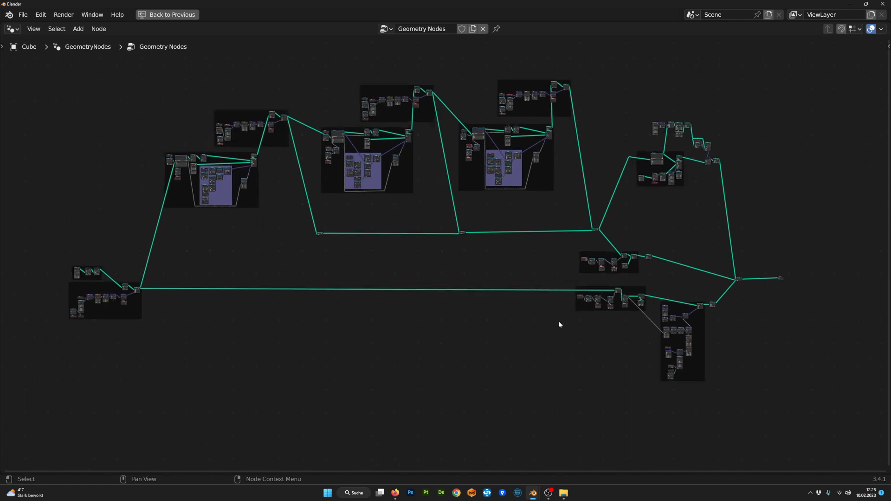
- Restore the split layout from the maximized node editor and examine the finished tree model from several angles
key(ctrl+space)
middle_drag(414, 376, 427, 385)
scroll(403, 391, up, 2)
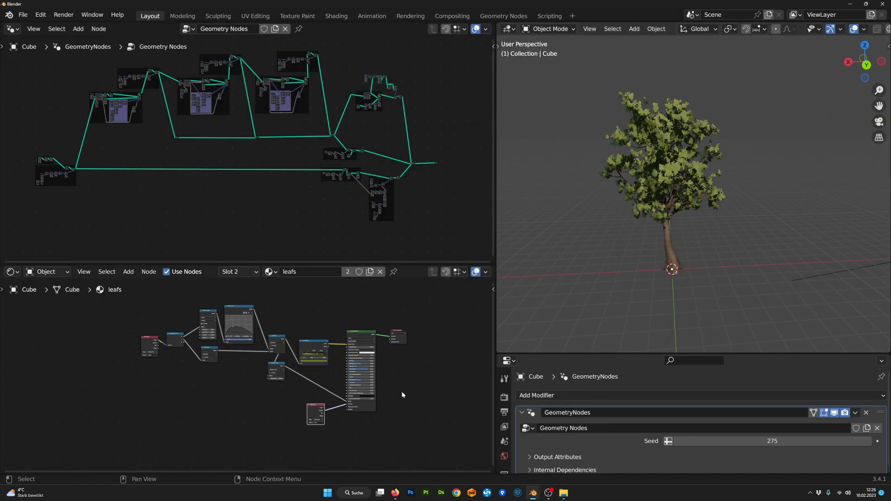
middle_drag(622, 258, 674, 271)
scroll(674, 271, up, 5)
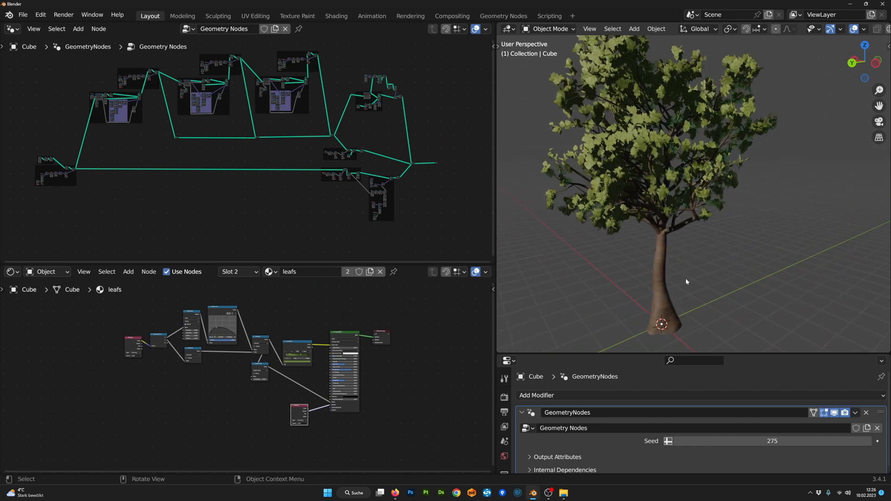
scroll(668, 277, down, 3)
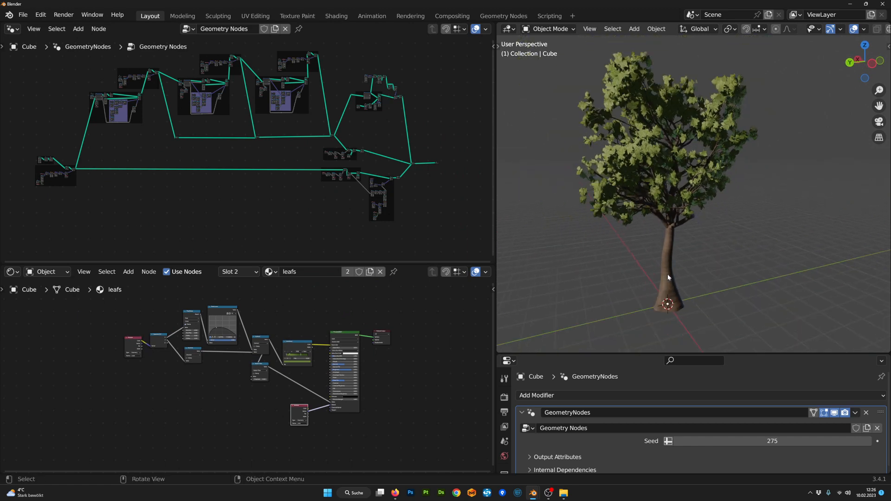
- Examine the part of the geometry node tree where the branch, trunk and leaf networks merge before the output
drag(418, 263, 419, 261)
scroll(412, 227, up, 2)
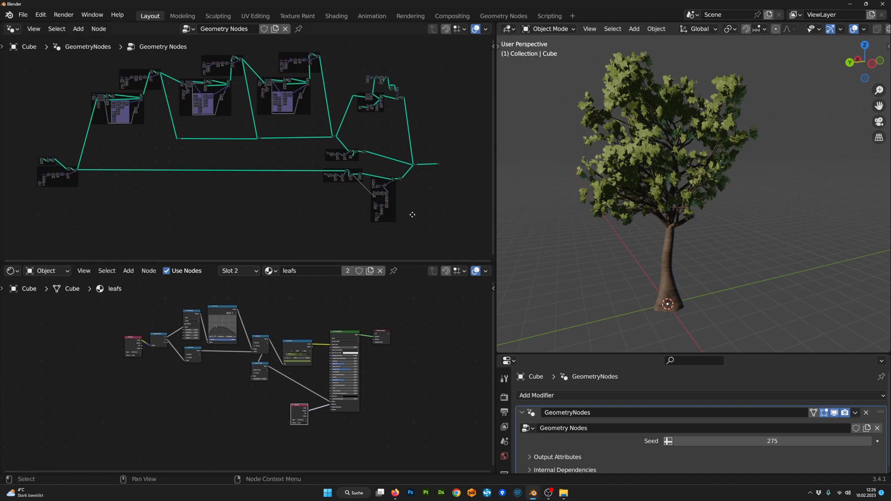
scroll(417, 239, up, 4)
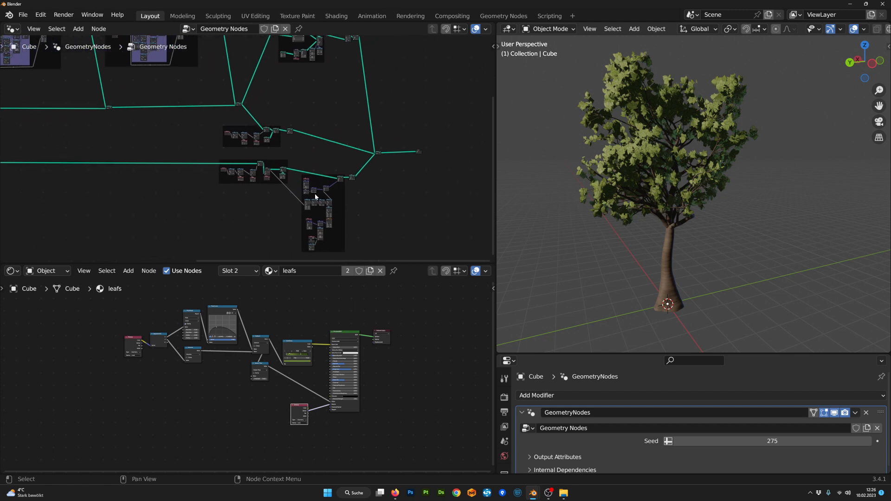
scroll(378, 189, up, 3)
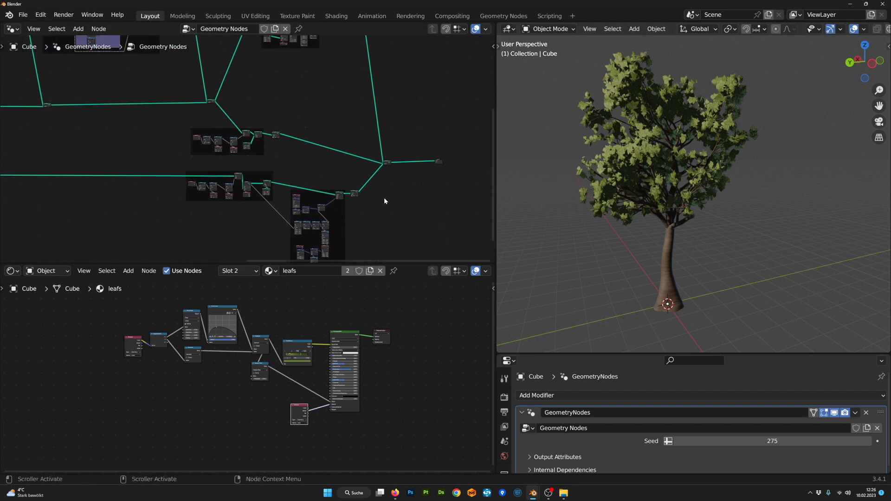
middle_drag(308, 135, 267, 143)
scroll(272, 152, down, 3)
scroll(297, 174, down, 1)
scroll(315, 167, up, 4)
middle_drag(413, 189, 396, 174)
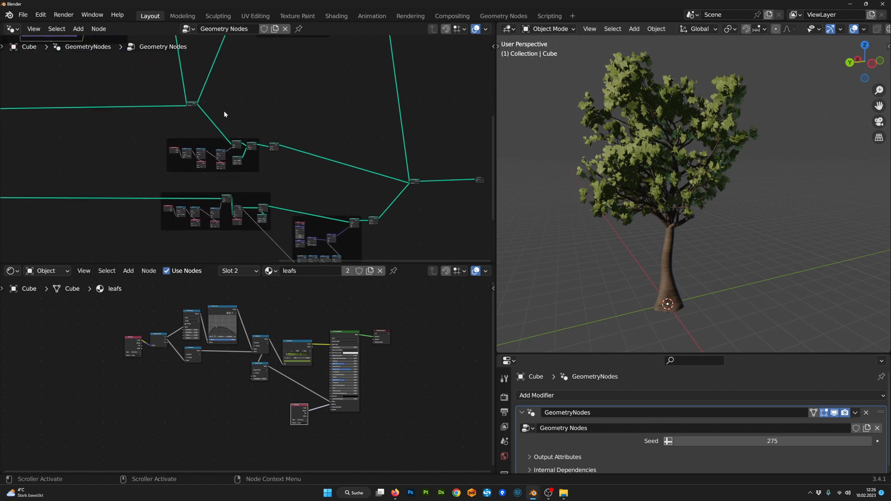
- Preview the branch curves, the branch network's output, the trunk output and the final joined tree in turn, then view the tree from another side
ctrl+shift+click(197, 104)
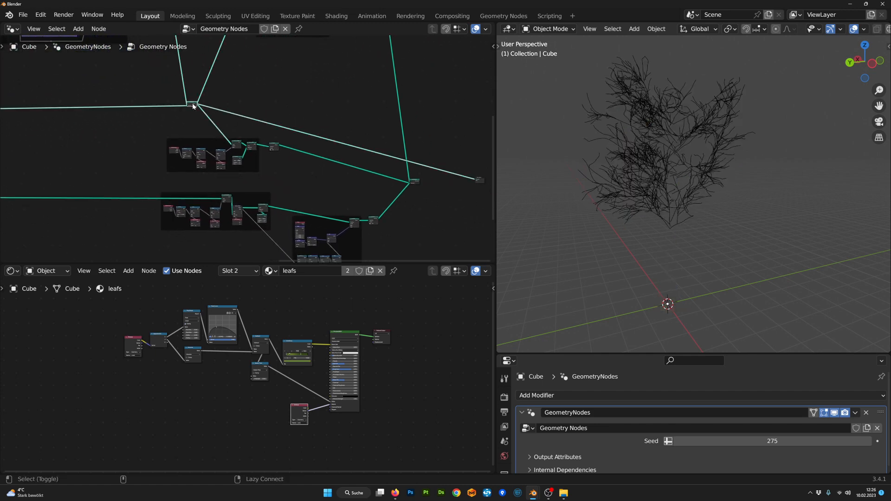
ctrl+shift+click(274, 146)
ctrl+shift+click(373, 221)
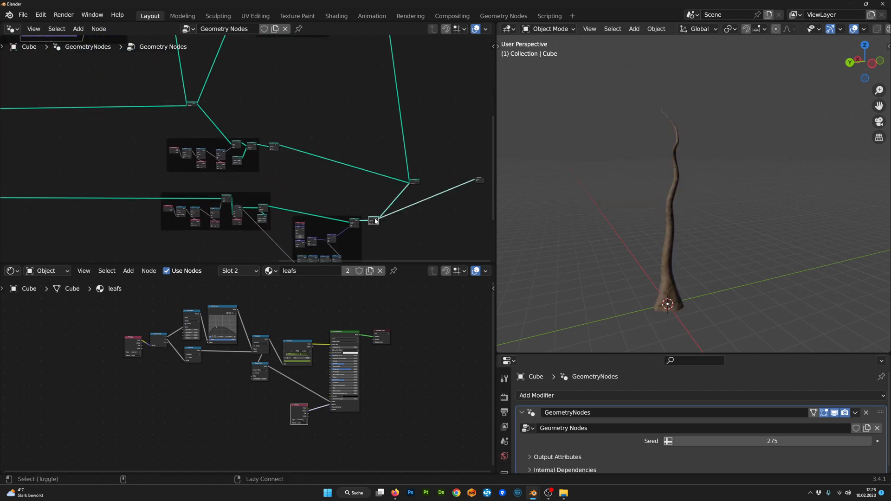
middle_drag(336, 200, 344, 212)
ctrl+shift+click(414, 181)
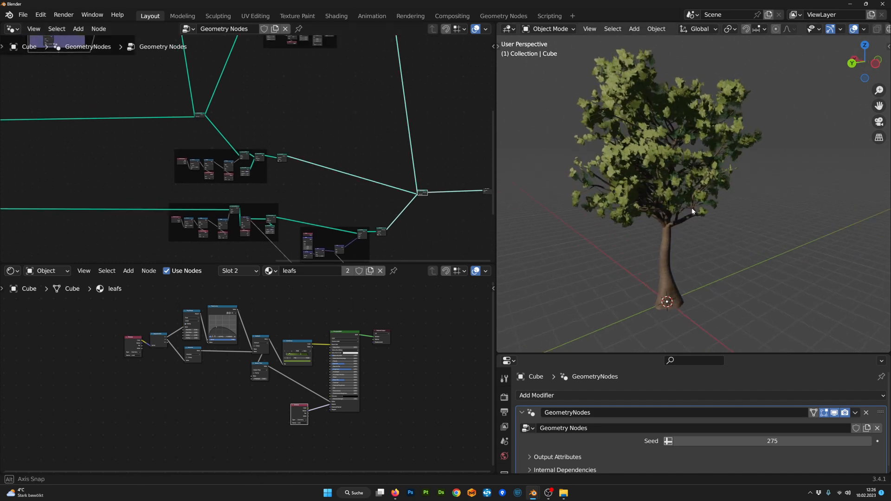
middle_drag(691, 208, 716, 205)
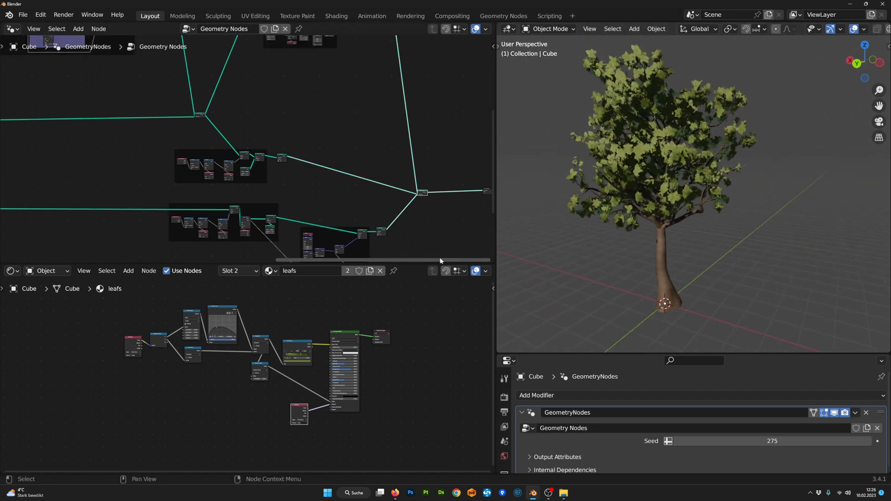
- Enlarge the geometry node editor and shift the frame that follows the trunk nodes slightly upward
drag(428, 263, 428, 290)
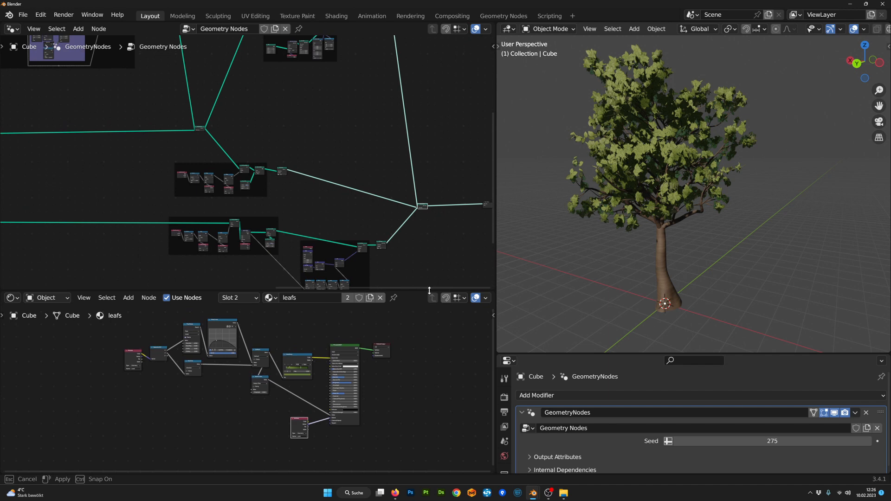
middle_drag(425, 257, 413, 239)
scroll(411, 238, up, 1)
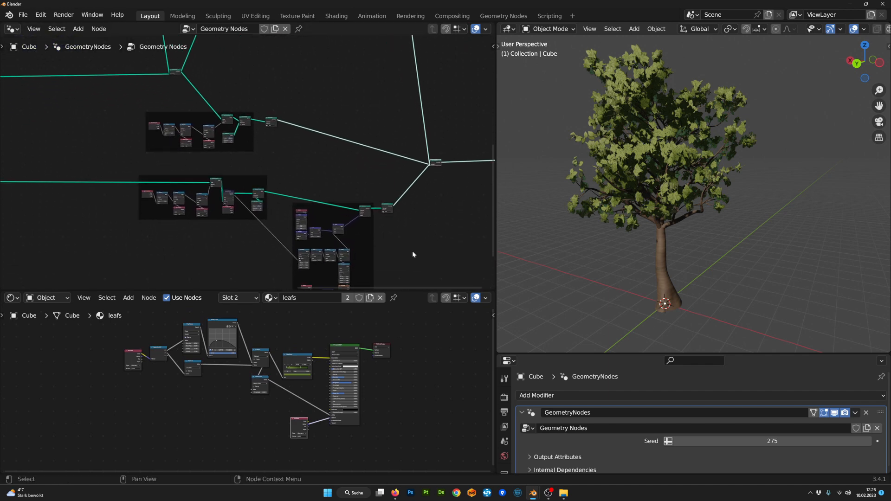
drag(345, 204, 346, 184)
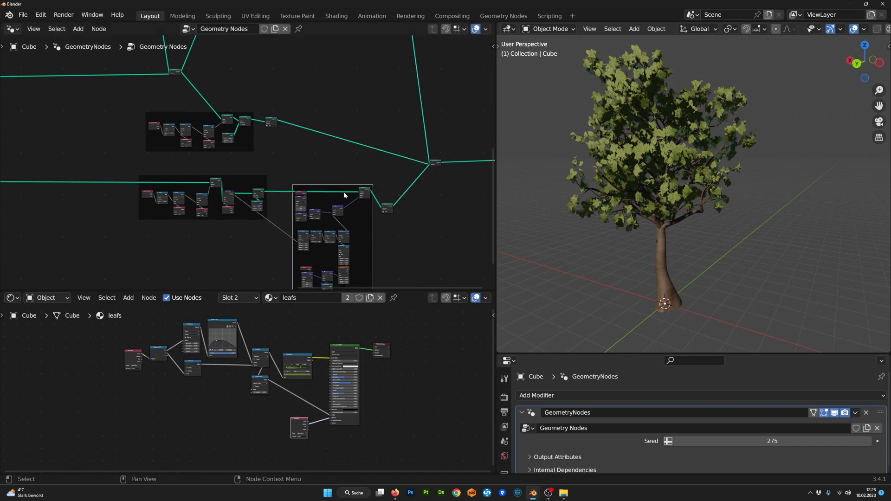
scroll(365, 250, up, 1)
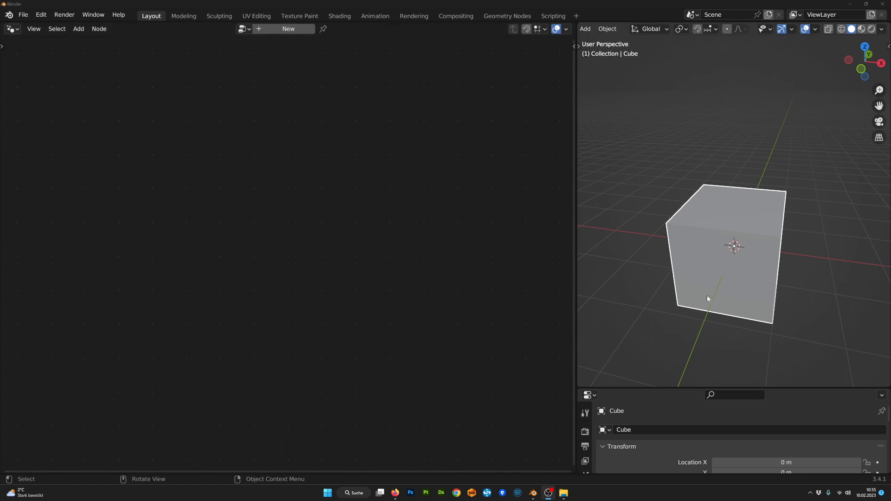
- Create a new geometry node tree on the default cube
middle_drag(780, 257, 764, 247)
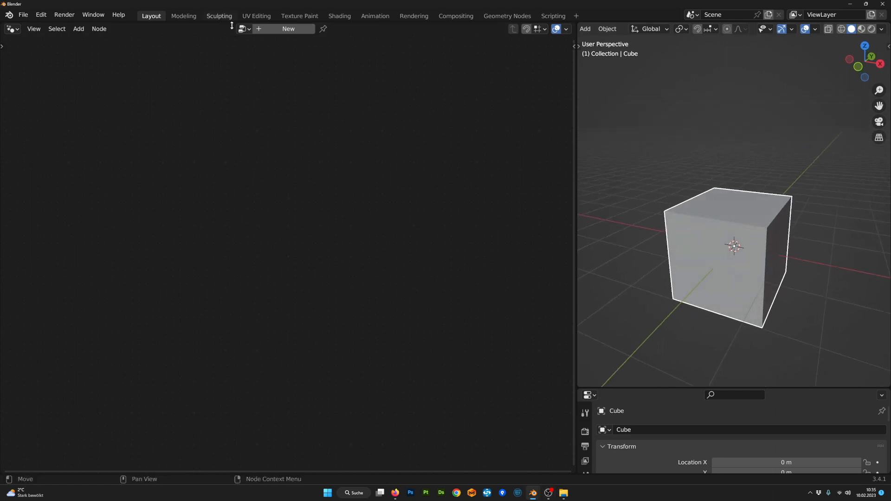
click(273, 33)
scroll(275, 250, down, 5)
middle_drag(270, 258, 375, 219)
scroll(375, 218, up, 6)
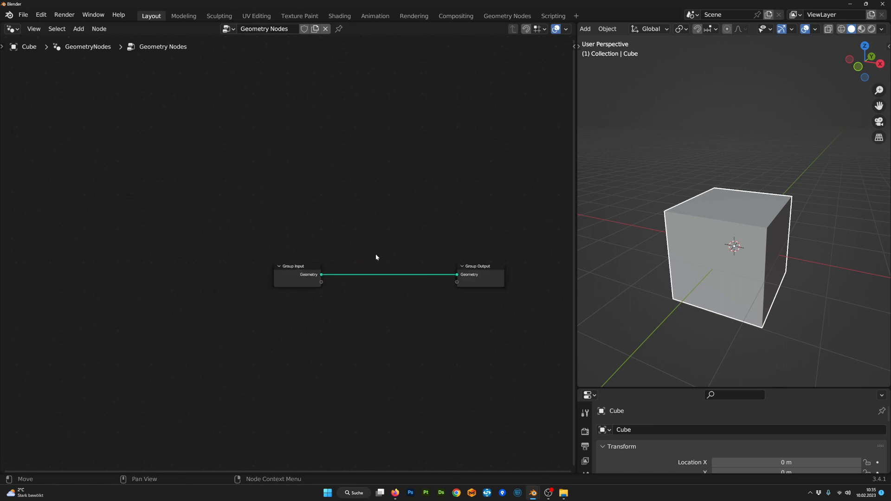
middle_drag(375, 254, 338, 254)
- Add a Curve Spiral node and delete the Group Input node
key(Tab)
text(circ)
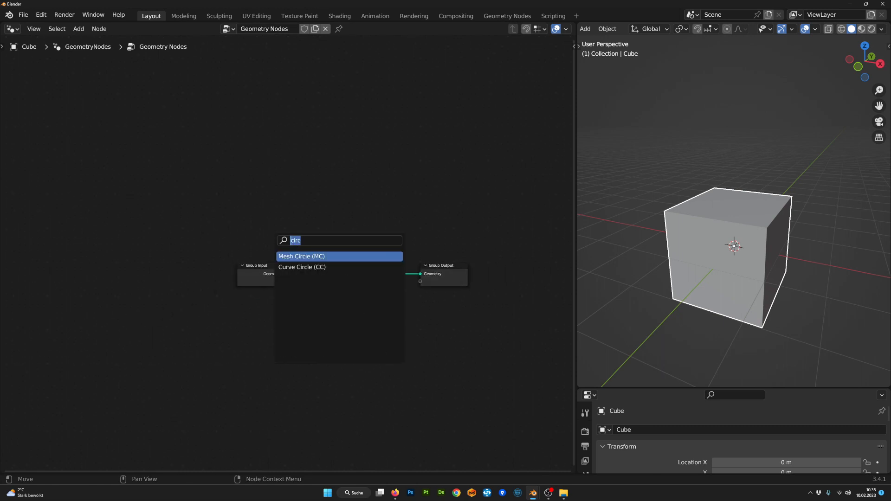
text(spir)
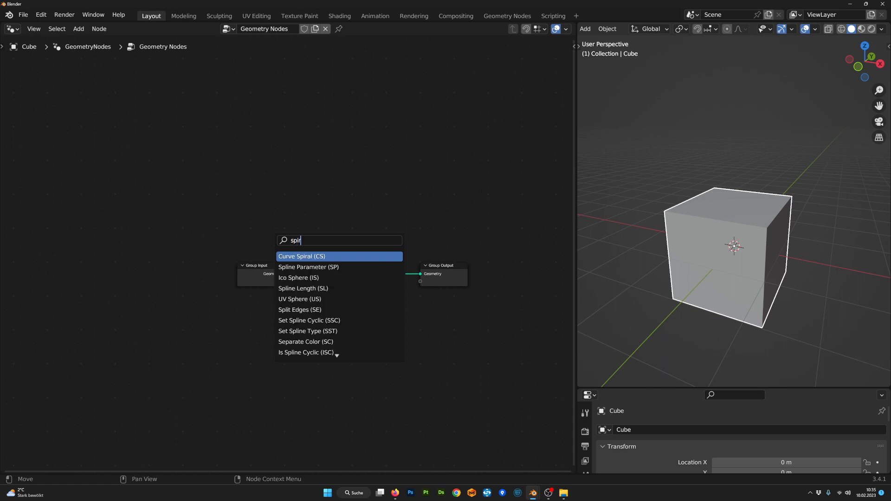
key(Return)
click(214, 308)
drag(263, 263, 251, 257)
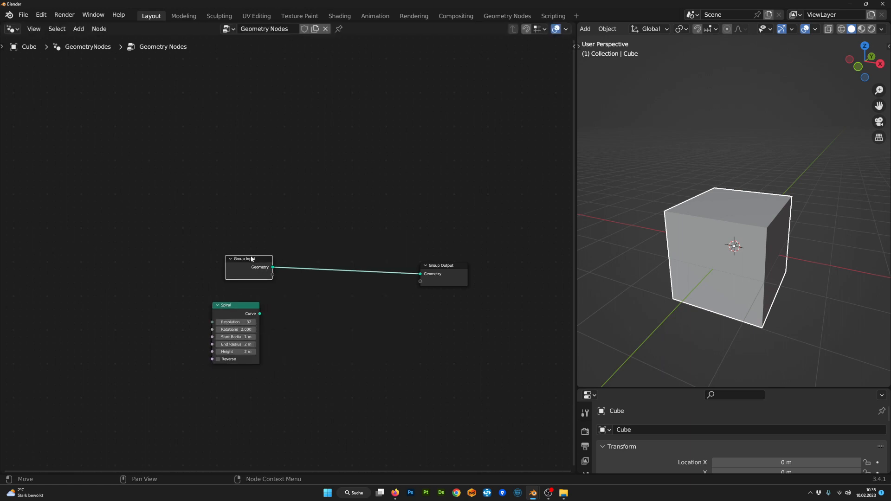
key(x)
- Add a Points node and place it above the Spiral node
middle_drag(251, 257, 263, 264)
scroll(264, 263, up, 2)
key(Tab)
text(p)
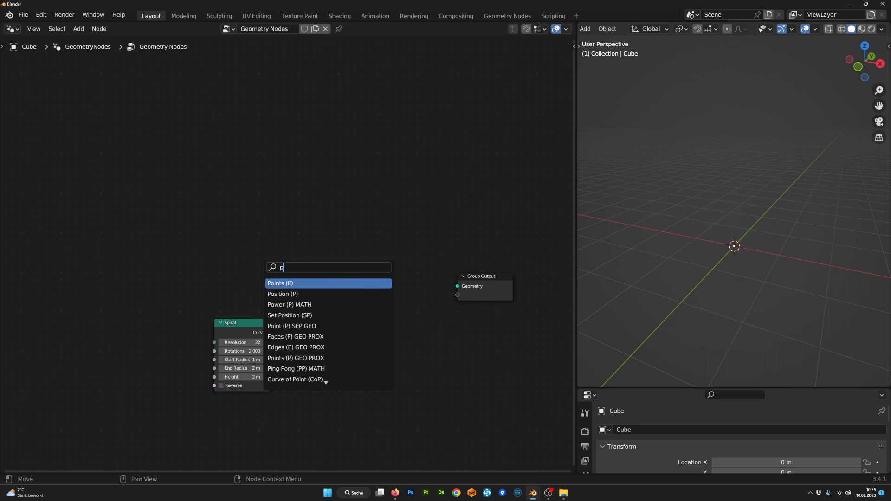
text(oint)
key(Return)
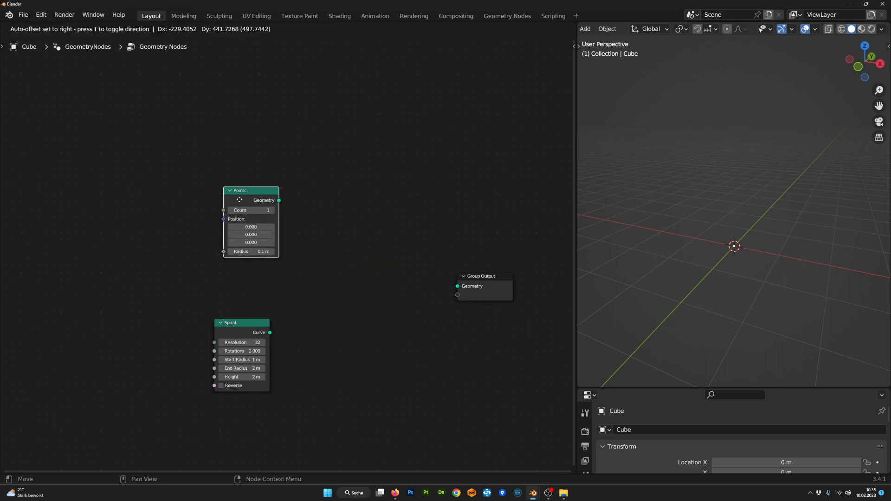
click(238, 198)
drag(245, 323, 253, 323)
scroll(353, 306, up, 1)
- Add a Sample Curve node and connect the Spiral's curve output to its Curves input
key(Tab)
text(sam)
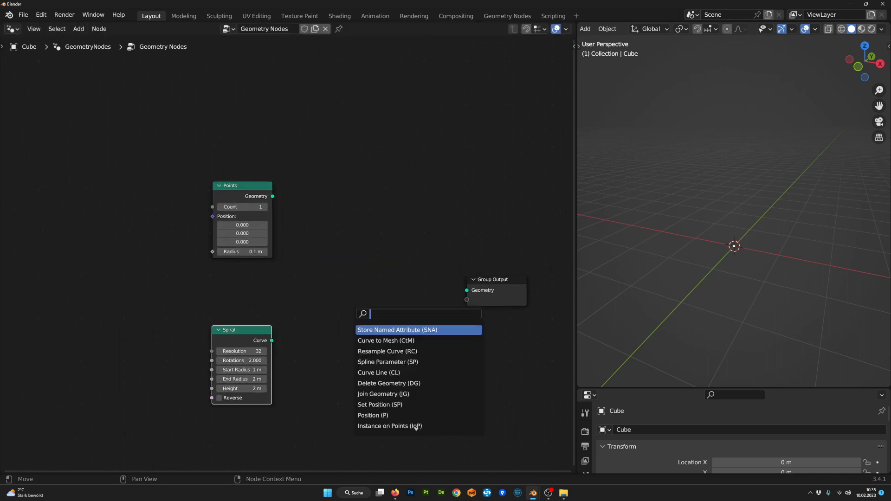
key(Down)
key(Return)
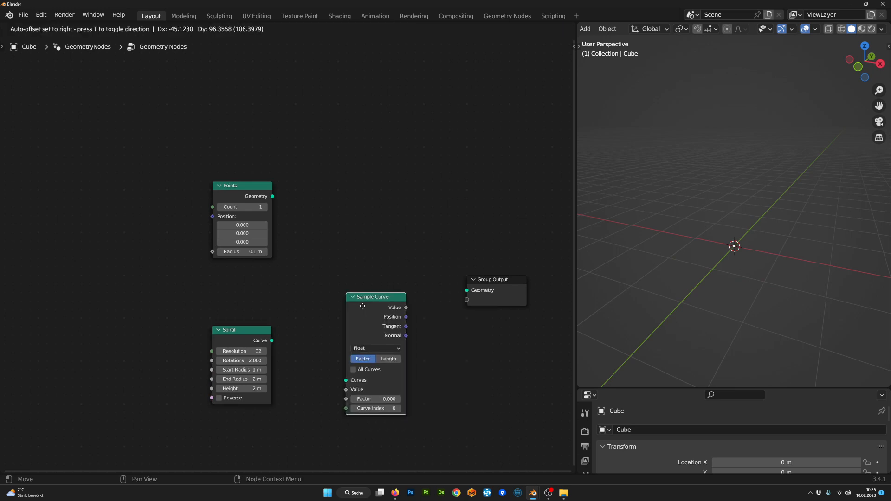
click(353, 284)
drag(248, 331, 247, 318)
middle_drag(260, 320, 229, 326)
drag(229, 328, 260, 356)
drag(313, 363, 313, 362)
- Line up the Points node above Sample Curve and move the Group Output node farther away from them
drag(330, 280, 308, 260)
middle_drag(254, 173, 207, 204)
drag(193, 220, 298, 181)
drag(433, 319, 520, 296)
- Add a Set Position node and connect the Points geometry to its Geometry input
middle_drag(395, 304, 372, 319)
key(Tab)
text(set)
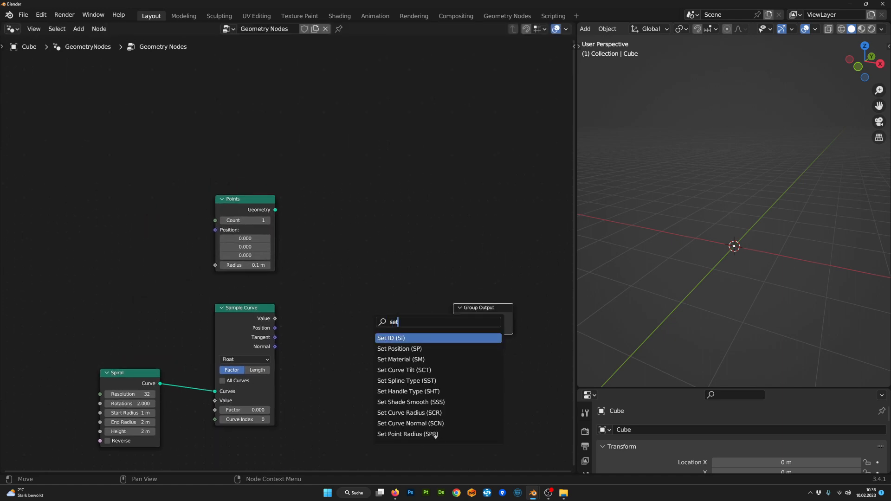
key(Down)
key(Return)
click(398, 235)
drag(275, 210, 370, 251)
scroll(288, 329, up, 1)
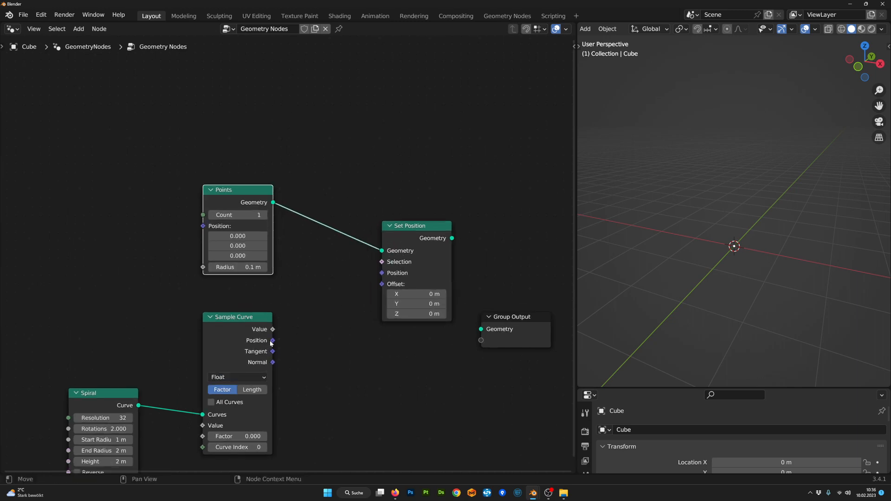
- Connect Sample Curve's Position output to Set Position's Position input, and Set Position's geometry to the Group Output
drag(272, 342, 393, 274)
middle_drag(482, 300, 391, 317)
scroll(394, 318, up, 1)
drag(426, 334, 512, 300)
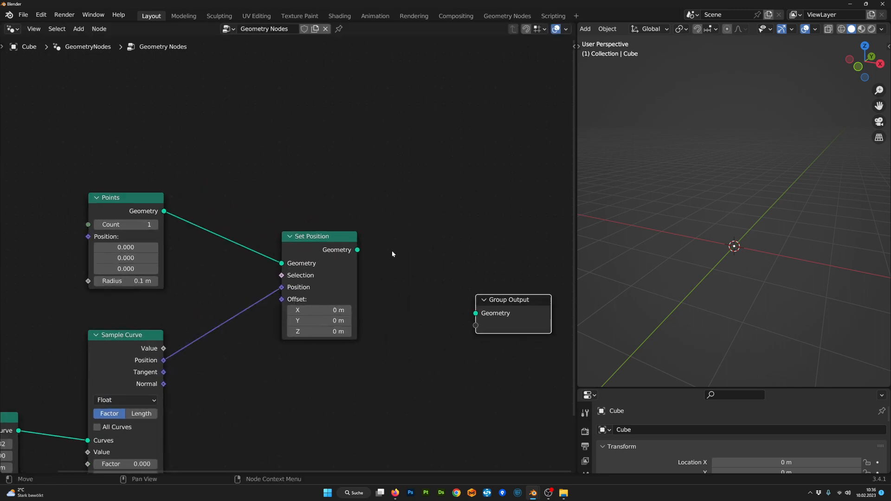
drag(357, 249, 483, 314)
scroll(487, 306, down, 1)
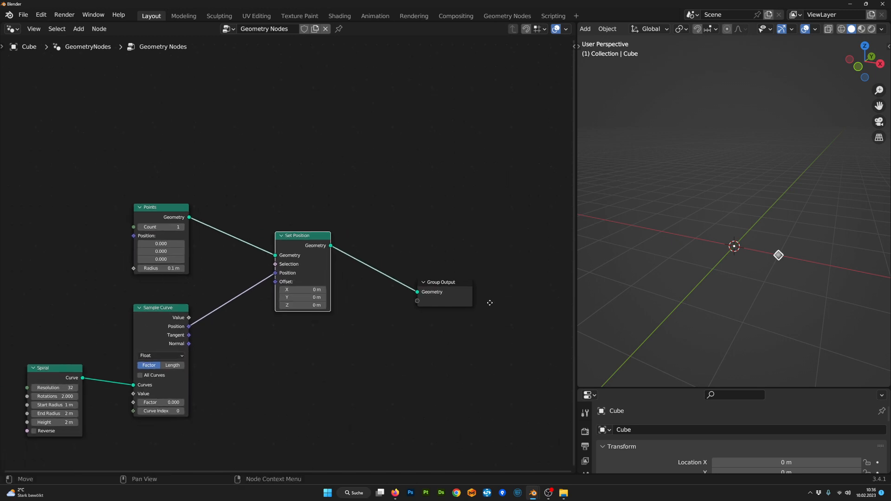
- Try out the Factor value on the Sample Curve node
scroll(288, 320, up, 1)
middle_drag(195, 332, 300, 298)
drag(260, 274, 260, 268)
middle_drag(237, 337, 269, 288)
scroll(269, 289, up, 3)
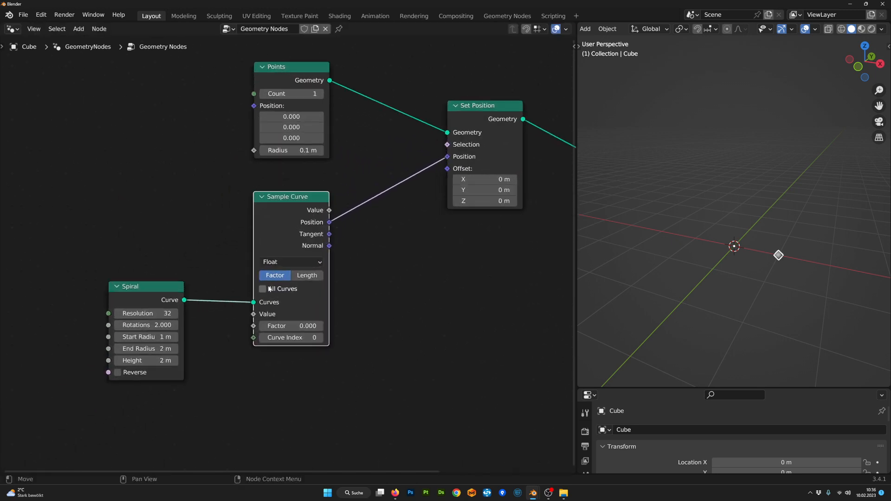
scroll(269, 289, up, 1)
drag(287, 352, 312, 352)
scroll(331, 355, down, 5)
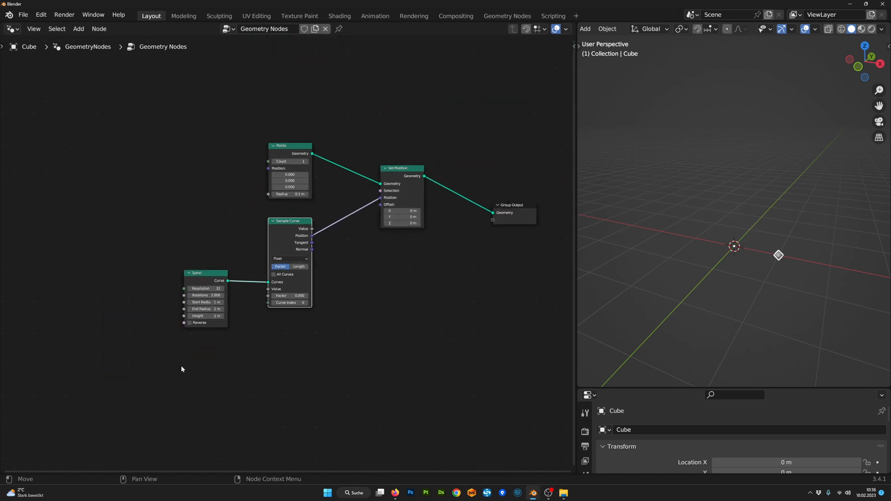
- Insert a Join Geometry node between Set Position and Group Output and connect the Spiral's curve to it
drag(217, 272, 224, 322)
middle_drag(388, 385, 371, 385)
key(Tab)
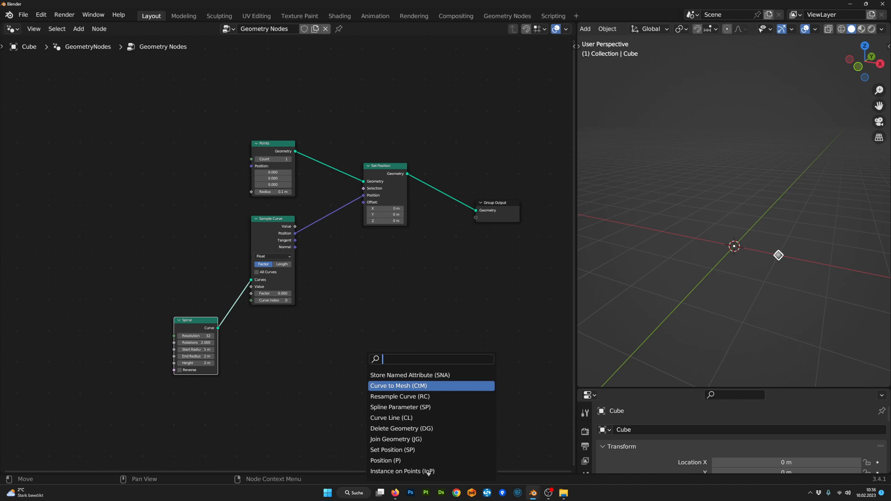
text(join)
key(Down)
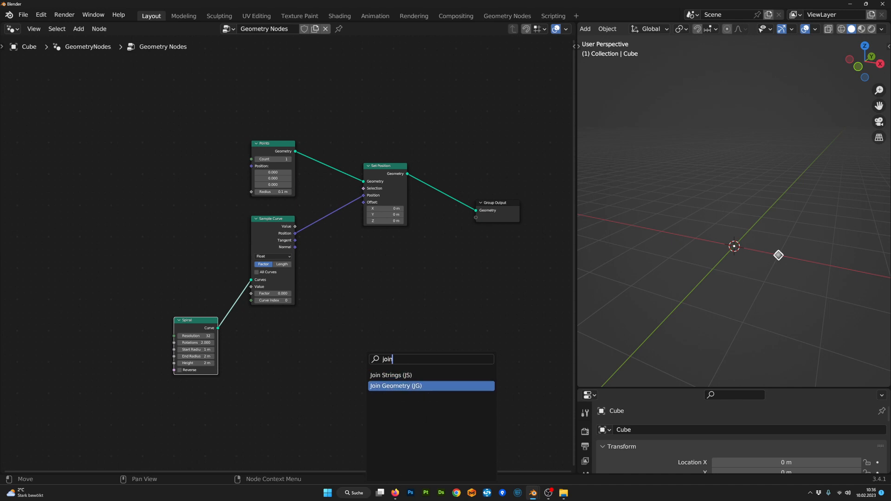
key(Up)
key(Down)
key(Up)
key(Down)
key(Return)
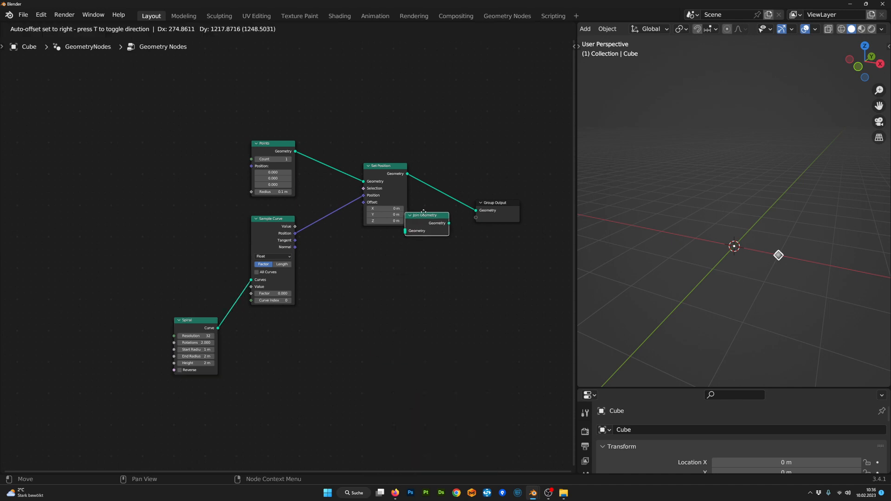
click(450, 195)
drag(451, 203, 451, 315)
alt+right_drag(195, 330, 465, 319)
- Raise the Sample Curve's Factor and return it to 0 to check how the point travels along the spiral
scroll(413, 279, up, 3)
shift+drag(249, 314, 252, 314)
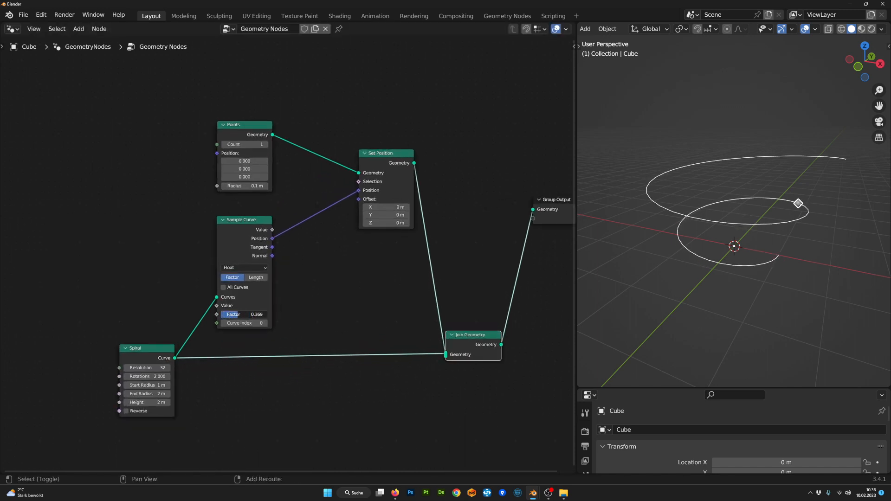
shift+drag(231, 314, 222, 314)
- Reposition the Spiral node and add a Random Value node above it, next to the Sample Curve node
middle_drag(111, 351, 231, 321)
drag(256, 328, 242, 356)
scroll(262, 309, up, 1)
key(shift+a)
text(rand)
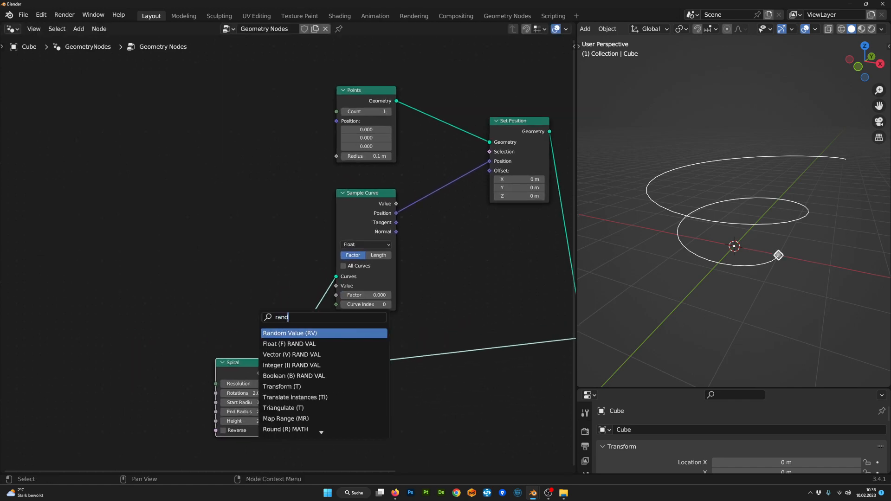
key(Return)
click(260, 279)
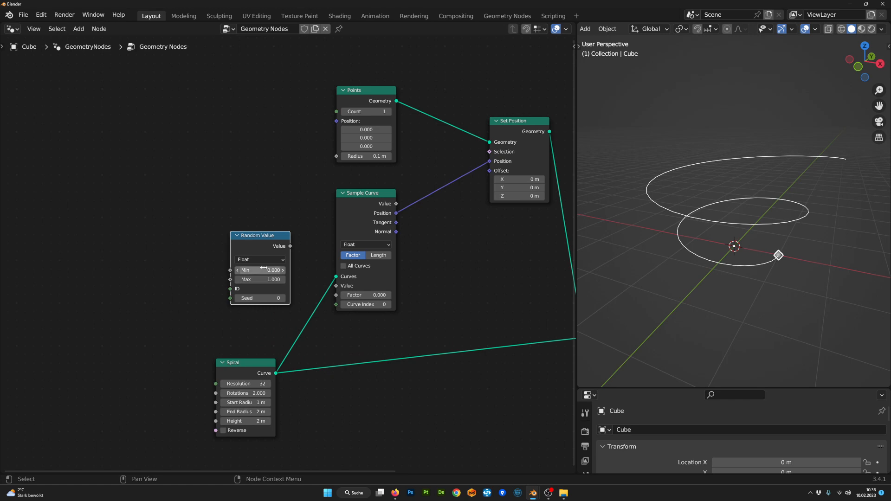
- Connect Random Value's output to Sample Curve's Factor input and change the Seed to 9
drag(291, 252, 574, 246)
scroll(687, 265, up, 2)
mouse_move(687, 265)
middle_down()
mouse_move(703, 269)
mouse_move(680, 263)
middle_up()
scroll(700, 267, down, 3)
scroll(278, 116, up, 1)
- Set the Points node's Count to 20
middle_drag(416, 134, 361, 171)
scroll(361, 171, up, 1)
click(350, 159)
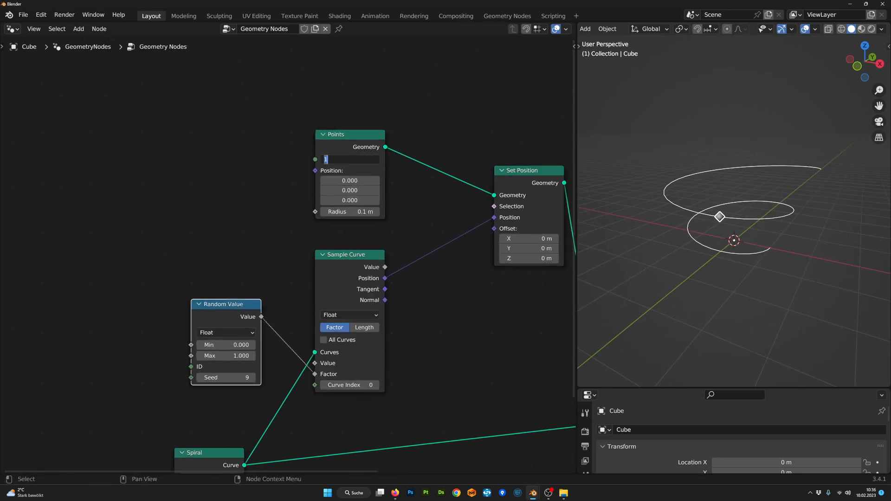
text(20)
key(Return)
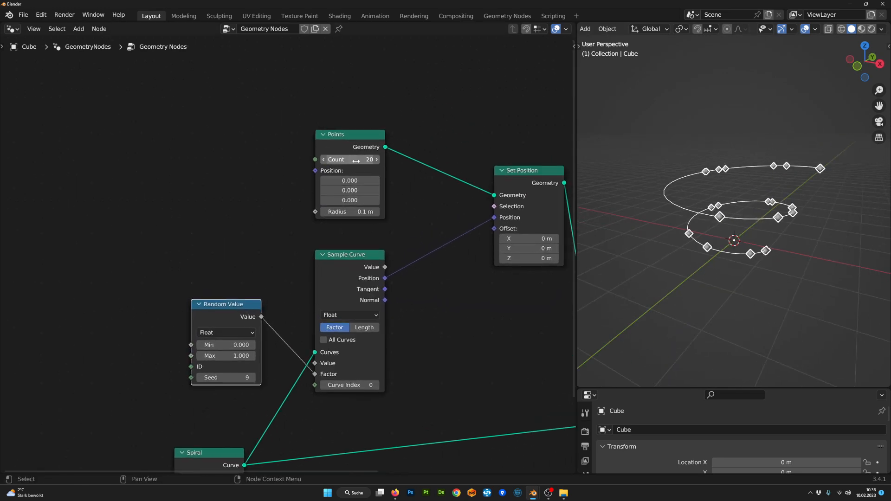
- Step the Random Value node's Seed up to 13 to vary the distribution of points along the spiral
middle_drag(747, 279, 762, 274)
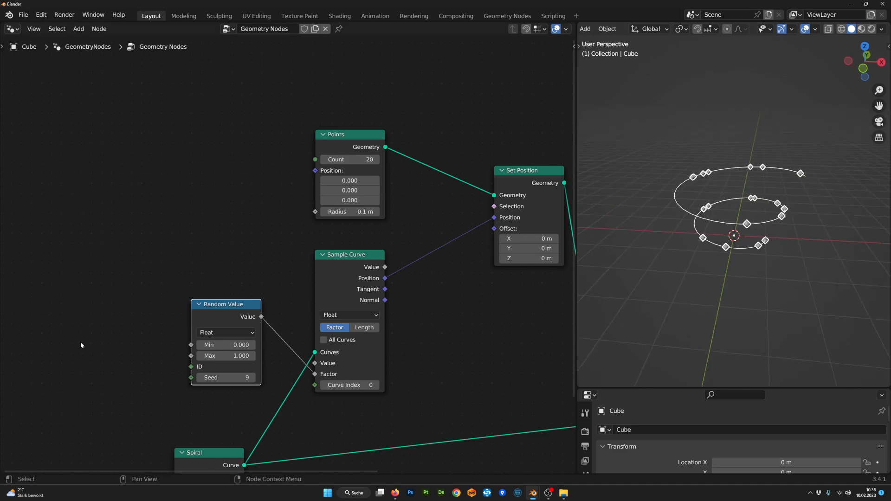
scroll(288, 255, up, 1)
click(253, 377)
click(252, 377)
click(252, 377)
click(253, 377)
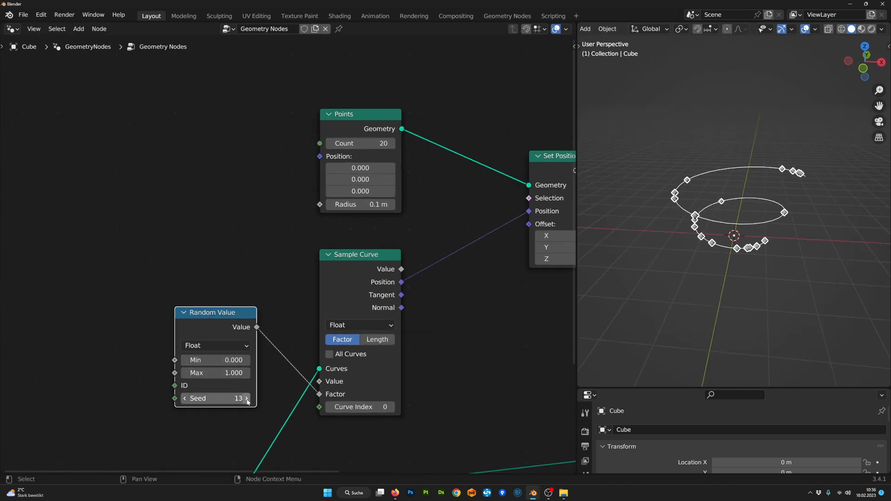
- Tidy the node layout by repositioning the Random Value and Spiral nodes beside the Sample Curve node
scroll(269, 395, up, 2)
middle_drag(275, 392, 335, 316)
scroll(344, 310, down, 3)
drag(274, 246, 272, 220)
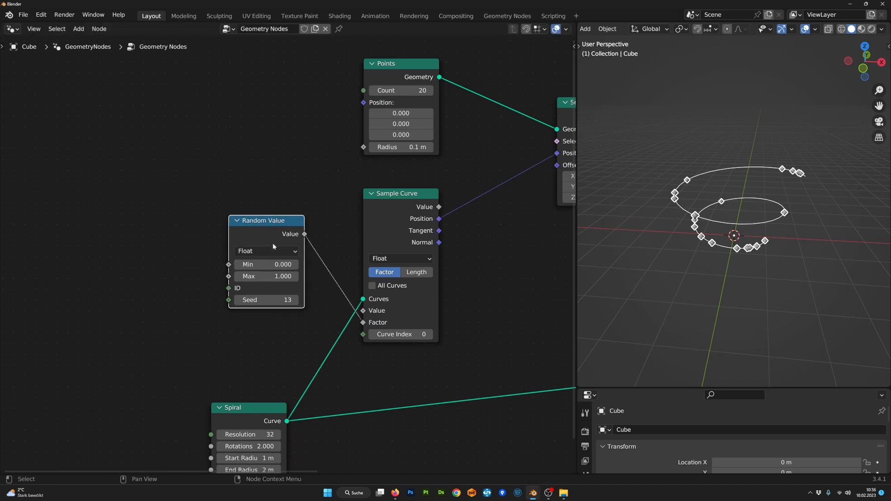
mouse_move(274, 264)
mouse_down()
mouse_move(320, 265)
mouse_move(267, 264)
mouse_up()
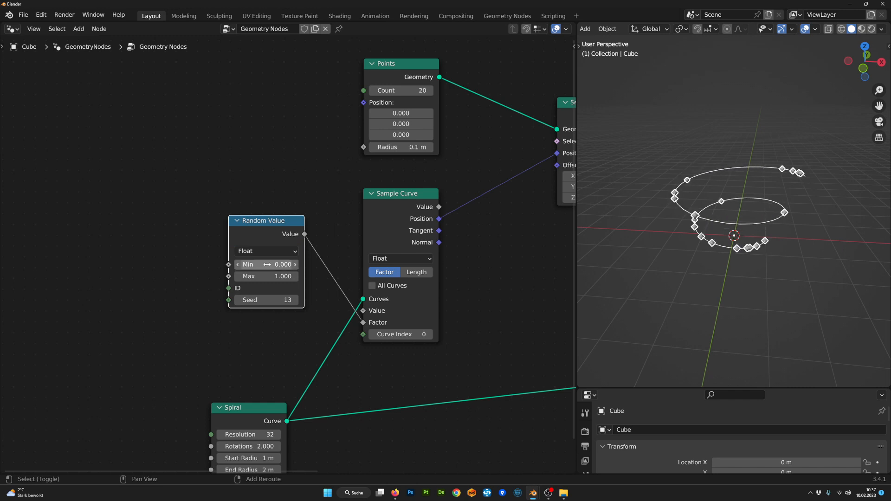
scroll(291, 321, down, 1)
scroll(290, 322, up, 2)
scroll(297, 336, down, 2)
drag(293, 235, 298, 225)
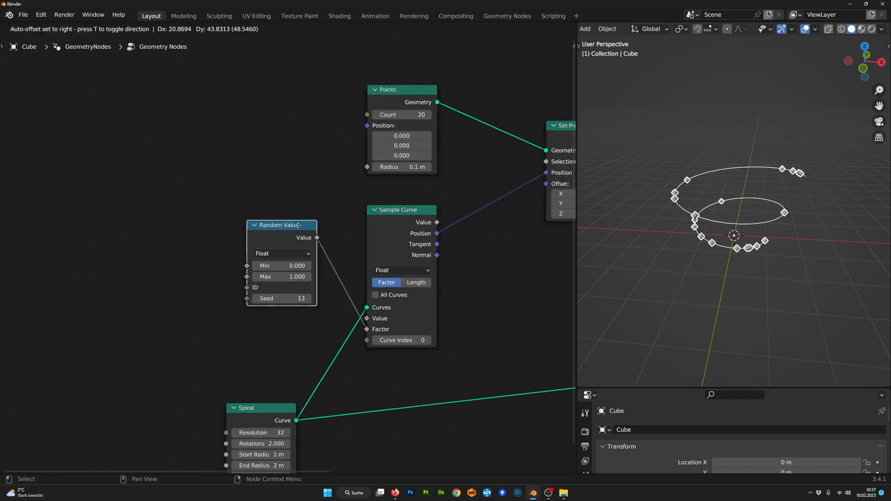
middle_drag(334, 378, 329, 332)
drag(282, 362, 286, 345)
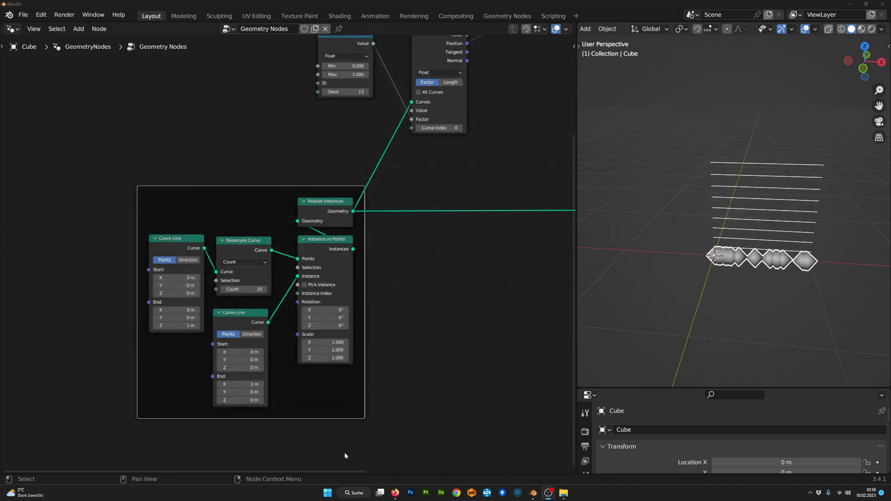
- Examine the stacked line curves, the nodes that generate them and the points sampled on them
middle_drag(758, 295, 754, 275)
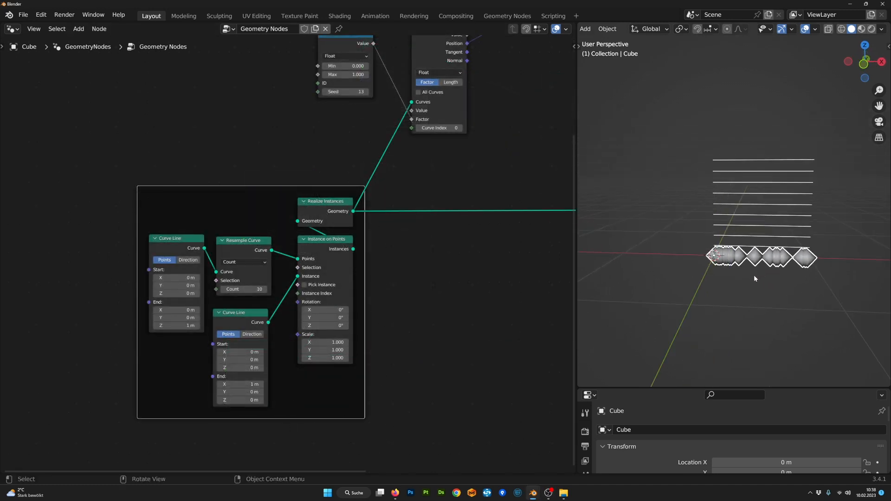
scroll(753, 275, down, 2)
middle_drag(380, 283, 325, 335)
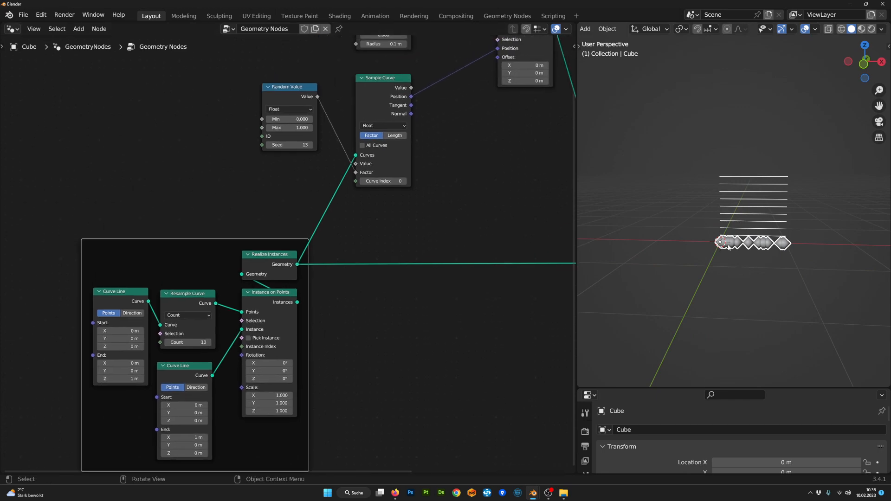
scroll(736, 249, down, 1)
middle_drag(511, 207, 457, 259)
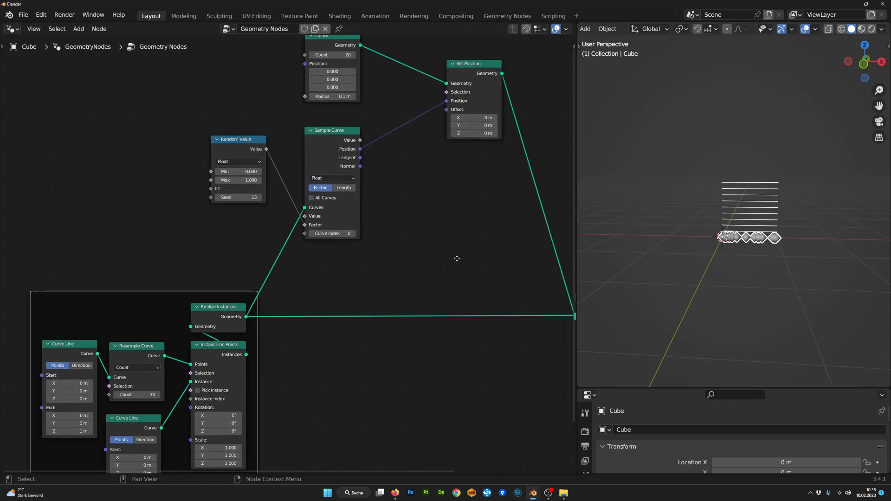
scroll(444, 210, up, 3)
middle_drag(443, 208, 442, 229)
scroll(310, 230, up, 3)
scroll(312, 230, down, 2)
scroll(311, 230, down, 1)
- Enable All Curves on the Sample Curve node and set Random Value's Min to 0.470
middle_drag(377, 250, 352, 304)
scroll(344, 289, up, 6)
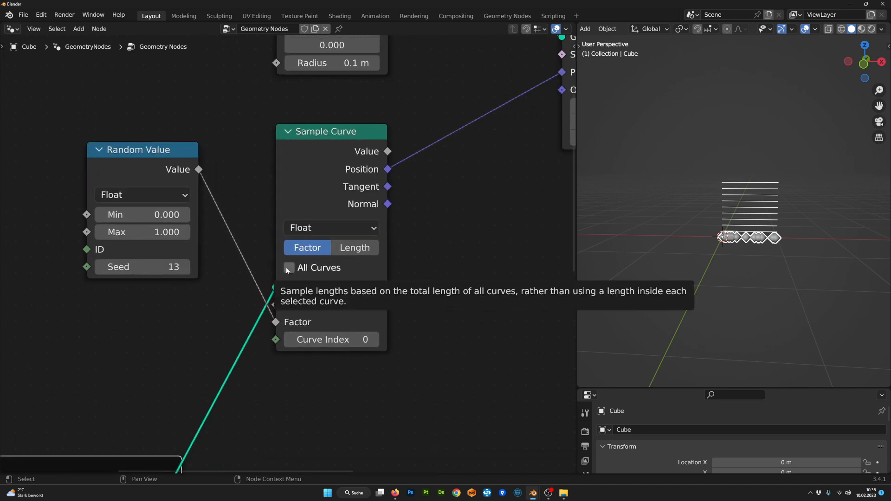
click(288, 268)
drag(143, 214, 184, 215)
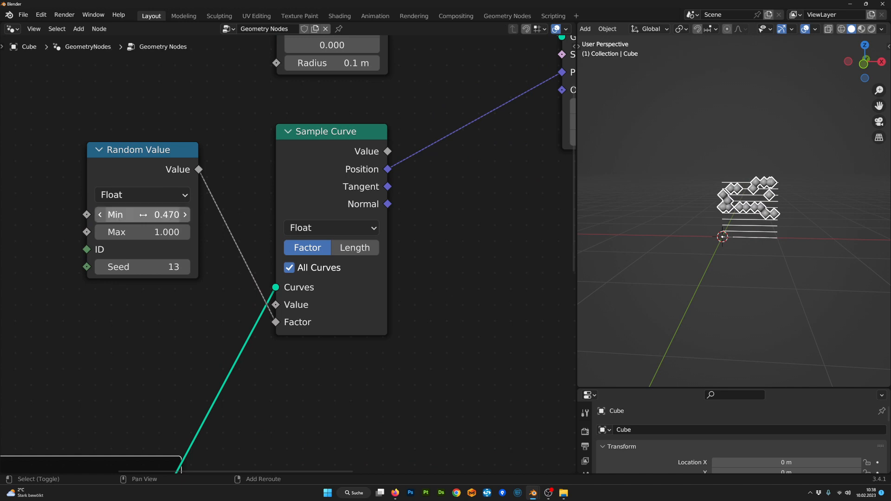
- Inspect the points spread over the lines, then disable All Curves on the Sample Curve node
scroll(736, 235, up, 5)
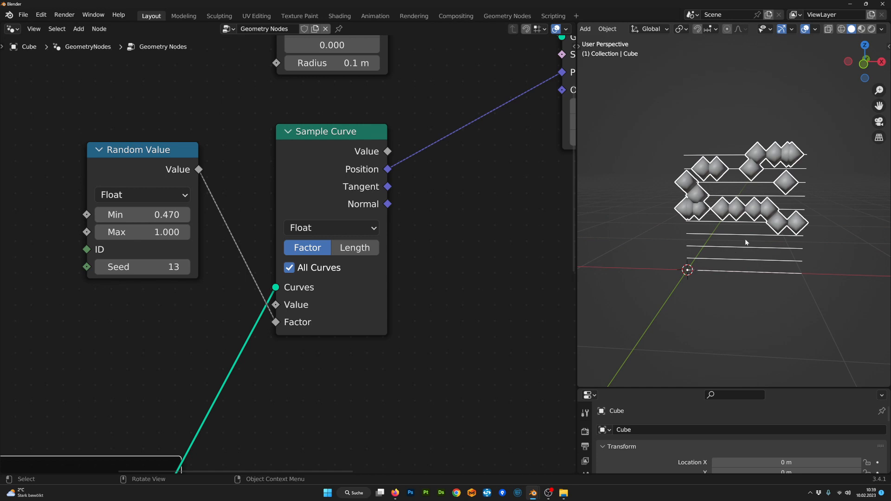
scroll(448, 302, down, 2)
scroll(448, 302, up, 2)
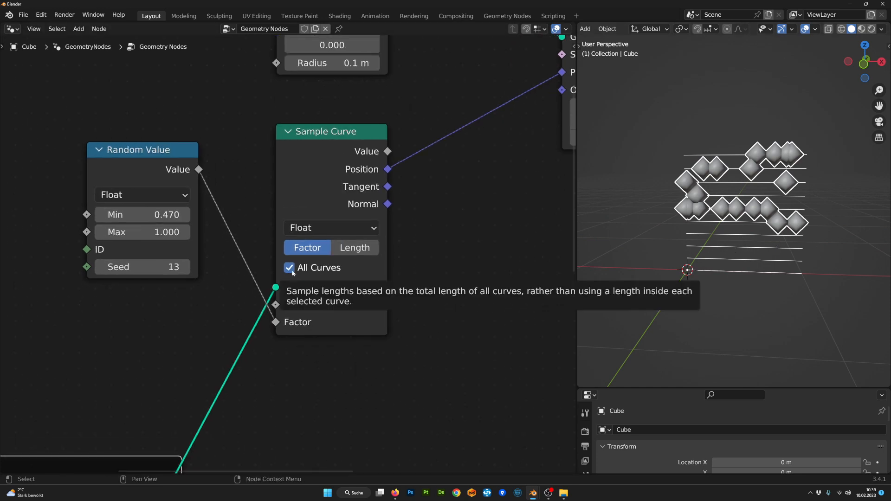
middle_drag(295, 273, 372, 261)
click(373, 258)
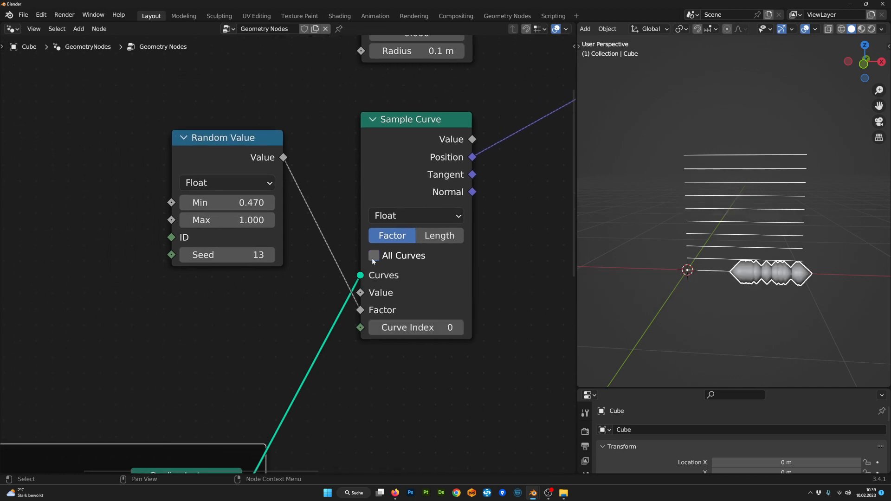
- Raise Sample Curve's Curve Index step by step to 7
scroll(288, 255, down, 3)
scroll(377, 319, up, 1)
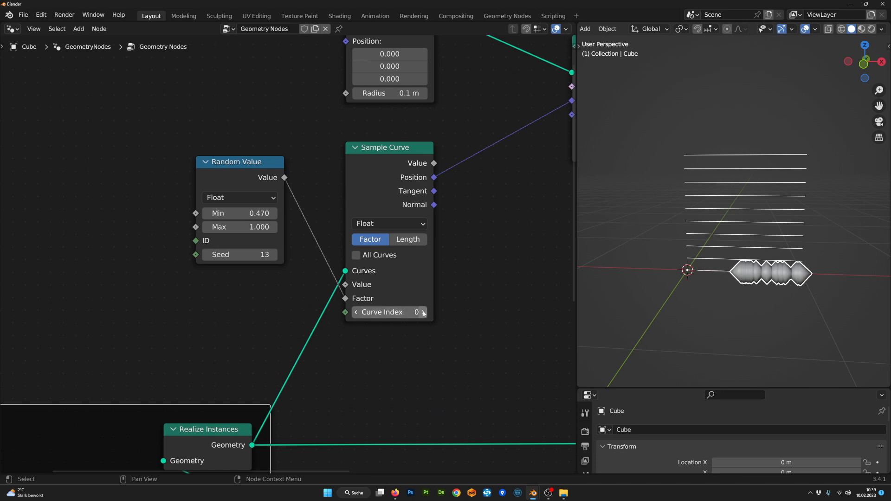
click(422, 312)
click(423, 312)
click(423, 312)
click(423, 313)
click(423, 312)
click(423, 312)
click(422, 312)
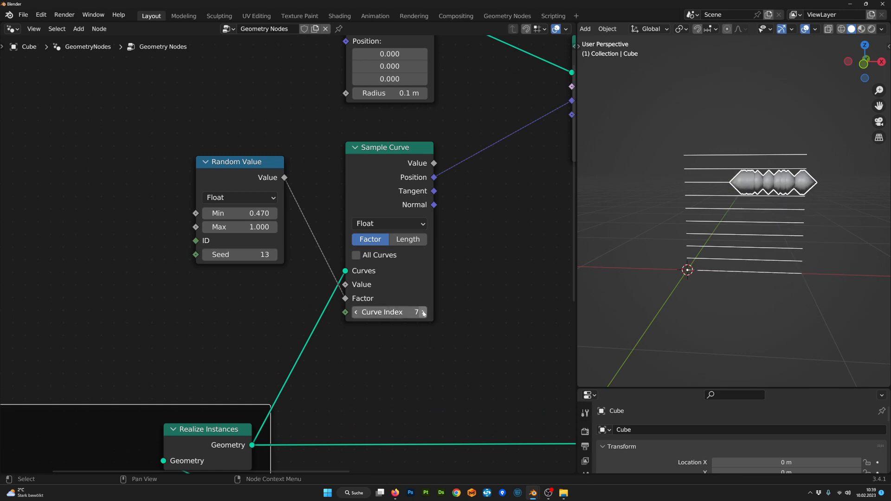
- Duplicate the Random Value node, place the copy below the original and set its data type to Integer
scroll(368, 324, down, 4)
middle_drag(332, 315, 348, 334)
drag(249, 196, 250, 169)
key(shift+d)
click(251, 279)
click(260, 280)
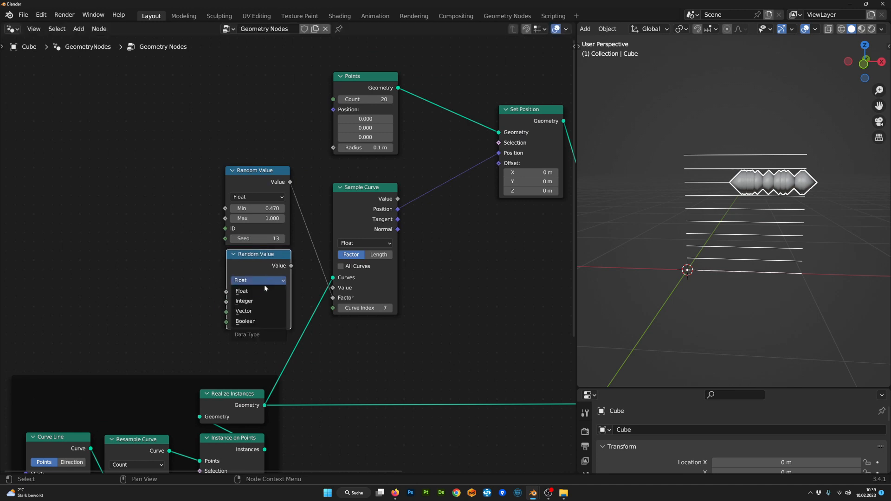
click(263, 302)
scroll(378, 331, up, 2)
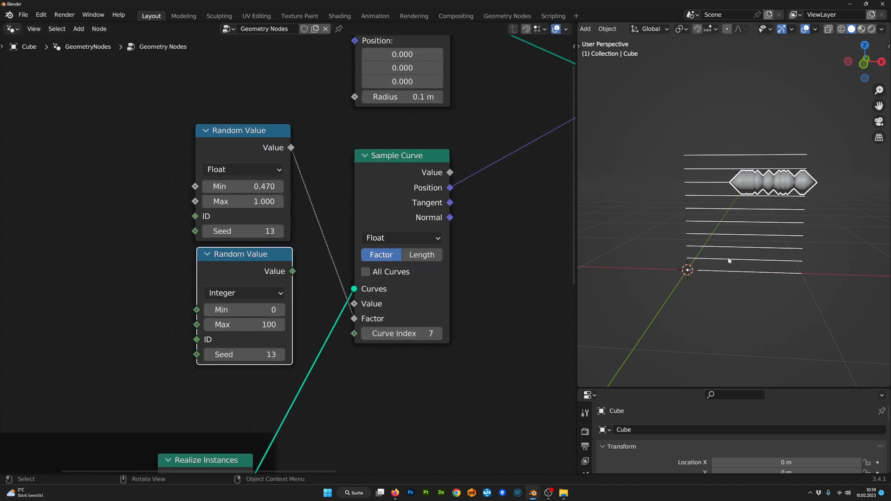
- Move the framed curve-generating nodes away from the Random Value nodes to make room between them
scroll(715, 289, down, 3)
middle_drag(278, 370, 294, 331)
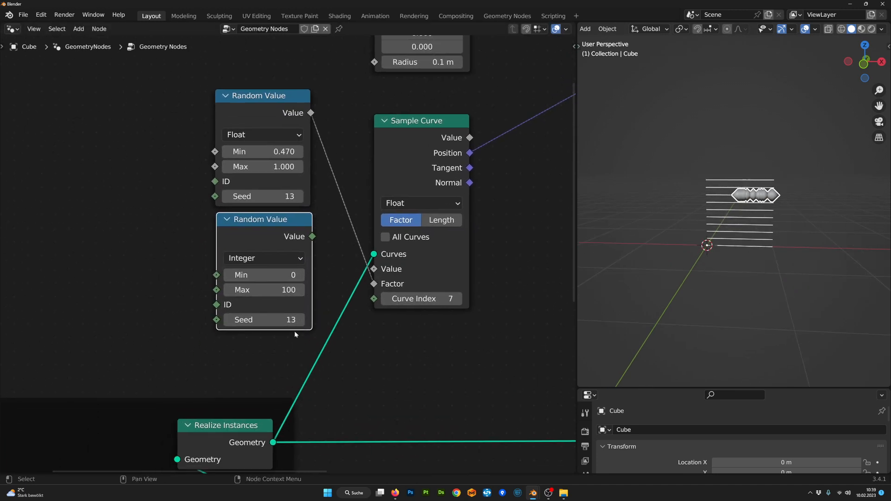
scroll(294, 330, down, 1)
scroll(256, 307, down, 2)
middle_drag(256, 306, 314, 291)
scroll(314, 291, down, 2)
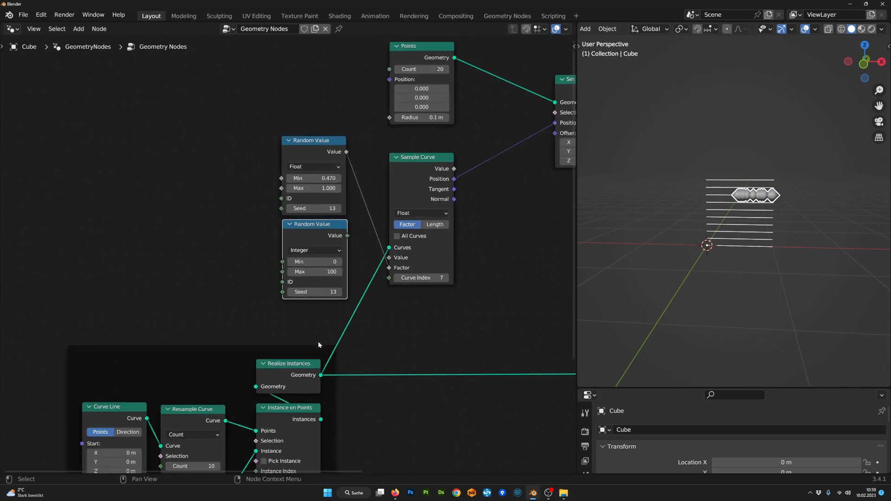
middle_drag(319, 340, 361, 276)
scroll(361, 276, up, 2)
scroll(361, 273, up, 1)
drag(348, 302, 136, 346)
- Insert a reroute point on the two links leaving the Realize Instances node
middle_drag(270, 350, 302, 284)
shift+right_drag(292, 236, 413, 432)
scroll(323, 357, down, 3)
middle_drag(323, 357, 352, 345)
- Add a Domain Size node and place it beside the integer Random Value node
key(Tab)
text(dom)
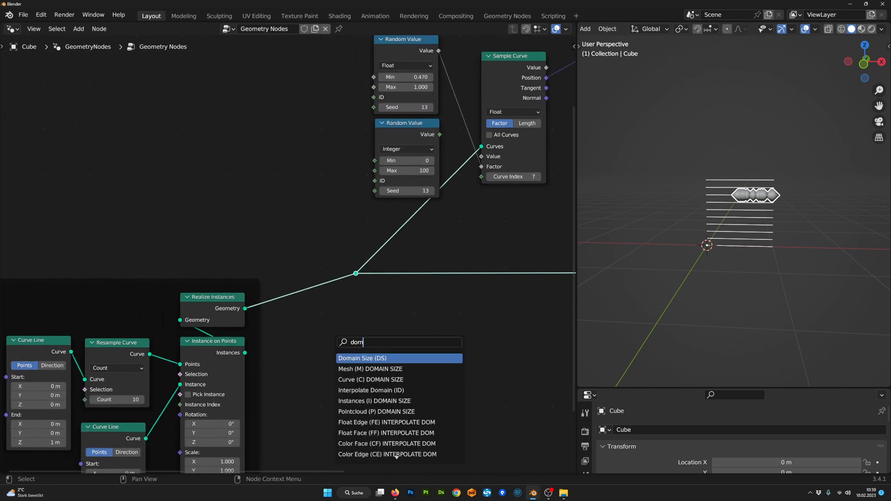
key(Return)
click(297, 151)
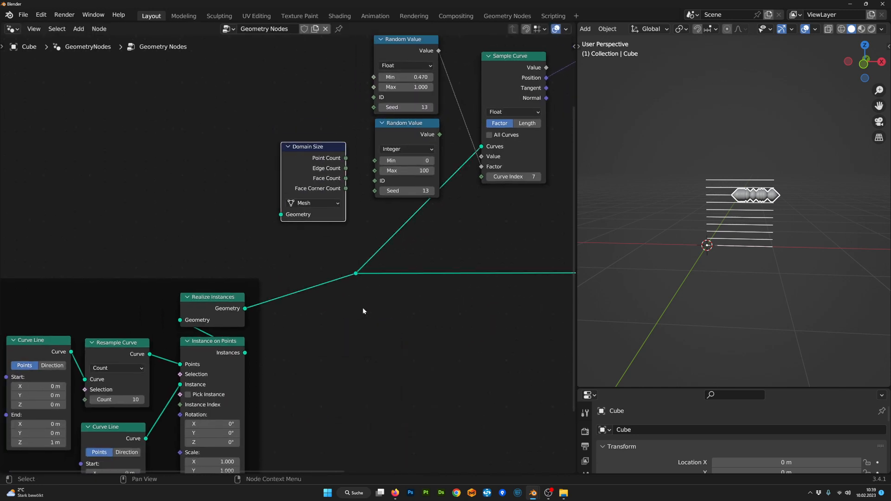
- Move the reroute point close to Realize Instances and connect it to Domain Size's Geometry input
drag(366, 300, 308, 249)
key(g)
click(271, 297)
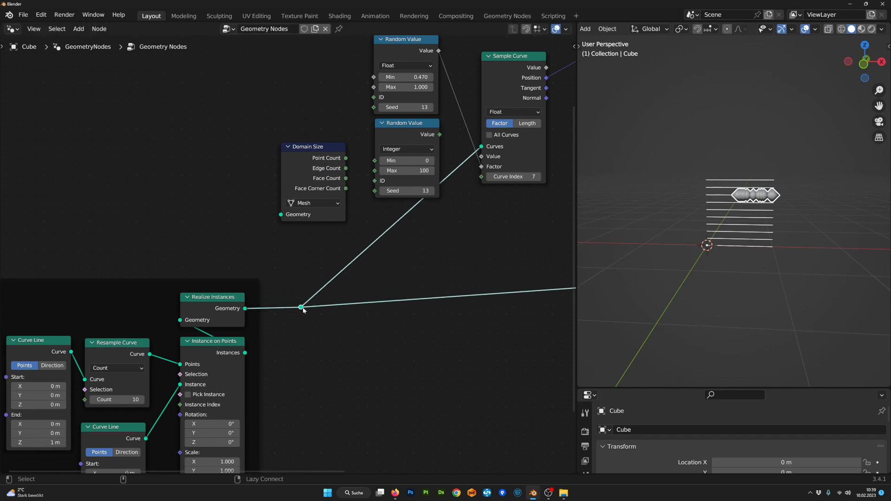
alt+right_drag(302, 308, 280, 216)
- Set the Domain Size node's component type to Curve and shift the node away from Random Value
middle_drag(304, 192, 319, 243)
scroll(318, 243, up, 4)
drag(334, 182, 282, 158)
click(310, 233)
click(295, 272)
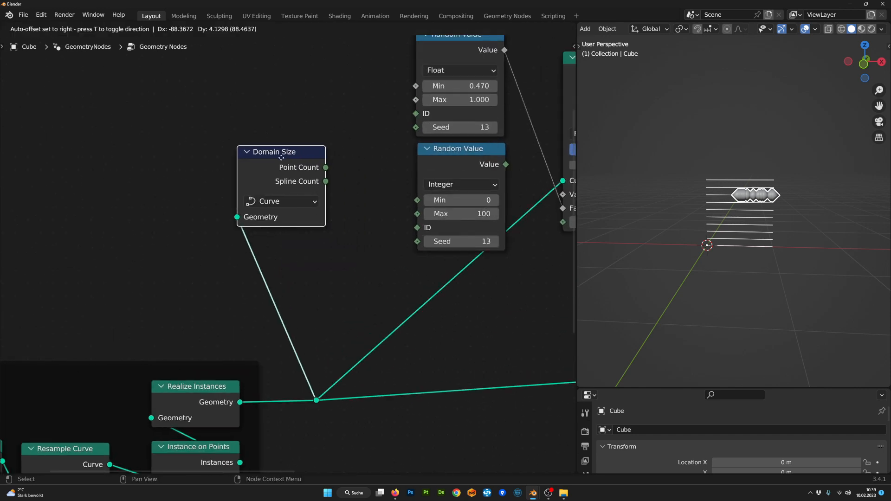
- Connect Domain Size's Spline Count output to the Max input of the integer Random Value node
scroll(327, 197, up, 2)
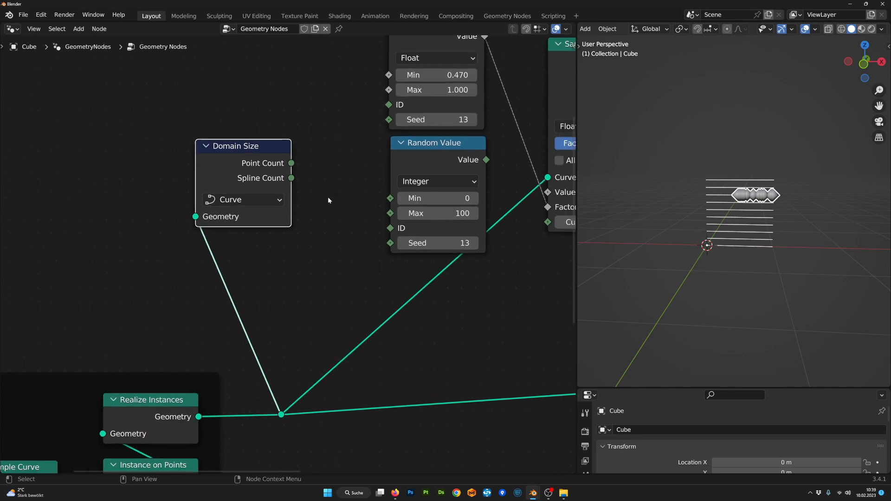
middle_drag(328, 197, 305, 242)
drag(272, 211, 387, 253)
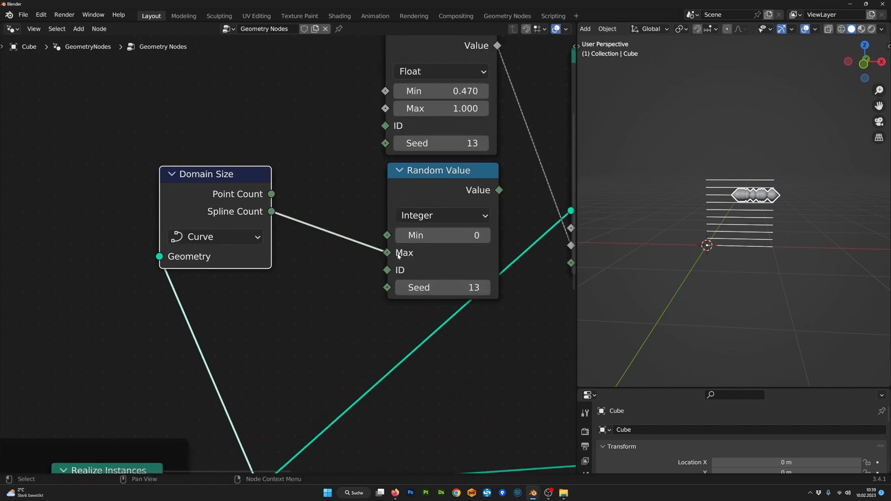
middle_drag(304, 178, 258, 217)
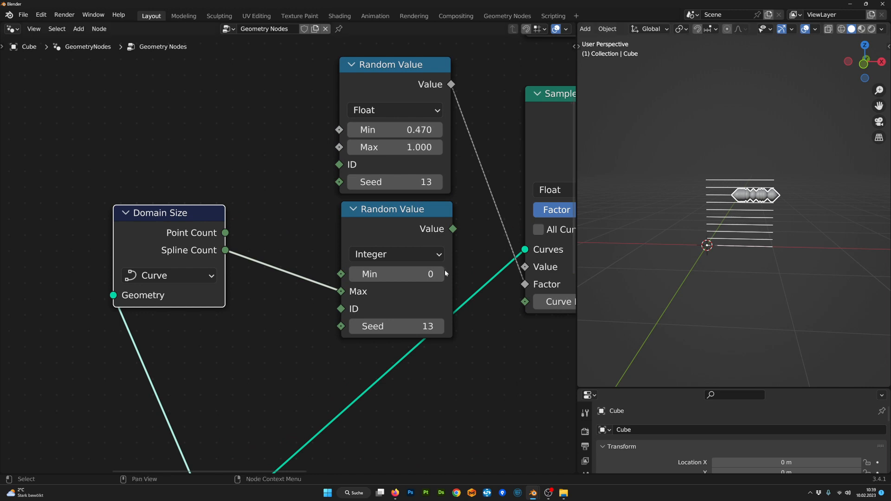
middle_drag(562, 305, 516, 289)
- Insert a Math node set to Add on the link between Spline Count and the integer Random Value's Max
middle_drag(154, 286, 270, 292)
scroll(270, 283, up, 1)
drag(198, 206, 197, 206)
scroll(309, 308, up, 3)
key(Tab)
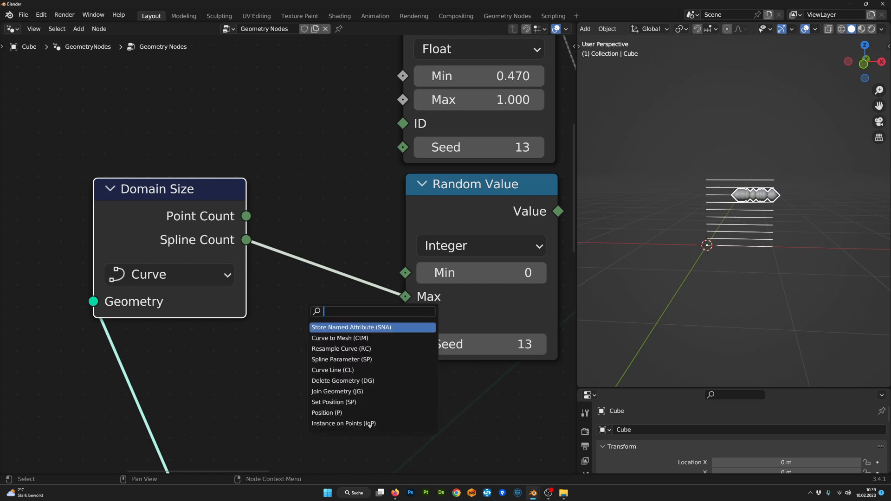
text(add)
key(Return)
click(264, 204)
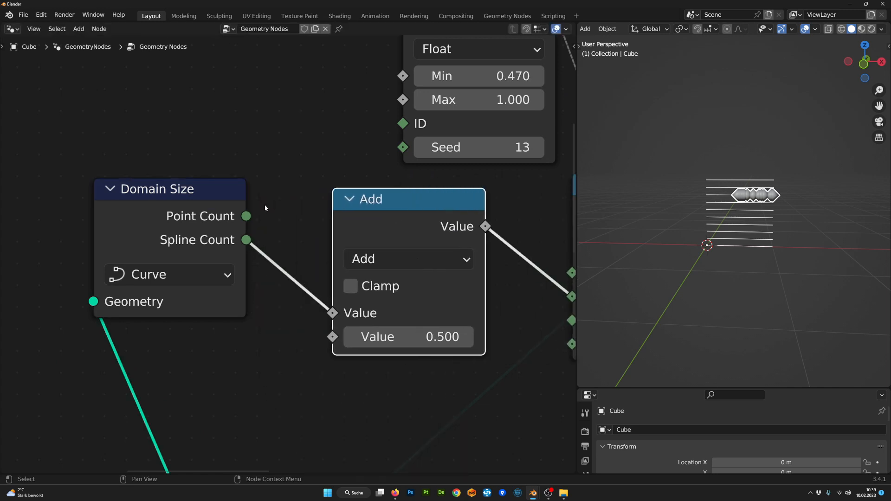
- Move the Add node closer to Domain Size and set its second value to -1
scroll(293, 232, down, 5)
middle_drag(345, 225, 310, 230)
scroll(311, 230, up, 1)
drag(310, 230, 279, 224)
scroll(288, 255, up, 1)
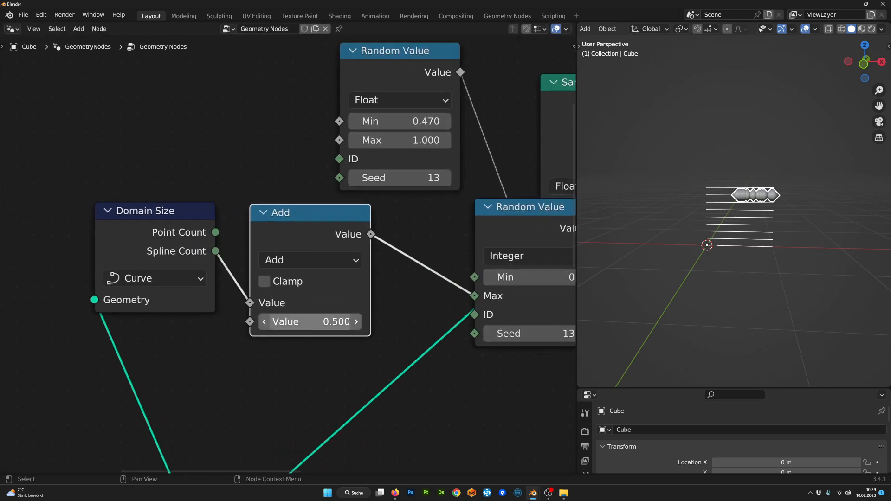
click(306, 322)
key(Return)
scroll(310, 321, down, 7)
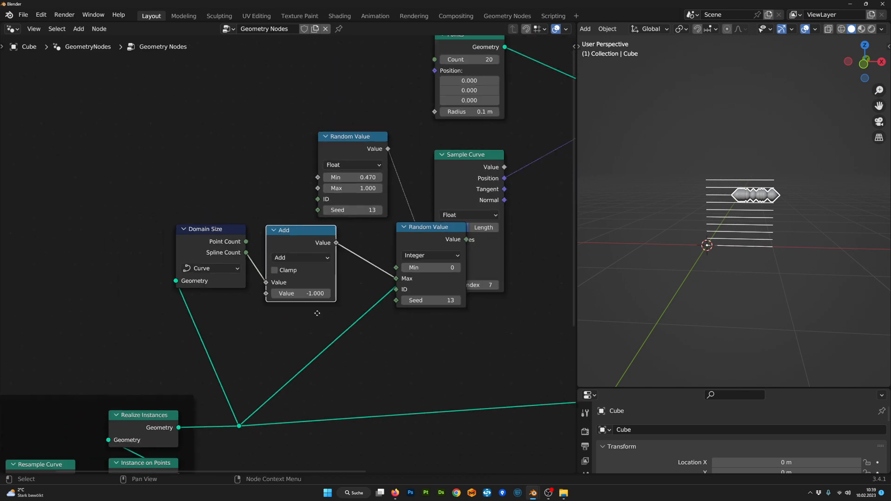
- Place the integer Random Value beside Add, and shift Sample Curve and the float Random Value over to separate the nodes
middle_drag(316, 312, 252, 328)
drag(369, 243, 318, 245)
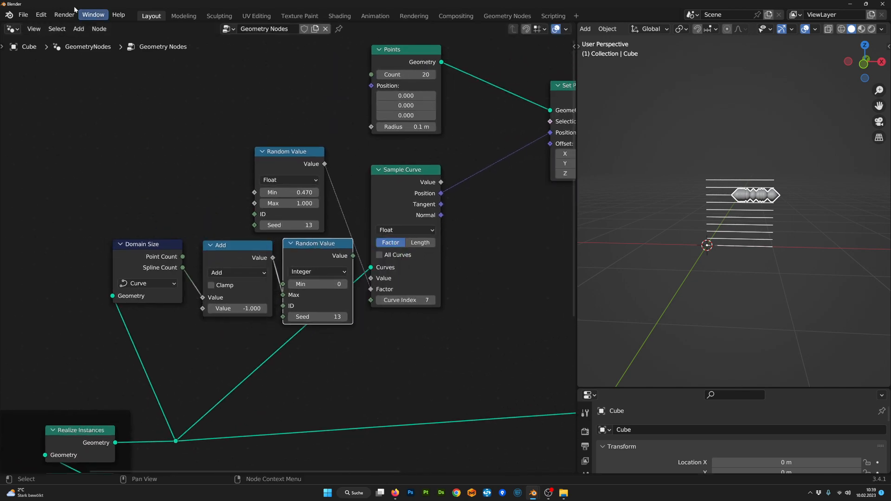
click(34, 32)
click(42, 68)
scroll(182, 264, down, 3)
scroll(364, 196, up, 2)
middle_drag(363, 198, 325, 203)
click(325, 203)
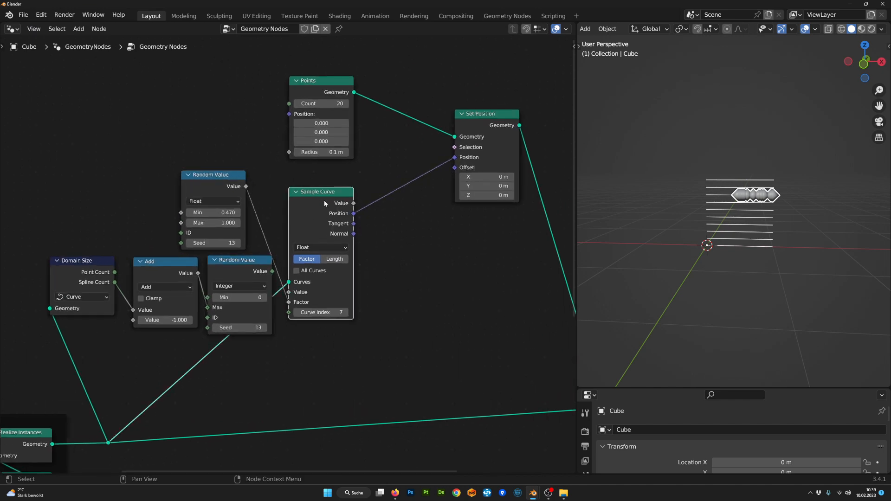
drag(325, 203, 347, 196)
drag(244, 214, 268, 212)
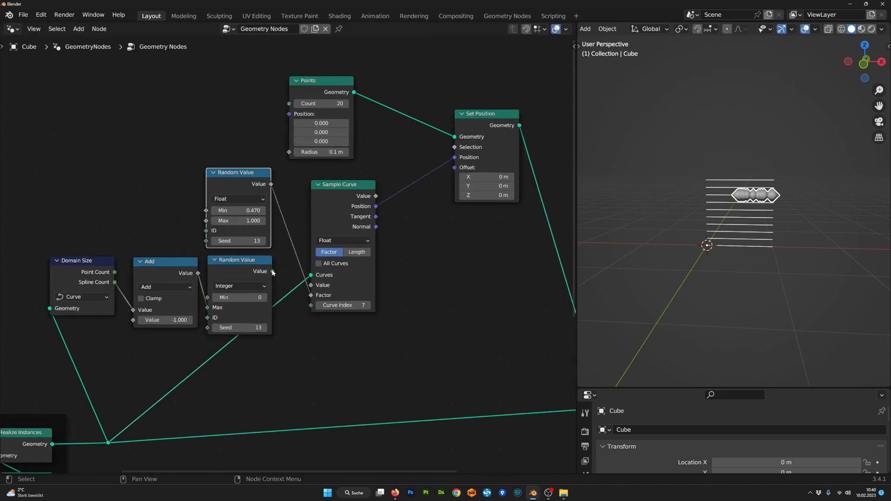
- Connect the integer Random Value to Sample Curve's Curve Index and set the Points node's count to 100
drag(272, 272, 310, 305)
middle_drag(447, 194, 424, 215)
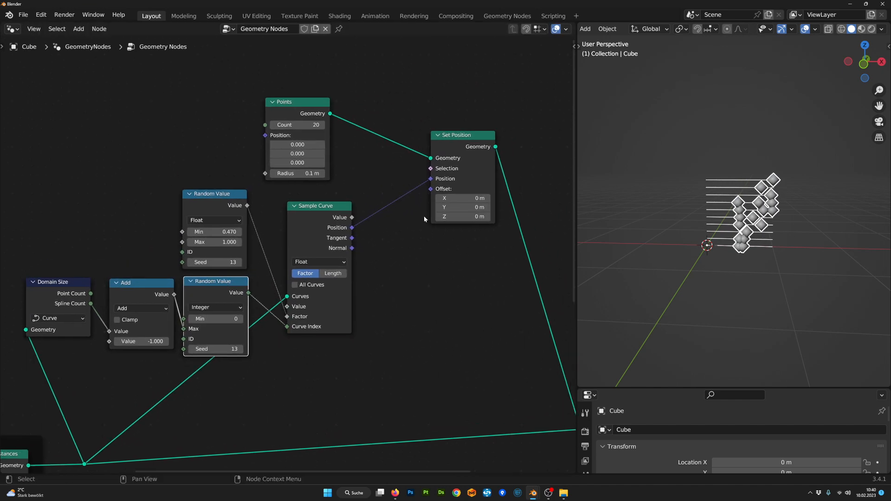
scroll(424, 216, down, 1)
mouse_move(739, 244)
middle_down()
mouse_move(759, 242)
mouse_move(741, 241)
middle_up()
scroll(741, 240, up, 1)
scroll(741, 241, up, 3)
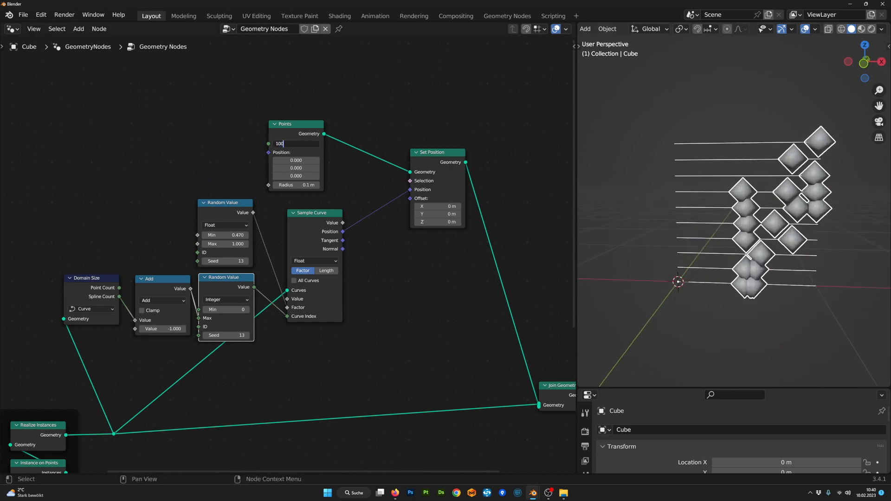
key(Return)
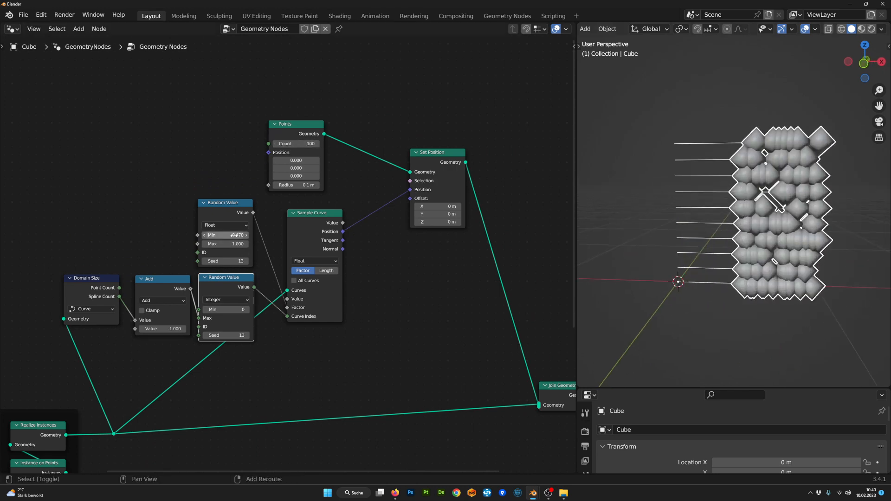
mouse_move(234, 235)
mouse_down()
mouse_move(260, 235)
mouse_move(206, 235)
mouse_move(252, 234)
mouse_move(228, 234)
mouse_up()
- Move the framed test-curve nodes with Realize Instances farther away from the sampling nodes
scroll(181, 407, down, 3)
middle_drag(233, 403, 273, 364)
scroll(272, 365, down, 2)
middle_drag(306, 416, 314, 385)
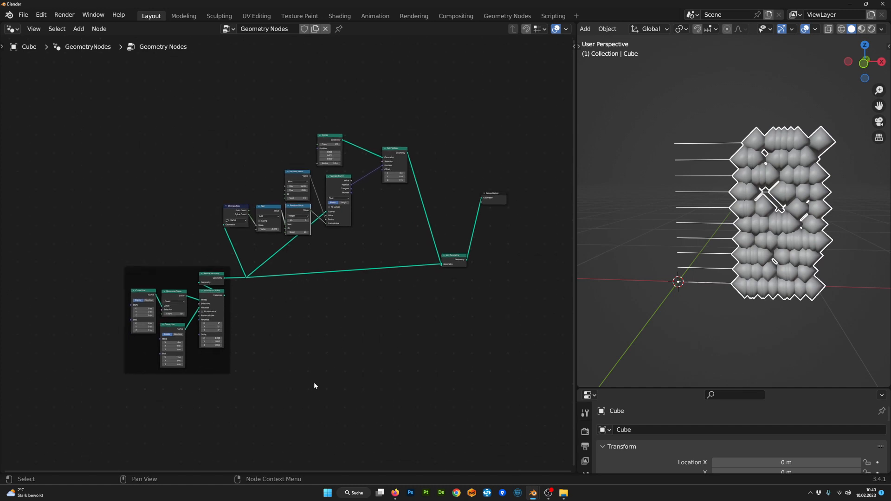
drag(308, 394, 84, 265)
drag(164, 268, 85, 309)
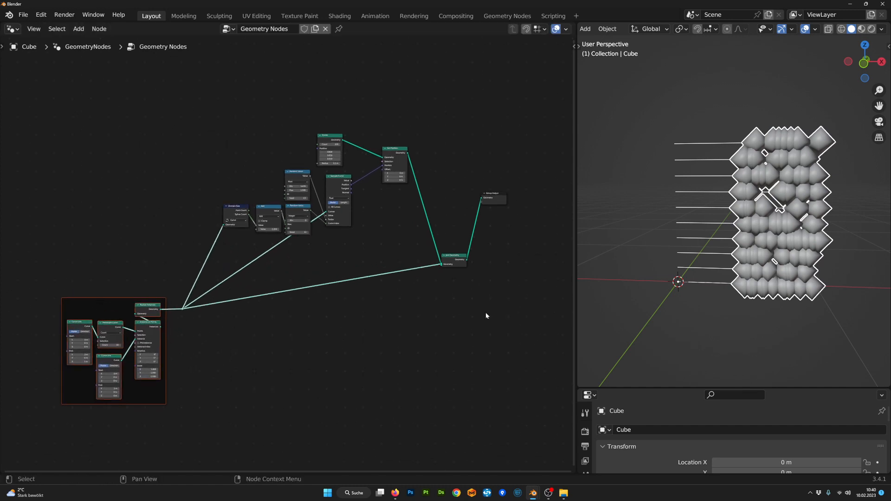
- Move Join Geometry and Group Output together, lower and farther from the Set Position node
middle_drag(533, 294, 382, 350)
drag(394, 367, 302, 239)
drag(352, 256, 380, 322)
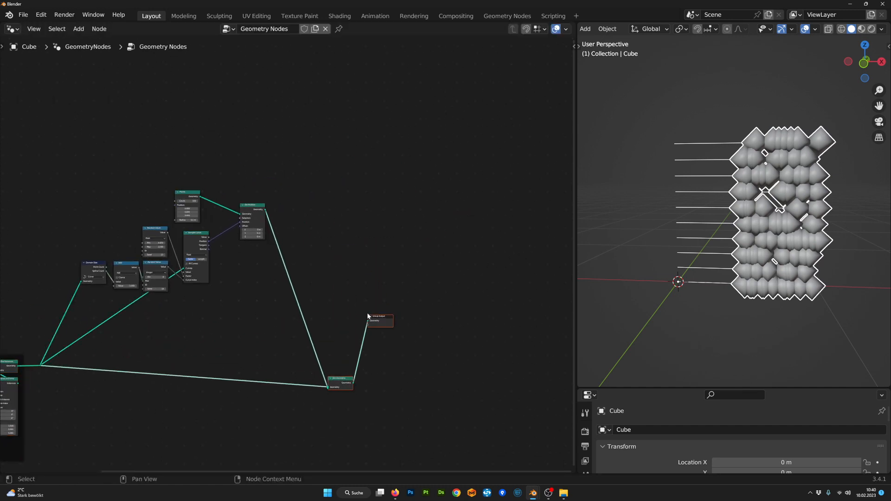
- Merge the links feeding Domain Size and Sample Curve with a reroute, and turn all the sampling nodes into a node group
middle_drag(215, 341, 324, 339)
shift+right_drag(218, 343, 149, 299)
scroll(191, 318, up, 1)
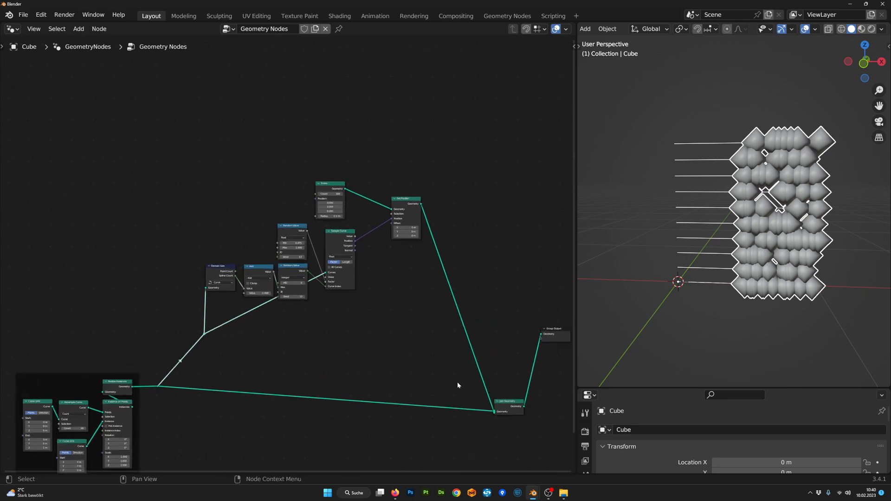
drag(481, 369, 131, 154)
key(ctrl+g)
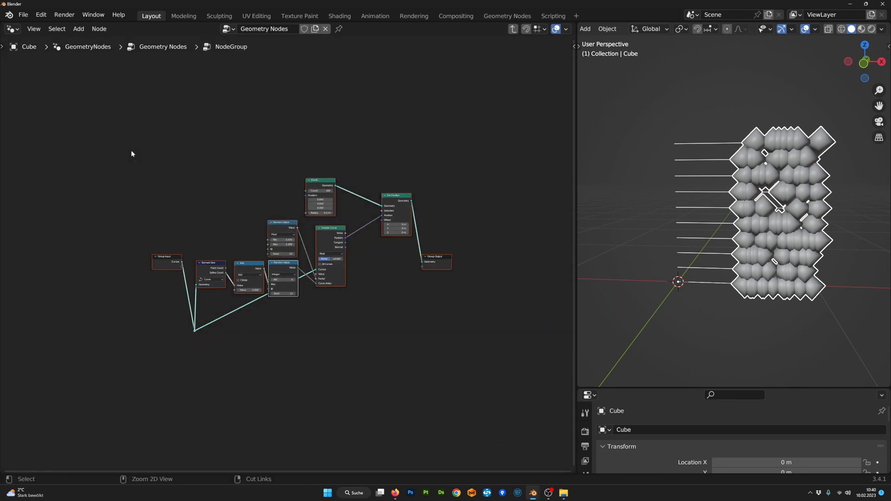
- Move Group Input farther from Domain Size, and open the group's interface settings with the Curves input selected
scroll(279, 223, up, 5)
click(311, 223)
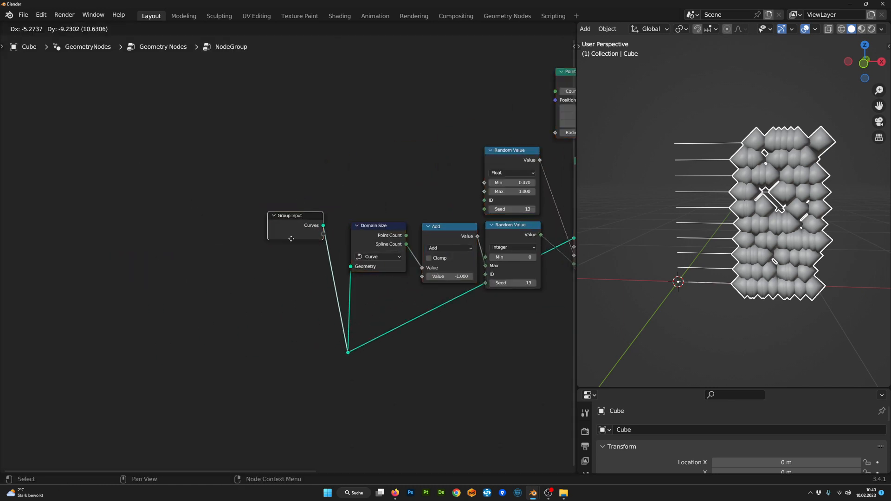
drag(311, 223, 238, 289)
key(n)
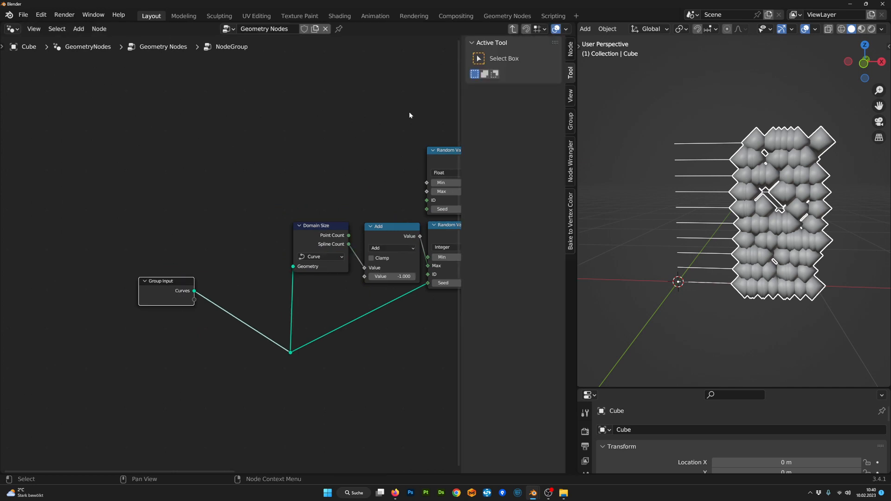
click(571, 118)
click(499, 62)
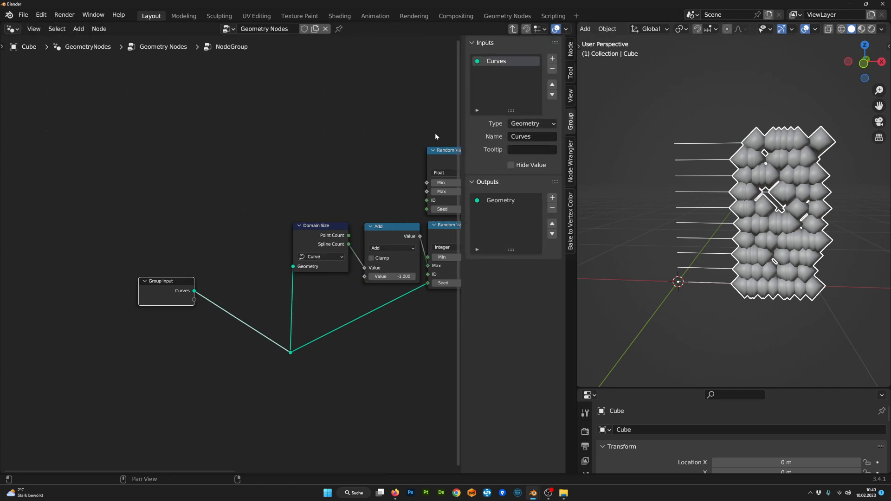
- Reposition Group Input and expose the float Random Value's Seed as a new group input
middle_drag(214, 289, 243, 251)
drag(210, 259, 199, 301)
middle_drag(253, 307, 112, 323)
scroll(160, 314, down, 1)
scroll(100, 315, up, 1)
drag(94, 321, 337, 186)
- Duplicate Group Input below the integer Random Value and connect its Seed output to that node's Seed
key(shift+d)
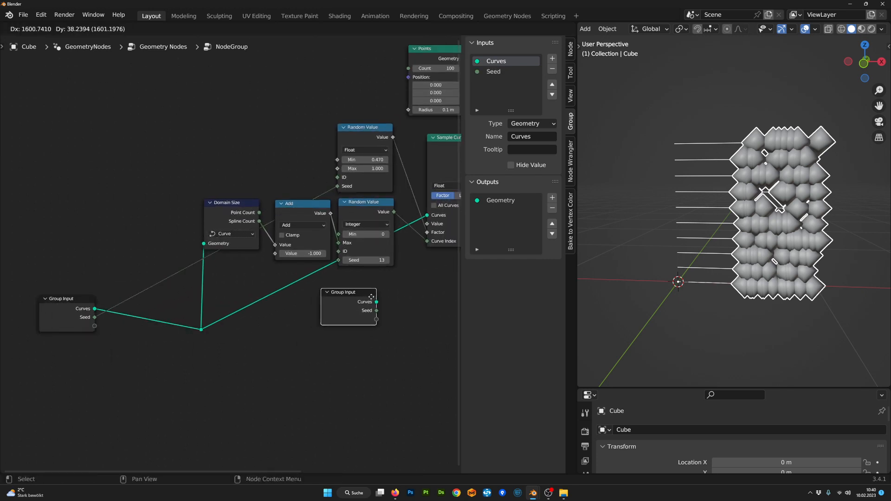
click(377, 300)
middle_drag(377, 300, 348, 301)
drag(340, 212, 342, 217)
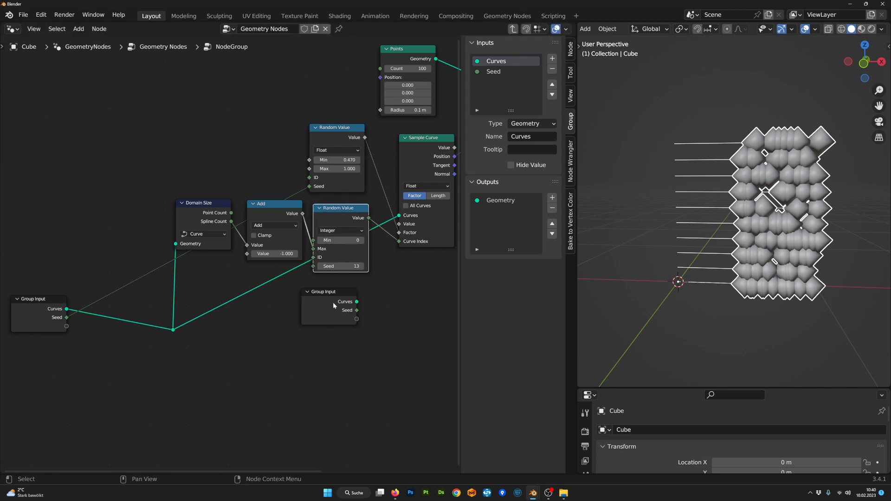
drag(334, 305, 382, 323)
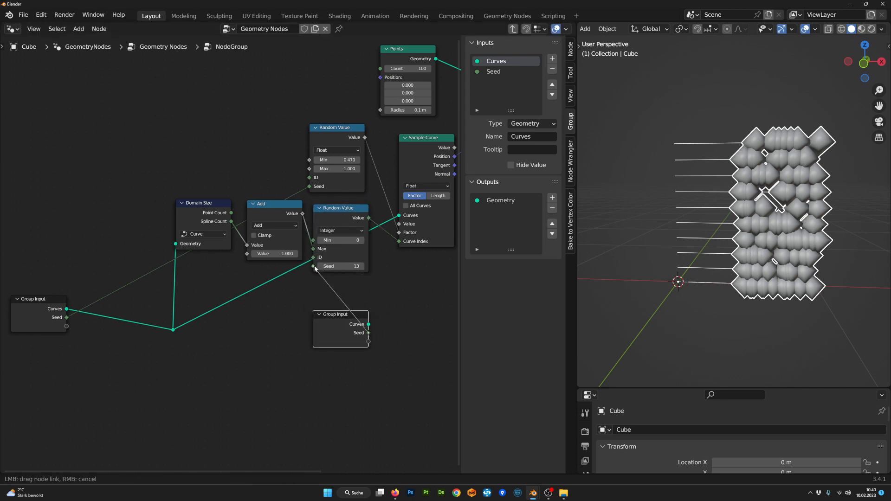
drag(314, 268, 314, 267)
drag(344, 324, 344, 350)
- Insert a Math Add node with value 16 on the integer Random Value's Seed link, collapse it, and bring Group Input closer
middle_drag(349, 351, 350, 351)
key(Tab)
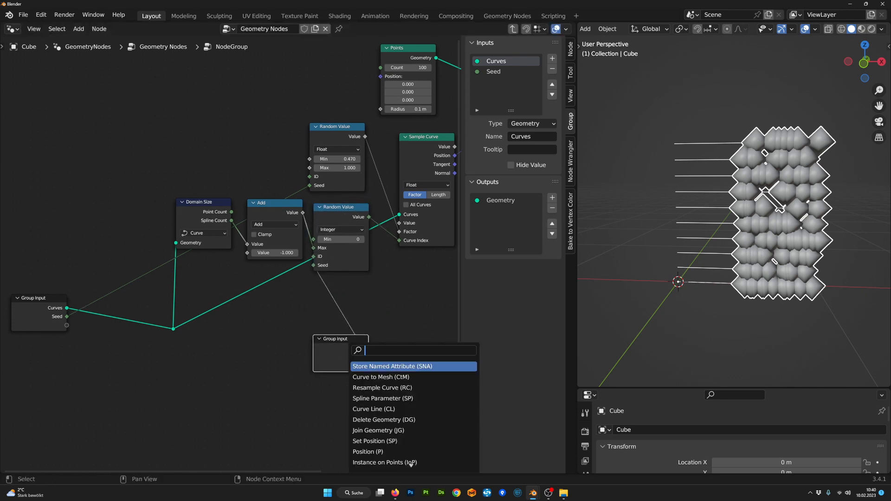
text(add)
key(Return)
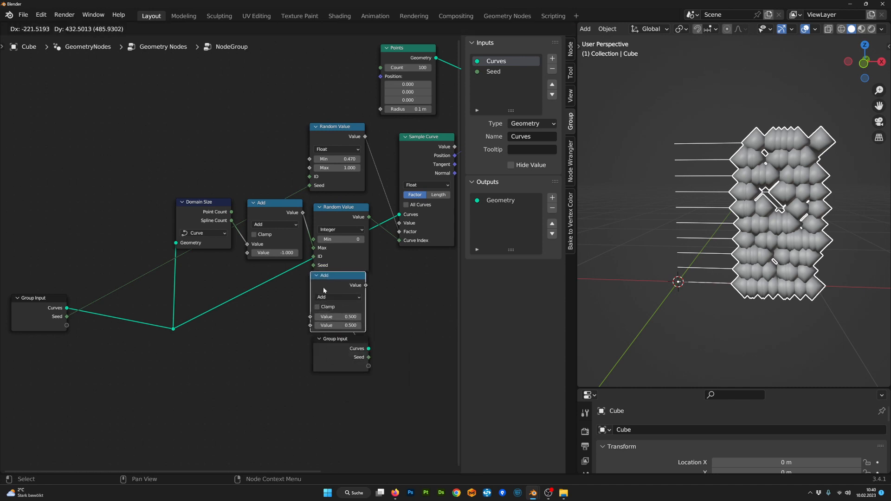
click(345, 286)
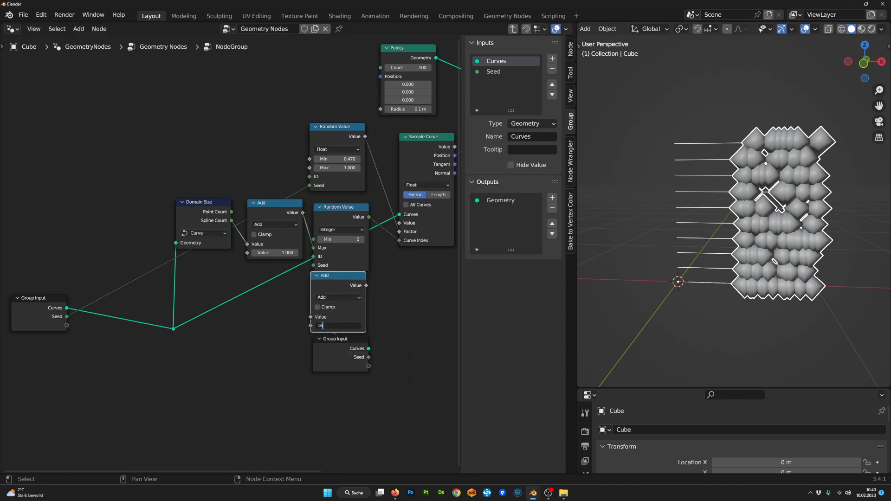
text(16)
key(Return)
click(318, 277)
drag(338, 340, 339, 302)
- Move the main Group Input node up, above the level of Domain Size
middle_drag(339, 307, 355, 327)
scroll(355, 327, up, 1)
drag(51, 324, 106, 178)
- Duplicate Group Input near the float Random Value and expose that node's Min and Max as group inputs
middle_drag(221, 219, 245, 277)
scroll(245, 277, up, 1)
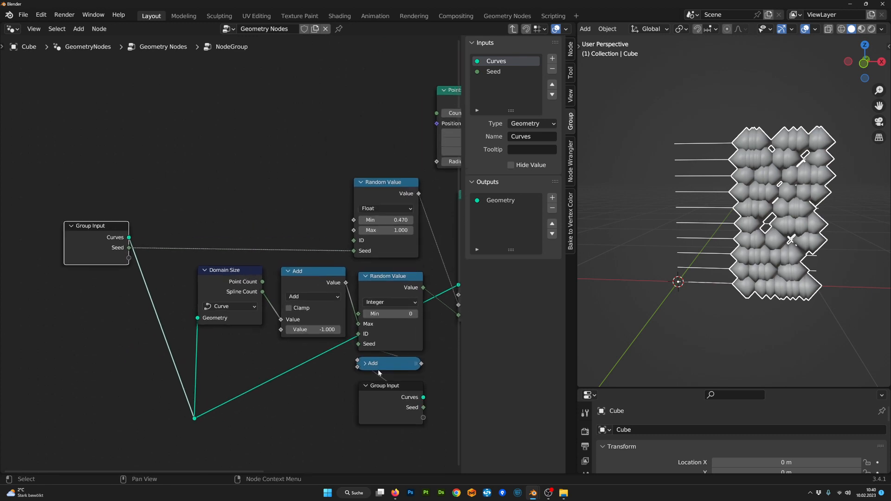
click(390, 394)
key(shift+d)
click(255, 141)
drag(288, 166, 357, 222)
drag(287, 176, 300, 196)
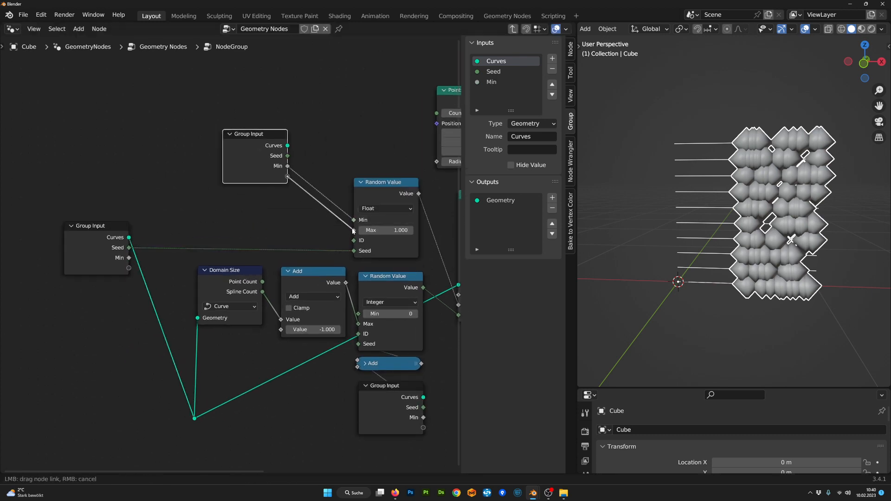
drag(353, 231, 353, 230)
- Rename the group input Min to Start Range and Max to End Range
scroll(438, 110, up, 2)
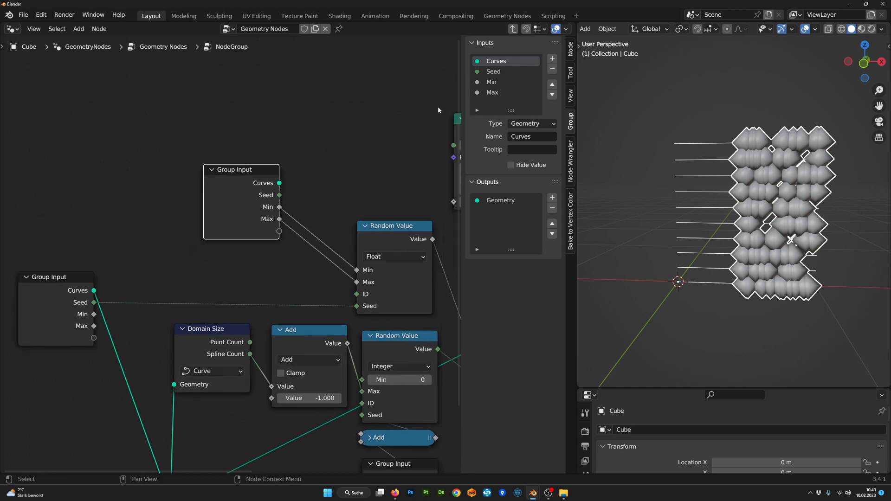
click(491, 81)
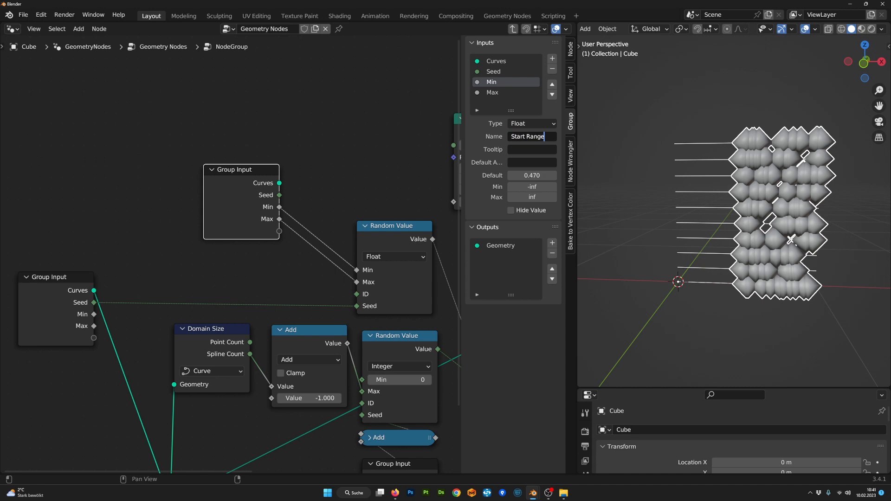
click(497, 93)
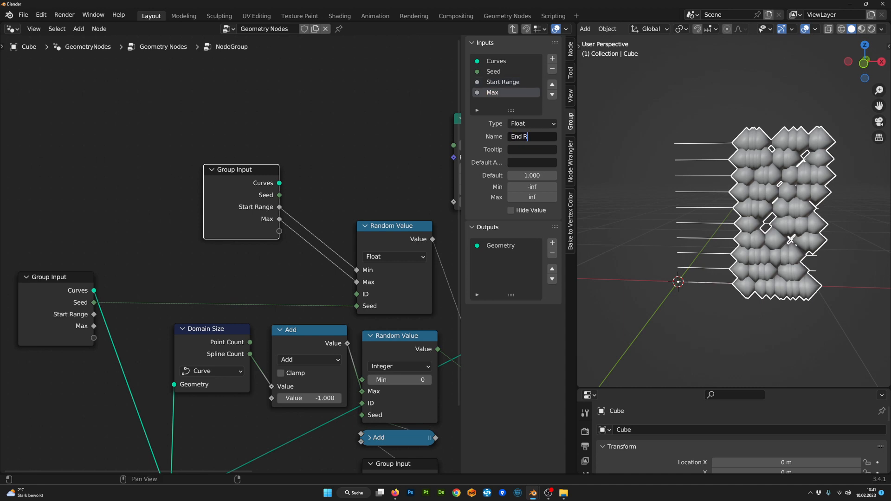
key(Return)
- Move the Group Input that supplies the range values closer to the float Random Value
scroll(274, 205, down, 3)
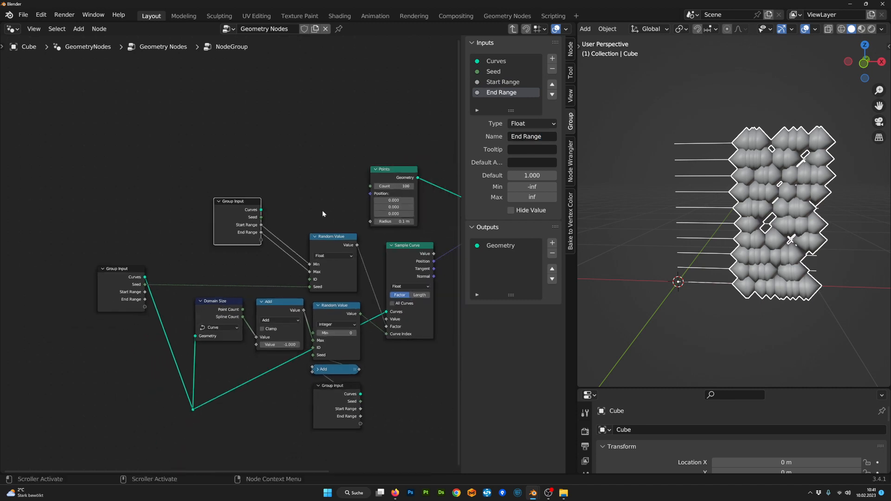
drag(224, 209, 231, 225)
middle_drag(238, 231, 206, 230)
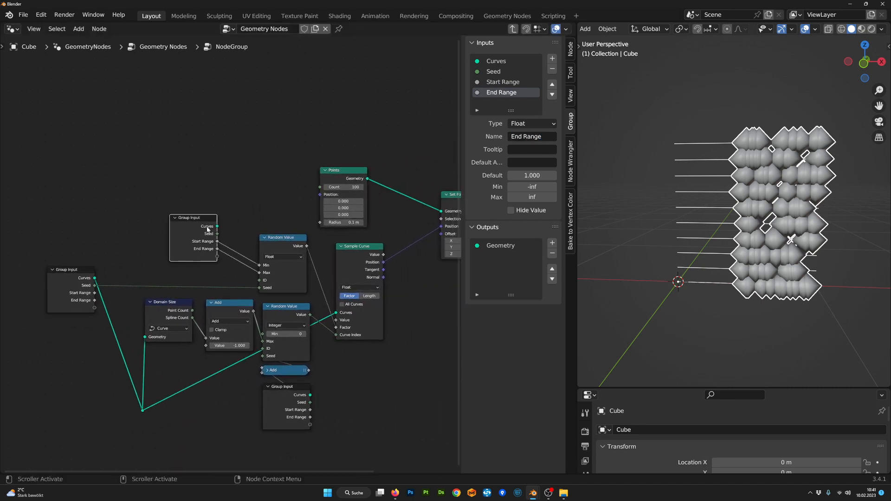
- Duplicate Group Input beside the Points node, expose the Points Count as a group input, and align the copy closer
drag(210, 226, 285, 147)
scroll(296, 182, up, 1)
middle_drag(297, 182, 251, 187)
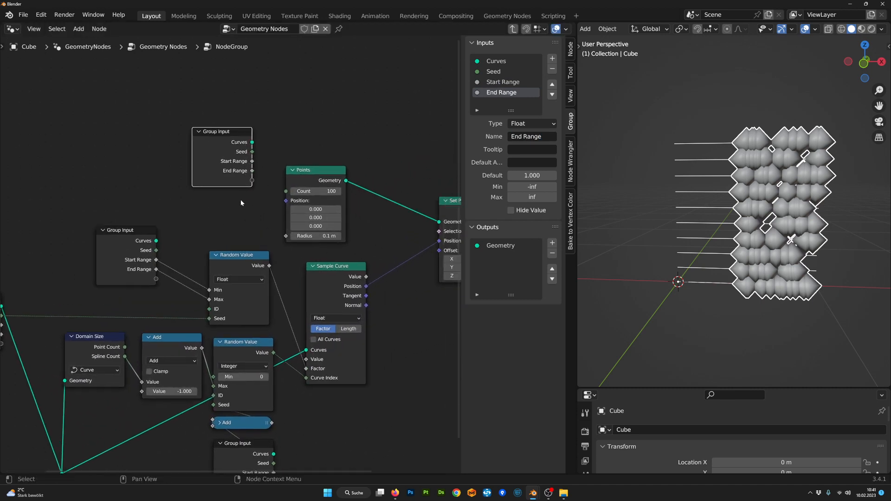
drag(250, 181, 284, 191)
scroll(181, 191, down, 2)
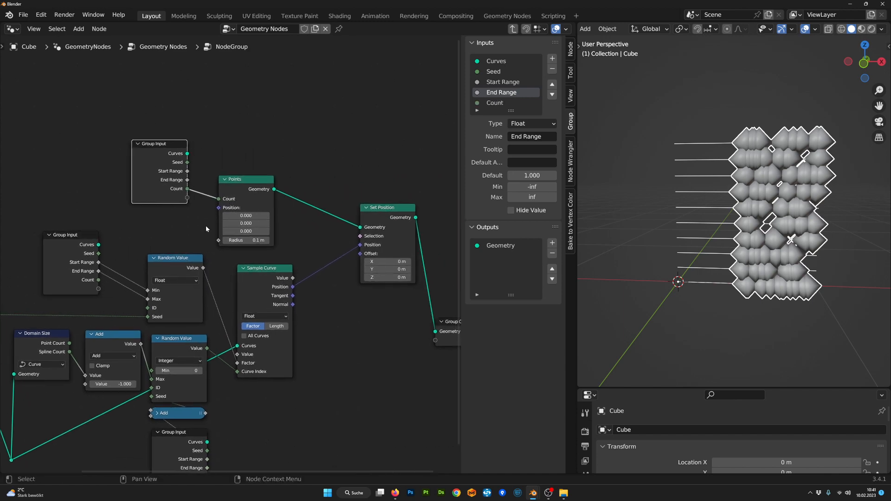
middle_drag(180, 191, 227, 148)
drag(227, 141, 237, 140)
- Shift Sample Curve slightly lower and move Group Output a little farther from the sampling nodes
scroll(357, 267, down, 5)
middle_drag(359, 272, 321, 261)
click(249, 235)
drag(249, 236, 251, 248)
scroll(371, 279, up, 3)
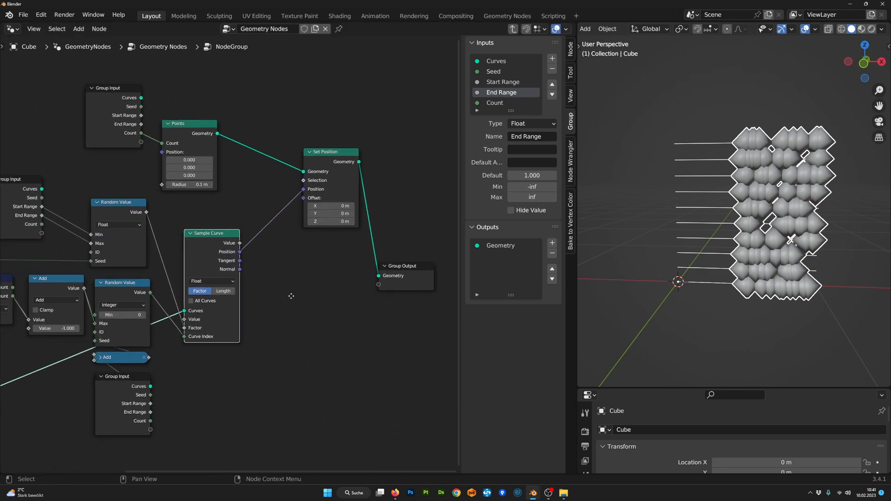
drag(350, 276, 362, 267)
- Connect Sample Curve's Tangent and Normal to Group Output as new group outputs
scroll(362, 267, up, 1)
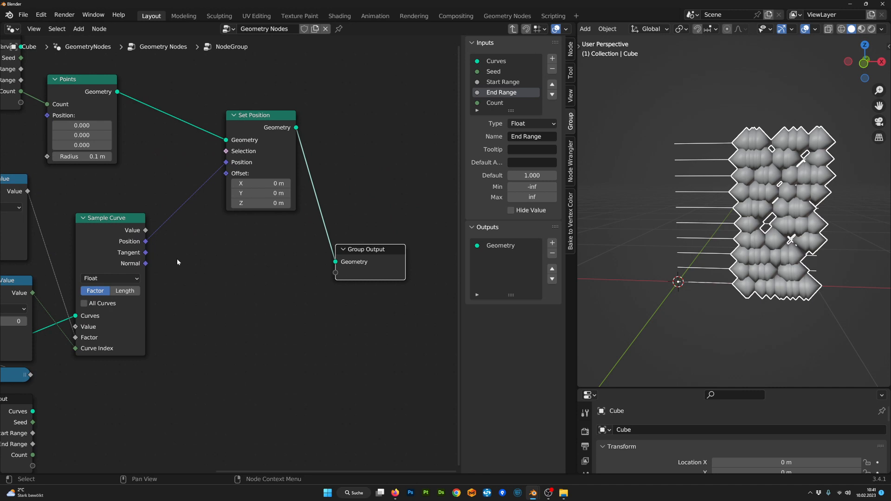
middle_drag(282, 272, 239, 268)
scroll(320, 274, down, 4)
scroll(238, 269, up, 1)
drag(172, 255, 320, 275)
drag(172, 264, 252, 271)
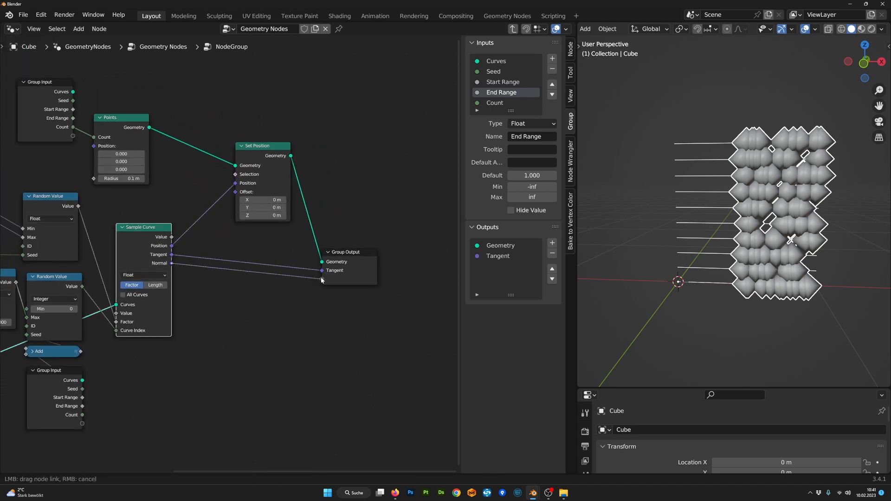
drag(321, 280, 321, 280)
- Move Sample Curve farther from the Random Value nodes to make room at its inputs
middle_drag(290, 302, 394, 308)
scroll(237, 256, up, 1)
drag(244, 245, 273, 259)
scroll(271, 260, up, 3)
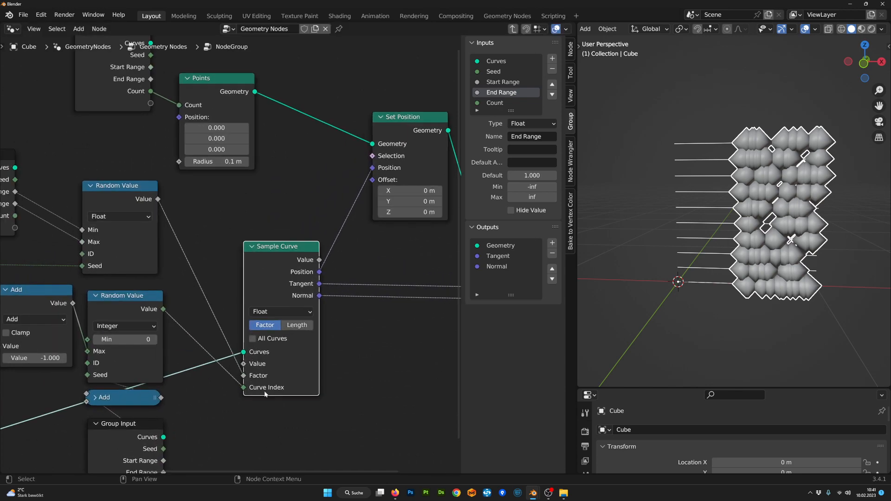
- Connect Sample Curve's Value output to Group Output as a new group output
scroll(264, 395, up, 2)
middle_drag(261, 393, 182, 313)
scroll(248, 336, up, 1)
scroll(246, 311, down, 3)
scroll(339, 279, down, 1)
scroll(339, 279, down, 1)
drag(209, 230, 243, 237)
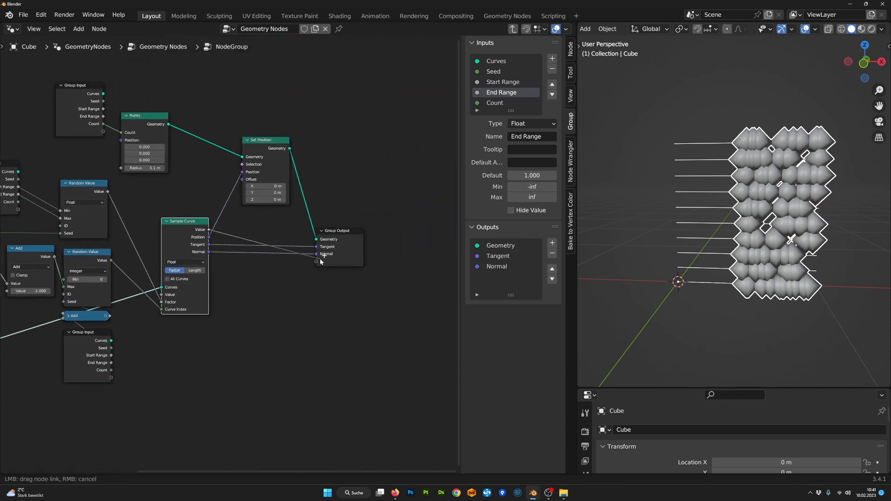
drag(318, 263, 318, 262)
- Nudge Sample Curve slightly back toward the Random Value nodes
middle_drag(231, 299, 368, 300)
scroll(306, 260, up, 6)
middle_drag(306, 244, 361, 245)
drag(366, 201, 356, 199)
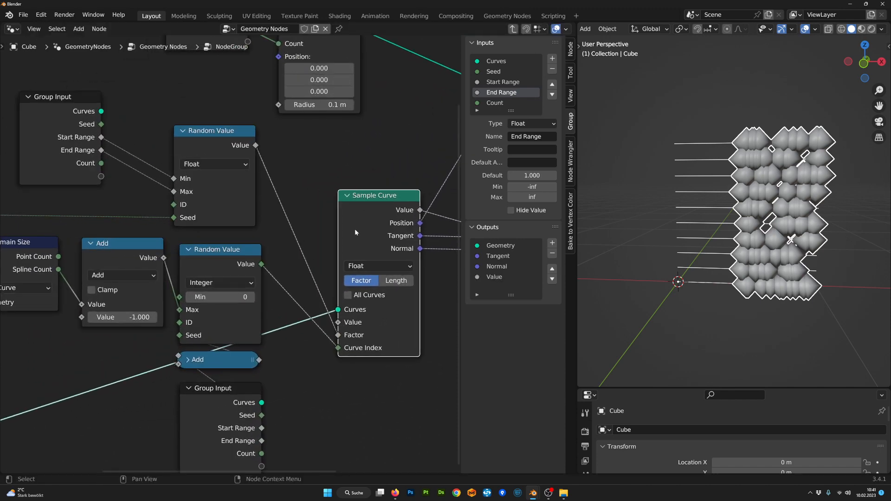
- Lower the leftmost Group Input, expose Sample Curve's Value input through it as a new group input, and exit the node group
scroll(356, 234, down, 4)
middle_drag(352, 297, 433, 290)
drag(50, 205, 45, 258)
middle_drag(127, 332, 75, 325)
scroll(75, 324, up, 1)
drag(35, 290, 396, 279)
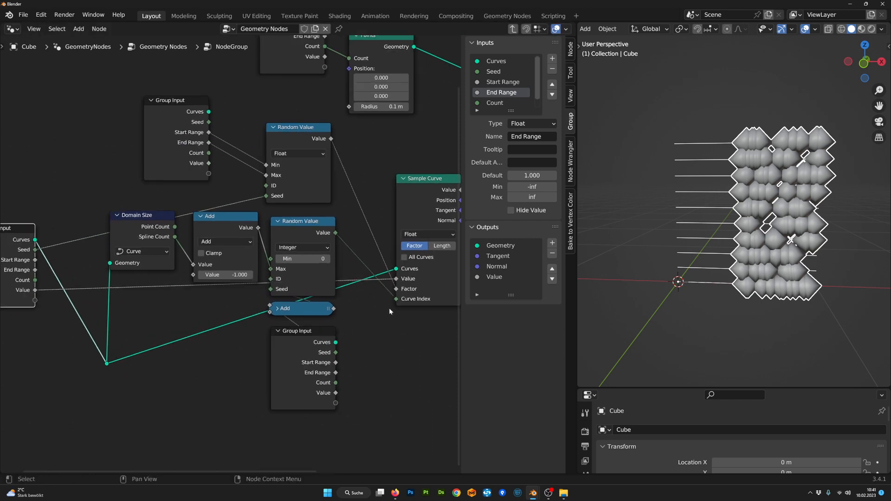
scroll(416, 371, down, 1)
middle_drag(416, 372, 325, 343)
key(Tab)
scroll(277, 277, up, 2)
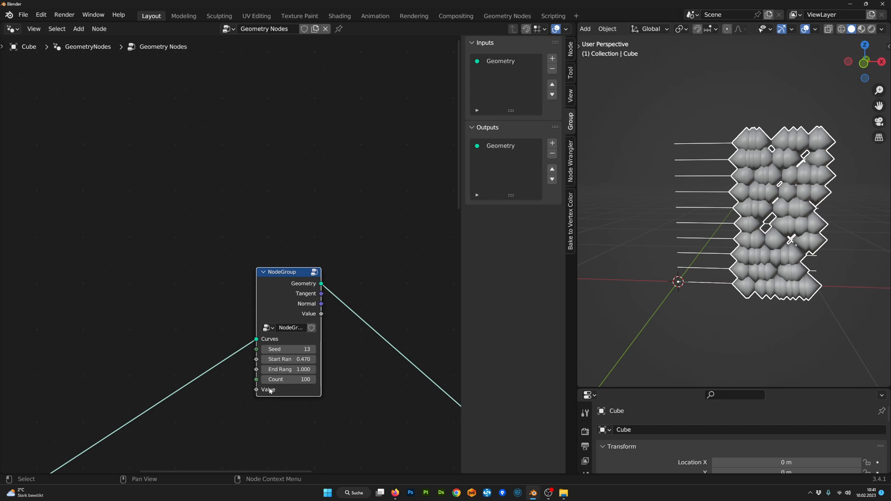
- Widen the NodeGroup node and rename the group to Distribute Points On Curve
middle_drag(269, 390, 236, 373)
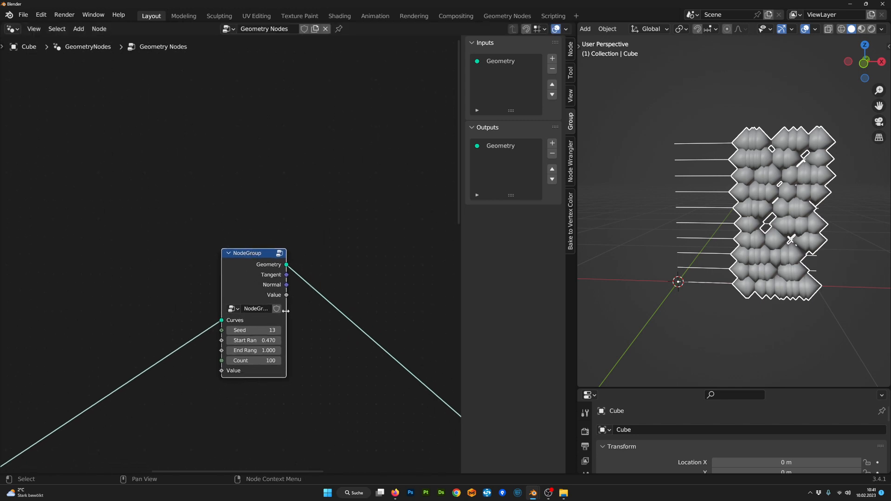
drag(286, 310, 351, 311)
double_click(265, 308)
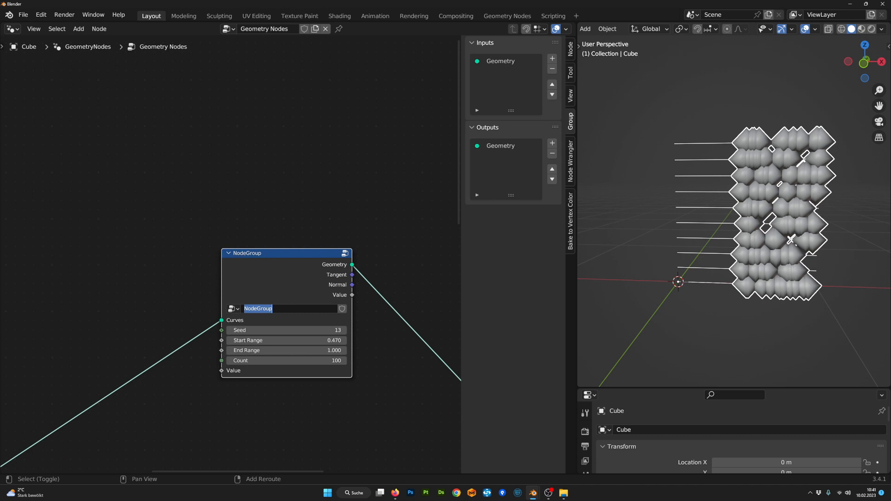
text(Distribute Points On Curve)
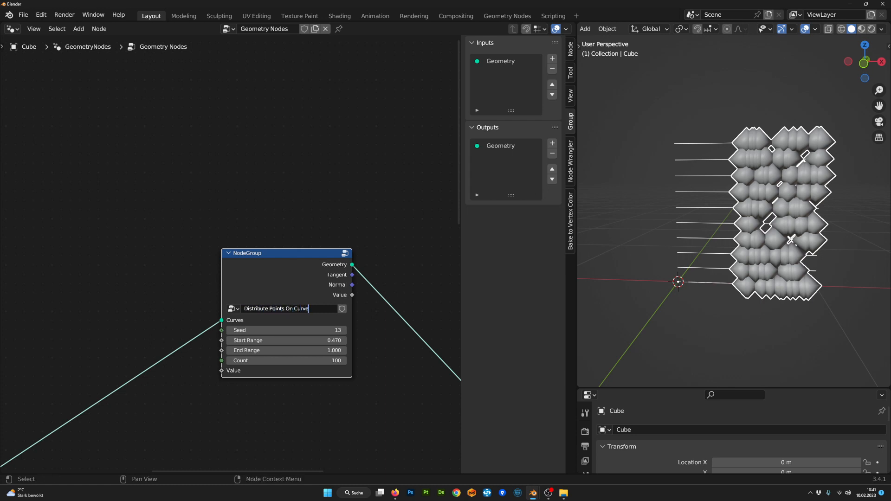
key(Return)
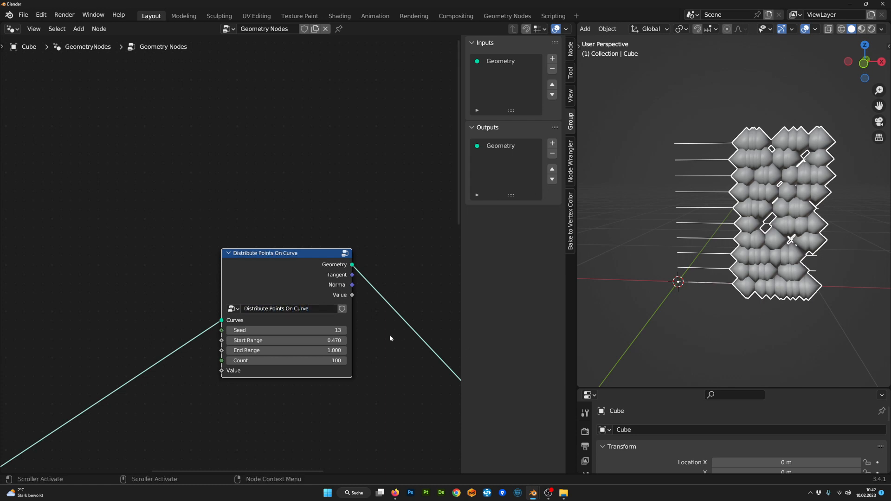
scroll(293, 260, down, 2)
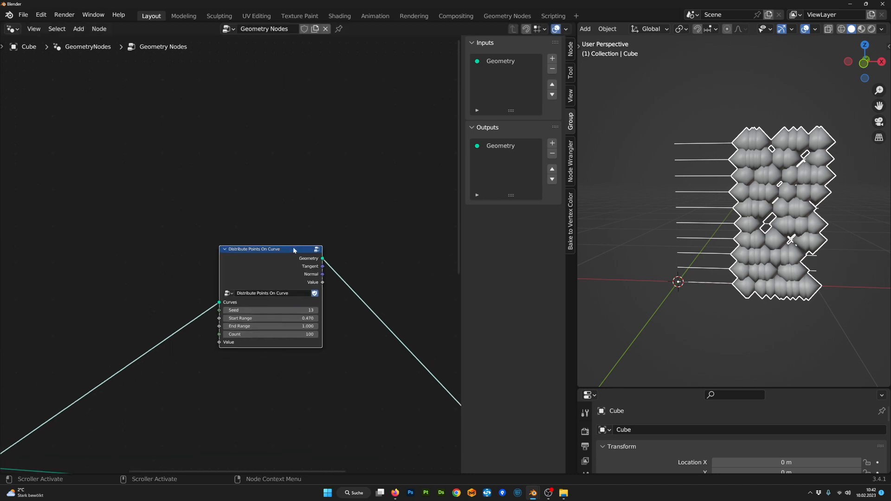
- Inside the Distribute Points On Curve group, set the Start Range input's default to 0, minimum to 0 and maximum to 1
scroll(287, 273, down, 3)
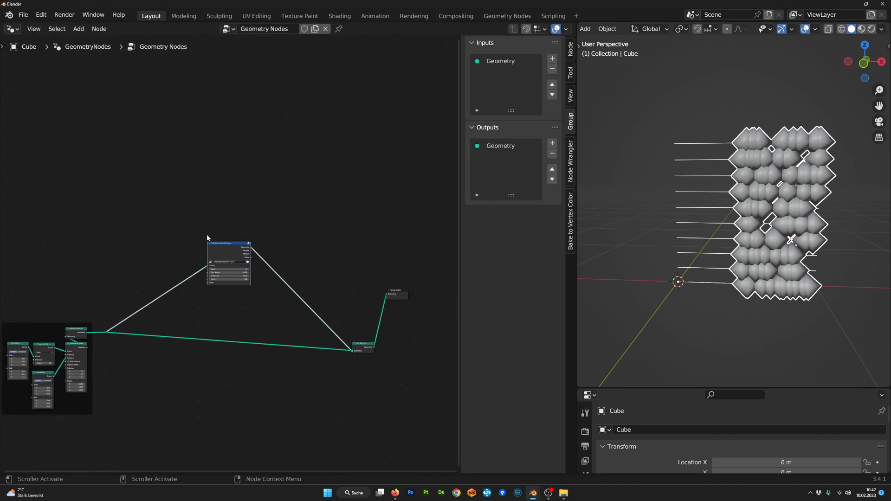
key(KP_Decimal)
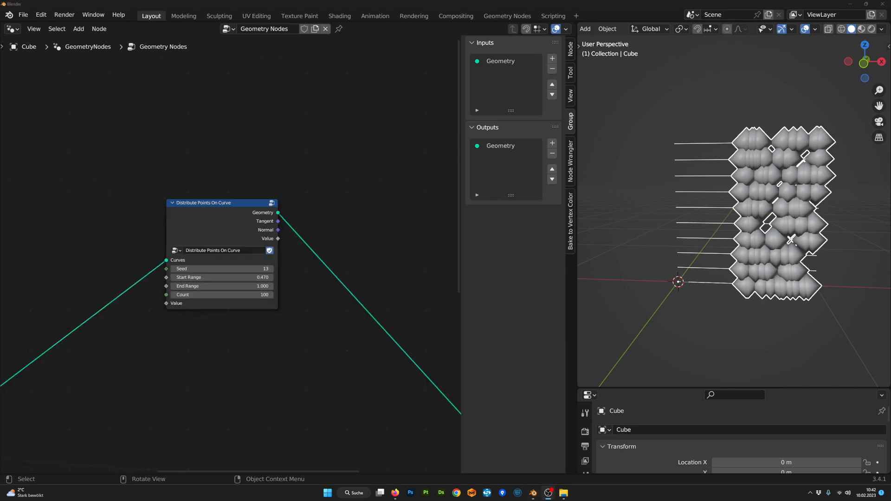
scroll(401, 366, up, 3)
key(Tab)
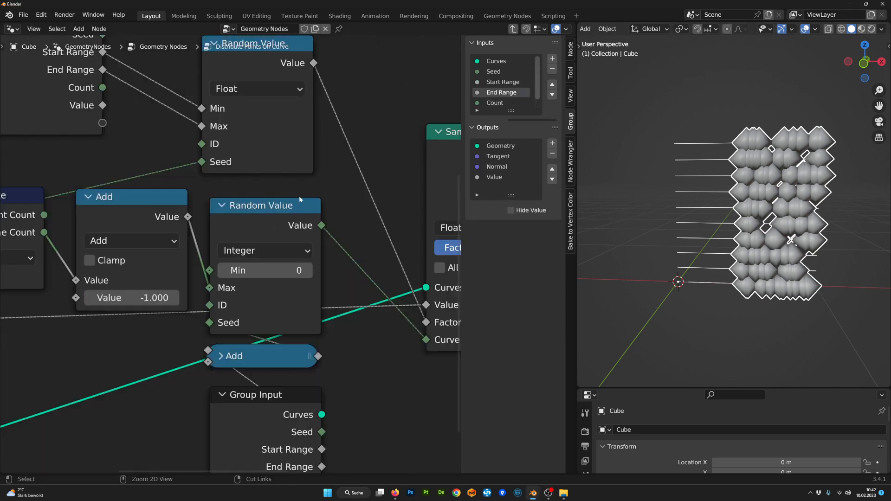
scroll(496, 72, down, 1)
scroll(498, 75, up, 1)
click(501, 83)
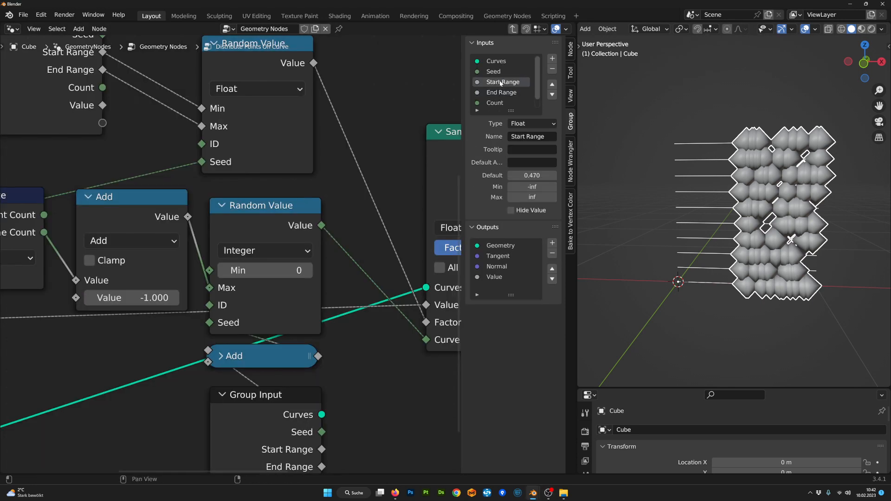
click(532, 176)
text(0)
key(Return)
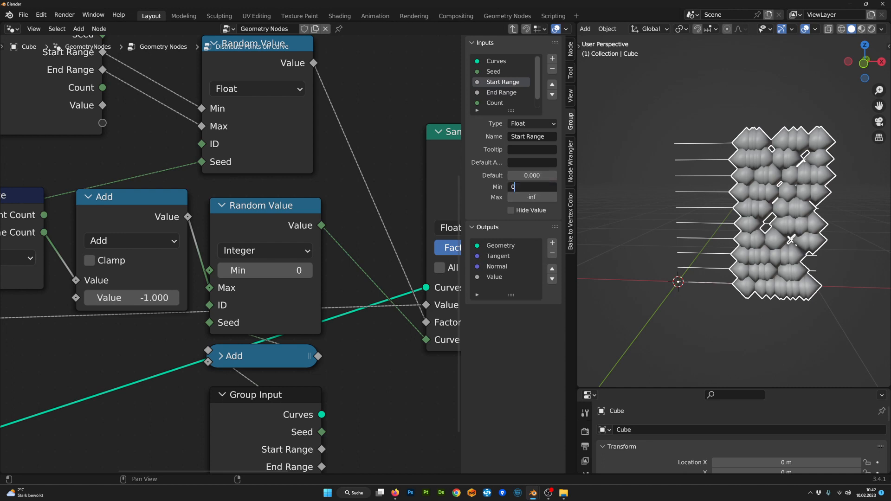
key(Return)
text(1)
key(Return)
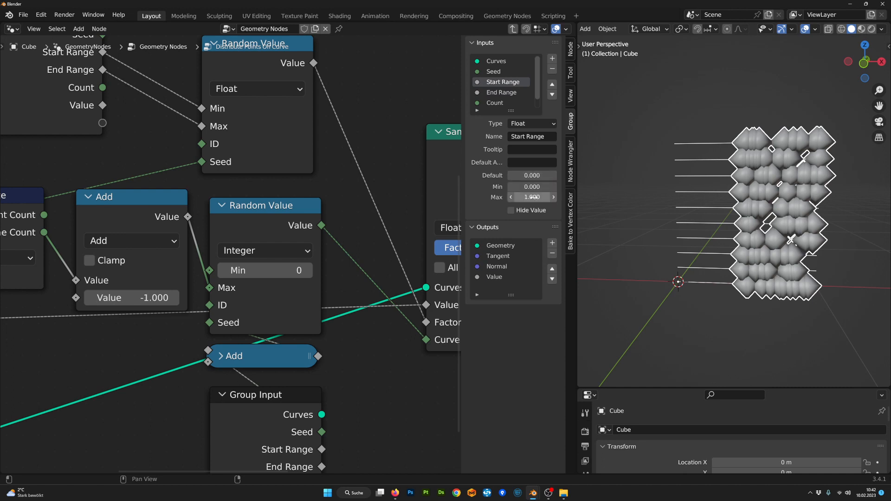
- Limit the End Range group input to a minimum of 0 and a maximum of 1
click(501, 92)
click(531, 186)
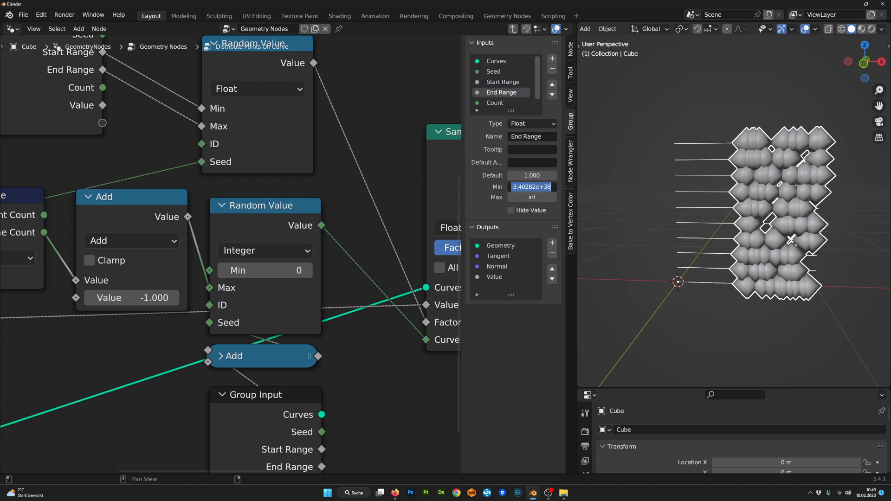
key(Tab)
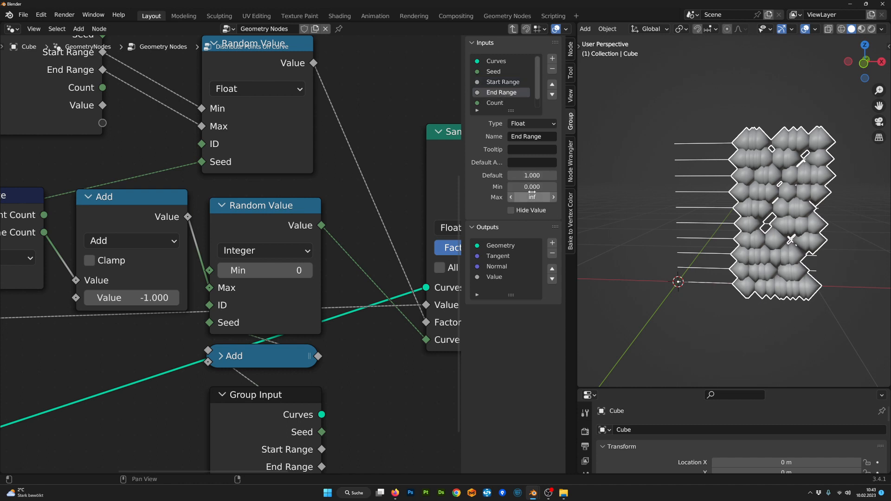
text(1)
key(Return)
- Set the default of the Seed group input to 0 and of the Count group input to 25
click(493, 71)
click(532, 175)
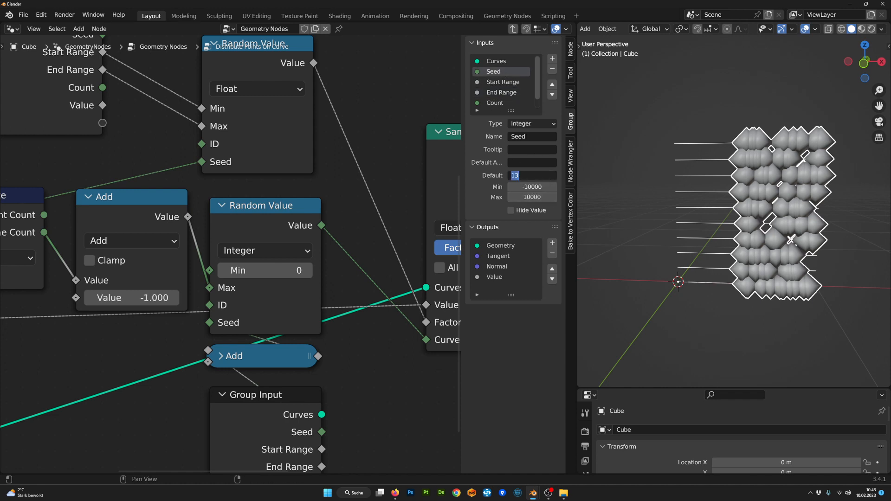
text(0)
key(Return)
click(494, 103)
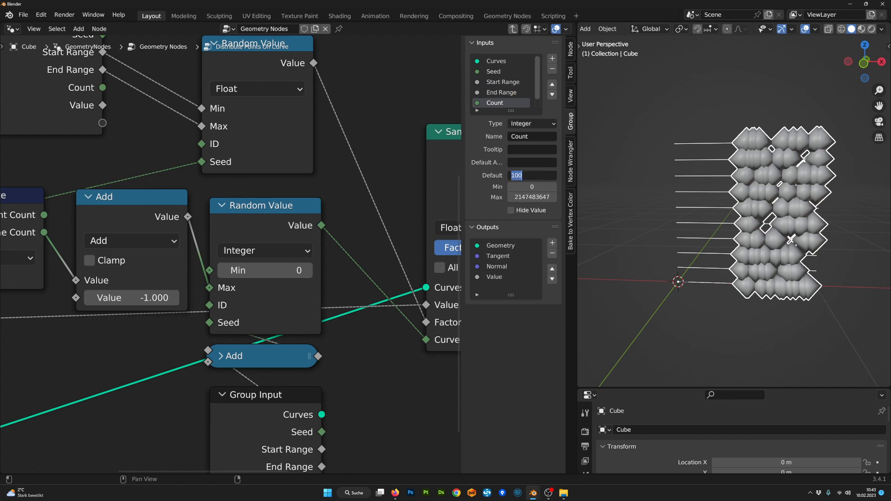
text(25)
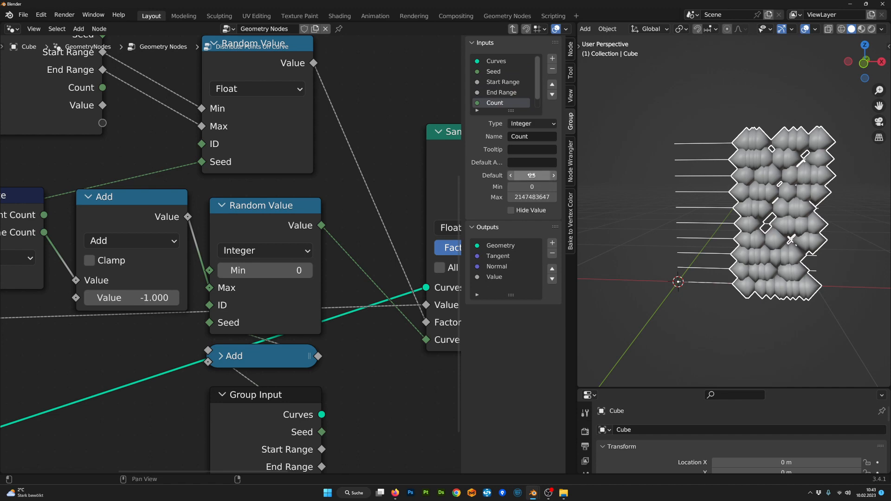
key(Return)
- Return to the parent node tree and move the Distribute Points On Curve node closer to the framed curve nodes
scroll(340, 282, down, 5)
key(ctrl+space)
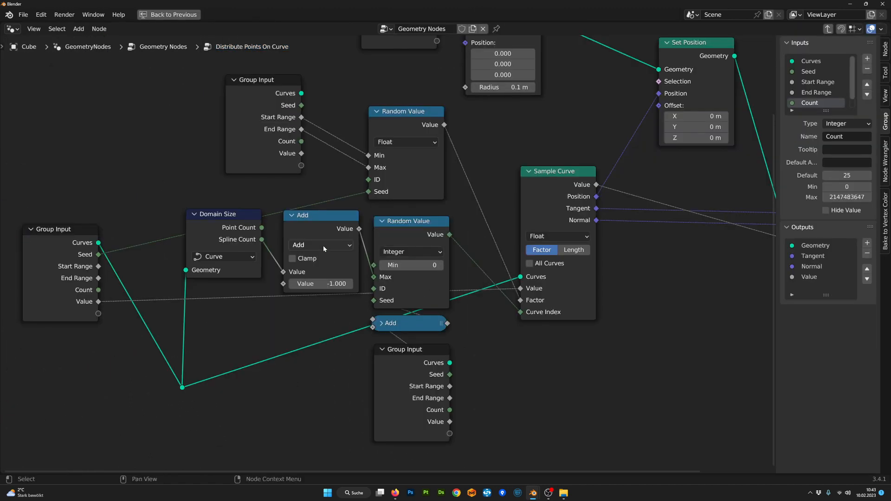
scroll(323, 246, down, 9)
scroll(324, 246, up, 3)
key(ctrl+space)
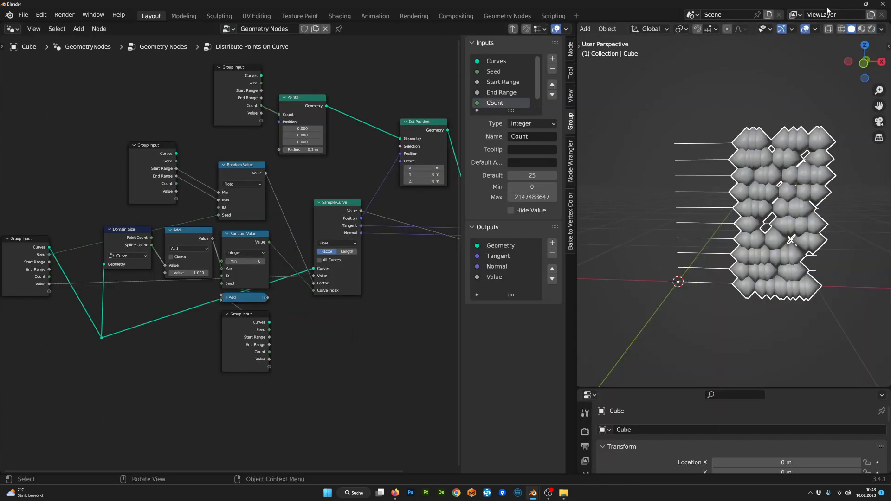
click(513, 29)
scroll(291, 278, down, 5)
scroll(291, 278, up, 2)
middle_drag(287, 276, 375, 262)
drag(320, 218, 265, 212)
middle_drag(264, 345, 374, 260)
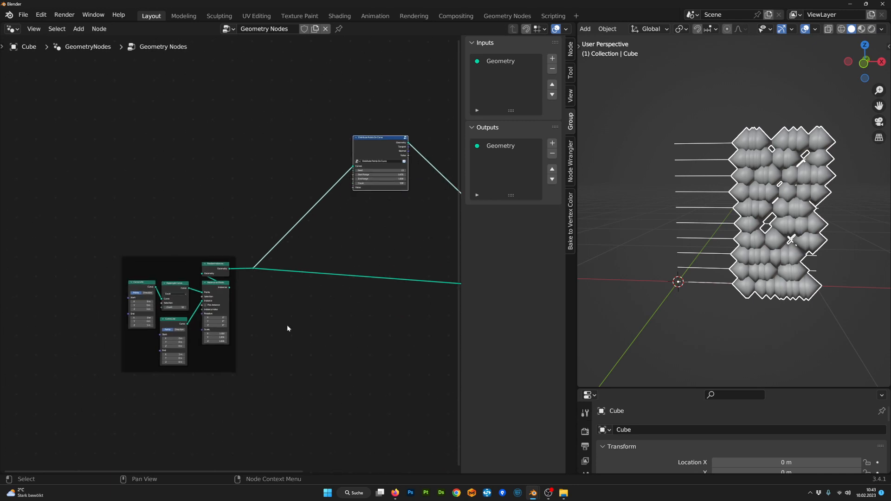
- Select the framed curve nodes with their reroute and move them farther below the Distribute Points On Curve node
scroll(286, 326, up, 2)
drag(297, 413, 10, 256)
scroll(169, 289, down, 4)
middle_drag(248, 281, 217, 282)
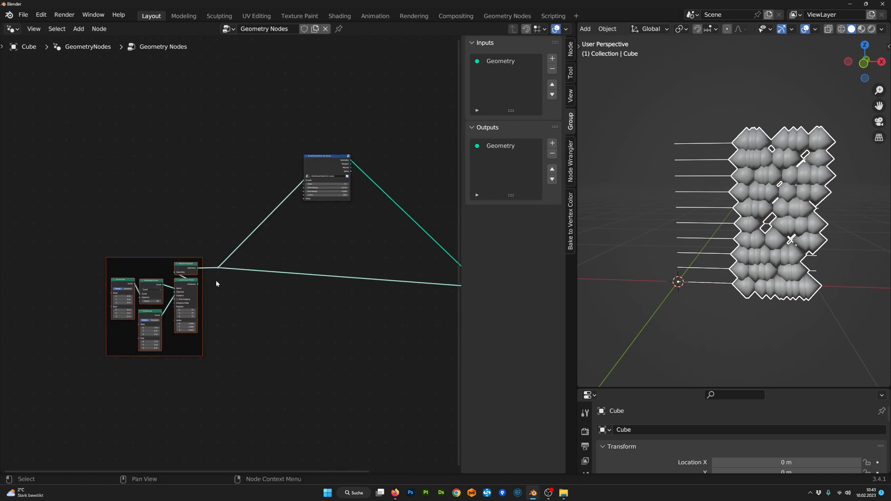
key(g)
click(221, 306)
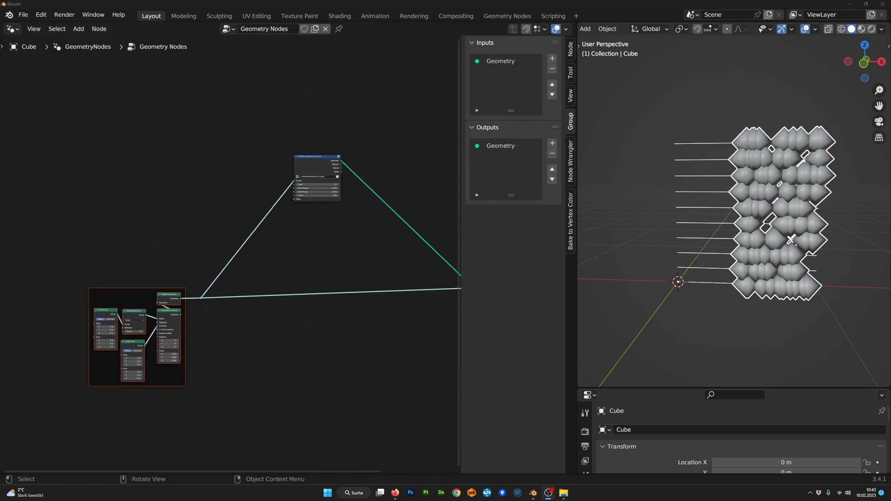
- Hide the node editor's sidebar and shift the Join Geometry and Group Output nodes slightly down
middle_drag(384, 272, 338, 274)
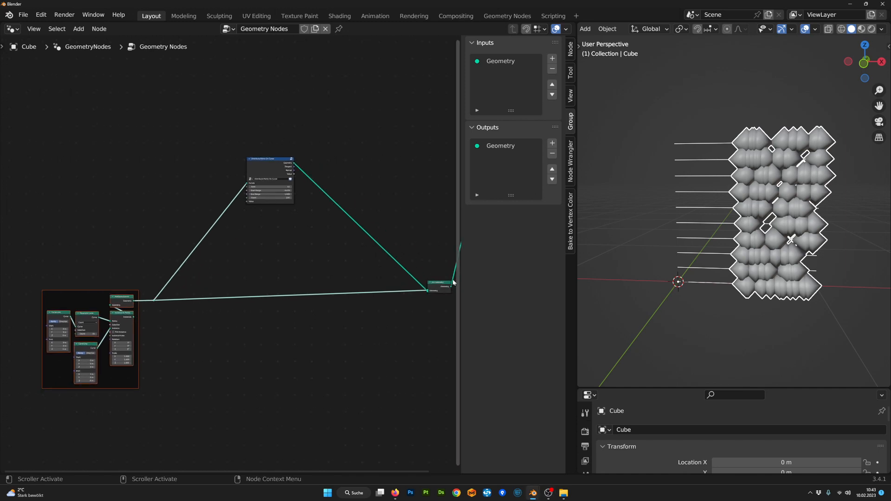
key(n)
middle_drag(418, 279, 398, 282)
scroll(399, 282, up, 1)
drag(551, 343, 523, 241)
scroll(328, 286, up, 1)
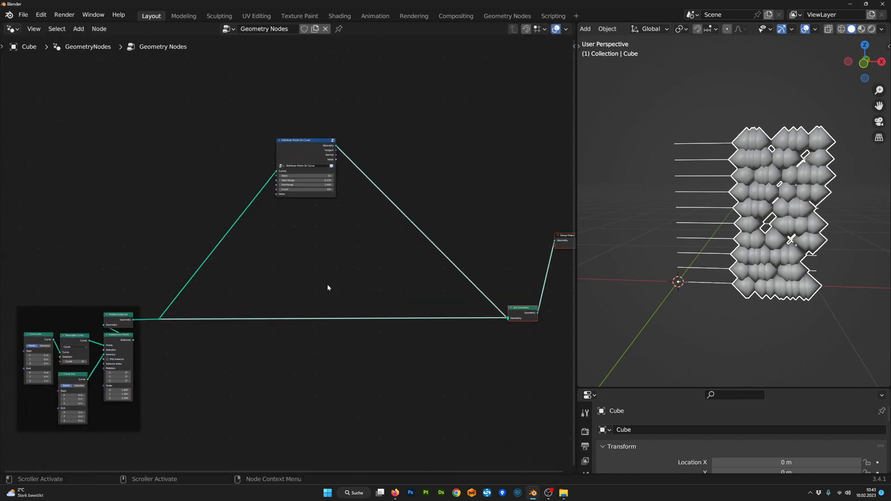
middle_drag(337, 282, 304, 302)
mouse_move(367, 278)
middle_down()
mouse_move(416, 274)
mouse_move(383, 275)
middle_up()
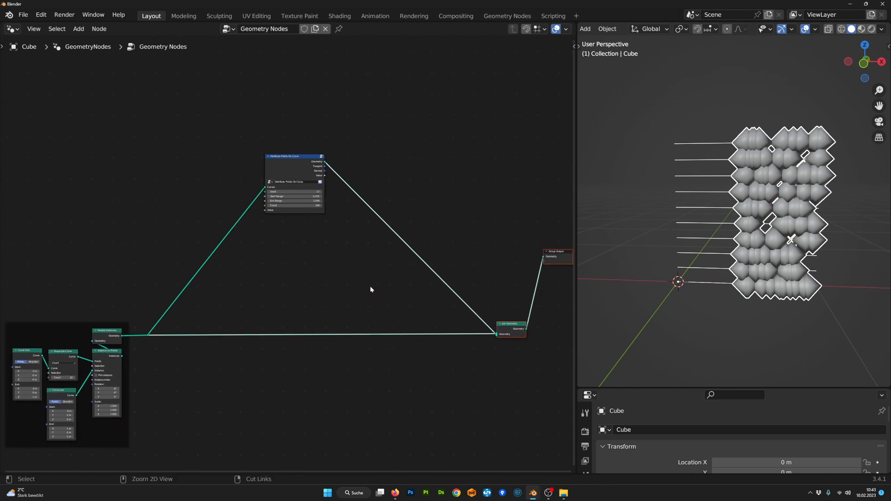
- Cut the link from Distribute Points On Curve to Join Geometry and nudge the group node toward the curve frame
mouse_move(372, 286)
ctrl+right_down()
mouse_move(386, 282)
mouse_move(413, 238)
ctrl+right_up()
scroll(399, 234, up, 1)
middle_drag(373, 240, 414, 221)
scroll(414, 222, down, 3)
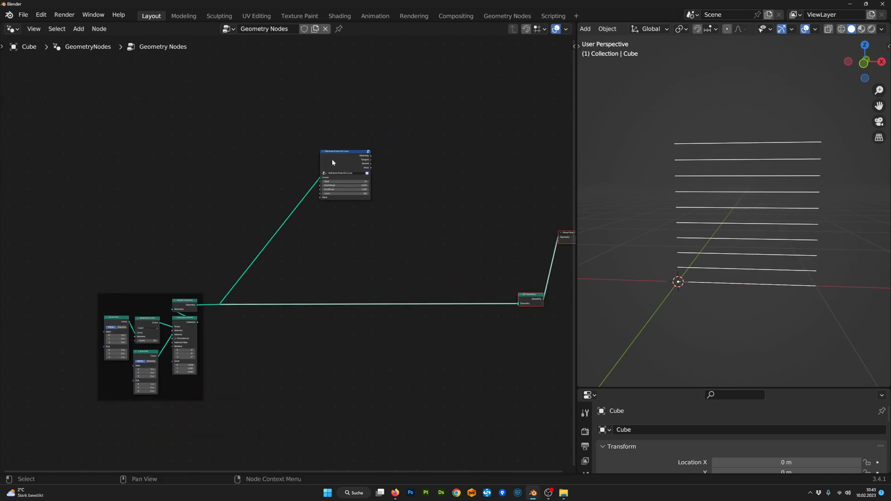
drag(333, 162, 324, 154)
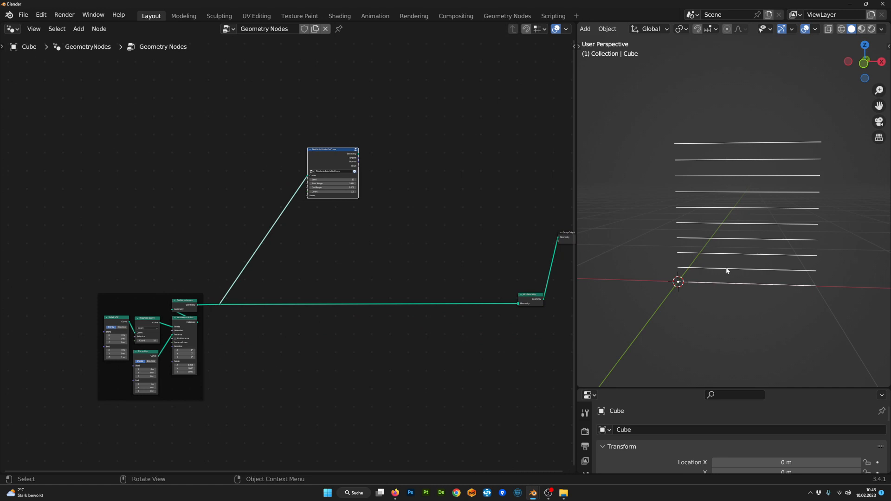
- Move the Curve Line feeding Resample Curve below the frame and detach it from that frame
middle_drag(418, 362, 483, 336)
scroll(483, 336, down, 1)
drag(195, 288, 146, 410)
key(alt+p)
- Lower the Join Geometry node and connect the detached Curve Line's Curve output to it
middle_drag(264, 389, 98, 368)
drag(410, 235, 404, 345)
middle_drag(315, 371, 388, 340)
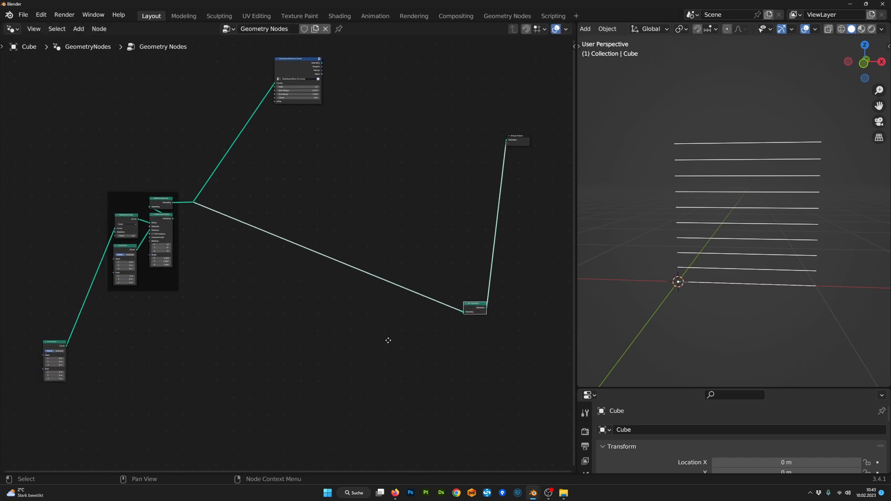
alt+right_drag(474, 298, 474, 310)
middle_drag(473, 309, 436, 325)
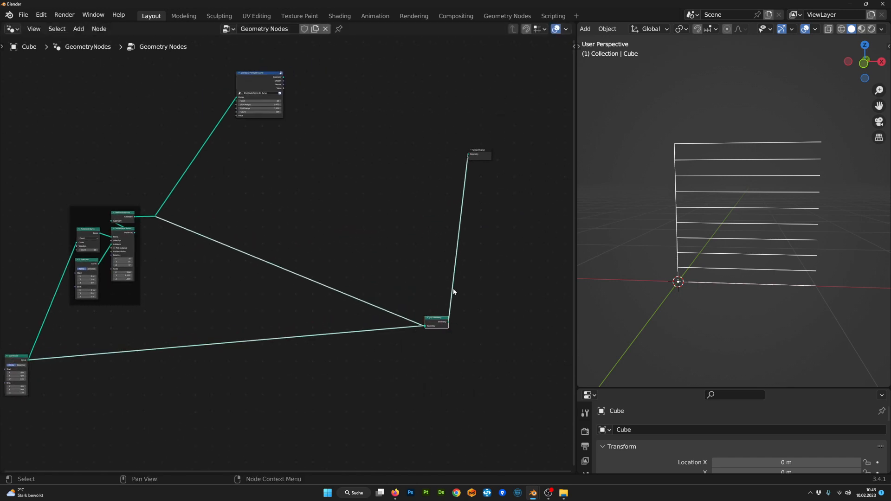
- Rearrange Group Output, Join Geometry and the detached Curve Line so the trunk branch runs along the bottom of the tree
drag(477, 157, 527, 291)
drag(438, 325, 435, 348)
middle_drag(238, 357, 377, 313)
scroll(366, 315, up, 1)
drag(130, 328, 127, 325)
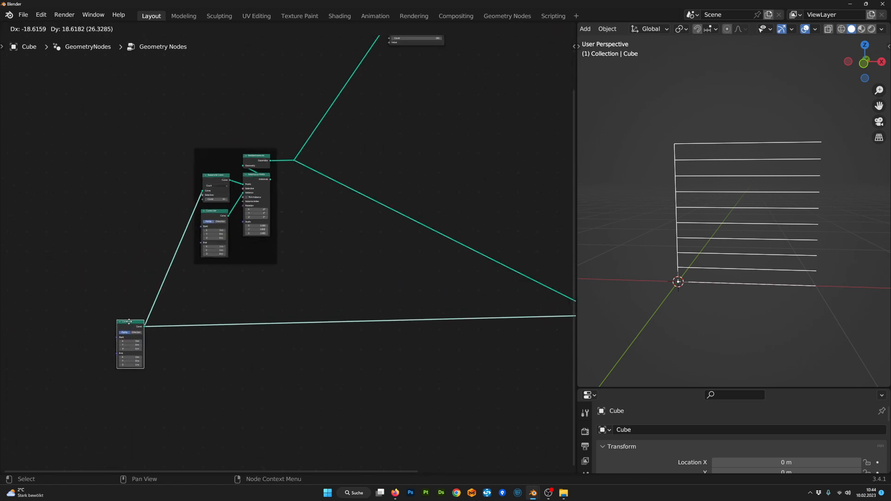
- Set the detached Curve Line's End Z to 2 m and check the taller trunk line in the viewport
shift+drag(134, 365, 134, 363)
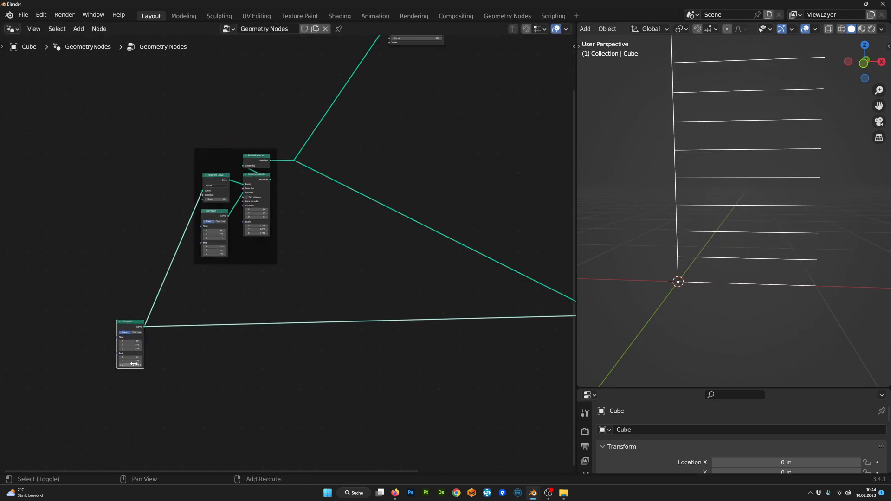
text(2)
key(Return)
scroll(676, 208, down, 4)
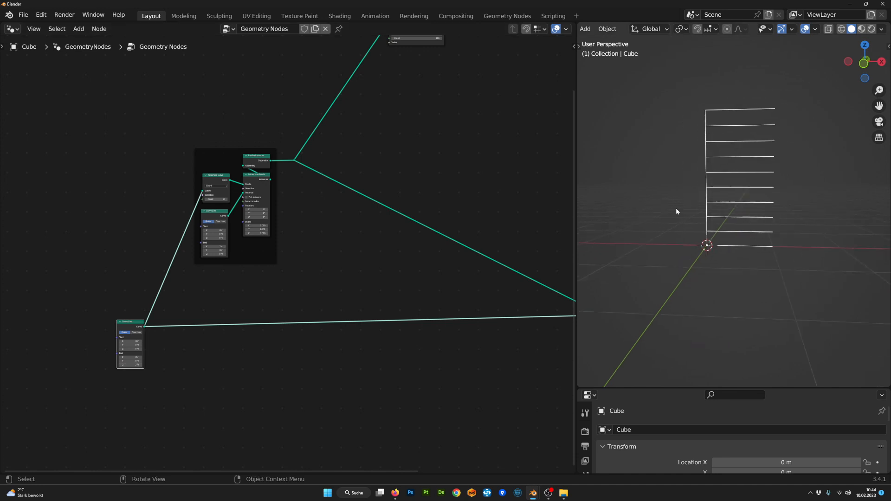
middle_drag(677, 208, 710, 211)
scroll(356, 251, up, 1)
scroll(356, 251, down, 1)
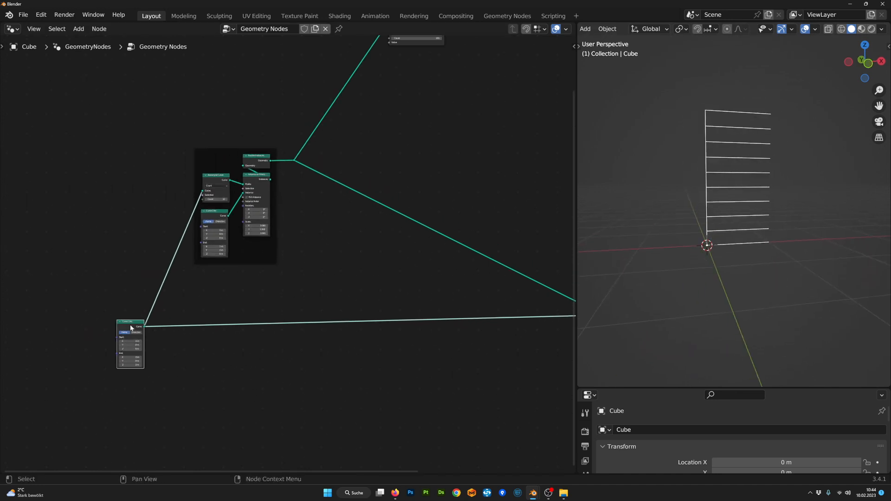
middle_drag(374, 281, 287, 319)
scroll(287, 319, down, 3)
middle_drag(392, 322, 307, 330)
scroll(308, 329, up, 1)
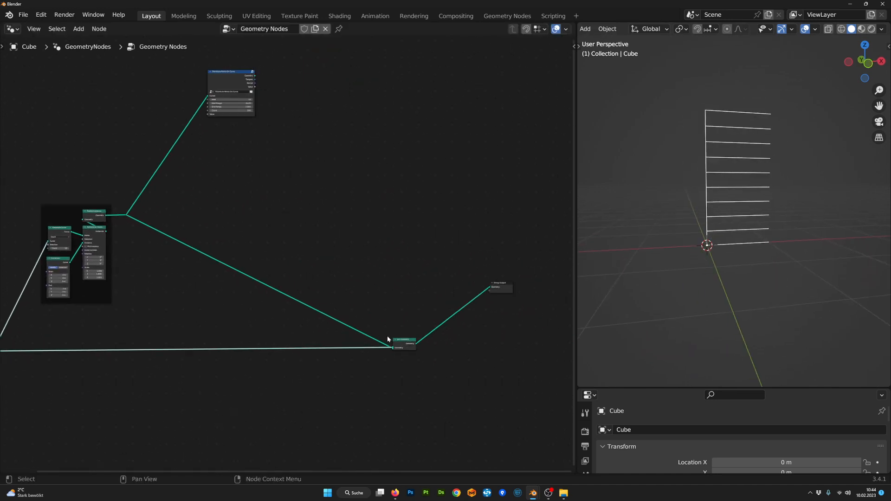
- Reposition Join Geometry and Group Output to make room, and insert a Curve to Mesh node on the link between them
drag(399, 341, 247, 348)
drag(503, 286, 537, 317)
scroll(402, 371, up, 3)
middle_drag(403, 370, 369, 361)
scroll(368, 361, up, 1)
key(Tab)
text(c)
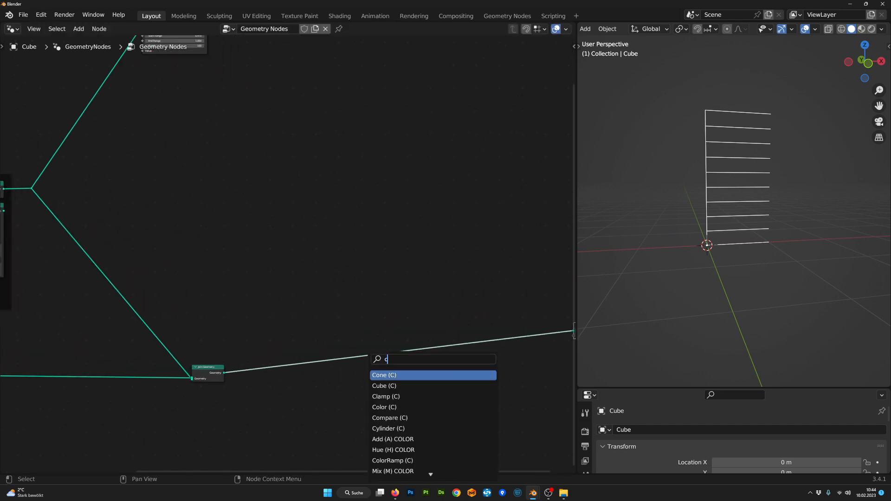
text(urve)
key(Return)
click(362, 351)
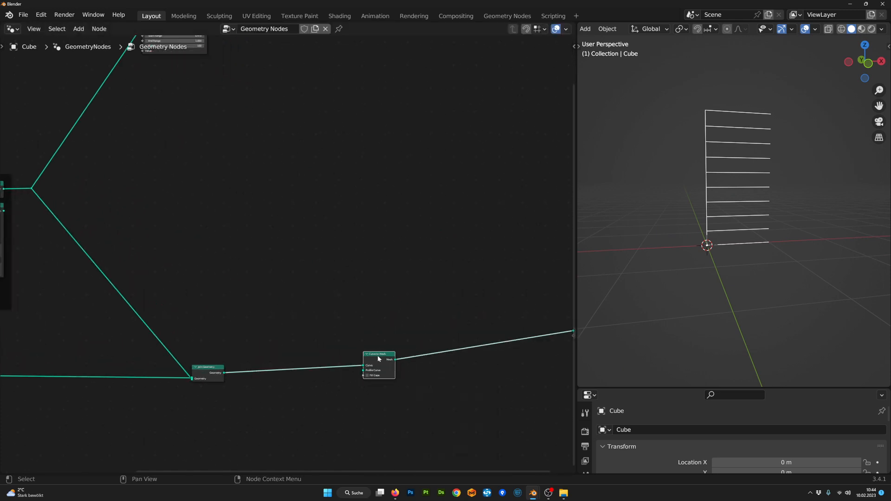
drag(377, 355, 377, 361)
- Add a Curve Circle node below Curve to Mesh and connect its Curve output to the Profile Curve input
scroll(335, 399, up, 3)
middle_drag(392, 404, 322, 293)
scroll(322, 293, up, 3)
scroll(322, 294, up, 3)
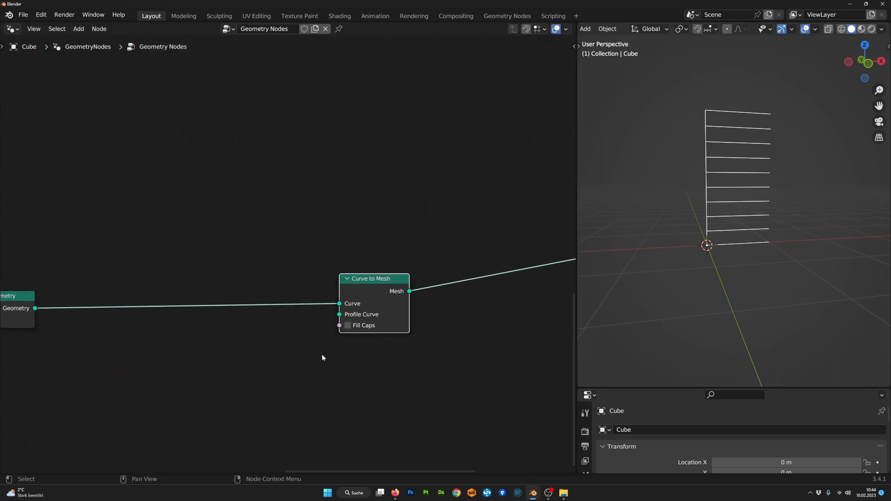
middle_drag(322, 354, 301, 329)
key(Tab)
text(circe)
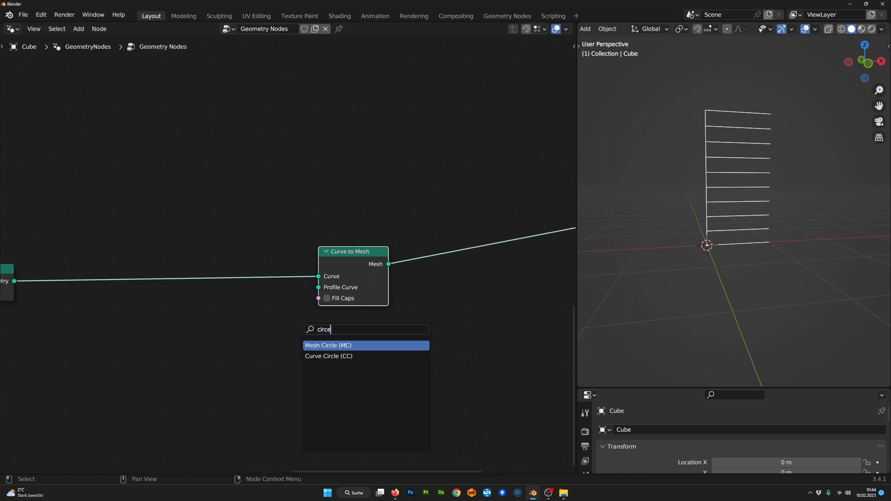
key(Down)
key(Return)
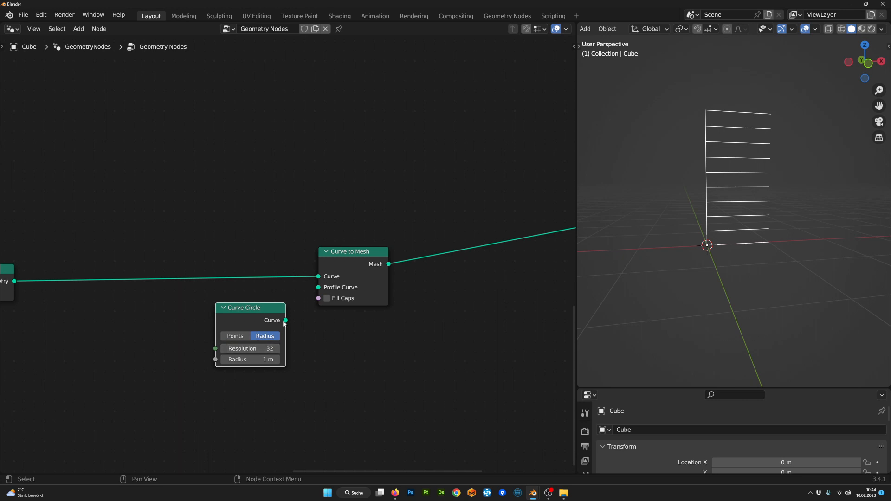
drag(318, 288, 318, 288)
scroll(649, 246, down, 3)
scroll(588, 251, up, 1)
scroll(510, 264, up, 2)
middle_drag(283, 364, 369, 366)
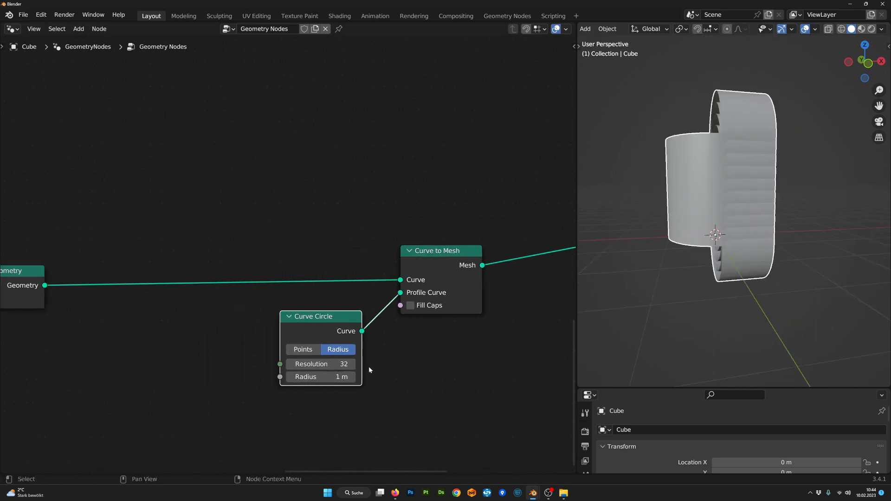
- Shift Curve Circle closer to Curve to Mesh and insert a Set Curve Radius node between Join Geometry and Curve to Mesh
drag(317, 322, 339, 325)
key(Tab)
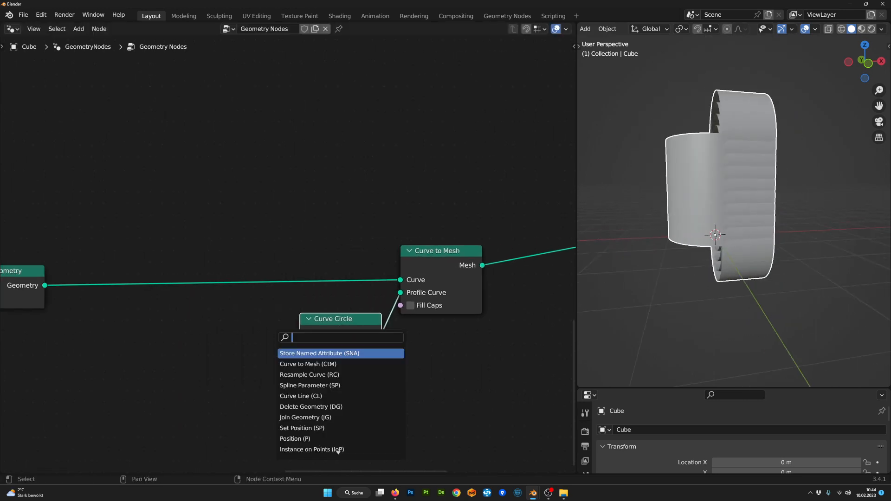
text(set)
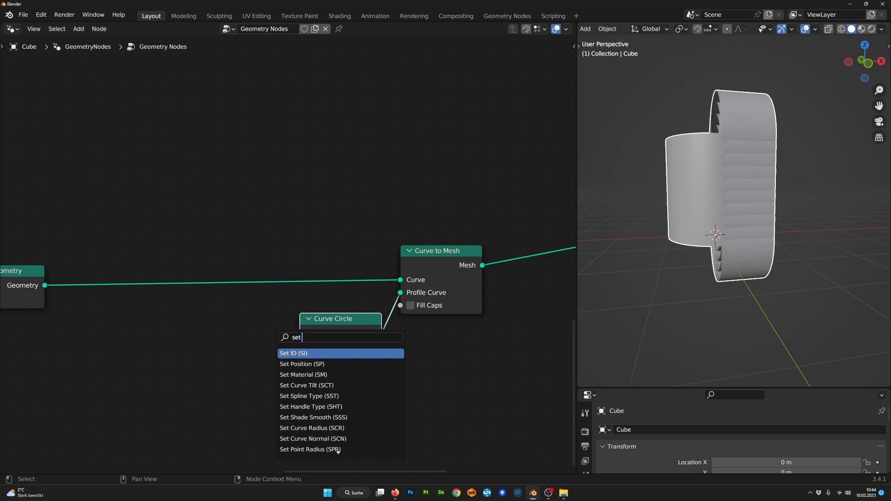
text( ra)
key(Return)
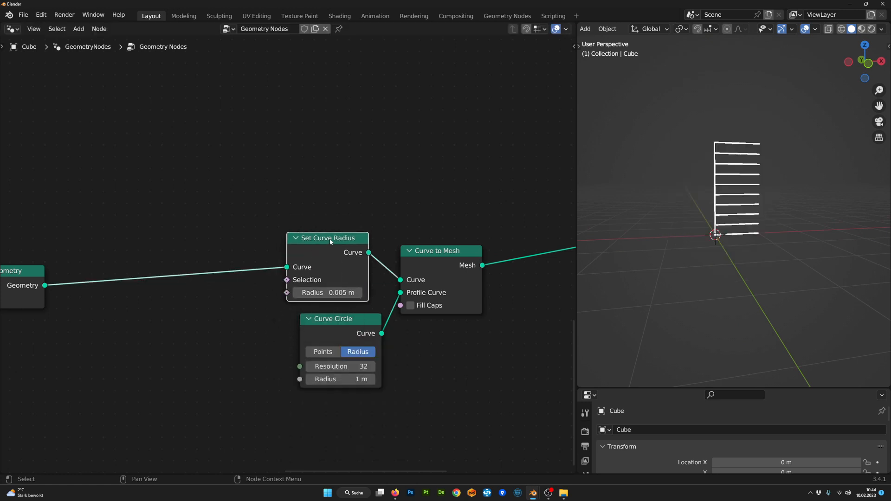
click(352, 301)
- Set the curve radius to 0.085 m, check the tube thickness, and align Curve Circle beneath Set Curve Radius
mouse_move(341, 292)
mouse_down()
mouse_move(373, 292)
mouse_move(349, 292)
mouse_up()
mouse_move(737, 237)
middle_down()
mouse_move(774, 233)
mouse_move(681, 230)
mouse_move(726, 237)
middle_up()
scroll(726, 237, up, 4)
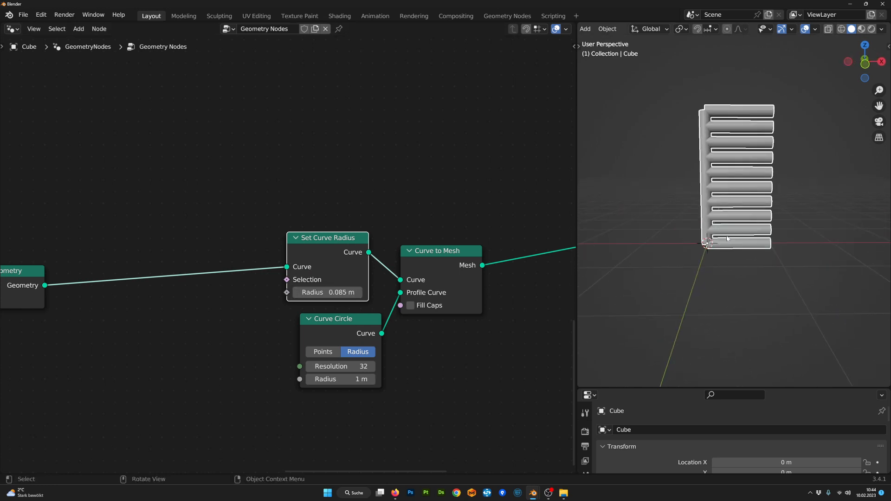
middle_drag(319, 312, 344, 311)
drag(345, 324, 335, 328)
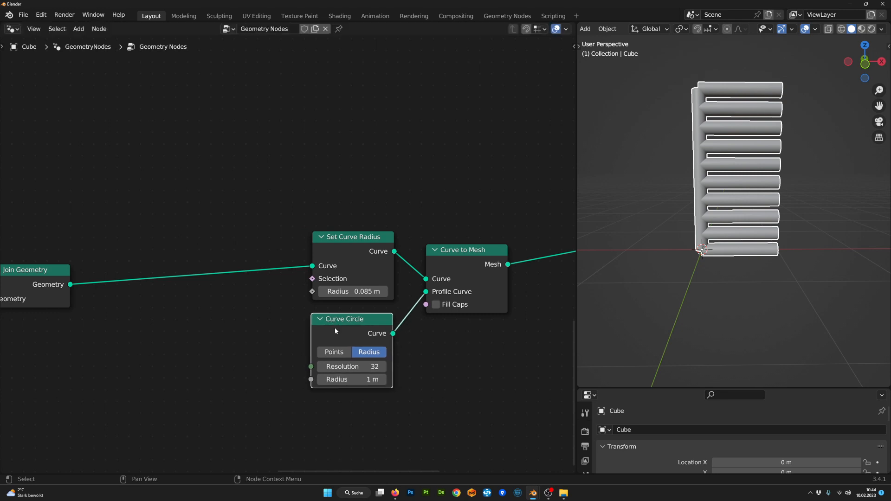
scroll(335, 328, down, 2)
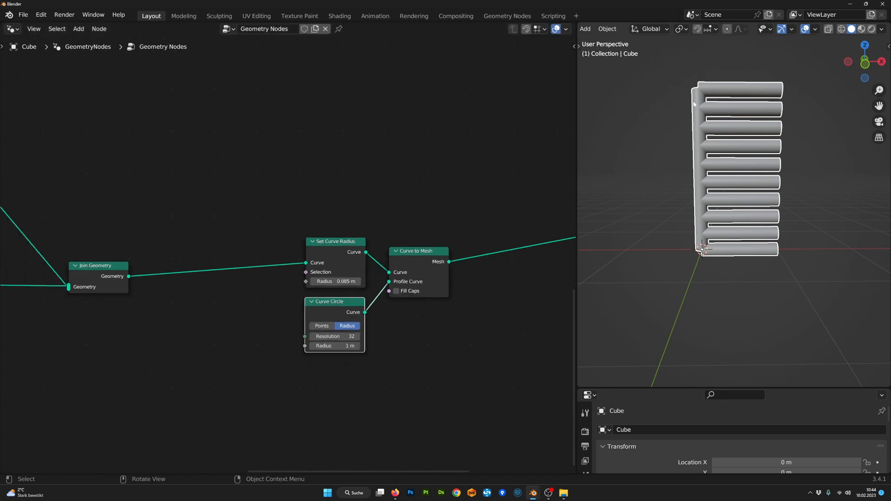
middle_drag(702, 106, 727, 107)
- Add a Spline Parameter node and connect its Factor output to the Radius input of Set Curve Radius
scroll(237, 394, up, 2)
middle_drag(230, 397, 242, 396)
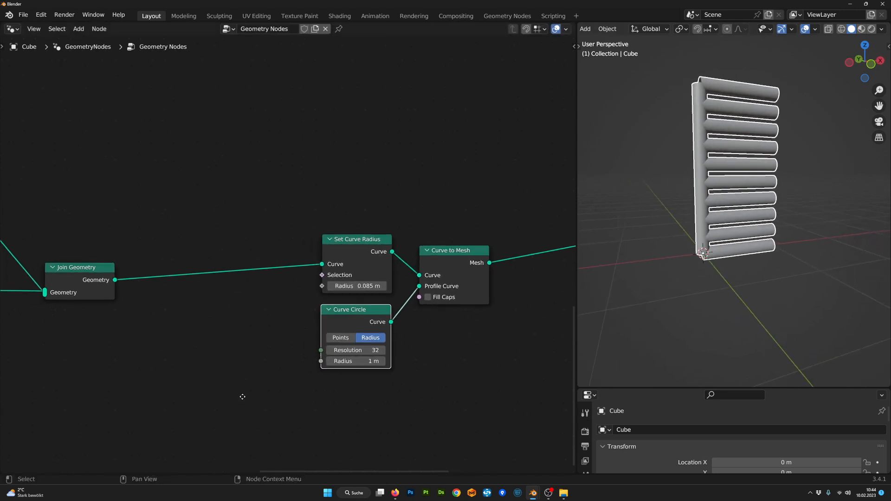
key(Tab)
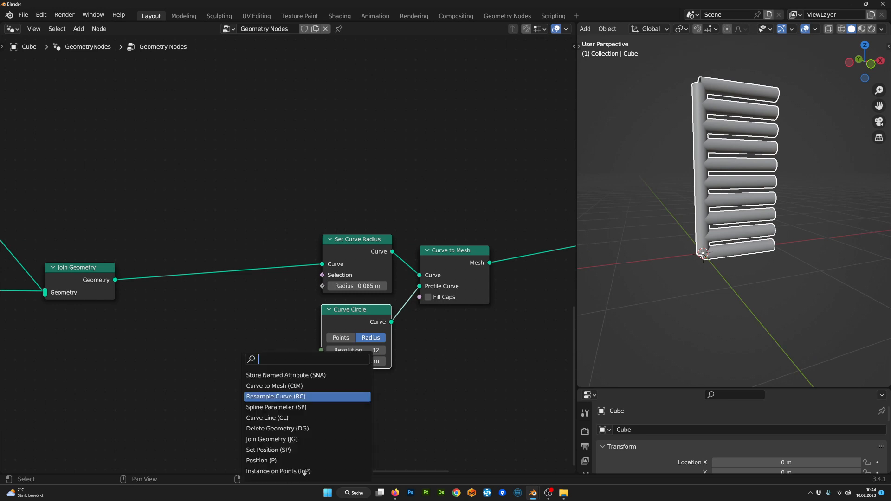
text(para)
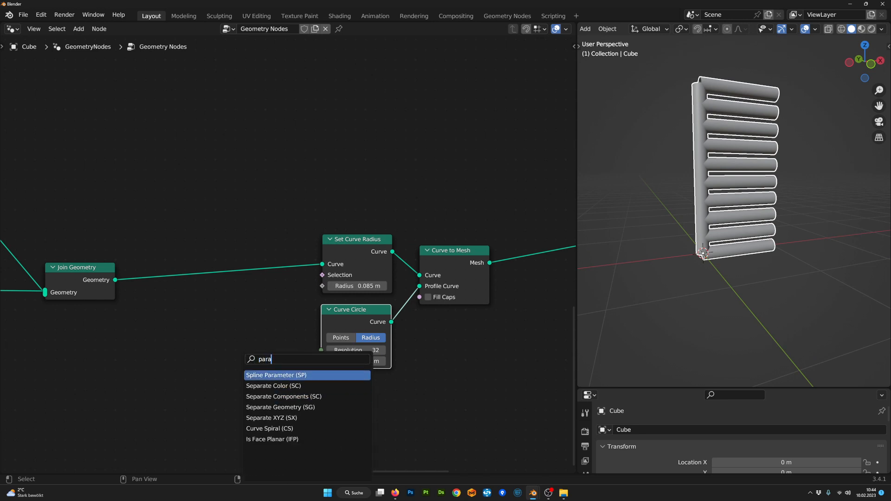
key(Return)
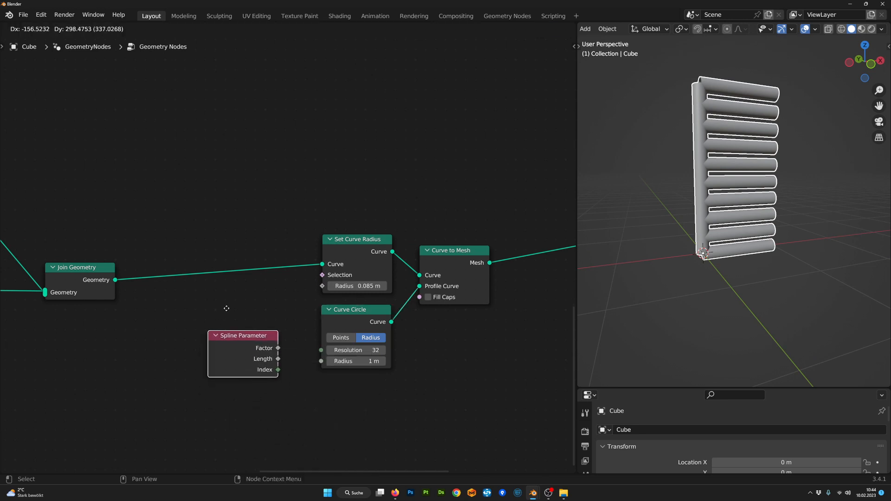
click(274, 330)
drag(327, 282, 322, 287)
drag(269, 318, 173, 371)
- Insert a Subtract math node after Spline Parameter, with 1 as its first value and Factor as its second
middle_drag(173, 371, 198, 368)
scroll(200, 368, up, 1)
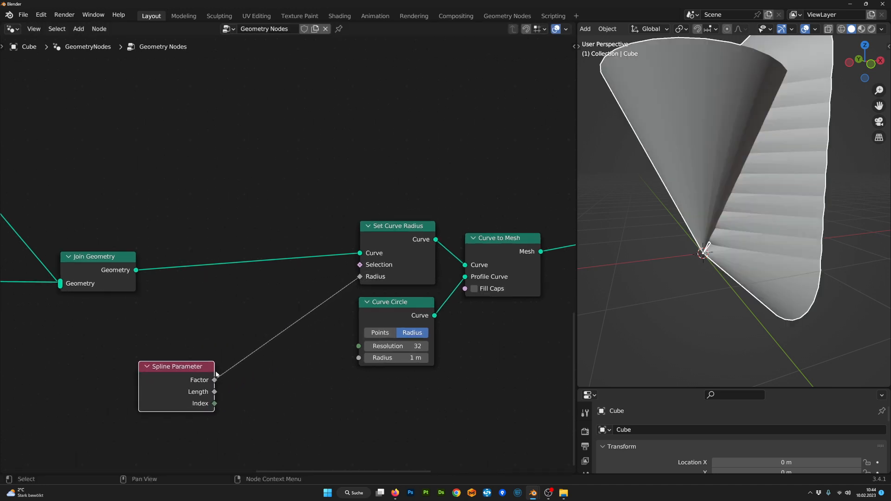
key(Tab)
text(sub)
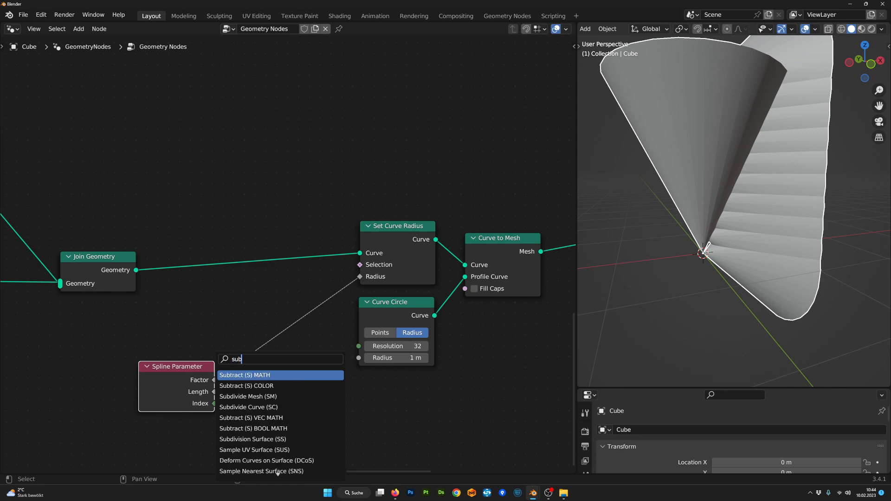
key(Return)
click(256, 346)
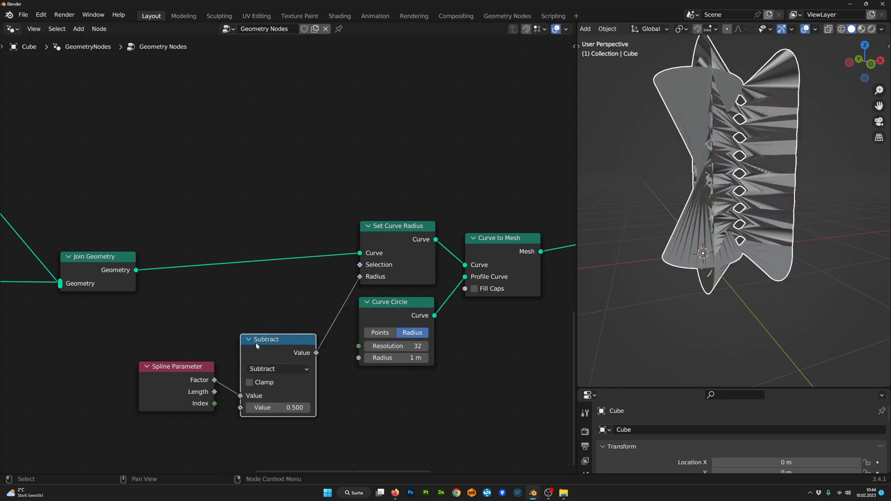
drag(240, 416, 240, 408)
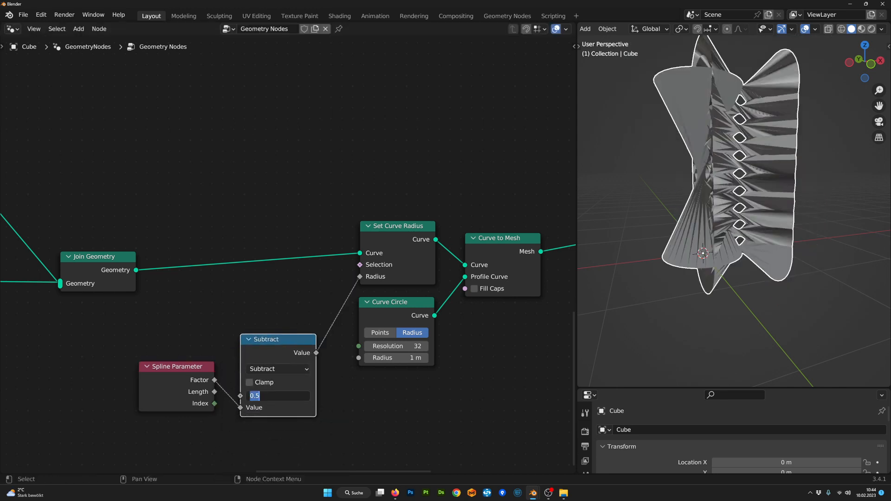
text(1)
key(Return)
- Place Spline Parameter and Subtract side by side and move the pair down, away from Set Curve Radius
drag(273, 346, 258, 368)
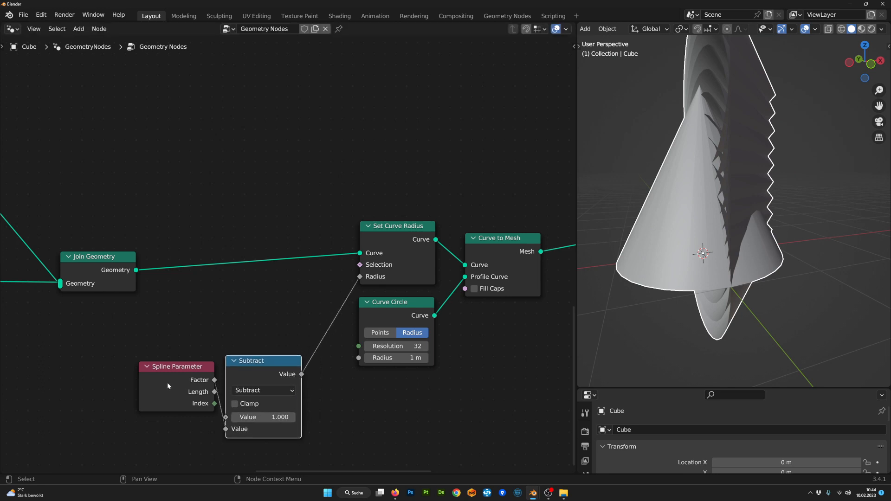
drag(167, 385, 174, 377)
click(235, 362)
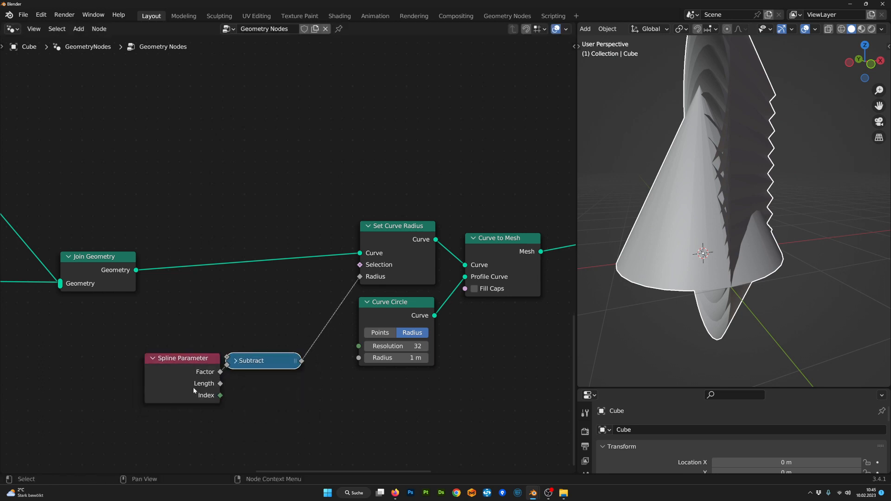
drag(277, 339, 163, 413)
drag(211, 392, 138, 438)
- Insert a Multiply math node between Subtract and the Radius input of Set Curve Radius, with a value of 0.080
key(Tab)
text(mul)
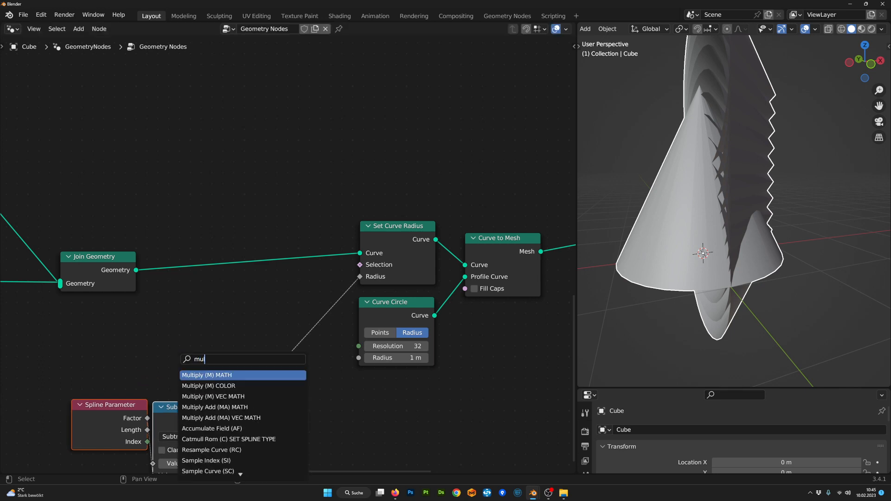
key(Return)
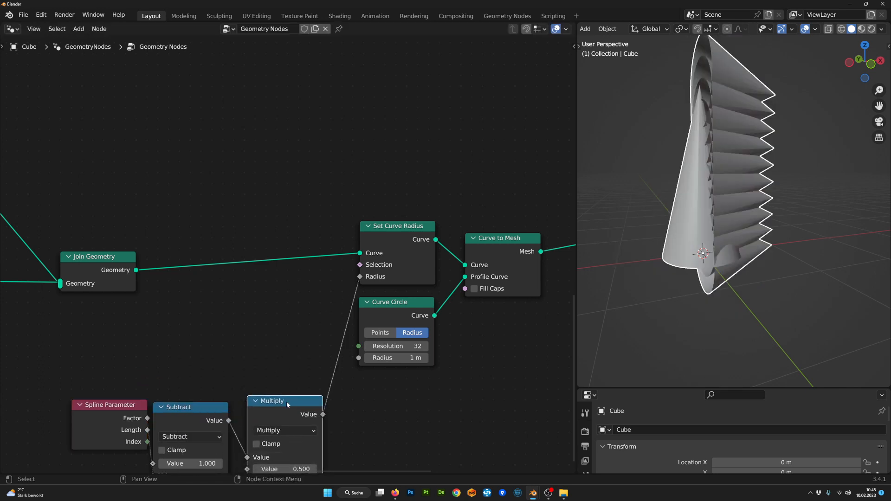
click(278, 407)
middle_drag(278, 407, 300, 331)
drag(313, 397, 283, 397)
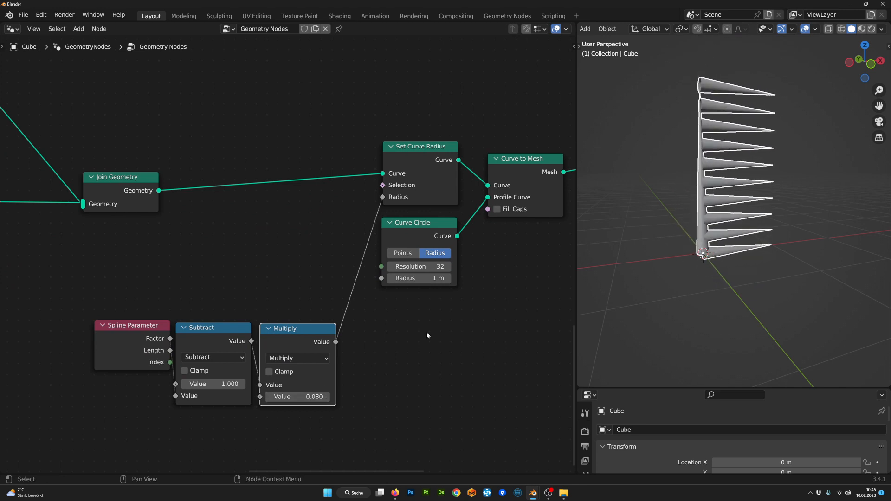
- Examine the tapering of the trunk and branches in the viewport, especially the branch bases near the top of the trunk
scroll(425, 333, down, 2)
drag(400, 415, 169, 318)
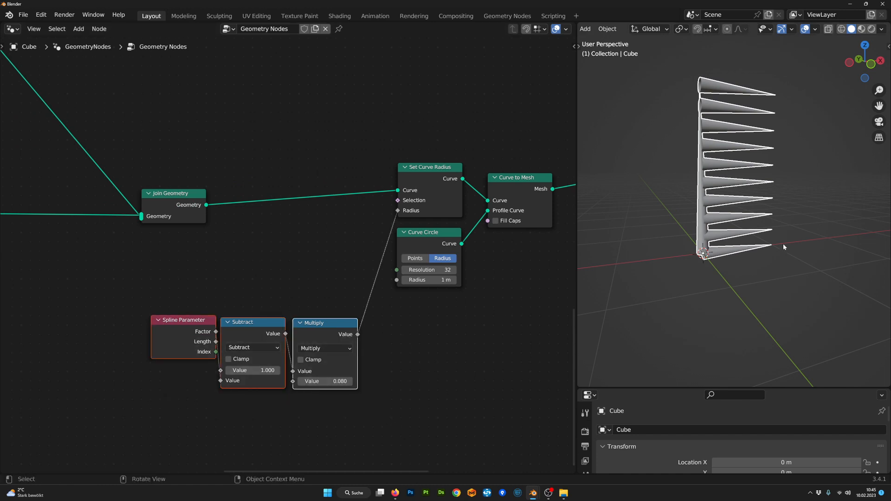
middle_drag(783, 244, 767, 275)
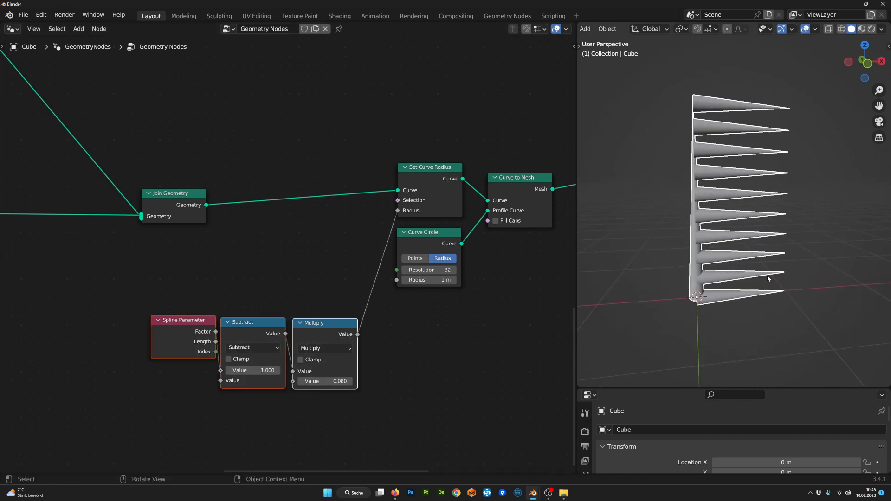
scroll(768, 277, up, 1)
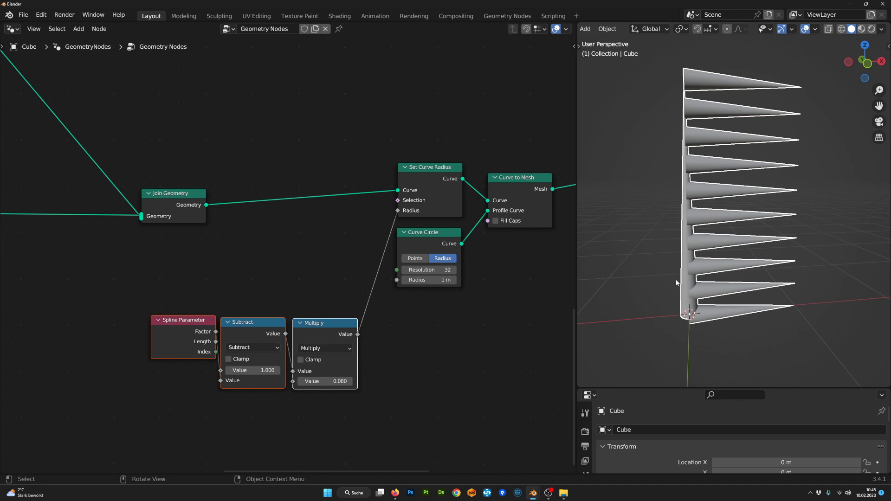
middle_drag(687, 263, 713, 318)
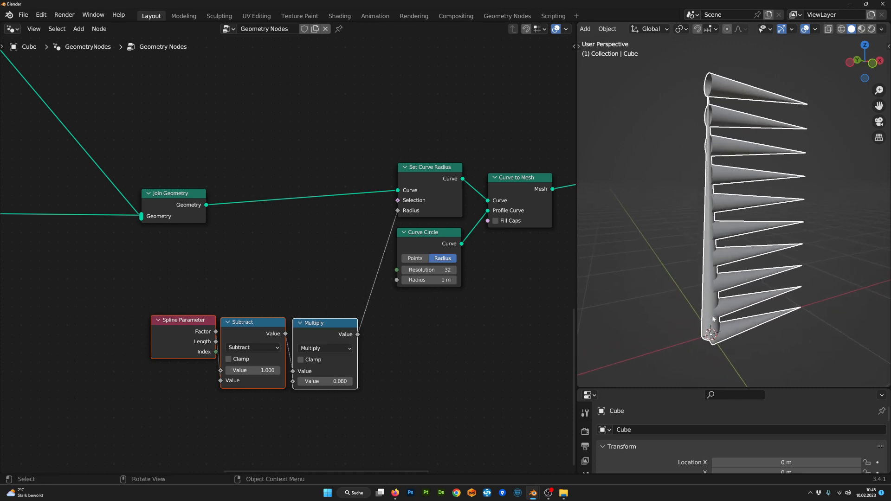
middle_drag(709, 223, 707, 164)
scroll(747, 313, down, 2)
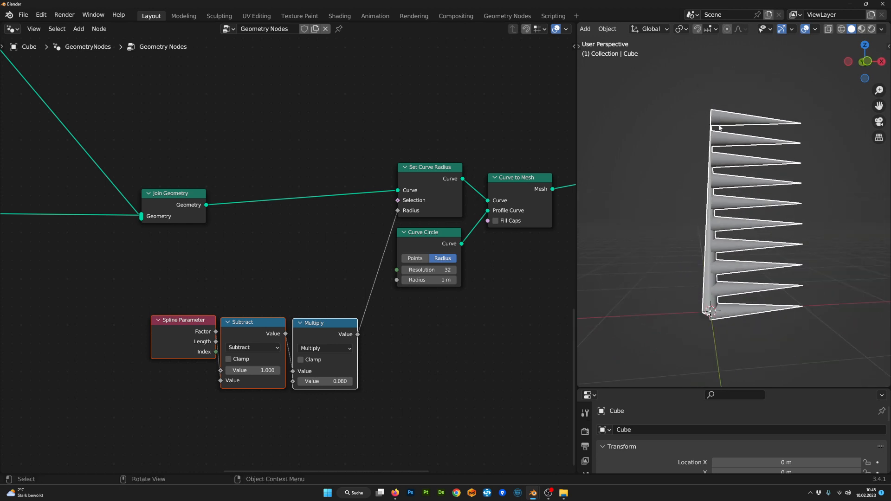
middle_drag(719, 126, 764, 216)
scroll(763, 215, up, 4)
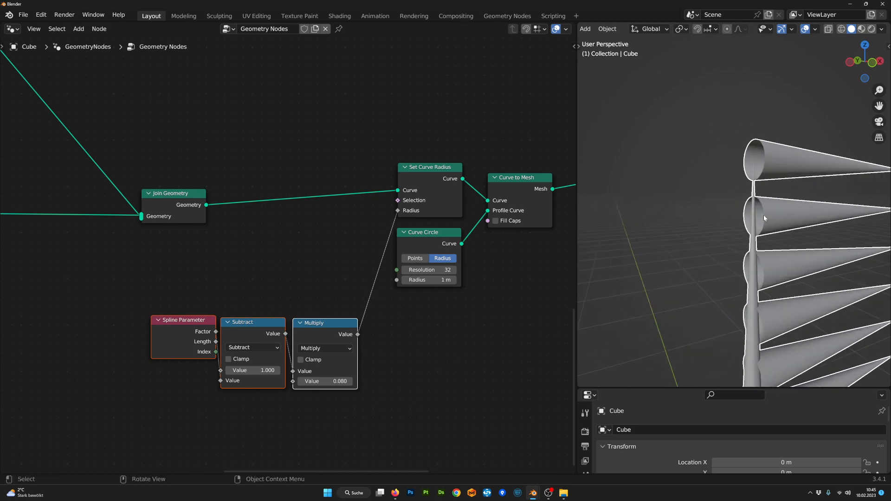
shift+middle_drag(767, 252, 726, 262)
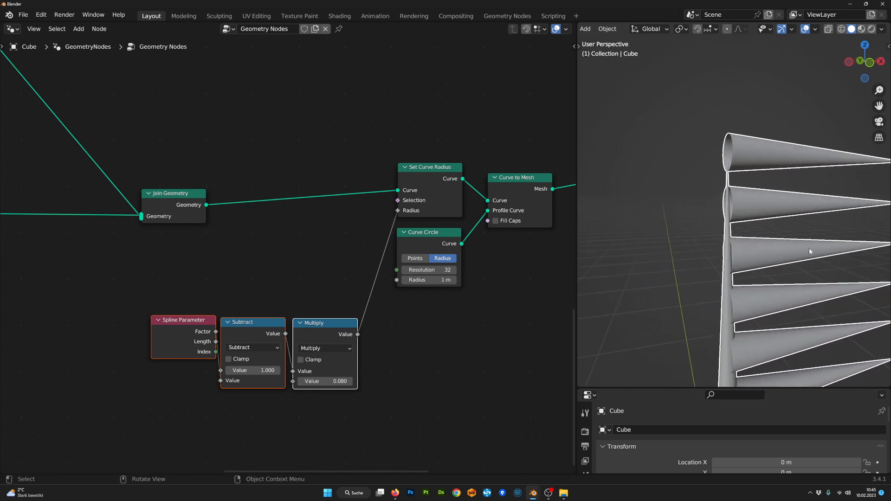
middle_drag(809, 251, 798, 255)
- Move the Distribute Points On Curve group node down, closer to the branch instancing frame
scroll(291, 293, down, 3)
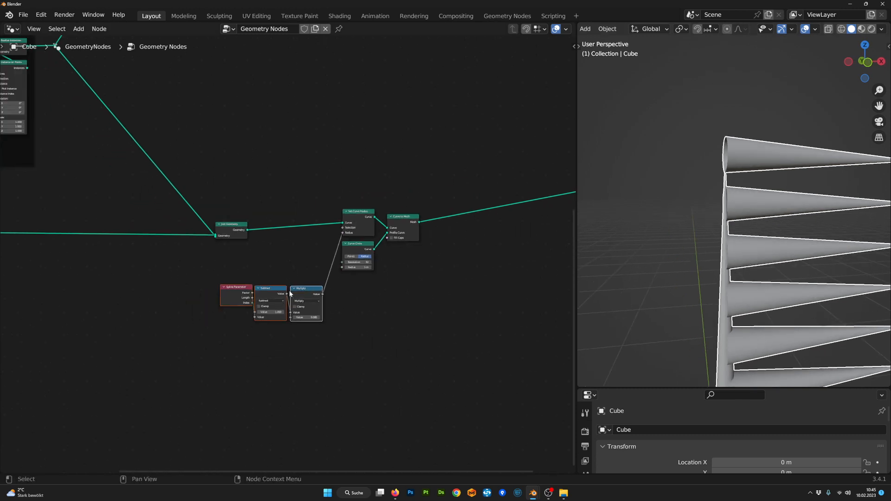
middle_drag(291, 294, 449, 324)
scroll(339, 279, down, 4)
middle_drag(340, 291, 436, 353)
middle_drag(372, 182, 326, 288)
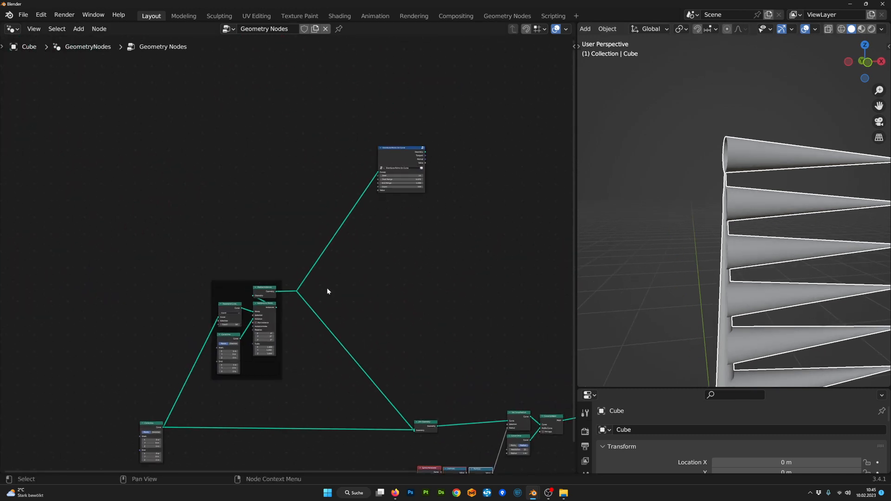
scroll(326, 291, up, 2)
middle_drag(456, 100, 416, 163)
drag(416, 163, 368, 291)
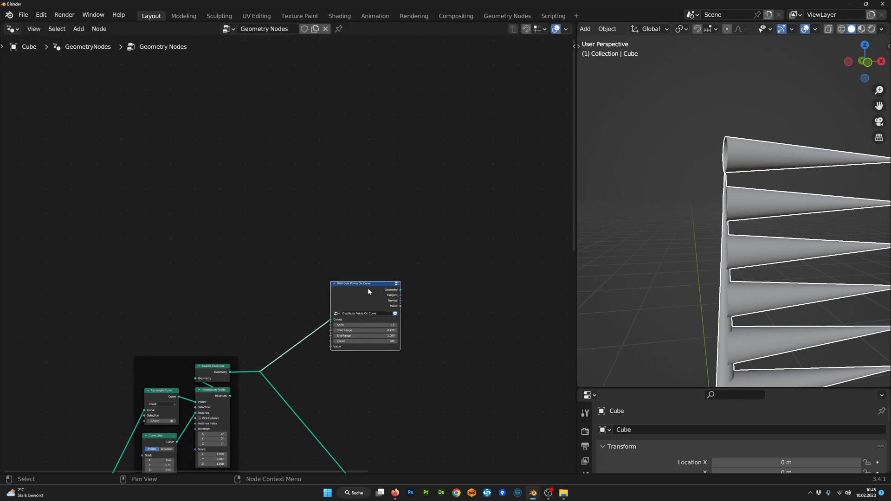
- Examine the inputs and outputs of the Distribute Points On Curve group and its place in the branch node tree
middle_drag(367, 288, 341, 249)
scroll(313, 319, up, 4)
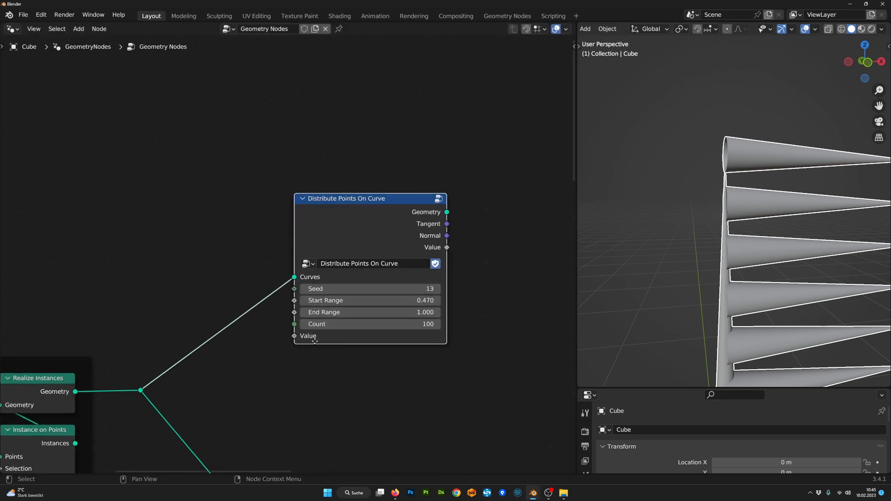
middle_drag(315, 341, 300, 282)
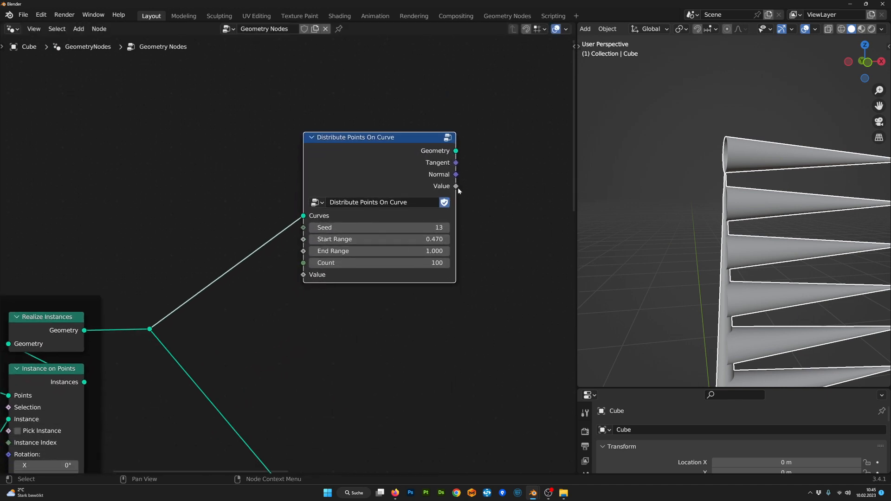
scroll(439, 269, down, 5)
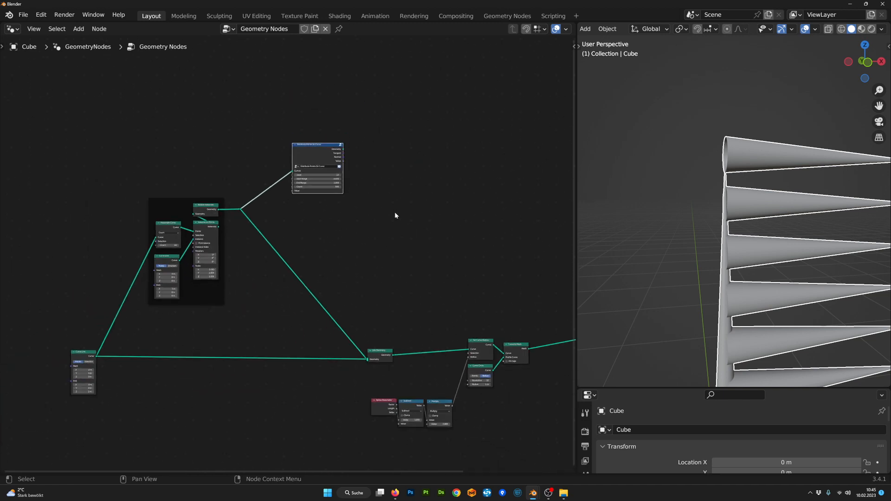
middle_drag(305, 266, 389, 267)
scroll(388, 261, up, 4)
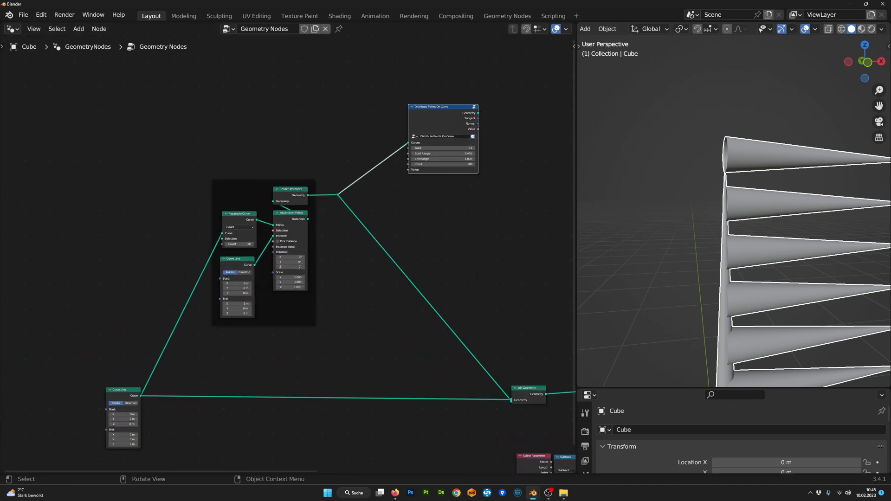
scroll(321, 199, down, 3)
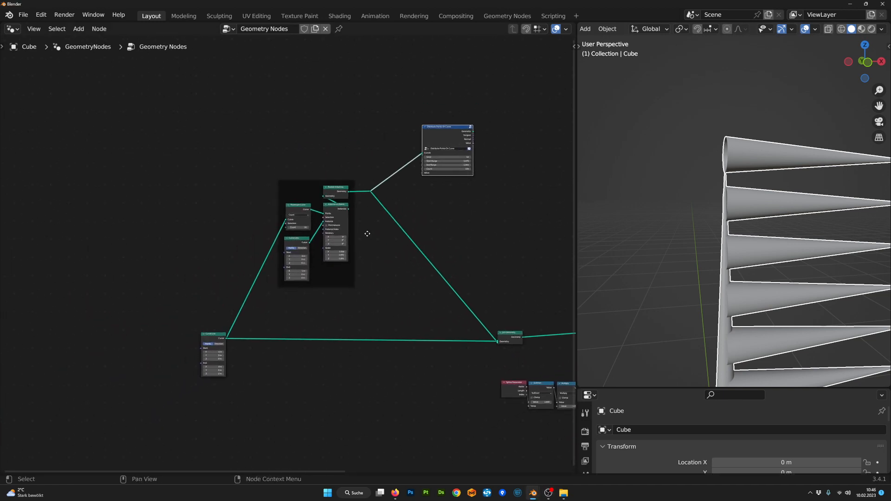
scroll(363, 230, up, 2)
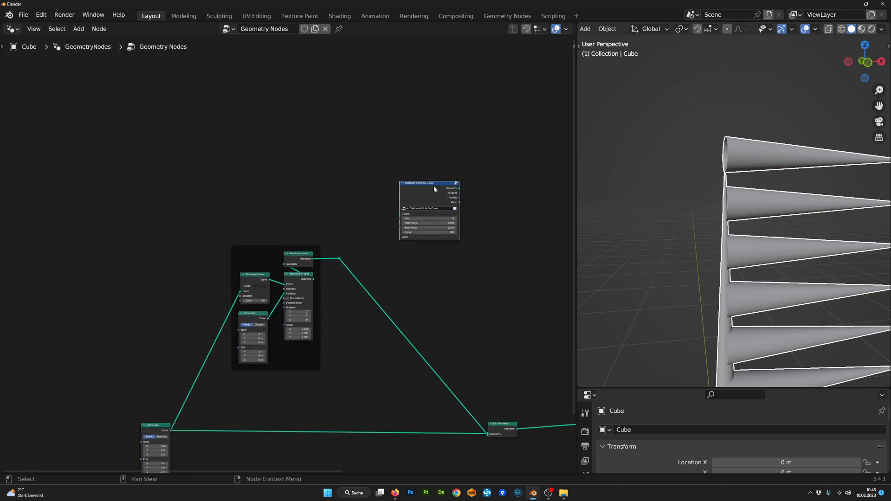
- Move the unlinked Distribute Points On Curve group ahead of the branch frame and shift the trunk Curve Line away to make room
drag(433, 187, 182, 218)
middle_drag(211, 230, 338, 140)
scroll(309, 259, up, 3)
drag(258, 353, 160, 351)
middle_drag(211, 360, 240, 362)
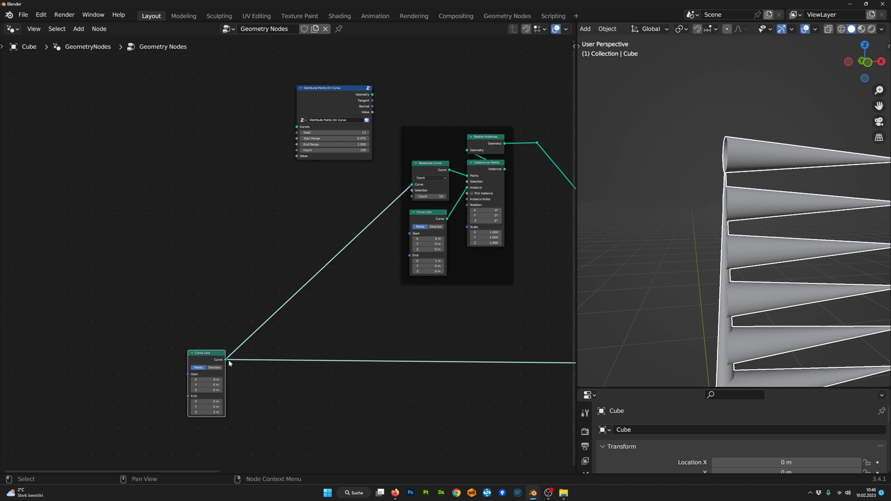
drag(210, 355, 203, 366)
- Cut both links leaving the trunk Curve Line, preview that line on its own, and lower the Distribute Points On Curve group slightly
ctrl+right_drag(317, 389, 217, 343)
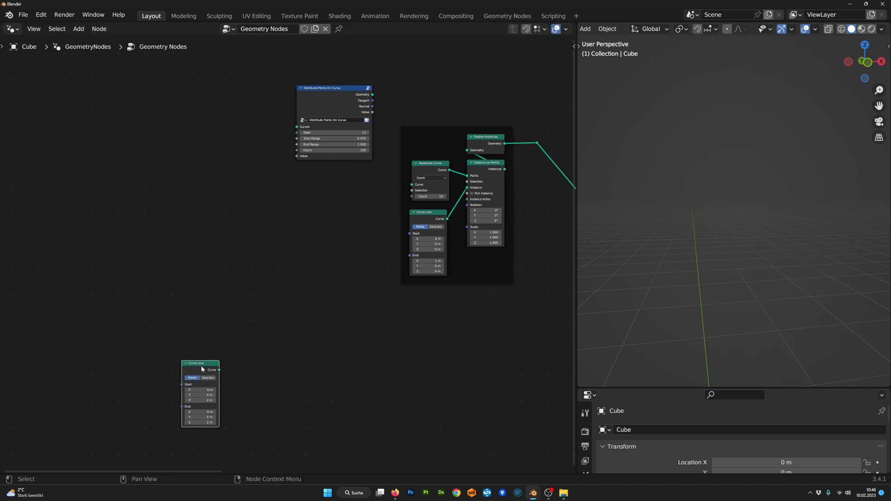
ctrl+shift+click(202, 365)
scroll(232, 290, down, 4)
scroll(253, 238, up, 1)
drag(310, 123, 297, 176)
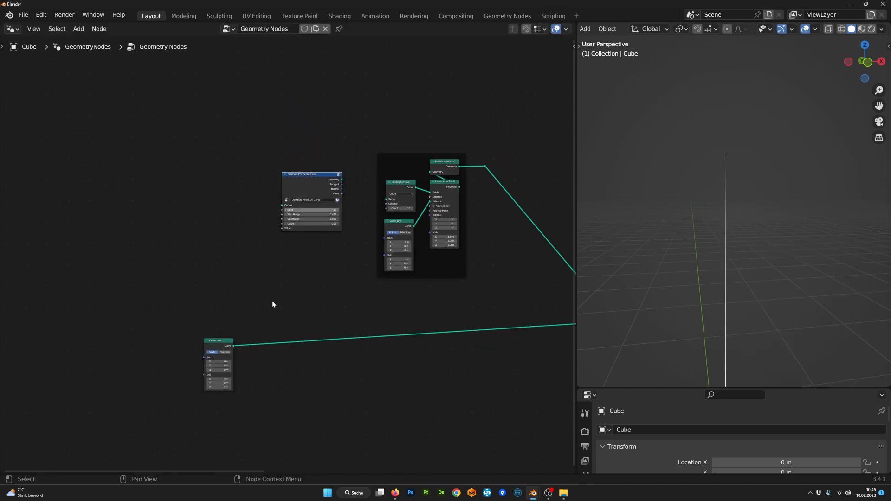
- Link the trunk Curve Line to the Curves input of Distribute Points On Curve and preview the group's points
scroll(272, 303, up, 1)
drag(229, 356, 213, 361)
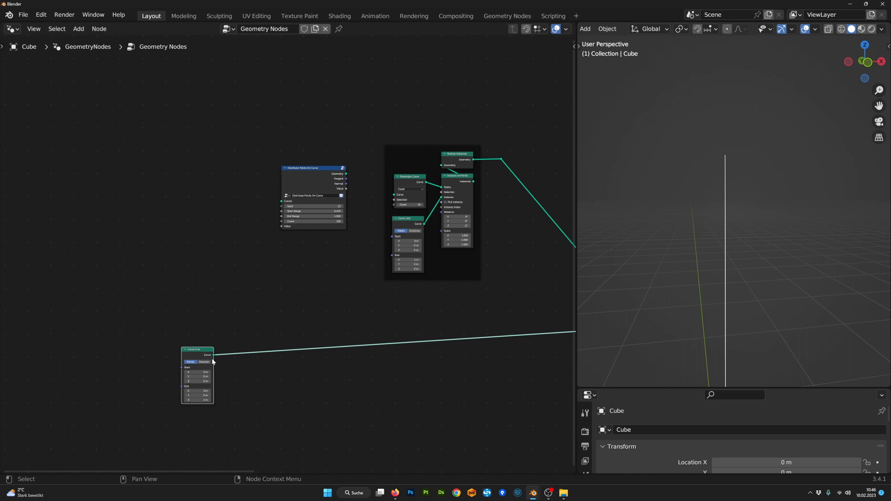
drag(281, 201, 281, 201)
drag(307, 172, 289, 208)
ctrl+shift+click(289, 208)
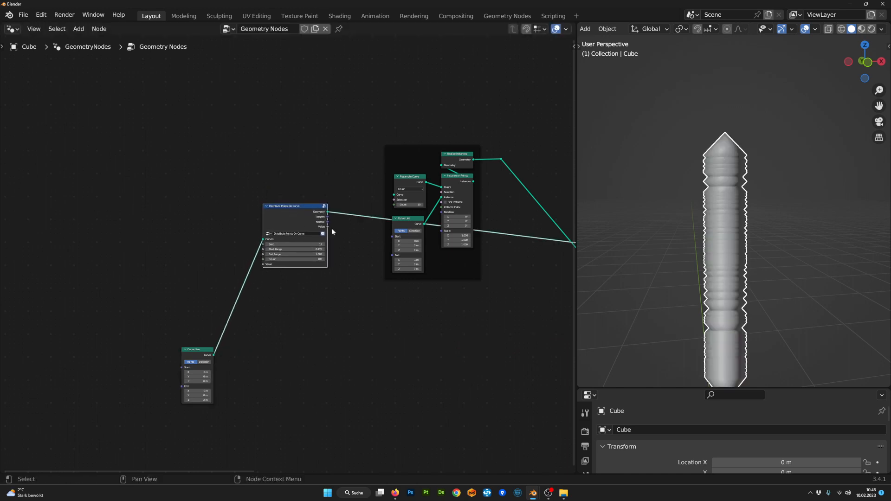
- Set the Count of Distribute Points On Curve to 12 and check the point distribution in the viewport
scroll(331, 228, up, 1)
scroll(332, 231, up, 3)
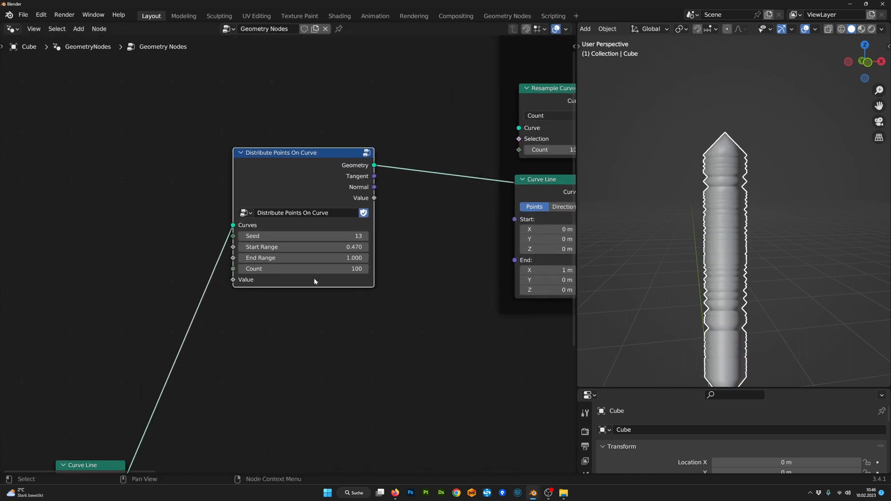
drag(325, 270, 270, 269)
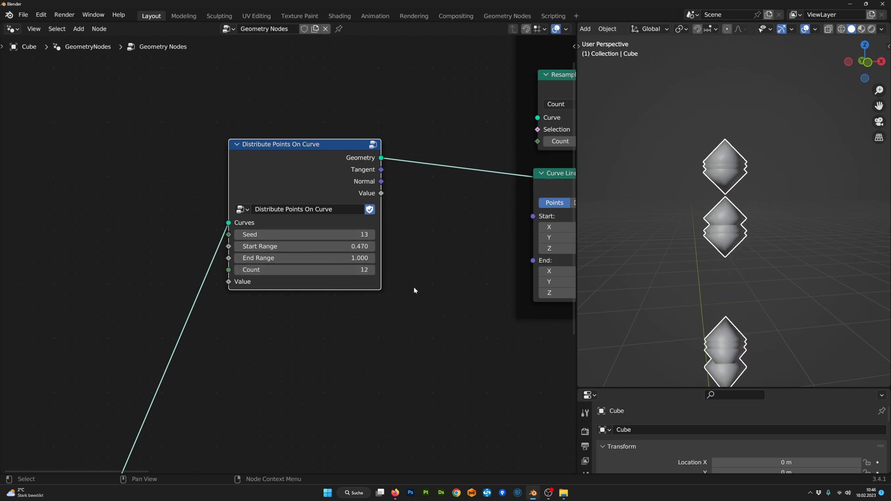
middle_drag(413, 286, 392, 266)
scroll(393, 266, down, 1)
scroll(780, 328, down, 2)
middle_drag(781, 328, 771, 327)
- Delete the Resample Curve node and link the Distribute Points On Curve Geometry output to the Points input of Instance on Points
scroll(463, 204, down, 5)
middle_drag(419, 168, 274, 254)
scroll(274, 254, up, 1)
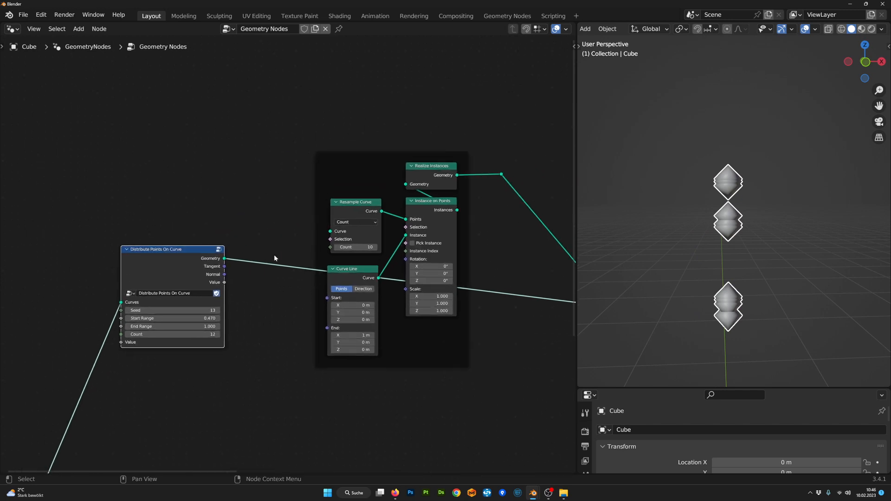
drag(363, 202, 354, 201)
key(x)
drag(216, 249, 277, 186)
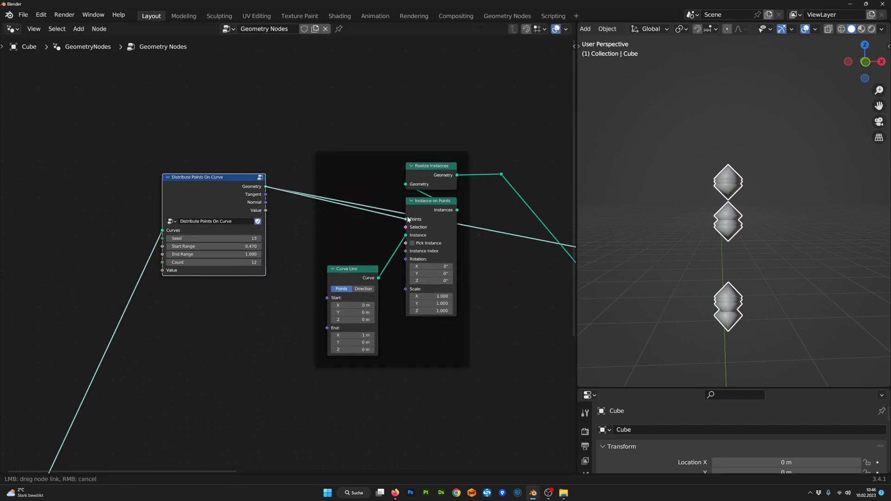
drag(371, 269, 343, 282)
- Connect the trunk Curve Line to Join Geometry again and preview the joined trunk and branches
scroll(341, 237, down, 3)
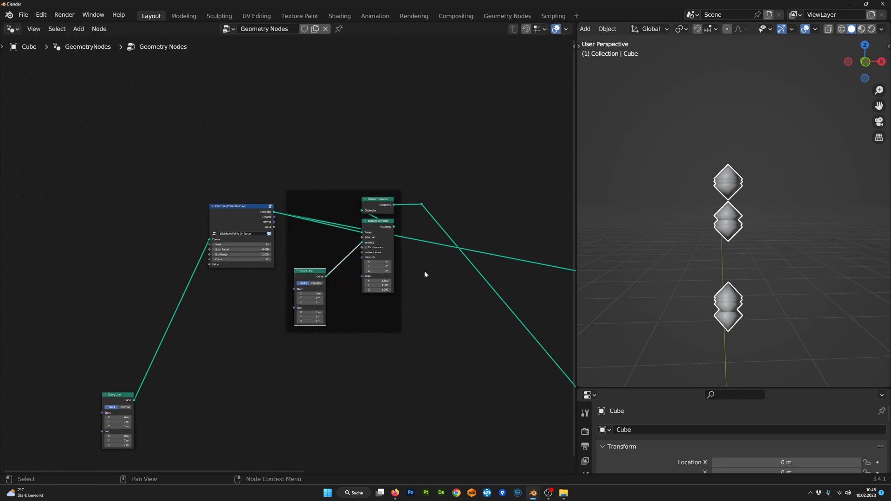
scroll(334, 232, up, 1)
middle_drag(63, 358, 82, 332)
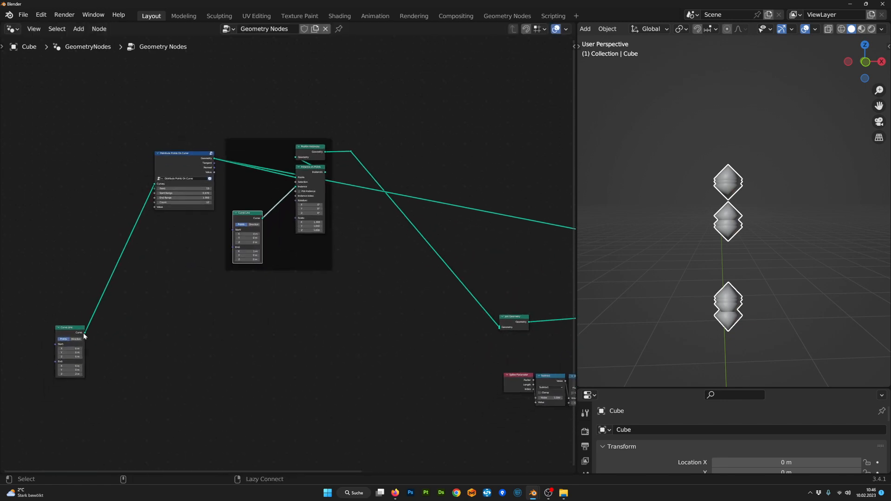
alt+right_drag(82, 332, 506, 327)
drag(506, 326, 465, 332)
ctrl+shift+click(467, 331)
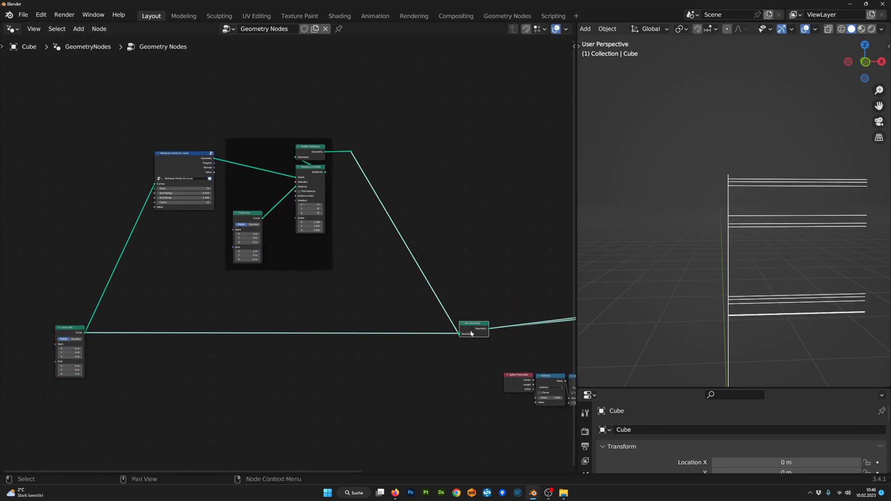
scroll(596, 321, down, 2)
middle_drag(701, 300, 724, 297)
scroll(293, 232, up, 2)
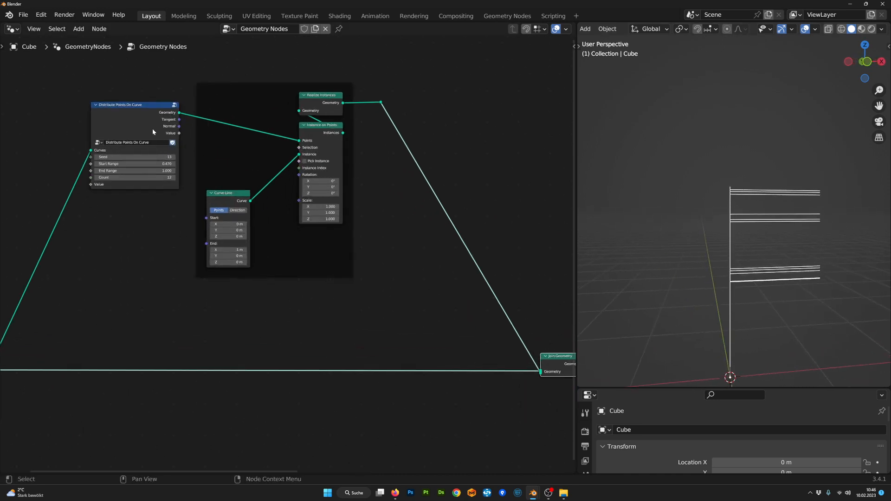
- Move Distribute Points On Curve into the branch frame and set its Seed to 28 and Start Range to 0.390
drag(153, 129, 231, 101)
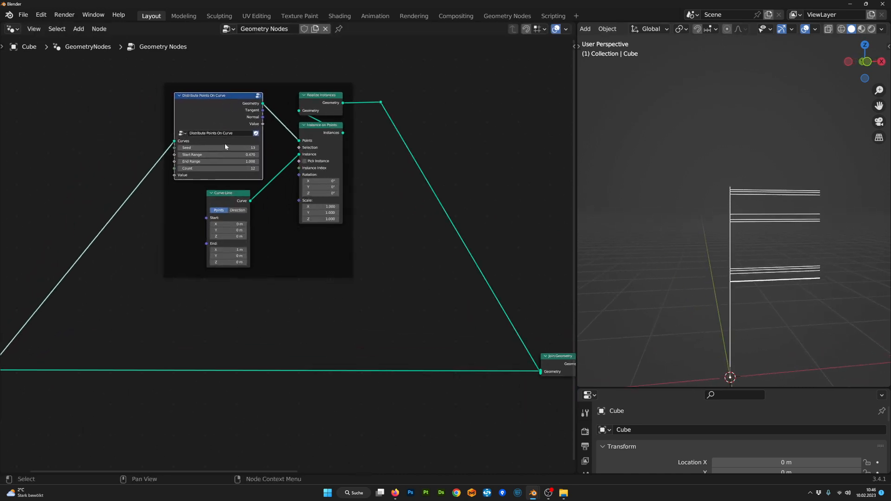
drag(224, 148, 258, 148)
middle_drag(784, 295, 850, 291)
scroll(296, 241, up, 2)
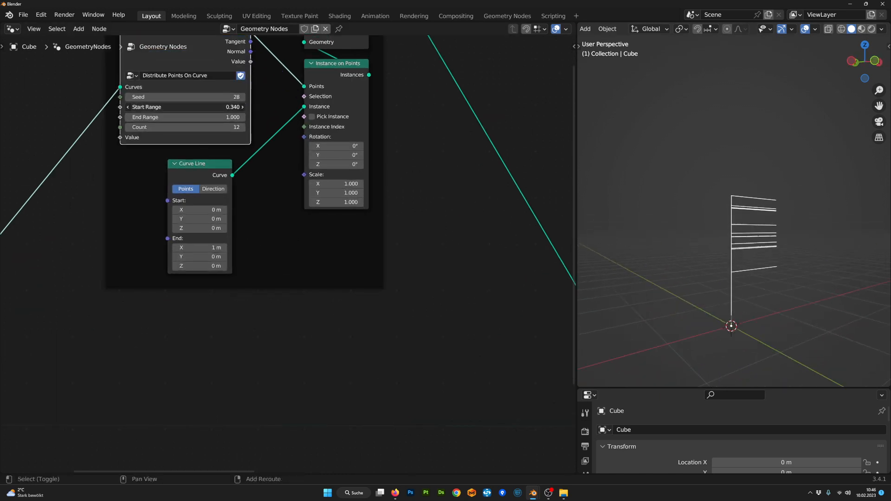
middle_drag(598, 257, 644, 265)
scroll(280, 285, down, 3)
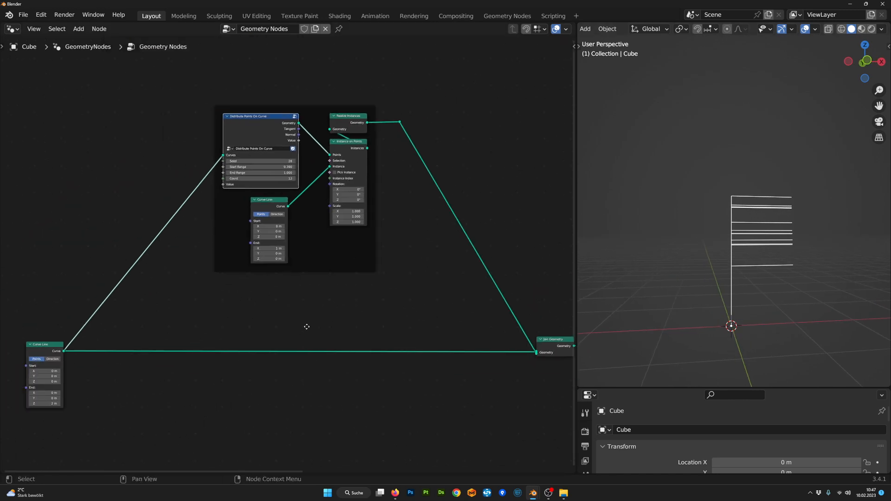
- Tidy the positions of the trunk Curve Line and Join Geometry nodes, and preview the thickened Curve to Mesh output
drag(51, 347, 99, 346)
middle_drag(492, 348, 405, 350)
scroll(460, 341, up, 1)
drag(462, 341, 444, 335)
middle_drag(502, 349, 368, 349)
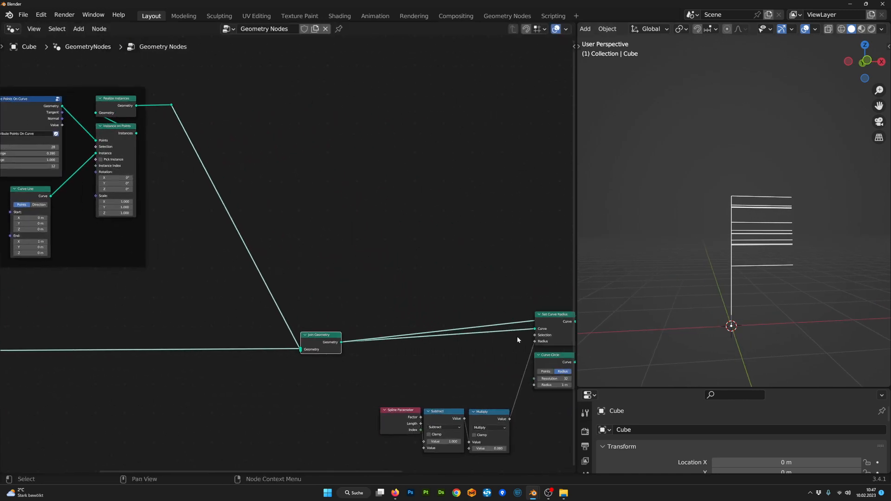
scroll(518, 340, down, 1)
middle_drag(518, 340, 382, 345)
ctrl+shift+click(458, 330)
scroll(297, 338, down, 4)
middle_drag(259, 341, 448, 346)
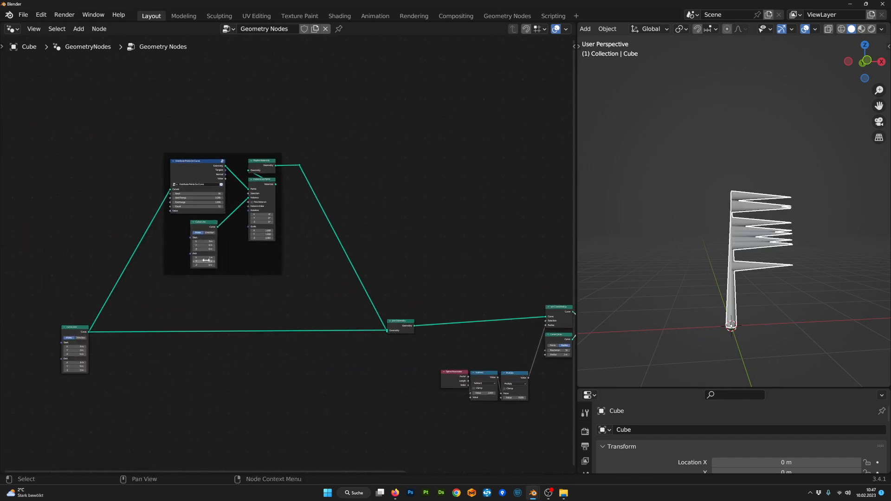
- Add a Spline Parameter node below Distribute Points On Curve and link its Factor to the group's Value input
scroll(205, 260, up, 4)
middle_drag(205, 260, 377, 271)
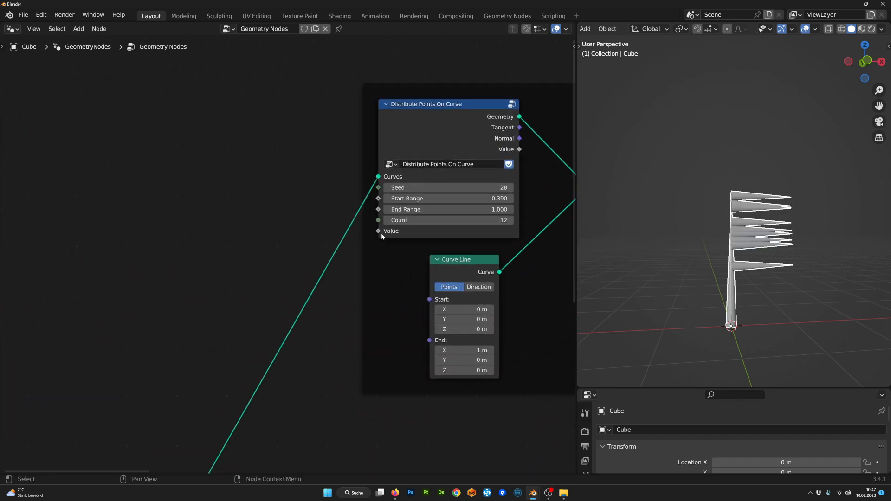
scroll(726, 284, down, 1)
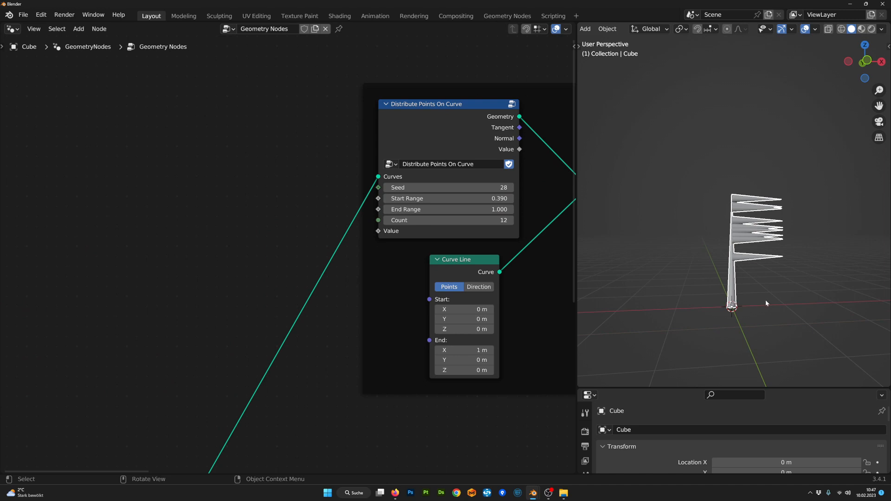
scroll(388, 241, down, 1)
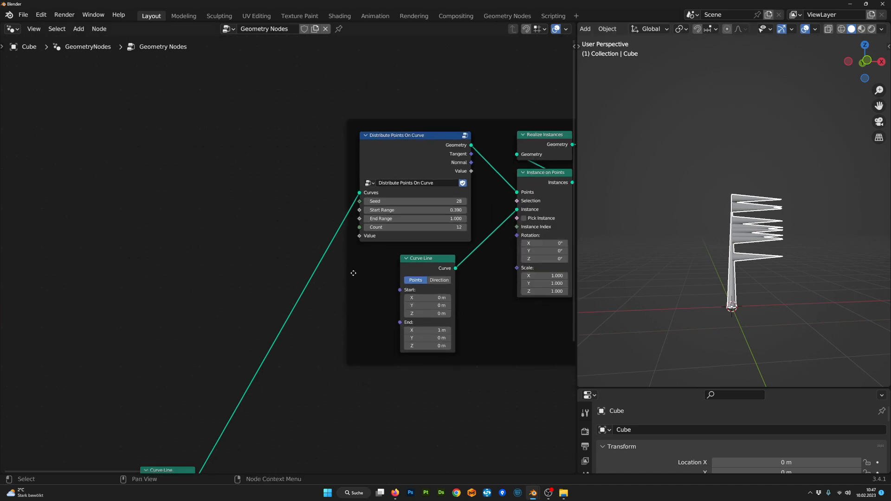
middle_drag(353, 272, 344, 274)
key(Tab)
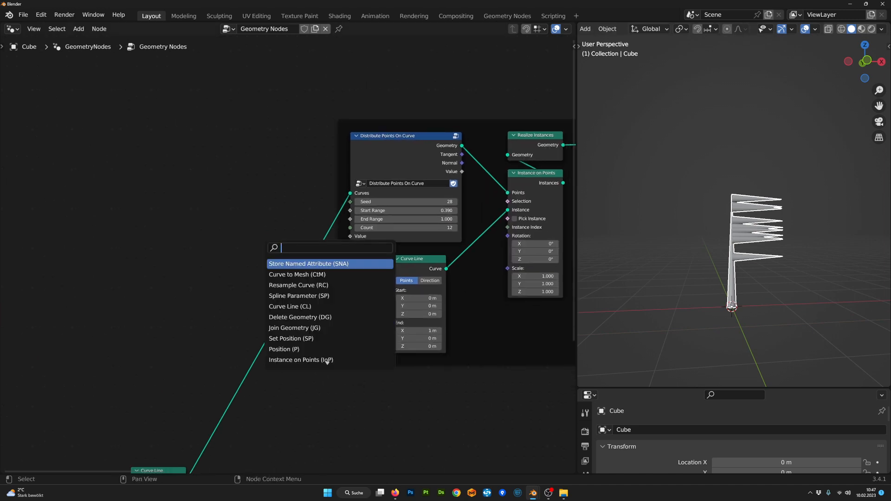
text(sp)
key(Return)
click(288, 210)
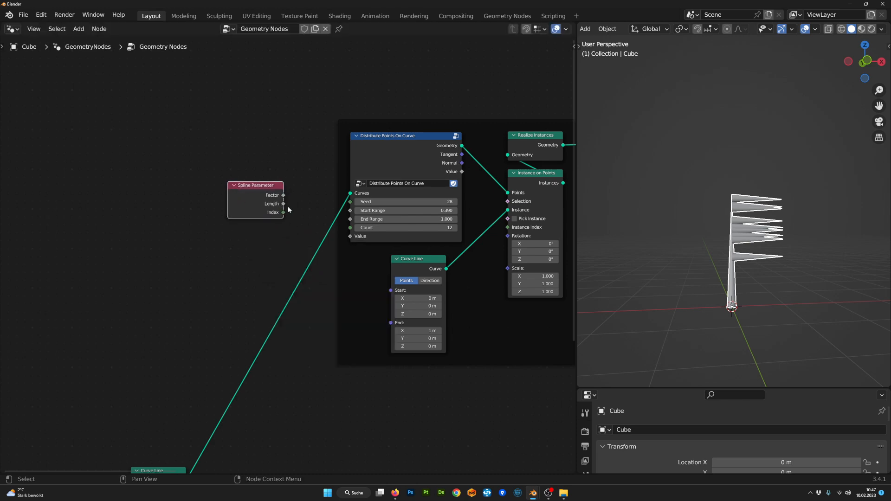
drag(259, 199, 349, 265)
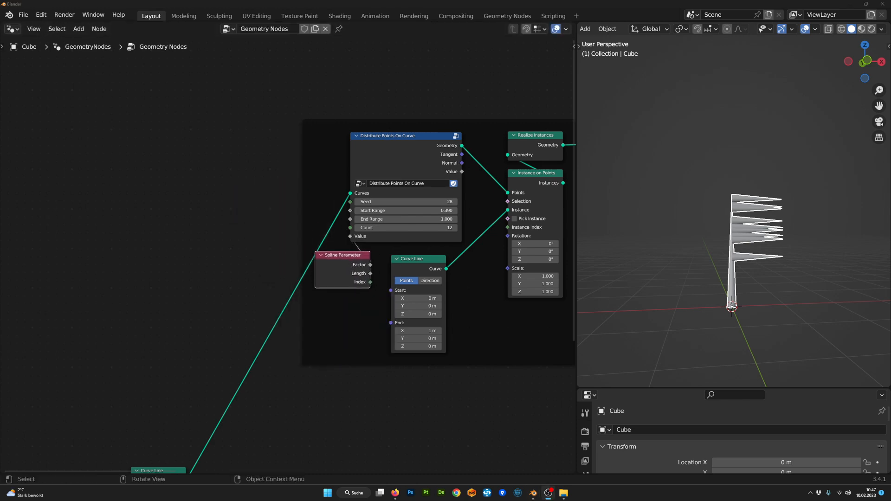
- Move Spline Parameter and Distribute Points On Curve farther from Instance on Points to leave a gap between them
drag(333, 260, 280, 260)
drag(392, 145, 302, 144)
middle_drag(325, 155, 266, 185)
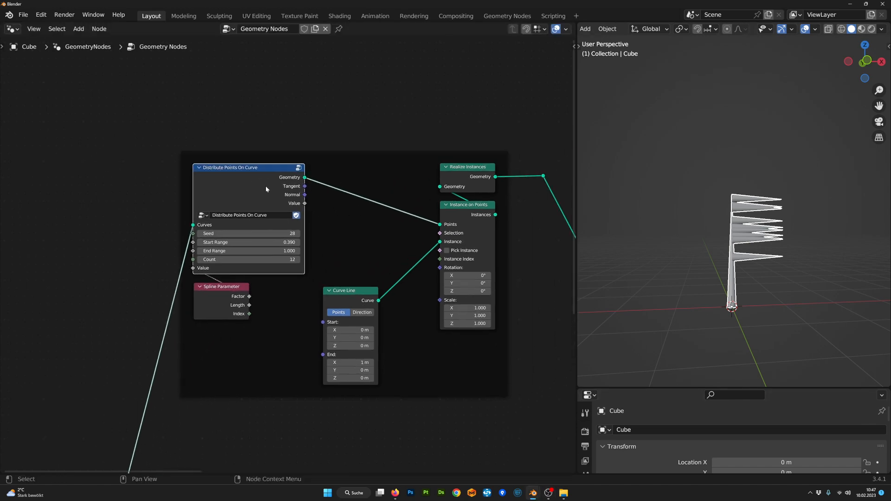
- Insert a Store Named Attribute node between Distribute Points On Curve and Instance on Points
scroll(265, 186, up, 1)
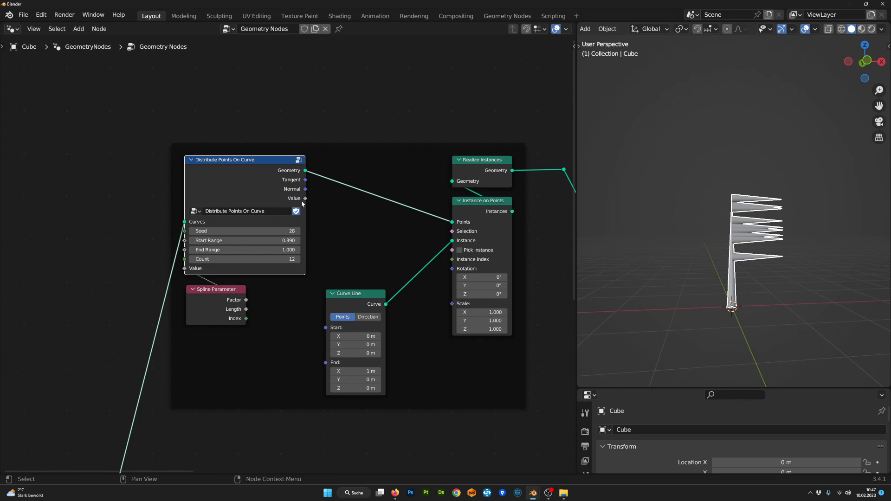
middle_drag(328, 200, 364, 223)
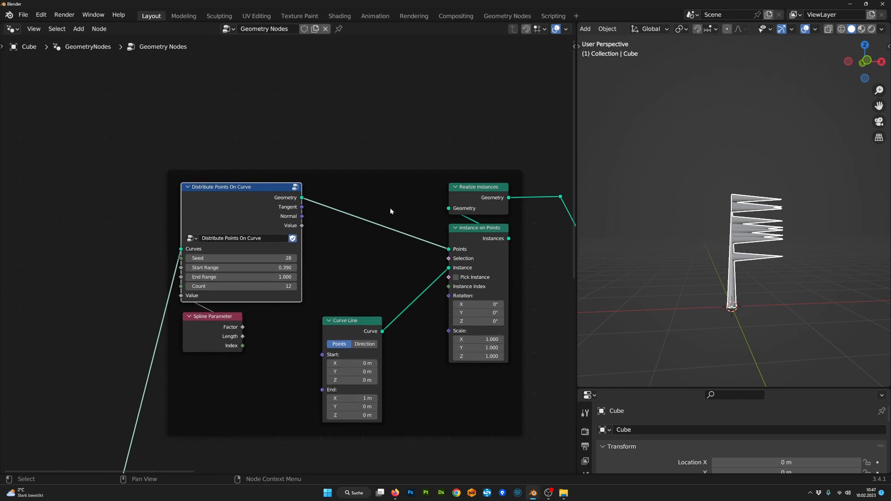
key(Tab)
text(stor)
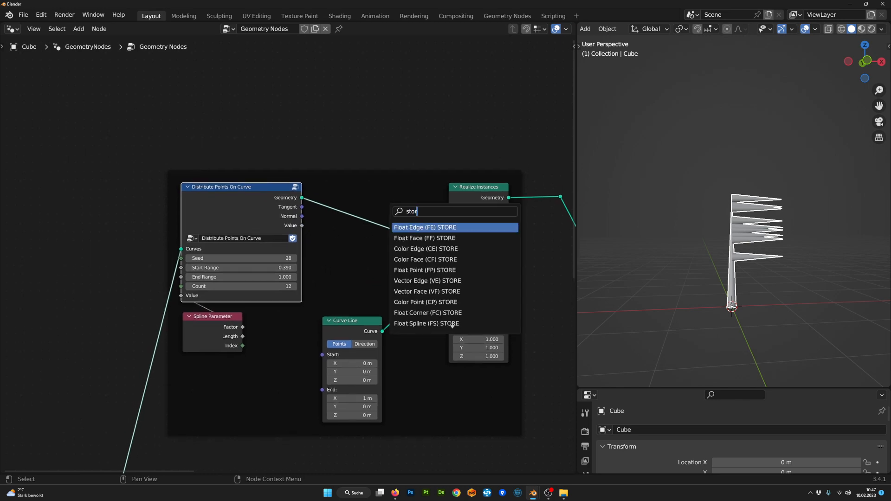
text(e na)
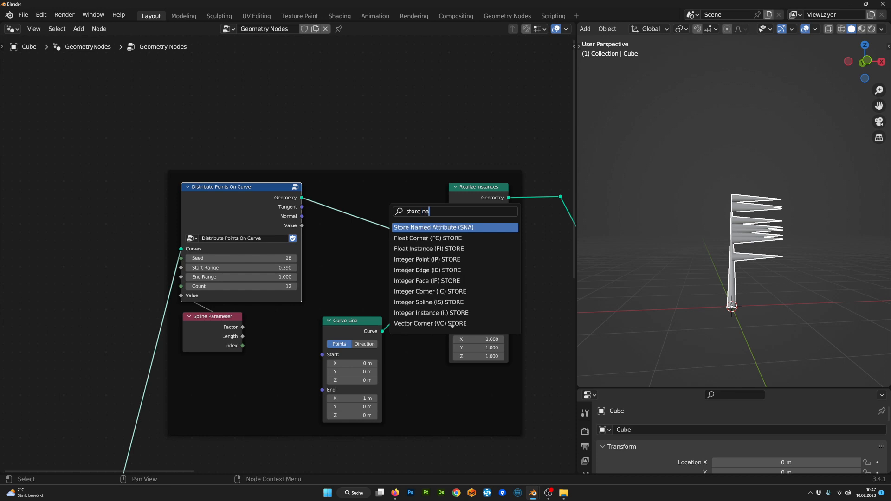
key(Return)
click(371, 239)
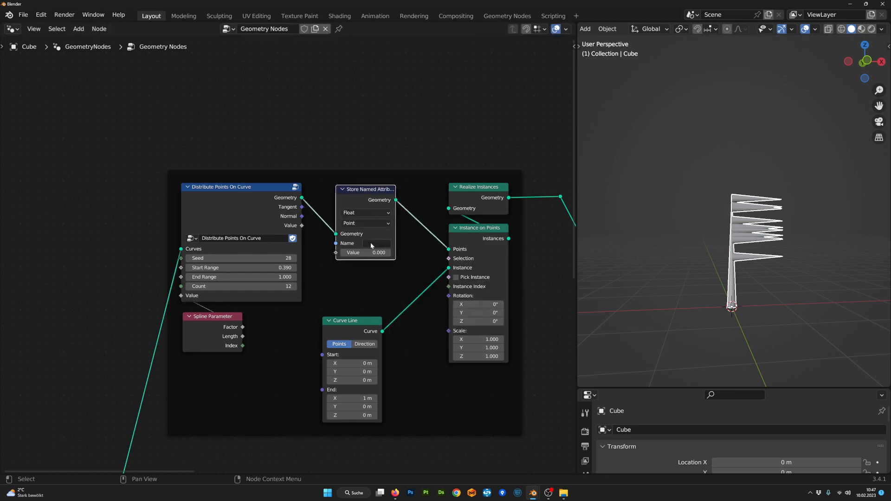
- Name the stored attribute fac, link the group's Value output into its Value, and tidy the two nodes side by side
click(376, 243)
text(c)
key(Return)
scroll(316, 222, up, 2)
drag(305, 217, 348, 253)
drag(389, 171, 363, 168)
drag(254, 172, 257, 170)
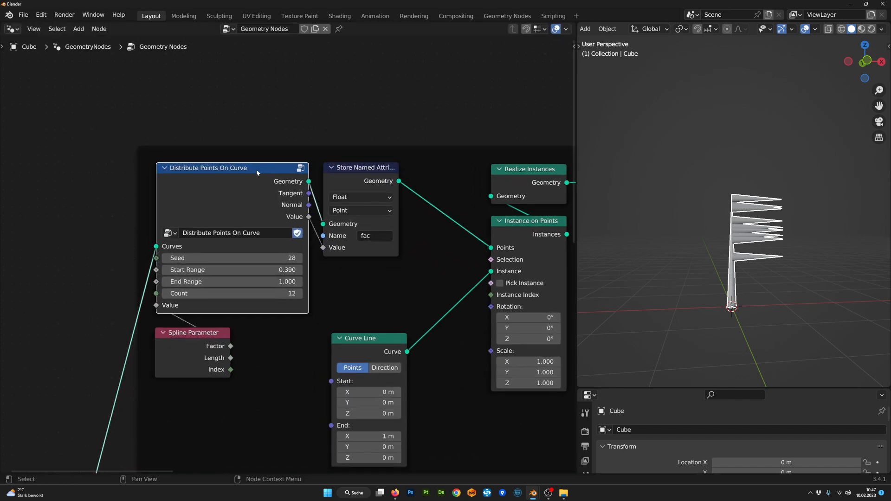
- Move the Spline Parameter node of the curve radius setup slightly away from its Subtract node
middle_drag(523, 215, 400, 212)
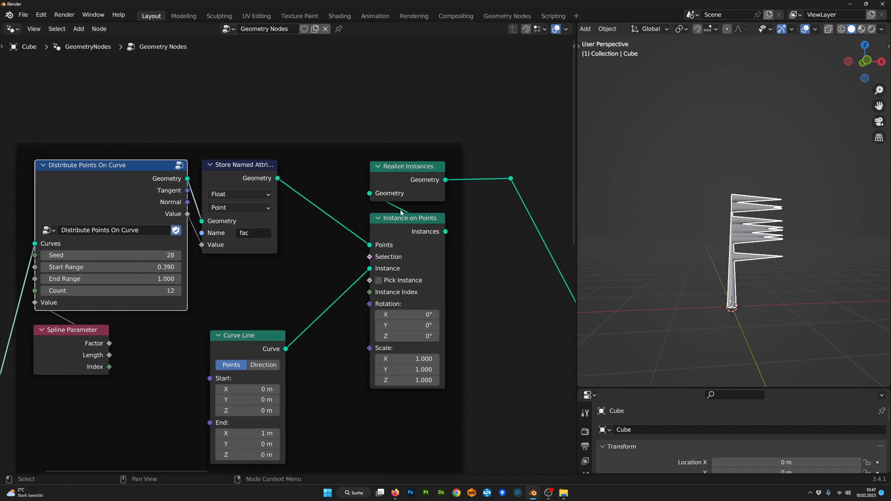
click(408, 175)
click(403, 262)
scroll(403, 261, down, 2)
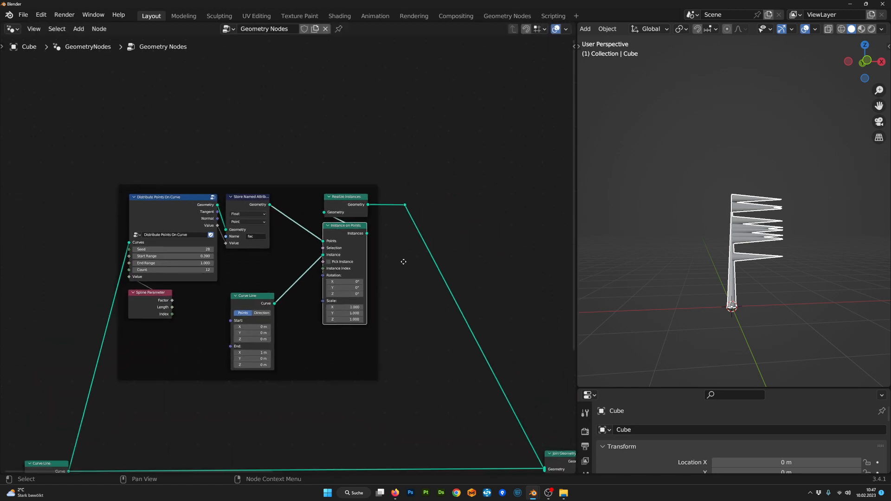
middle_drag(403, 262, 344, 220)
scroll(371, 260, down, 9)
scroll(390, 297, up, 6)
middle_drag(416, 363, 316, 295)
scroll(390, 350, up, 1)
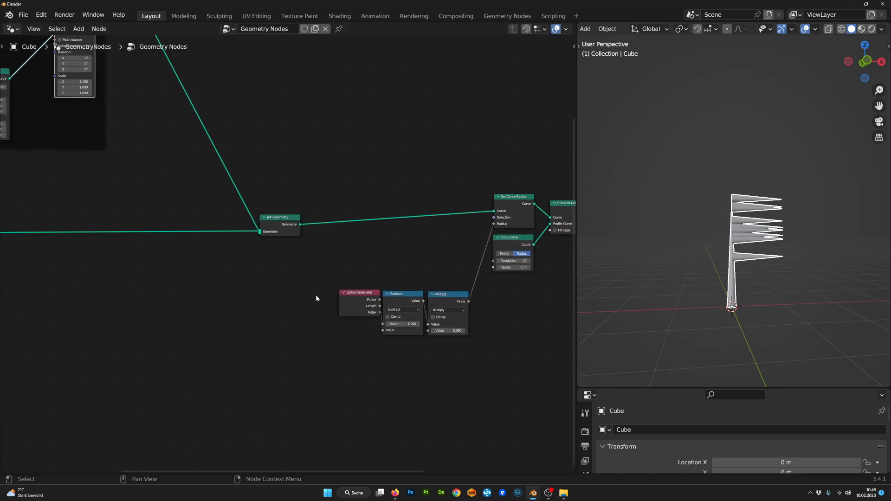
scroll(320, 298, up, 3)
drag(376, 313, 367, 308)
- Add a Named Attribute node reading the float attribute fac and place it below the radius math nodes
middle_drag(357, 369, 332, 364)
key(shift+a)
key(s)
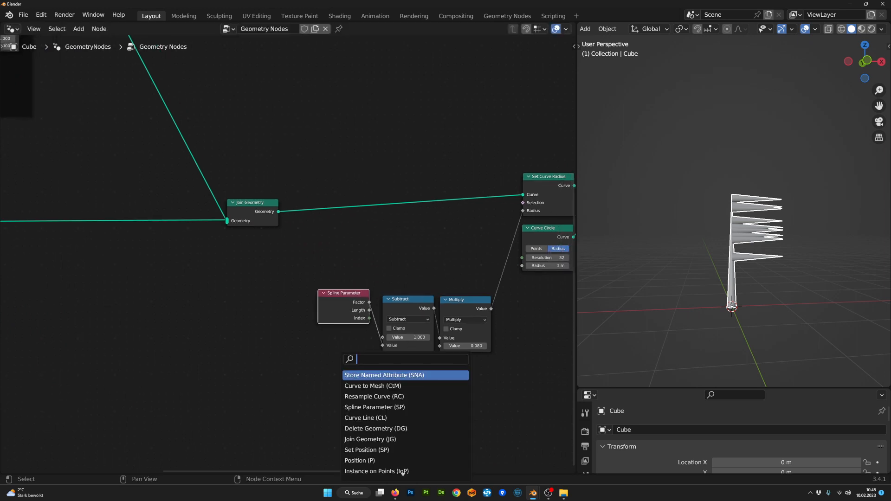
text(attr)
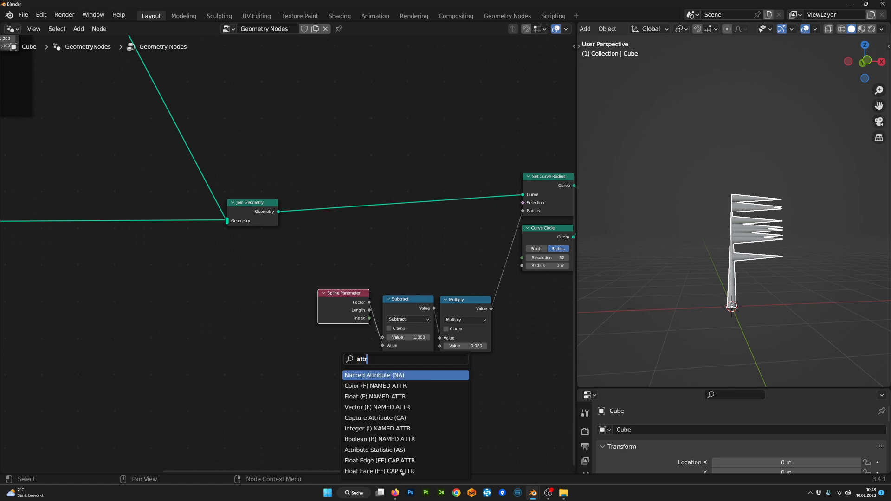
key(Return)
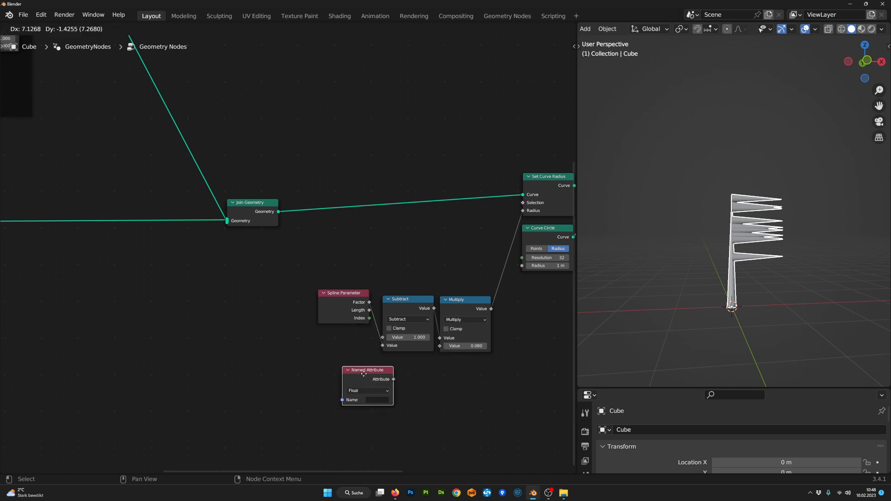
click(401, 386)
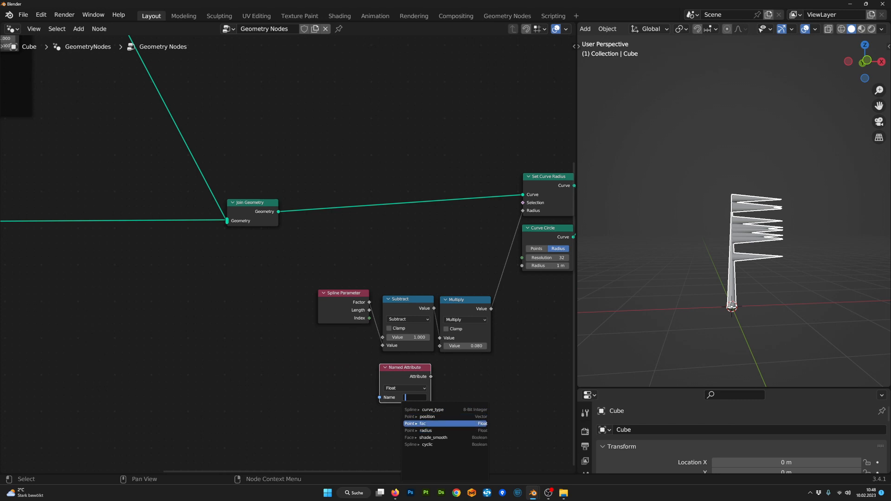
drag(412, 383, 473, 383)
- Shift the radius math nodes away from Set Curve Radius and insert a duplicate Multiply node on the link into its Radius
scroll(450, 313, down, 1)
drag(431, 269, 318, 371)
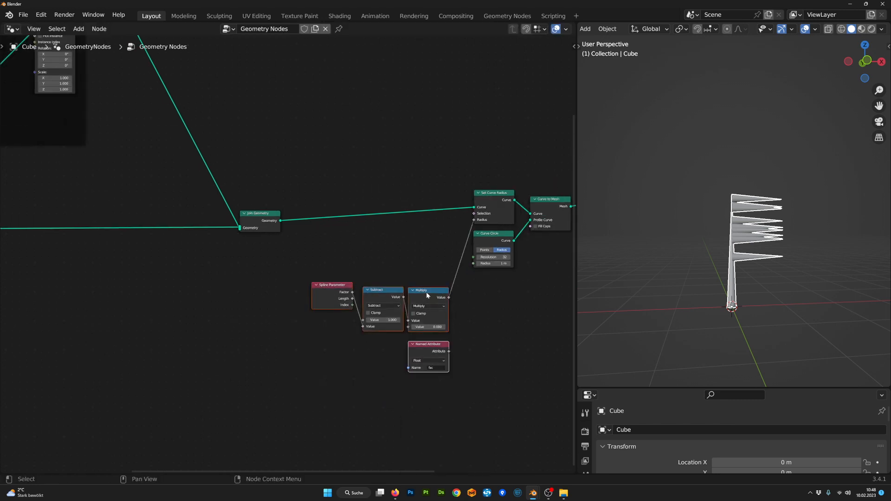
drag(425, 291, 336, 304)
key(shift+d)
click(423, 263)
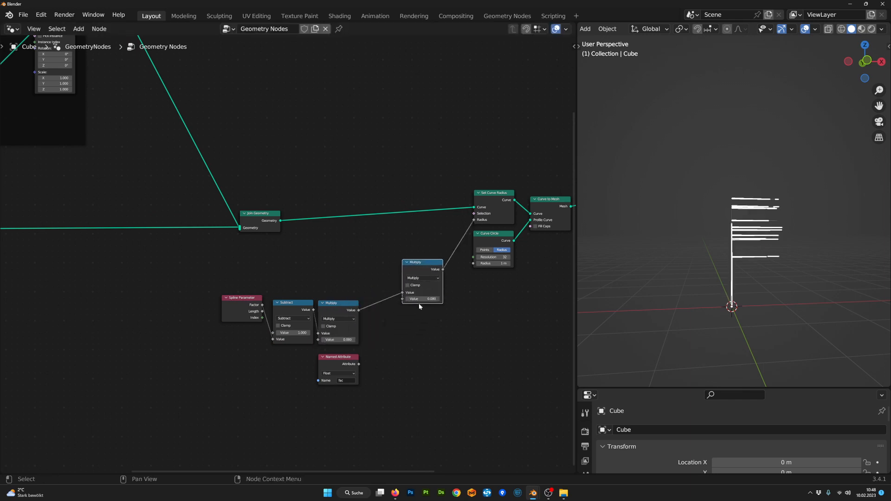
- Link the Named Attribute output into the second value of the new Multiply node and view the branches from another angle
scroll(374, 402, up, 1)
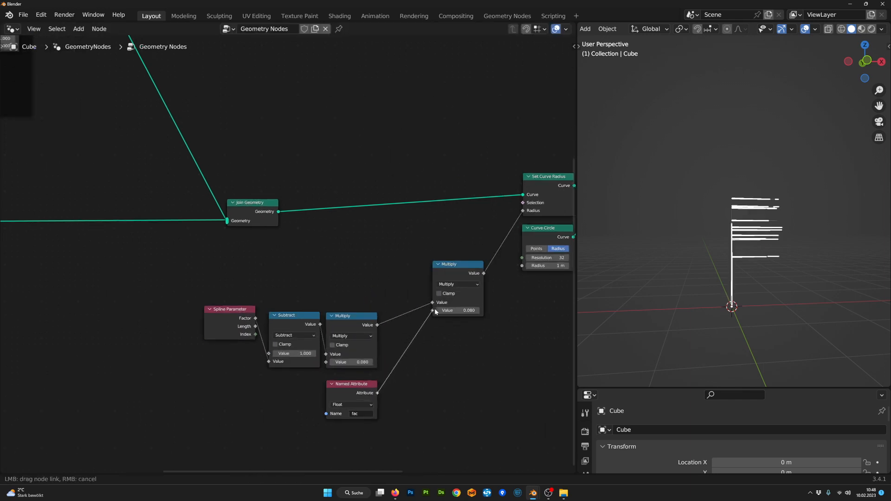
drag(436, 311, 432, 310)
middle_drag(693, 252, 701, 302)
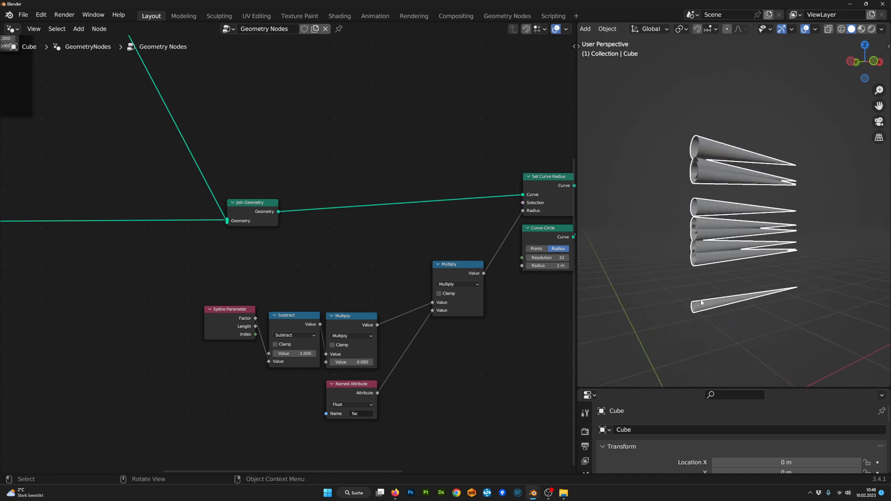
- Move the branch frame's Spline Parameter node down to make room below Distribute Points On Curve
scroll(191, 318, down, 10)
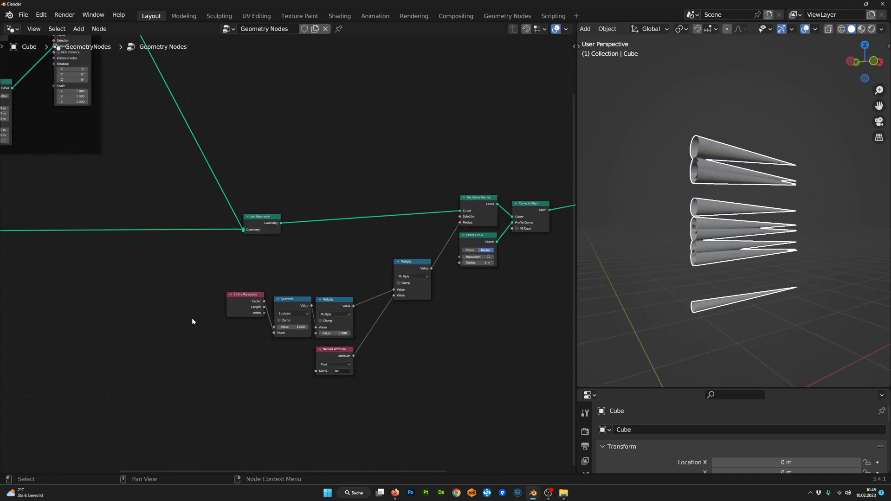
middle_drag(191, 318, 412, 384)
scroll(301, 234, up, 8)
middle_drag(264, 235, 309, 291)
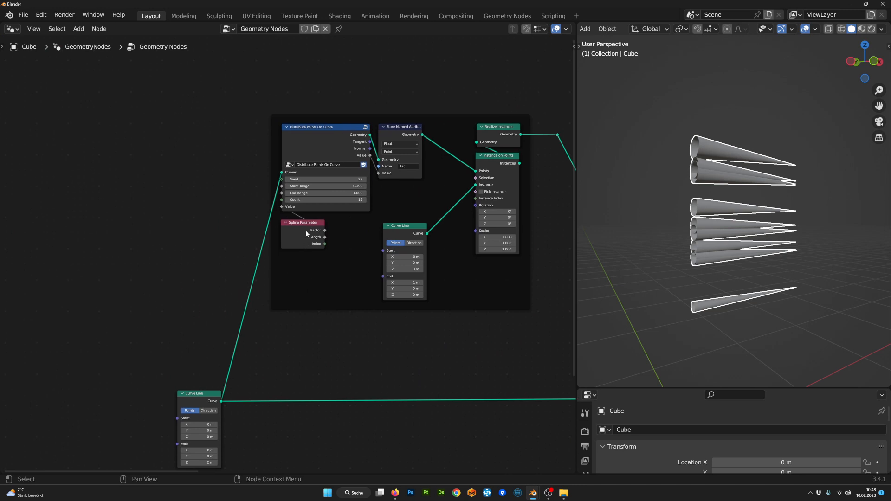
drag(305, 230, 308, 268)
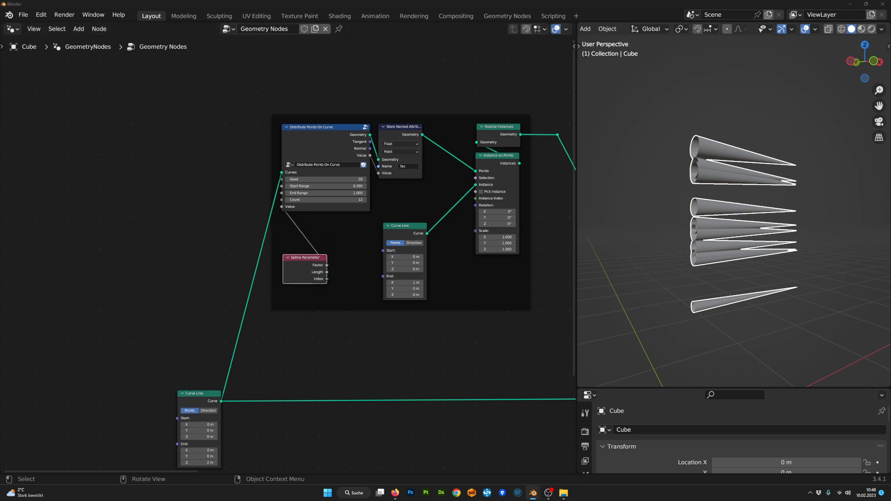
mouse_move(344, 324)
middle_down()
mouse_move(361, 326)
mouse_move(344, 341)
middle_up()
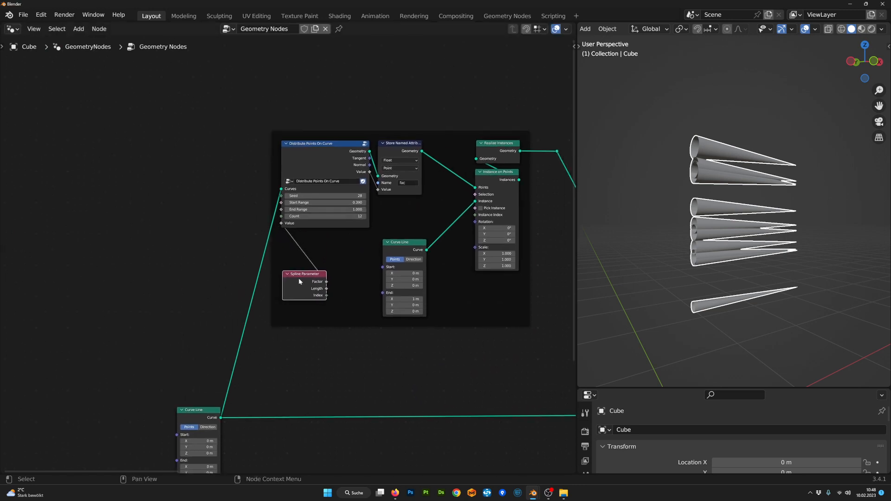
drag(299, 277, 299, 294)
- Insert a Subtract math node between Spline Parameter and Distribute Points On Curve that subtracts the Factor from 1
key(Tab)
text(sub)
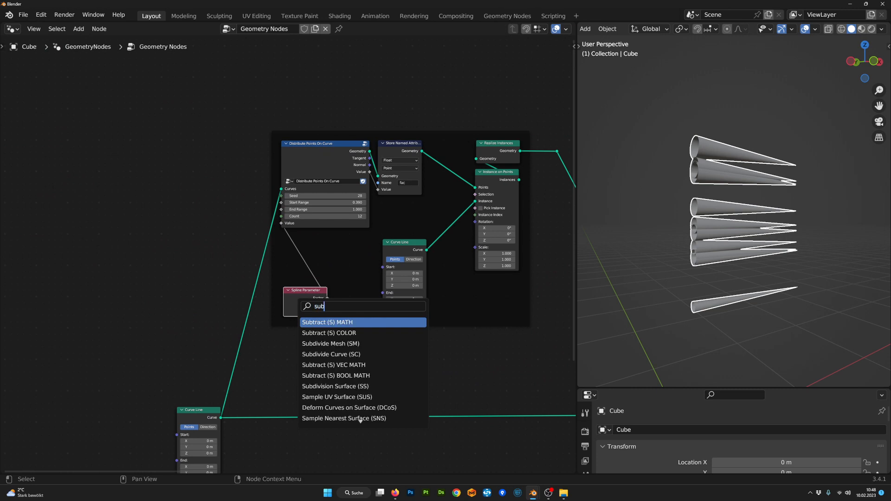
click(318, 322)
click(324, 287)
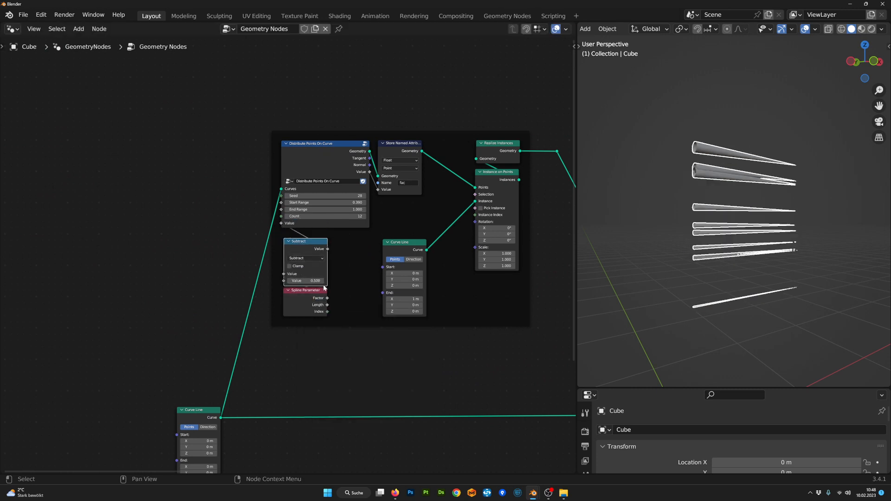
drag(304, 294, 305, 296)
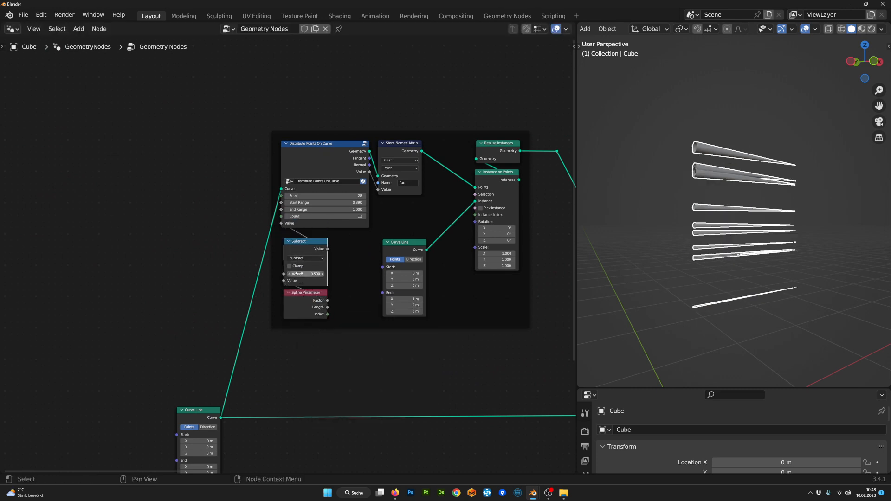
text(1)
key(Return)
- Examine the branch thickness along the trunk and the radius nodes that use the fac attribute
mouse_move(677, 295)
middle_down()
mouse_move(694, 296)
mouse_move(656, 294)
mouse_move(684, 296)
middle_up()
scroll(379, 338, down, 5)
middle_drag(339, 342, 218, 322)
scroll(302, 343, down, 5)
middle_drag(407, 369, 266, 331)
scroll(328, 349, up, 4)
scroll(329, 349, up, 2)
middle_drag(700, 272, 723, 268)
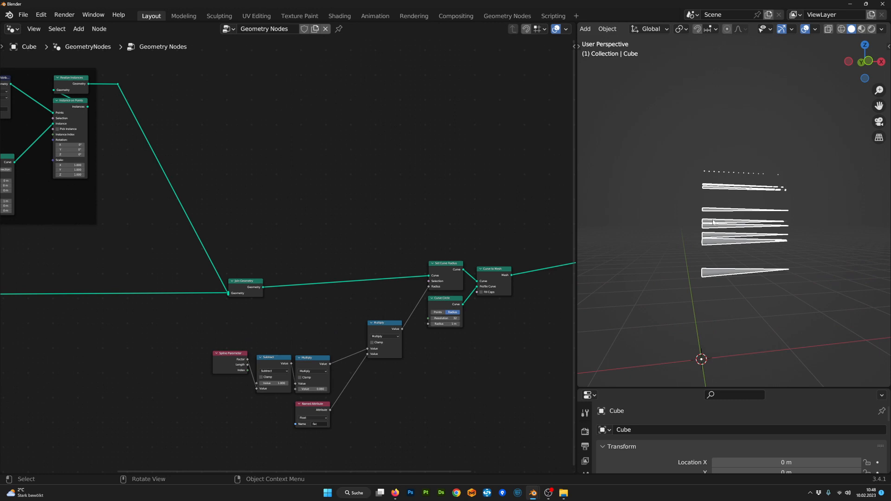
scroll(712, 222, up, 1)
middle_drag(291, 301, 395, 284)
scroll(396, 285, down, 1)
scroll(406, 381, up, 1)
middle_drag(406, 381, 341, 297)
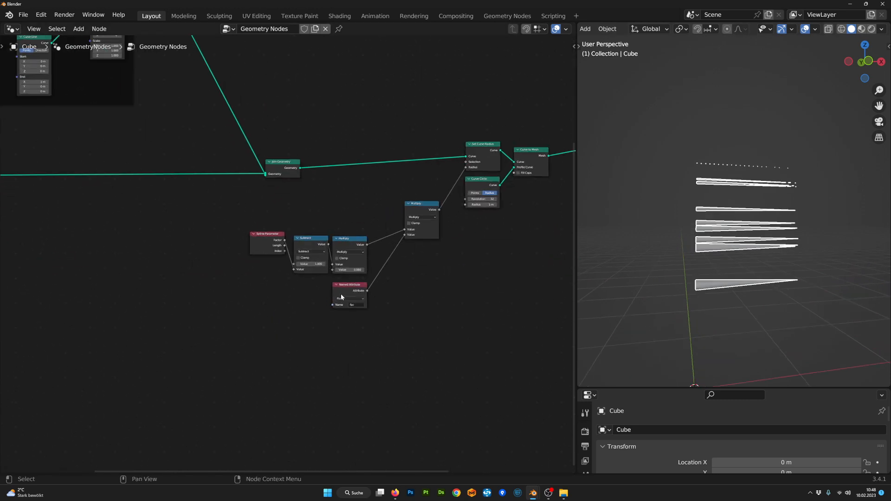
mouse_move(347, 293)
mouse_down()
mouse_move(361, 288)
mouse_move(349, 292)
mouse_up()
middle_drag(325, 289, 427, 314)
middle_drag(257, 272, 432, 304)
- Insert a Store Named Attribute node on the link from the trunk's Curve Line to Join Geometry
drag(144, 225, 138, 225)
middle_drag(218, 218, 256, 303)
scroll(212, 263, up, 1)
scroll(260, 260, up, 1)
middle_drag(309, 282, 309, 279)
key(Tab)
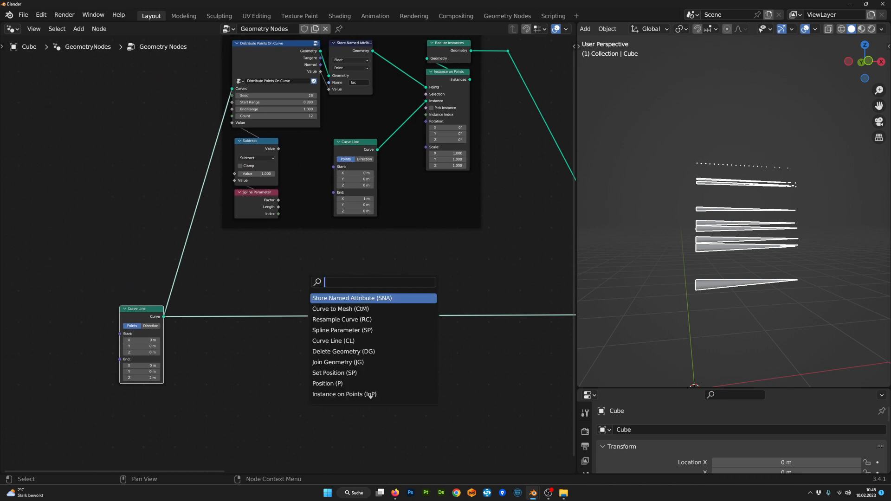
text(store)
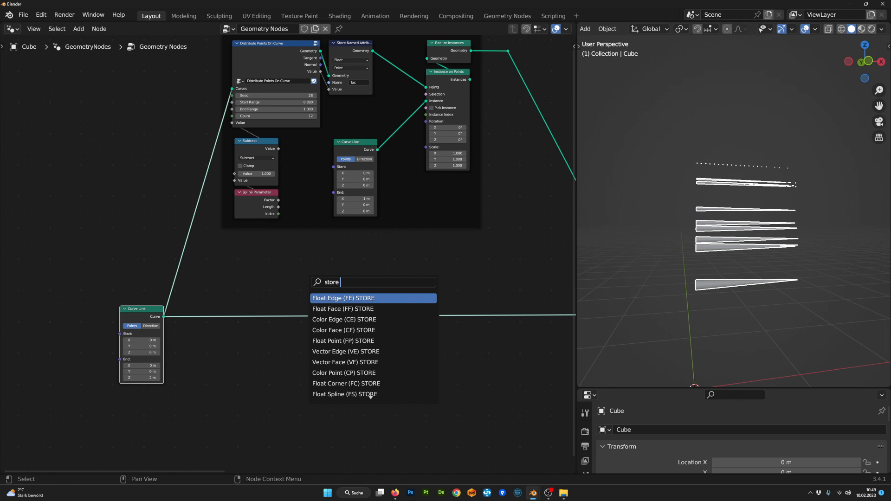
text( nam)
key(Return)
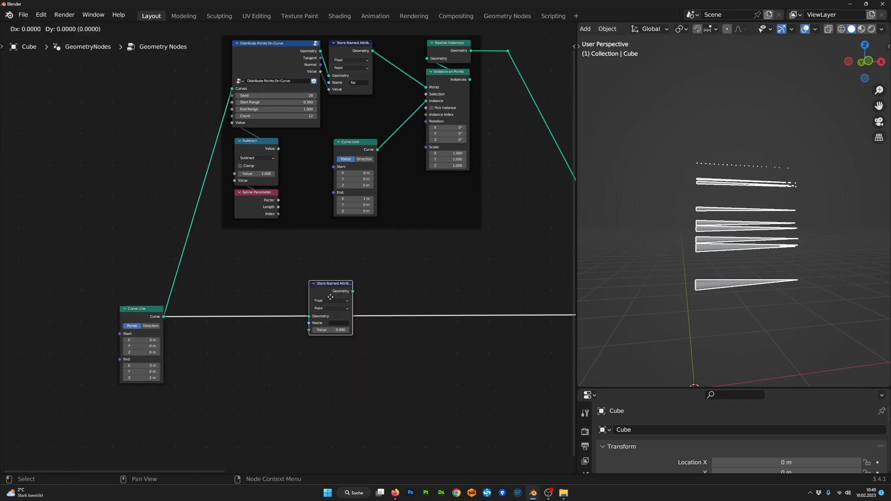
click(262, 292)
- Set the trunk's stored attribute to a Value of 1 and name it fac
middle_drag(394, 339, 466, 316)
scroll(408, 277, up, 2)
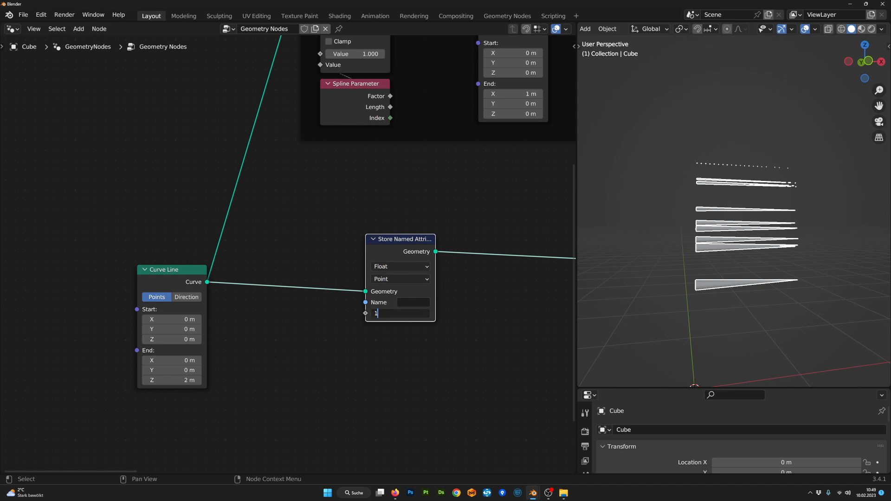
click(407, 303)
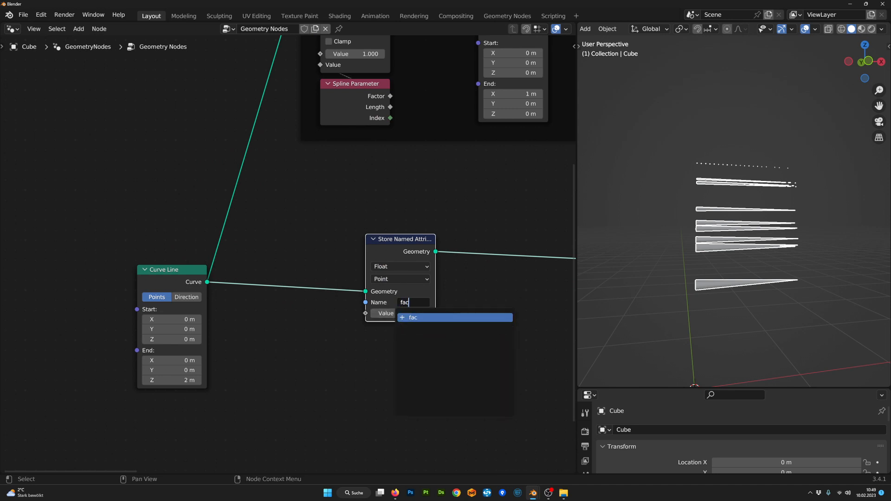
click(418, 319)
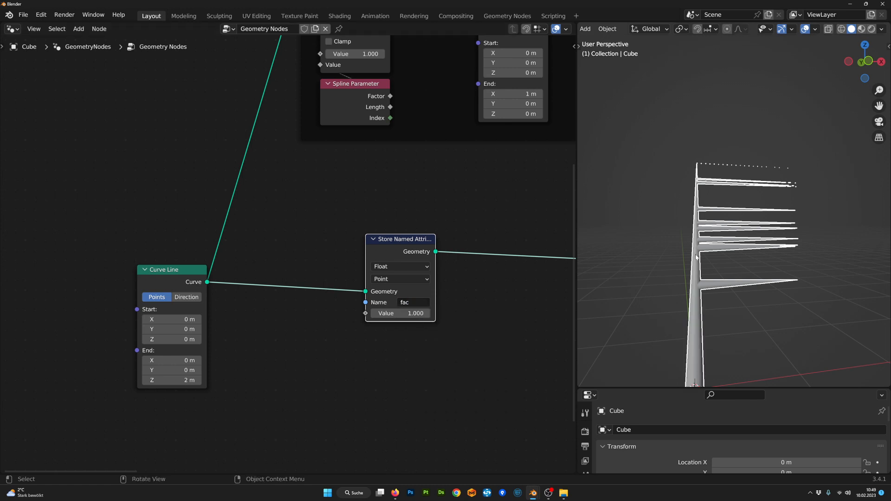
- Check the tapered trunk and branches from several angles, and tidy the trunk's Store Named Attribute and Curve Line positions
middle_drag(695, 257, 728, 259)
scroll(684, 288, down, 4)
middle_drag(683, 288, 649, 284)
scroll(711, 256, up, 4)
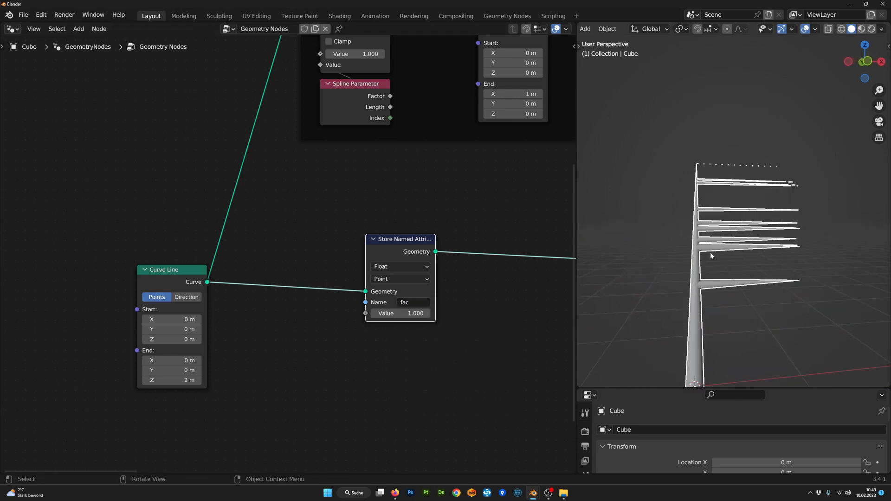
middle_drag(710, 256, 700, 262)
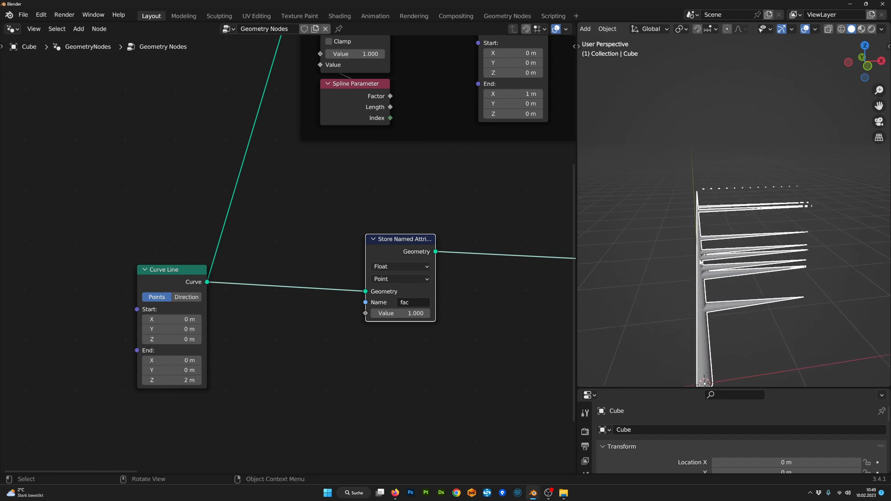
scroll(700, 263, up, 1)
drag(419, 236, 417, 230)
drag(187, 270, 198, 270)
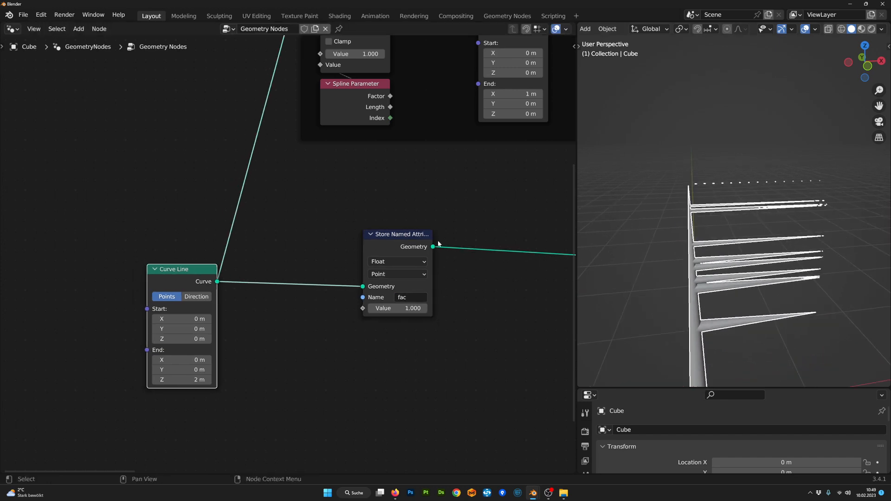
- Set the branch distribution to Seed 49, Start Range 0.500 and End Range 0.950
drag(374, 241, 367, 246)
scroll(673, 255, down, 9)
scroll(410, 211, up, 1)
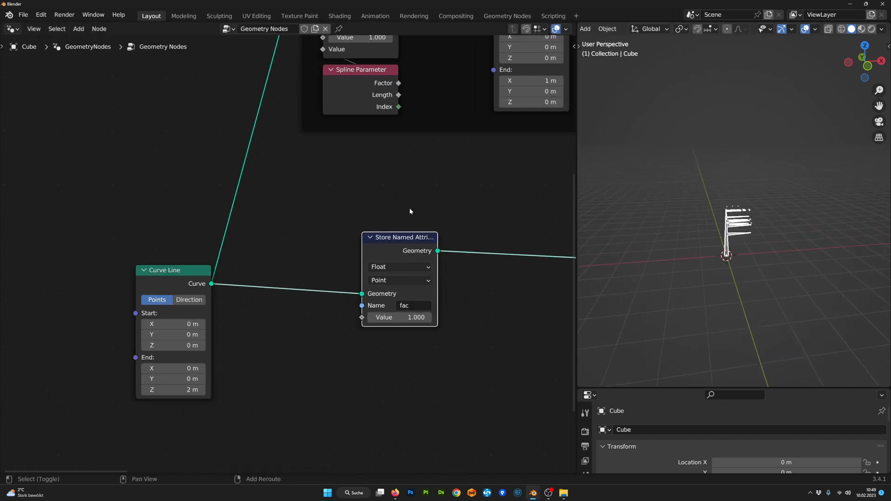
scroll(394, 270, down, 5)
shift+middle_drag(409, 211, 361, 337)
scroll(370, 316, up, 4)
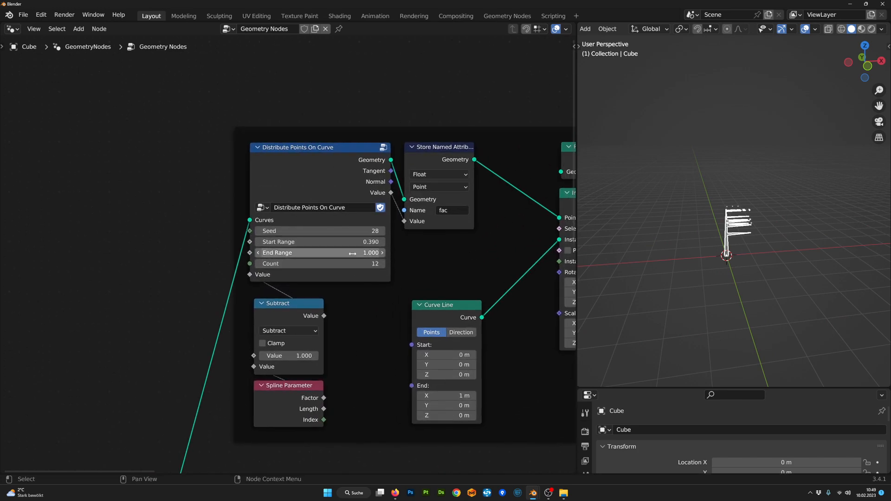
drag(352, 230, 372, 231)
scroll(719, 219, up, 6)
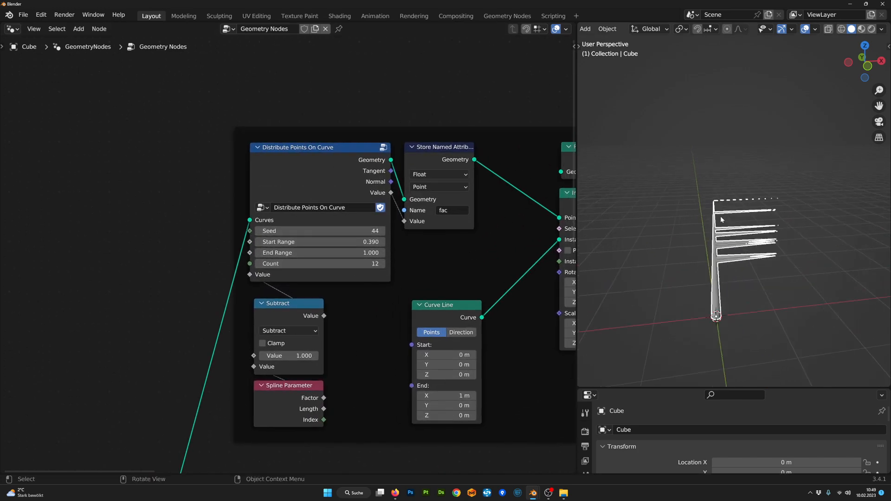
middle_drag(719, 218, 714, 210)
scroll(312, 228, up, 1)
drag(325, 229, 343, 252)
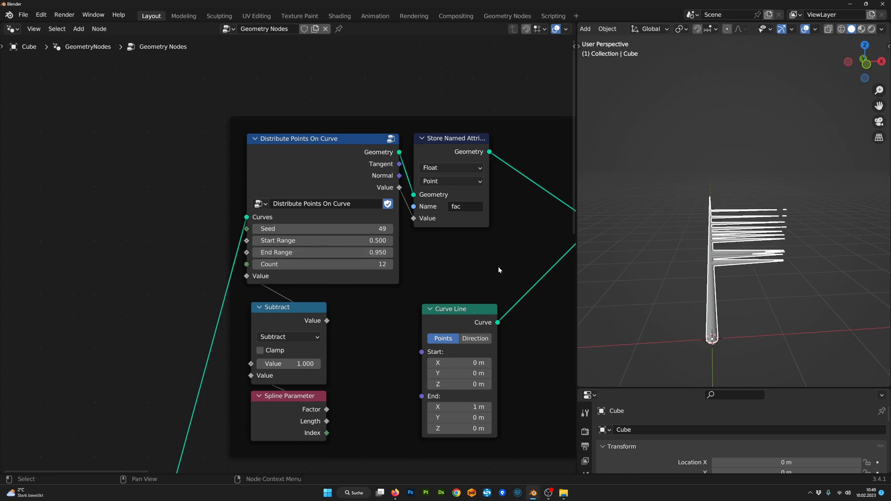
- Reposition the trunk's Store Named Attribute node between the trunk's Curve Line and the Join Geometry node
scroll(459, 255, down, 4)
scroll(459, 255, down, 3)
middle_drag(442, 341, 416, 279)
scroll(320, 283, up, 1)
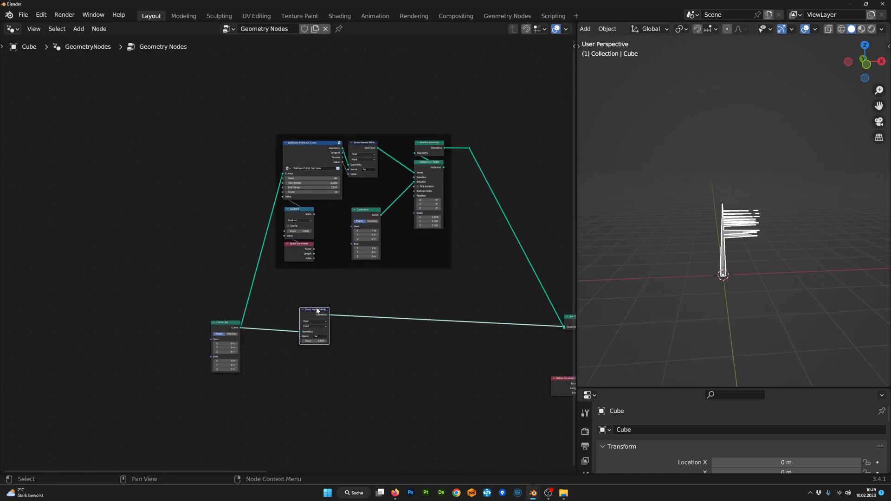
drag(315, 310, 313, 319)
click(225, 328)
middle_drag(723, 265, 749, 287)
scroll(293, 358, down, 1)
click(308, 311)
scroll(478, 344, down, 1)
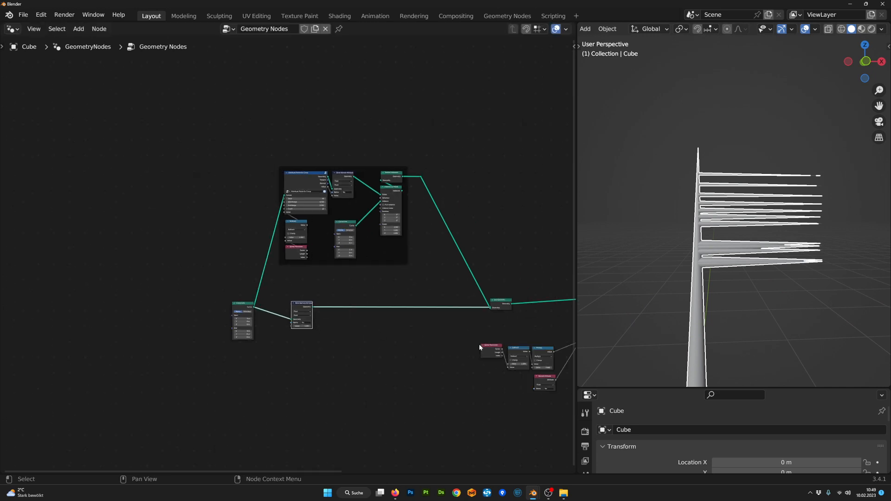
- Nudge the Join Geometry, trunk Curve Line and trunk Store Named Attribute nodes into a tidier row
middle_drag(696, 301, 613, 335)
scroll(547, 339, up, 3)
scroll(631, 337, up, 1)
scroll(520, 334, up, 1)
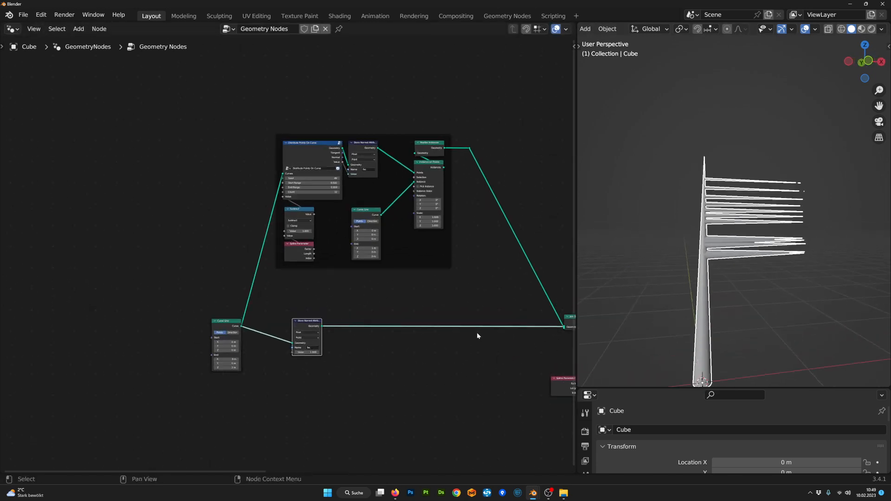
middle_drag(477, 333, 314, 340)
drag(416, 324, 392, 324)
middle_drag(281, 266, 279, 303)
drag(57, 361, 57, 357)
drag(134, 364, 127, 367)
middle_drag(261, 383, 312, 380)
scroll(177, 286, up, 4)
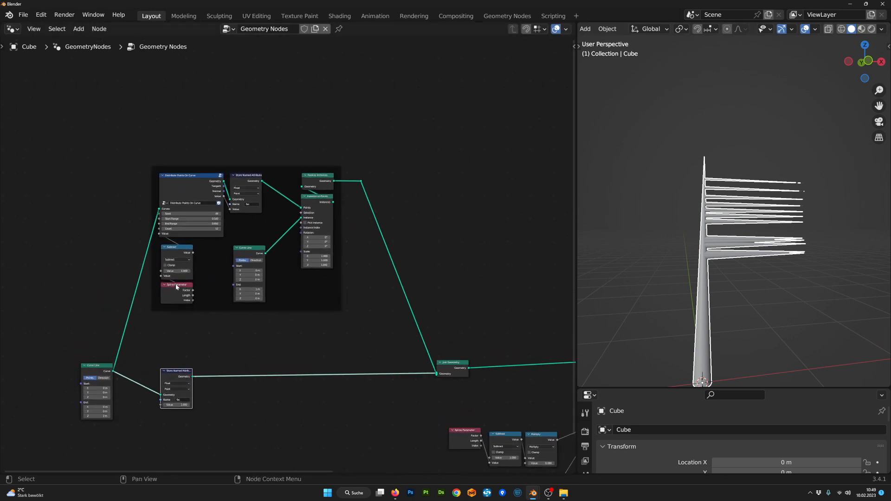
- Examine the branch frame's Subtract and Spline Parameter nodes, the Join Geometry node and the tapered branches on the trunk
middle_drag(129, 269, 283, 273)
scroll(282, 274, up, 1)
scroll(288, 267, up, 1)
click(293, 256)
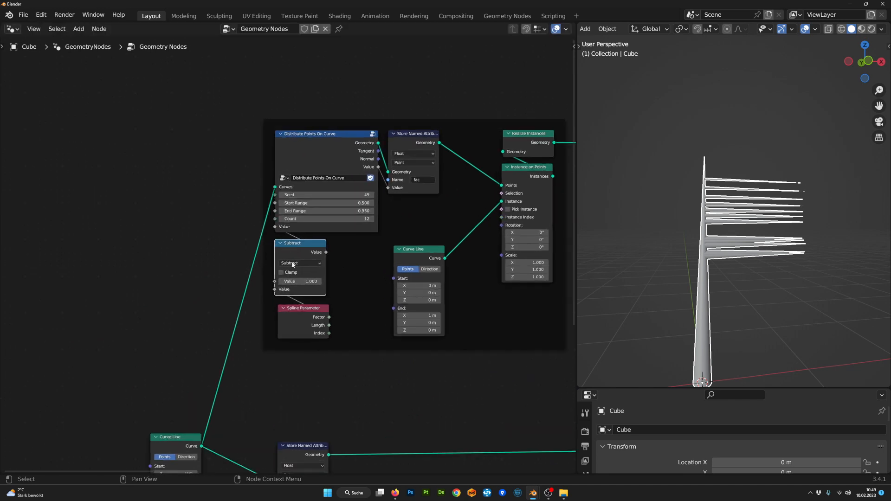
drag(304, 311, 303, 311)
scroll(371, 317, down, 4)
middle_drag(433, 320, 280, 336)
scroll(438, 362, down, 2)
middle_drag(438, 362, 375, 352)
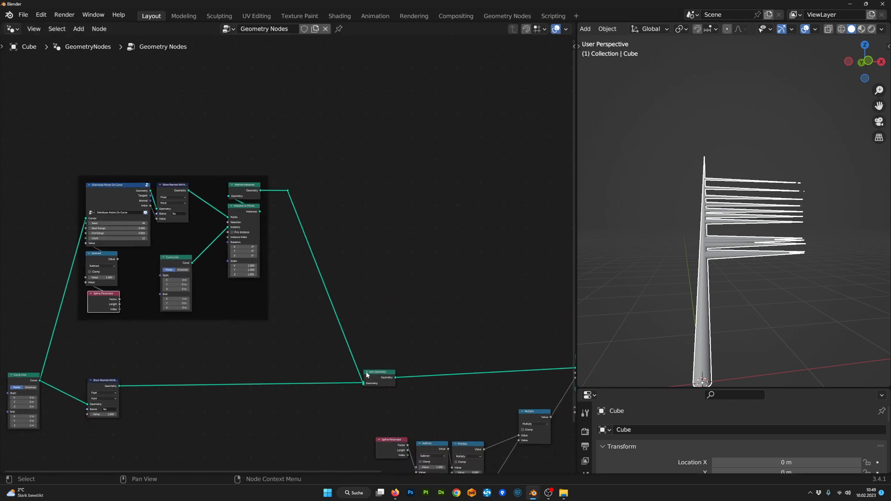
scroll(399, 408, up, 3)
drag(402, 411, 399, 420)
middle_drag(760, 260, 795, 264)
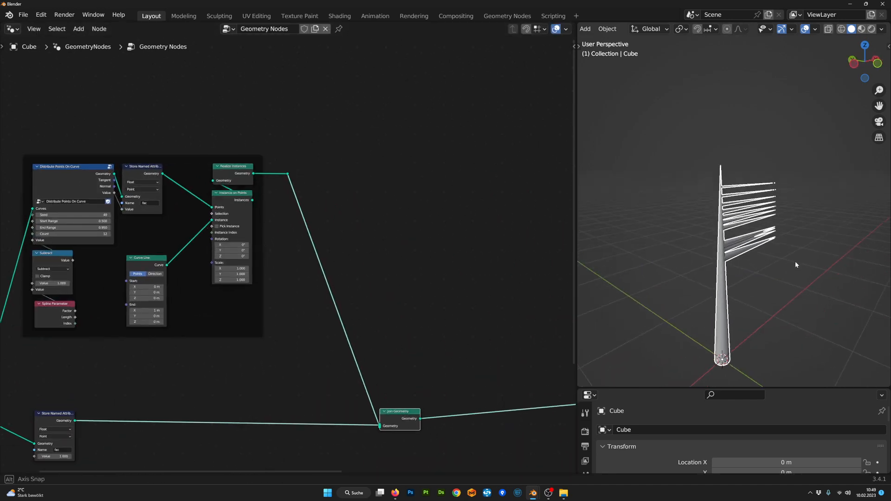
scroll(752, 209, up, 2)
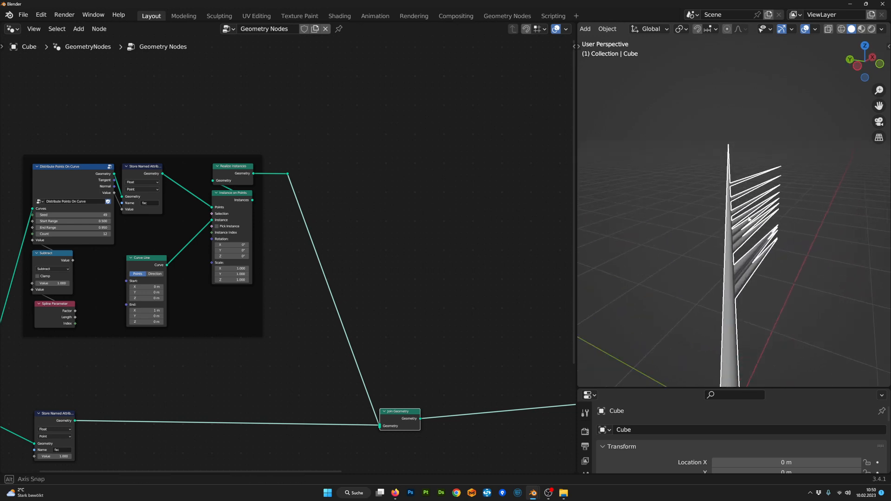
- Duplicate the whole branch frame with its nodes and place the copy above and to the right of the original
scroll(111, 374, down, 5)
middle_drag(132, 372, 271, 388)
scroll(287, 370, up, 1)
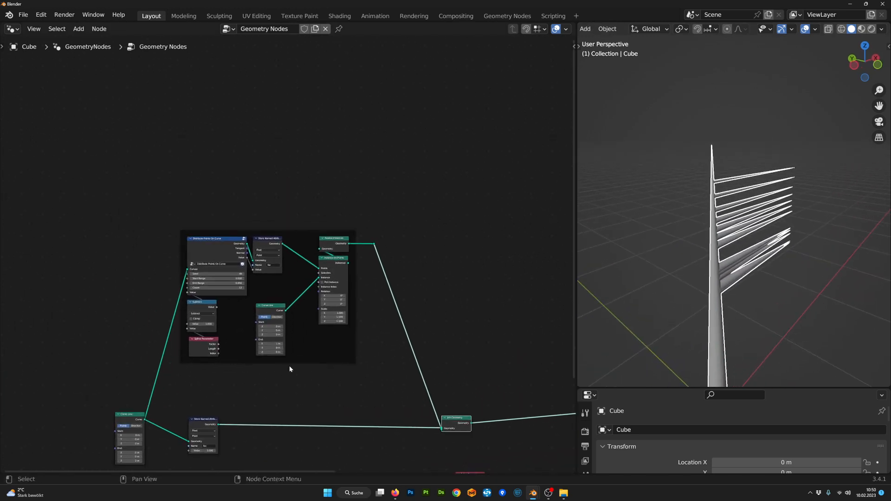
click(209, 244)
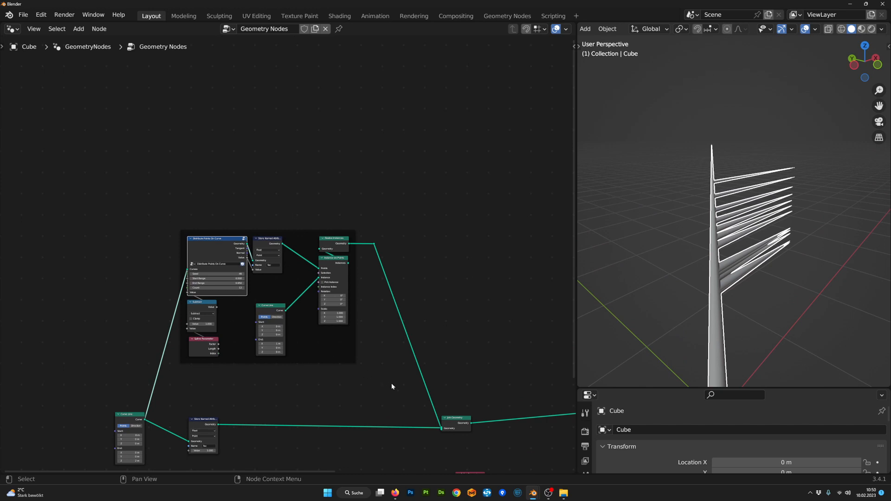
drag(392, 385, 159, 193)
key(shift+d)
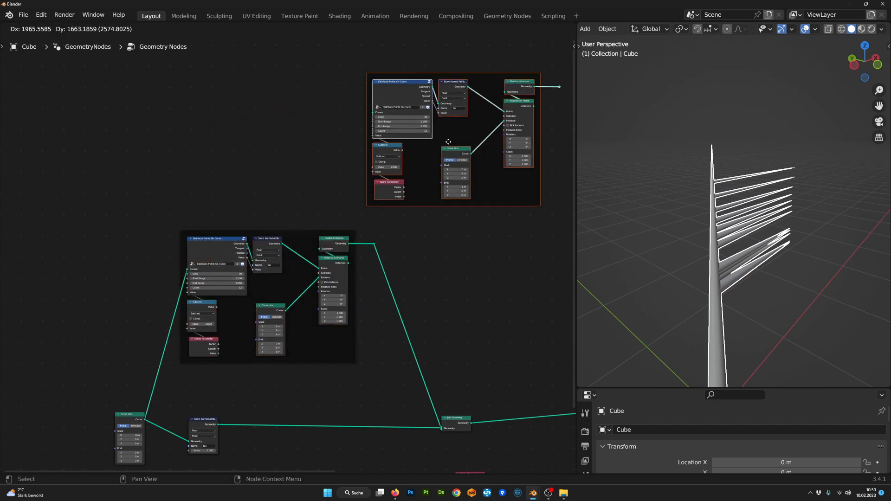
click(489, 188)
- Preview the first branch group's Realize Instances output and connect that output to the duplicated Distribute Points On Curve node's Curves input
middle_drag(397, 244, 310, 319)
ctrl+shift+click(284, 250)
scroll(310, 319, up, 4)
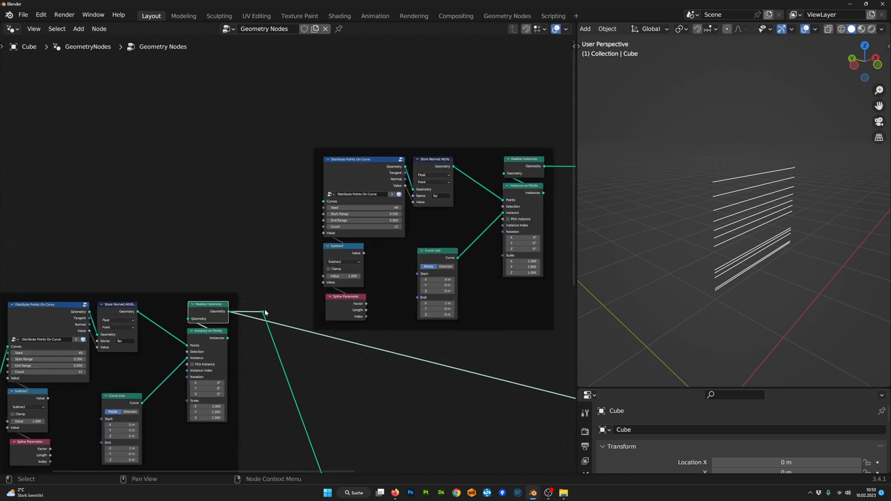
drag(266, 312, 272, 303)
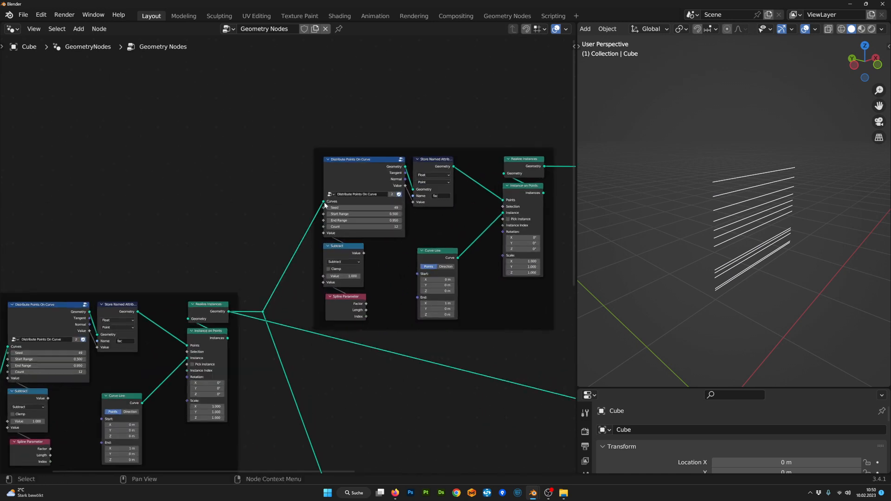
- Move the curve radius, attribute and mesh nodes further right to make room after Join Geometry
scroll(345, 237, down, 5)
middle_drag(411, 294, 277, 308)
scroll(362, 216, down, 3)
middle_drag(371, 307, 326, 288)
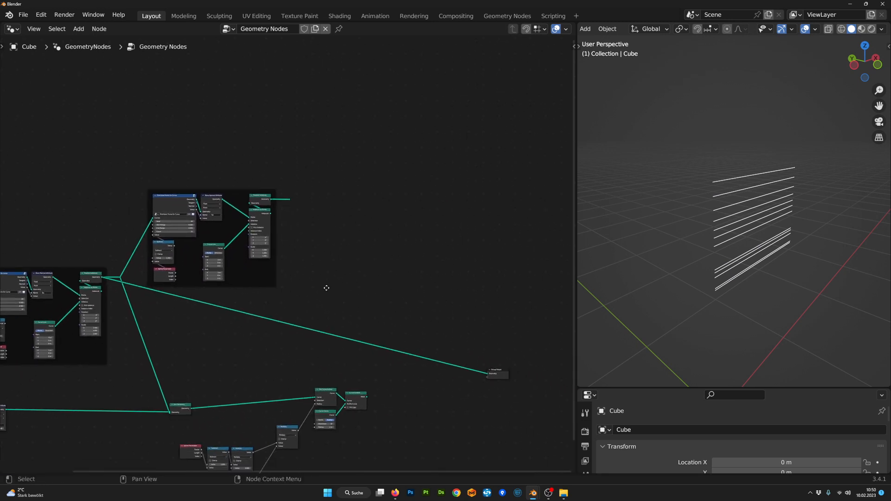
middle_drag(338, 453, 335, 377)
drag(377, 449, 198, 297)
drag(272, 357, 512, 374)
- Insert a duplicate Join Geometry node after the first one and connect the second branch group's output to it
key(shift+d)
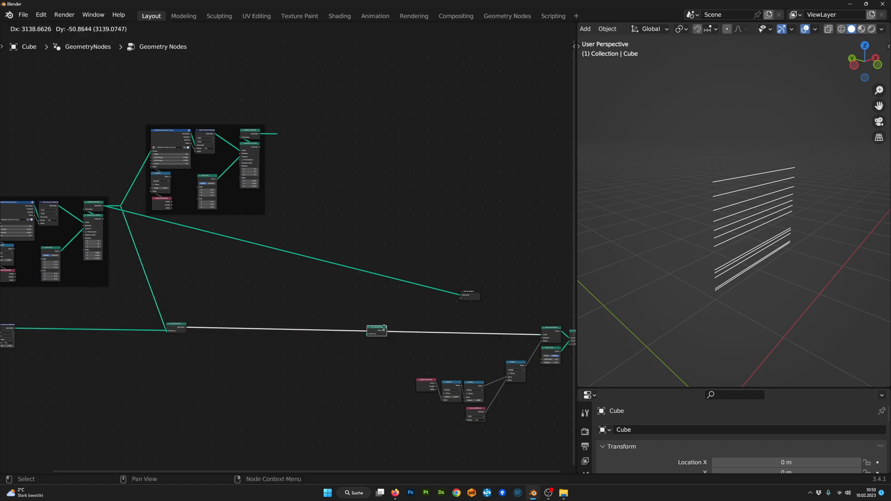
click(373, 328)
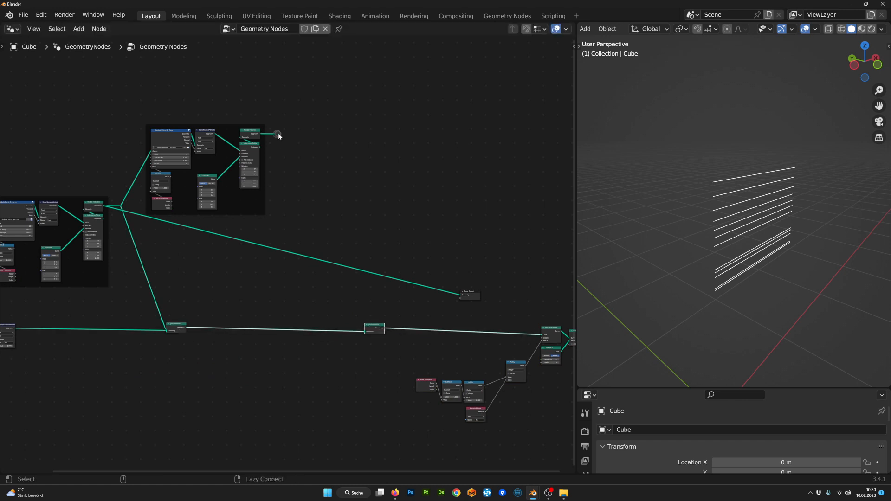
alt+right_drag(381, 337, 382, 338)
middle_drag(394, 339, 338, 342)
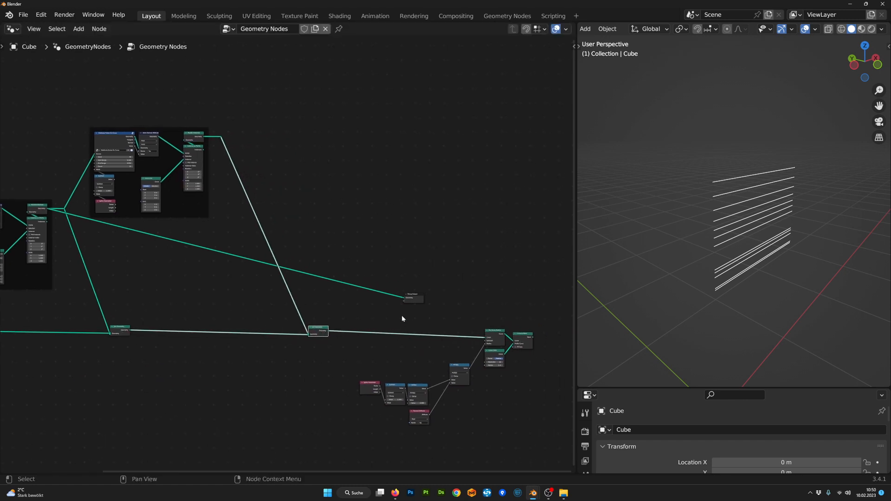
- Move the Group Output node beyond the mesh nodes and preview the full tree mesh
mouse_move(420, 297)
mouse_down()
mouse_move(455, 292)
mouse_move(568, 315)
mouse_move(545, 316)
mouse_up()
middle_drag(796, 238, 743, 237)
scroll(790, 224, up, 2)
- Set the second branch group's Curve Line End to X 0 m and Y 1 m
middle_drag(252, 221, 390, 278)
scroll(379, 252, up, 7)
scroll(390, 277, up, 2)
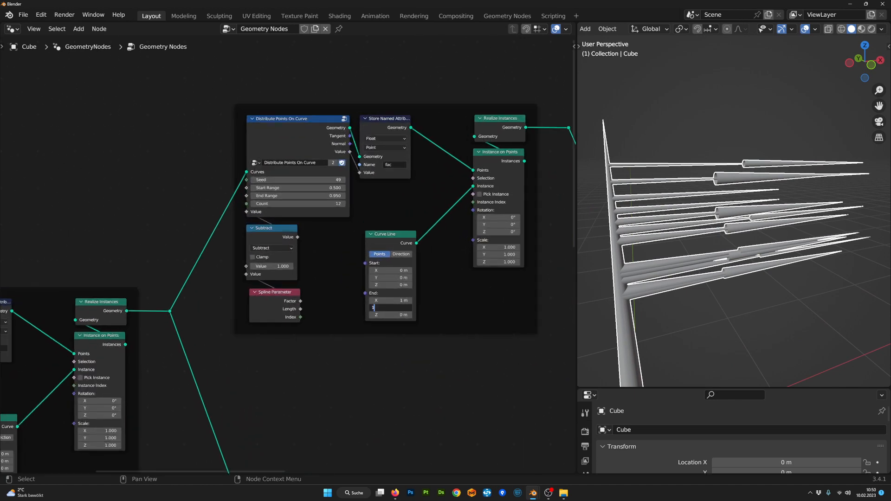
key(Return)
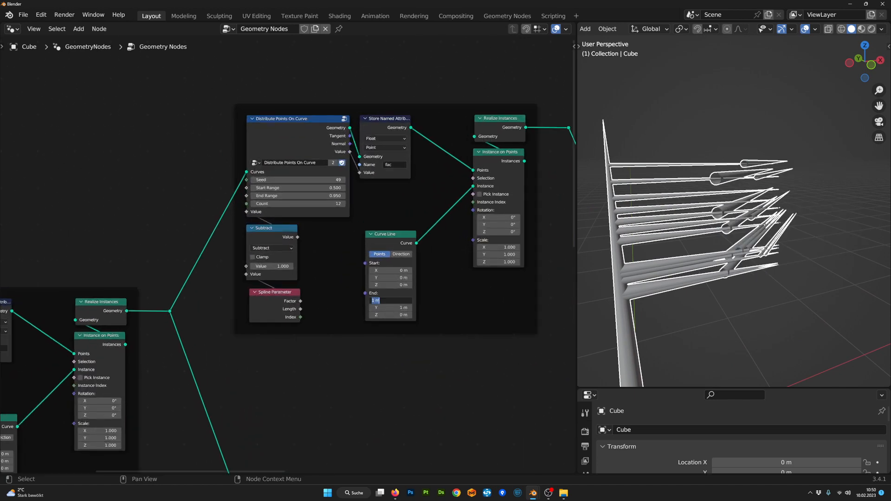
key(Return)
- Set the second branch group's Start Range to 0.250 on its Distribute Points On Curve node
middle_drag(676, 265, 801, 278)
scroll(798, 278, down, 1)
scroll(289, 255, up, 5)
middle_drag(371, 220, 384, 255)
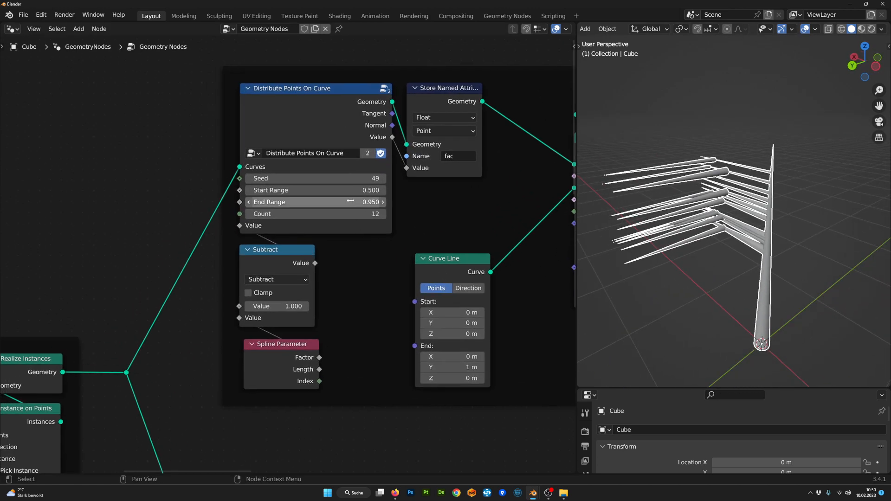
drag(359, 191, 327, 191)
scroll(324, 281, down, 2)
scroll(324, 282, up, 2)
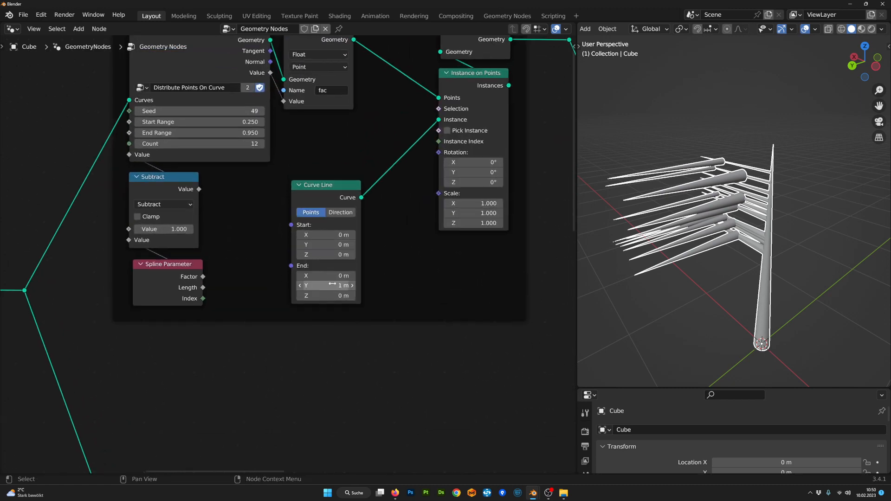
- Set the second branch group's Instance on Points Scale to 0.490 on all three axes
shift+drag(340, 287, 316, 287)
right_click(340, 287)
drag(467, 213, 422, 223)
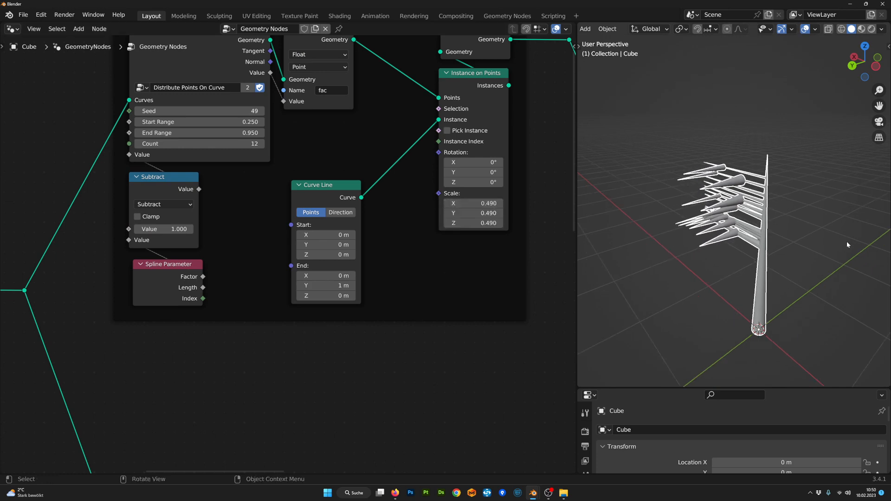
- Examine the thickness of the second-level branches against their parent branches from several angles and review both branch frames
middle_drag(847, 241, 678, 224)
scroll(784, 304, up, 1)
scroll(724, 244, up, 2)
middle_drag(682, 319, 731, 253)
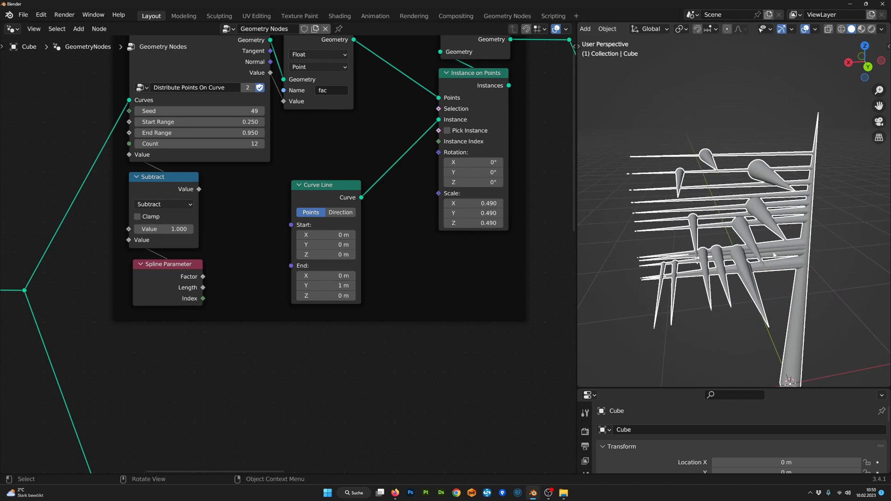
middle_drag(711, 277, 799, 277)
scroll(538, 230, down, 3)
scroll(799, 279, up, 2)
shift+middle_drag(806, 309, 780, 295)
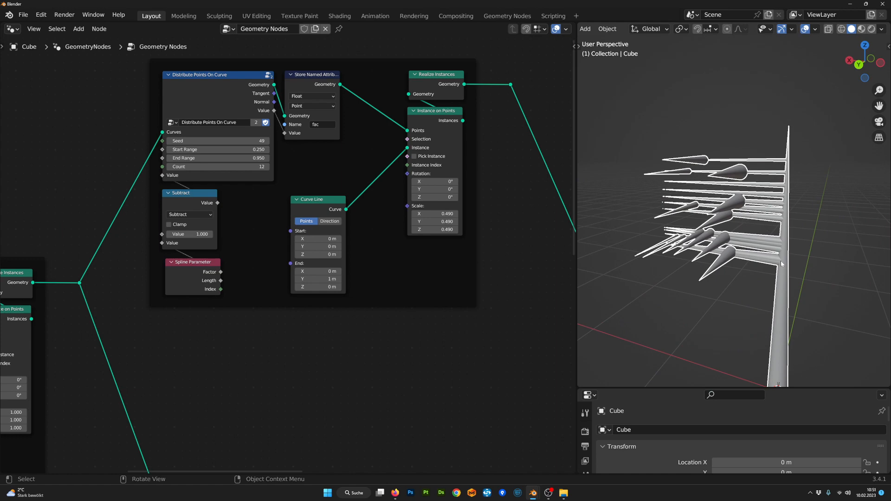
scroll(464, 191, down, 4)
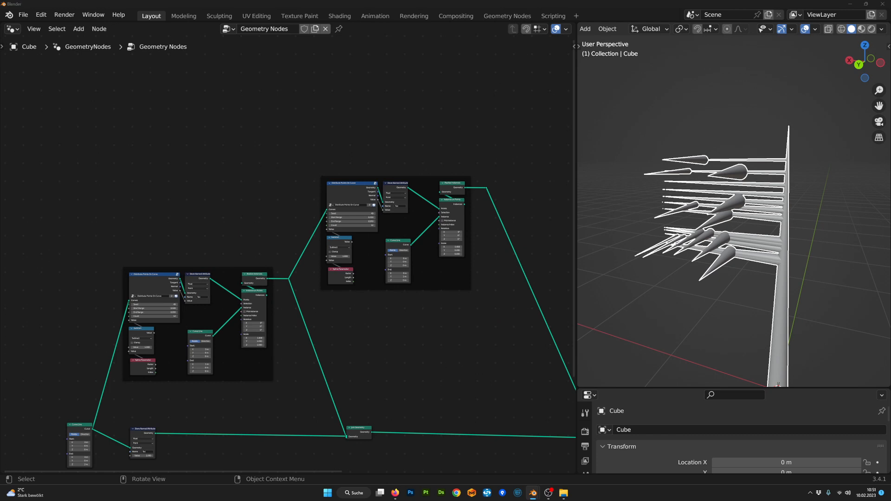
scroll(291, 249, down, 1)
scroll(390, 322, up, 2)
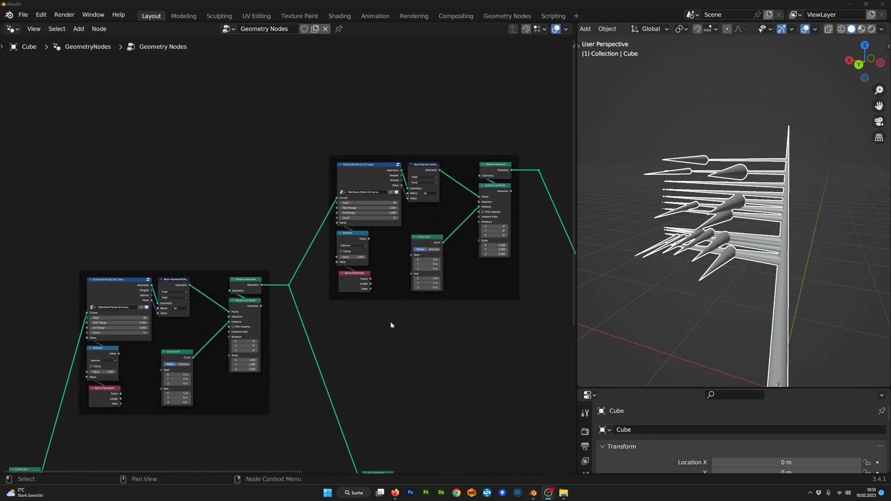
- Compare the Spline Parameter and Store Named Attribute nodes of the two branch frames
drag(324, 220, 321, 216)
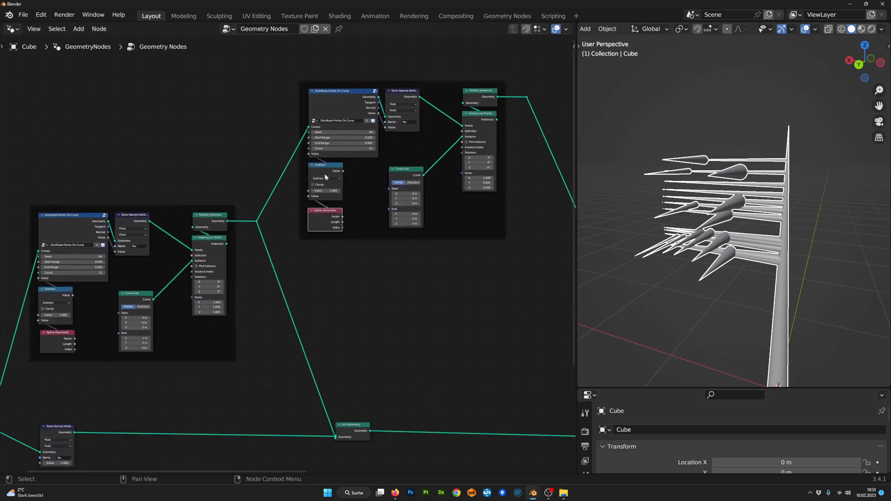
scroll(327, 169, up, 2)
middle_drag(327, 169, 257, 217)
middle_drag(46, 298, 185, 248)
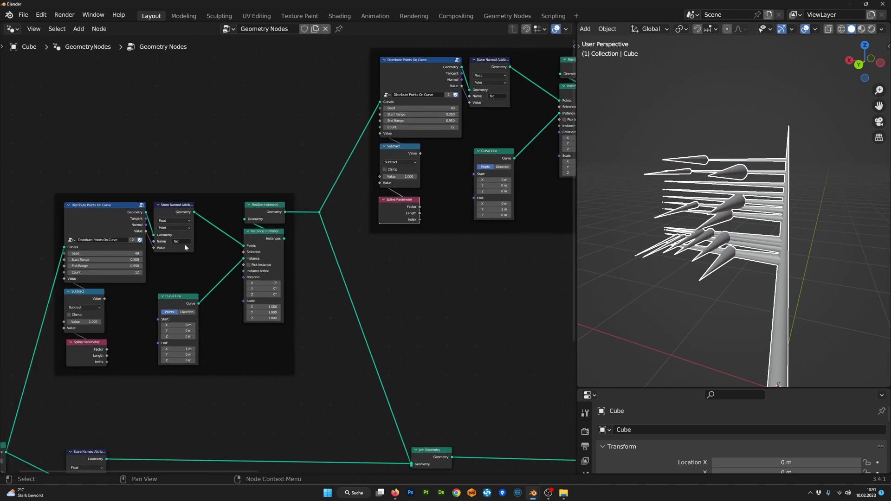
drag(177, 207, 180, 207)
middle_drag(397, 167, 385, 193)
- Move the second branch frame's Subtract and Spline Parameter nodes down, leaving space beneath Distribute Points On Curve
click(388, 176)
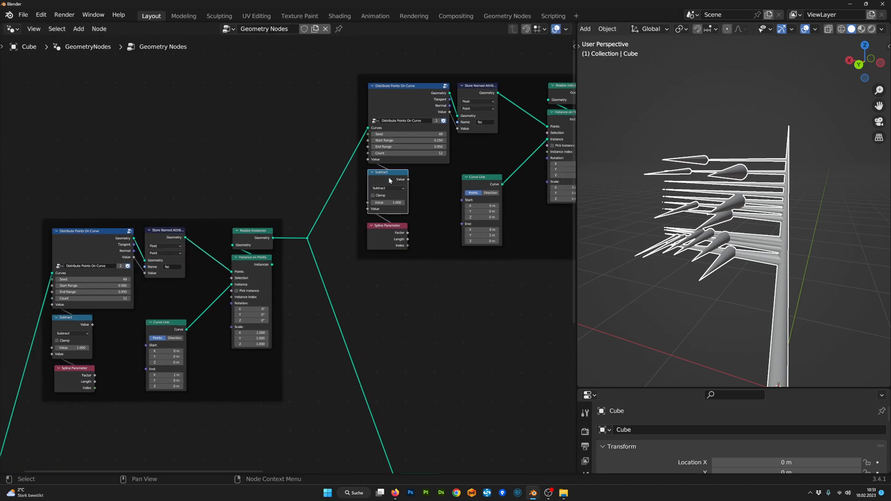
shift+click(385, 228)
drag(382, 180, 379, 233)
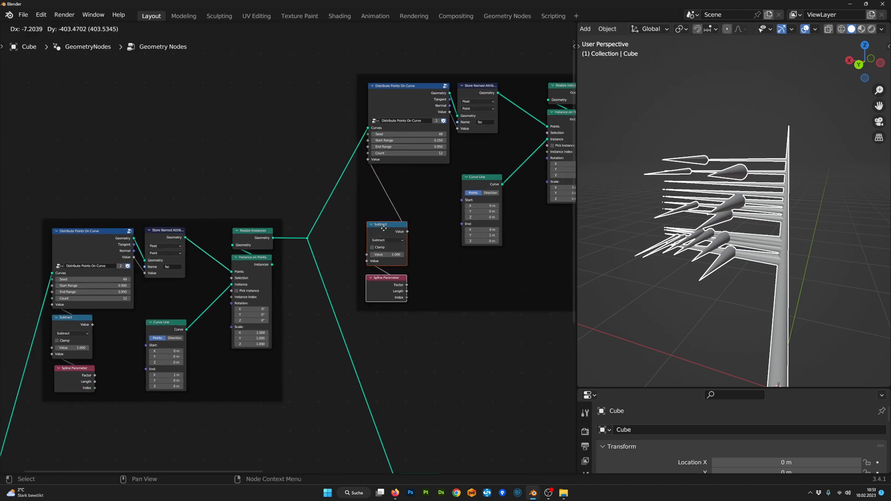
- Move the entire second branch frame further away from the first branch frame
scroll(446, 319, down, 3)
drag(447, 319, 230, 122)
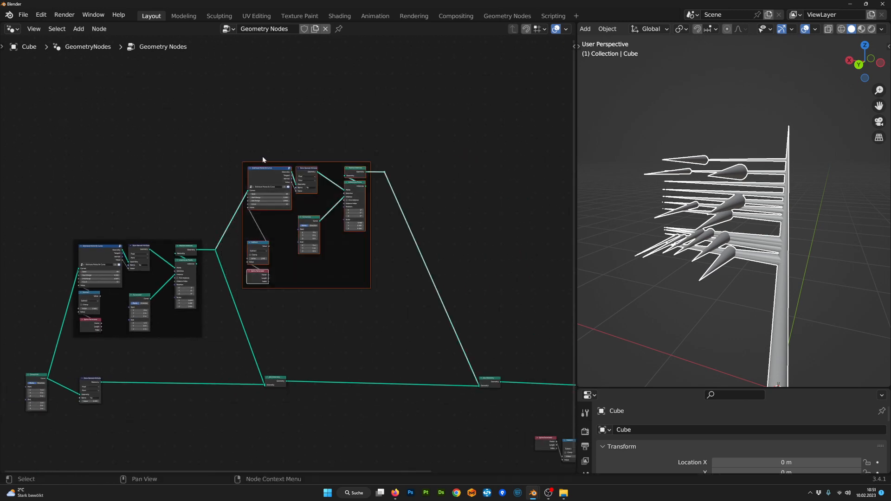
drag(266, 161, 344, 166)
scroll(344, 166, up, 3)
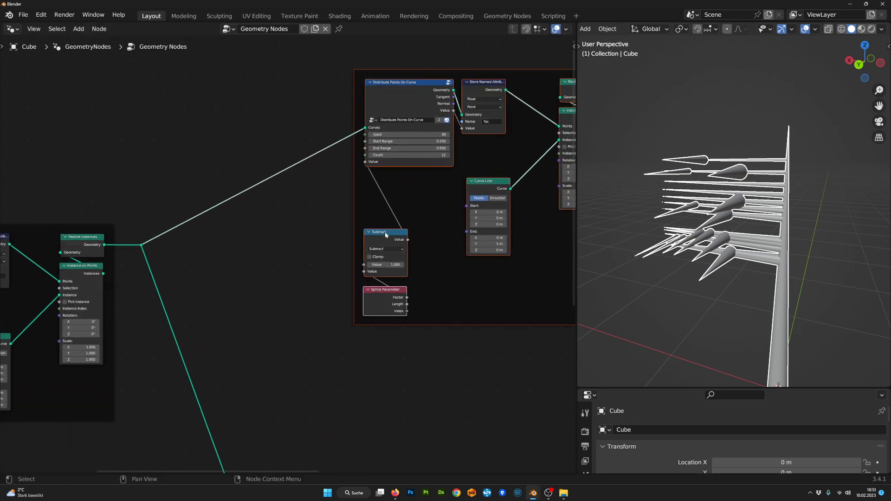
- Move the second frame's Subtract and Spline Parameter nodes away from Distribute Points On Curve, leaving room for extra nodes between them
mouse_move(385, 232)
mouse_down()
mouse_move(308, 232)
mouse_move(372, 234)
mouse_up()
click(372, 234)
shift+click(374, 295)
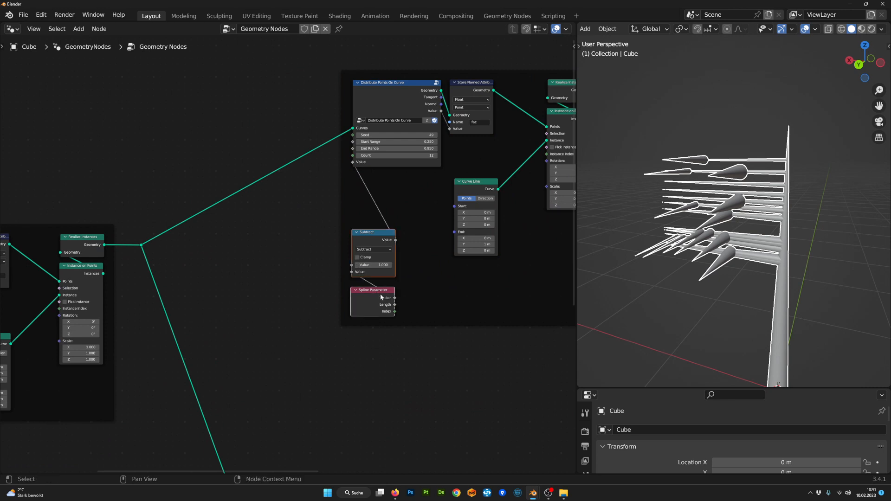
drag(379, 295, 293, 299)
- Add a Named Attribute node above the second frame's Subtract node and set its name to fac
key(Tab)
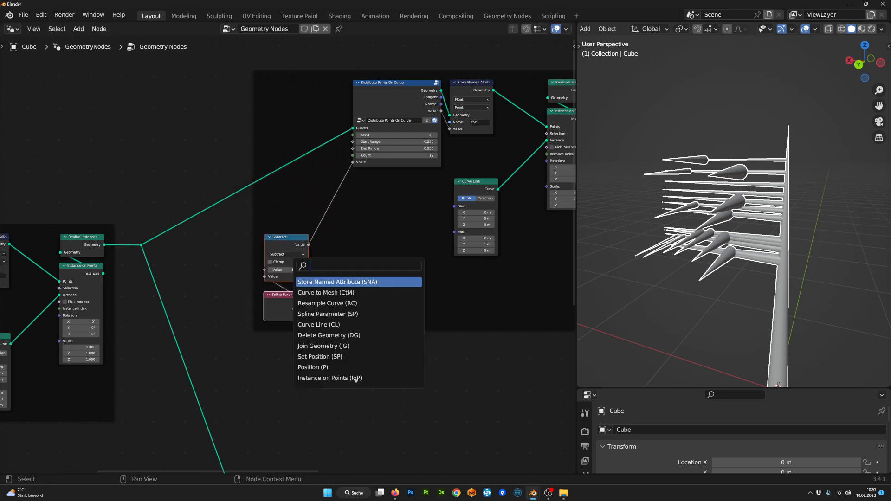
text(named)
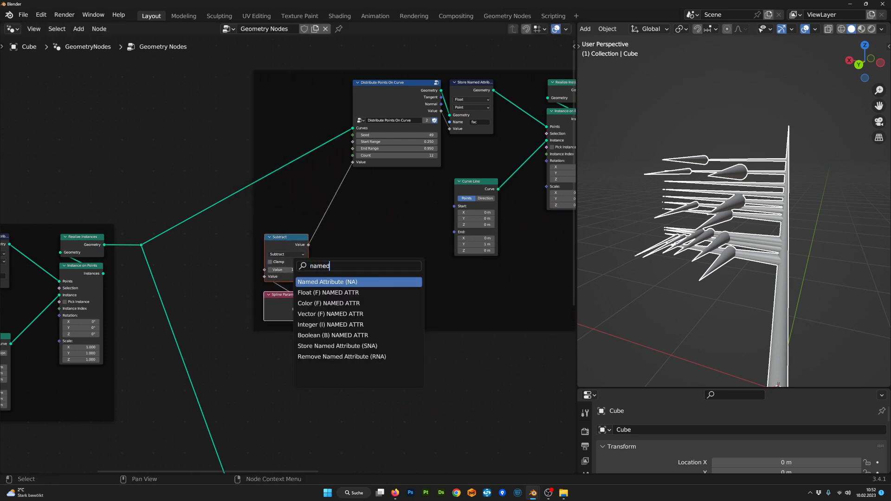
key(Return)
click(290, 223)
click(288, 225)
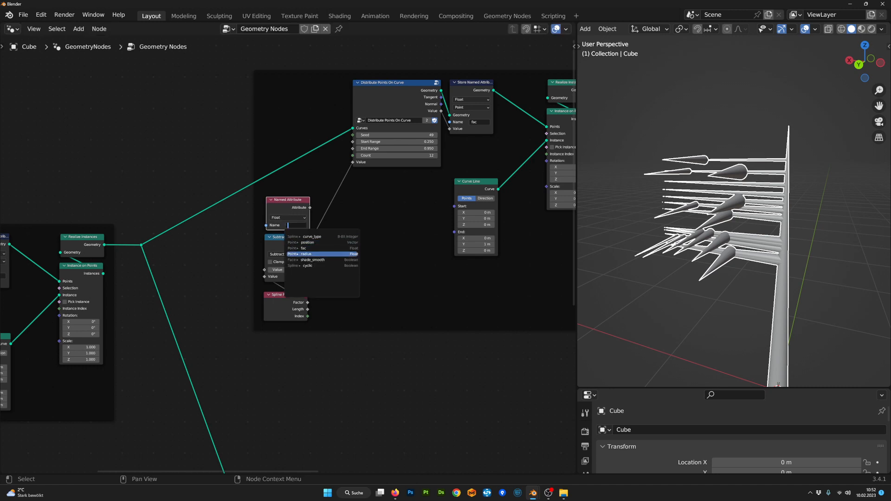
click(329, 248)
- Insert a Multiply node between Subtract and the Distribute Points On Curve Value input, and connect the fac attribute to its first value
scroll(278, 243, up, 1)
key(shift+a)
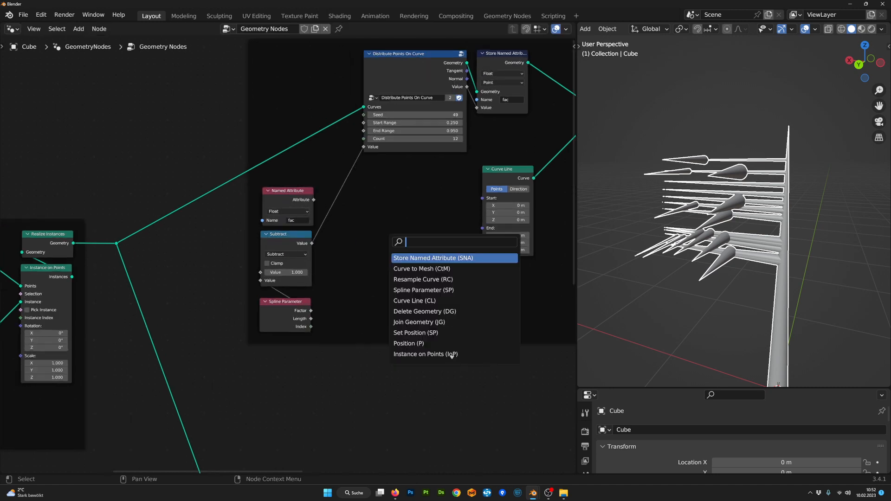
text(mul)
key(Return)
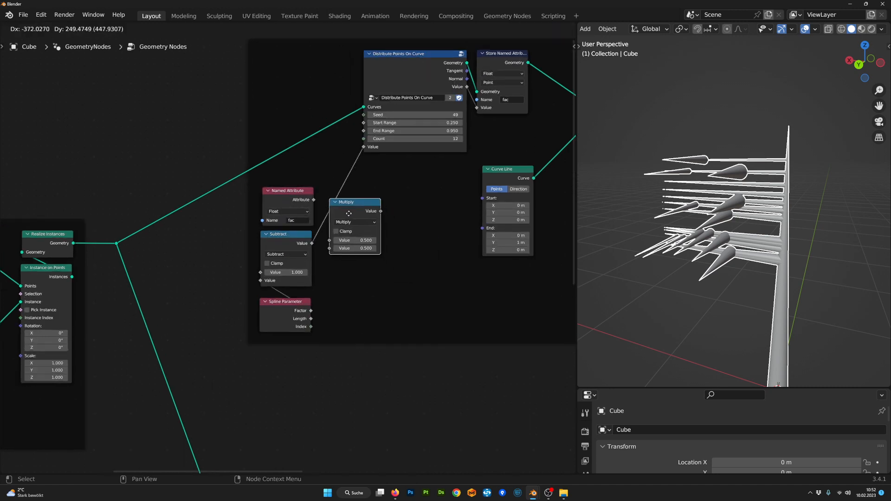
click(333, 210)
drag(314, 199, 329, 240)
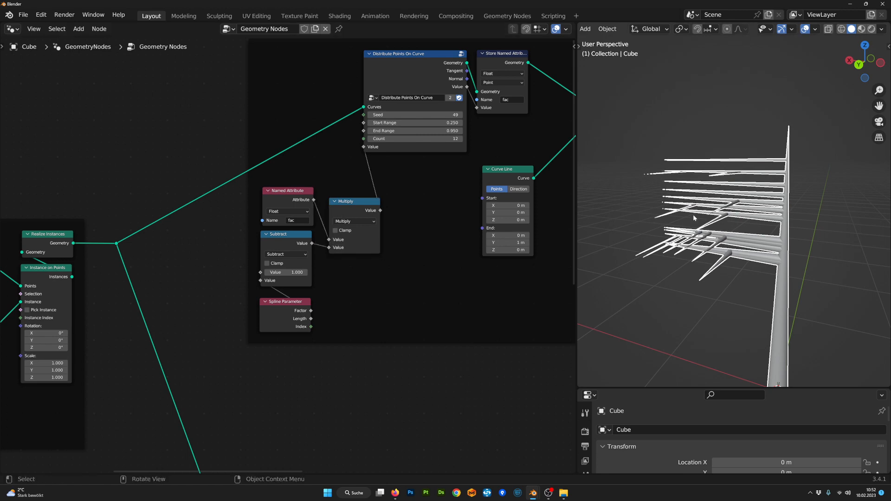
- Inspect the second-level branches' thickness and follow the fac attribute back to the trunk's Store Named Attribute node
middle_drag(694, 218, 621, 227)
scroll(277, 261, down, 2)
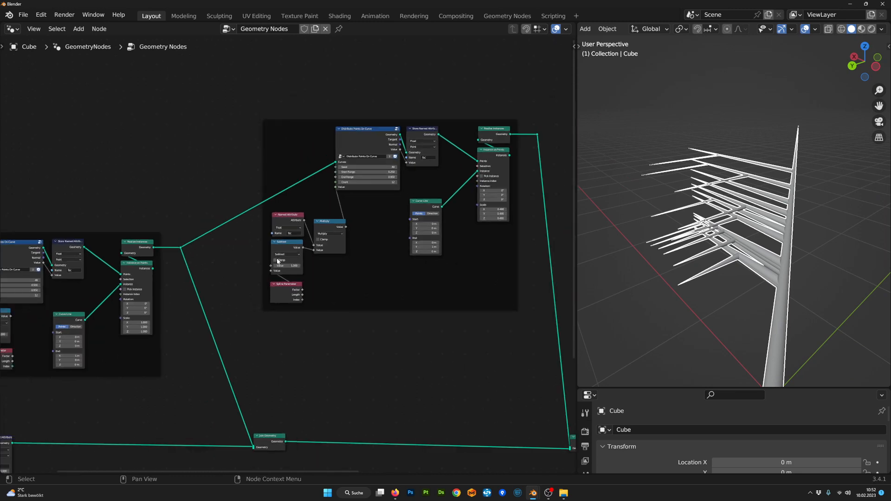
middle_drag(277, 261, 330, 261)
scroll(297, 255, up, 3)
middle_drag(161, 329, 351, 208)
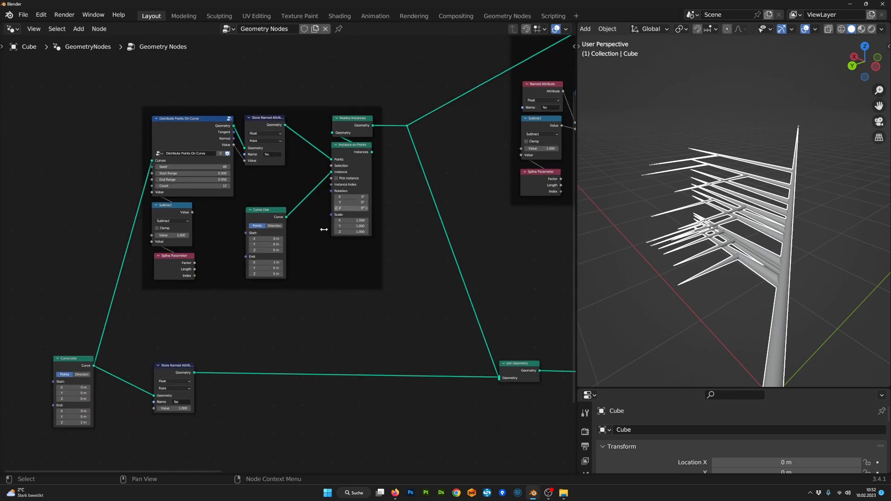
scroll(284, 249, down, 3)
middle_drag(193, 368, 254, 299)
drag(255, 297, 248, 293)
scroll(281, 313, up, 6)
middle_drag(277, 309, 361, 308)
drag(326, 250, 334, 255)
scroll(372, 312, up, 6)
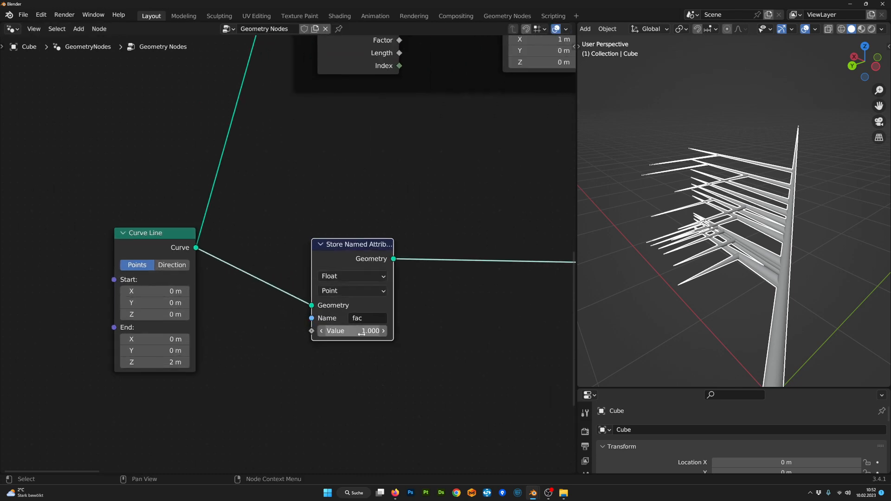
middle_drag(446, 42, 393, 324)
scroll(408, 199, down, 4)
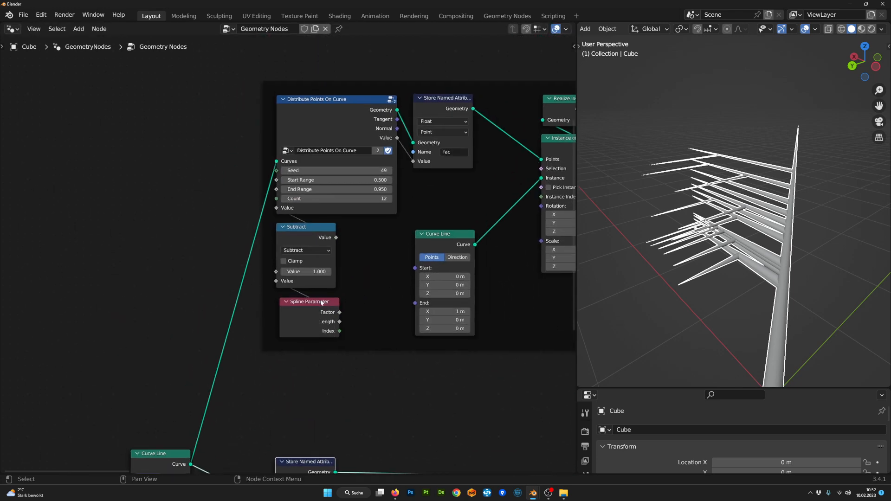
- Compare the first frame's Spline Parameter and Store Named Attribute nodes with the second frame's Named Attribute and Multiply setup
click(321, 302)
scroll(352, 298, down, 3)
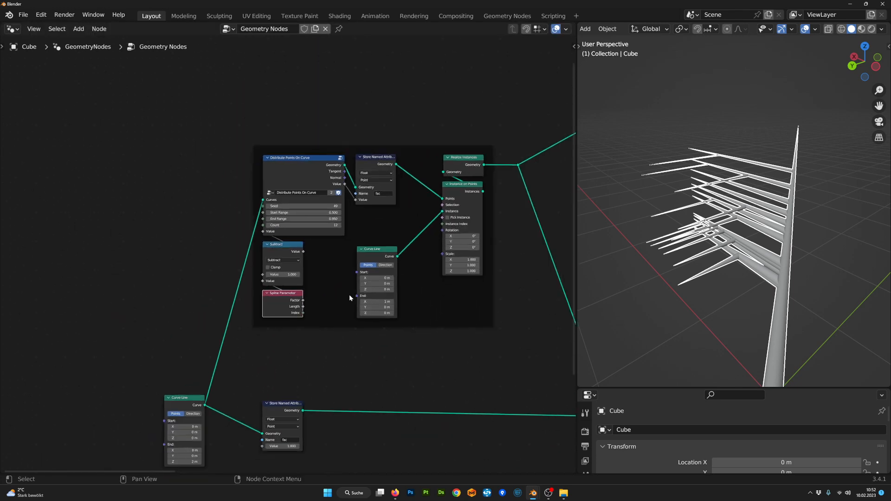
middle_drag(366, 276, 324, 273)
middle_drag(470, 211, 294, 258)
middle_drag(405, 222, 264, 293)
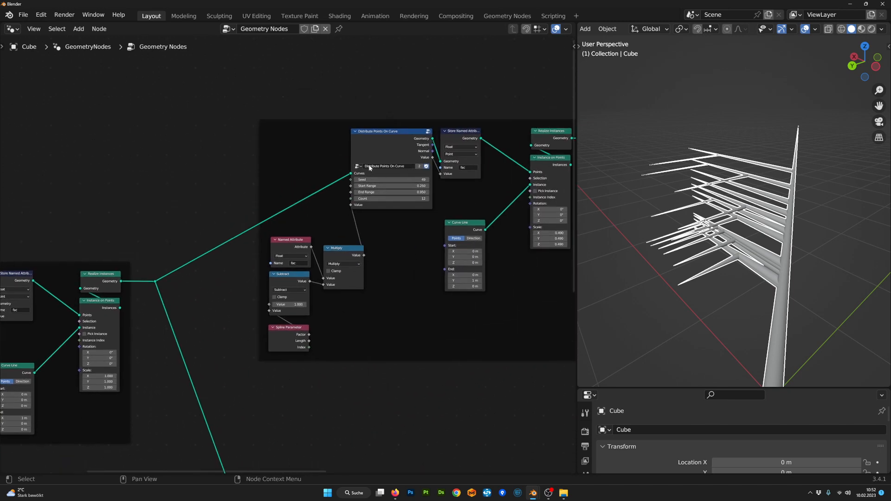
scroll(319, 254, up, 2)
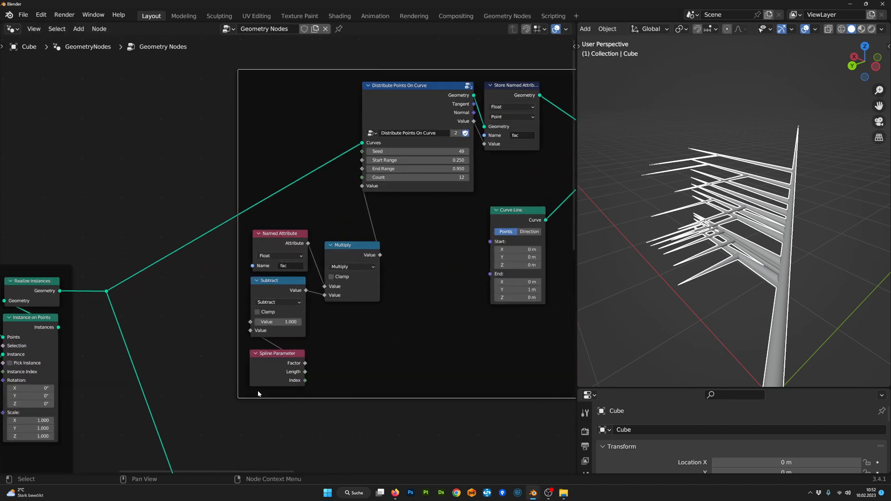
middle_drag(193, 381, 429, 293)
scroll(143, 209, up, 1)
middle_drag(140, 202, 161, 207)
scroll(162, 218, down, 2)
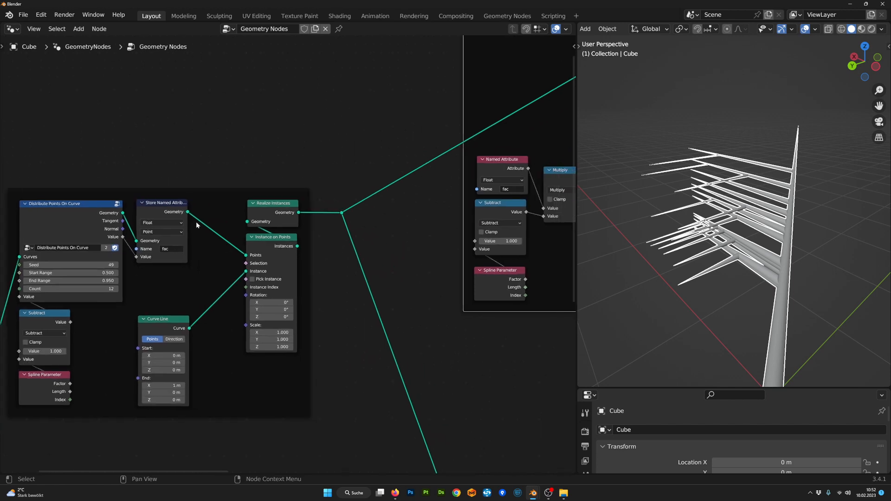
- Tidy the positions of the first frame's Store Named Attribute node and the second frame's Spline Parameter and Multiply nodes
drag(163, 204, 164, 207)
middle_drag(522, 210, 360, 260)
drag(339, 321, 339, 317)
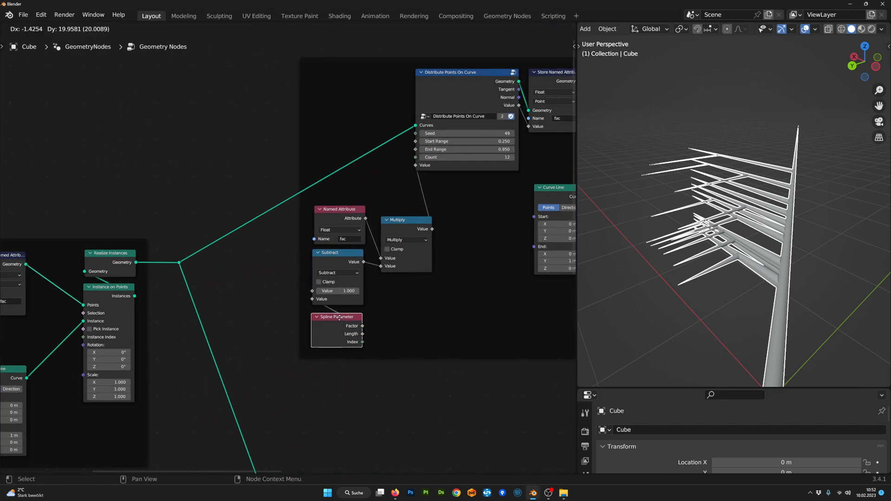
drag(409, 222, 403, 214)
- Review how both branch frames connect to the trunk curve and the Join Geometry nodes across the node tree
middle_drag(687, 260, 667, 260)
scroll(285, 255, down, 3)
middle_drag(182, 272, 358, 246)
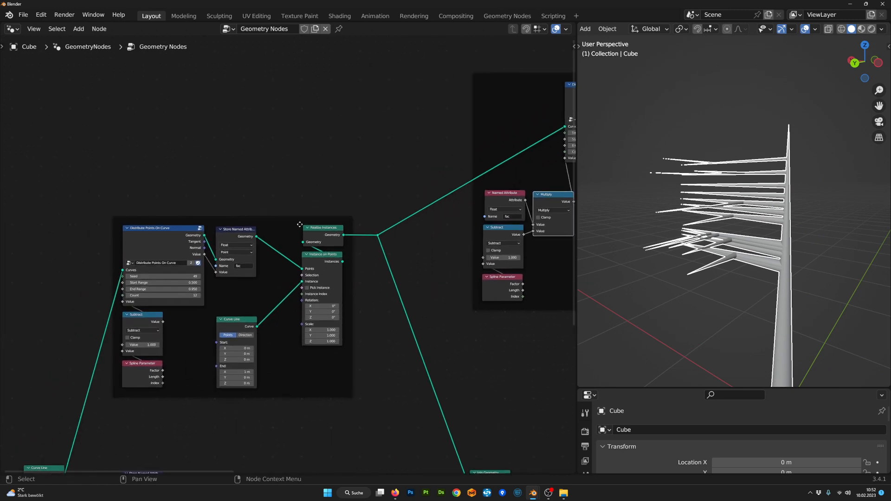
drag(299, 222, 301, 220)
scroll(411, 260, down, 3)
middle_drag(434, 251, 343, 260)
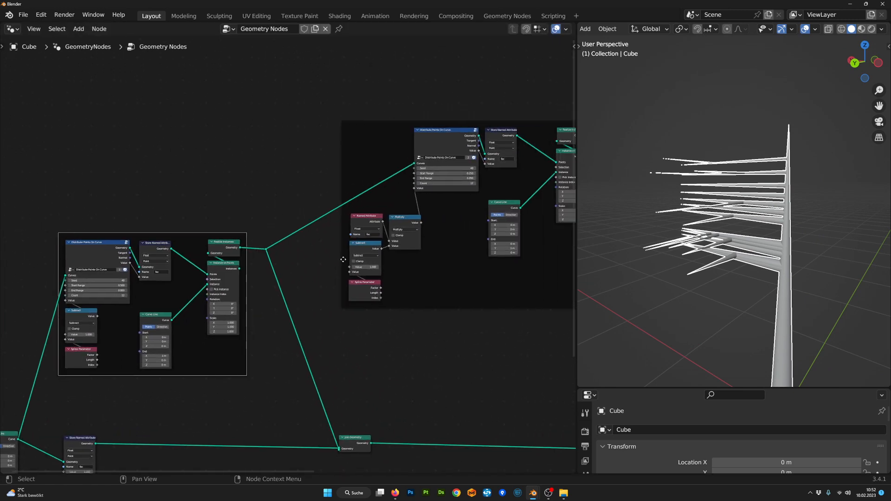
scroll(452, 313, down, 3)
middle_drag(466, 320, 387, 296)
scroll(430, 311, down, 2)
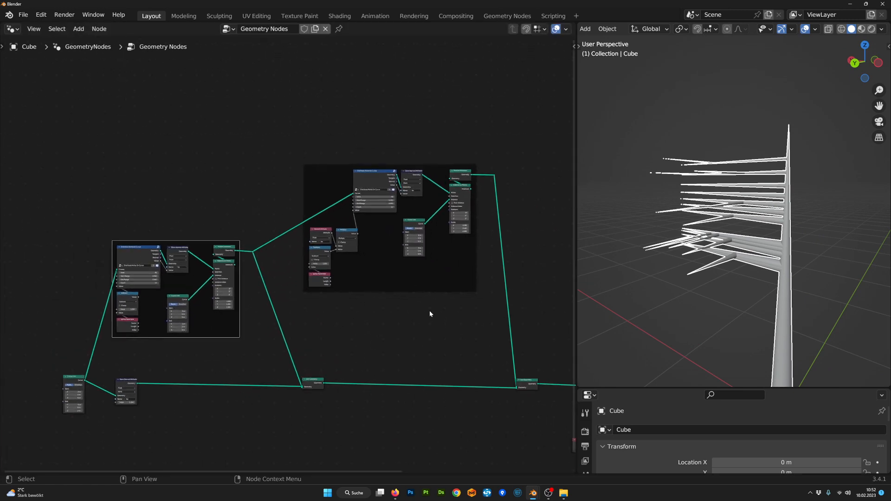
scroll(436, 320, down, 3)
middle_drag(453, 340, 302, 333)
scroll(209, 341, up, 9)
scroll(332, 355, down, 1)
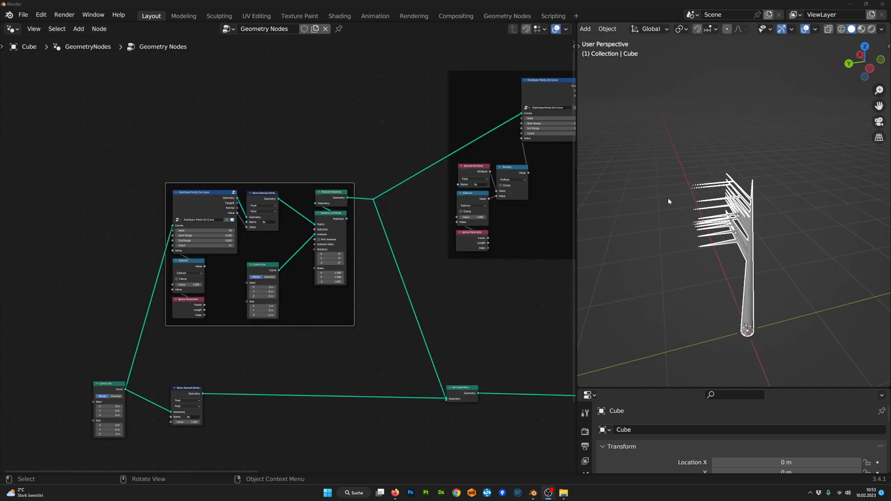
- Examine the whole tree model, including the trunk base, from several angles
middle_drag(667, 197, 722, 283)
scroll(369, 325, down, 2)
scroll(369, 324, up, 1)
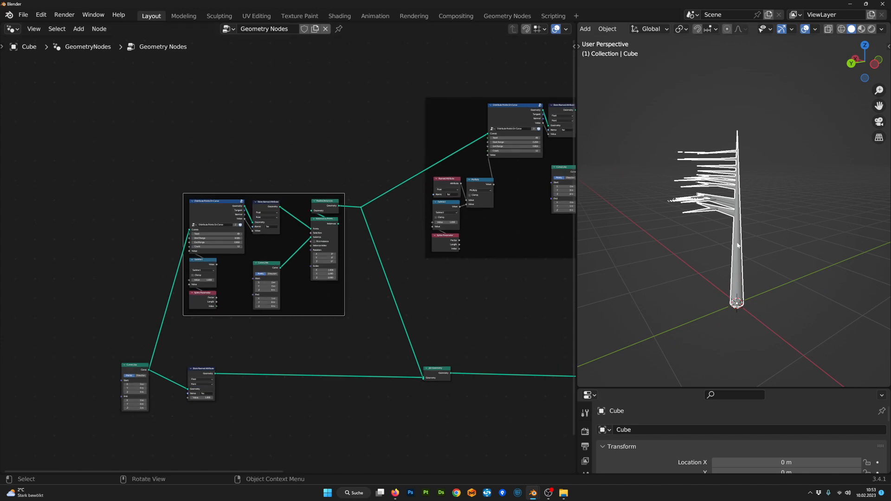
middle_drag(766, 232, 702, 262)
scroll(300, 364, up, 2)
scroll(300, 364, down, 1)
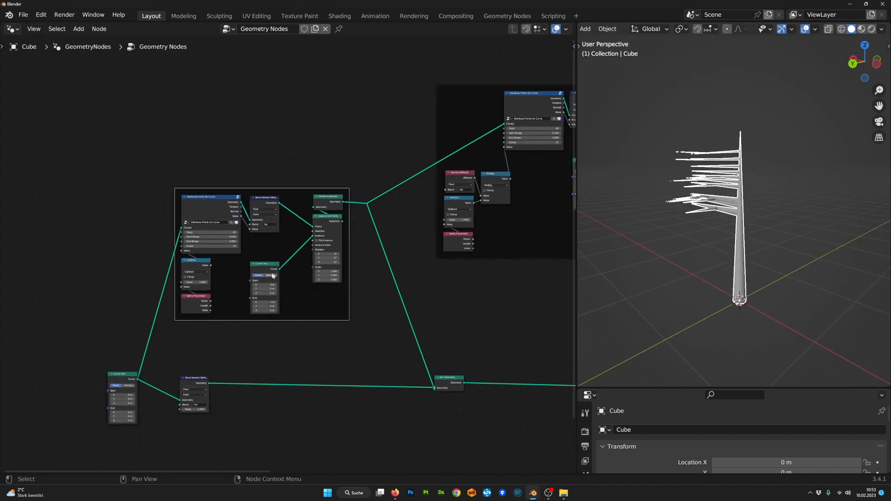
- Move the first frame's Curve Line up beneath Store Named Attribute, and try then undo a small Z rotation on Instance on Points
drag(271, 265, 269, 242)
scroll(322, 306, up, 5)
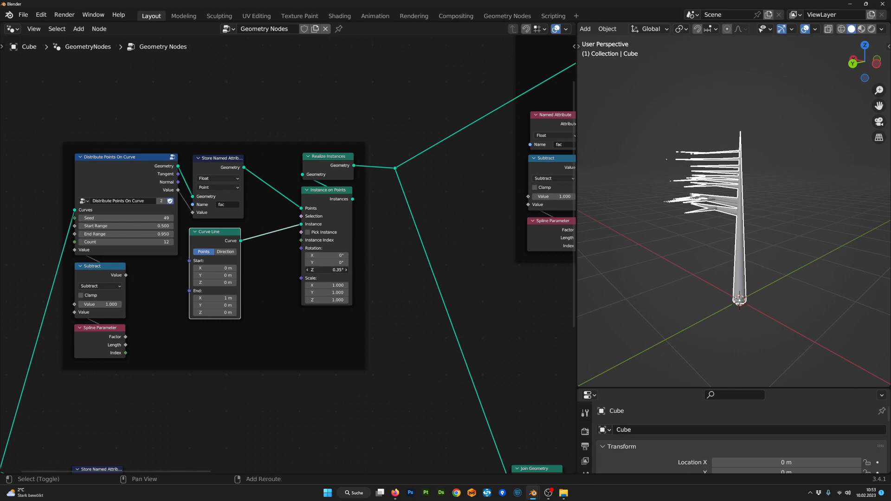
mouse_move(328, 269)
mouse_down()
mouse_move(300, 269)
mouse_move(364, 269)
mouse_move(336, 270)
mouse_up()
key(ctrl+z)
- Disconnect the second branch frame's output from its Join Geometry node and move the frame out of the way
scroll(387, 296, down, 9)
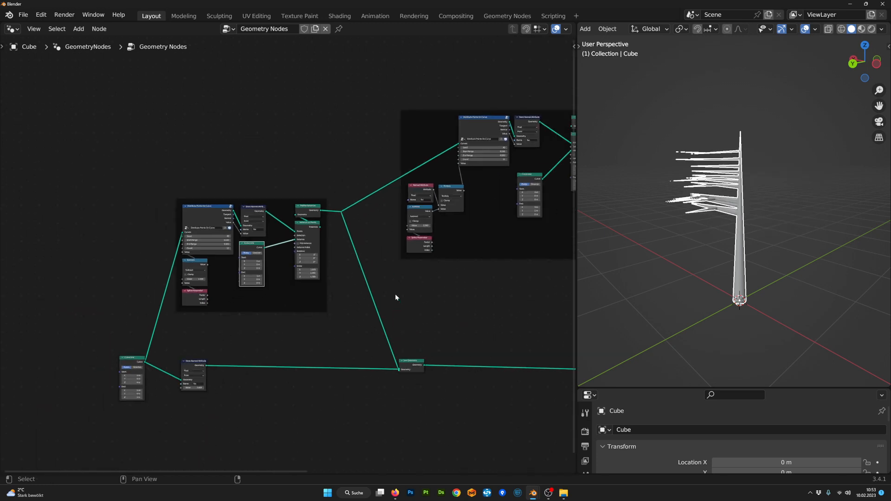
middle_drag(385, 293, 180, 334)
scroll(320, 297, down, 3)
scroll(223, 279, up, 2)
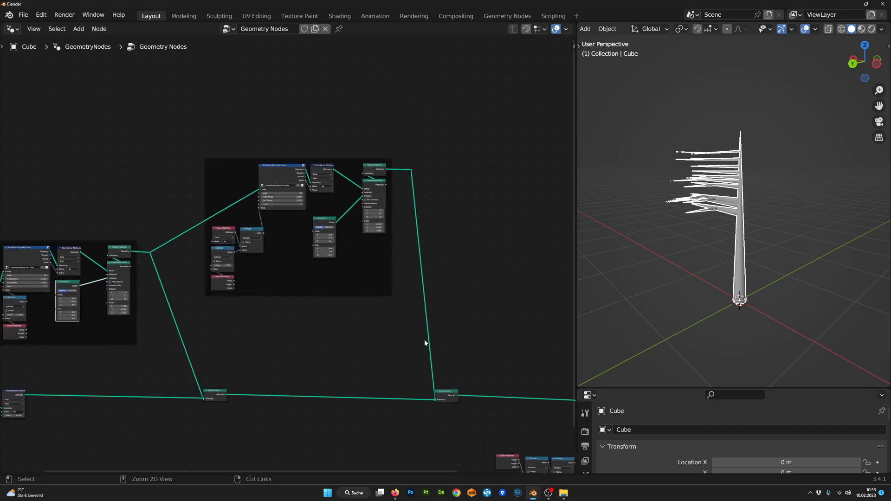
drag(445, 255, 402, 145)
key(x)
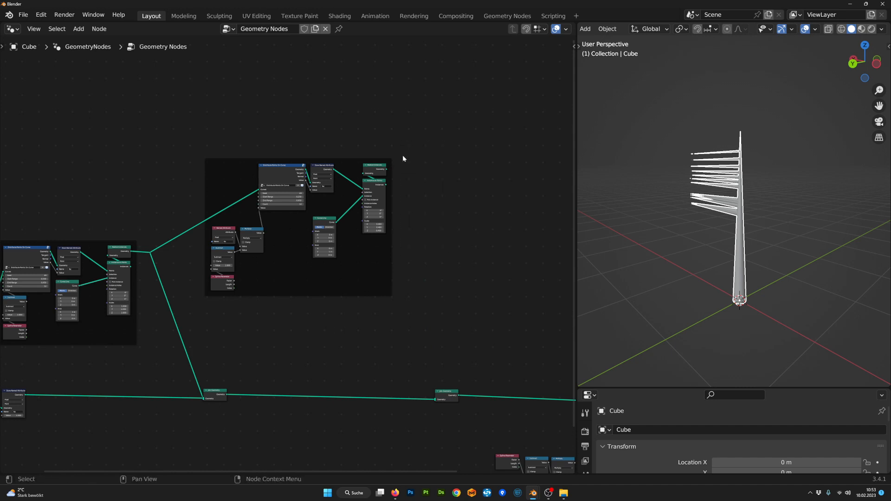
drag(302, 162, 478, 88)
- Remove the reroute point after the first frame's Realize Instances while keeping the connection to Join Geometry
scroll(248, 237, down, 1)
middle_drag(234, 238, 364, 225)
drag(329, 273, 279, 227)
key(ctrl+x)
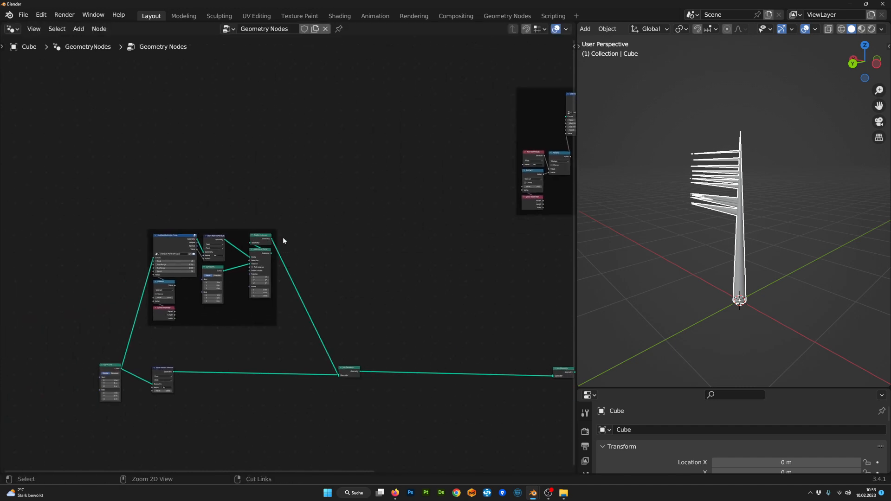
- Move the first frame's Realize Instances and Instance on Points nodes away from Curve Line and make room around Join Geometry
scroll(283, 240, up, 6)
middle_drag(273, 261, 329, 254)
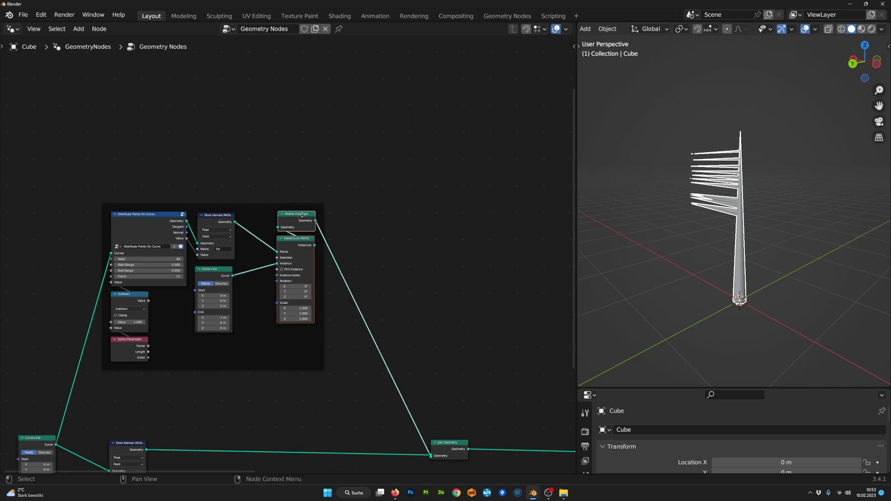
drag(302, 215, 415, 209)
middle_drag(470, 459, 394, 371)
scroll(399, 378, down, 1)
drag(404, 387, 479, 354)
scroll(303, 322, up, 4)
middle_drag(304, 322, 442, 387)
scroll(430, 296, up, 3)
middle_drag(430, 296, 326, 318)
scroll(402, 251, up, 1)
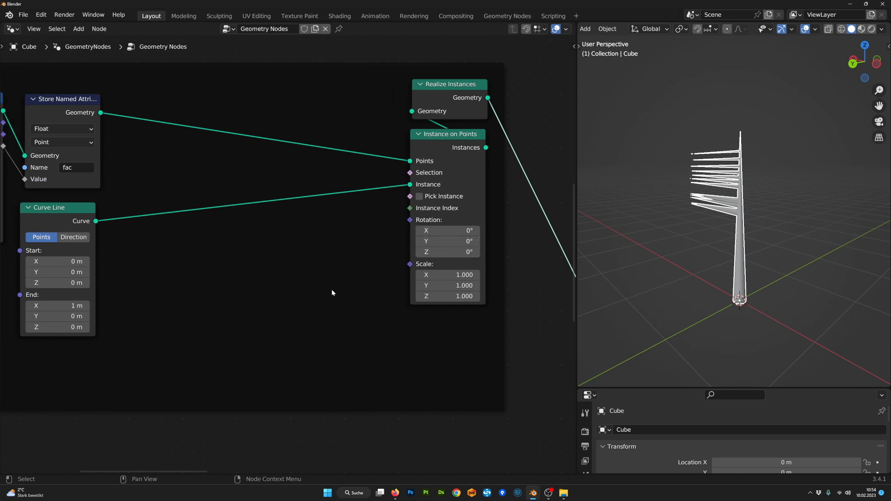
- Add a Random Value node between the first frame's Curve Line and Instance on Points nodes
key(shift+a)
text(rand)
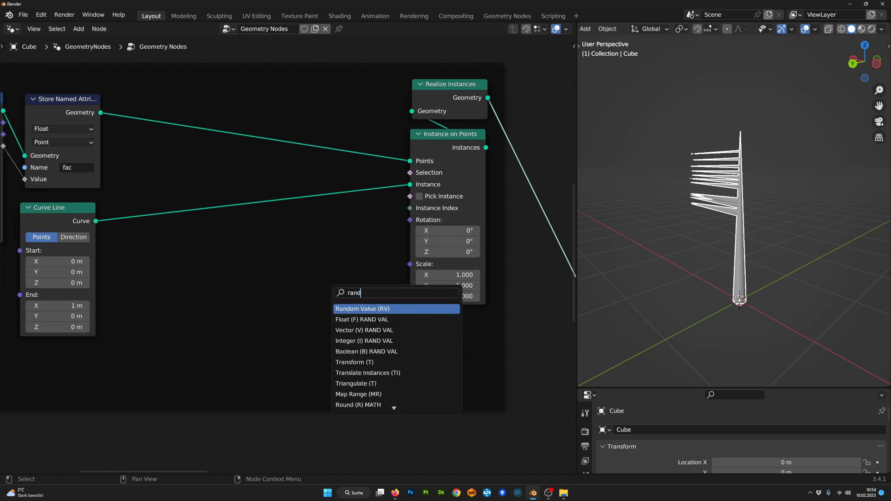
key(Return)
click(238, 266)
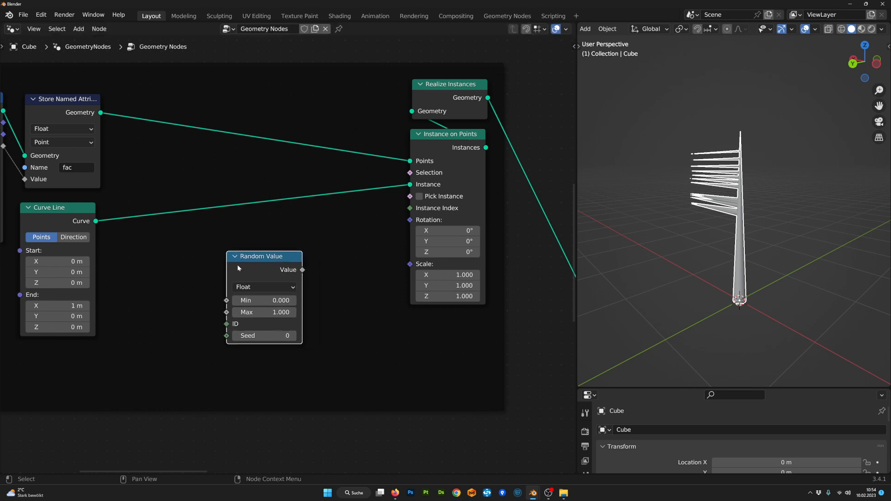
middle_drag(260, 266, 307, 267)
drag(307, 266, 296, 264)
- Add a Combine XYZ node and connect its vector output to the rotation input of the first frame's Instance on Points node
scroll(307, 264, down, 1)
middle_drag(375, 269, 362, 271)
key(shift+a)
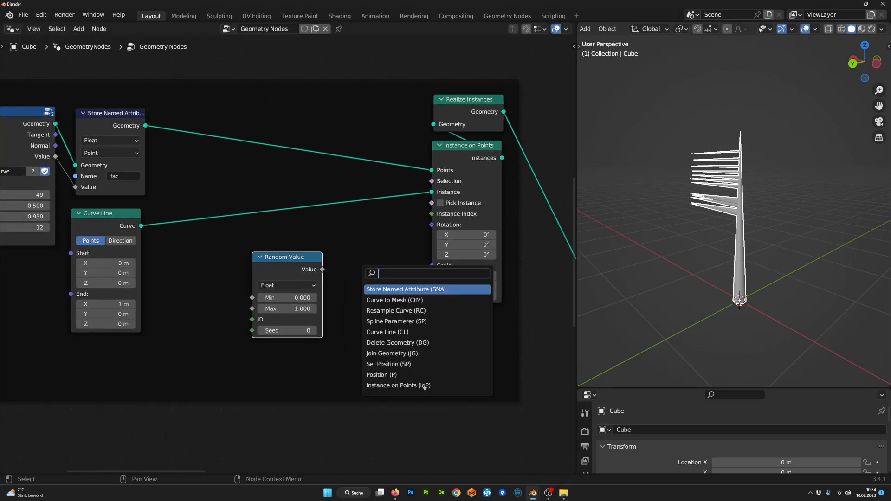
text(com)
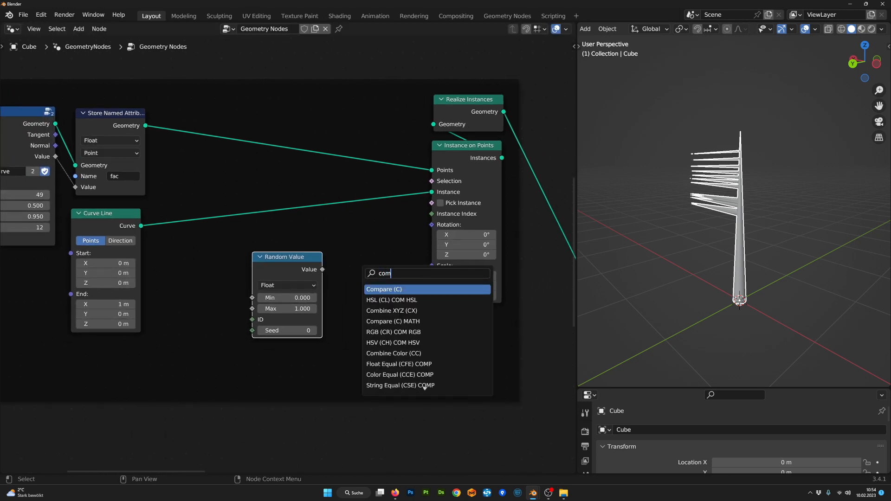
text(b)
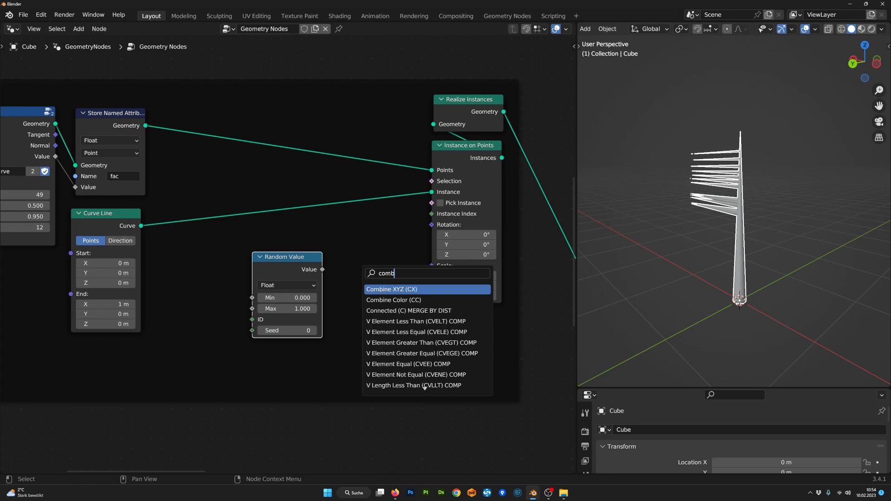
key(Return)
click(421, 240)
drag(431, 227, 432, 226)
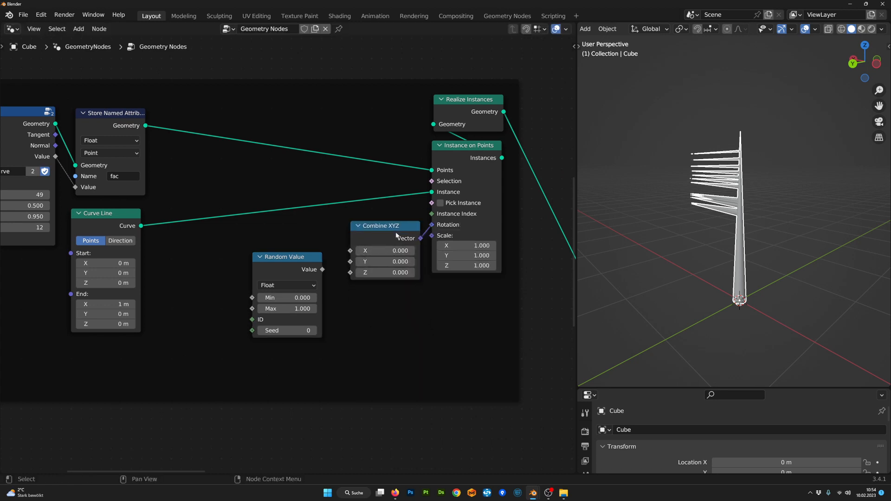
scroll(399, 278, up, 2)
mouse_move(406, 272)
mouse_down()
mouse_move(432, 272)
mouse_move(406, 278)
mouse_up()
right_click(406, 278)
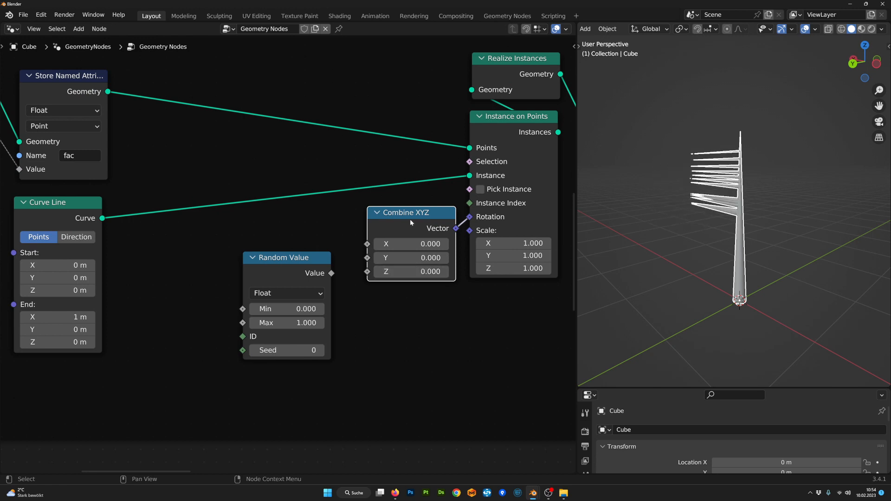
- Set the Random Value node's maximum to 6.283 and connect its output to the Combine XYZ node's Z input
drag(410, 222, 409, 217)
scroll(406, 225, down, 2)
middle_drag(412, 235, 428, 252)
scroll(407, 288, up, 2)
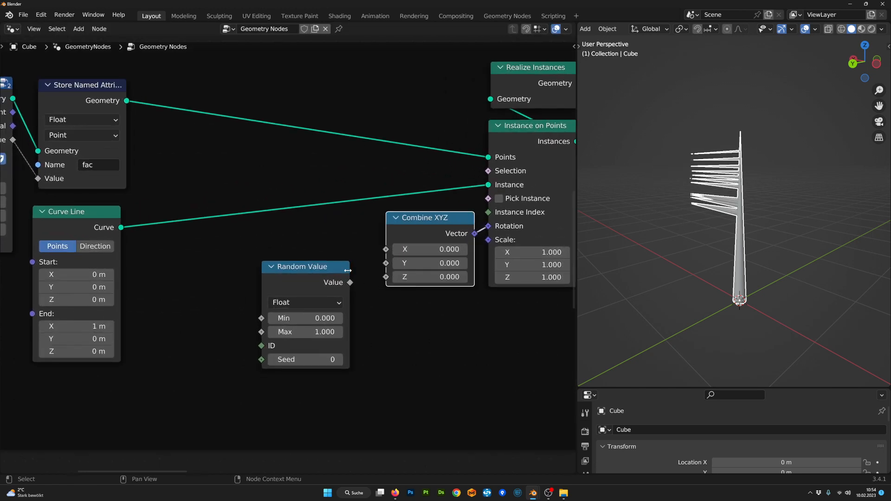
drag(322, 275, 308, 267)
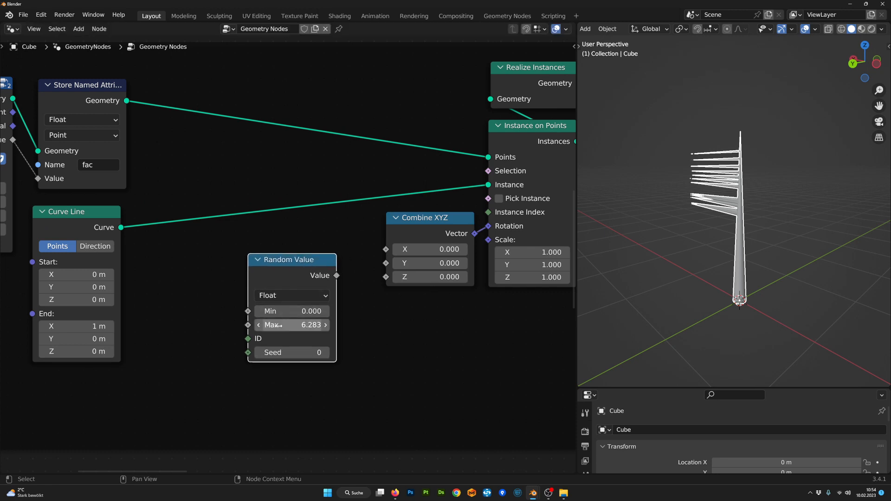
scroll(325, 325, up, 1)
drag(342, 285, 396, 280)
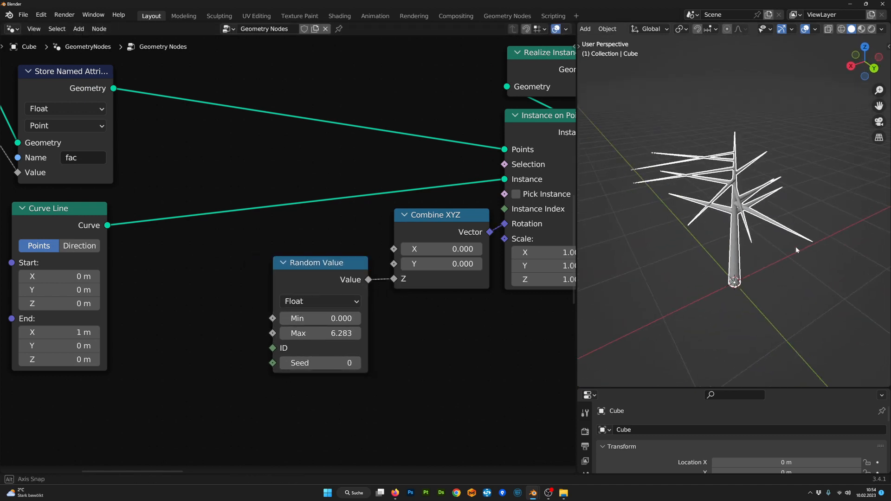
- Set the Random Value node's seed to 76 and inspect the branch directions around the trunk
drag(333, 367, 368, 366)
middle_drag(780, 297, 827, 257)
scroll(827, 257, down, 2)
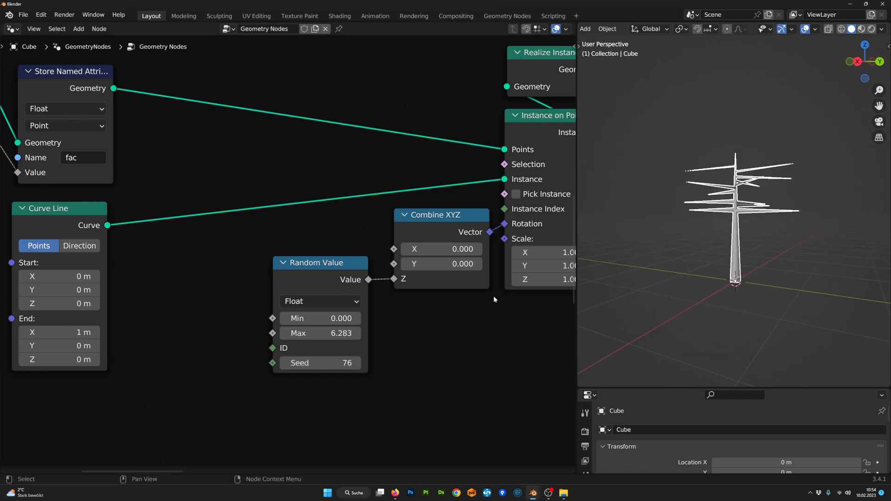
- Move the Random Value and Combine XYZ nodes down and away from Instance on Points to make room for another node
drag(345, 259, 358, 219)
scroll(357, 219, down, 3)
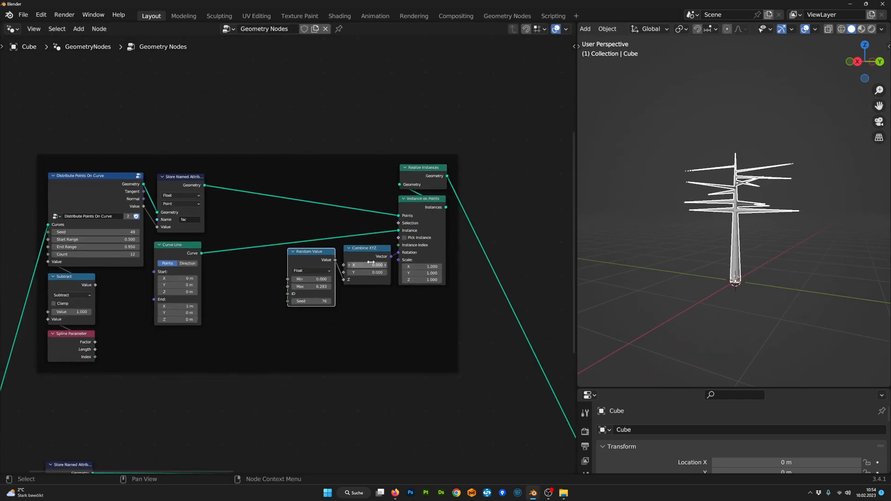
drag(375, 255, 326, 260)
scroll(343, 273, up, 4)
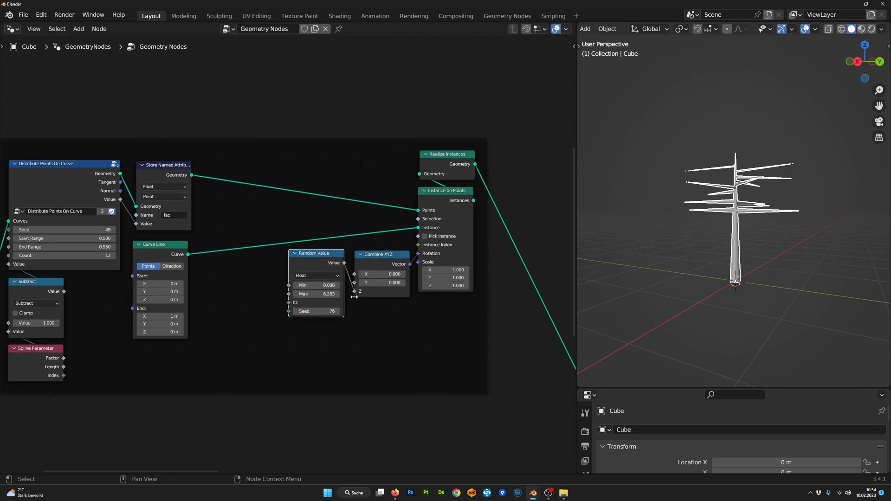
middle_drag(357, 279, 349, 287)
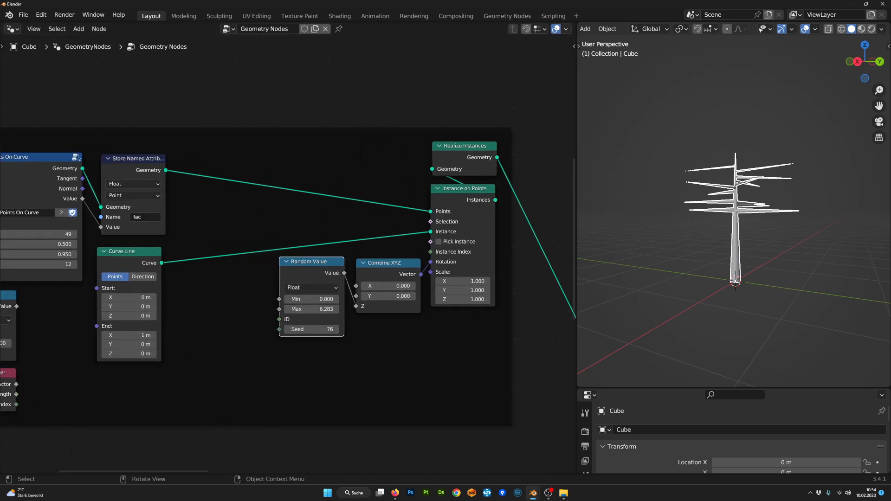
shift+click(374, 268)
drag(375, 269, 293, 324)
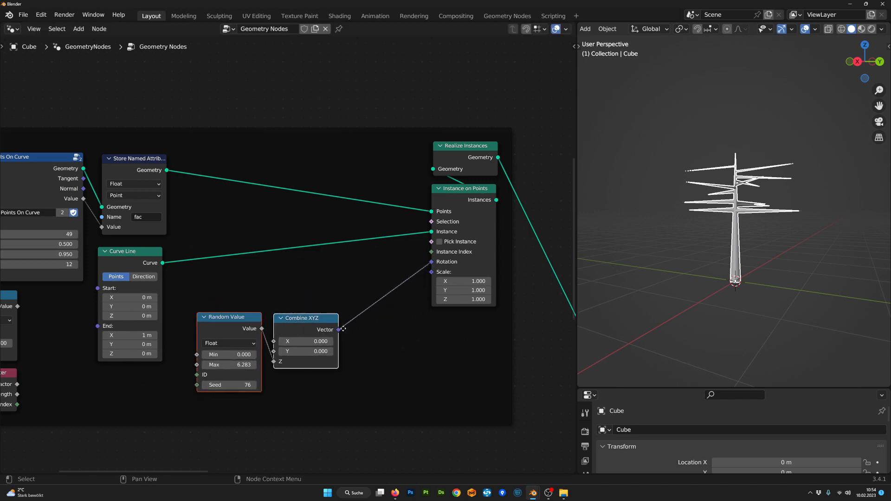
- Insert a Rotate Euler node on the link between Combine XYZ and the Instance on Points rotation
scroll(392, 331, up, 2)
middle_drag(343, 329, 385, 326)
key(Tab)
text(rot)
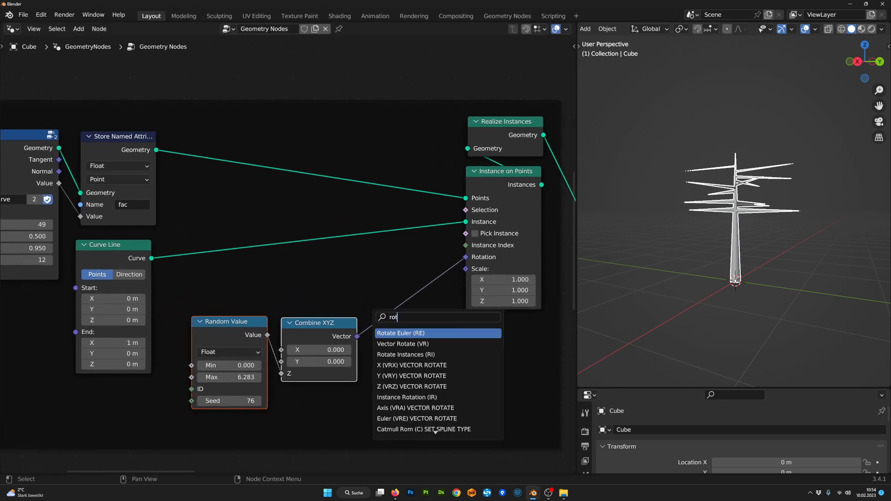
key(Return)
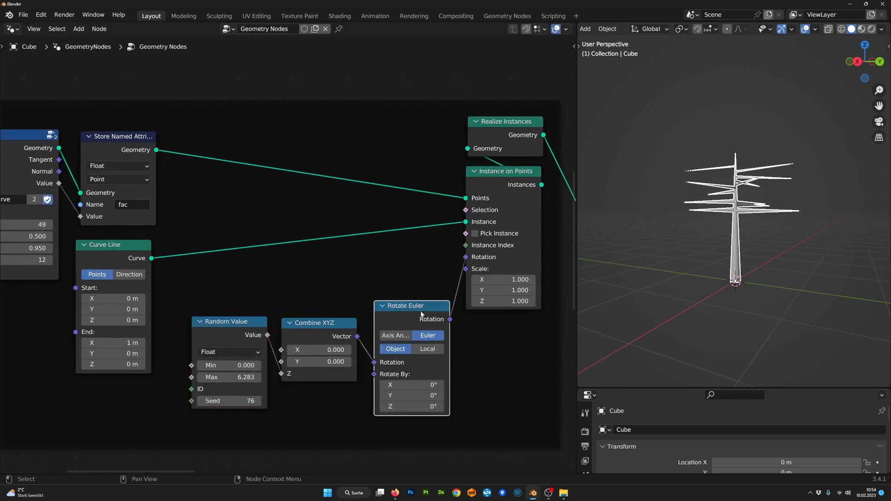
- Set the Rotate Euler node to local space and its Y rotation to -30.5° so the branches angle upward
click(423, 350)
drag(427, 398, 382, 398)
right_click(417, 399)
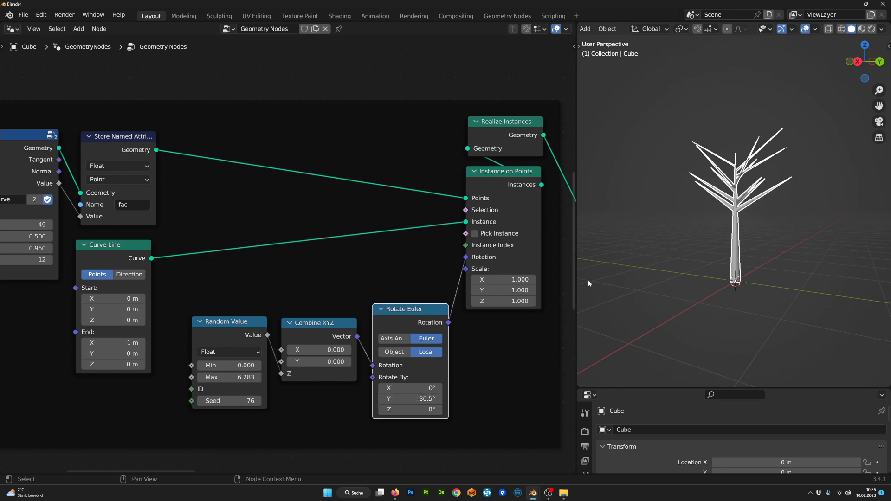
middle_drag(588, 279, 681, 235)
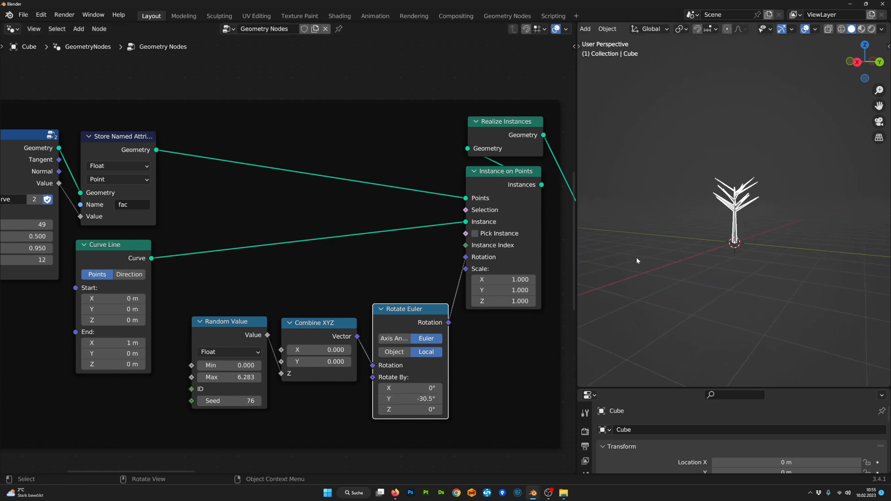
scroll(297, 256, up, 3)
- Align the Random Value, Combine XYZ and Rotate Euler nodes in a tidy row
drag(418, 328, 415, 340)
scroll(304, 269, down, 4)
middle_drag(200, 279, 316, 282)
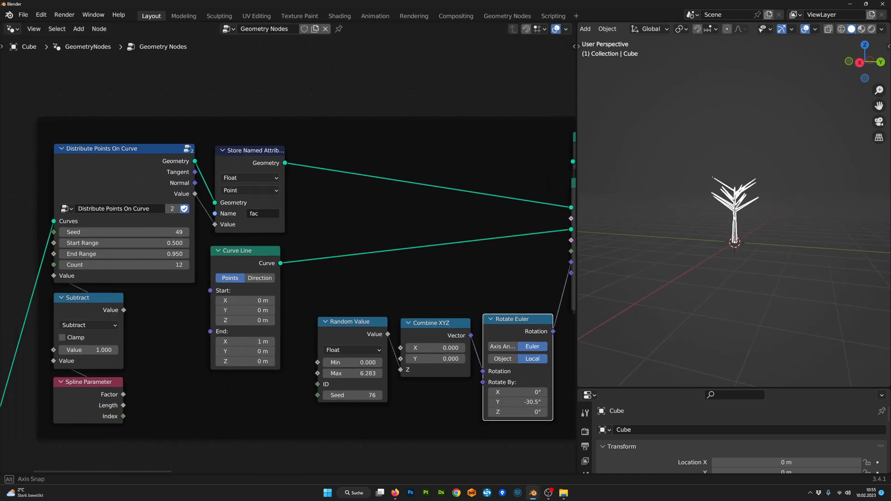
scroll(734, 240, up, 5)
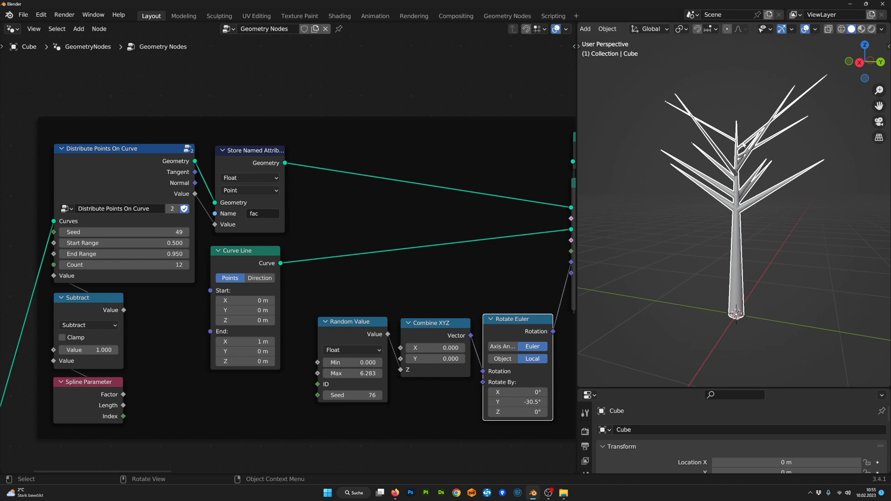
scroll(553, 316, down, 1)
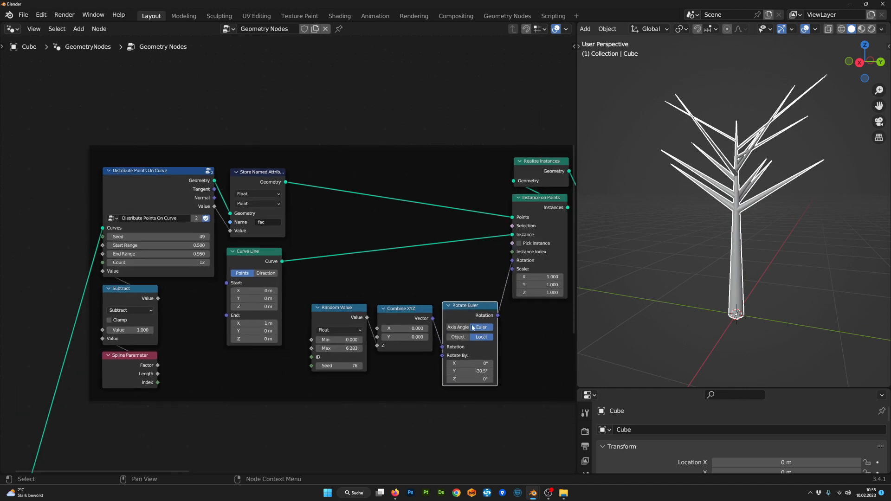
drag(391, 306, 352, 308)
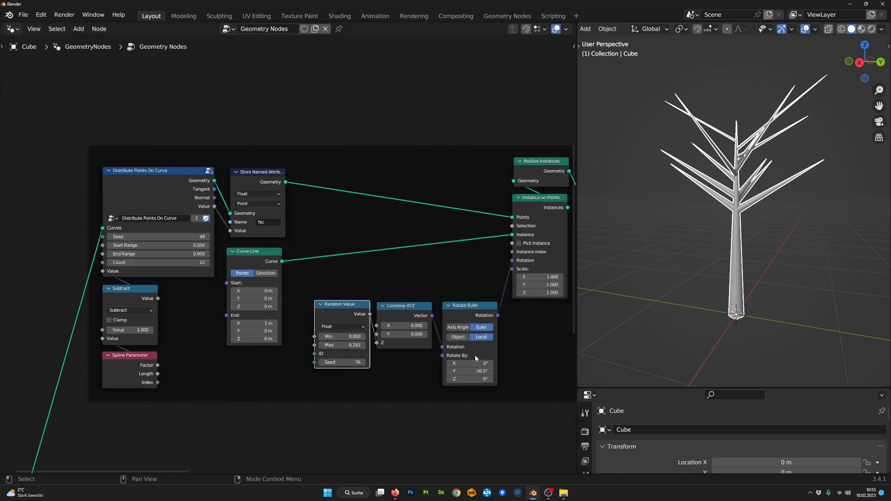
drag(480, 311, 483, 309)
middle_drag(481, 309, 469, 298)
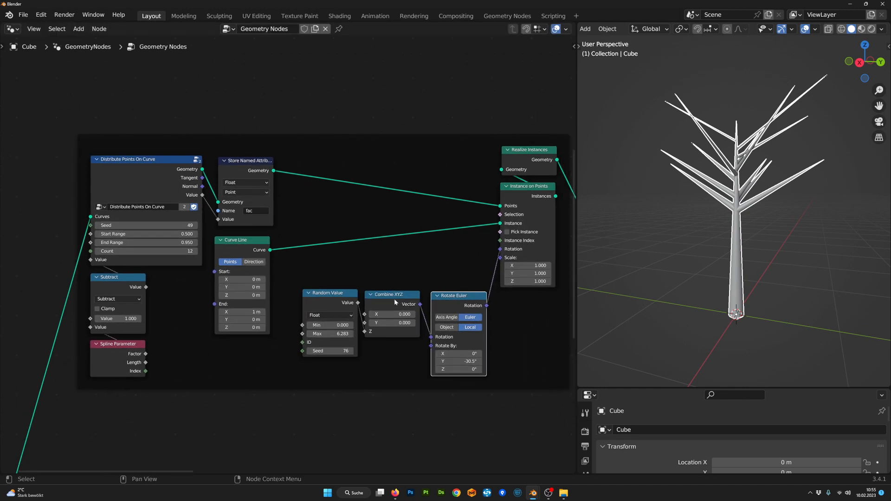
- Duplicate the Combine XYZ node and place the copy directly below the original
click(396, 302)
middle_drag(397, 308, 399, 273)
key(shift+d)
key(y)
click(398, 348)
scroll(432, 360, up, 4)
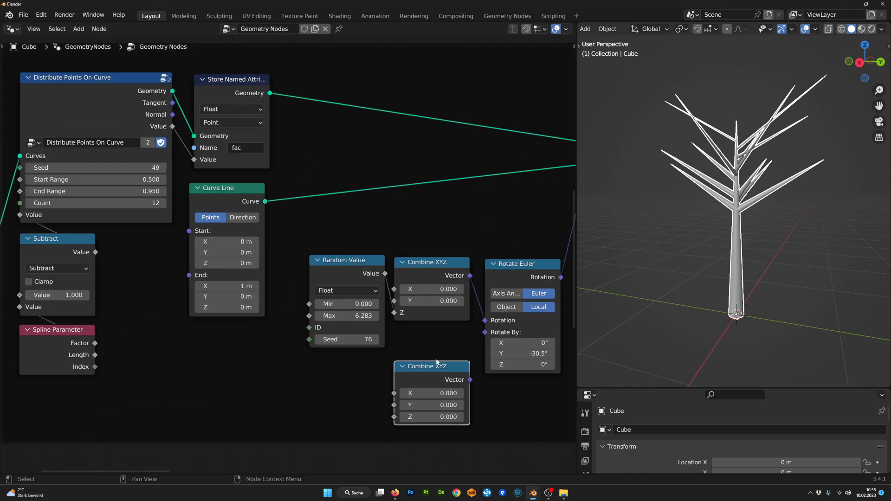
drag(436, 364, 436, 356)
- Connect the lower Combine XYZ node's vector output to the Rotate By input of Rotate Euler
scroll(470, 375, up, 1)
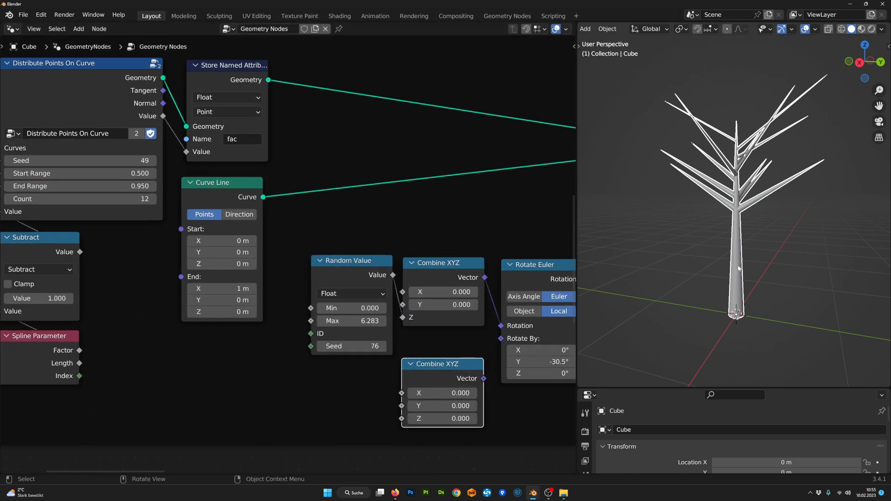
middle_drag(738, 269, 754, 268)
scroll(755, 268, down, 1)
middle_drag(477, 365, 460, 343)
drag(443, 355, 440, 360)
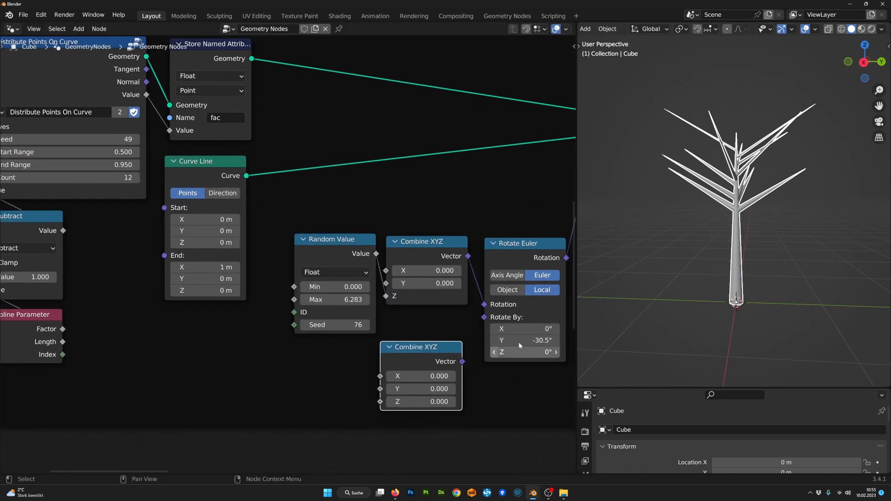
drag(487, 321, 486, 320)
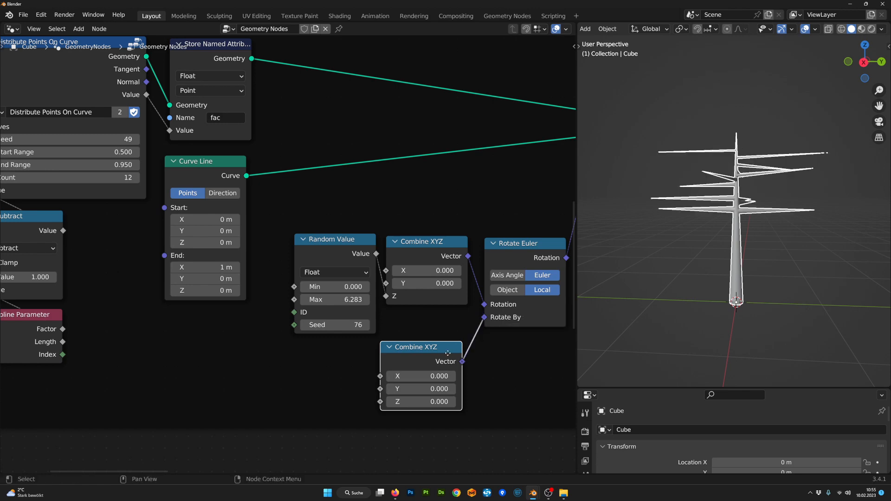
- Set the lower Combine XYZ node's Y value to -0.470
drag(445, 349, 449, 338)
scroll(448, 345, up, 2)
middle_drag(451, 394, 458, 365)
drag(457, 369, 436, 369)
middle_drag(391, 392, 388, 336)
- Add a math Add node below the Random Value node and set its second value to 0
scroll(387, 335, down, 2)
key(shift+a)
click(360, 360)
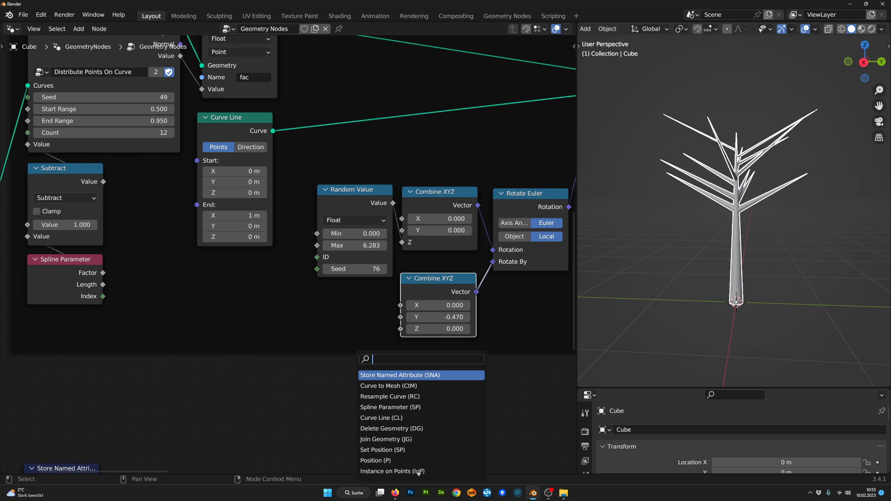
text(a)
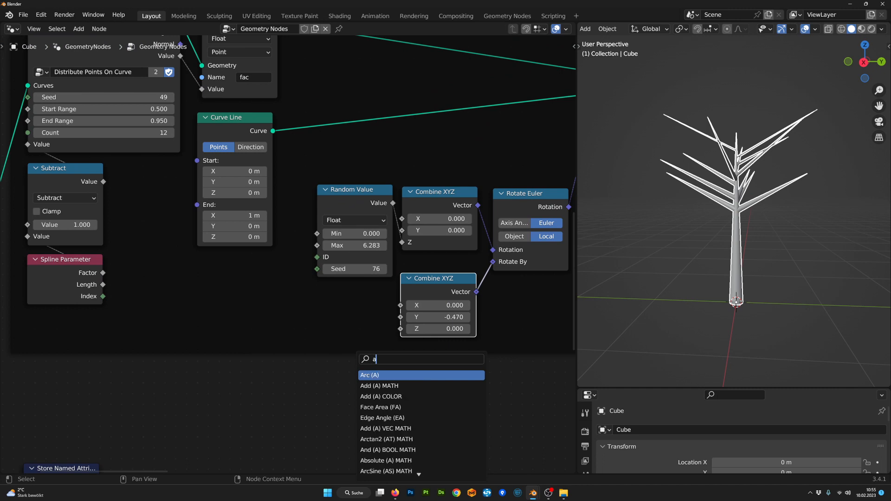
text(dd)
key(Return)
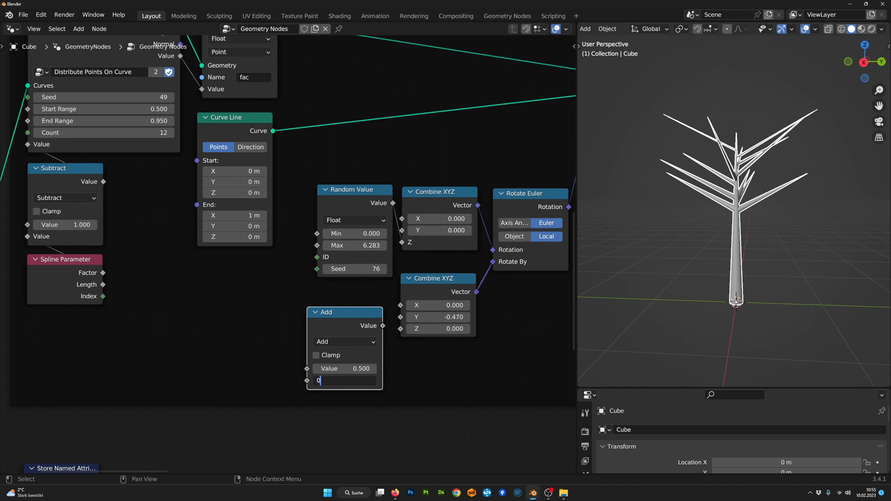
- Connect the Add node to the lower Combine XYZ node's Y input and set its first value to -0.560
scroll(348, 380, up, 2)
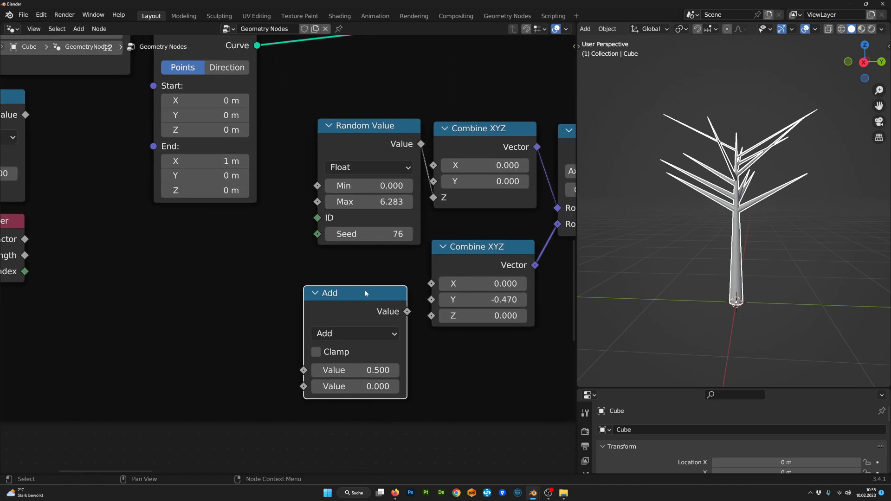
click(365, 291)
drag(431, 299, 431, 300)
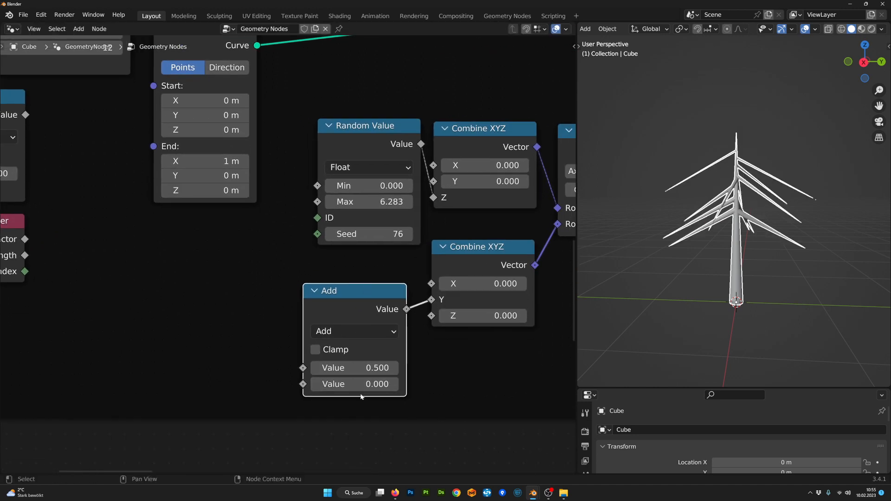
mouse_move(354, 367)
mouse_down()
mouse_move(285, 368)
mouse_move(403, 368)
mouse_move(365, 371)
mouse_up()
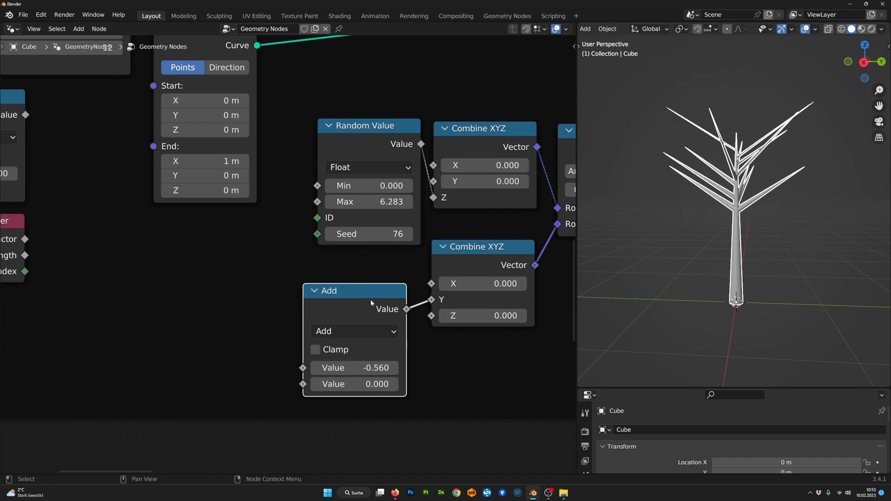
- Move the rotation nodes, Instance on Points and Realize Instances horizontally away from Curve Line to free space inside the first frame
drag(370, 299, 383, 285)
scroll(386, 285, down, 7)
middle_drag(381, 330, 311, 322)
scroll(416, 331, down, 3)
scroll(390, 318, down, 2)
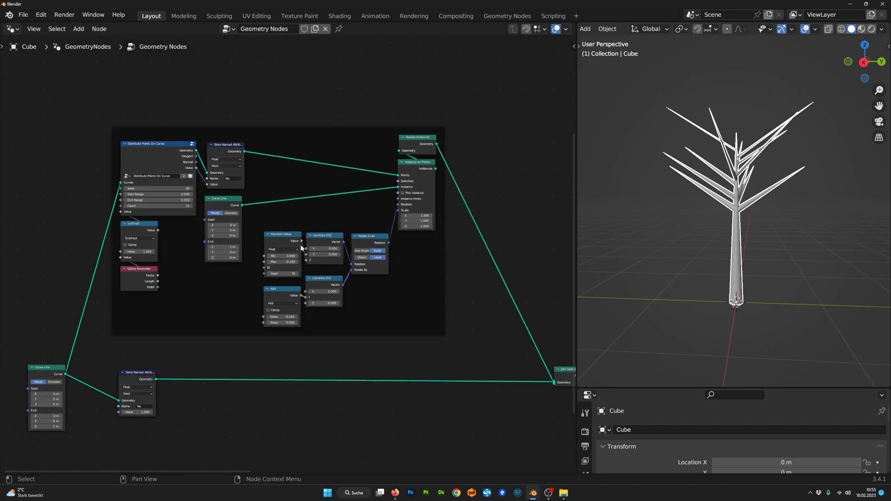
drag(445, 90, 293, 325)
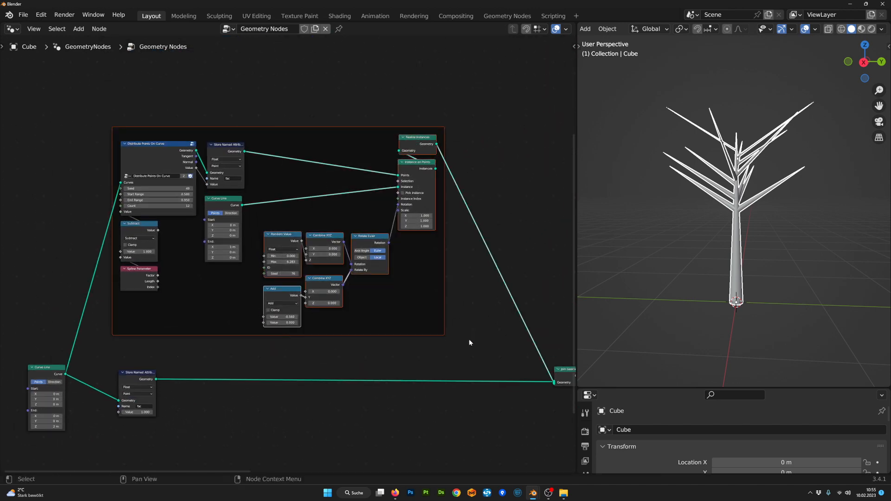
shift+click(424, 310)
scroll(423, 310, down, 3)
key(g)
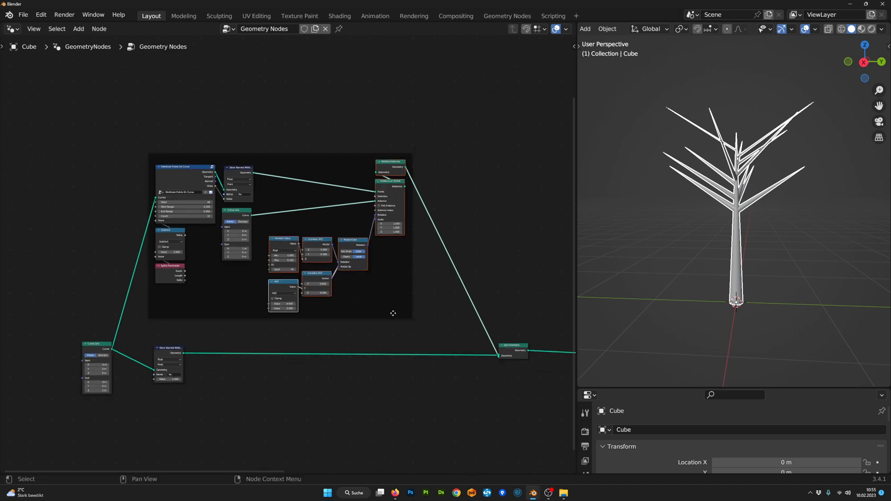
key(x)
click(472, 311)
- Duplicate the Random Value node into the space before the Add node and set its range from -1 to 1
scroll(310, 344, up, 9)
middle_drag(311, 344, 266, 319)
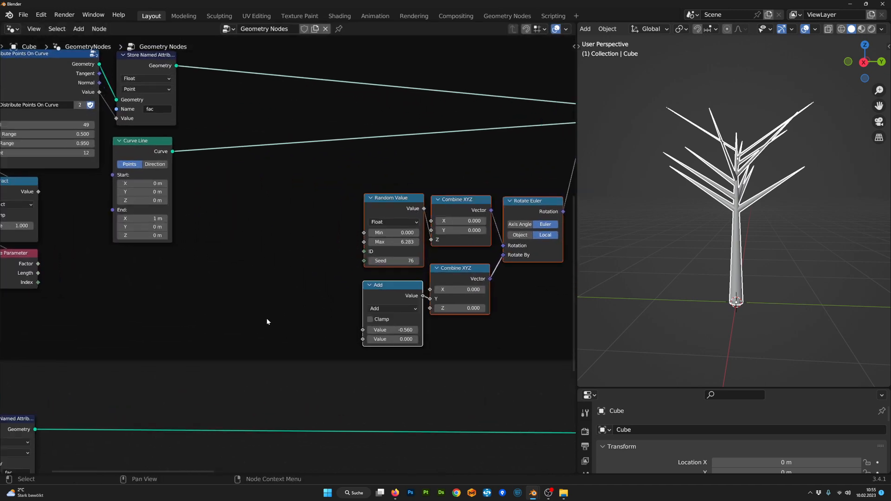
scroll(267, 318, up, 1)
key(Tab)
key(Escape)
click(399, 196)
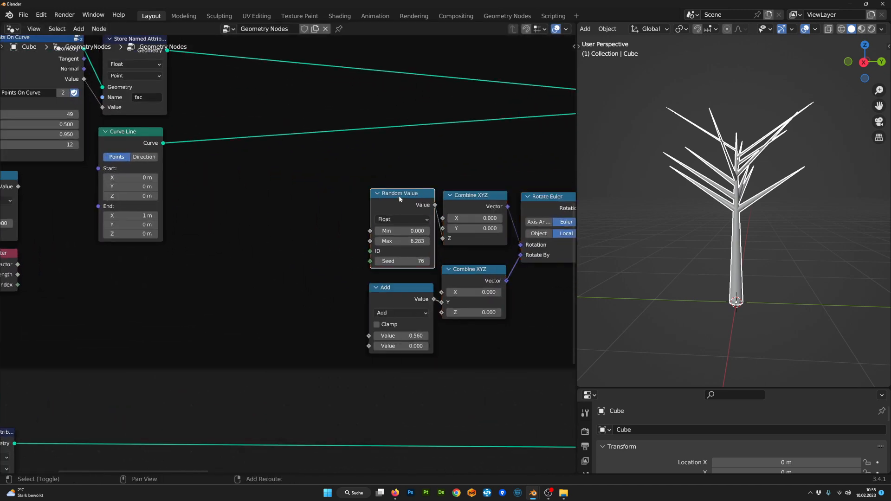
key(shift+d)
click(262, 250)
scroll(270, 295, up, 4)
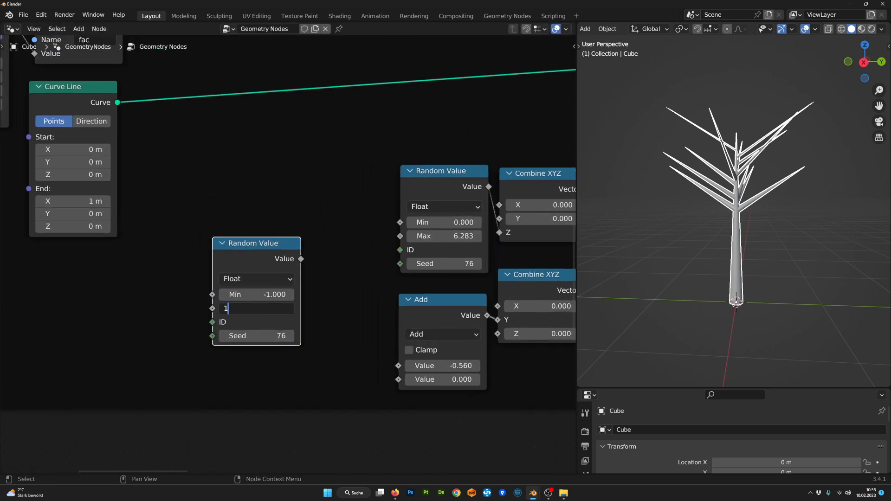
- Set the new Random Value node's maximum to 1 and add a Multiply math node fed by its output
drag(262, 257, 240, 257)
key(Tab)
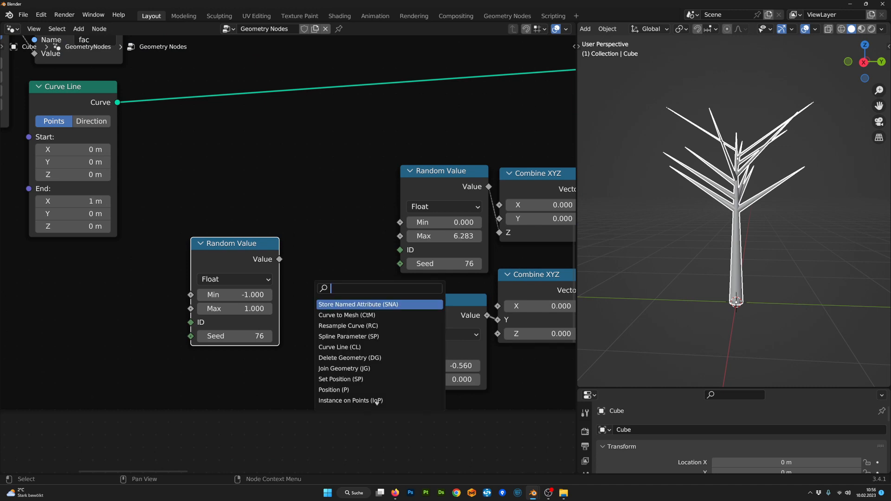
key(Return)
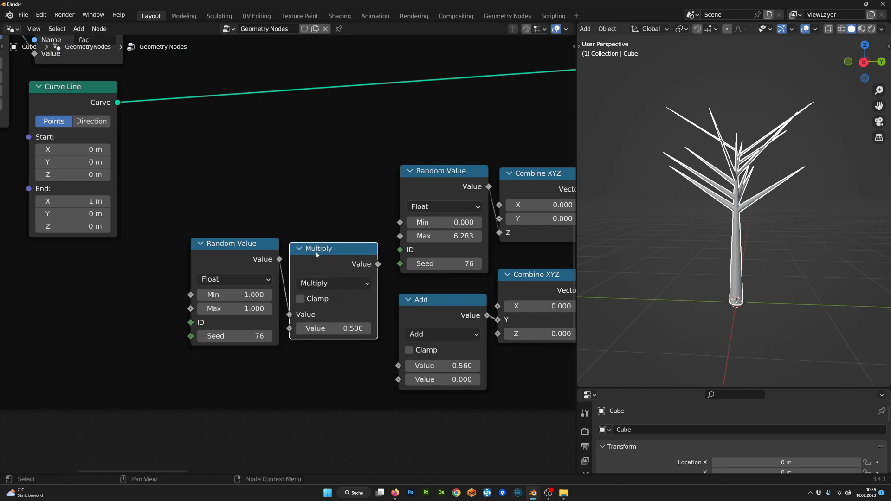
scroll(333, 280, down, 2)
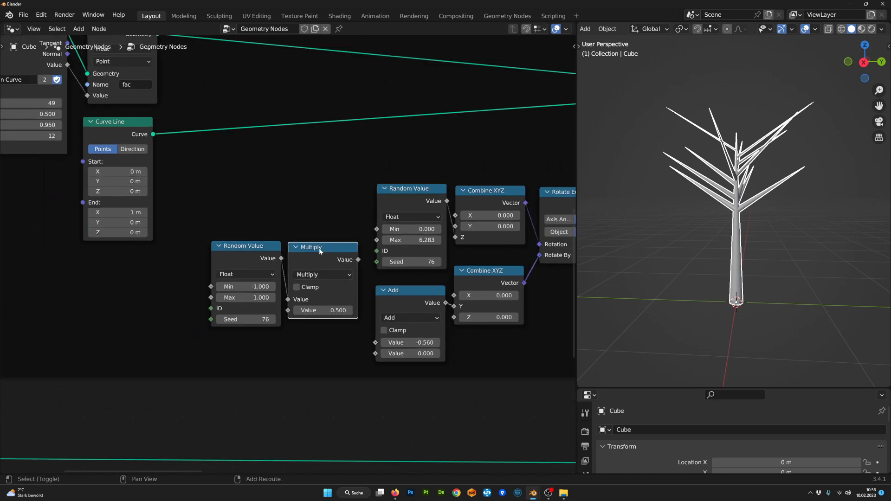
- Move the Random Value and Multiply nodes below the Add node and connect Multiply's output to Add's second value
drag(324, 250, 322, 339)
middle_drag(322, 339, 304, 253)
drag(303, 254, 357, 268)
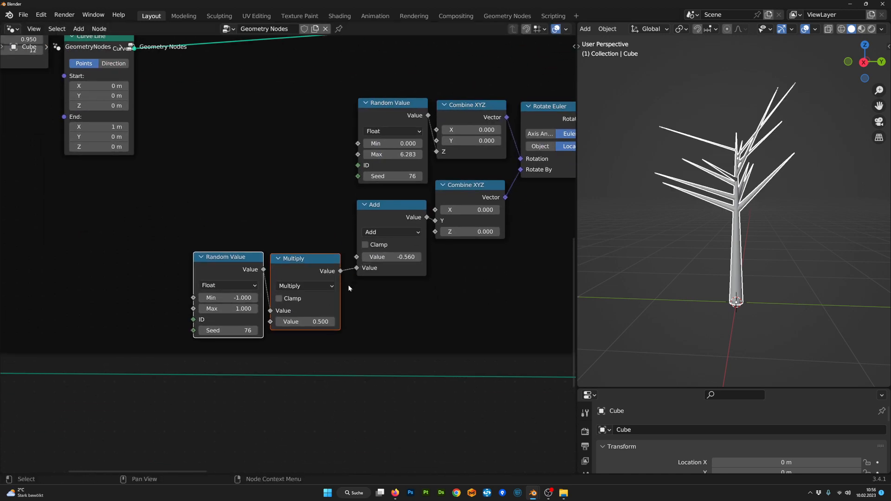
- Set the Multiply factor to 0.16, the linked Random Value seed to 109 and the Add node's first value to -0.51
scroll(348, 285, up, 2)
mouse_move(326, 356)
mouse_down()
mouse_move(286, 357)
mouse_move(309, 357)
mouse_up()
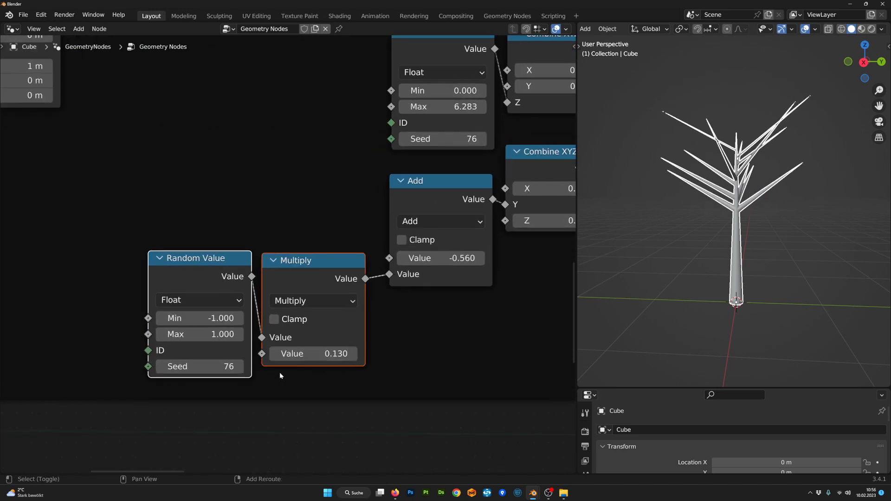
drag(213, 368, 250, 368)
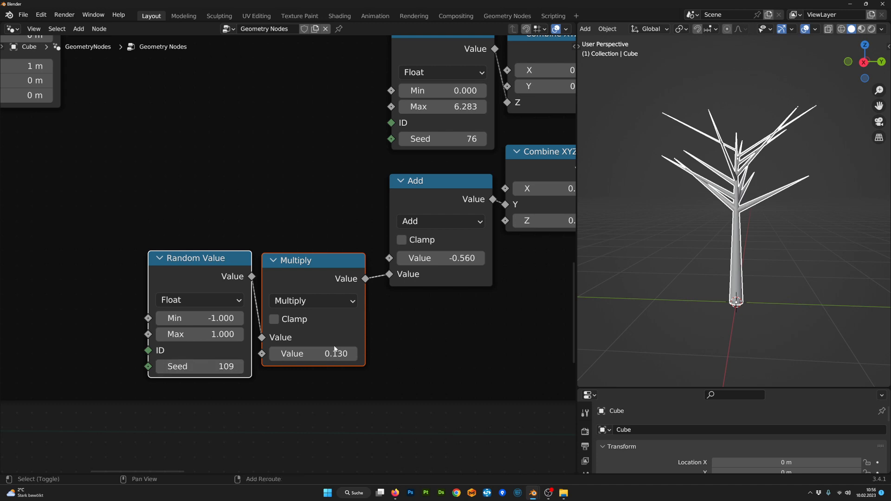
mouse_move(311, 353)
mouse_down()
mouse_move(279, 354)
mouse_move(309, 353)
mouse_up()
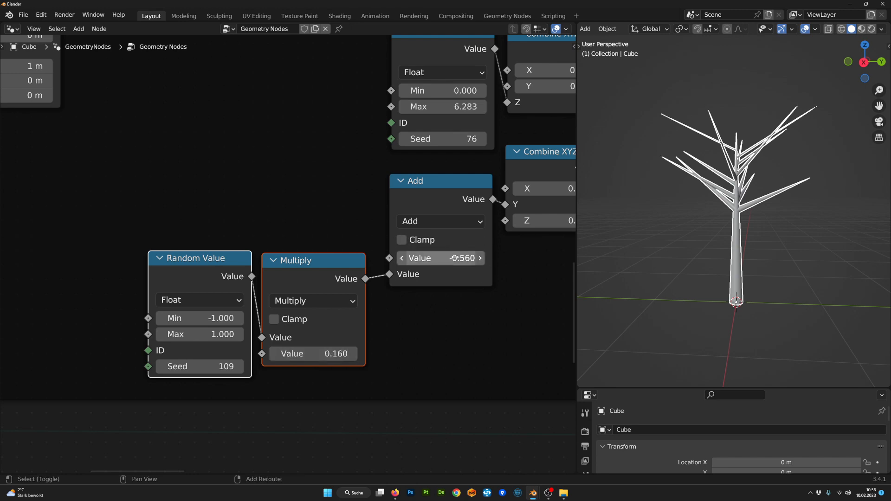
mouse_move(455, 258)
mouse_down()
mouse_move(418, 258)
mouse_move(460, 258)
mouse_up()
- Place the Multiply node with its Random Value node directly beneath the Add node
scroll(363, 293, down, 3)
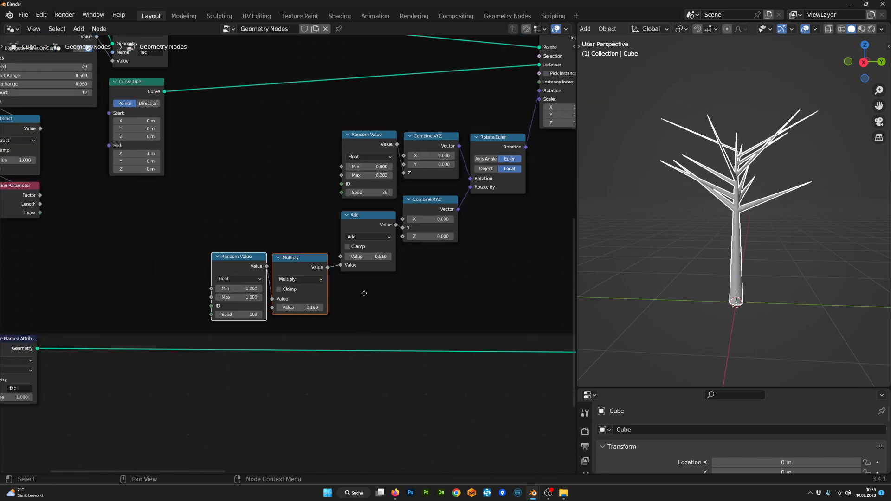
middle_drag(364, 293, 353, 294)
drag(296, 260, 364, 284)
- Enclose the rotation nodes, from the Random Value nodes through Rotate Euler, in a frame and shift it away from Instance on Points
scroll(418, 266, down, 7)
middle_drag(448, 262, 386, 292)
scroll(386, 291, up, 2)
middle_drag(386, 337, 394, 303)
scroll(394, 302, down, 1)
drag(427, 345, 261, 188)
scroll(431, 287, down, 1)
middle_drag(481, 342, 467, 311)
scroll(463, 310, up, 3)
key(ctrl+j)
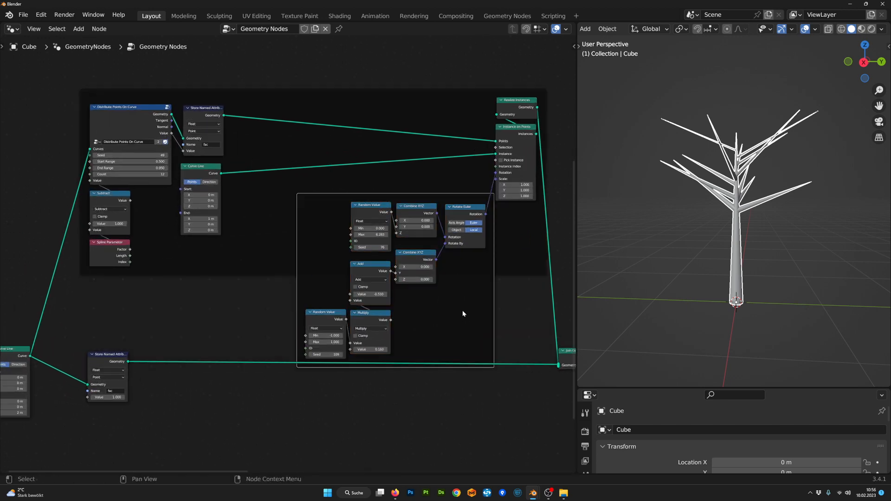
drag(403, 198, 377, 187)
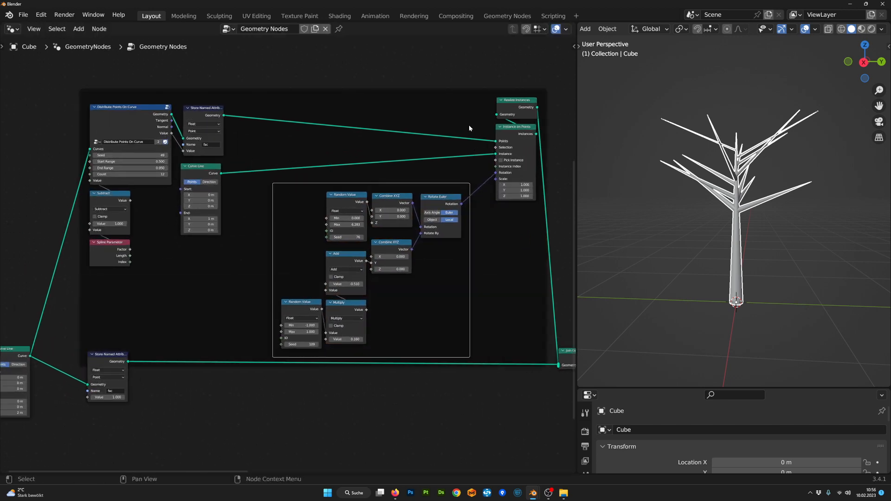
- Enable a custom color for the rotation nodes' frame and make it purple-blue
key(n)
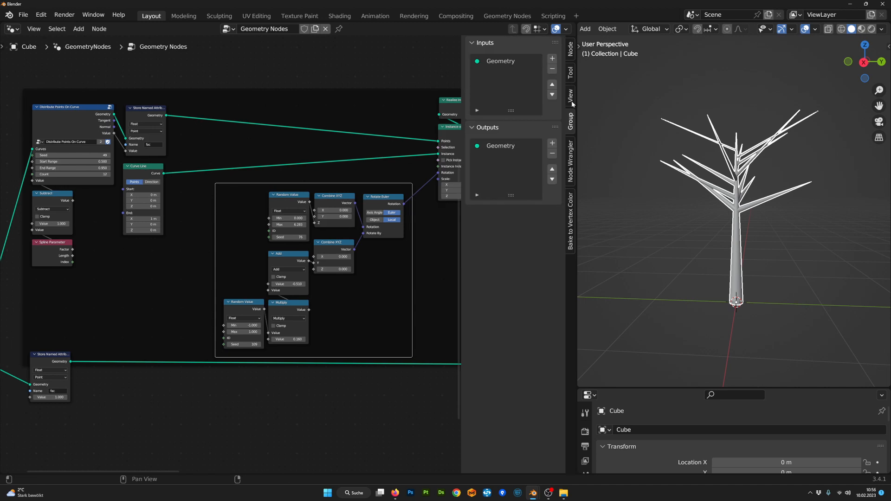
click(570, 50)
click(485, 107)
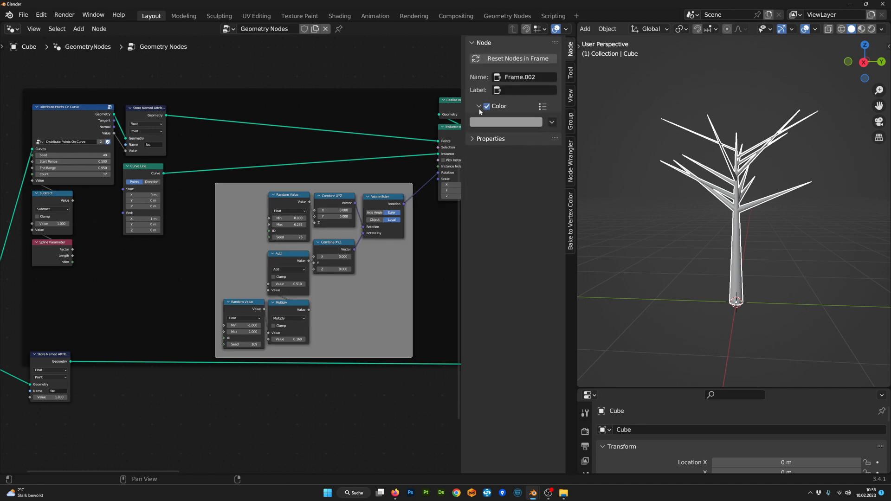
click(486, 123)
drag(509, 173, 527, 174)
- Shift the purple rotation frame slightly left and move the whole surrounding branch frame upward
scroll(280, 189, down, 3)
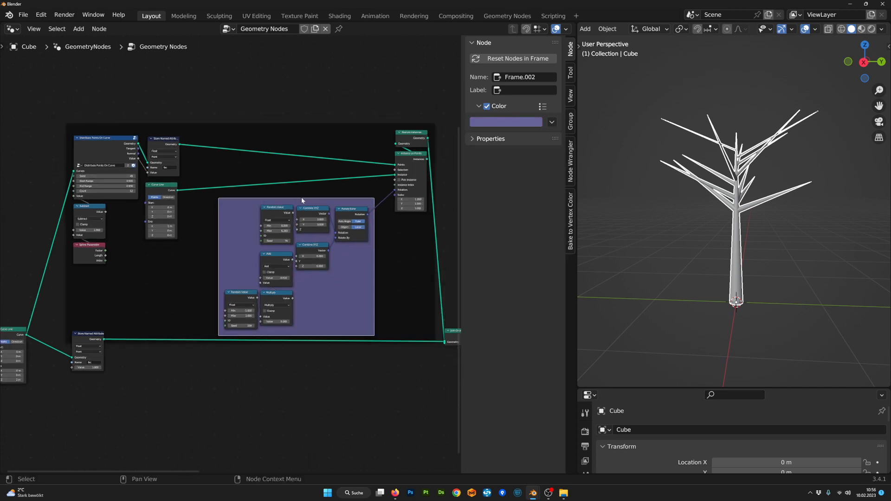
drag(309, 201, 292, 200)
scroll(307, 136, down, 2)
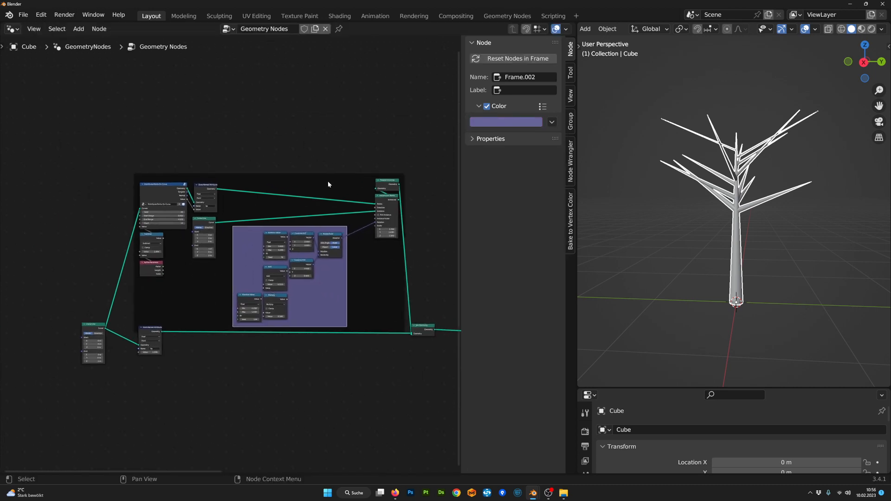
drag(328, 178, 328, 115)
- Move the Join Geometry node and the nodes after it farther right along the X axis to make room
scroll(237, 251, down, 3)
middle_drag(224, 312, 275, 287)
drag(278, 338, 109, 305)
middle_drag(366, 324, 184, 341)
drag(305, 348, 239, 298)
key(g)
key(x)
click(300, 297)
- Nudge the purple rotation frame slightly upward inside the branch frame
scroll(238, 260, up, 6)
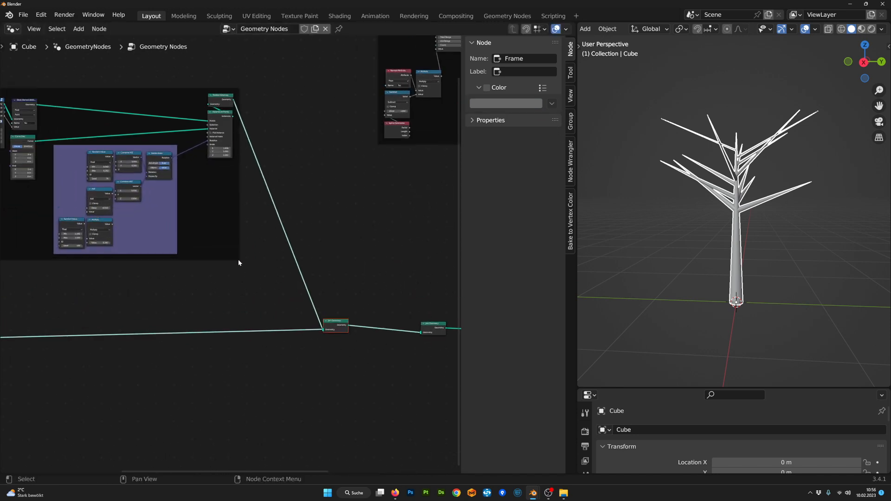
middle_drag(238, 260, 385, 360)
scroll(276, 225, up, 1)
drag(280, 233, 282, 227)
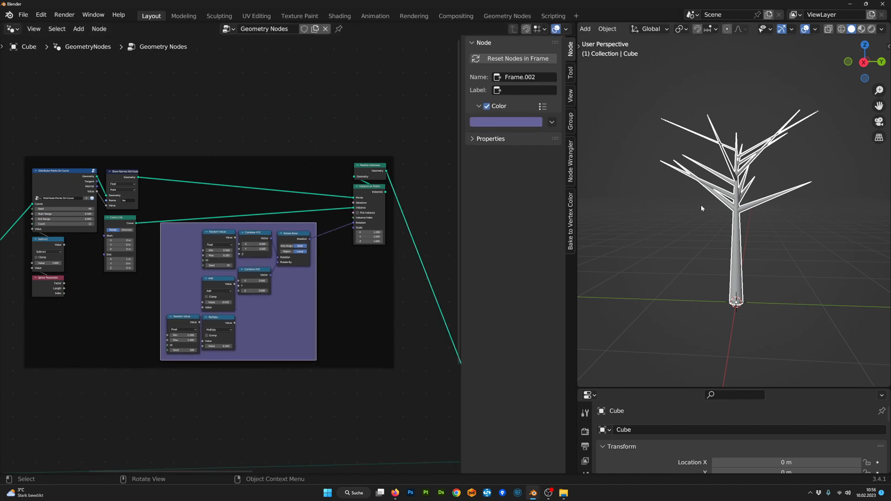
- Connect the Value output of Distribute Points On Curve to the Scale input of Instance on Points
mouse_move(700, 204)
middle_down()
mouse_move(764, 219)
mouse_move(687, 211)
middle_up()
scroll(228, 229, down, 1)
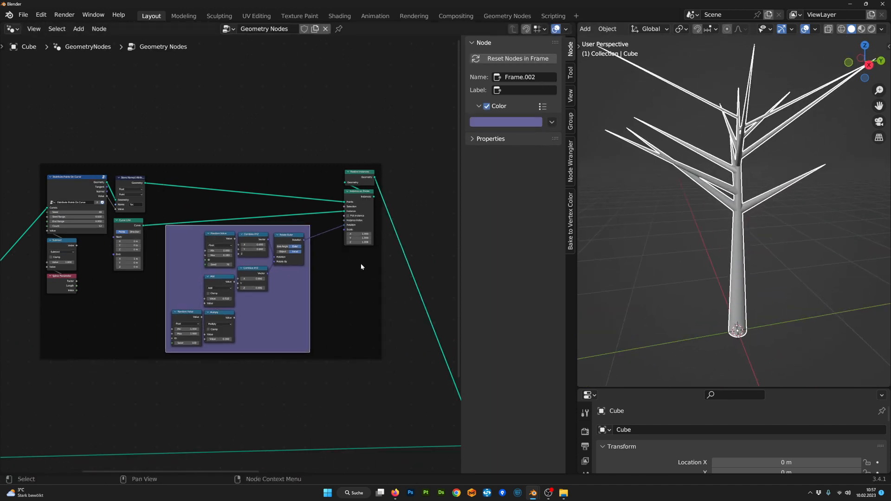
scroll(133, 216, up, 2)
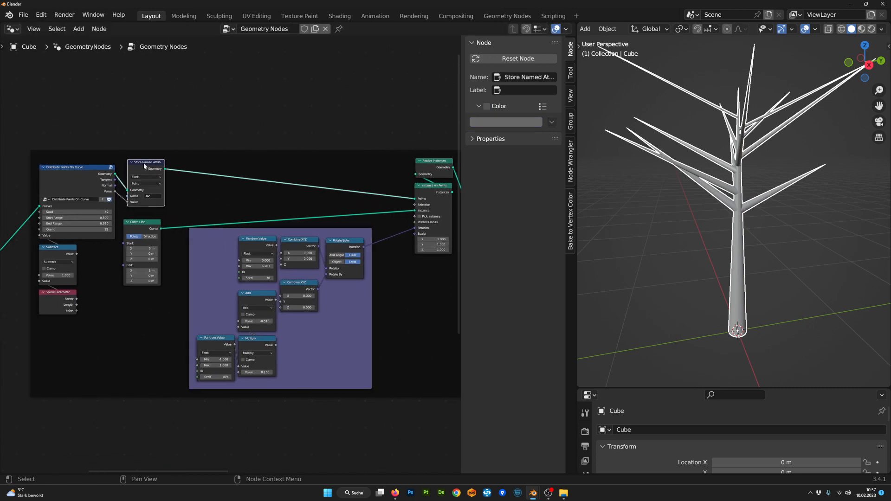
scroll(111, 201, down, 1)
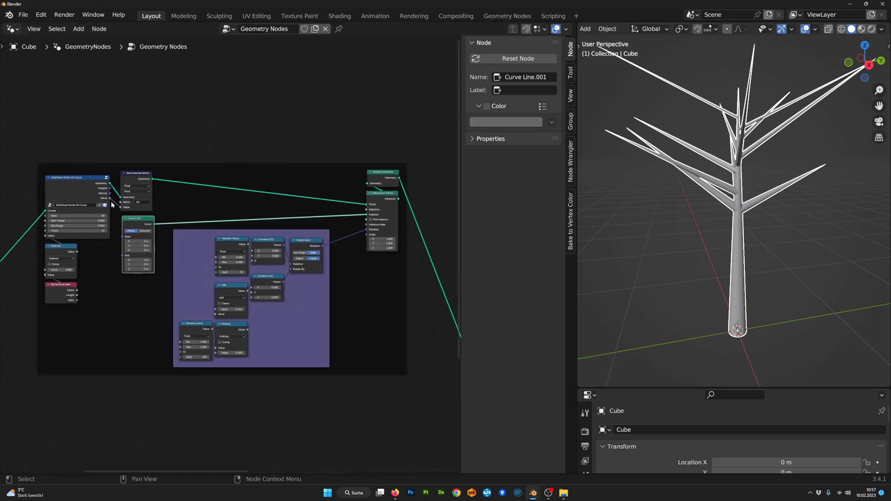
click(110, 201)
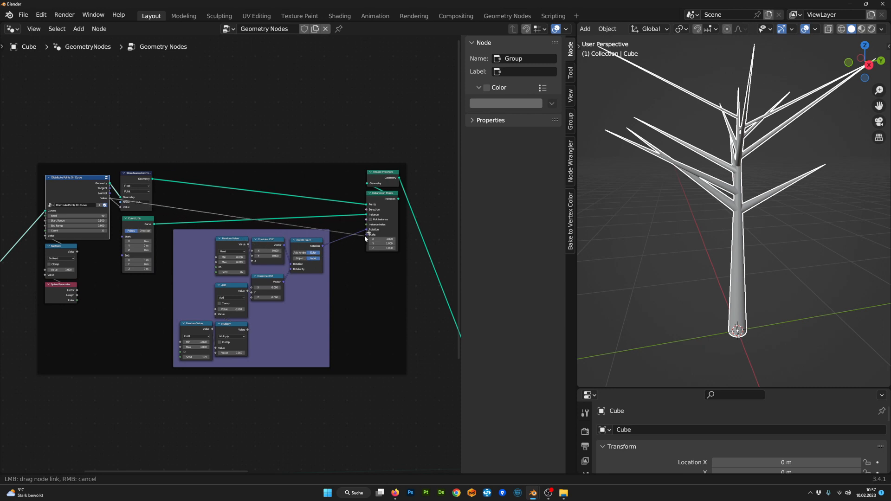
drag(368, 237, 367, 234)
- Add two reroute points to the Scale link and route it beneath the purple rotation frame
scroll(372, 247, up, 1)
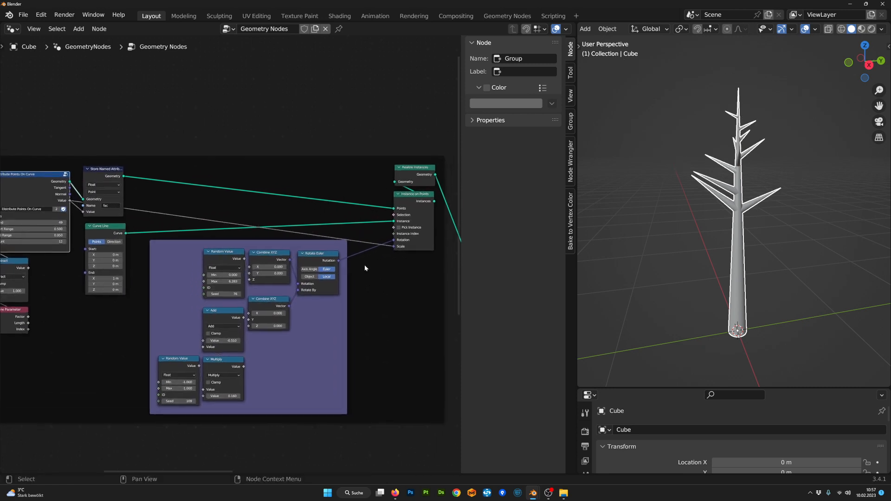
scroll(357, 240, down, 1)
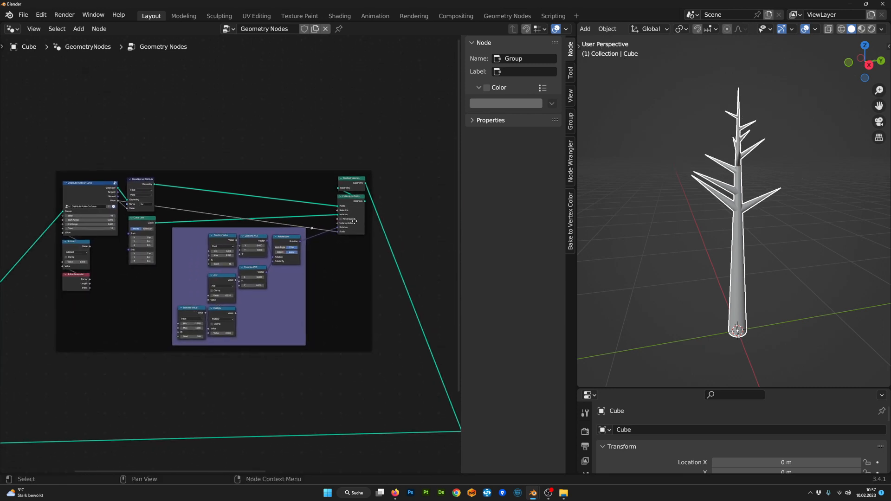
scroll(376, 209, down, 1)
key(g)
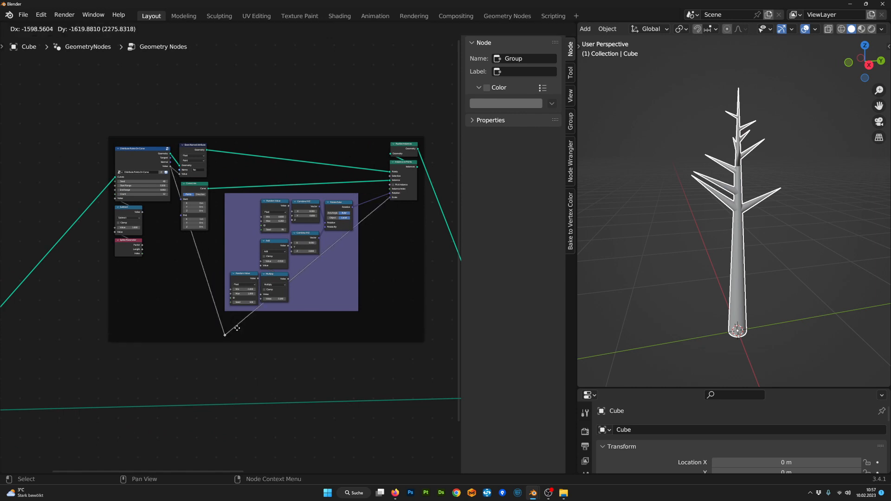
shift+right_drag(366, 216, 369, 229)
key(g)
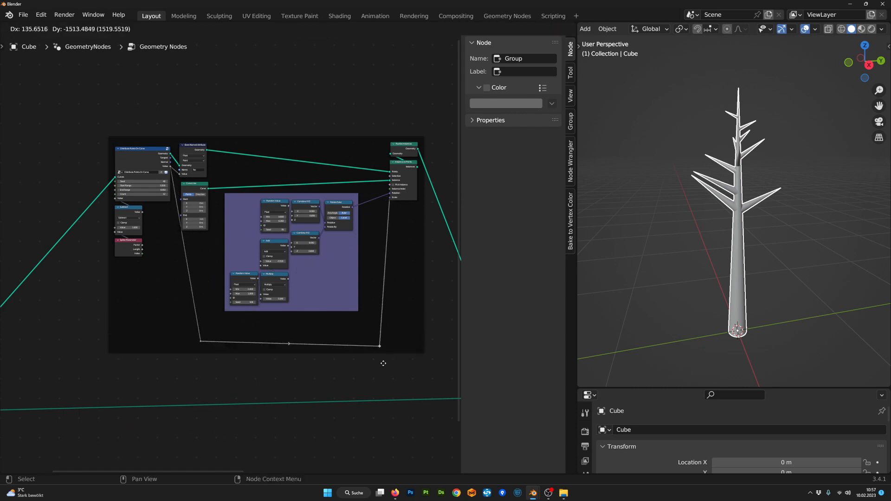
scroll(380, 355, up, 4)
- Move the Instance on Points and Realize Instances nodes farther right along the X axis
scroll(274, 327, down, 4)
middle_drag(414, 308, 315, 344)
scroll(313, 351, up, 1)
scroll(359, 346, up, 1)
click(322, 176)
shift+click(322, 154)
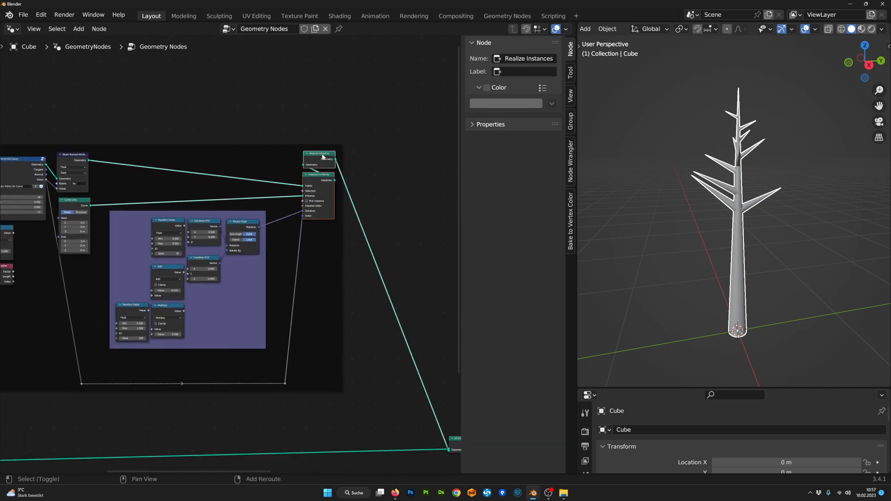
key(g)
key(x)
click(379, 172)
- Insert a Map Range node into the Scale link with To Min 0.21 and To Max 1.49
scroll(364, 291, up, 3)
middle_drag(364, 290, 328, 293)
key(Tab)
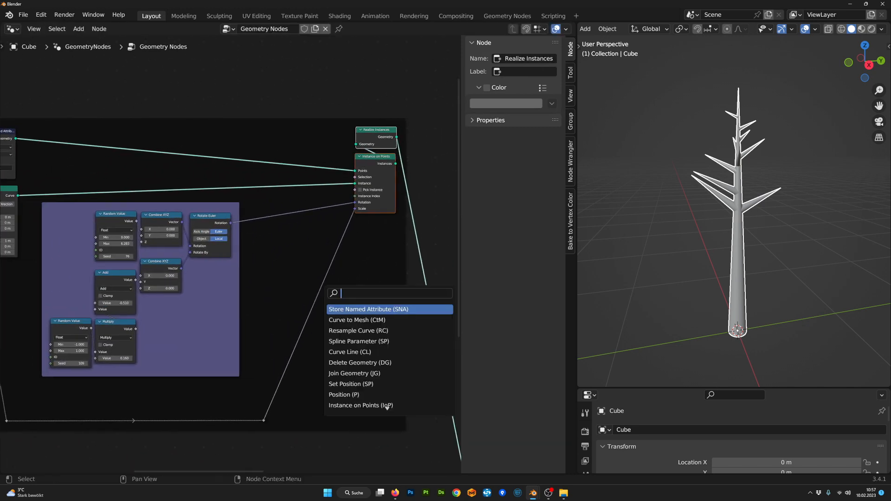
text(map)
key(Return)
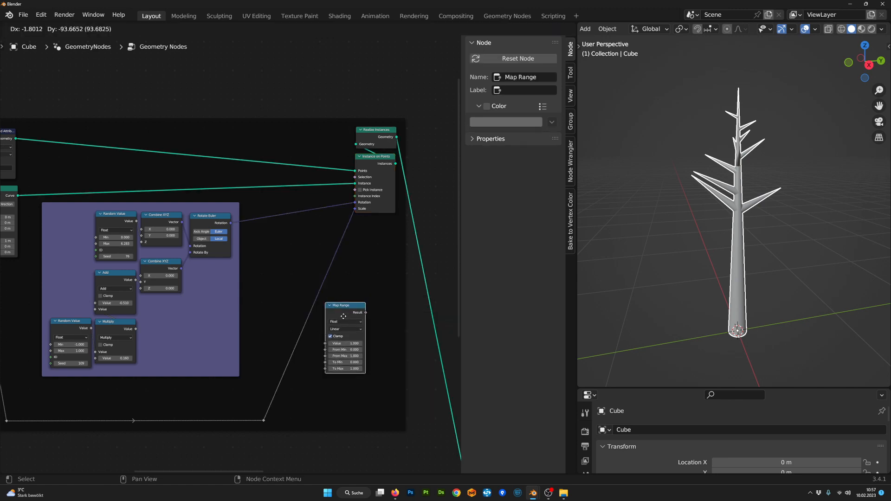
scroll(306, 305, up, 4)
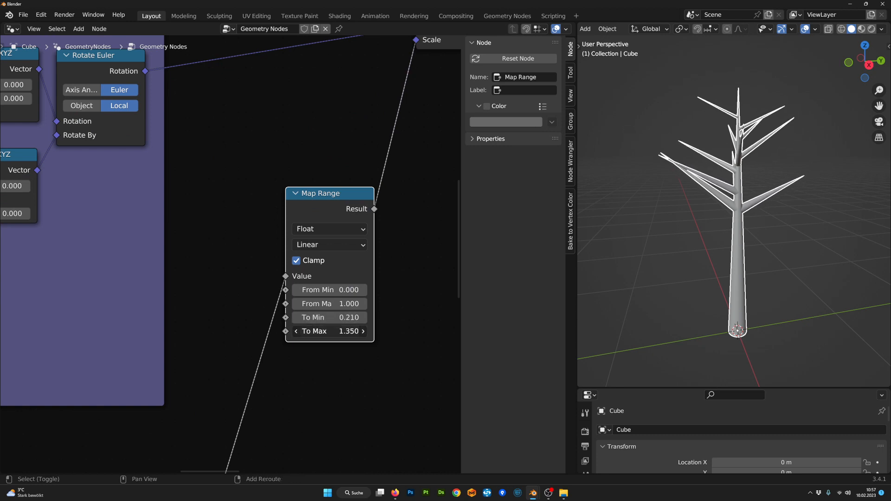
drag(322, 211, 318, 218)
- Insert a Float Curve node between Map Range and the Scale input of Instance on Points
scroll(311, 325, down, 3)
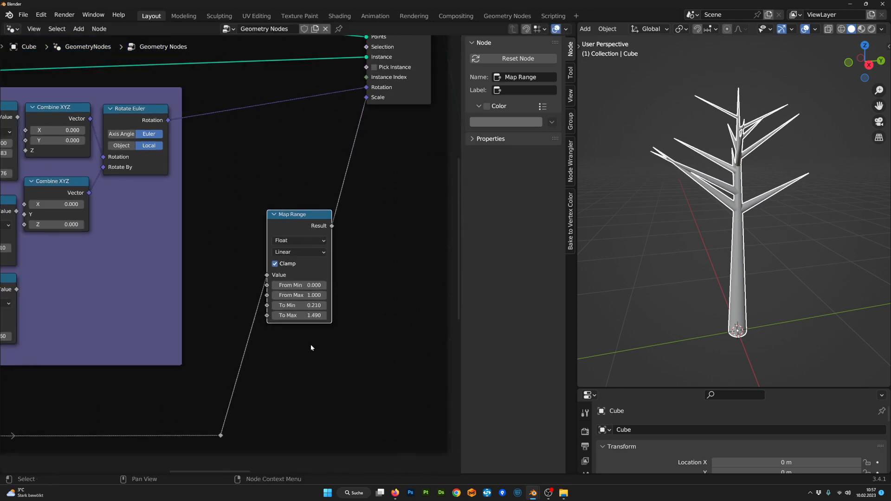
middle_drag(310, 344, 303, 324)
key(Tab)
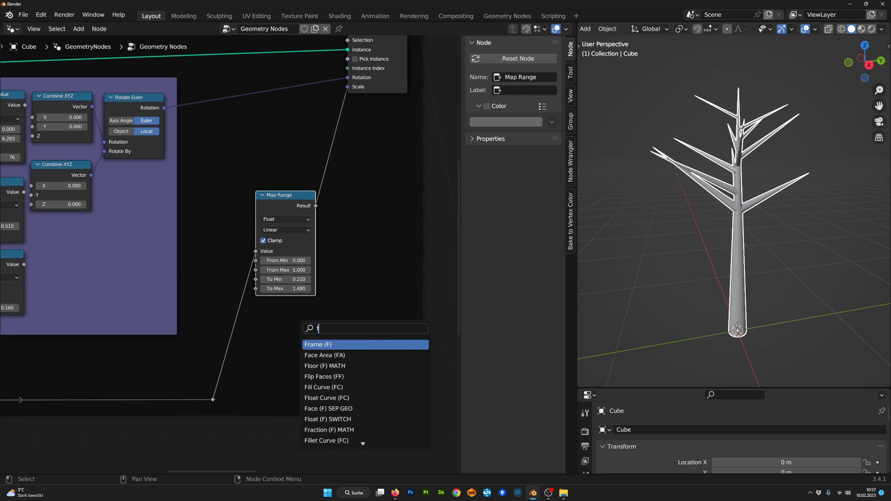
text(floa)
key(Return)
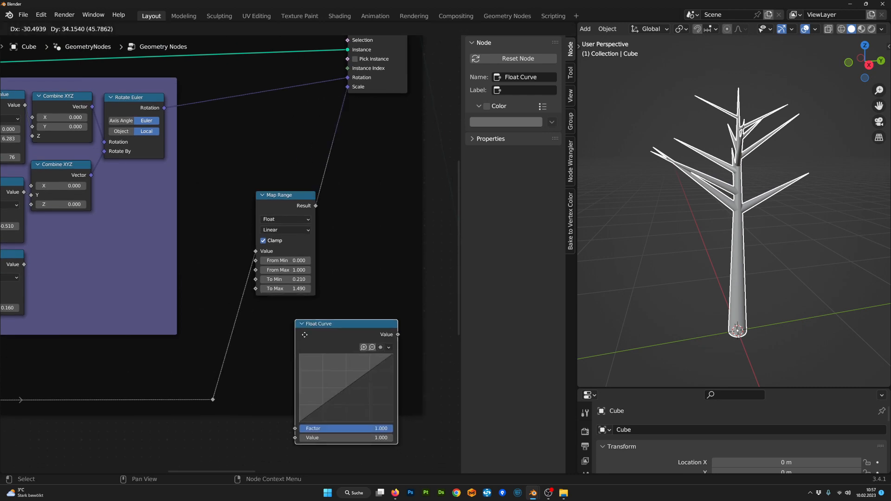
click(320, 174)
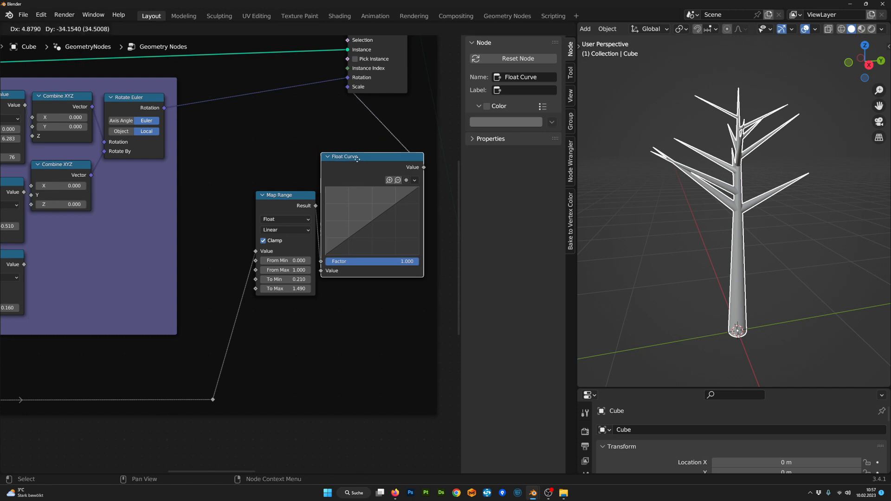
- Mute the Map Range node and space it and the Float Curve node so they no longer overlap
click(289, 199)
key(m)
drag(354, 164, 347, 163)
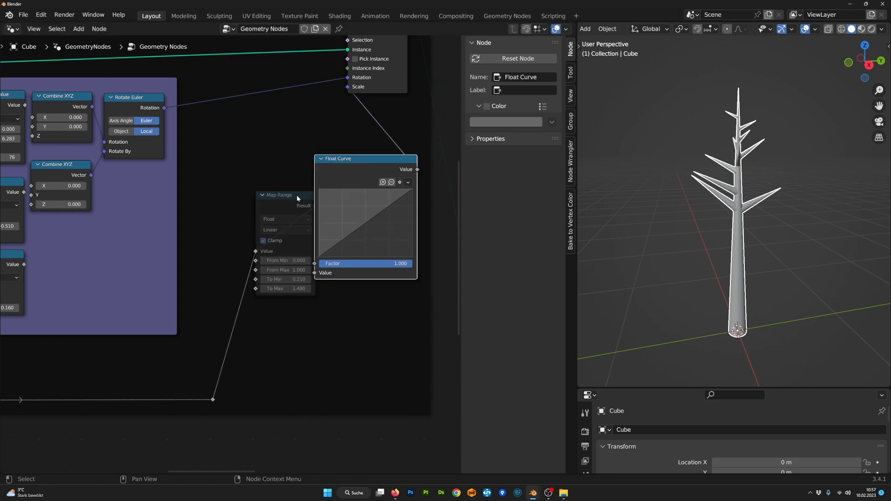
drag(297, 195, 280, 181)
- Reposition the Float Curve node and shape its curve into a dome with a middle point at about 0.43, 0.58
scroll(296, 202, up, 1)
drag(361, 160, 355, 169)
drag(322, 263, 321, 239)
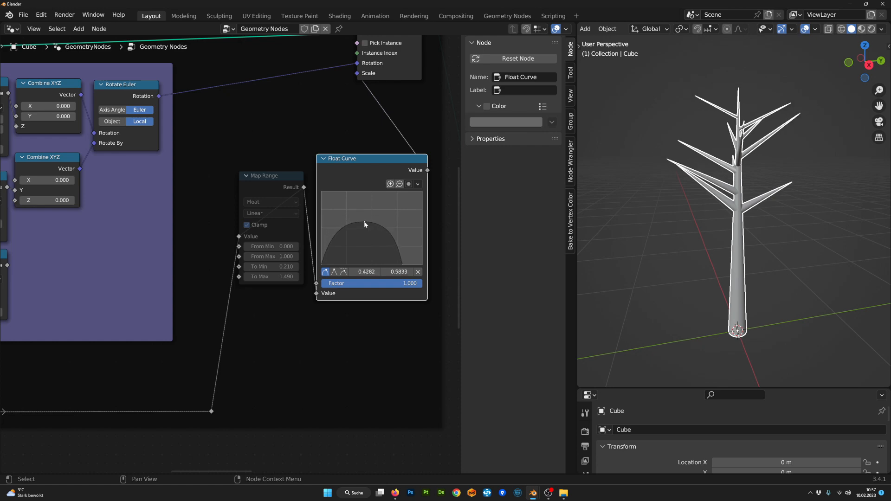
- Raise the Count of the trunk's Distribute Points On Curve node to 313
scroll(274, 247, down, 10)
middle_drag(241, 213, 445, 310)
scroll(224, 266, up, 8)
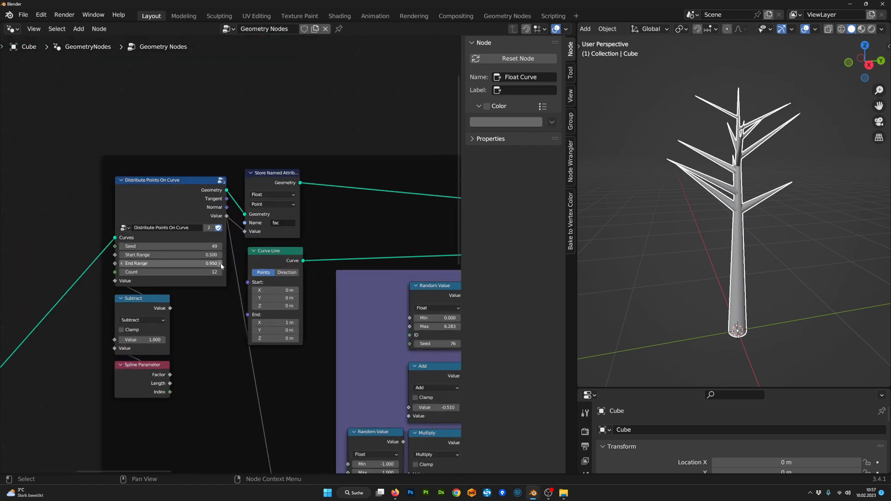
drag(199, 248, 234, 248)
right_click(198, 248)
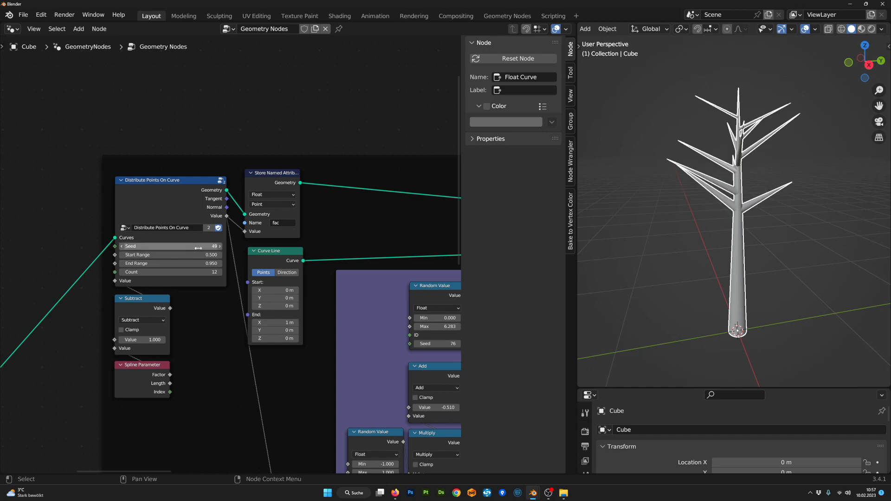
drag(190, 271, 260, 271)
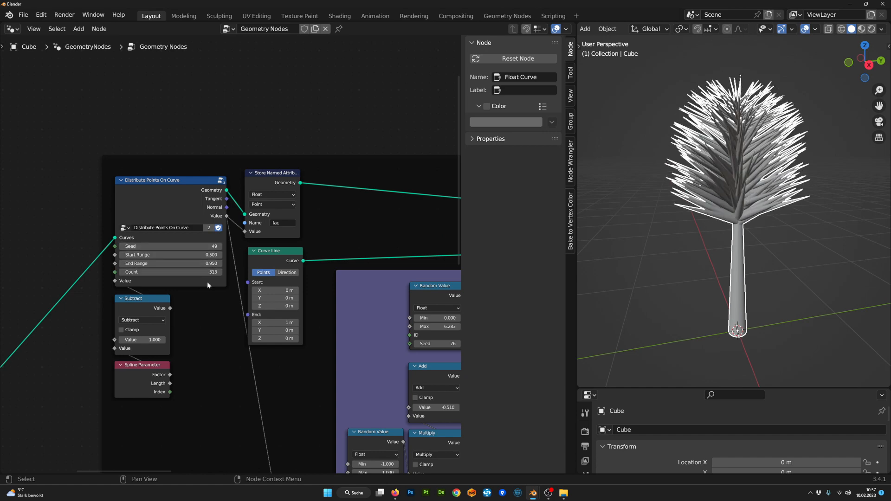
- Reshape the Float Curve, moving the middle point to about 0.29, 0.53 and the end point to about 0.55, 0, and lower the middle point
scroll(207, 282, down, 7)
middle_drag(423, 350, 167, 289)
scroll(255, 308, up, 9)
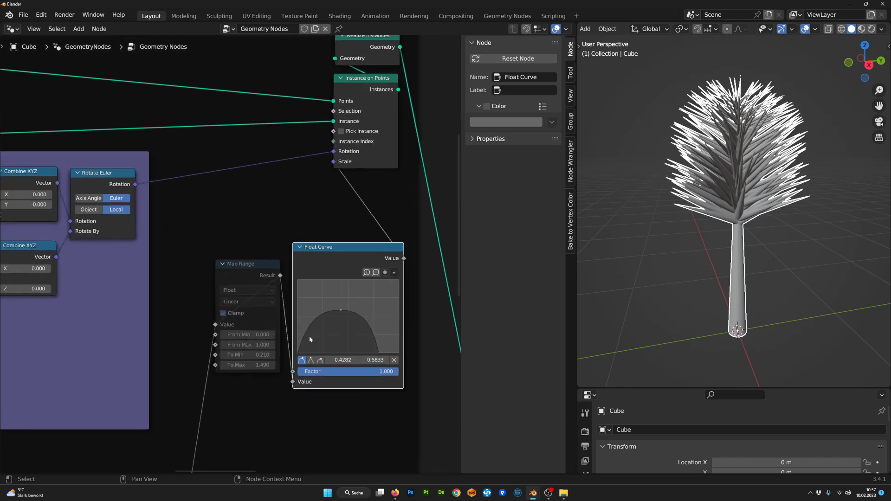
drag(339, 311, 328, 309)
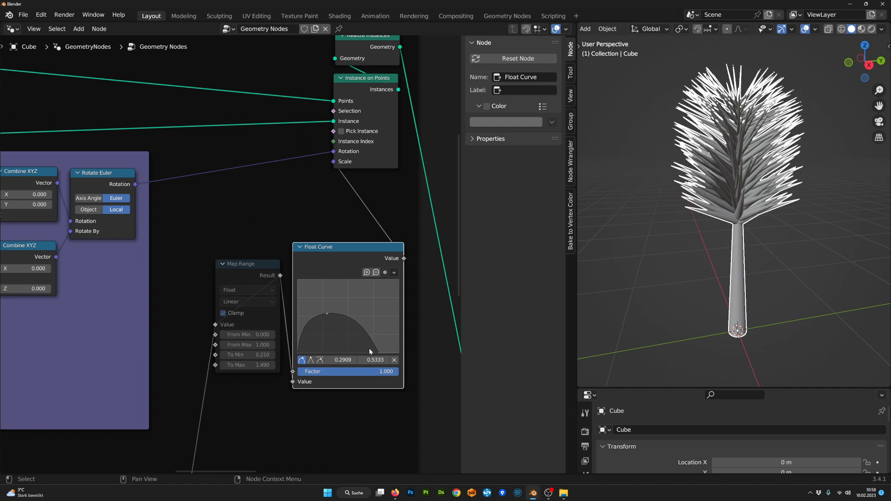
drag(378, 353, 364, 353)
key(g)
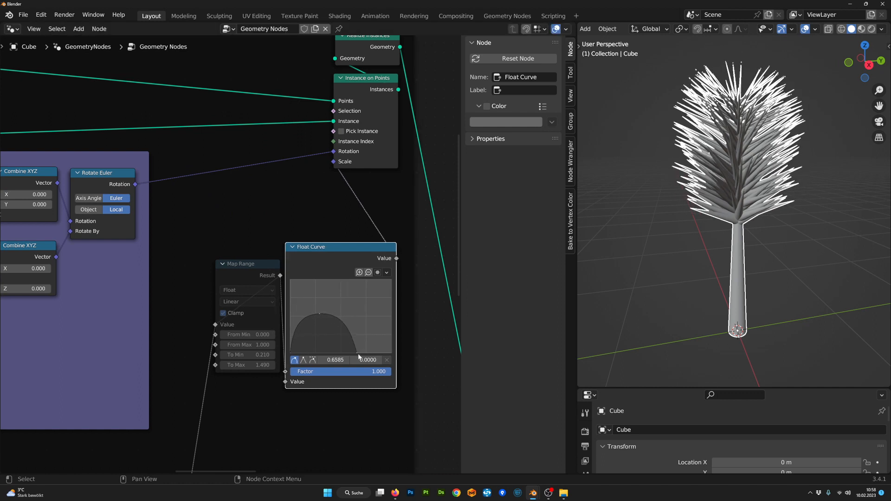
key(g)
click(367, 354)
drag(357, 353, 355, 354)
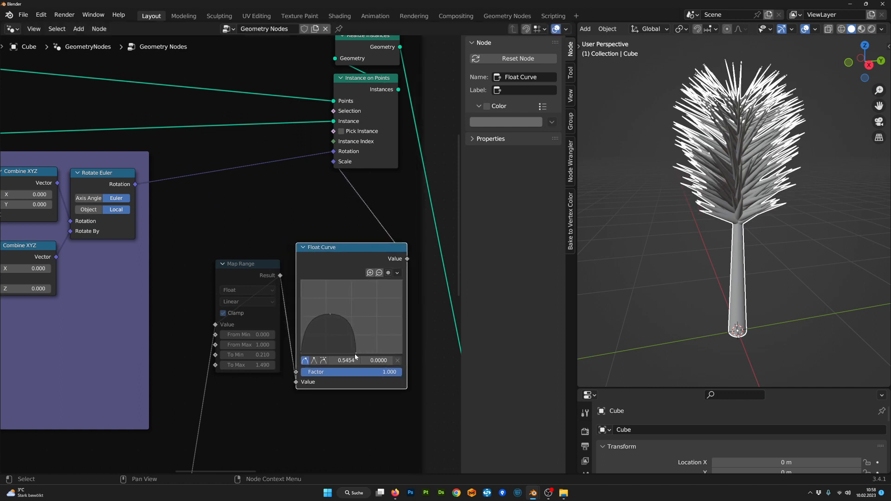
drag(329, 317, 331, 328)
- Remove the Float Curve node while keeping its link to Scale, and unmute the Map Range node
key(ctrl+x)
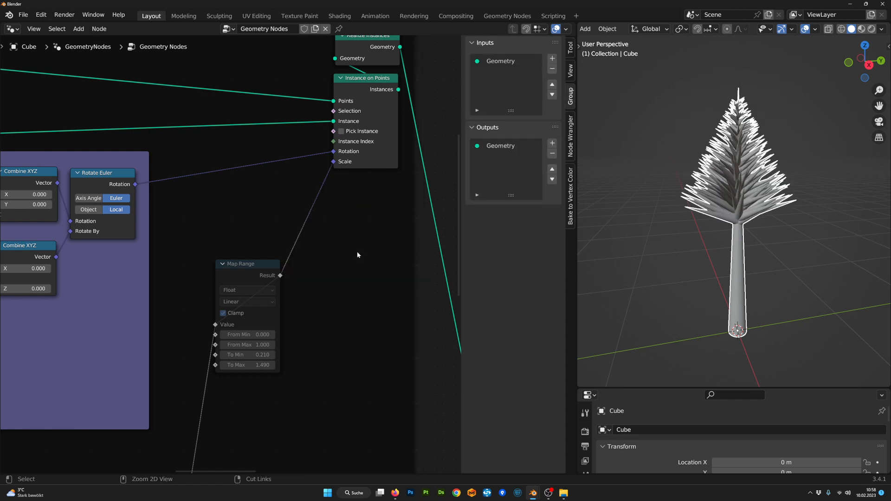
click(265, 264)
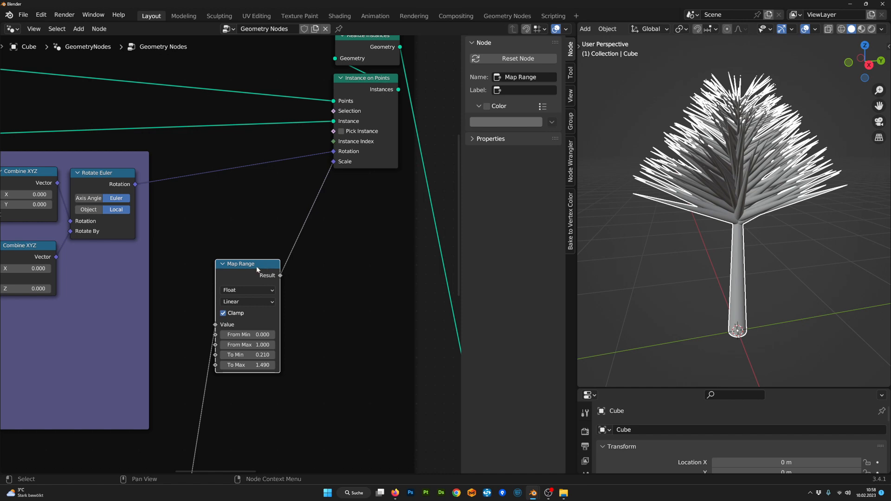
scroll(274, 255, down, 3)
middle_drag(272, 267, 318, 266)
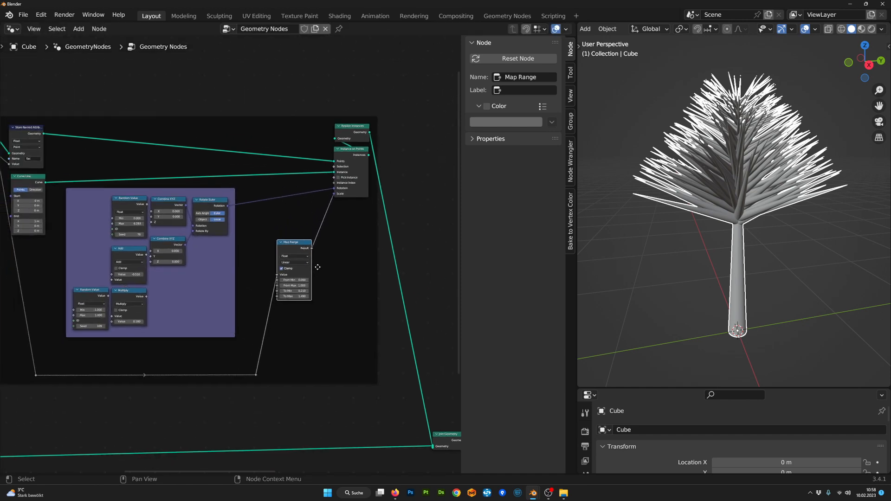
scroll(318, 267, up, 2)
mouse_move(333, 299)
mouse_down()
mouse_move(321, 299)
mouse_move(334, 300)
mouse_up()
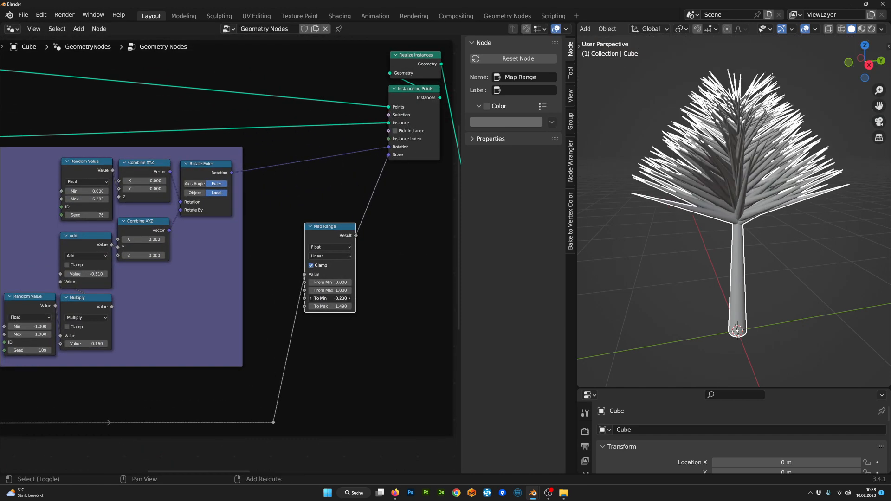
scroll(238, 273, down, 2)
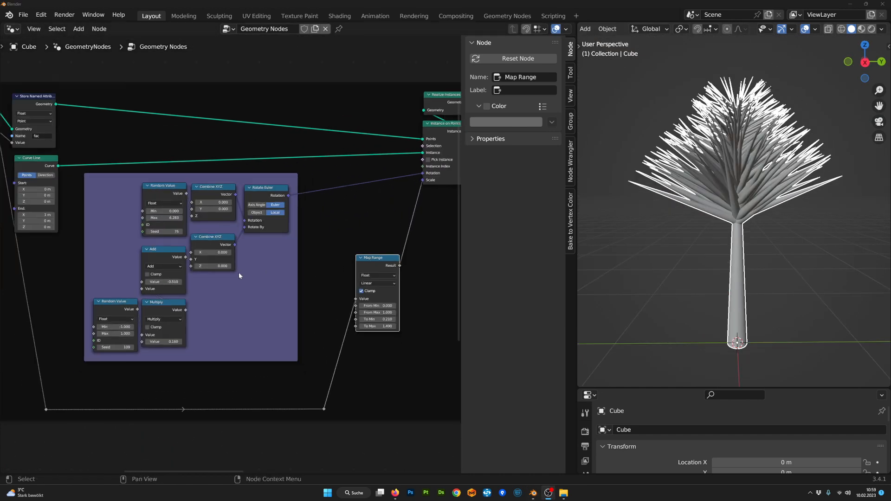
- Set the Count to 20 and the Start Range to 0.42 on the Distribute Points On Curve node
middle_drag(116, 308, 259, 333)
scroll(174, 282, up, 4)
middle_drag(174, 282, 245, 314)
scroll(205, 218, up, 1)
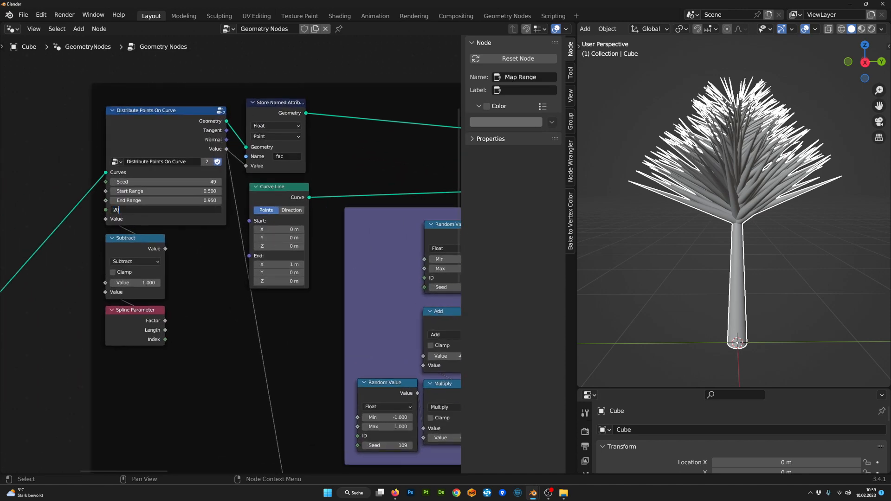
key(Return)
middle_drag(828, 260, 789, 258)
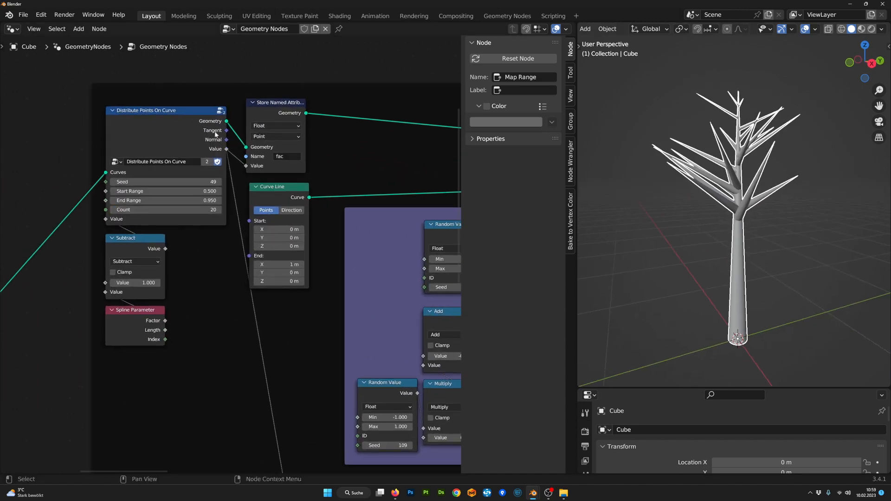
drag(206, 191, 185, 191)
middle_drag(694, 258, 626, 278)
- Reposition the Join Geometry node that merges the trunk and branches, closer to the following Join Geometry node
scroll(411, 313, down, 12)
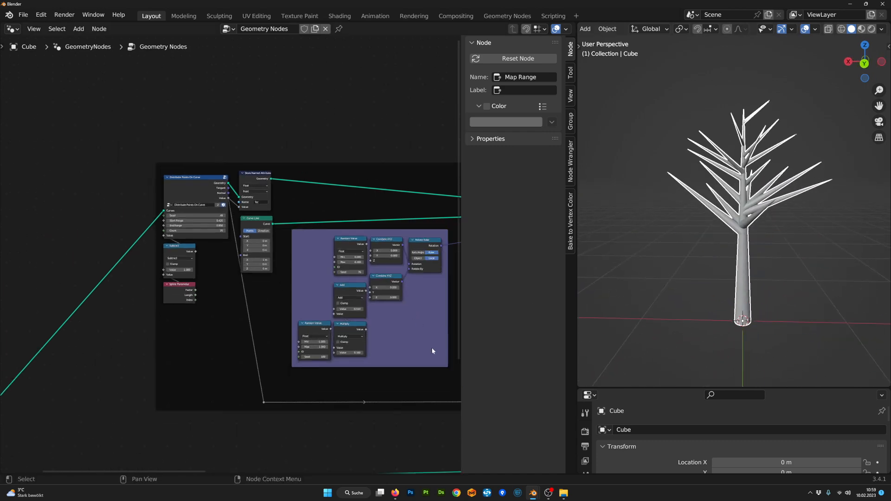
middle_drag(418, 357, 275, 350)
scroll(275, 350, up, 2)
scroll(404, 419, down, 1)
middle_drag(411, 425, 290, 339)
drag(286, 323, 313, 327)
- Examine the branch thickness where the branches meet the trunk from several angles and distances
middle_drag(703, 289, 769, 271)
scroll(801, 289, up, 3)
scroll(740, 265, down, 1)
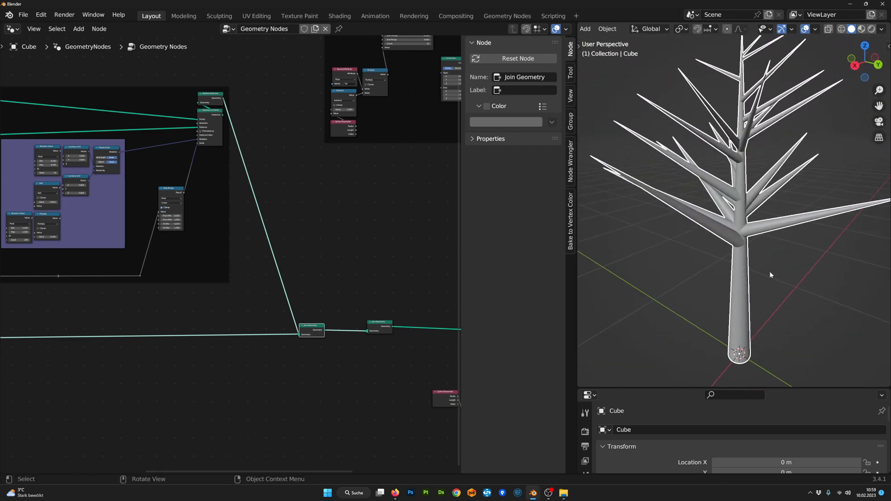
scroll(769, 272, up, 2)
scroll(753, 308, down, 1)
scroll(753, 308, down, 2)
middle_drag(766, 222, 751, 252)
scroll(759, 266, up, 2)
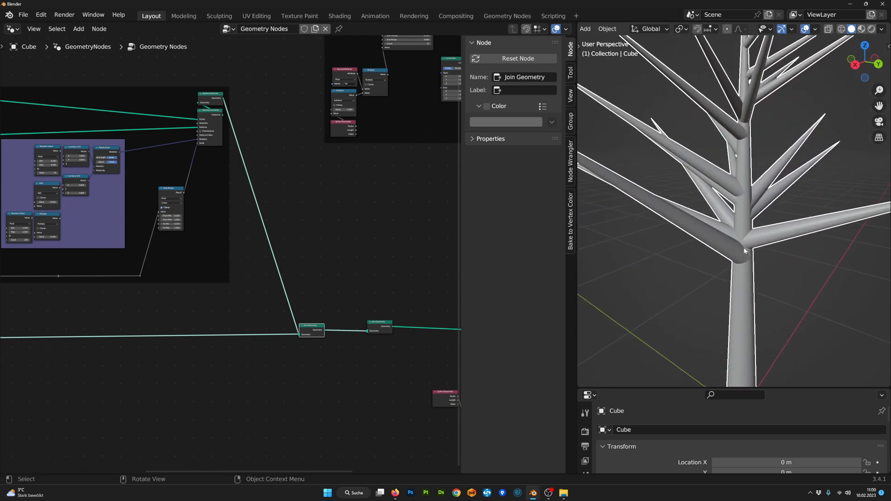
scroll(738, 294, down, 2)
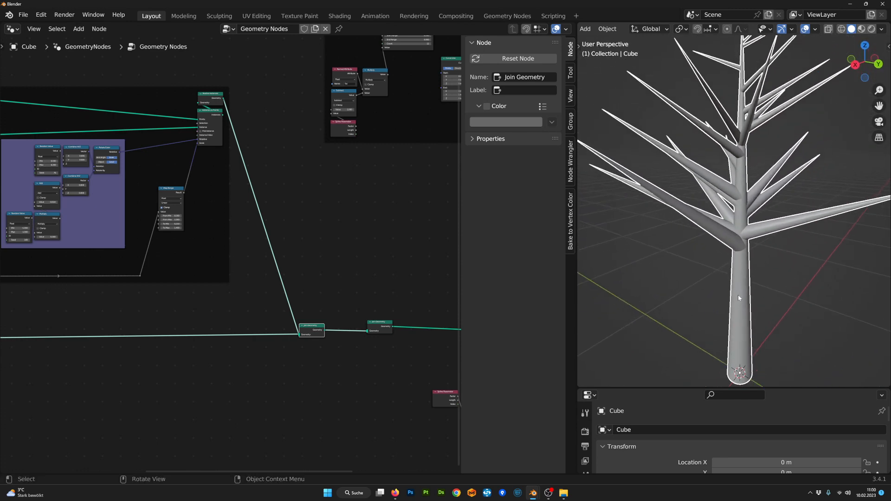
mouse_move(738, 294)
middle_down()
mouse_move(768, 297)
mouse_move(732, 288)
middle_up()
scroll(223, 269, down, 5)
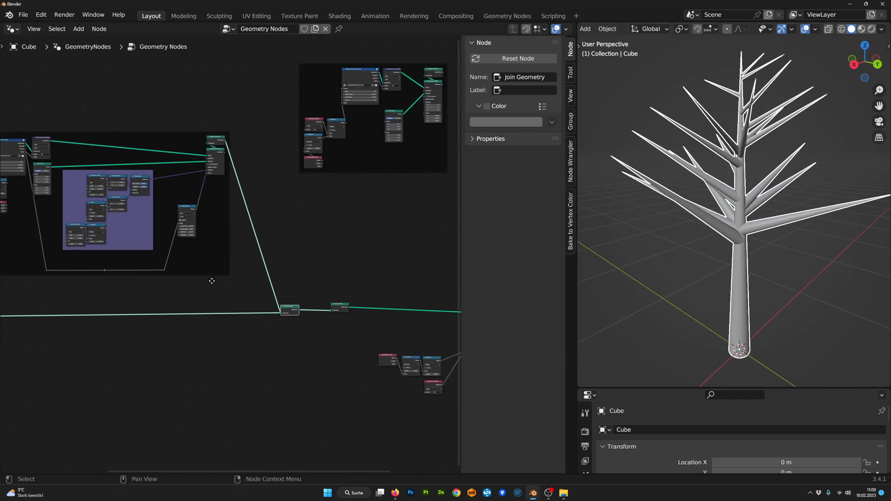
middle_drag(237, 295, 413, 334)
scroll(708, 264, up, 1)
middle_drag(710, 265, 746, 267)
scroll(752, 269, up, 2)
scroll(227, 265, down, 4)
scroll(227, 261, up, 9)
scroll(227, 261, up, 1)
- Duplicate the branches' fac Store Named Attribute node, insert the copy after it, name its attribute thic and set its value to 0.5
middle_drag(232, 261, 204, 188)
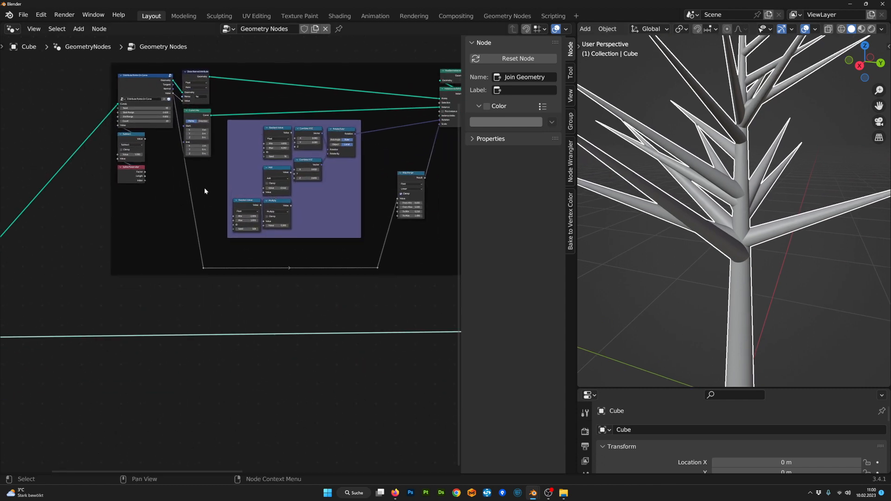
middle_drag(185, 321, 271, 424)
middle_drag(314, 233, 237, 343)
scroll(214, 264, up, 1)
click(210, 264)
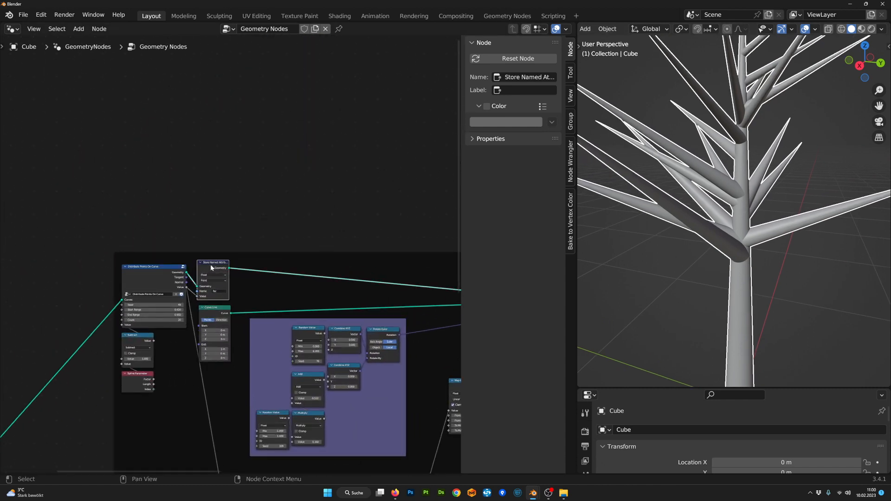
key(shift+d)
scroll(277, 279, up, 1)
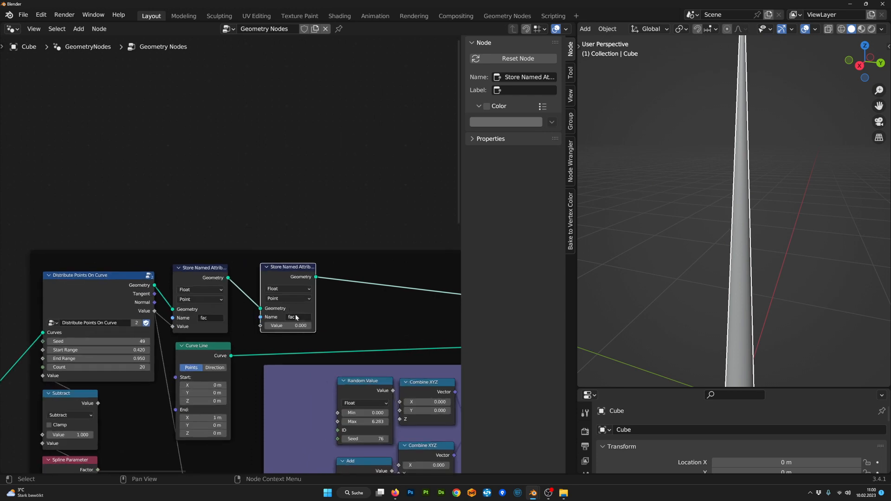
click(297, 317)
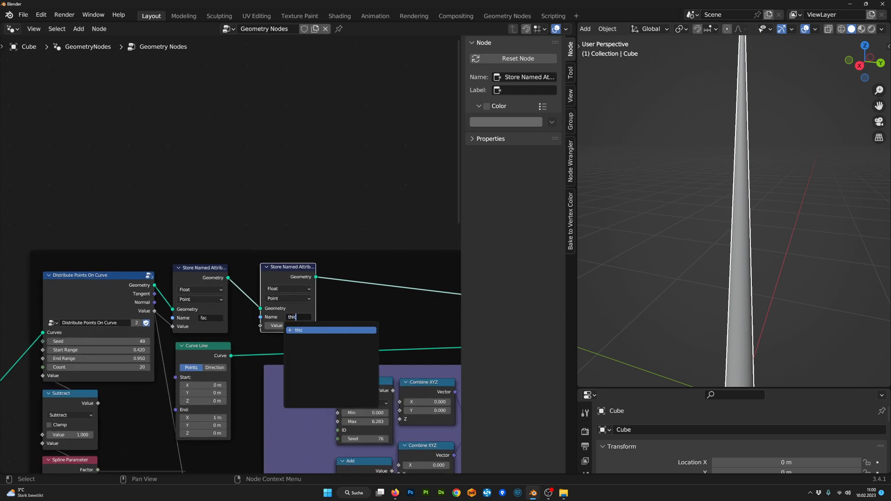
text(thic)
key(Return)
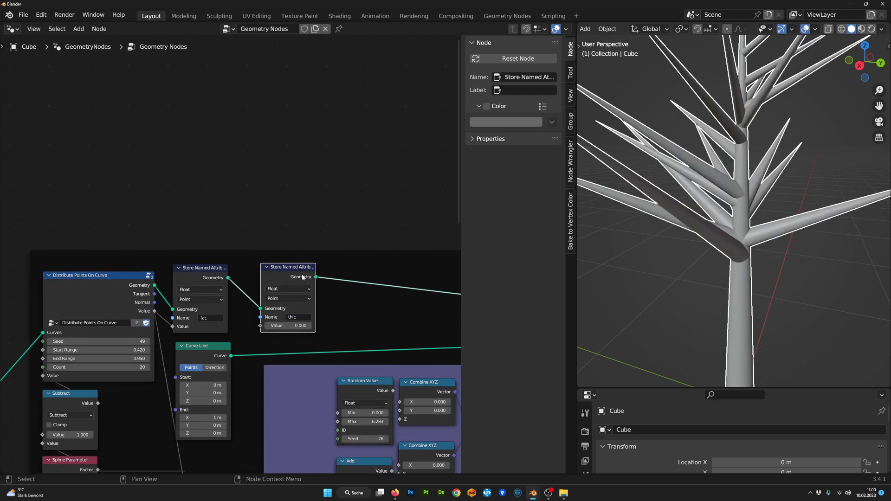
scroll(257, 285, down, 2)
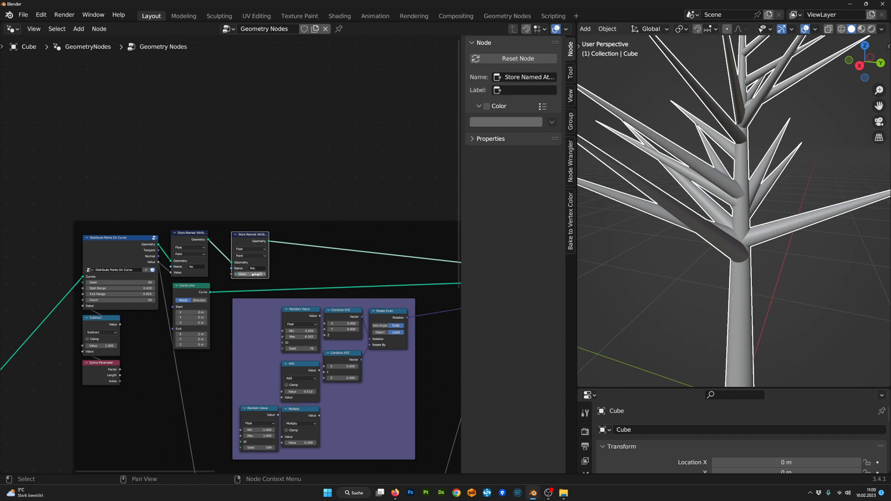
- Shift the Spline Parameter, math and Named Attribute nodes back to make room before Set Curve Radius
scroll(257, 276, down, 8)
middle_drag(445, 429, 314, 383)
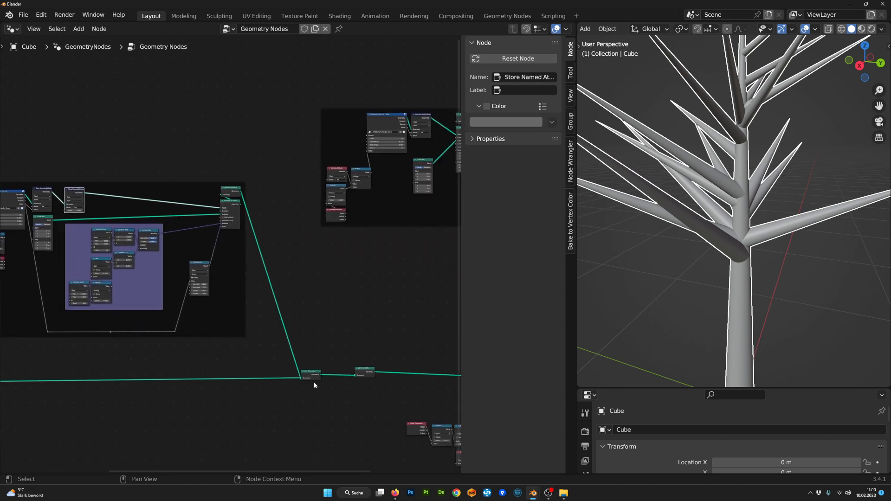
middle_drag(417, 436, 207, 340)
scroll(206, 339, up, 8)
drag(274, 419, 347, 377)
drag(349, 421, 339, 330)
drag(337, 331, 327, 374)
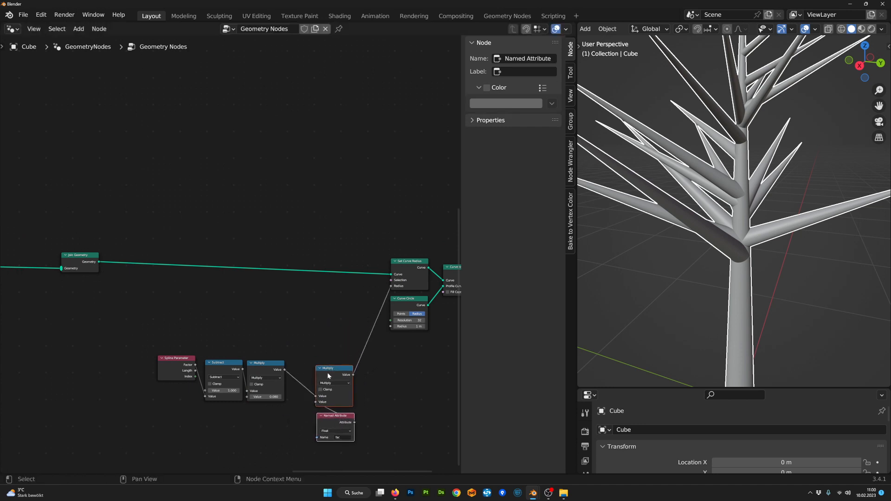
middle_drag(330, 381, 334, 330)
drag(364, 438, 147, 275)
drag(339, 328, 271, 323)
- Duplicate the Multiply node and insert the copy into the link feeding the Radius of Set Curve Radius
click(278, 319)
key(shift+d)
click(342, 297)
drag(342, 297, 356, 316)
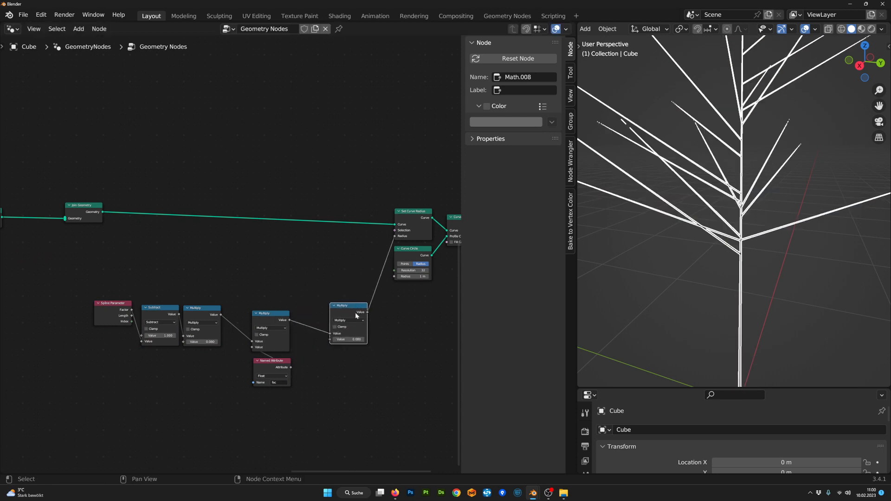
- Duplicate the Named Attribute node, name the copy thic, connect it to the new Multiply node and reposition the pair
key(shift+d)
click(343, 362)
click(355, 375)
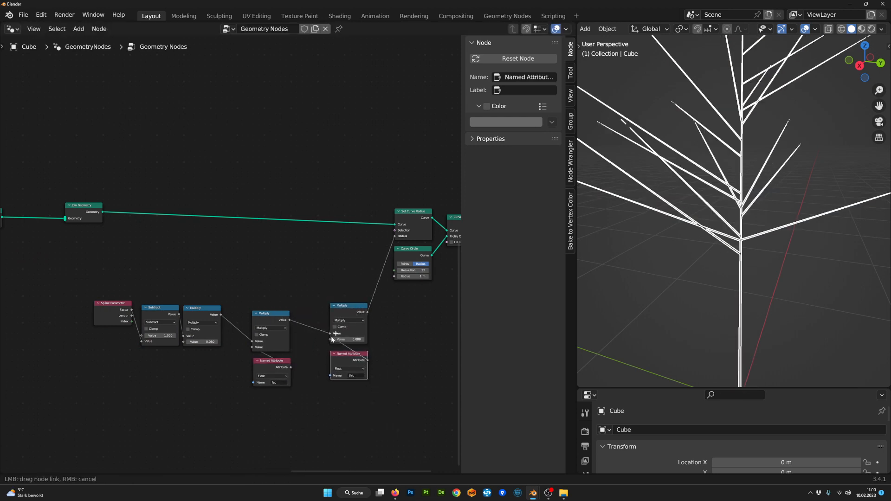
drag(331, 341, 331, 339)
drag(384, 421, 329, 305)
drag(340, 317, 336, 328)
- Duplicate the trunk's fac Store Named Attribute node, insert the copy after it and name its attribute thic, with value 1
scroll(677, 258, down, 3)
scroll(305, 349, down, 1)
scroll(335, 320, up, 1)
scroll(227, 325, down, 10)
middle_drag(144, 320, 339, 308)
middle_drag(127, 296, 236, 299)
scroll(173, 302, up, 7)
scroll(319, 289, up, 6)
key(shift+d)
click(310, 310)
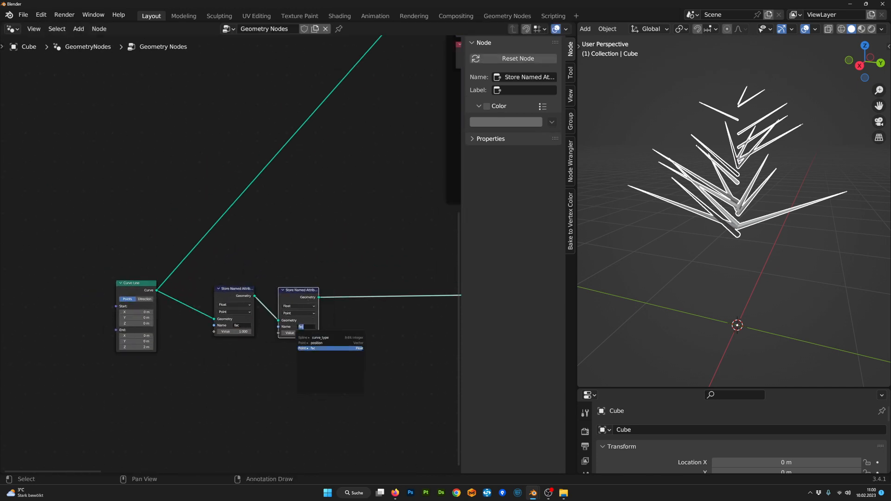
key(Return)
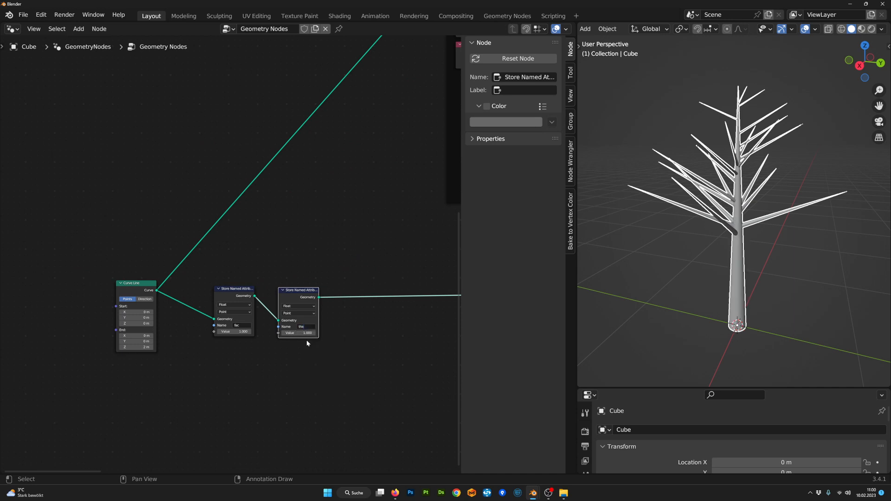
scroll(330, 312, up, 2)
drag(330, 309, 327, 307)
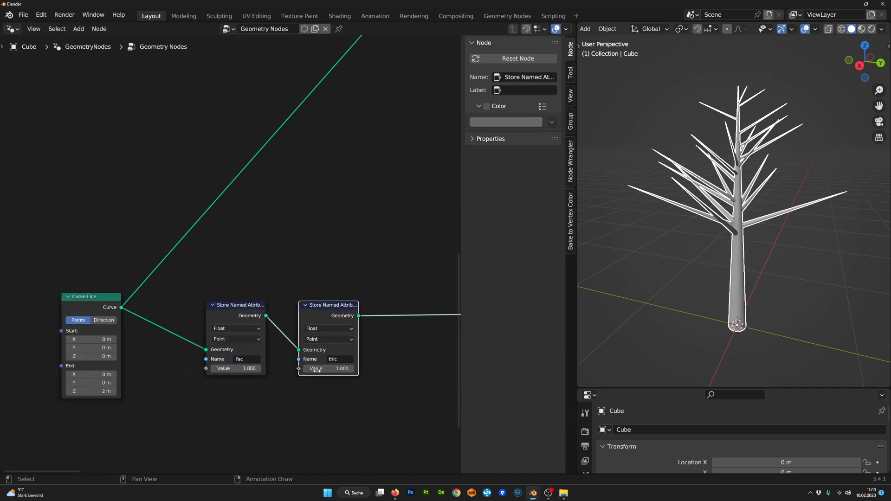
scroll(343, 389, up, 2)
middle_drag(351, 399, 209, 302)
scroll(209, 301, down, 3)
scroll(209, 302, up, 6)
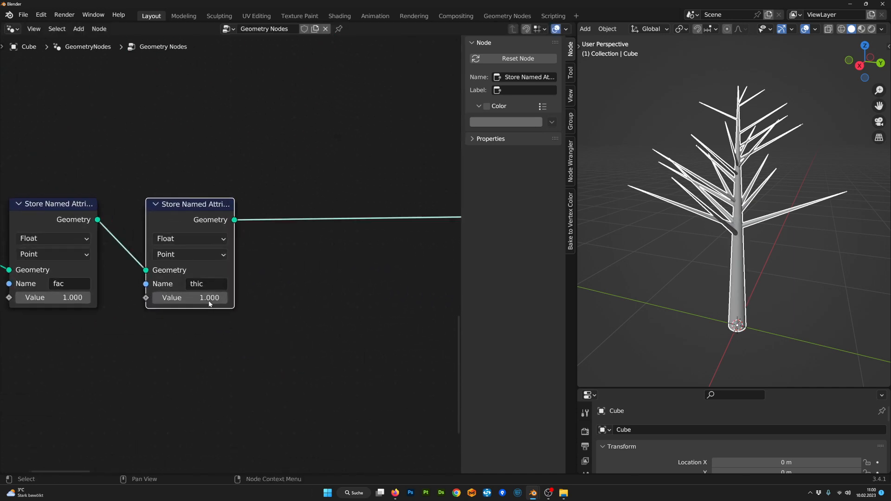
mouse_move(199, 299)
shift+mouse_down()
mouse_move(227, 300)
mouse_move(158, 299)
mouse_move(264, 299)
mouse_move(214, 299)
shift+mouse_up()
right_click(214, 299)
- Set the Value of the thic Store Named Attribute node on the first branch points to 0.5
scroll(250, 253, down, 3)
shift+middle_drag(338, 173, 167, 388)
middle_drag(424, 74, 292, 225)
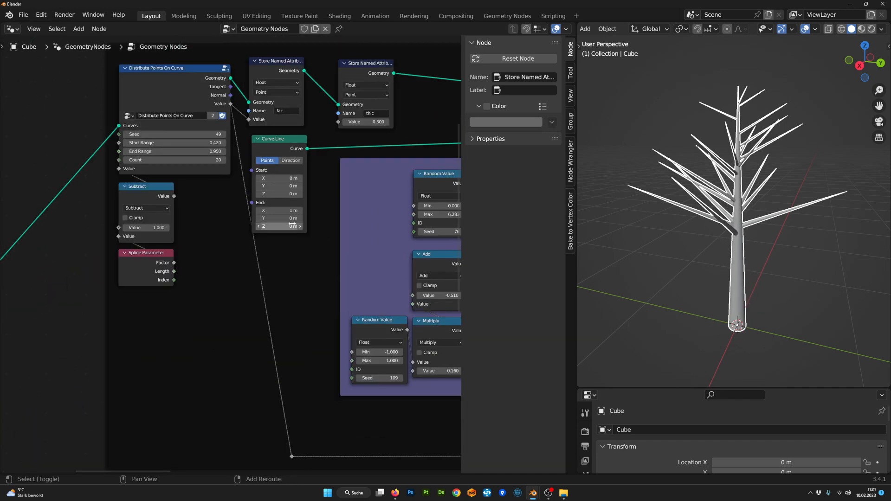
middle_drag(403, 111, 352, 273)
scroll(352, 274, up, 4)
click(345, 262)
scroll(339, 232, up, 1)
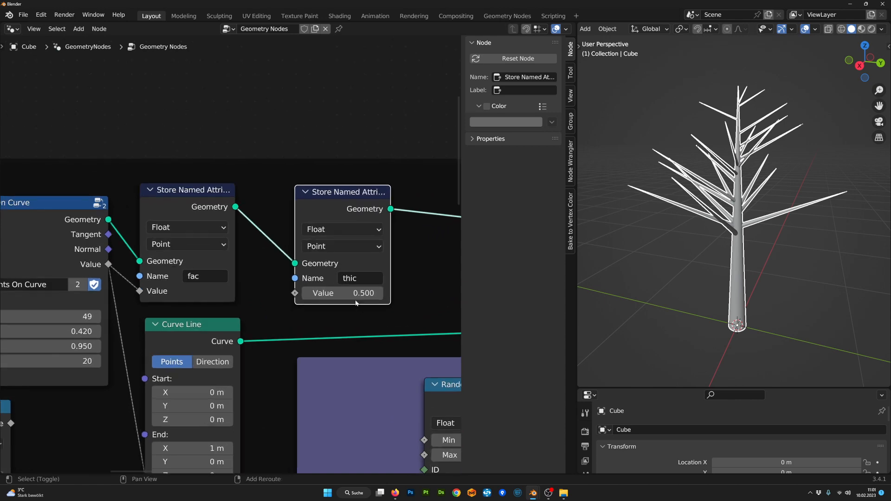
drag(343, 293, 364, 293)
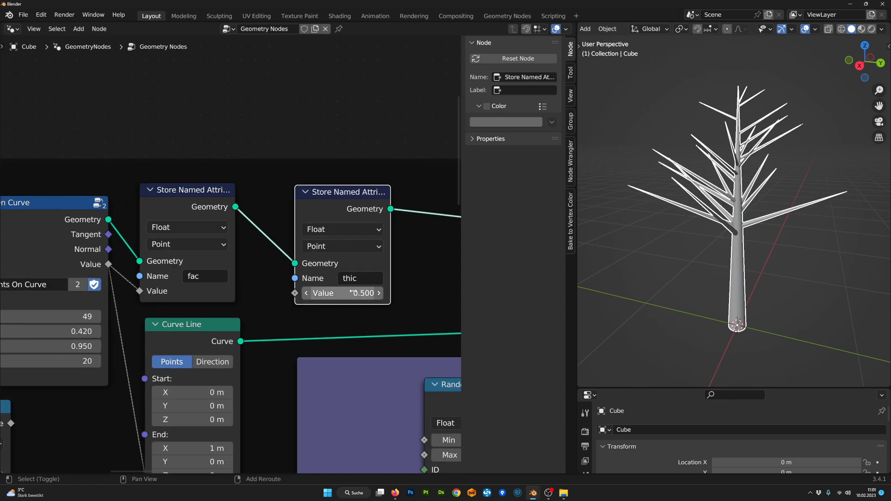
- Move the curve radius, meshing and output nodes further downstream, and place the second Join Geometry node close to them
scroll(388, 339, down, 8)
middle_drag(390, 372, 275, 326)
scroll(375, 389, down, 1)
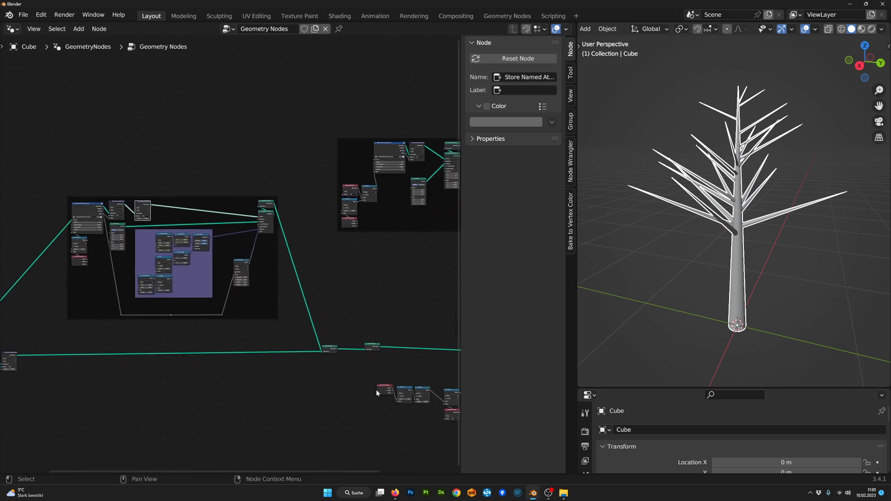
middle_drag(376, 389, 349, 378)
scroll(312, 347, up, 1)
drag(312, 347, 314, 352)
scroll(345, 367, down, 2)
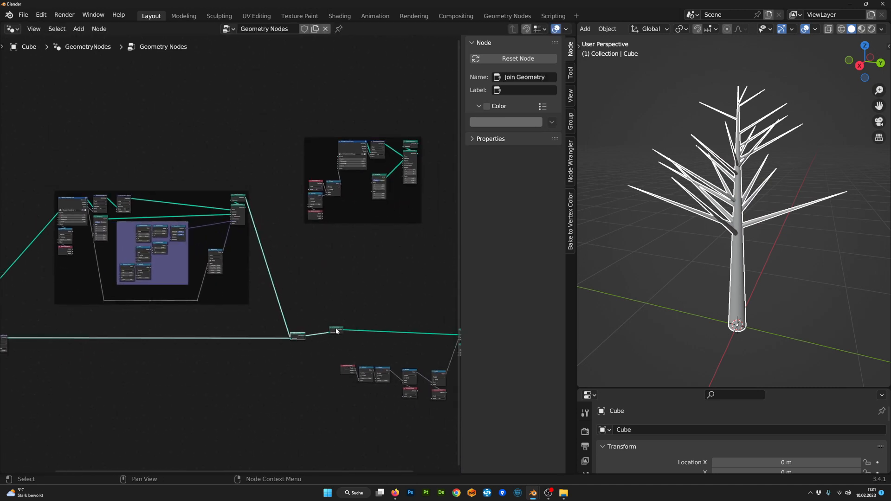
middle_drag(403, 374, 296, 372)
drag(409, 412, 229, 275)
drag(225, 351, 297, 418)
middle_drag(227, 328, 202, 310)
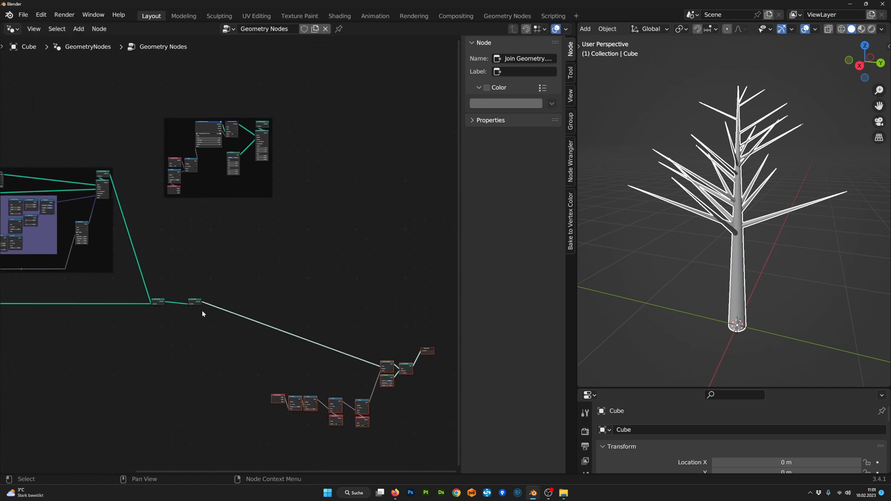
click(195, 302)
drag(194, 302, 358, 311)
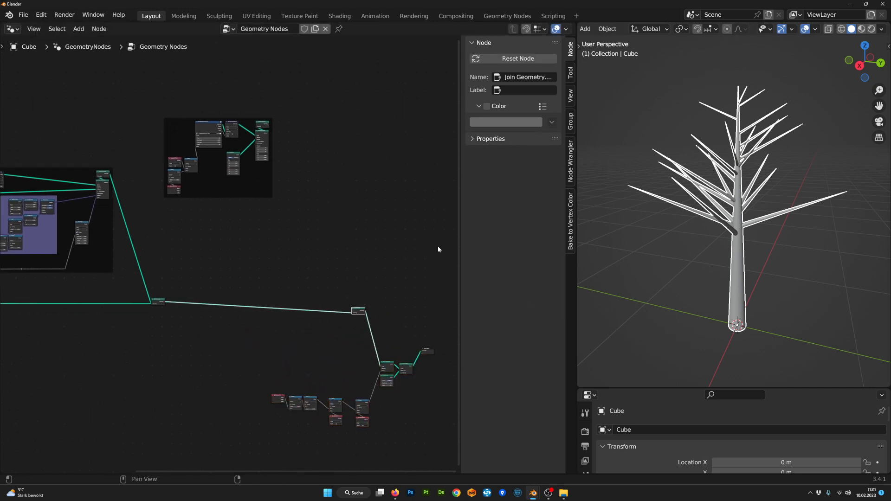
- Connect the first branch group's Realize Instances geometry to the Curves input of the second group's Distribute Points On Curve node
middle_drag(266, 213, 295, 309)
scroll(294, 224, up, 4)
scroll(294, 308, up, 2)
scroll(192, 262, up, 1)
middle_drag(186, 258, 262, 268)
scroll(277, 253, up, 1)
scroll(262, 268, up, 1)
scroll(223, 264, up, 1)
middle_drag(197, 259, 173, 265)
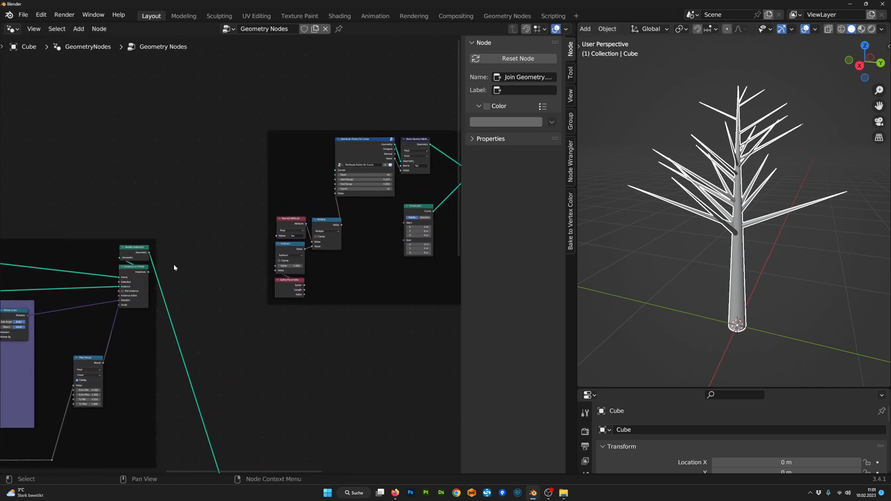
alt+right_drag(338, 170, 339, 171)
scroll(366, 337, down, 5)
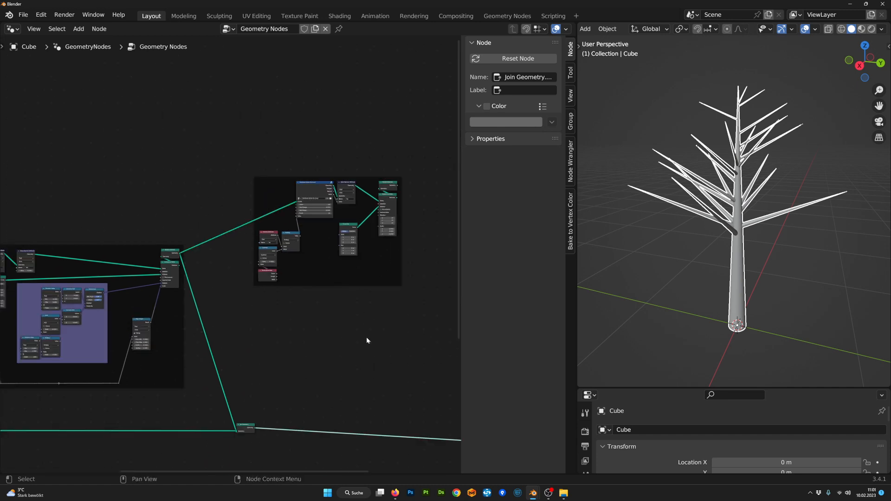
- Connect the second branch group's Realize Instances geometry to the second Join Geometry node and preview that node's curves
middle_drag(348, 358, 207, 297)
drag(303, 328, 302, 324)
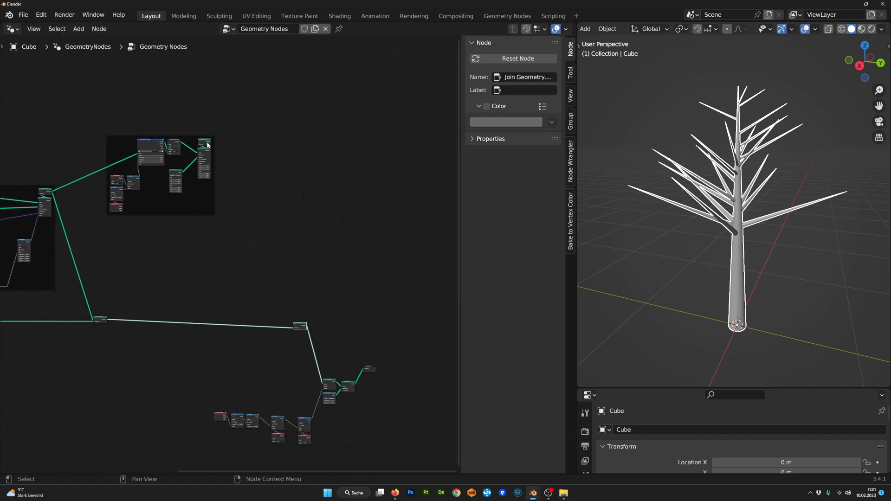
alt+right_drag(300, 325, 300, 325)
middle_drag(315, 343, 305, 330)
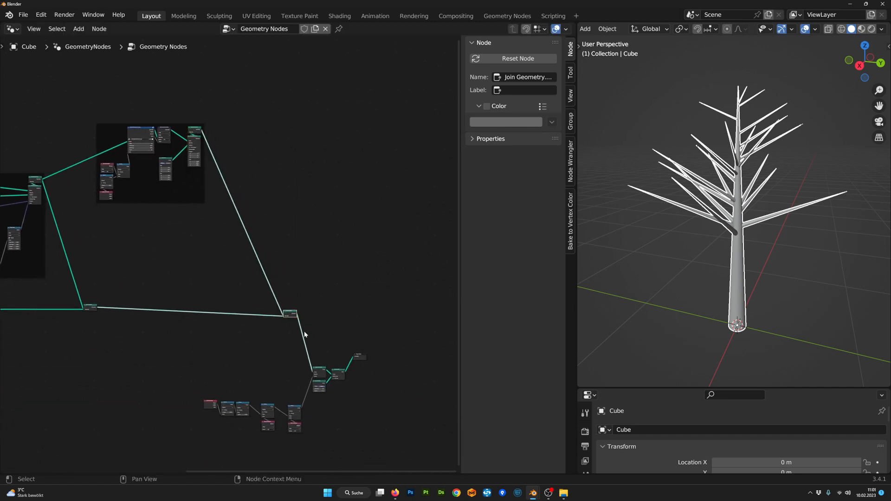
ctrl+shift+click(288, 315)
middle_drag(644, 251, 773, 220)
- Raise the Count of the second group's Distribute Points On Curve node to 94
middle_drag(49, 155, 111, 172)
scroll(111, 173, up, 5)
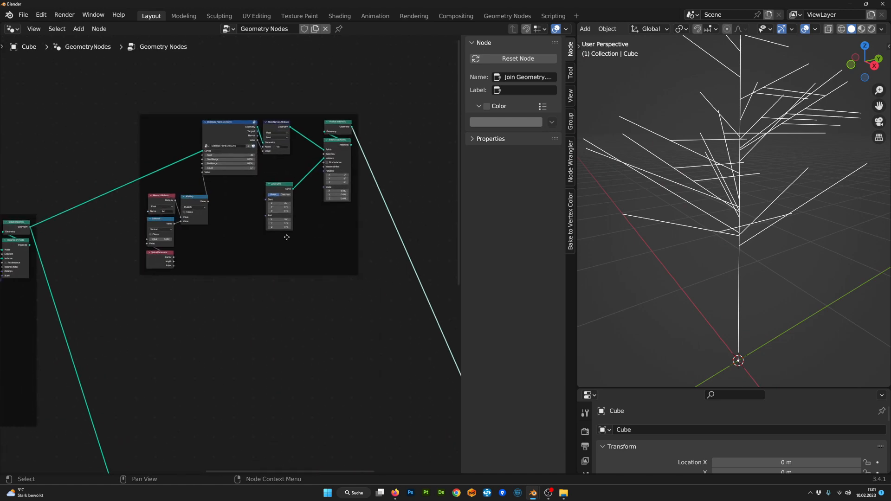
drag(332, 270, 394, 270)
scroll(431, 342, down, 4)
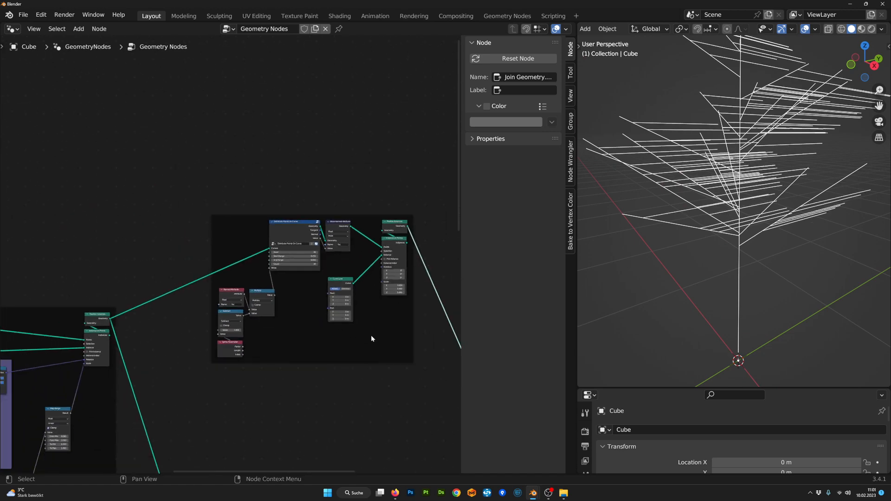
middle_drag(719, 240, 690, 243)
- Move the second group's Store Named Attribute, Curve Line, Instance on Points and Realize Instances nodes away from Distribute Points On Curve
middle_drag(369, 280, 189, 280)
scroll(367, 288, up, 3)
scroll(351, 289, down, 1)
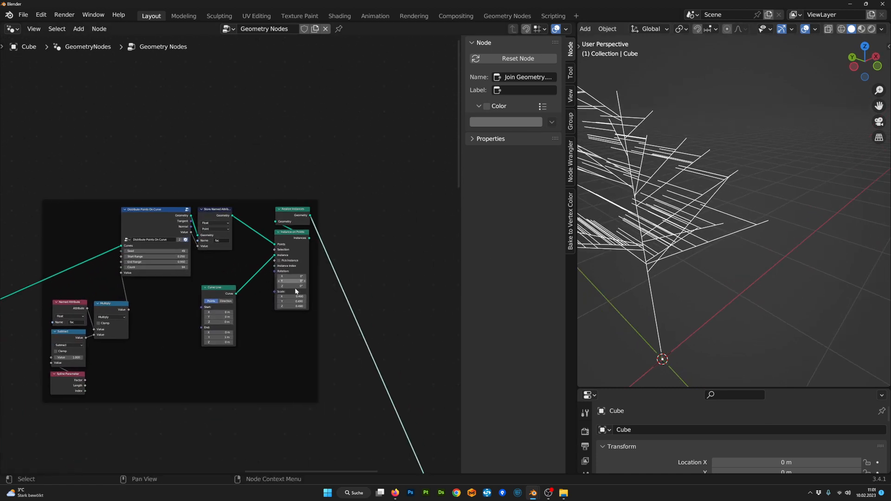
scroll(277, 263, up, 1)
click(207, 208)
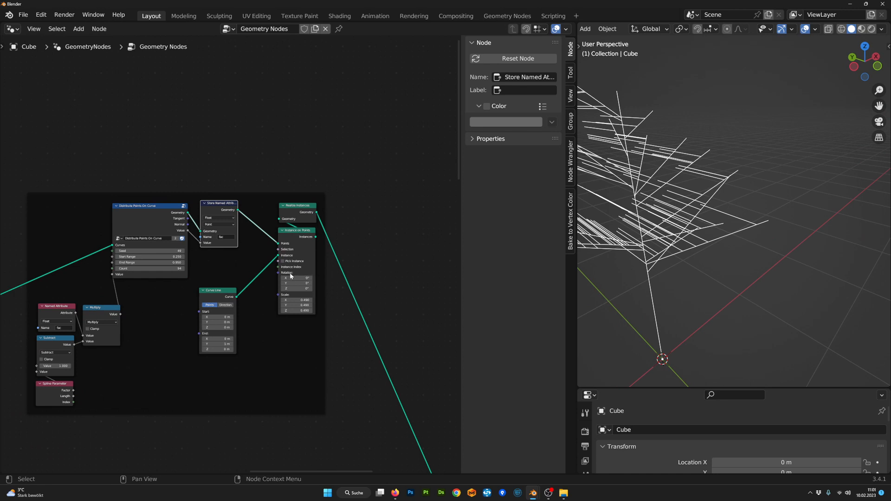
drag(161, 212, 145, 214)
drag(219, 203, 219, 204)
scroll(232, 255, down, 2)
scroll(306, 285, down, 2)
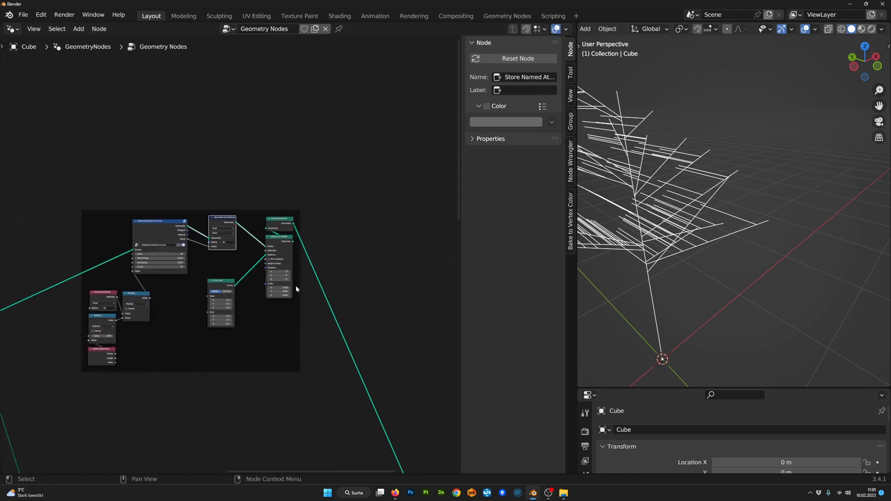
shift+click(281, 222)
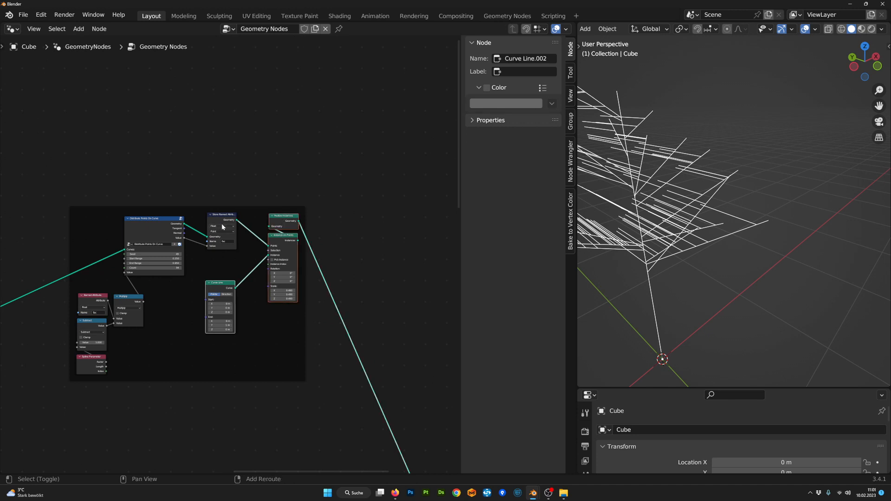
drag(223, 216, 306, 215)
scroll(253, 264, up, 3)
middle_drag(235, 263, 198, 261)
scroll(196, 260, up, 3)
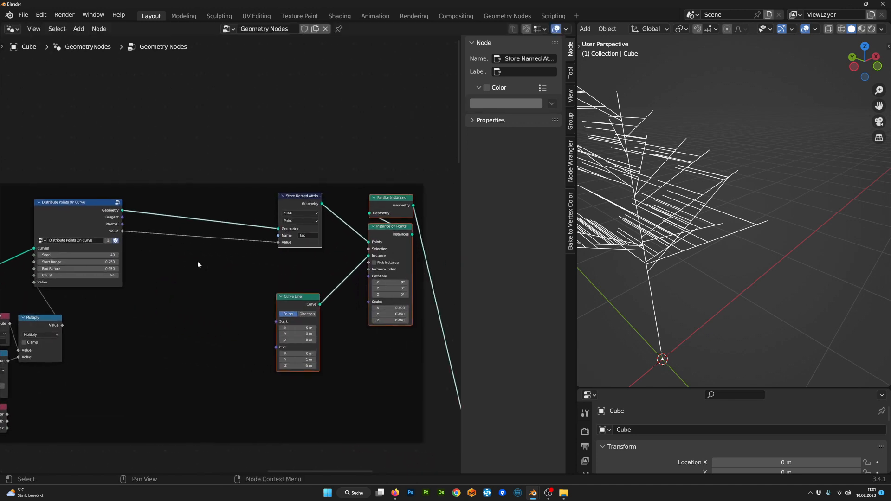
- Connect the Tangent output of the second Distribute Points On Curve node to the Rotation of Instance on Points
click(114, 216)
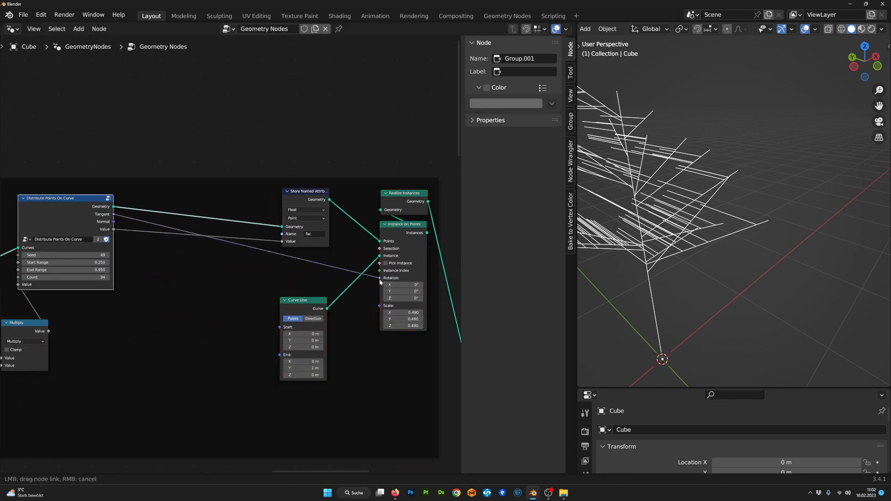
drag(379, 279, 380, 280)
middle_drag(347, 310, 391, 315)
- Add an Align Euler to Vector node and insert it into the link between Tangent and the instance Rotation
key(Tab)
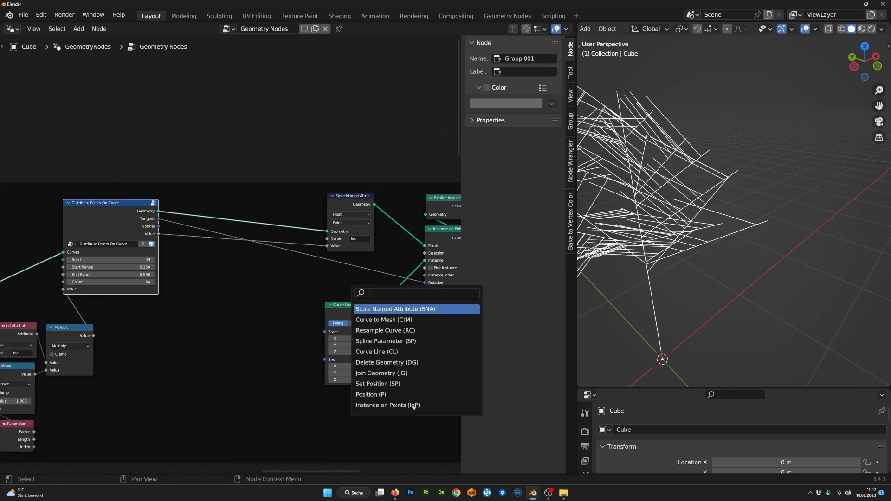
text(a)
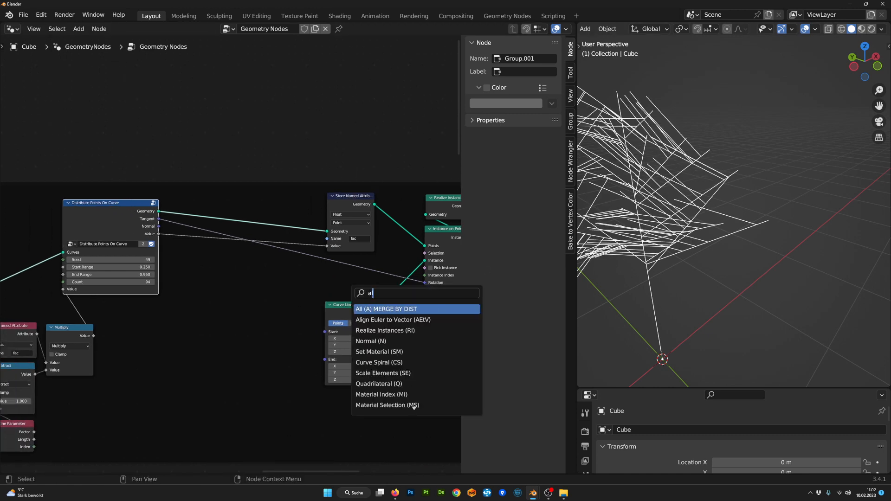
text(lig)
key(Return)
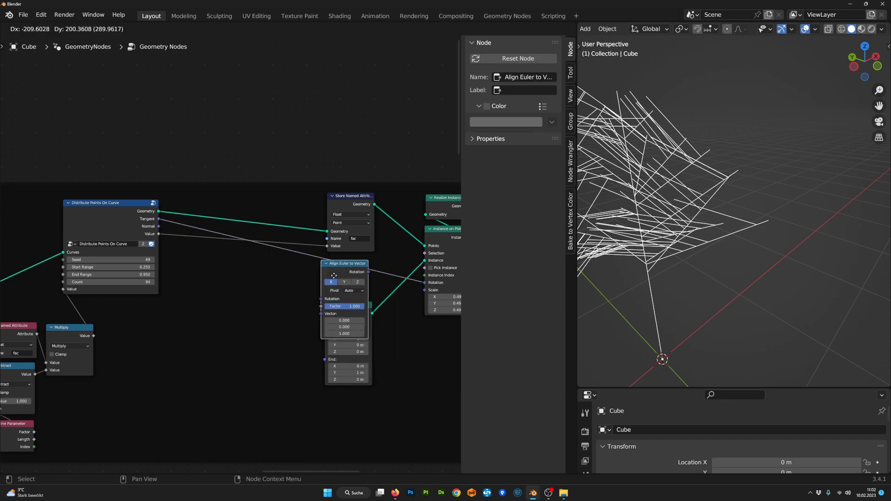
click(338, 272)
drag(338, 272, 272, 305)
scroll(273, 325, up, 4)
scroll(272, 328, up, 2)
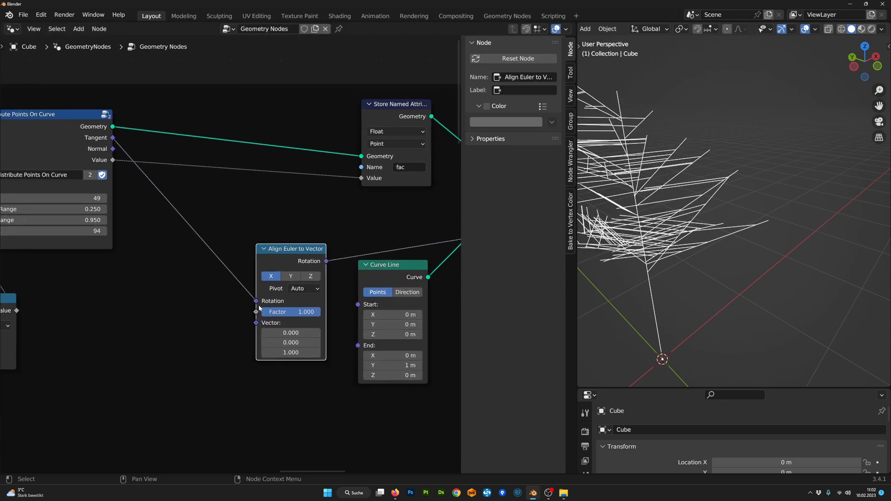
- Reroute the Tangent link from the Rotation input to the Vector input of Align Euler to Vector
drag(282, 253, 287, 239)
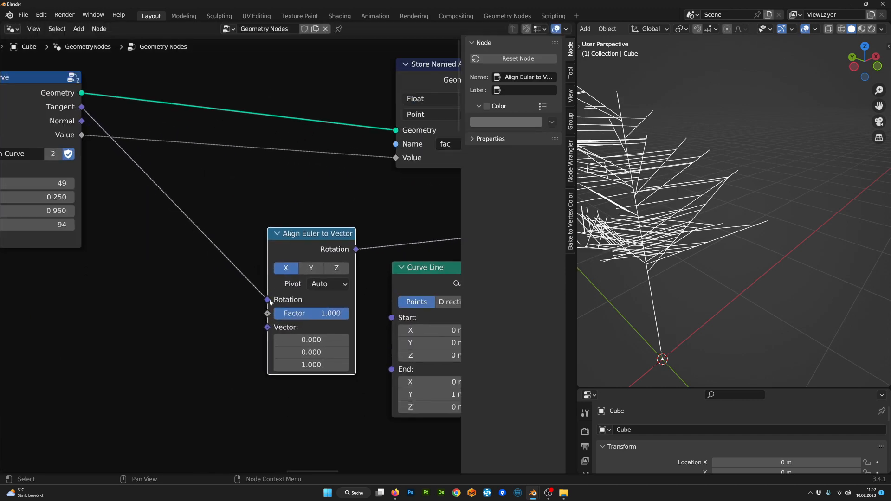
drag(270, 329, 268, 328)
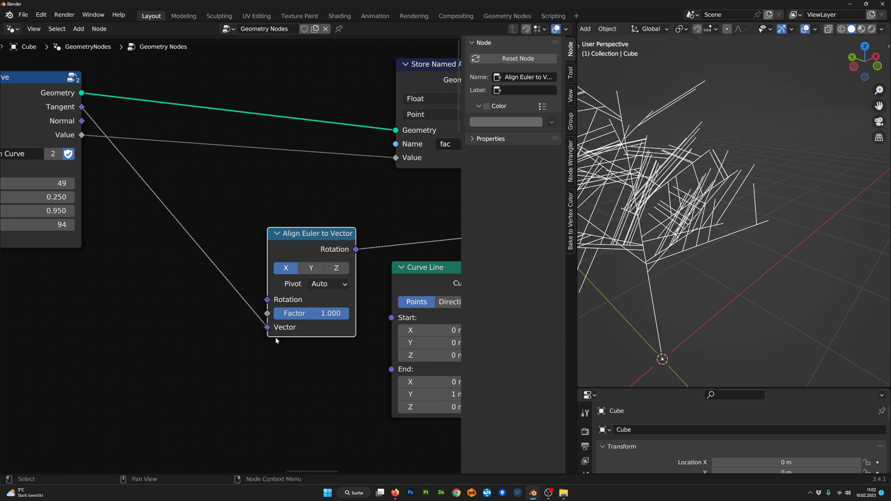
scroll(335, 211, down, 3)
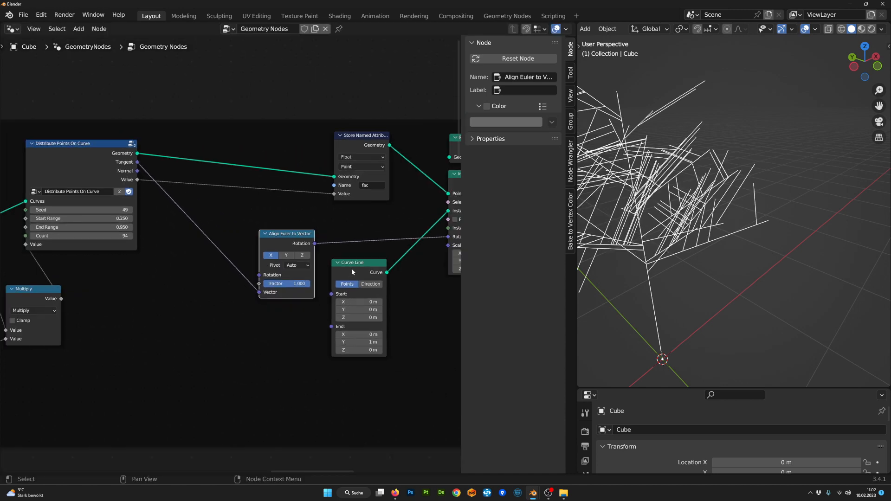
- Set the Align Euler to Vector axis to Y and place the node directly below the Curve Line node
drag(351, 268, 360, 212)
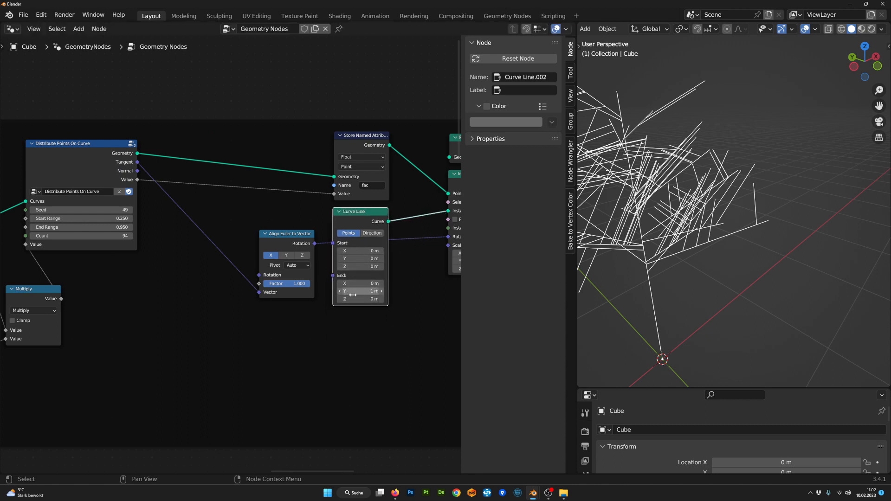
click(288, 255)
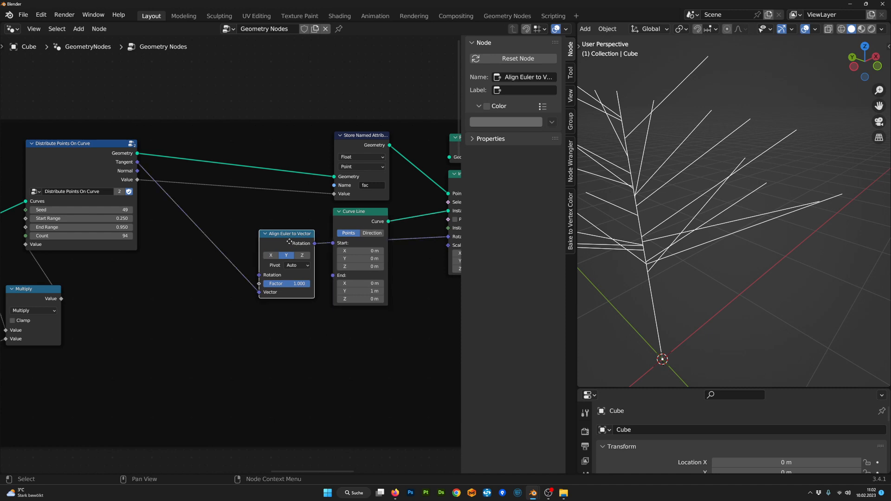
drag(288, 241, 363, 324)
middle_drag(729, 249, 694, 225)
middle_drag(811, 198, 734, 185)
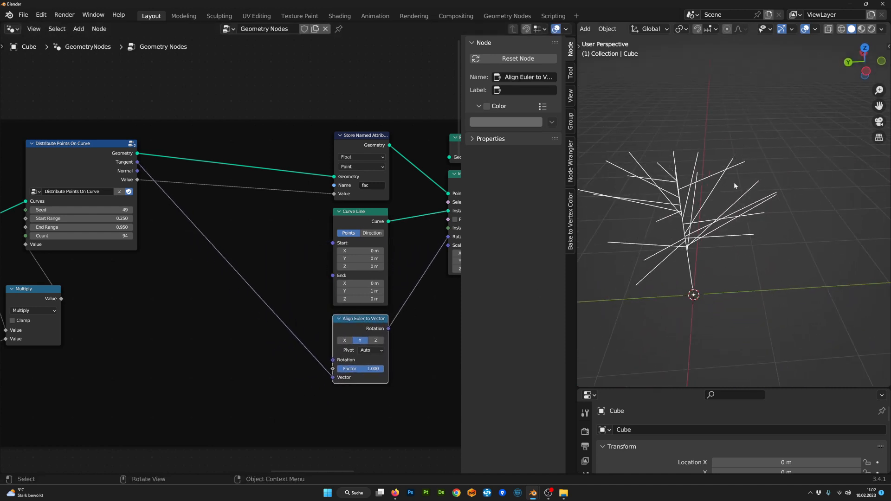
- Shift the Align Euler to Vector node down and back to make room before Instance on Points
scroll(357, 408, up, 2)
drag(390, 333, 360, 355)
scroll(372, 365, down, 1)
scroll(374, 368, down, 2)
mouse_move(331, 324)
mouse_down()
mouse_move(310, 325)
mouse_move(341, 326)
mouse_move(305, 325)
mouse_move(341, 325)
mouse_up()
key(g)
scroll(318, 288, up, 2)
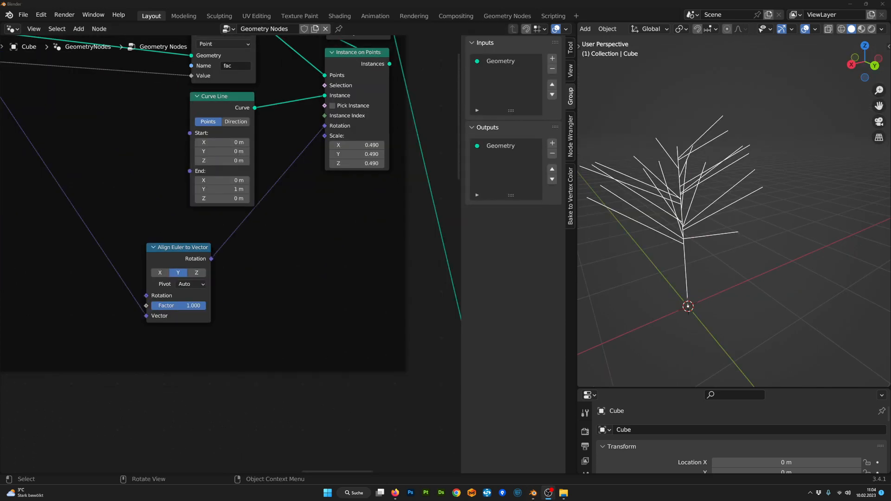
- Insert a Rotate Euler node between Align Euler to Vector and Instance on Points, and set its space to Local
scroll(308, 283, down, 1)
middle_drag(298, 258, 297, 302)
scroll(293, 270, up, 3)
scroll(297, 302, up, 1)
key(shift+a)
text(s)
text(rot)
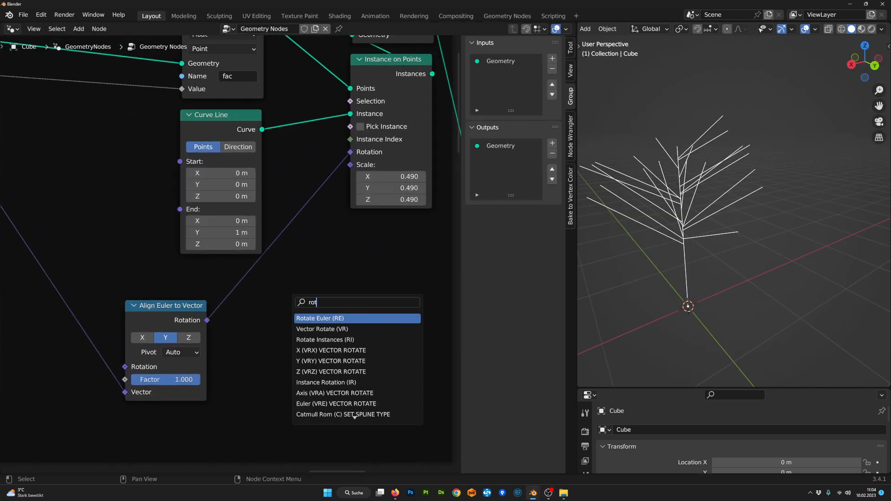
key(Return)
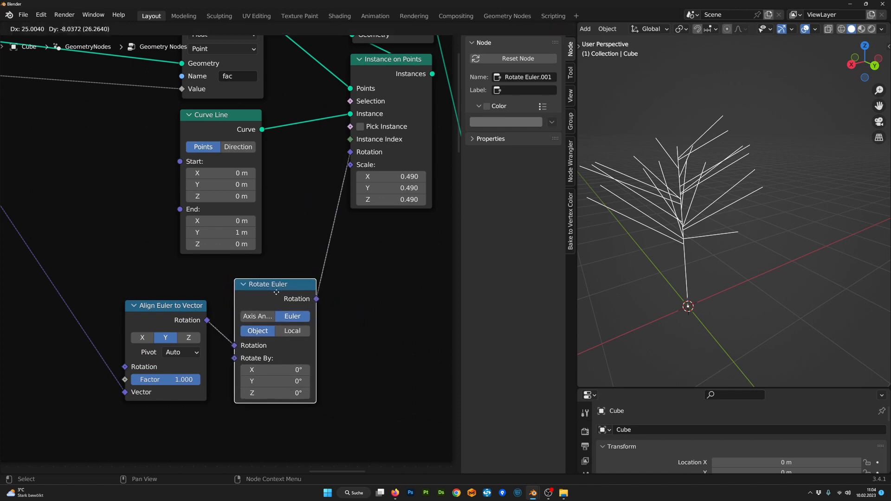
click(288, 313)
scroll(289, 315, up, 1)
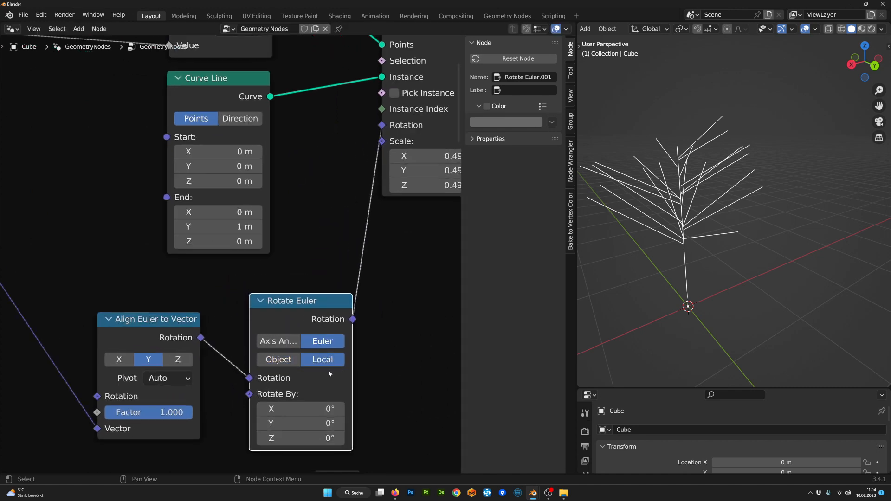
- Set the Rotate Euler node's Rotate By X angle to 17.8°
middle_drag(337, 425, 322, 363)
middle_drag(773, 275, 751, 278)
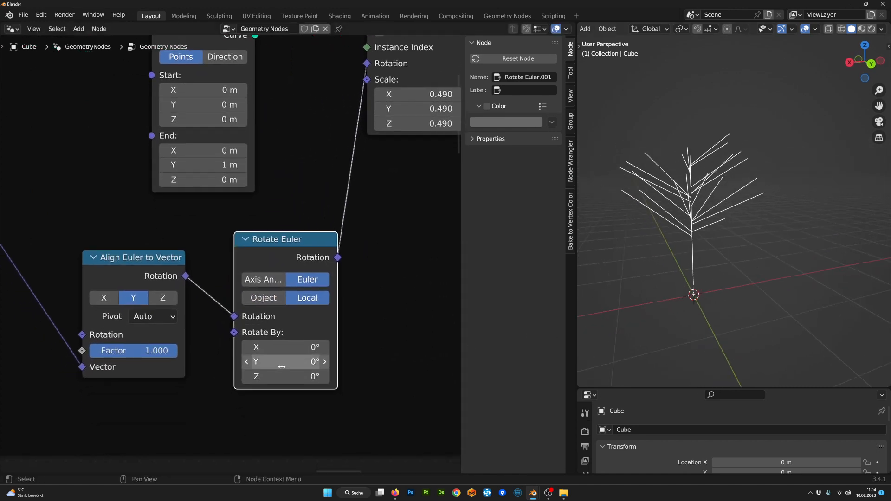
drag(285, 347, 306, 347)
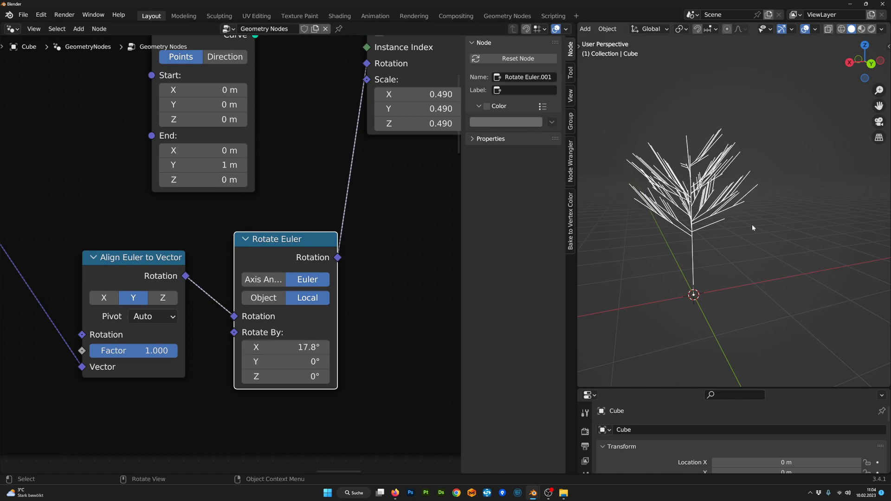
- Try out different Rotate By Y angles on the Rotate Euler node, stopping at 877°
middle_drag(752, 224, 723, 259)
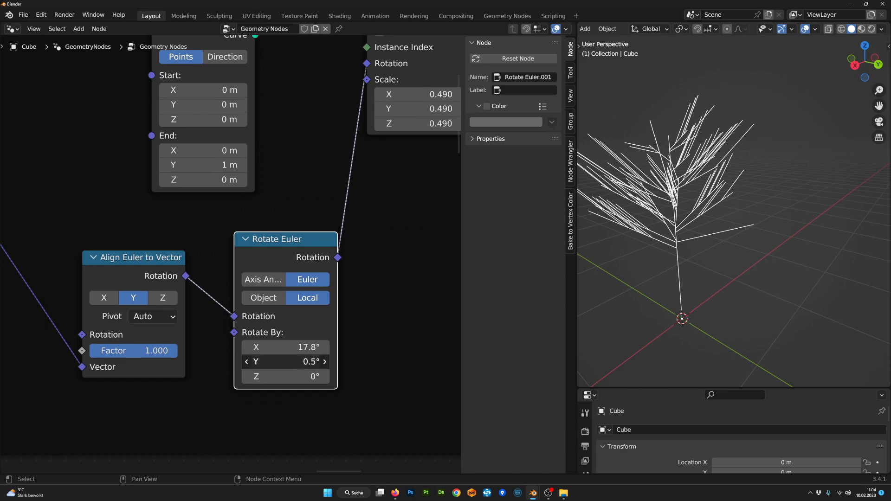
drag(286, 362, 427, 362)
middle_drag(734, 281, 713, 272)
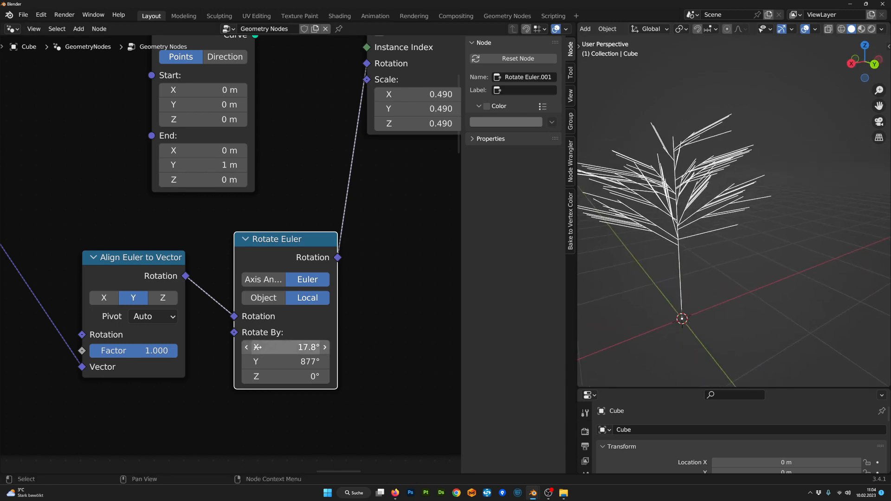
drag(286, 362, 320, 361)
right_click(286, 361)
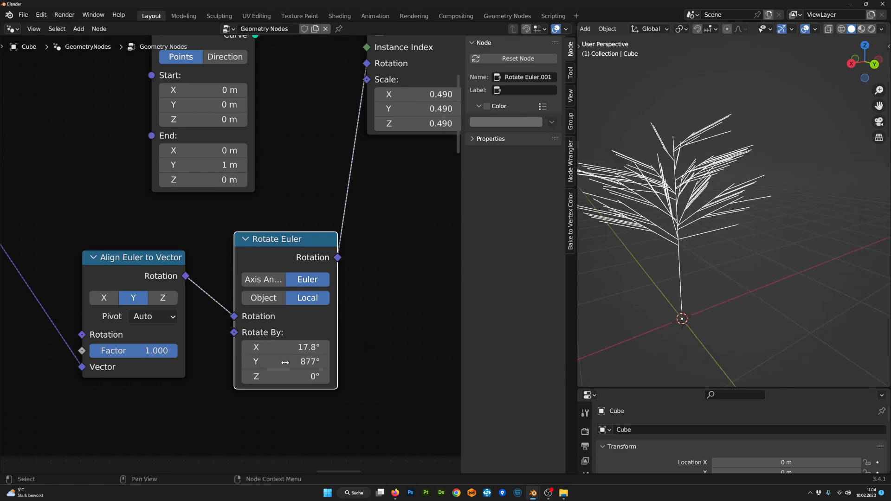
- Add a Combine XYZ node below Align Euler to Vector and link its vector to Rotate Euler's Rotate By input
scroll(291, 367, down, 4)
middle_drag(192, 284, 286, 258)
drag(272, 242, 281, 220)
key(Tab)
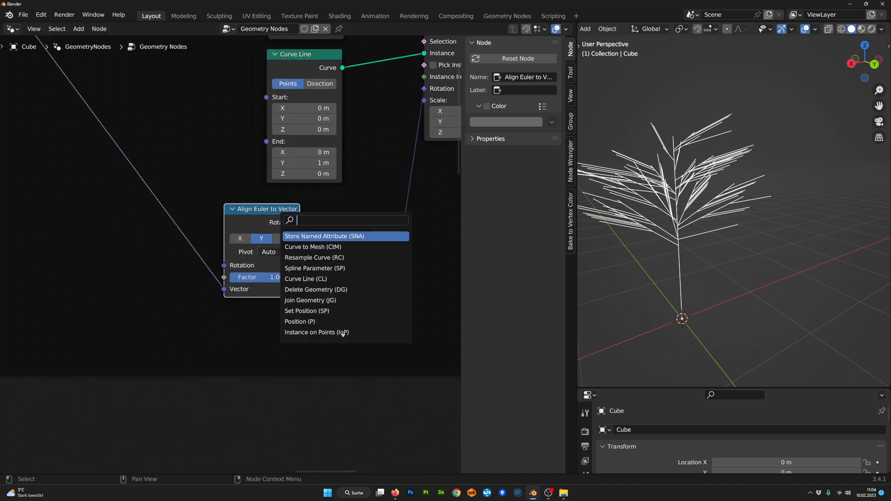
text(comb)
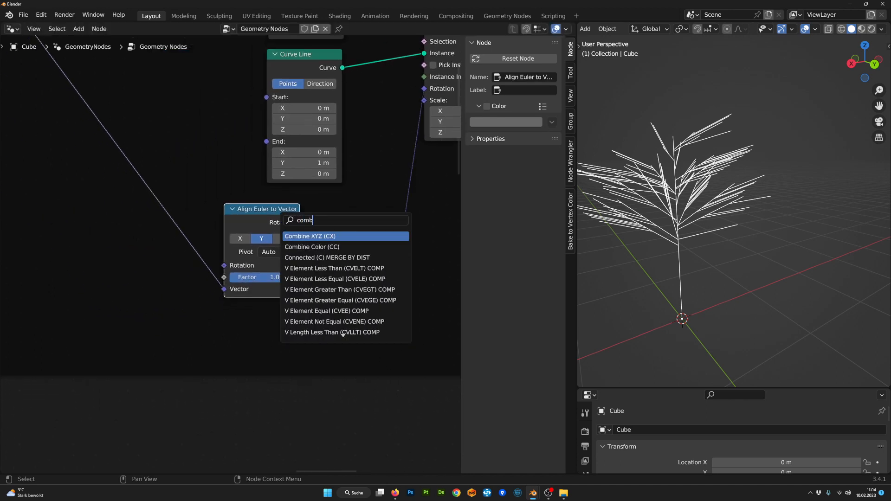
key(Return)
click(258, 326)
middle_drag(300, 332, 336, 334)
scroll(336, 335, up, 1)
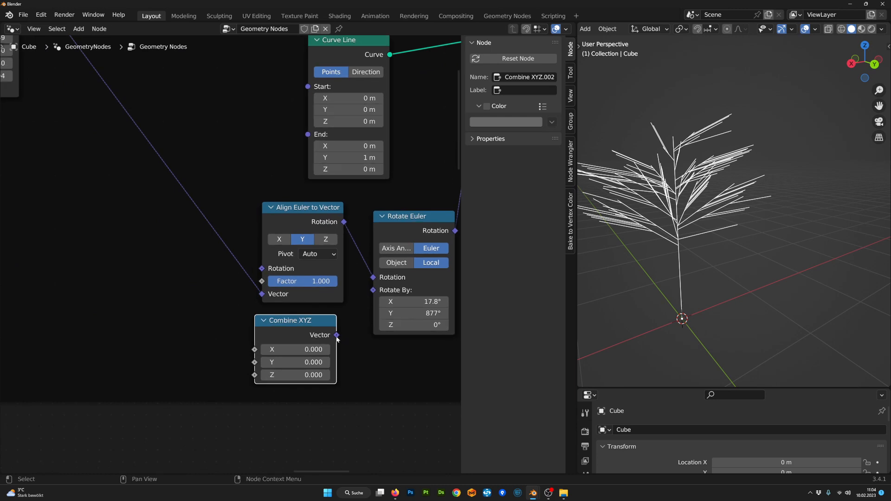
drag(382, 291, 380, 291)
- Set the X value of the new Combine XYZ node to 0.400
scroll(325, 363, up, 1)
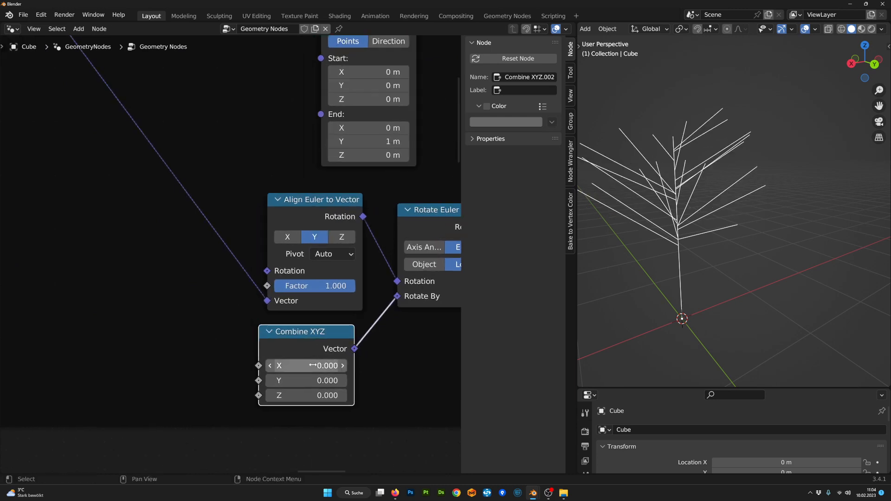
middle_drag(313, 365, 297, 334)
mouse_move(295, 335)
mouse_down()
mouse_move(325, 334)
mouse_move(298, 335)
mouse_up()
middle_drag(360, 357, 381, 357)
drag(331, 305, 341, 304)
scroll(320, 310, down, 4)
middle_drag(300, 314, 337, 314)
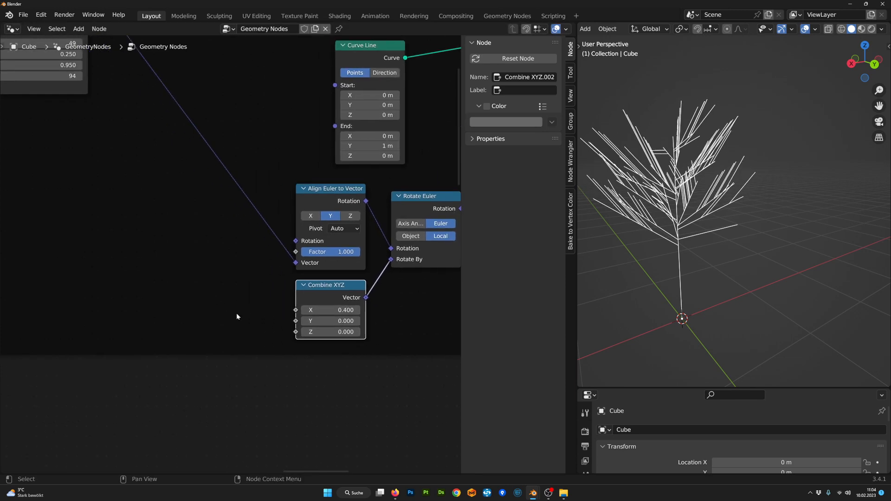
- Add a Random Value node beside the Combine XYZ node and set its Max to 6.283
key(r)
key(Escape)
scroll(227, 322, down, 3)
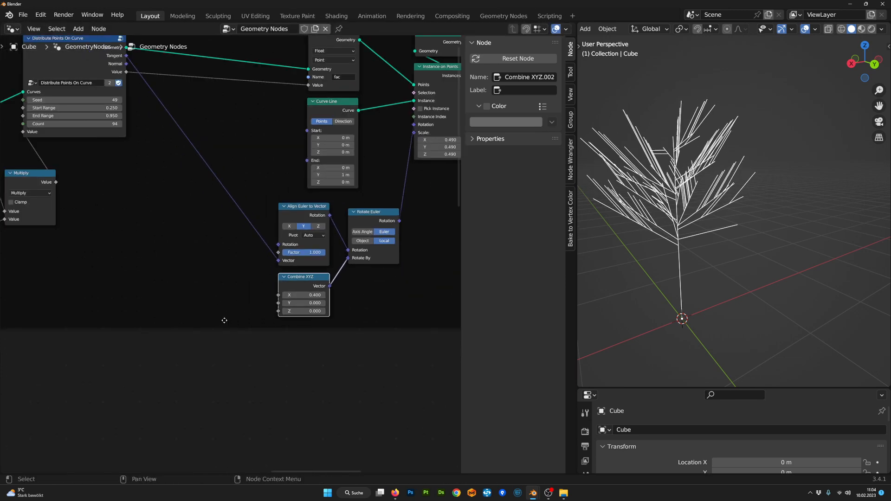
middle_drag(270, 329, 227, 334)
key(Tab)
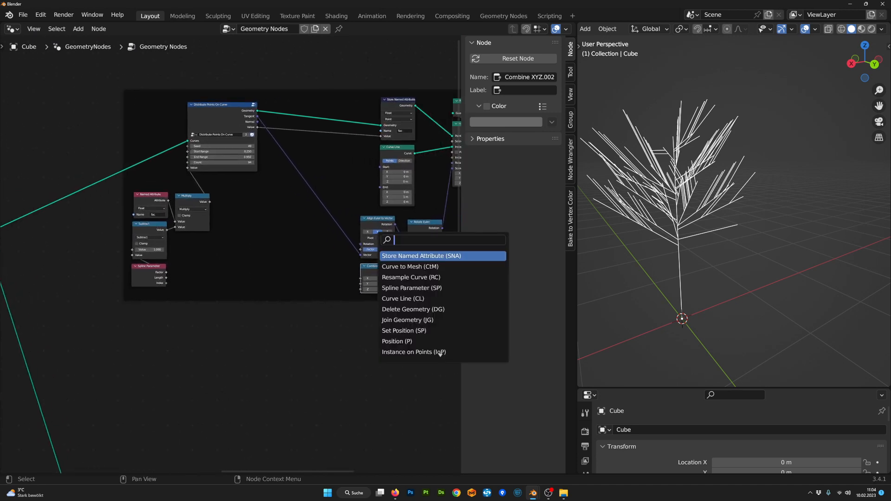
text(and)
key(Return)
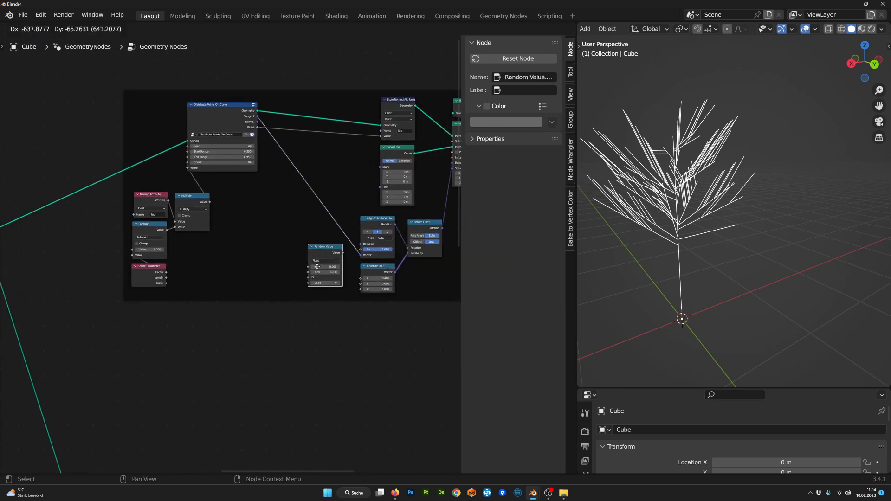
scroll(318, 279, up, 2)
click(292, 298)
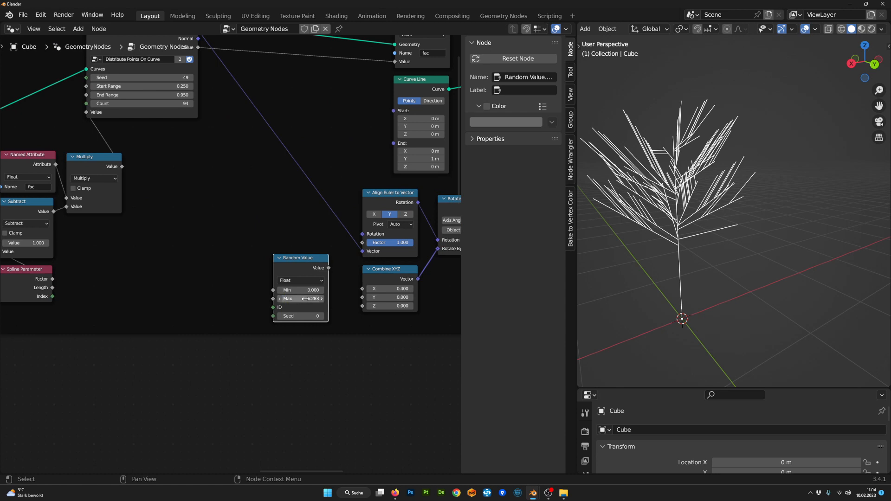
- Link the Random Value output to the Y input of the Combine XYZ node
scroll(304, 298, up, 2)
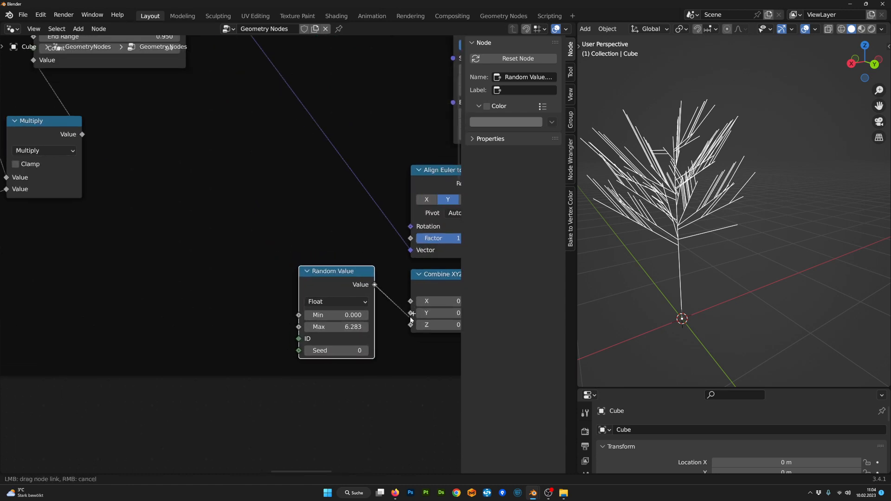
drag(411, 319, 410, 313)
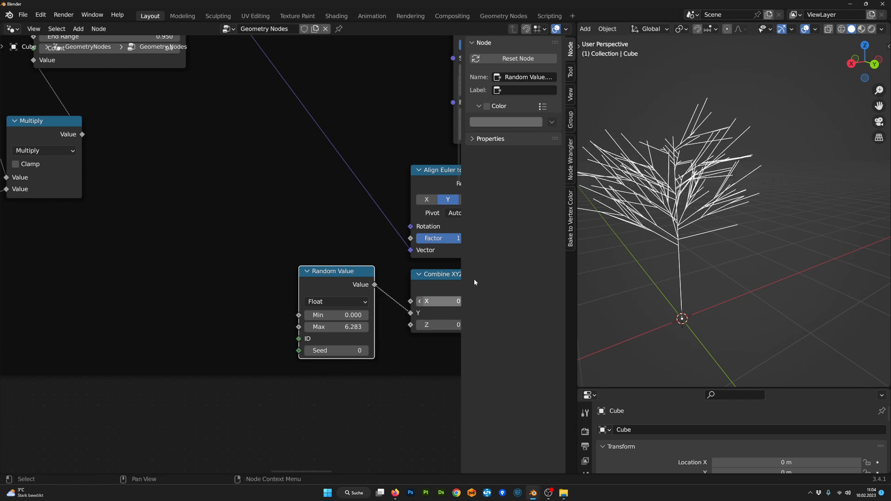
middle_drag(643, 242, 708, 241)
- Set the Combine XYZ node's X to 0.270 and place the Random Value node directly beneath it
drag(348, 284, 319, 341)
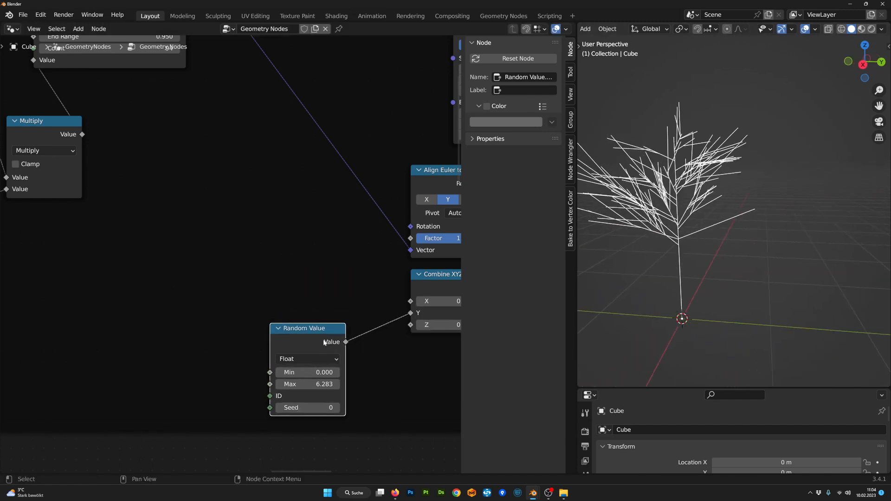
scroll(353, 340, down, 1)
middle_drag(442, 340, 297, 367)
scroll(288, 358, up, 2)
drag(163, 371, 190, 382)
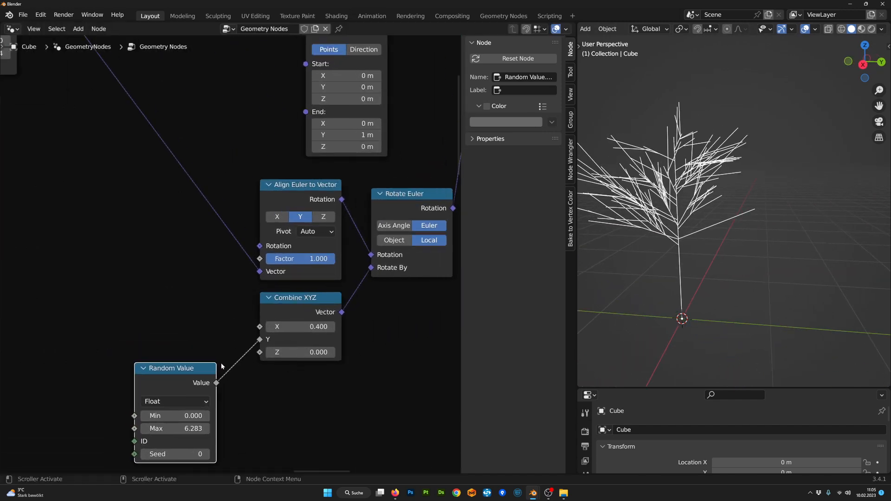
scroll(287, 344, down, 1)
middle_drag(289, 343, 388, 340)
mouse_move(413, 327)
mouse_down()
mouse_move(432, 326)
mouse_move(395, 327)
mouse_move(406, 327)
mouse_up()
scroll(312, 328, down, 2)
middle_drag(313, 329, 327, 330)
drag(304, 329, 382, 331)
- Duplicate the linked Random Value, Multiply and Add nodes from the first branches' rotation frame and detach the copies from the frame
scroll(364, 347, down, 4)
scroll(312, 294, down, 8)
middle_drag(126, 374, 368, 309)
scroll(368, 309, up, 1)
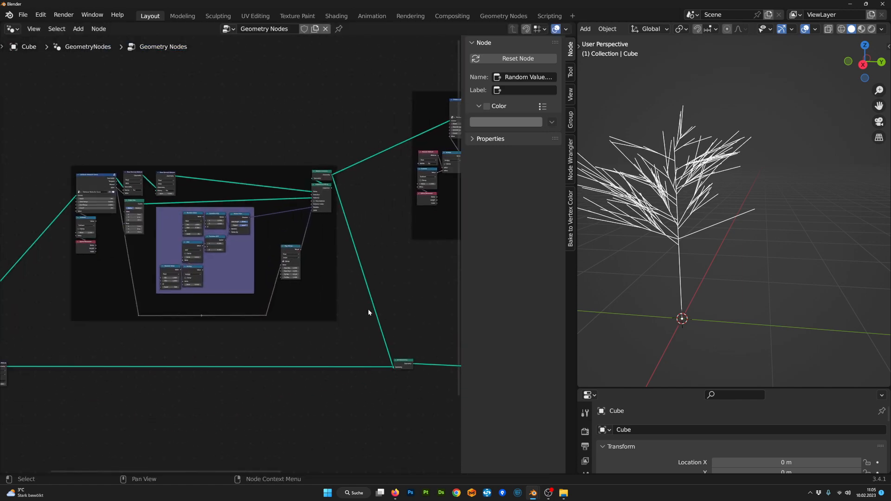
scroll(205, 305, up, 3)
middle_drag(206, 305, 227, 387)
scroll(301, 327, up, 5)
scroll(301, 327, up, 1)
scroll(301, 327, up, 1)
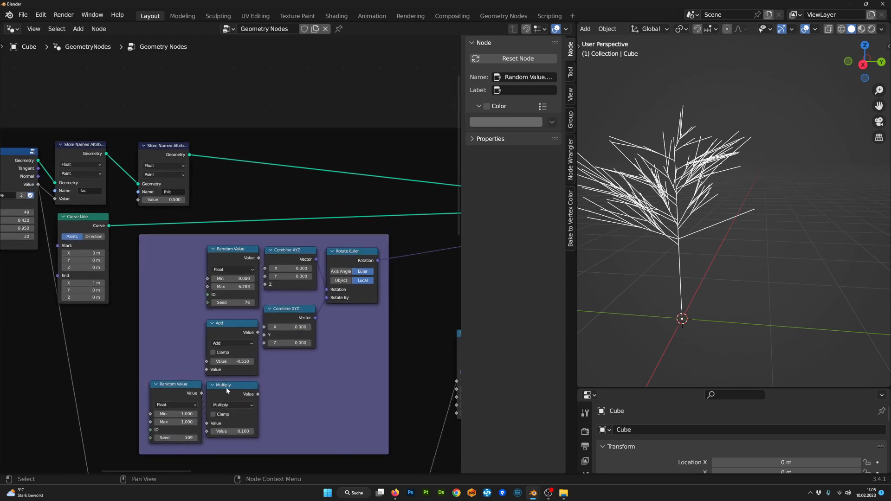
drag(338, 256, 339, 259)
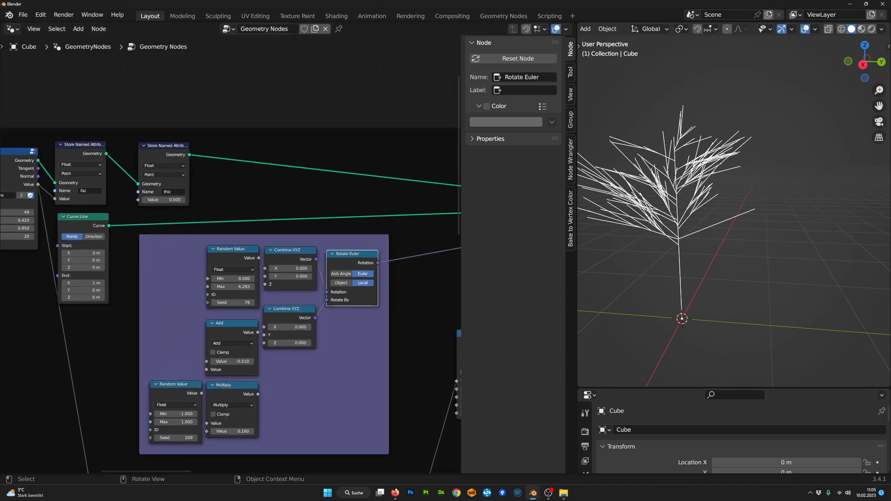
shift+click(220, 392)
shift+click(229, 332)
scroll(236, 332, down, 3)
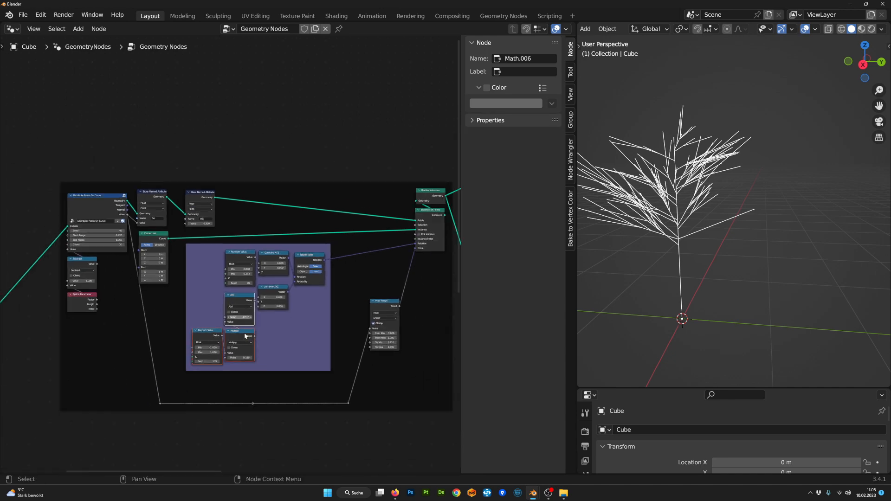
scroll(244, 333, down, 3)
middle_drag(240, 336, 221, 373)
key(shift+d)
click(271, 192)
key(alt+p)
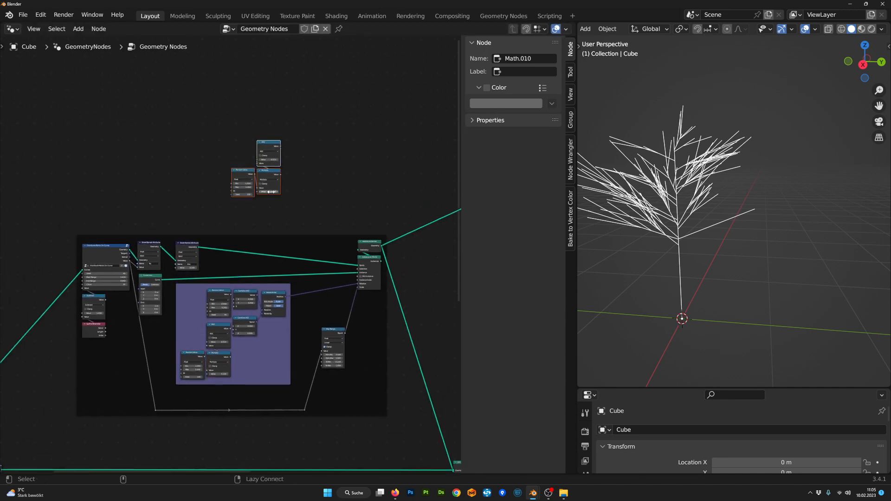
- Move the copied Random Value, Multiply and Add nodes into the second branch generation's frame, beside its Combine XYZ node
scroll(355, 203, down, 7)
middle_drag(409, 182, 146, 225)
key(g)
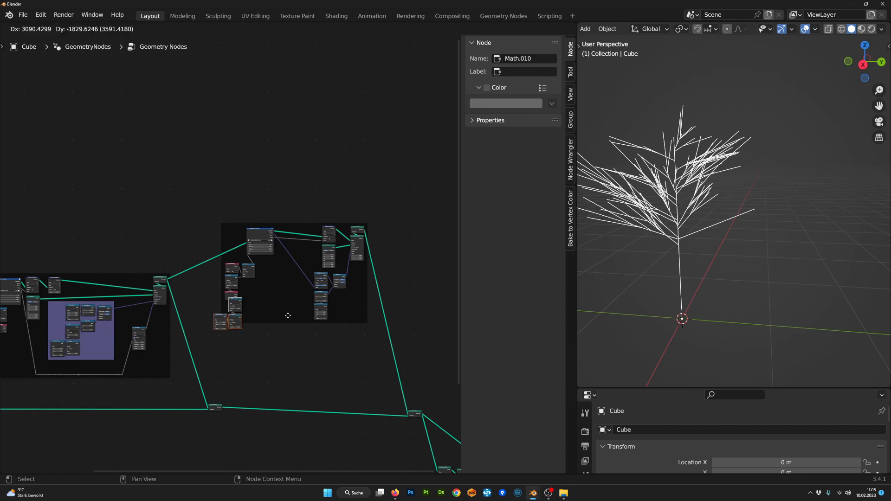
click(349, 340)
scroll(333, 355, up, 9)
middle_drag(377, 397, 303, 318)
scroll(346, 358, down, 1)
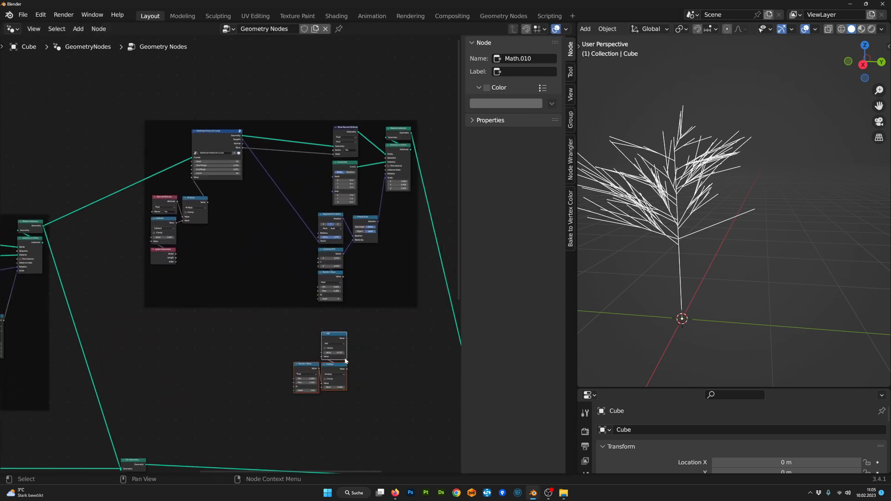
key(g)
click(292, 267)
- Link the copied Add node's output to the X input of the second generation's Combine XYZ node
scroll(292, 266, up, 6)
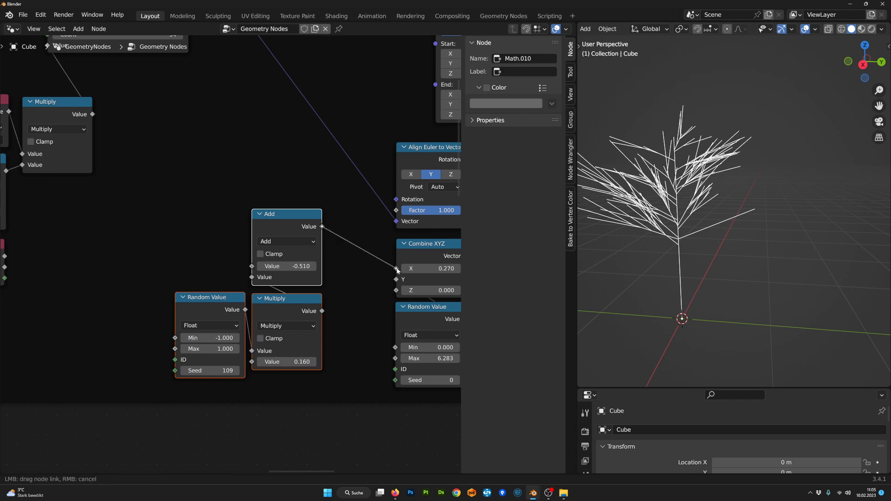
drag(397, 270, 397, 269)
scroll(330, 293, up, 2)
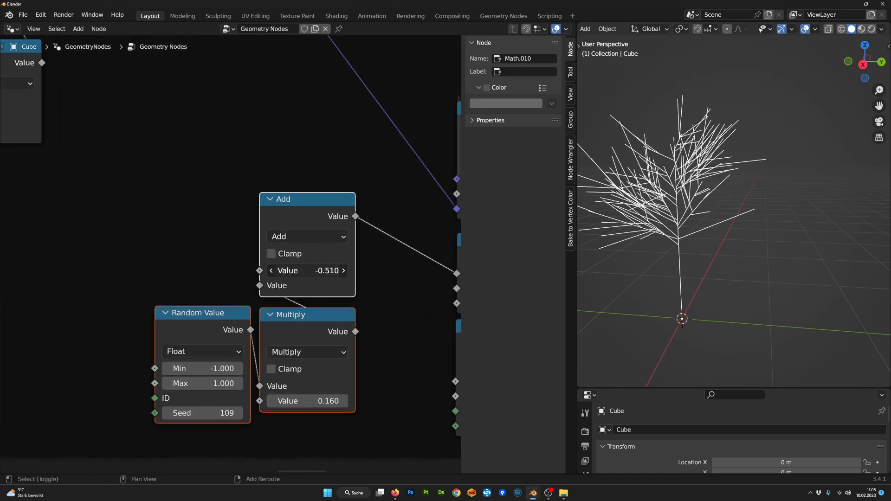
- Set the copied Add node's value to -0.050 and the copied Multiply node's value to 0.270
drag(283, 271, 305, 270)
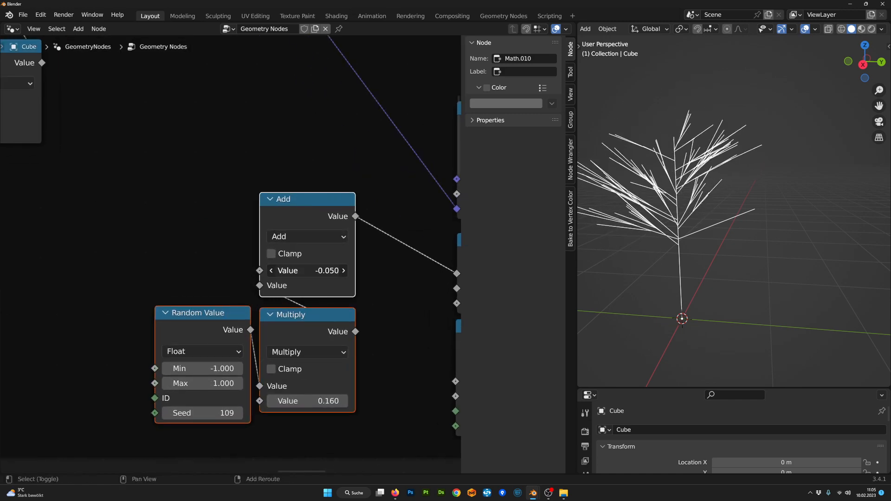
drag(276, 402, 278, 402)
middle_drag(687, 297, 705, 300)
- Set the seed of the second generation's Distribute Points On Curve node to 64
scroll(218, 257, down, 4)
middle_drag(218, 257, 326, 383)
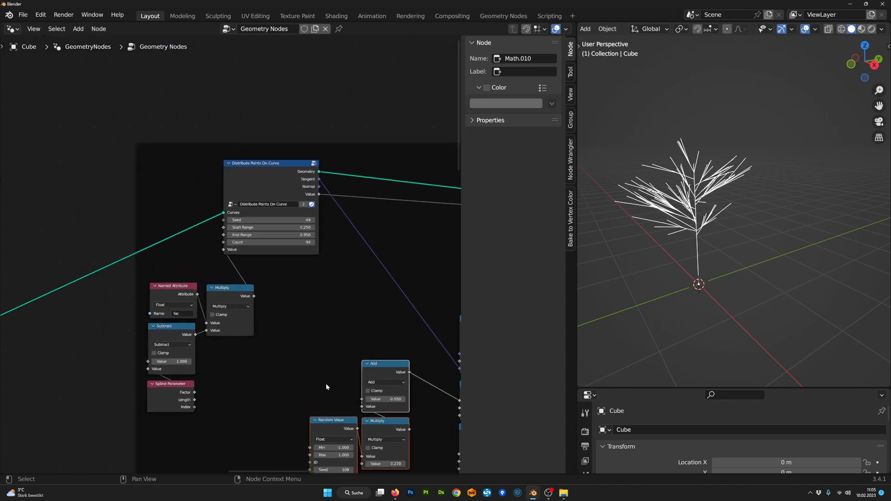
drag(299, 217, 314, 217)
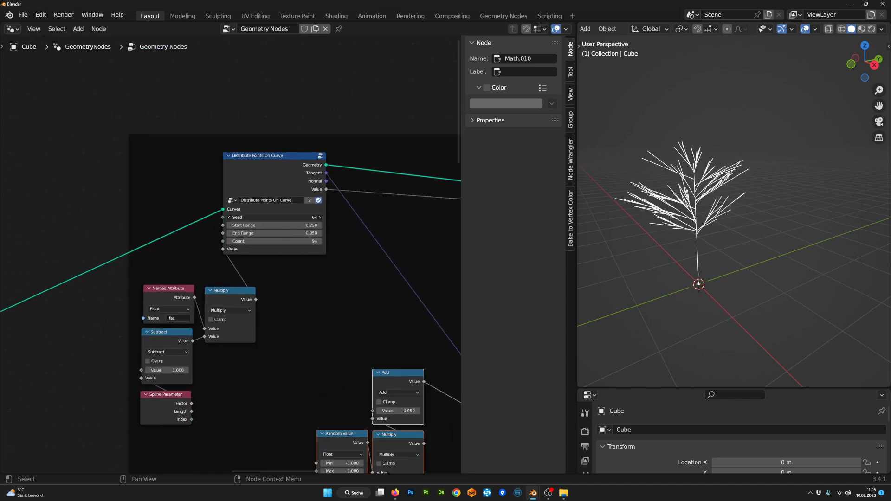
middle_drag(753, 274, 776, 313)
- Set the second Distribute Points On Curve node's Start Range to 0.100 and its End Range to 0.760
scroll(313, 252, up, 3)
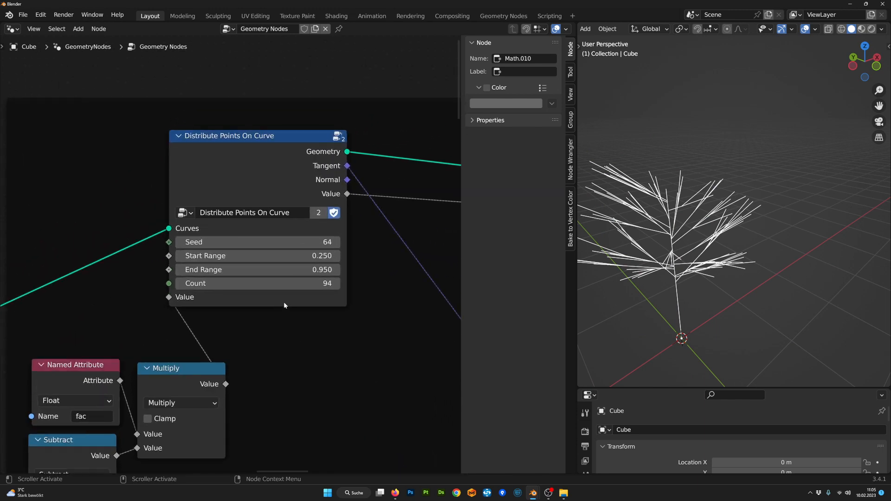
mouse_move(290, 256)
mouse_down()
mouse_move(325, 256)
mouse_move(299, 256)
mouse_up()
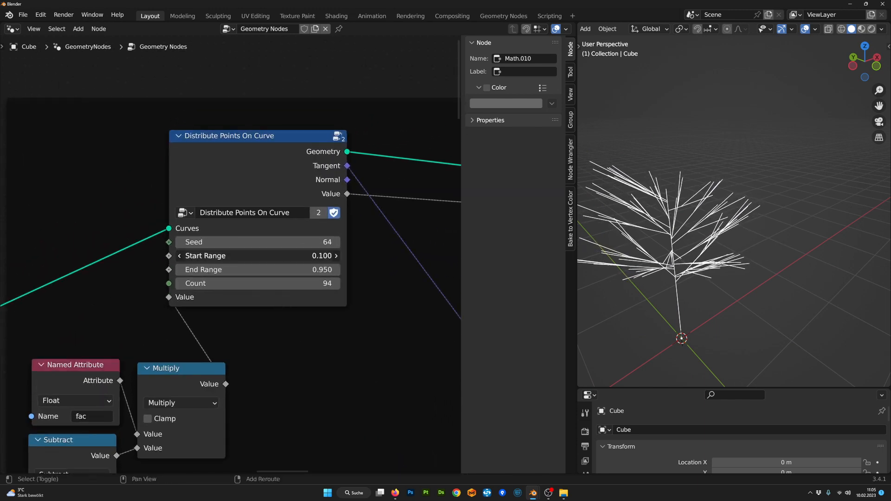
middle_drag(658, 317, 685, 306)
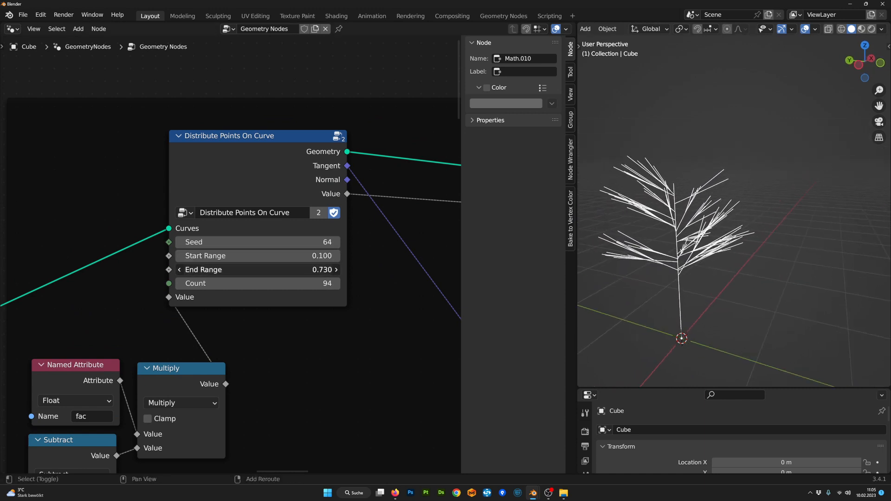
scroll(676, 310, down, 5)
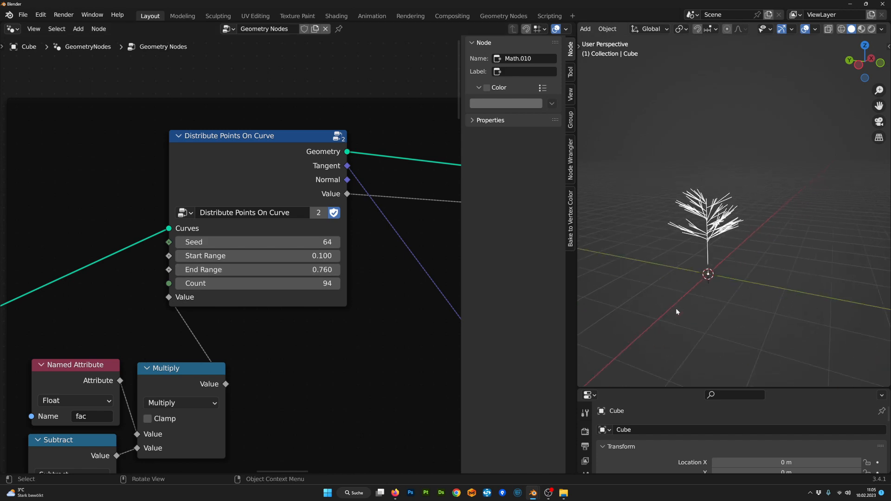
middle_drag(676, 310, 660, 308)
- Set the value of the Add node driving the second generation's X rotation to 0.380
scroll(397, 401, down, 5)
middle_drag(397, 401, 293, 286)
scroll(316, 389, up, 3)
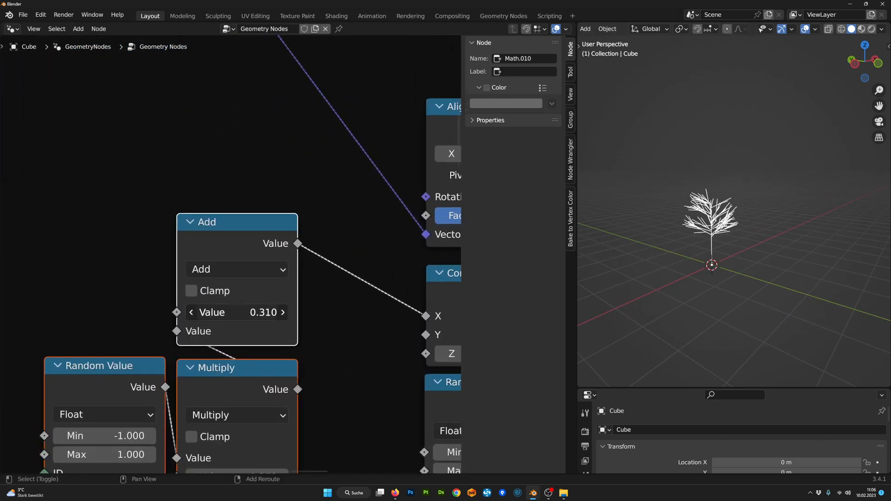
scroll(707, 276, up, 4)
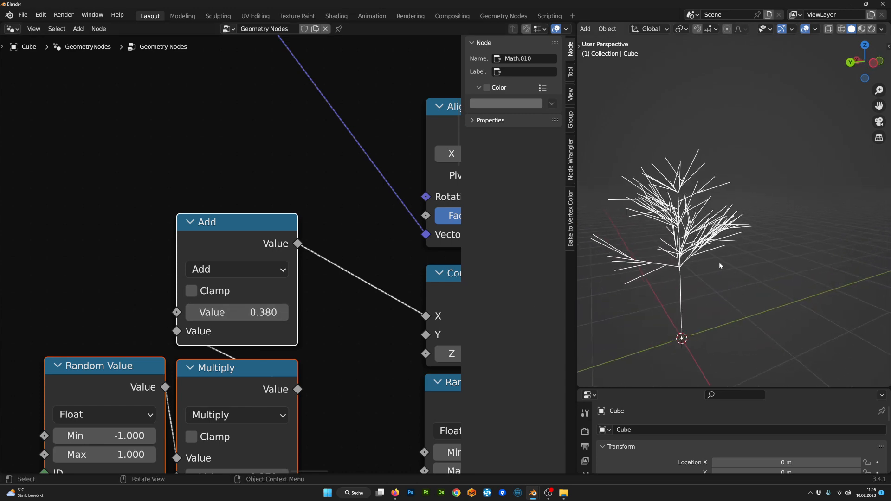
middle_drag(720, 265, 612, 249)
scroll(257, 352, up, 1)
middle_drag(258, 351, 268, 314)
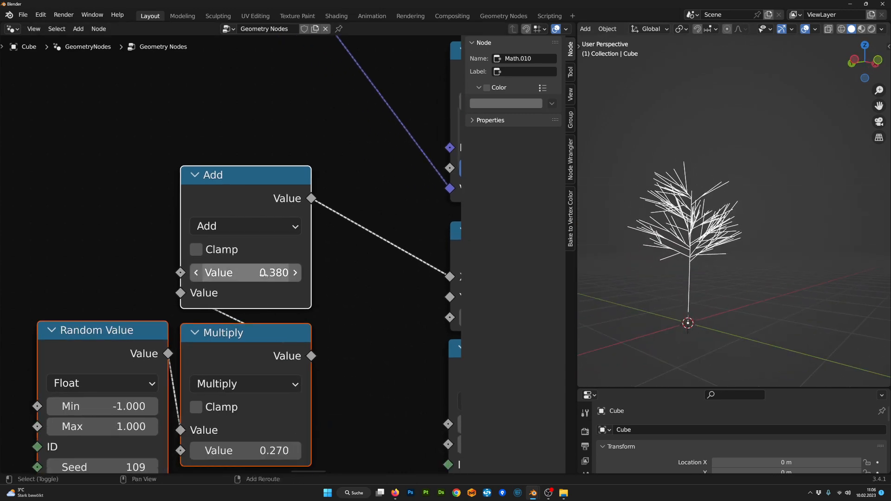
- Set the second generation's X-rotation Add node to 0.310 and its Multiply node to 0.360
mouse_move(250, 272)
mouse_down()
mouse_move(297, 273)
mouse_move(232, 272)
mouse_move(240, 273)
mouse_up()
middle_drag(666, 283, 825, 304)
scroll(250, 457, down, 1)
middle_drag(244, 463, 228, 398)
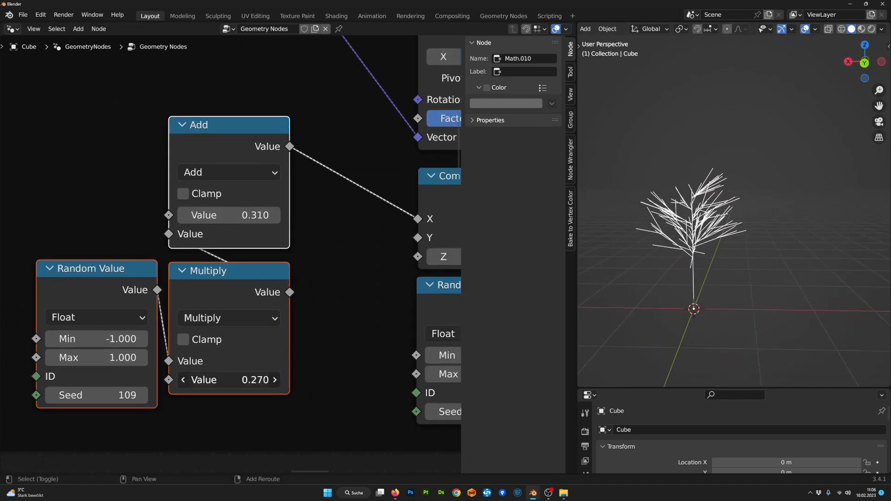
scroll(302, 366, down, 6)
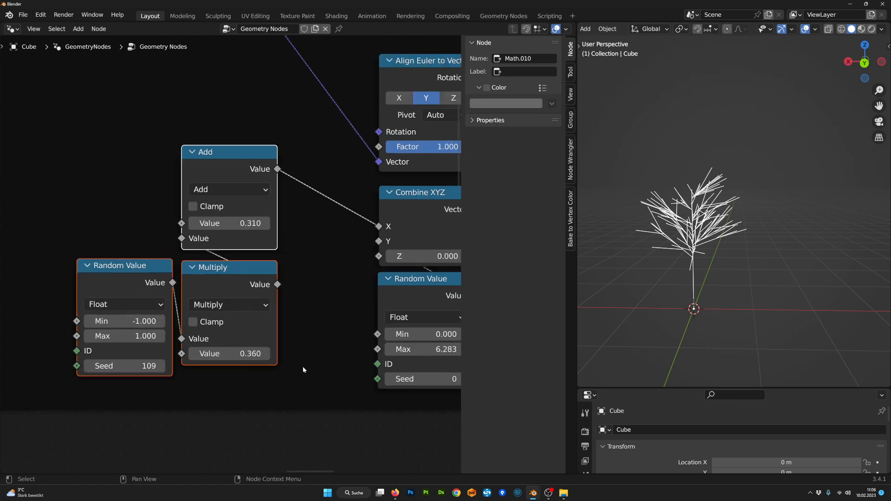
drag(235, 266, 248, 269)
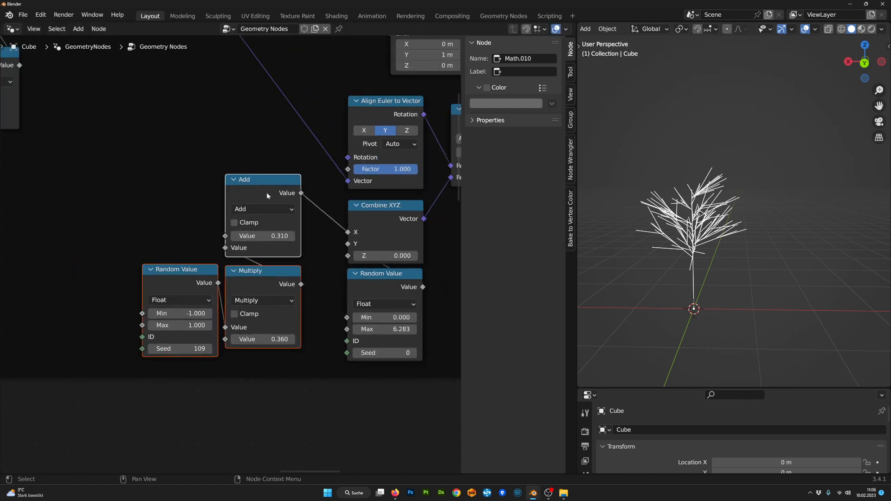
scroll(266, 192, down, 3)
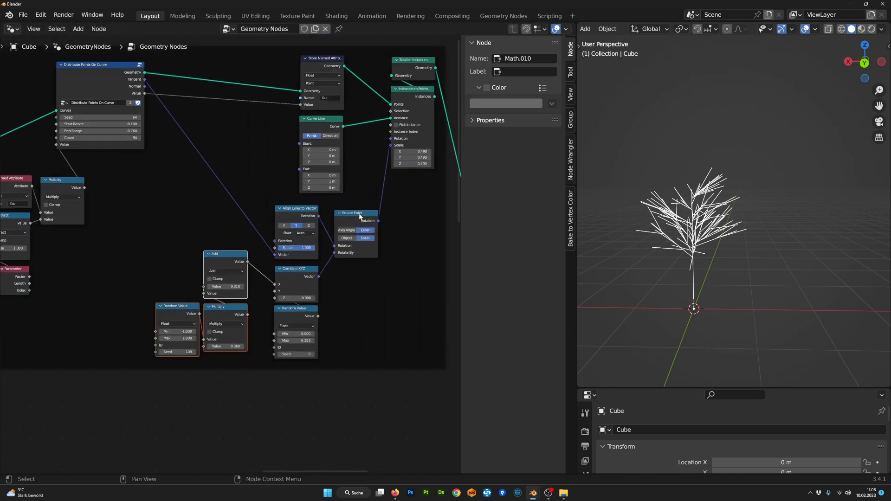
- Duplicate the purple rotation frame of the first branch generation and detach the copy from its parent frame
middle_drag(359, 214, 335, 304)
click(295, 209)
shift+click(302, 153)
scroll(304, 369, down, 3)
middle_drag(302, 374, 376, 318)
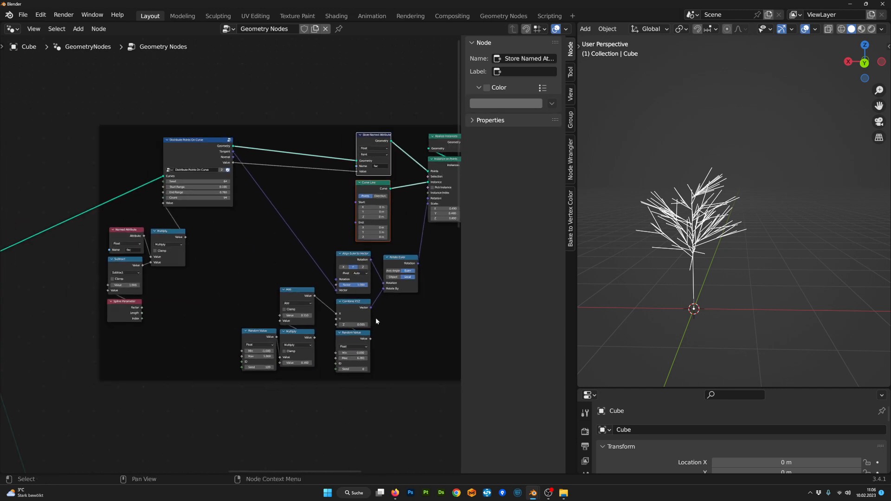
scroll(374, 320, down, 8)
middle_drag(90, 379, 289, 312)
click(198, 226)
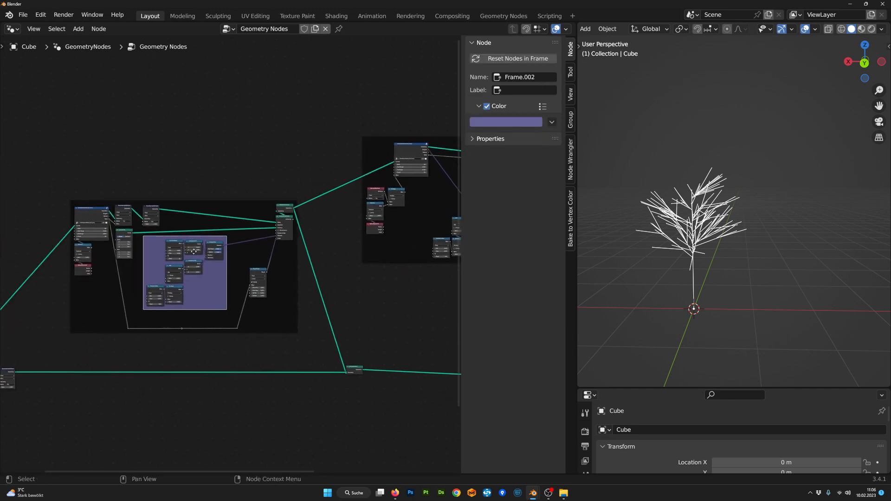
key(shift+d)
click(241, 141)
key(alt+p)
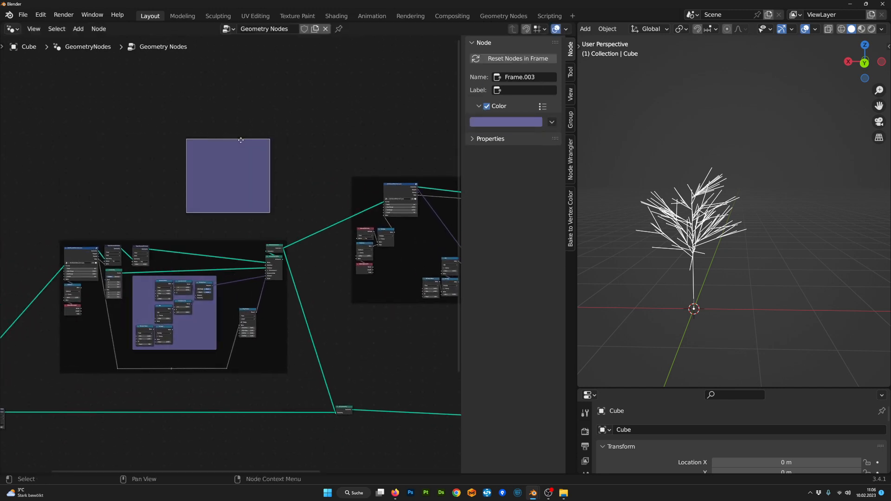
- Place the copied purple frame behind the second generation's rotation nodes and move those nodes, including Rotate Euler, into it
middle_drag(233, 148, 177, 169)
key(g)
click(429, 278)
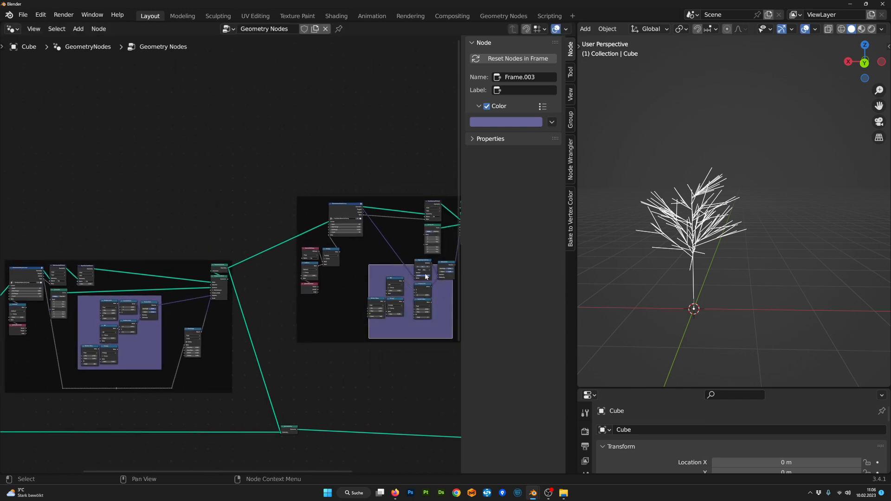
middle_drag(428, 278, 246, 362)
scroll(247, 363, up, 4)
shift+click(272, 423)
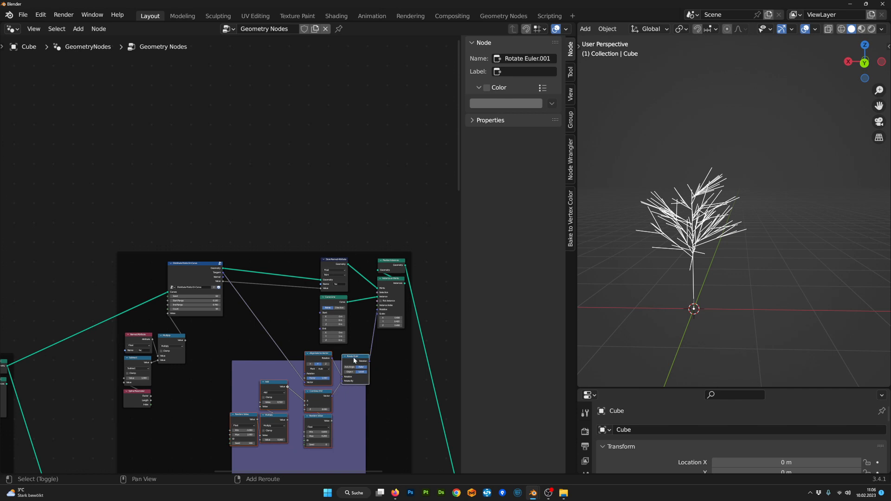
key(g)
click(347, 377)
key(g)
click(341, 373)
- Connect the second Distribute Points On Curve node's Value output to the Scale input of its Instance on Points node
scroll(370, 395, down, 4)
middle_drag(370, 394, 429, 304)
scroll(414, 311, up, 3)
middle_drag(315, 209, 373, 294)
scroll(367, 288, up, 1)
drag(327, 269, 306, 270)
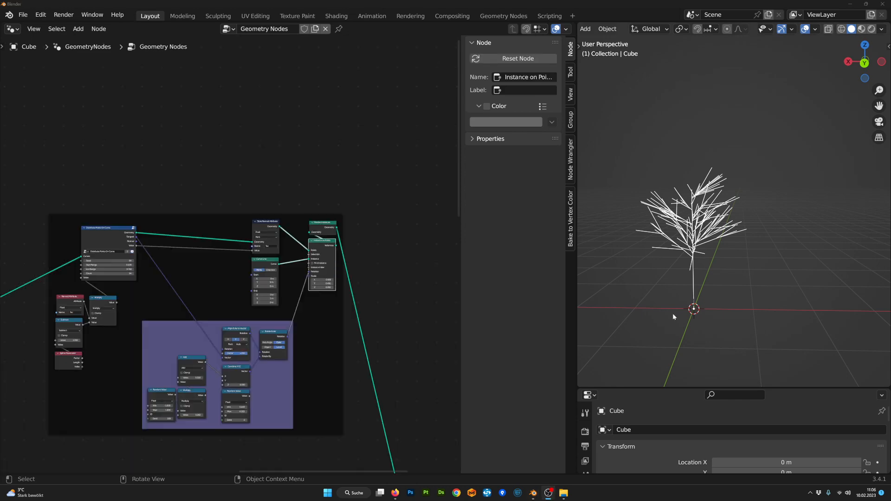
scroll(311, 339, up, 3)
middle_drag(311, 338, 358, 313)
scroll(642, 337, up, 2)
shift+middle_drag(642, 337, 683, 294)
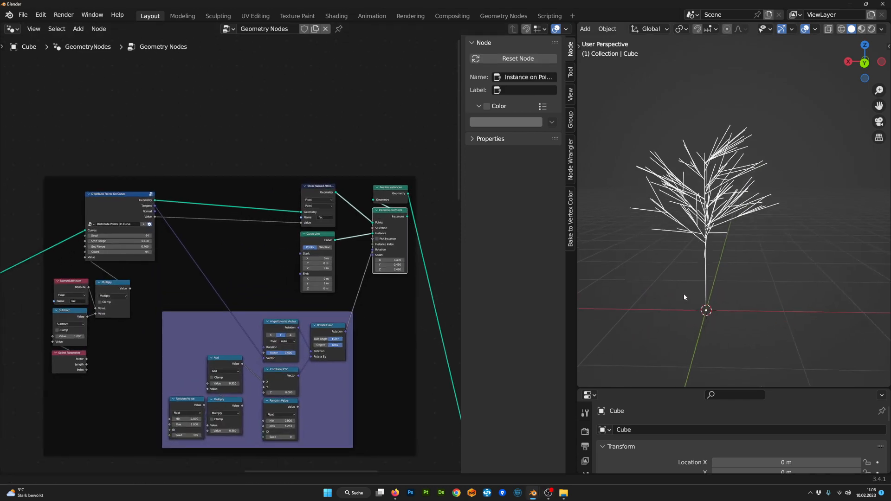
scroll(149, 244, up, 3)
middle_drag(189, 328, 175, 304)
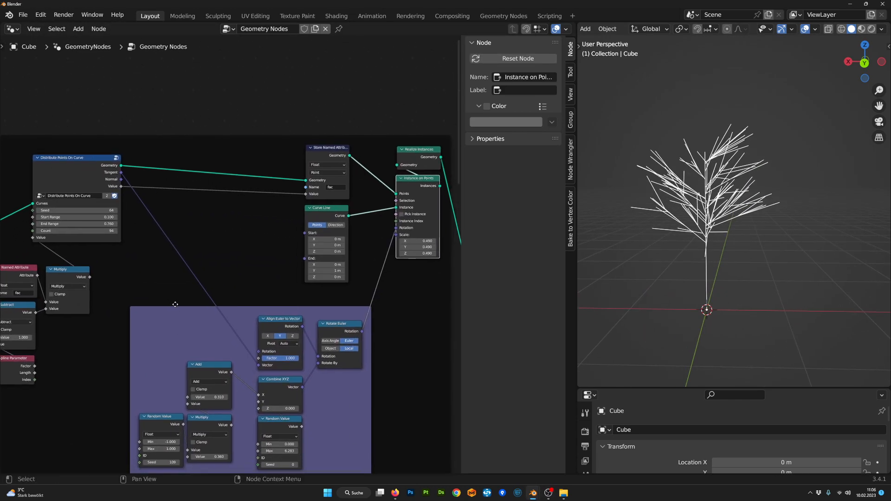
click(123, 188)
drag(400, 238, 397, 234)
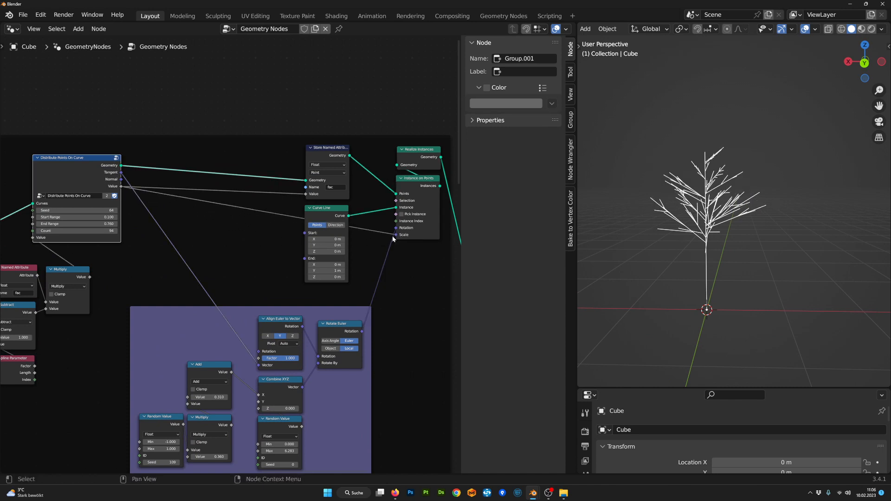
- Add two reroute points to the scale link and route it underneath the purple rotation frame
scroll(418, 246, down, 1)
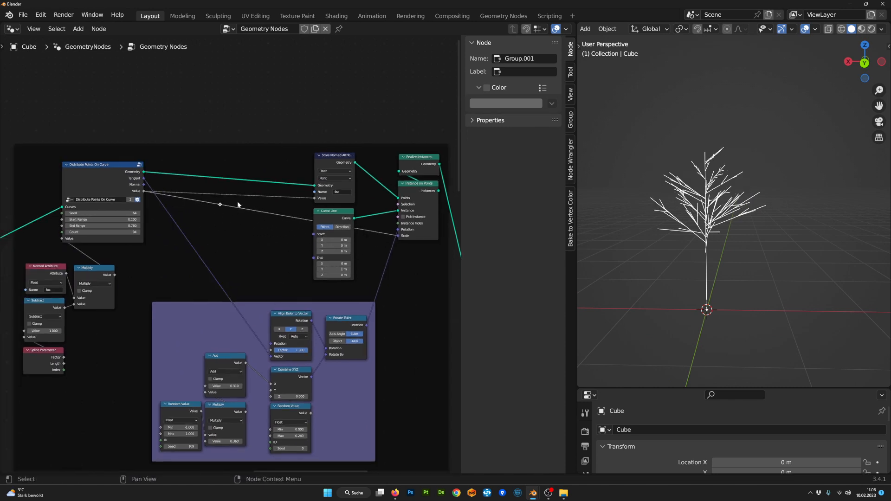
drag(181, 384, 167, 390)
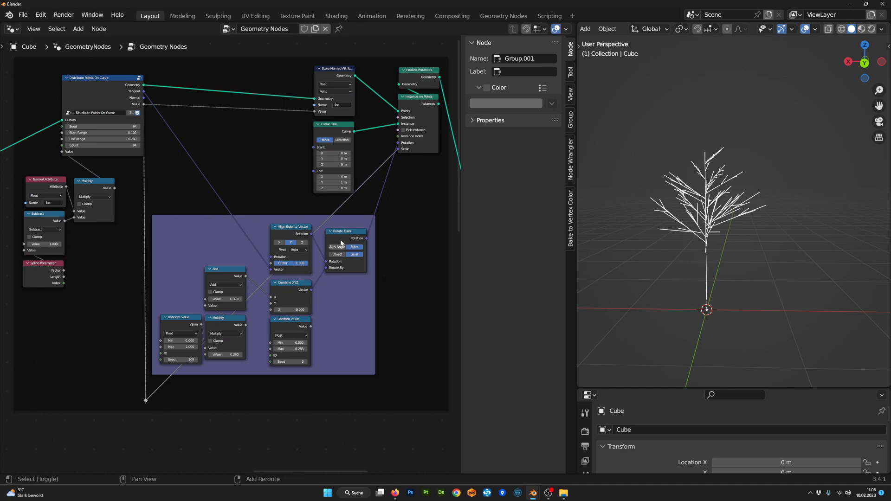
key(g)
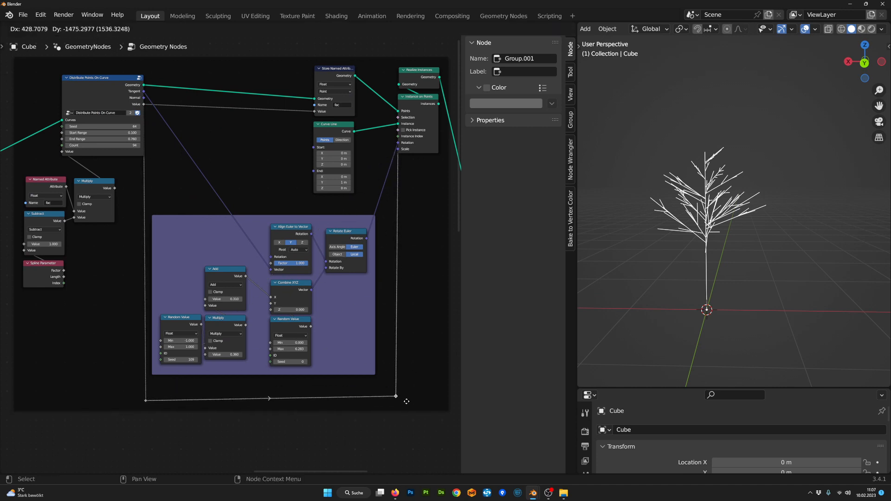
click(405, 401)
- Move the second generation's Instance on Points and Realize Instances nodes farther from the purple frame to make room
middle_drag(395, 310, 314, 347)
scroll(314, 345, down, 5)
click(305, 174)
shift+click(304, 160)
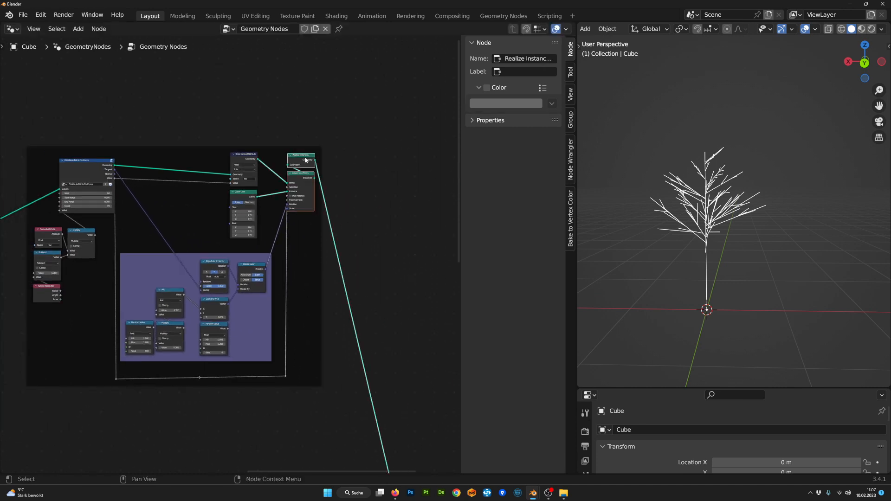
key(g)
click(390, 159)
- Insert a Map Range node into the link feeding the second generation's instance scale
scroll(350, 280, up, 2)
key(Tab)
text(ma)
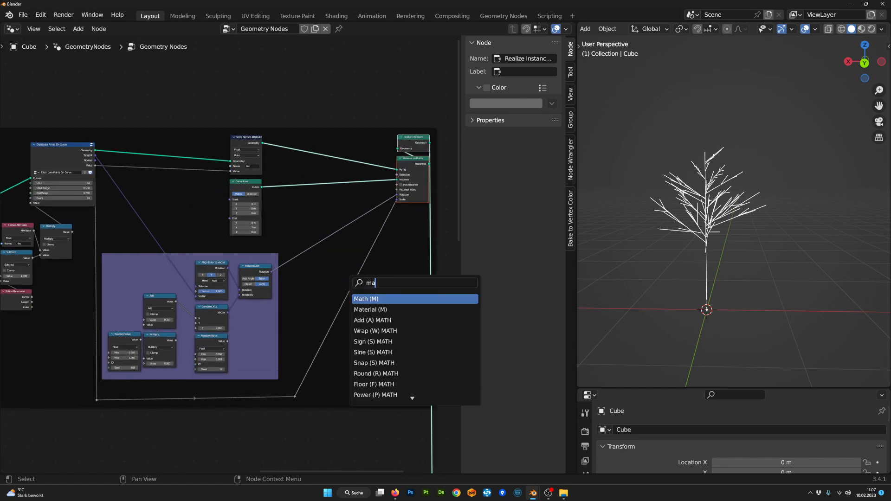
text(p)
key(Return)
click(350, 280)
scroll(358, 280, up, 7)
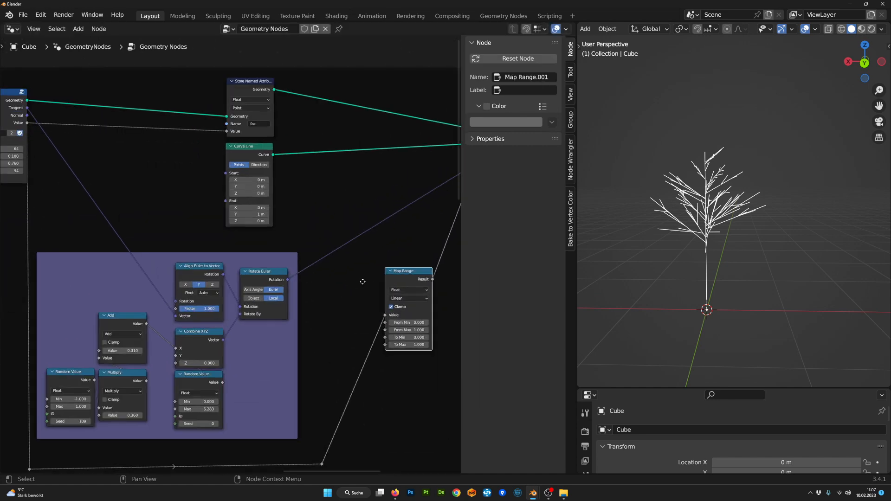
- Set the new Map Range node's To Min to about 0.3 and its To Max to 0.530
middle_drag(457, 274, 347, 270)
drag(354, 270, 347, 269)
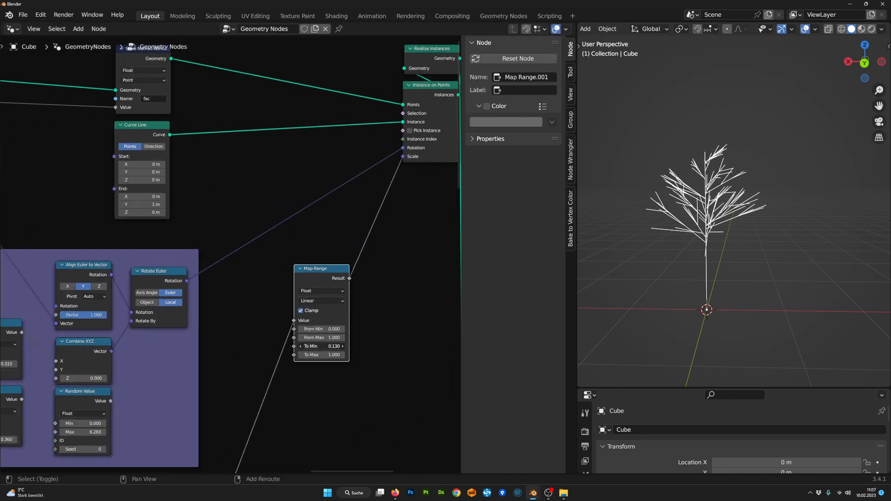
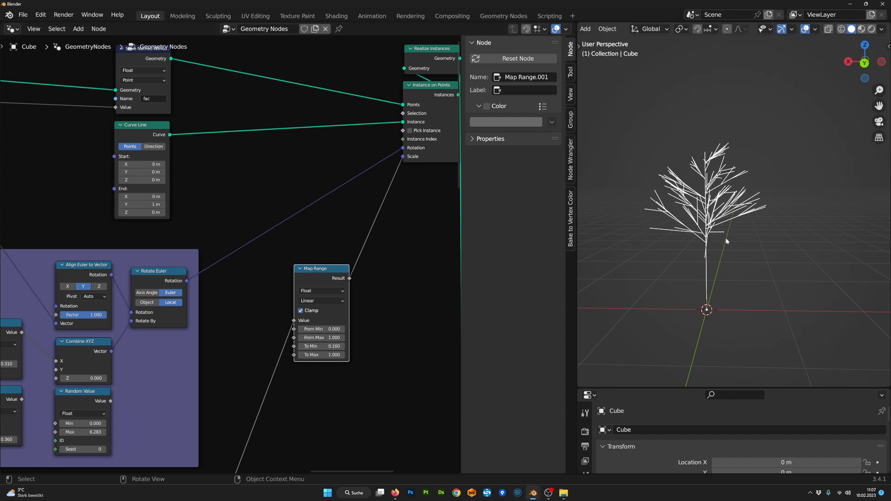
middle_drag(725, 237, 779, 247)
scroll(345, 367, up, 2)
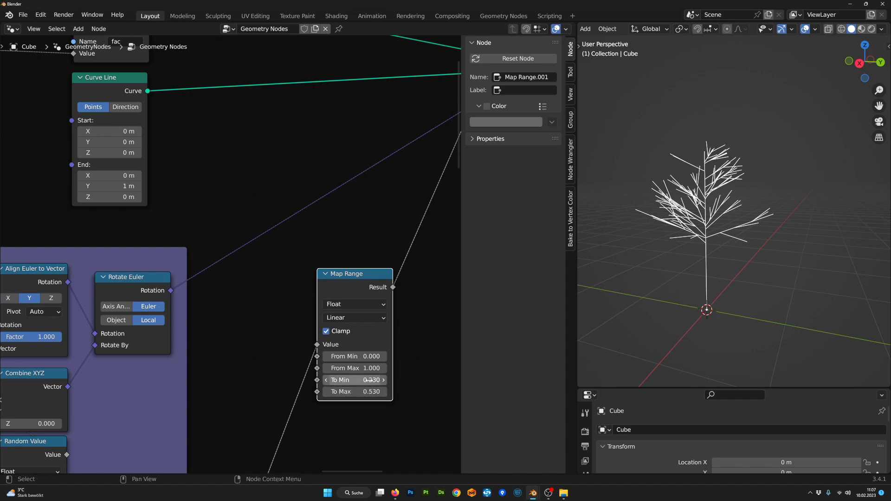
middle_drag(715, 274, 687, 246)
scroll(272, 318, down, 6)
scroll(274, 318, down, 1)
middle_drag(255, 325, 289, 318)
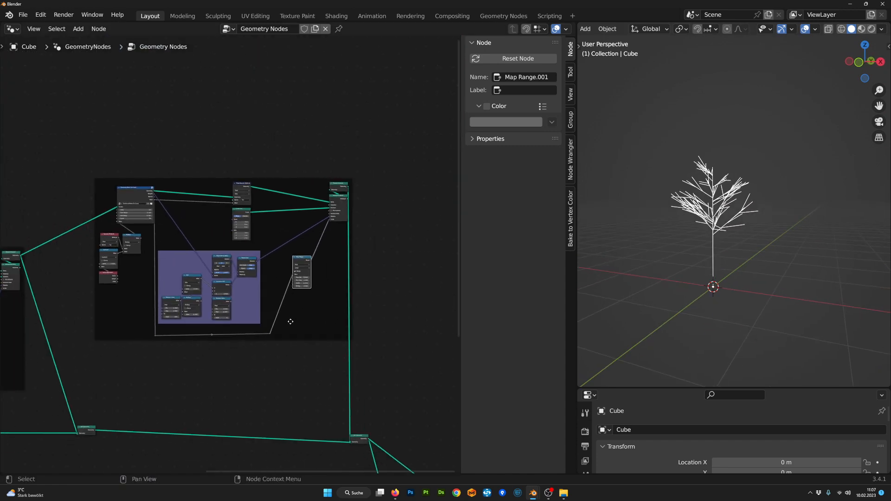
- Reconnect the mesh-generating node chain to the output so the tree is displayed with thick branches
scroll(290, 318, down, 4)
middle_drag(374, 423, 297, 288)
scroll(297, 288, down, 1)
drag(361, 403, 175, 258)
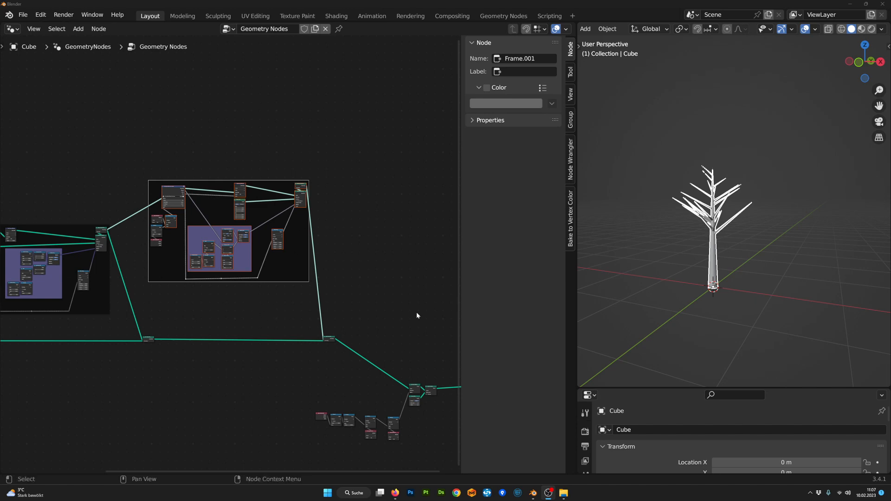
scroll(252, 278, up, 2)
scroll(236, 180, down, 1)
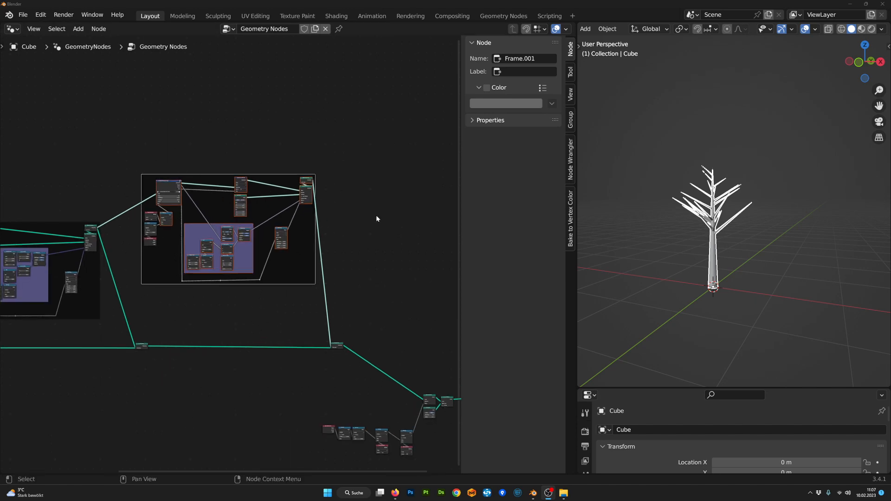
- Move the final Join Geometry node and the mesh-generating nodes farther away from the second-generation frame
middle_drag(370, 322, 251, 260)
drag(428, 403, 276, 284)
middle_drag(228, 264, 405, 348)
scroll(398, 352, up, 4)
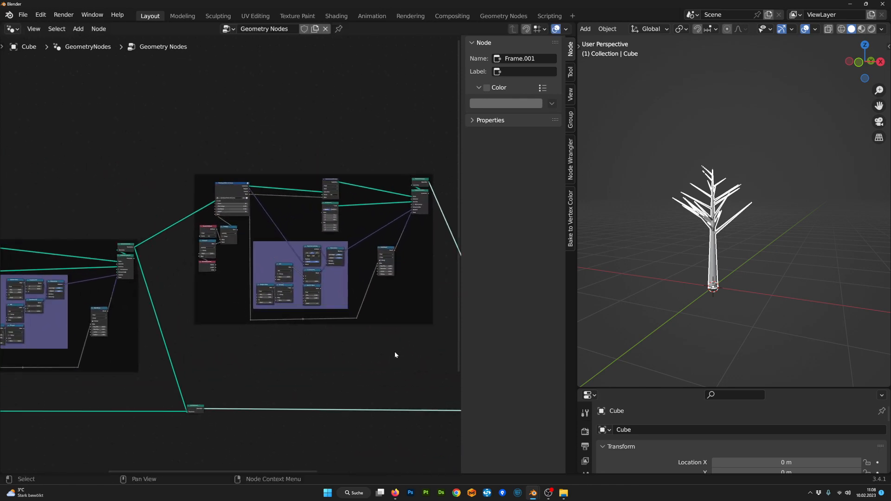
- Examine the thickened tree and the nodes of both branch generations
scroll(394, 355, up, 2)
middle_drag(730, 237, 726, 237)
scroll(256, 249, down, 2)
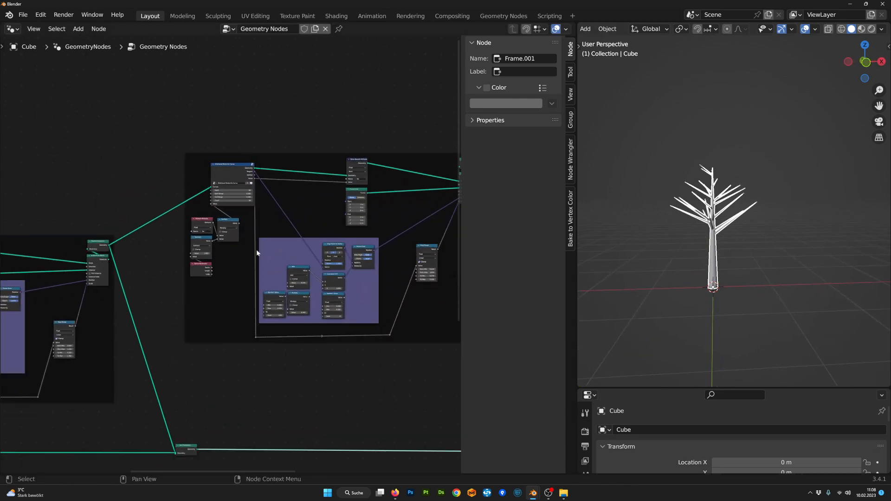
shift+middle_drag(256, 249, 373, 252)
scroll(179, 318, up, 1)
shift+middle_drag(179, 319, 366, 305)
scroll(181, 232, up, 2)
shift+middle_drag(322, 255, 111, 289)
shift+middle_drag(291, 259, 183, 281)
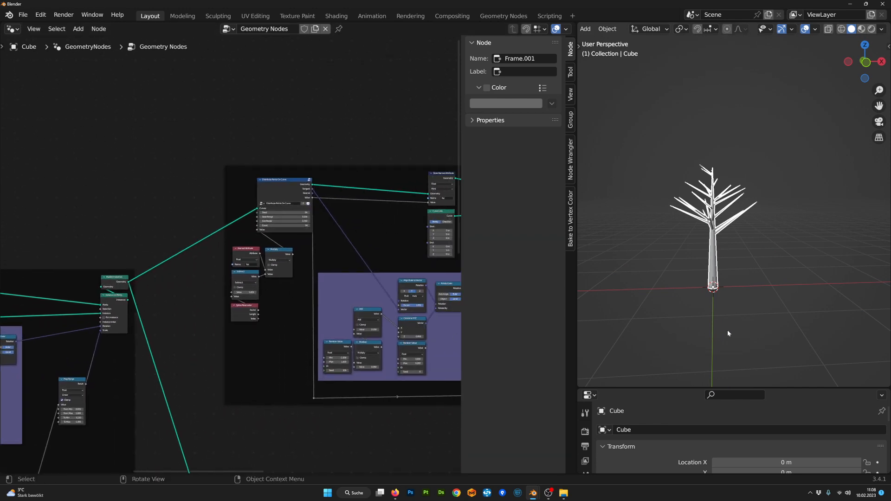
scroll(741, 217, up, 3)
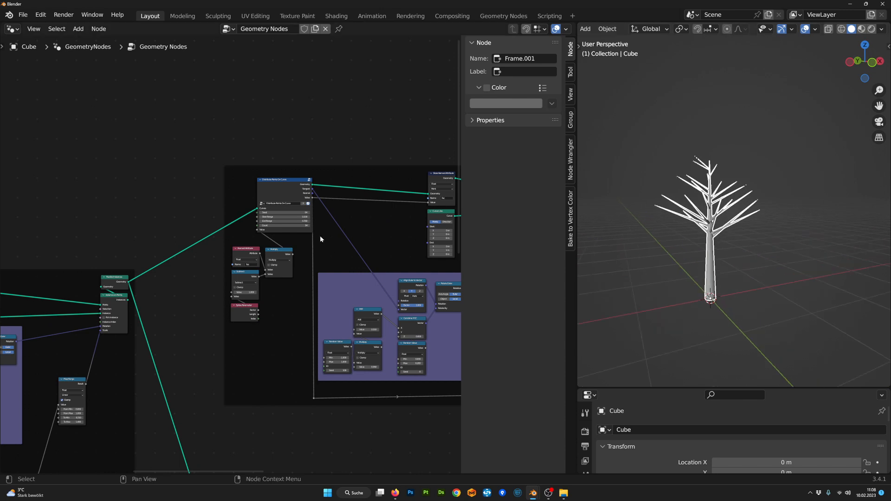
- Shift the second generation's Store Named Attribute and Curve Line nodes, then insert a duplicate Store Named Attribute after the original
shift+middle_drag(319, 236, 219, 271)
scroll(219, 271, up, 1)
drag(316, 219, 276, 216)
drag(317, 268, 277, 268)
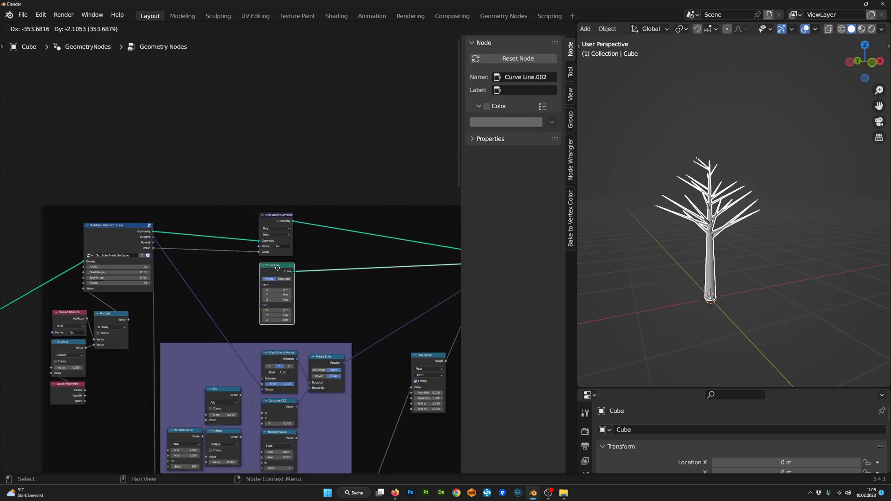
click(279, 220)
key(shift+d)
scroll(366, 254, up, 2)
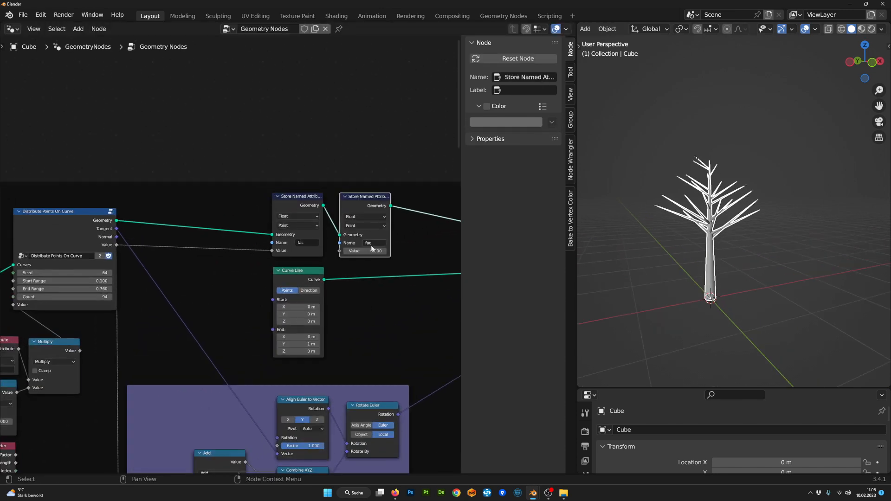
- Name the duplicated attribute thic and set its value to 0.430
click(328, 245)
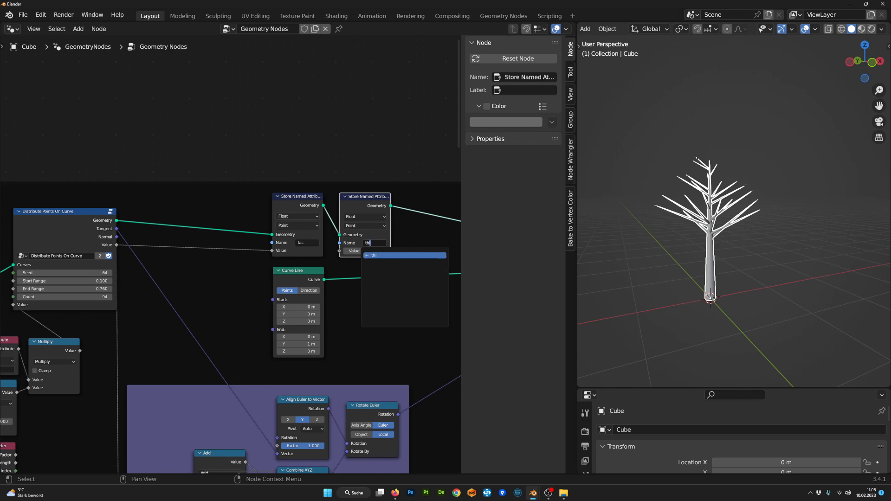
text(thic)
key(Return)
scroll(249, 244, up, 2)
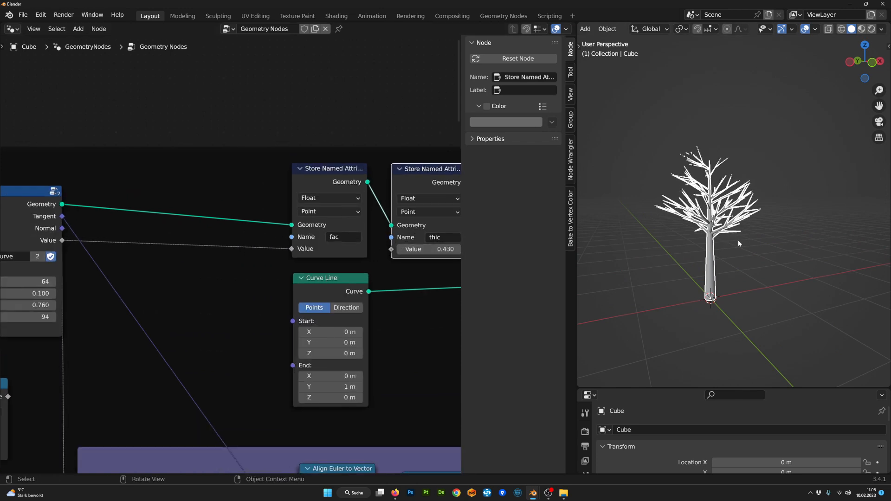
middle_drag(738, 241, 797, 268)
- Set the value of the second generation's thic attribute to 0.350, after checking the first generation's thickness node
scroll(153, 288, down, 5)
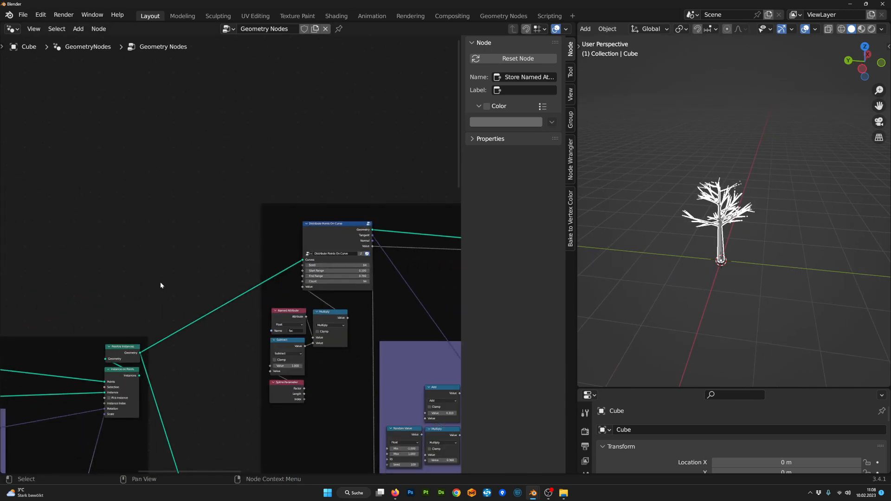
scroll(160, 284, down, 3)
middle_drag(84, 333, 354, 292)
scroll(232, 265, up, 5)
middle_drag(193, 376, 277, 293)
scroll(280, 291, up, 5)
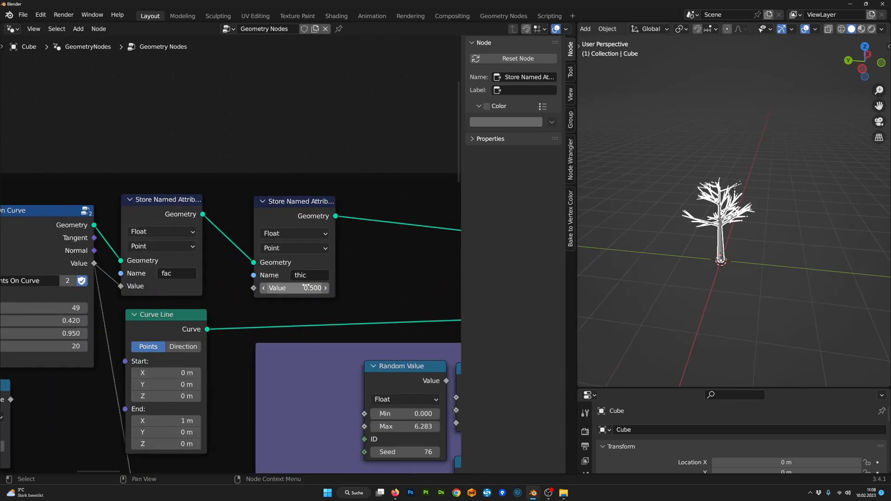
scroll(366, 305, down, 15)
middle_drag(417, 258, 251, 286)
scroll(253, 287, up, 10)
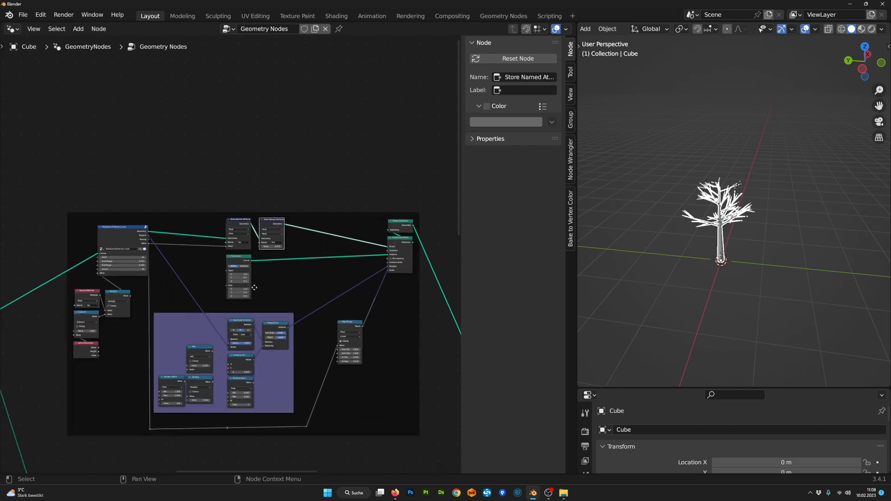
scroll(254, 288, up, 6)
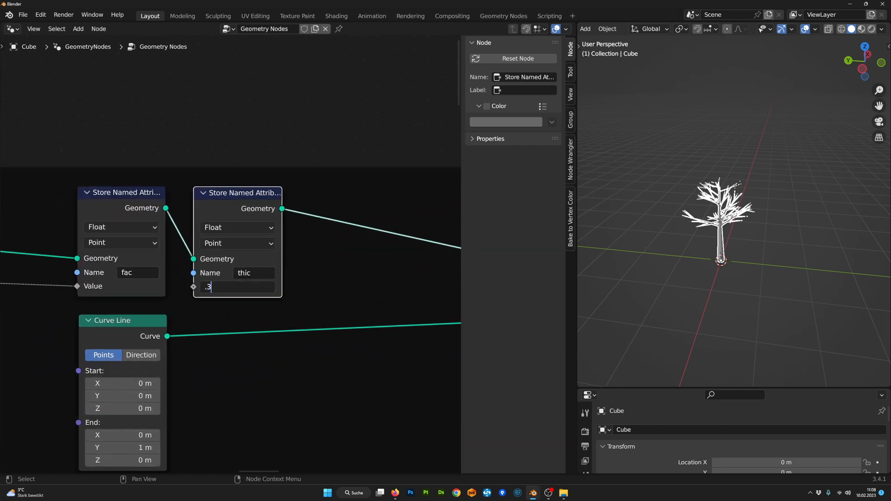
scroll(684, 253, up, 4)
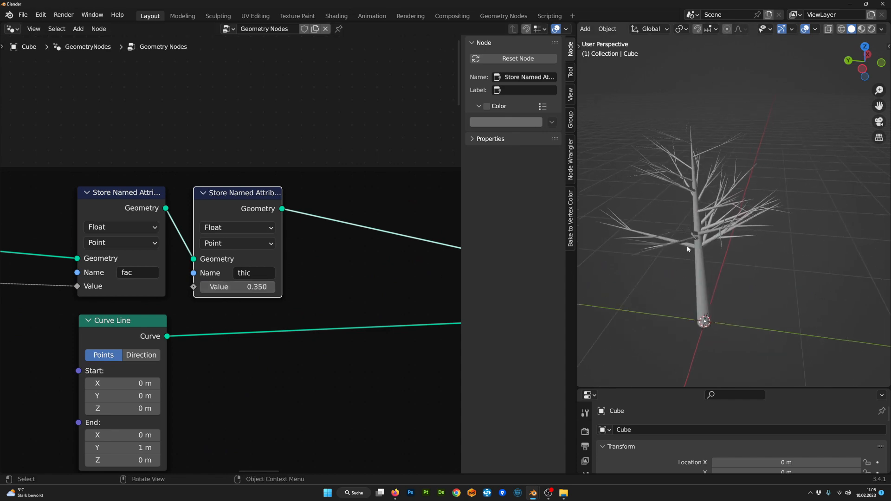
- Set the End Z of the trunk's Curve Line to 8 m
middle_drag(687, 246, 776, 238)
scroll(707, 275, down, 4)
scroll(318, 341, down, 2)
scroll(318, 341, down, 17)
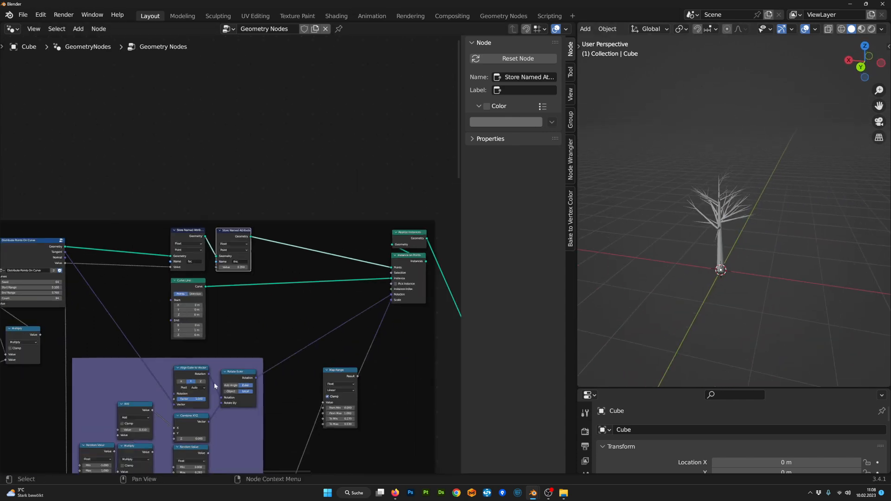
middle_drag(128, 388, 399, 301)
middle_drag(249, 343, 406, 317)
middle_drag(249, 369, 355, 322)
scroll(355, 322, up, 10)
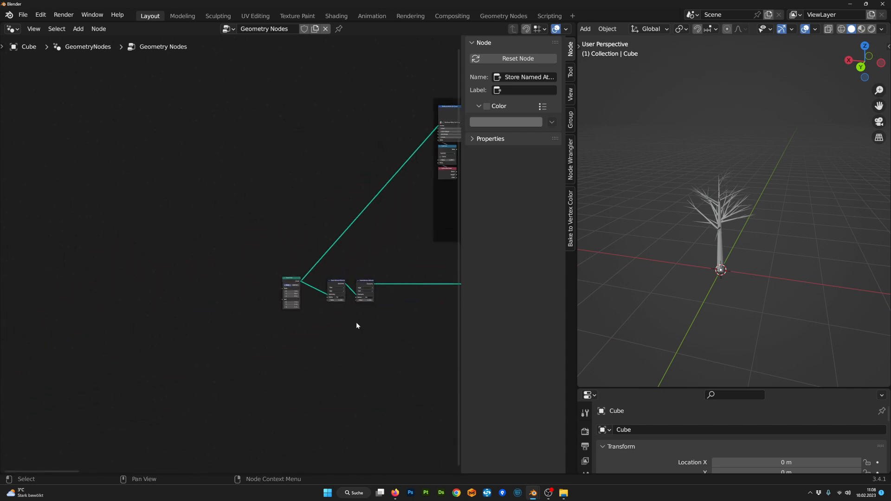
middle_drag(347, 399, 260, 315)
scroll(260, 316, up, 8)
drag(272, 274, 295, 273)
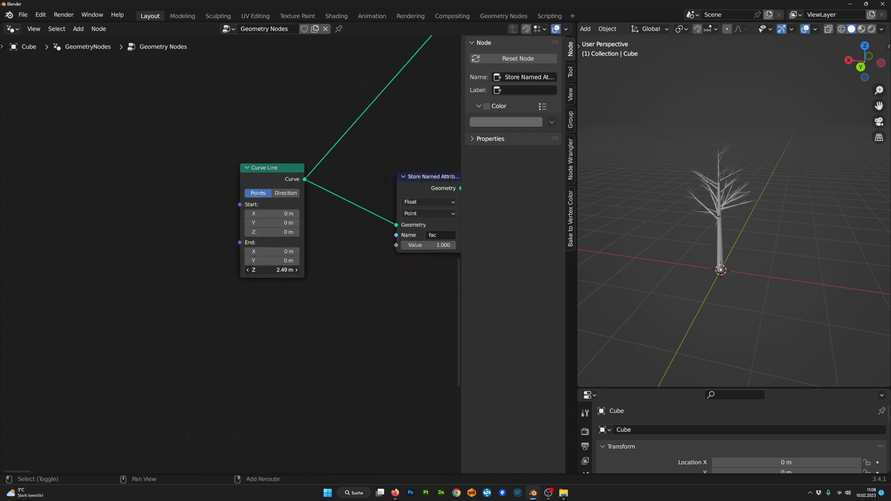
middle_drag(315, 300, 274, 379)
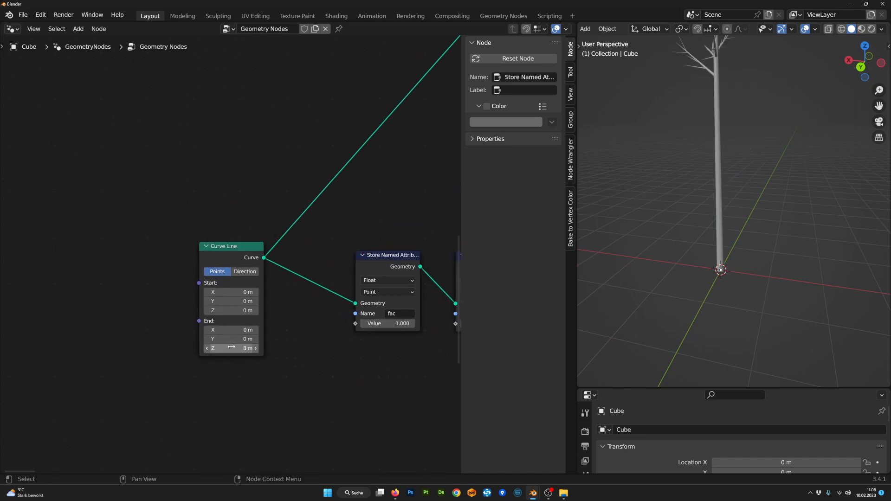
middle_drag(728, 268, 725, 320)
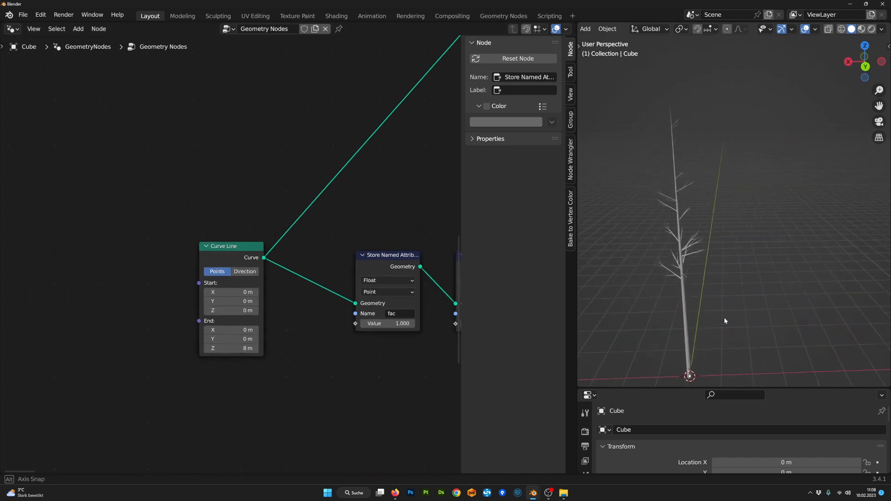
- Remove the Multiply node with the constant factor after Subtract from the curve thickness chain, keeping the chain connected
scroll(711, 319, down, 1)
middle_drag(317, 357, 220, 367)
scroll(269, 366, down, 8)
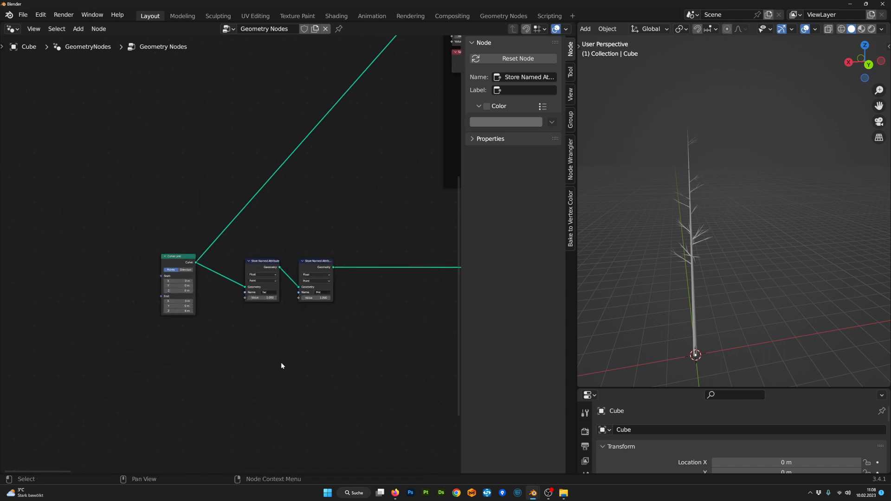
scroll(280, 362, up, 4)
middle_drag(327, 363, 210, 363)
scroll(238, 364, down, 15)
middle_drag(408, 358, 195, 393)
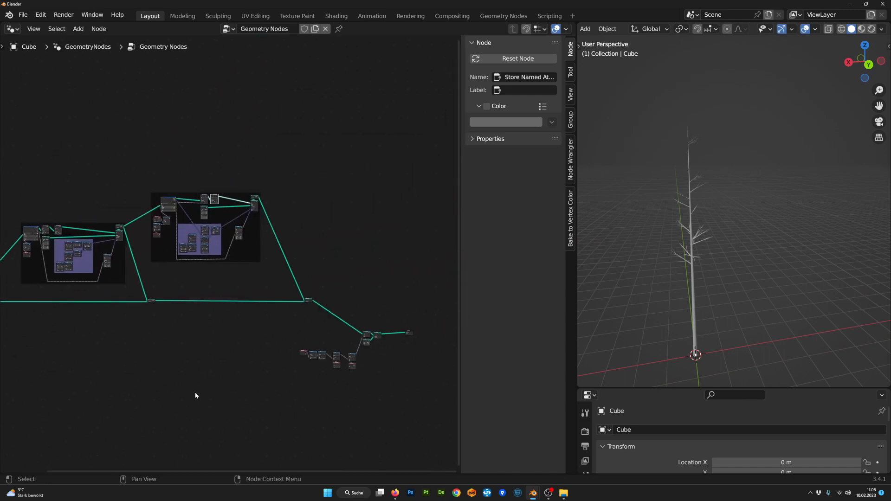
middle_drag(320, 382, 245, 380)
scroll(245, 380, up, 4)
scroll(246, 383, up, 6)
middle_drag(262, 426, 266, 327)
scroll(265, 328, up, 12)
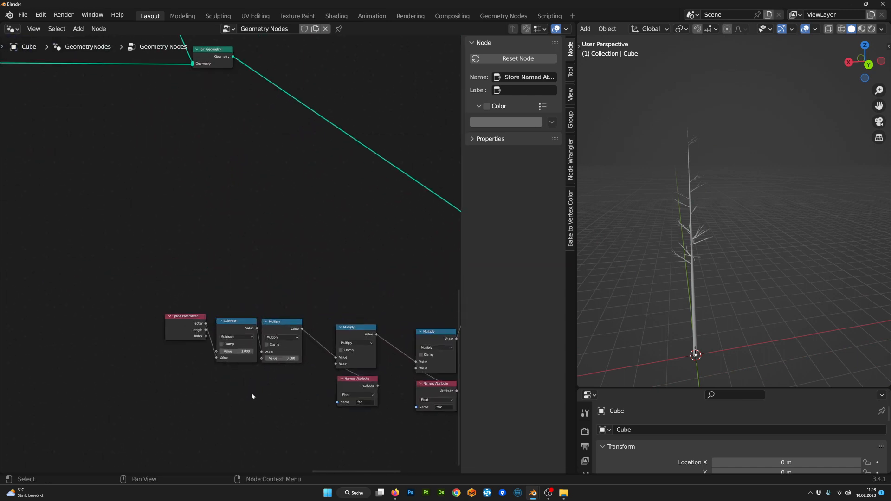
middle_drag(251, 393, 267, 355)
scroll(289, 330, up, 1)
click(319, 300)
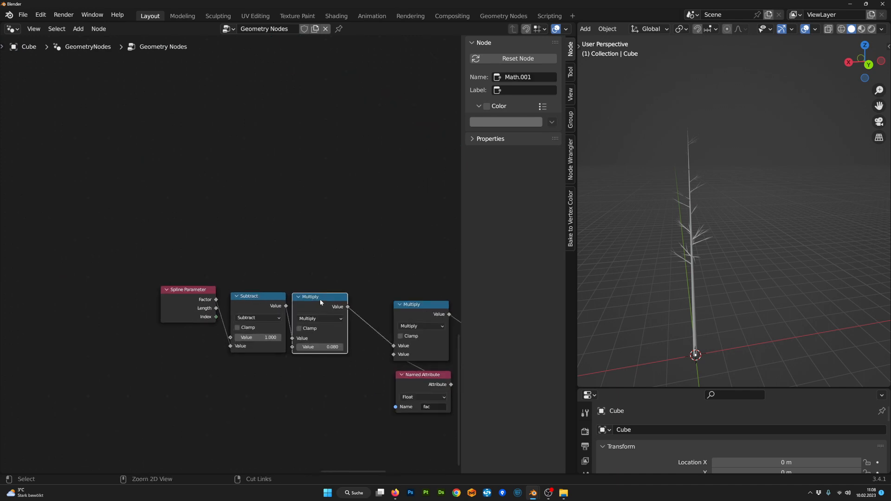
key(ctrl+x)
- Move the Spline Parameter and Subtract nodes closer to the Multiply node that uses the fac attribute
drag(351, 342, 198, 271)
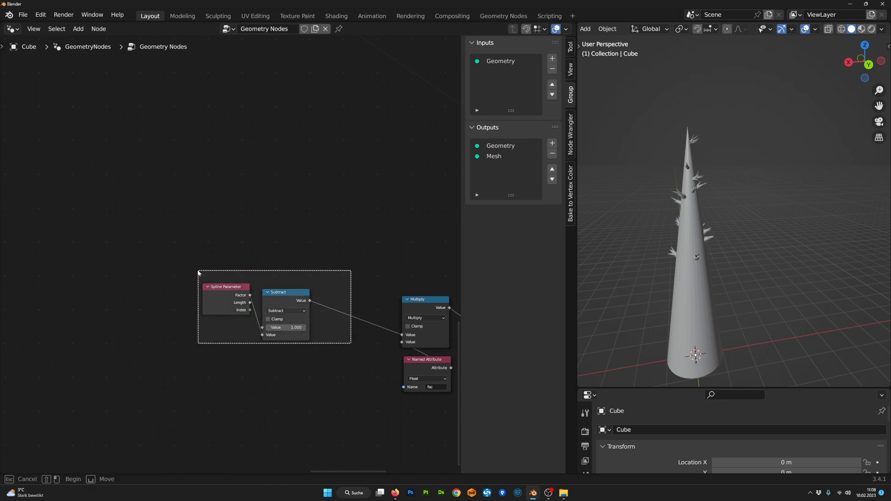
drag(287, 293, 360, 300)
middle_drag(668, 282, 703, 283)
- Move the trunk's Curve Line node slightly closer to its Store Named Attribute nodes
scroll(266, 225, down, 11)
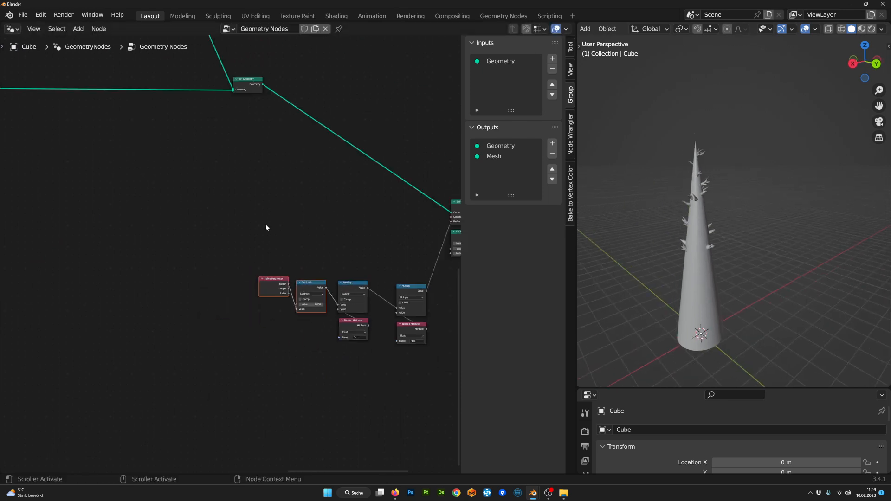
middle_drag(261, 243, 318, 295)
scroll(302, 300, up, 12)
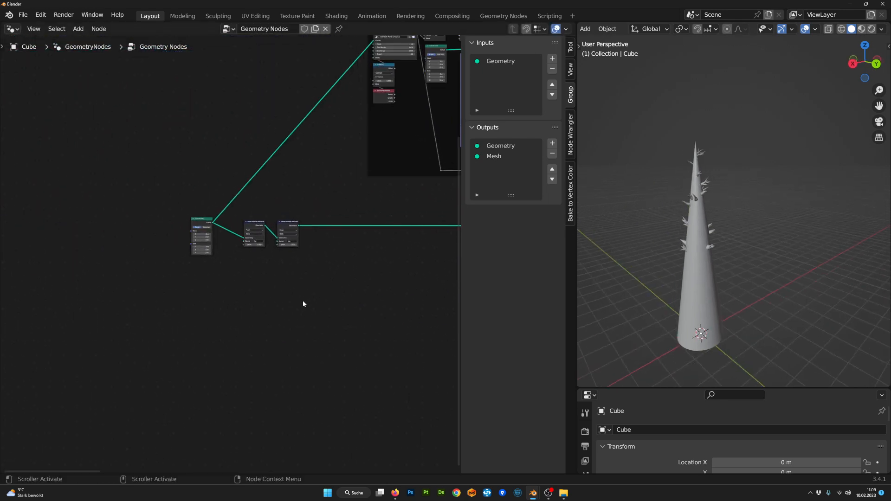
middle_drag(205, 250, 253, 286)
drag(212, 219, 231, 224)
scroll(369, 280, up, 2)
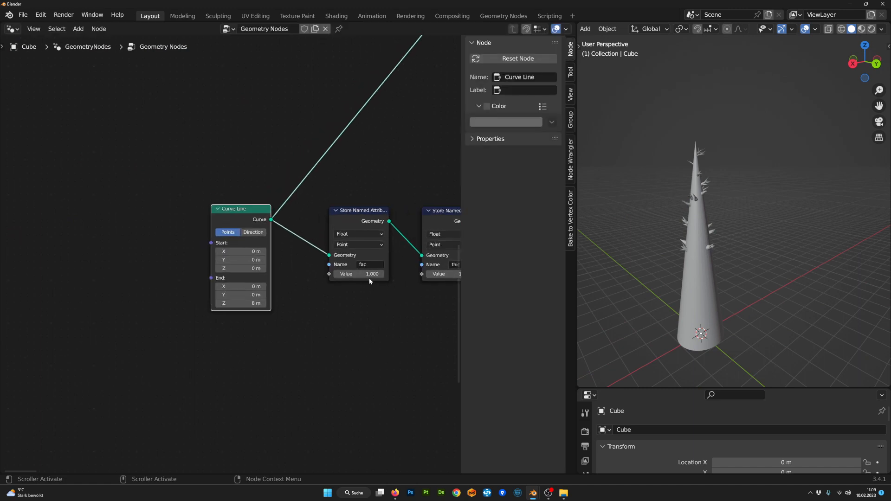
- Enlarge the properties editor and show the modifier settings of the Cube object
drag(690, 387, 690, 303)
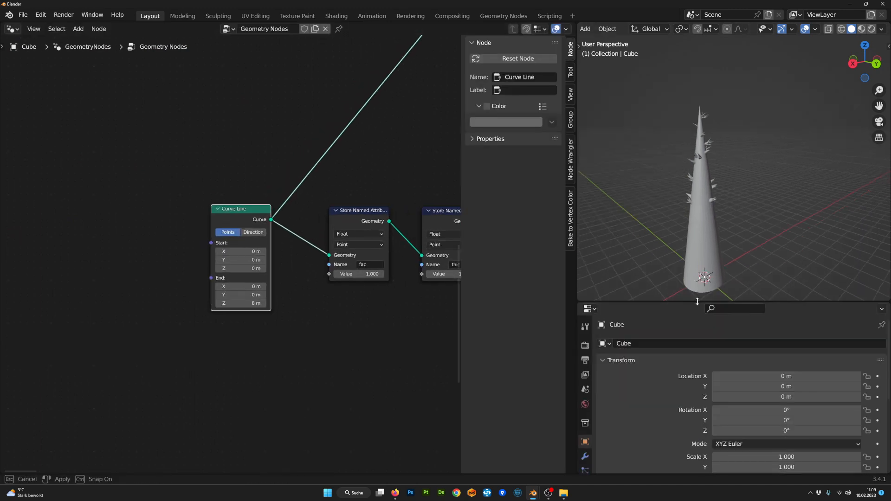
scroll(698, 433, down, 5)
click(585, 455)
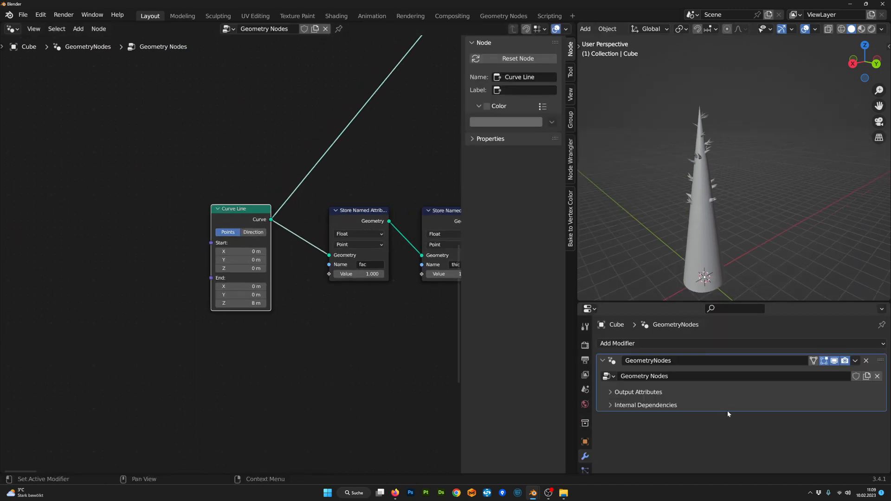
- Move the trunk's two Store Named Attribute nodes closer to its Curve Line and set the thic value to 0.320
scroll(268, 301, down, 1)
middle_drag(323, 297, 246, 313)
scroll(246, 310, up, 4)
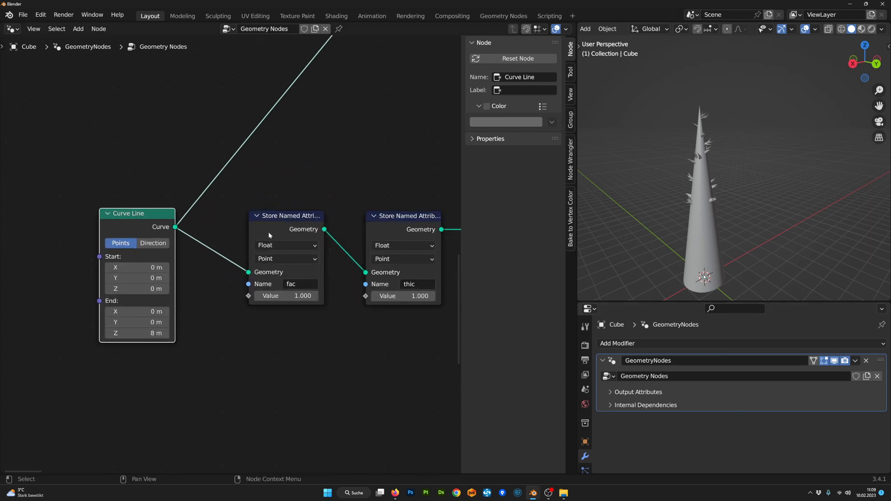
drag(288, 231, 275, 229)
drag(387, 217, 360, 216)
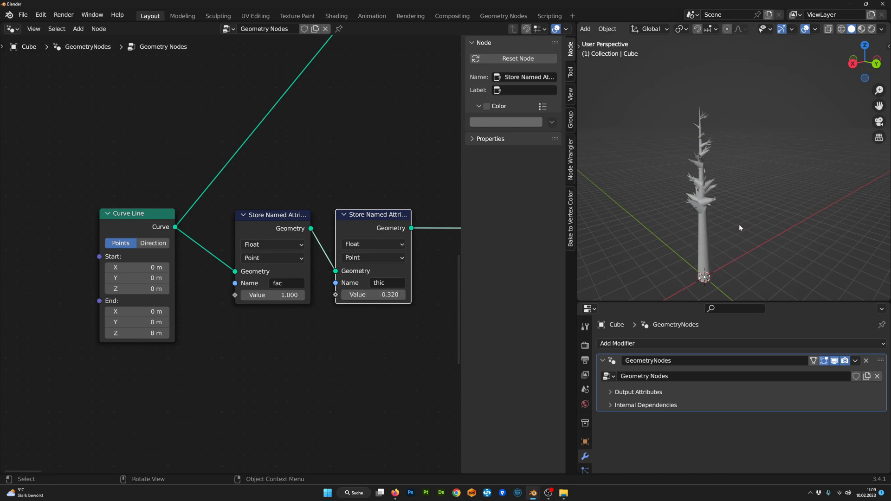
- Set the first generation's Map Range to a To Min of 0.800 and a To Max of 4.790
scroll(395, 182, down, 6)
middle_drag(395, 183, 231, 335)
middle_drag(333, 158, 229, 341)
scroll(230, 342, up, 2)
scroll(235, 342, up, 3)
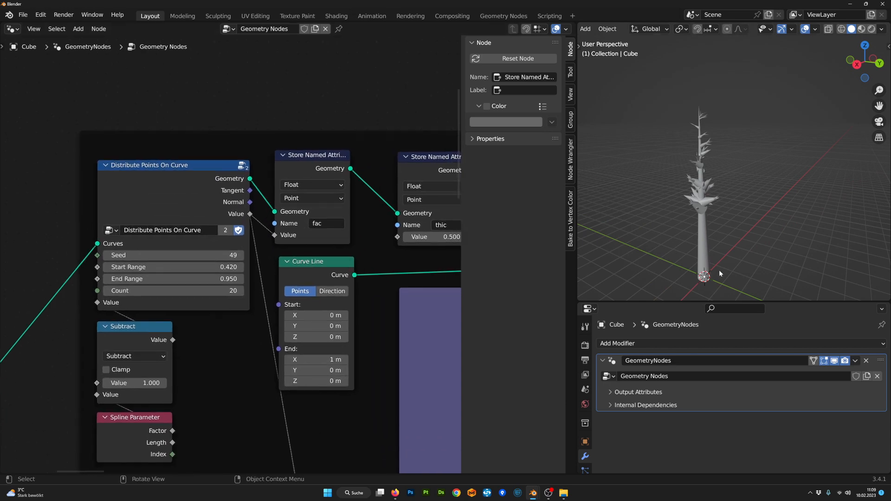
middle_drag(341, 305, 232, 272)
middle_drag(392, 320, 162, 245)
middle_drag(436, 340, 281, 315)
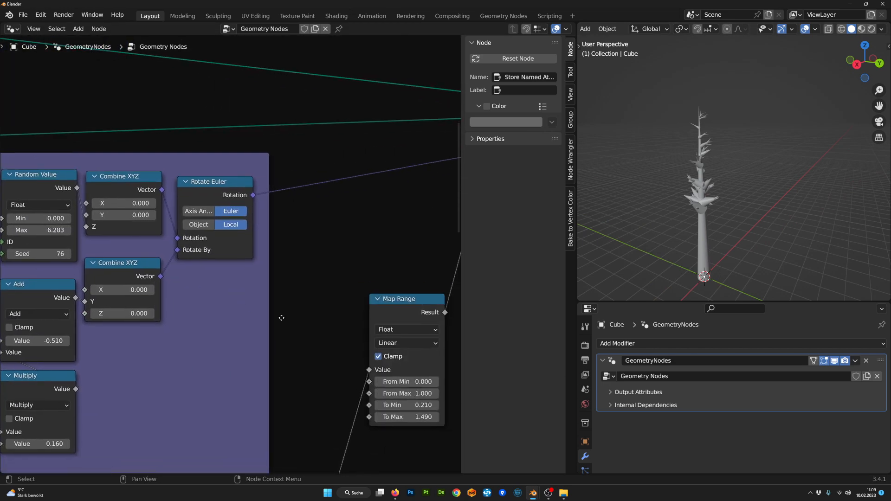
middle_drag(374, 351, 228, 245)
scroll(228, 245, up, 1)
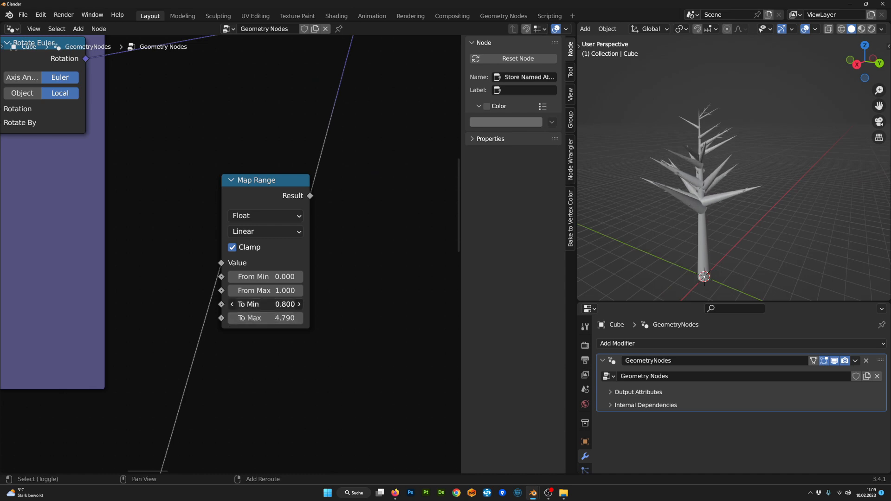
- Set the value of the first generation's thic attribute to 0.250
scroll(230, 253, down, 7)
middle_drag(218, 237, 427, 359)
middle_drag(148, 219, 325, 276)
scroll(338, 272, up, 4)
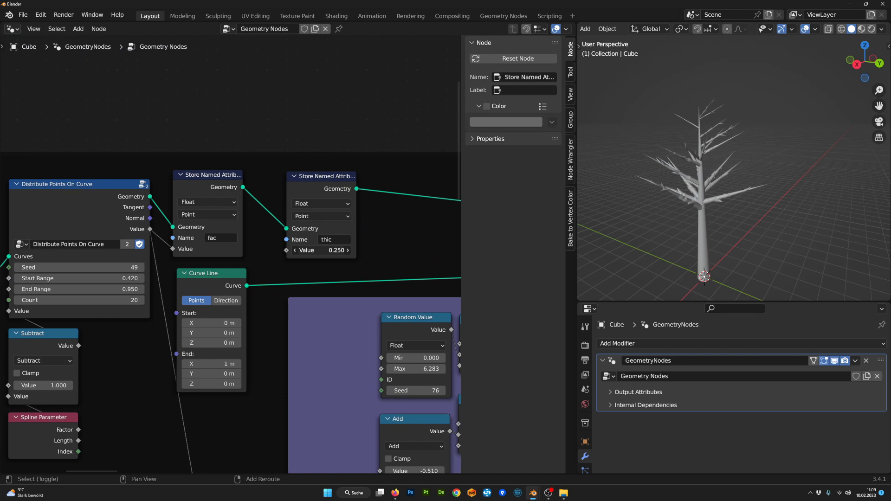
- Set the second generation's Map Range to a To Min of 0.610 and a To Max of 2.250
scroll(376, 290, down, 6)
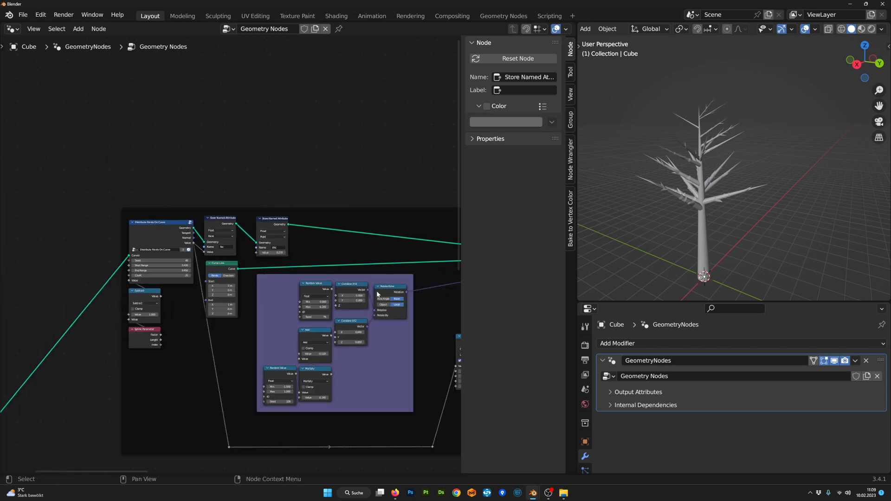
middle_drag(259, 389, 201, 381)
scroll(210, 379, up, 13)
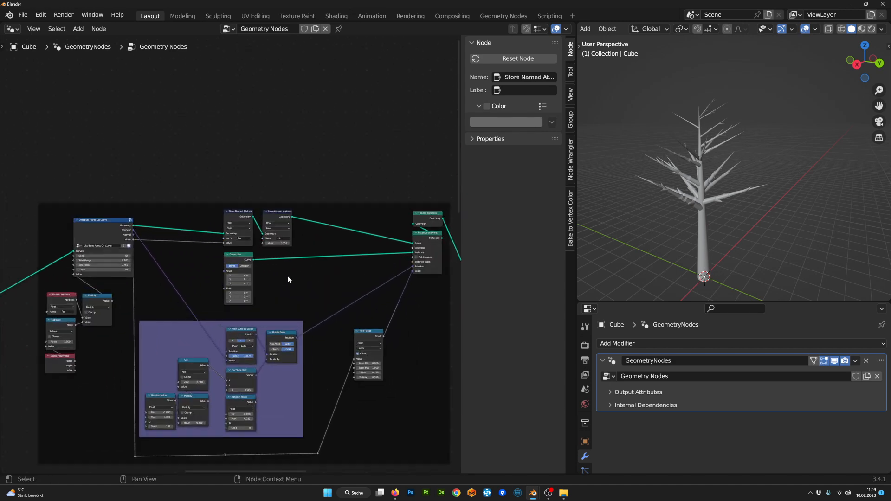
scroll(291, 300, down, 5)
middle_drag(290, 297, 309, 320)
scroll(301, 318, down, 15)
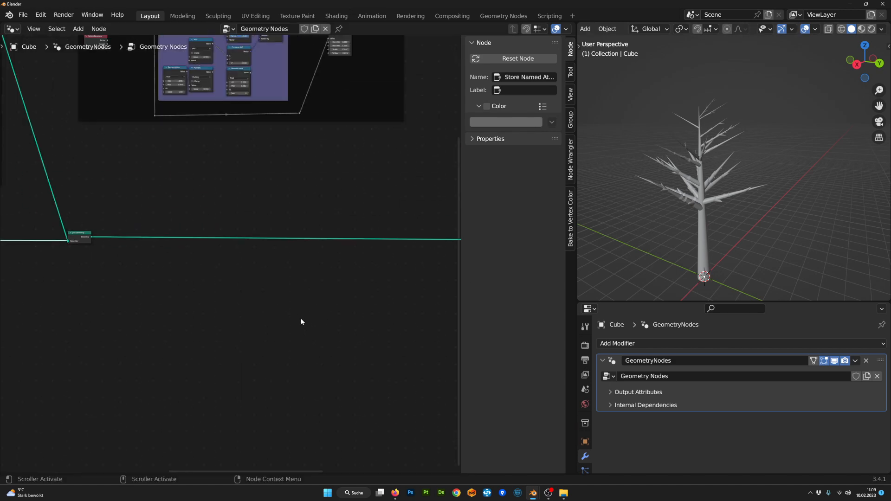
middle_drag(325, 246, 385, 365)
scroll(354, 400, up, 2)
scroll(237, 258, up, 14)
middle_drag(408, 405, 214, 181)
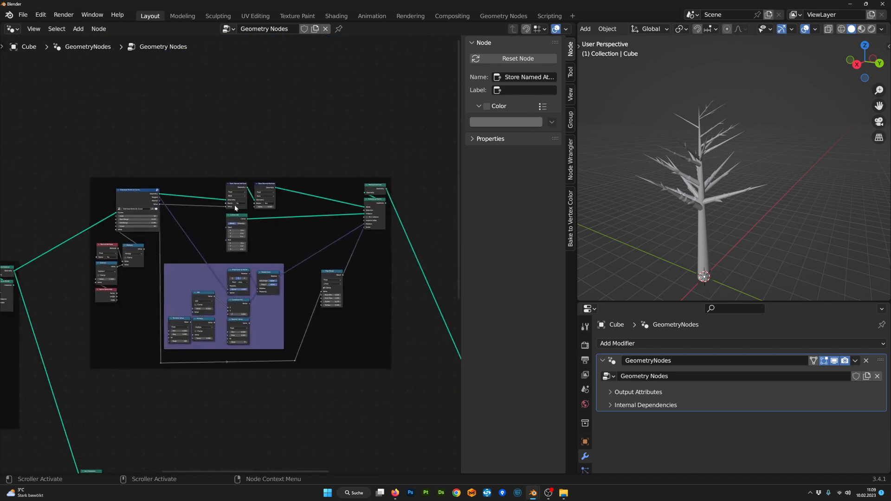
scroll(332, 324, up, 6)
middle_drag(297, 307, 251, 285)
scroll(271, 275, up, 10)
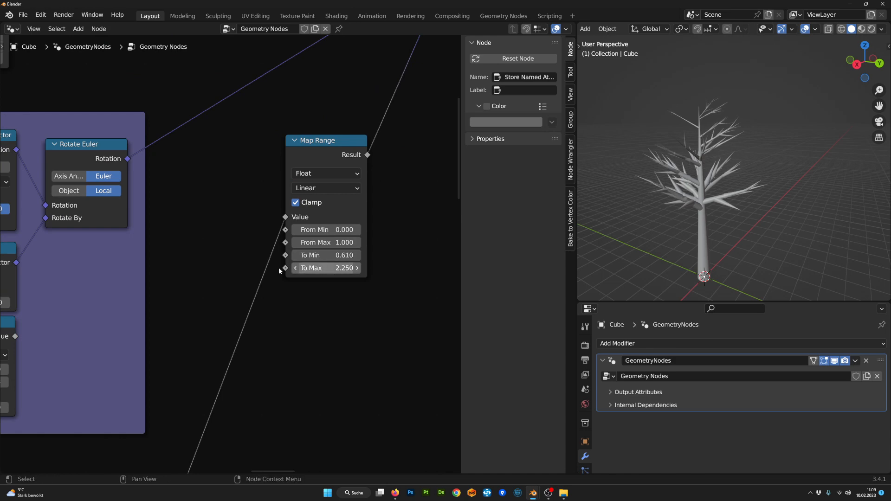
- Lower the value of the second generation's thic attribute to 0.220 and then 0.170, checking the branches up close
scroll(279, 270, down, 13)
middle_drag(179, 168, 301, 337)
scroll(301, 337, up, 16)
middle_drag(263, 288, 132, 350)
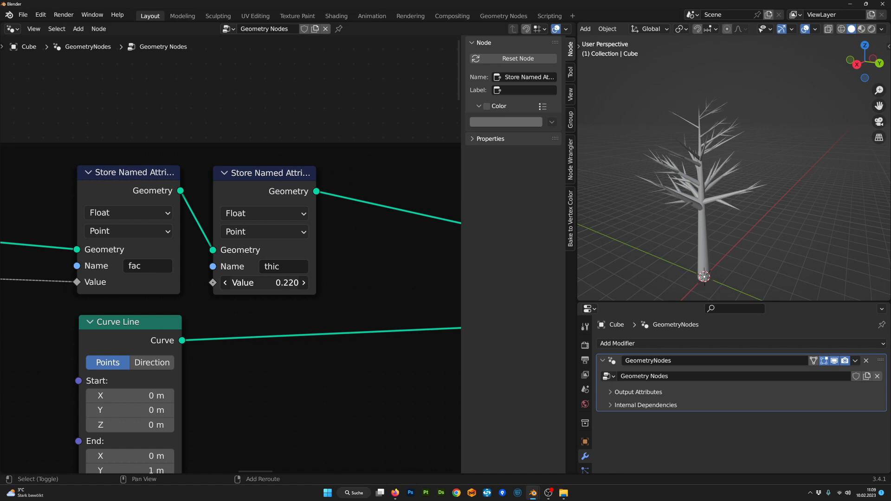
middle_drag(686, 224, 808, 222)
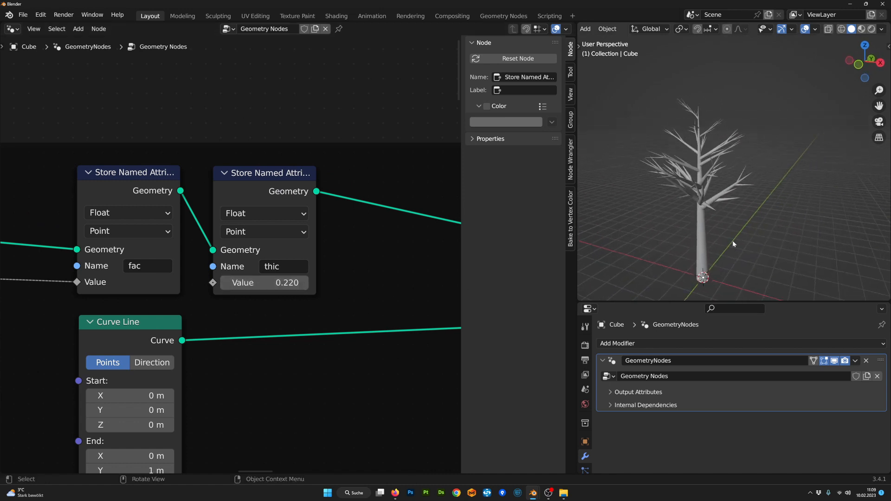
scroll(732, 241, up, 6)
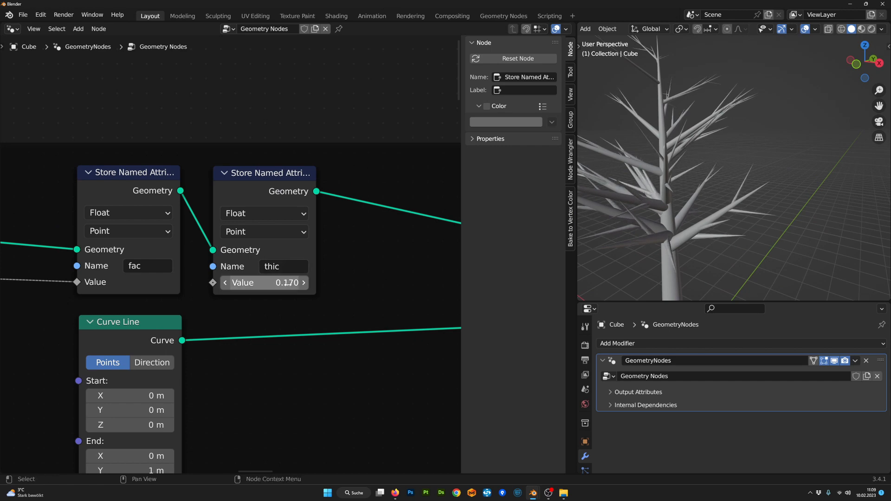
- Set the value of the first generation's thic attribute to 0.230
scroll(237, 278, down, 20)
middle_drag(239, 287, 451, 285)
middle_drag(30, 284, 186, 297)
scroll(214, 354, up, 8)
middle_drag(233, 370, 305, 309)
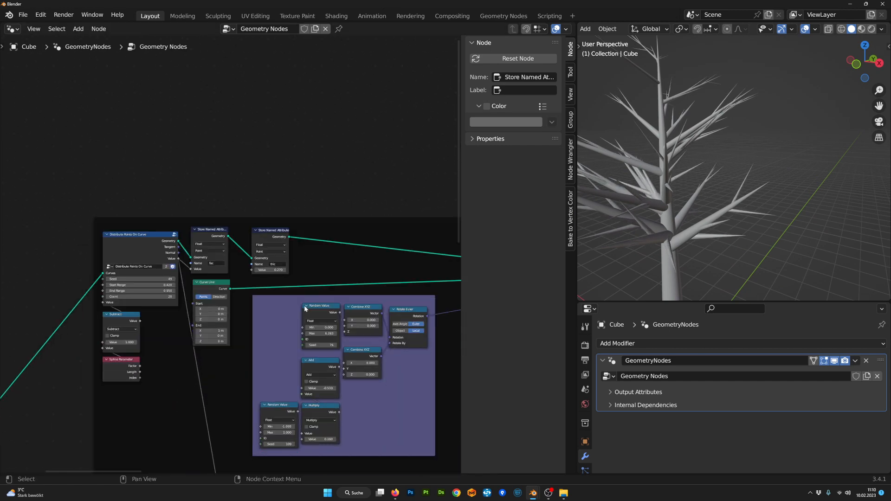
scroll(305, 309, up, 4)
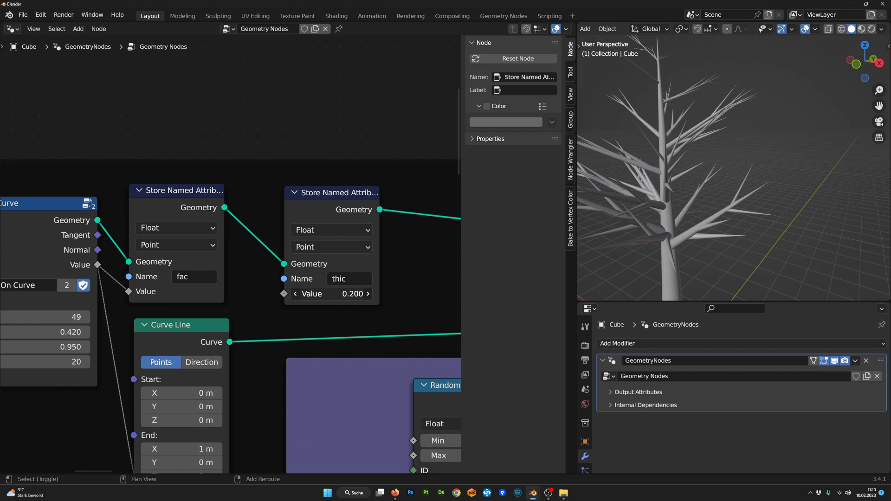
scroll(818, 157, down, 8)
middle_drag(818, 157, 766, 175)
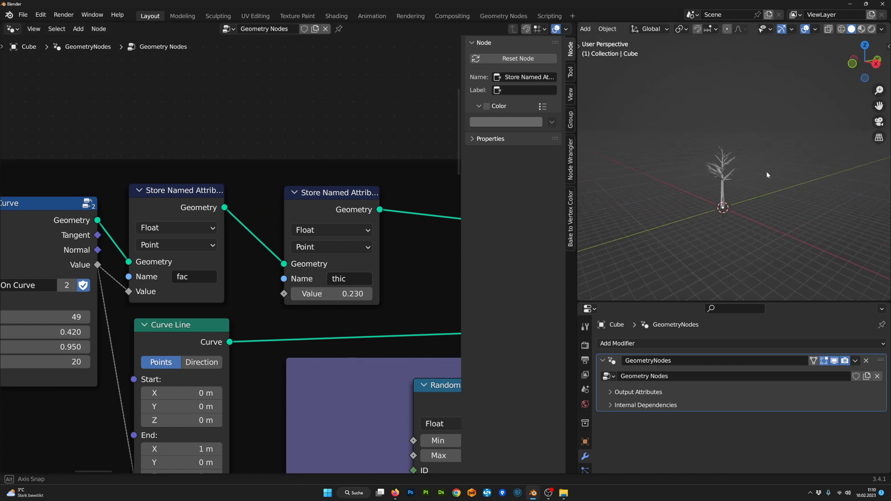
scroll(722, 200, up, 8)
middle_drag(756, 232, 656, 237)
- Duplicate the last Join Geometry node and insert the copy into the link leading to the curve-to-mesh nodes
scroll(343, 334, down, 6)
scroll(342, 335, down, 5)
middle_drag(304, 371, 346, 204)
scroll(216, 305, up, 1)
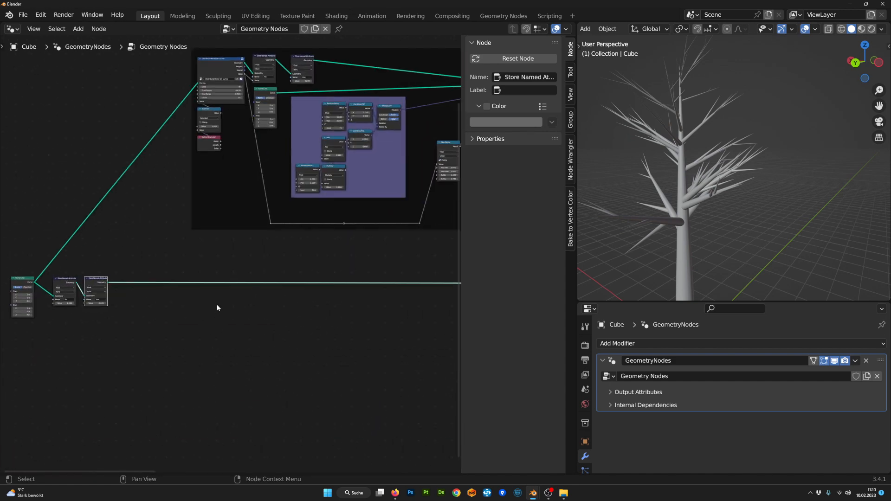
middle_drag(217, 305, 275, 292)
scroll(318, 280, down, 6)
scroll(318, 280, down, 6)
middle_drag(420, 291, 179, 287)
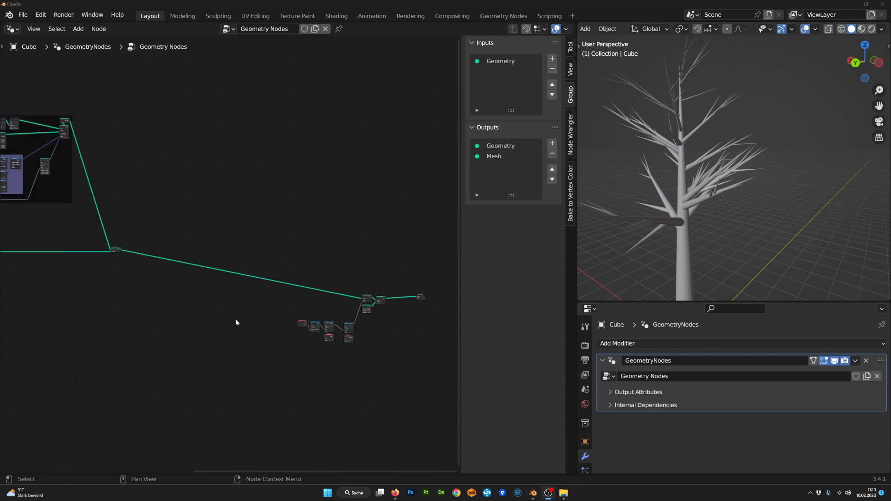
middle_drag(199, 306, 175, 318)
scroll(373, 381, up, 2)
scroll(373, 382, up, 2)
click(296, 327)
key(shift+d)
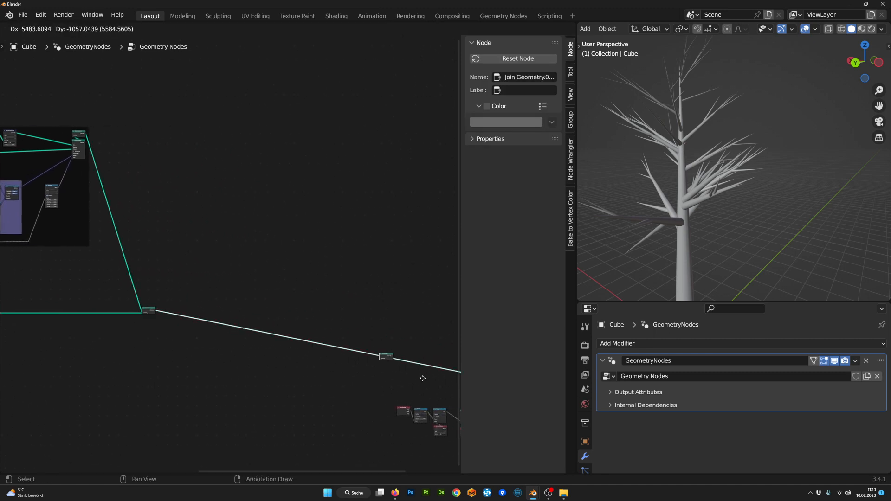
click(430, 335)
- Duplicate the second generation's whole frame of nodes and place the copy after it as a third generation
middle_drag(155, 287, 406, 332)
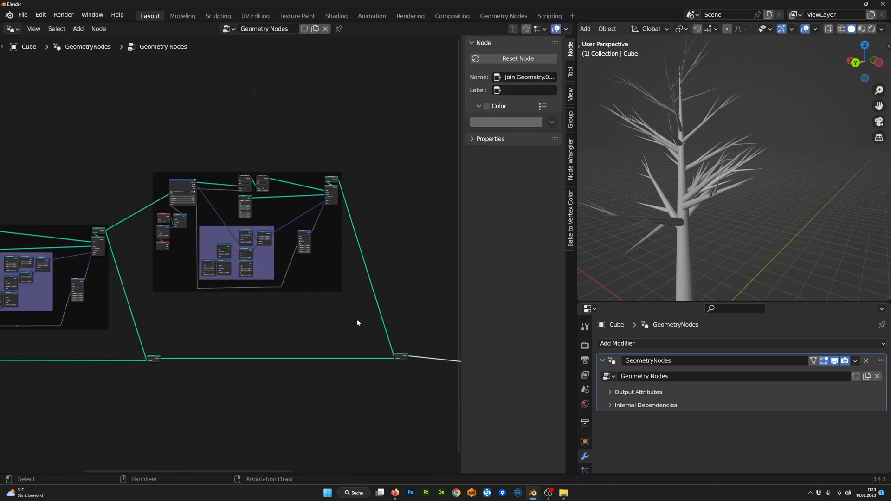
drag(362, 320, 150, 148)
key(shift+d)
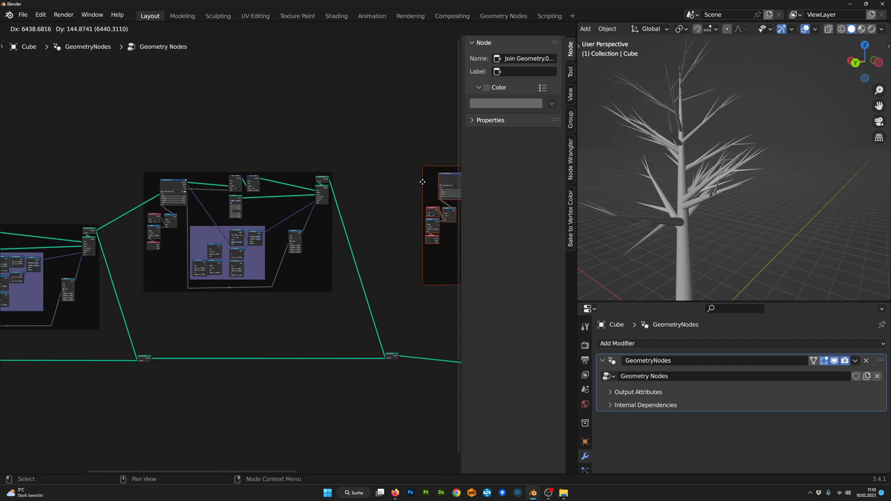
click(403, 183)
middle_drag(367, 244, 254, 334)
scroll(132, 262, up, 1)
scroll(132, 264, up, 2)
scroll(255, 350, down, 7)
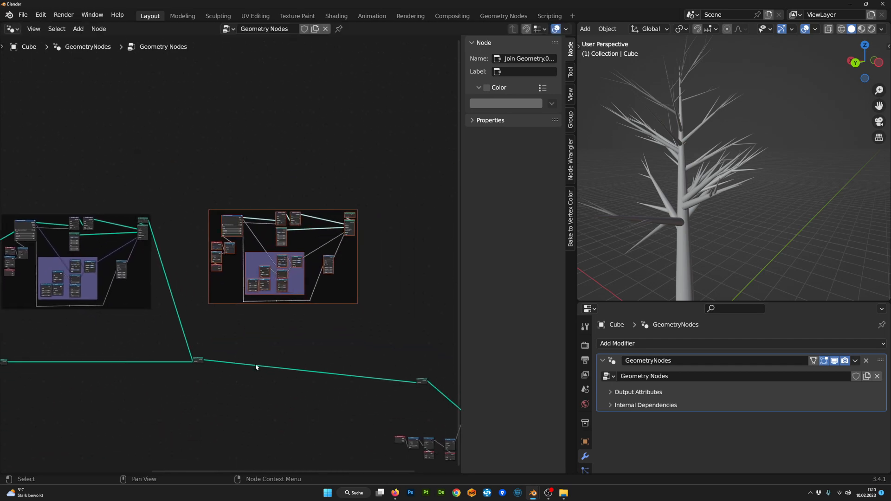
- Feed the second generation's Realize Instances into the third generation and link the third generation's output to the new Join Geometry, previewing Curve to Mesh
scroll(223, 297, up, 1)
alt+shift+click(138, 220)
scroll(151, 227, up, 4)
middle_drag(151, 226, 227, 269)
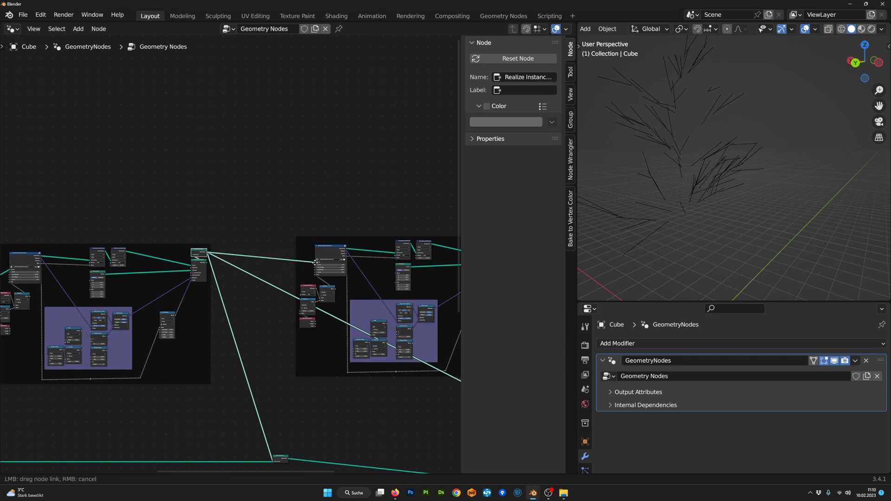
scroll(393, 341, down, 1)
middle_drag(393, 342, 160, 274)
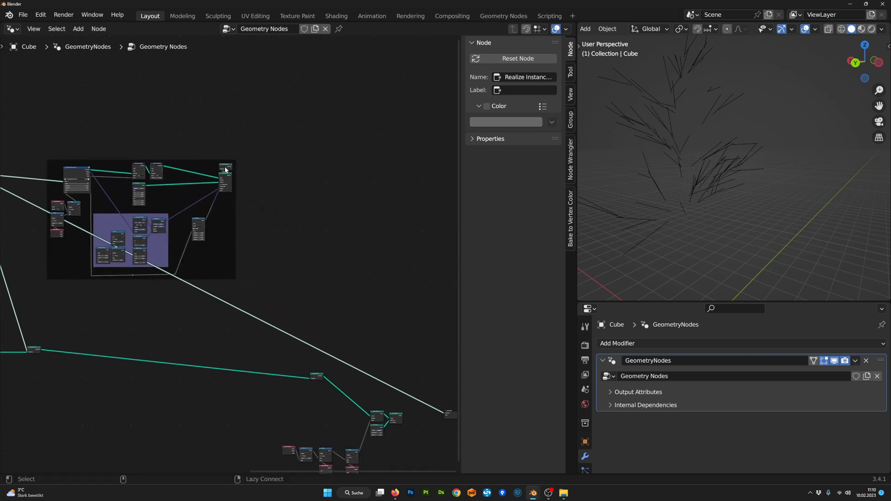
alt+shift+click(400, 422)
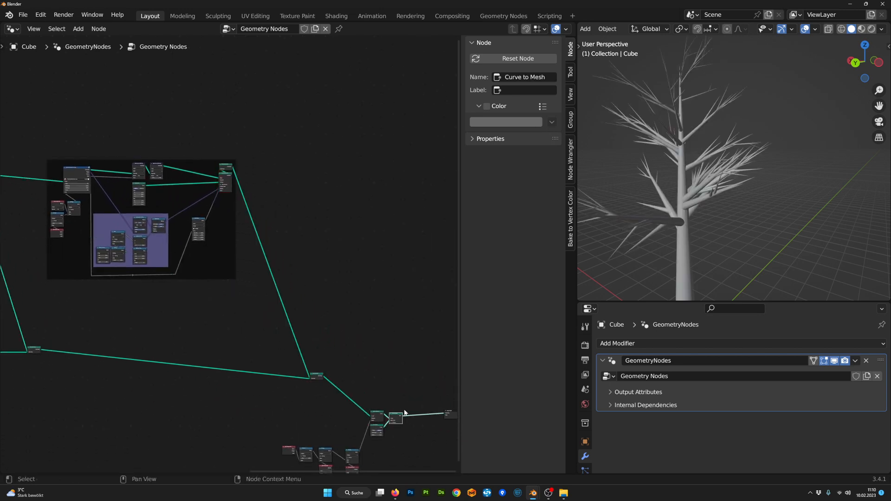
- Set the Count of the third generation's Distribute Points On Curve node to 500
middle_drag(727, 237, 748, 260)
middle_drag(254, 273, 385, 348)
scroll(318, 328, up, 5)
middle_drag(169, 258, 252, 286)
scroll(252, 285, up, 9)
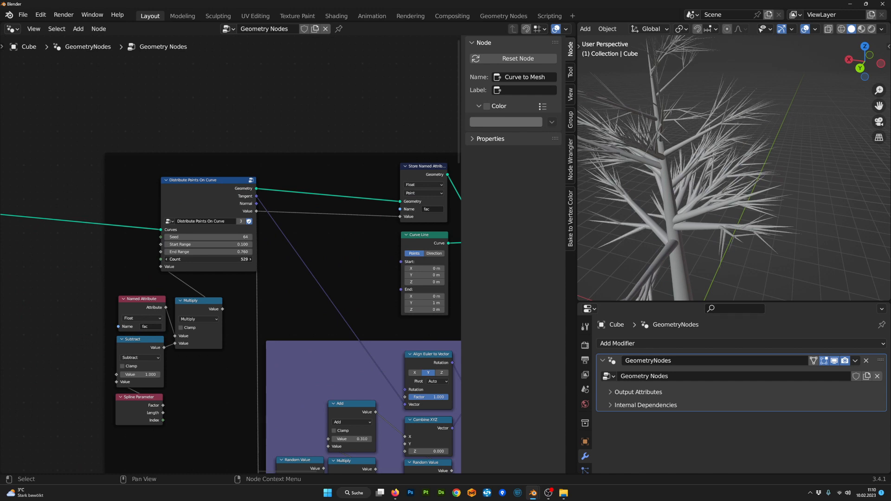
- Cut the link between the first two Join Geometry nodes to isolate the outer branches, and inspect them from several angles
scroll(230, 320, down, 16)
middle_drag(222, 342, 385, 286)
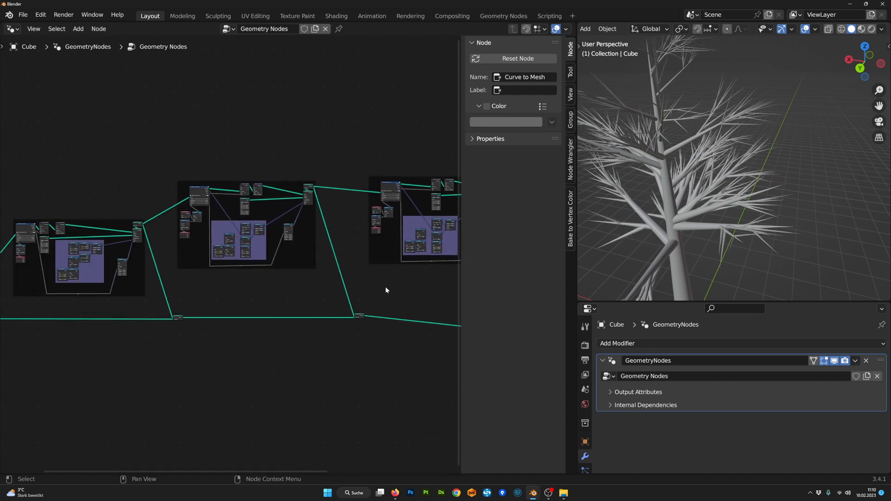
scroll(236, 343, up, 2)
middle_drag(235, 344, 271, 339)
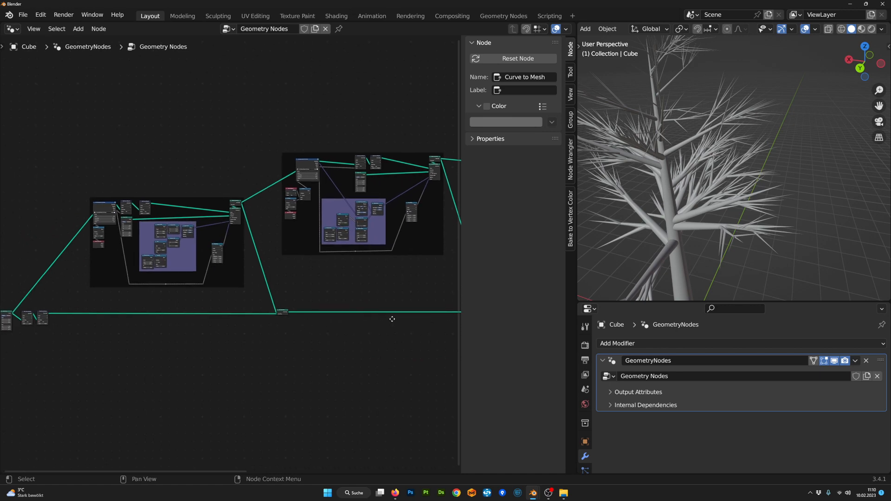
middle_drag(392, 319, 205, 343)
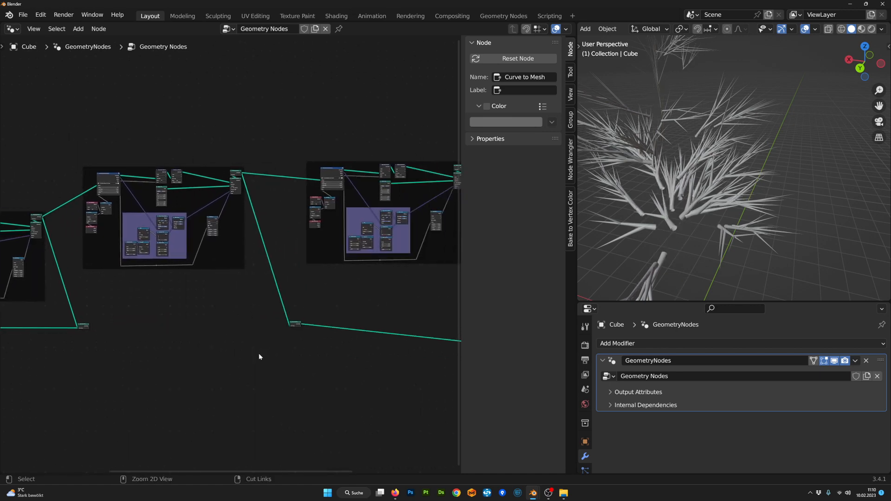
middle_drag(214, 319, 293, 301)
middle_drag(355, 281, 221, 309)
scroll(638, 227, up, 4)
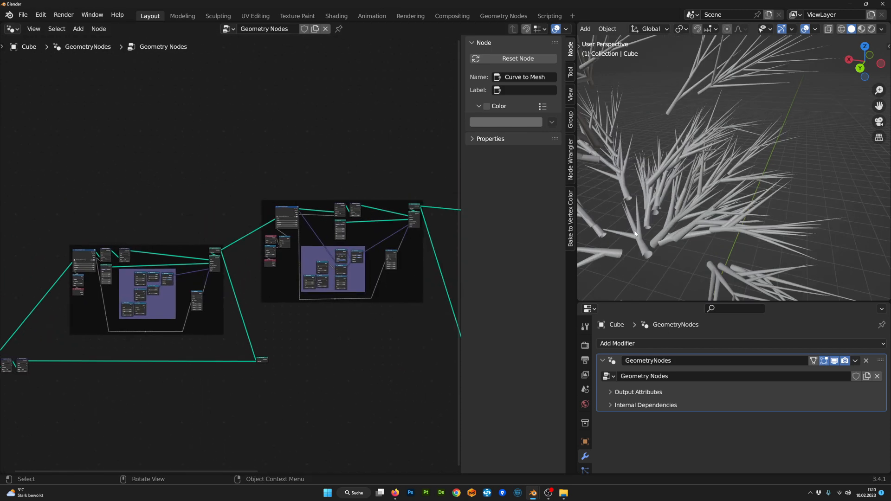
middle_drag(638, 228, 684, 258)
scroll(689, 250, down, 4)
scroll(689, 251, down, 1)
scroll(240, 259, up, 4)
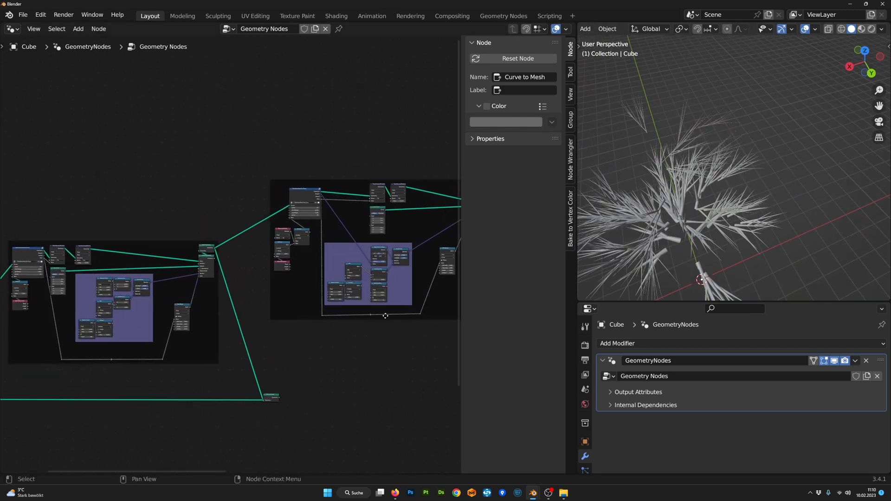
- Set the value of the third generation's thic attribute to 0.130
middle_drag(240, 259, 63, 261)
scroll(62, 261, up, 2)
scroll(397, 263, up, 2)
middle_drag(397, 263, 156, 325)
scroll(157, 327, up, 5)
middle_drag(423, 256, 237, 340)
scroll(292, 298, up, 6)
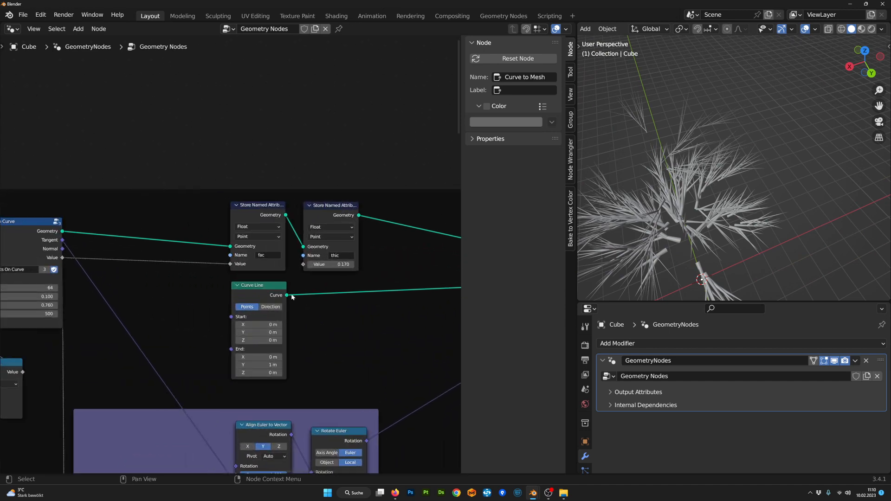
drag(340, 264, 316, 264)
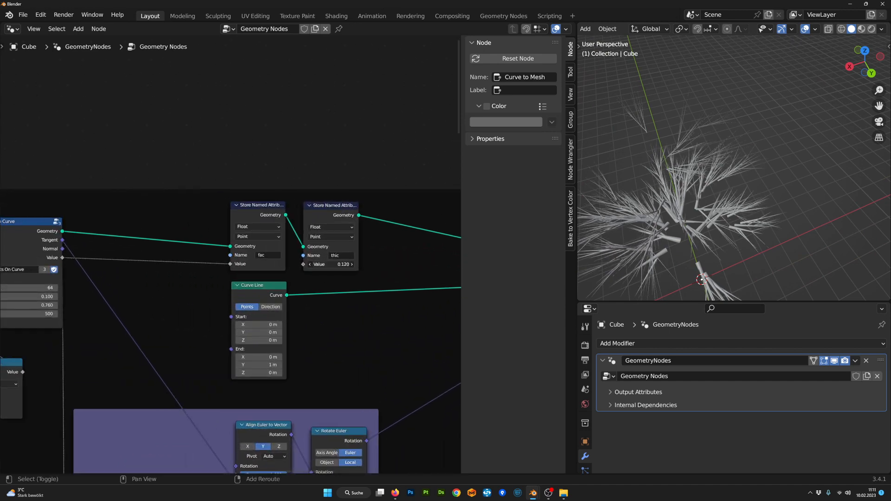
middle_drag(730, 234, 766, 219)
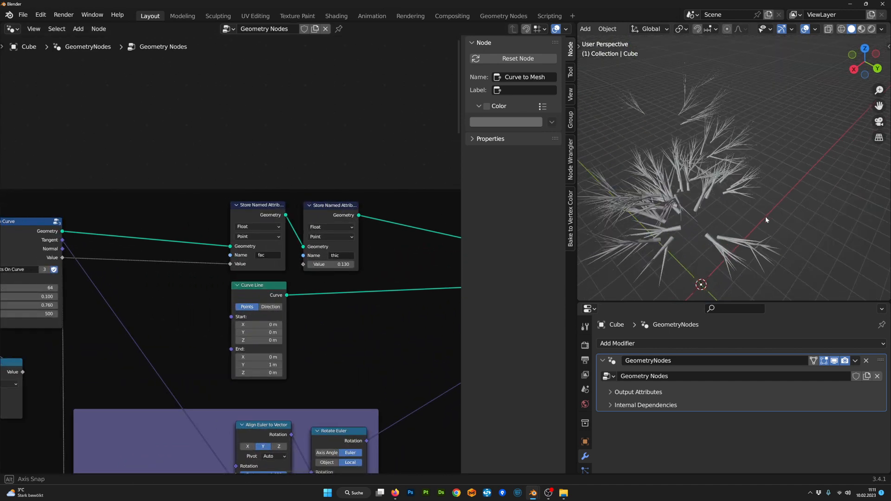
- Change the third generation's point distribution seed and set its rotation Random Value seeds to 60 (0 to 6.283) and 131 (-1 to 1)
middle_drag(172, 308, 307, 273)
scroll(182, 293, up, 1)
drag(152, 250, 172, 250)
scroll(257, 336, down, 5)
middle_drag(351, 432, 283, 297)
scroll(292, 310, up, 3)
scroll(321, 376, up, 5)
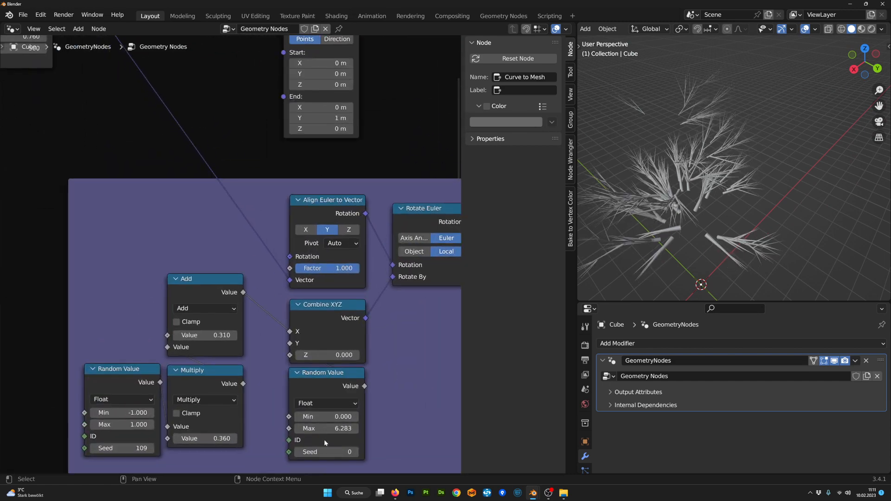
scroll(324, 438, down, 1)
middle_drag(323, 438, 300, 381)
drag(300, 380, 330, 380)
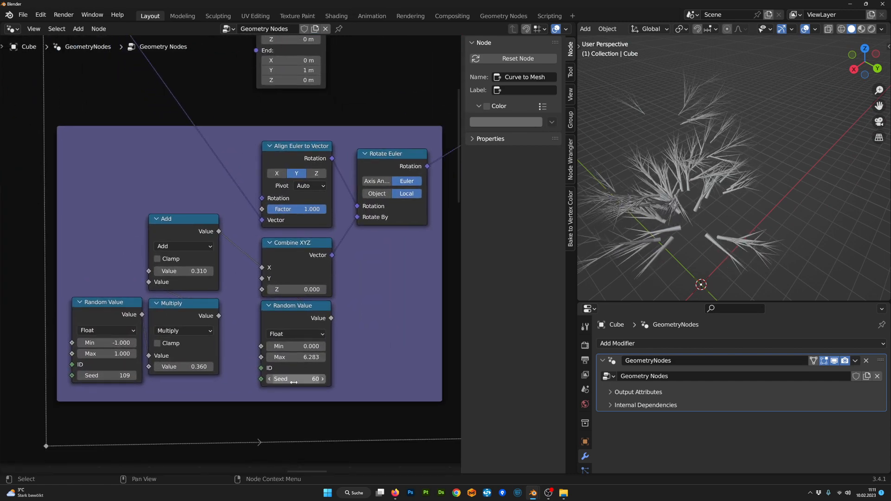
middle_drag(243, 396, 281, 397)
drag(139, 377, 150, 377)
- Raise the Add node's value in the third generation's rotation setup to 0.470
middle_drag(300, 337, 260, 380)
scroll(261, 380, up, 1)
scroll(260, 380, up, 1)
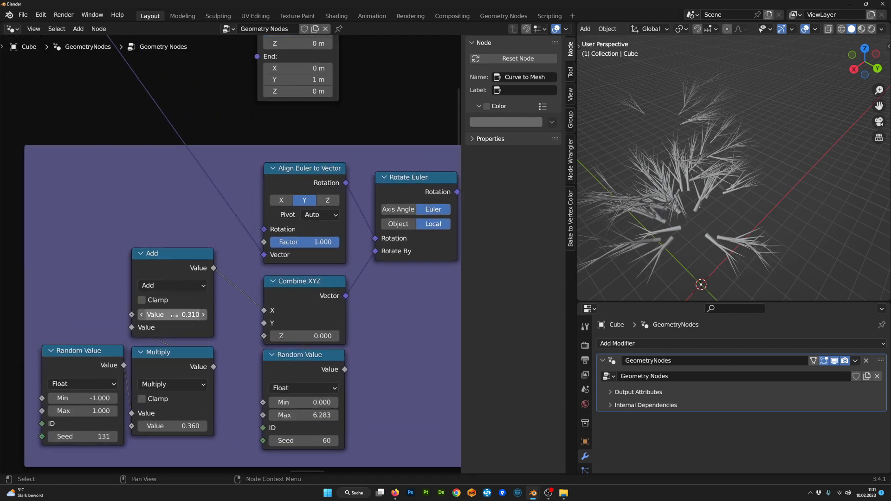
mouse_move(174, 315)
mouse_down()
mouse_move(198, 315)
mouse_move(164, 315)
mouse_move(180, 315)
mouse_up()
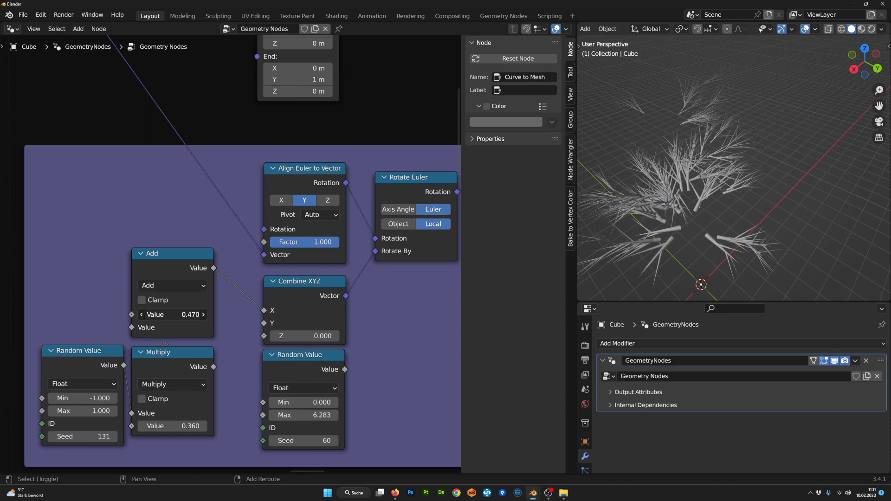
- Set the To Max of the third generation's Map Range to 1.130 and check the twigs up close
scroll(335, 343, down, 4)
middle_drag(345, 346, 148, 363)
scroll(232, 349, up, 3)
scroll(301, 335, up, 1)
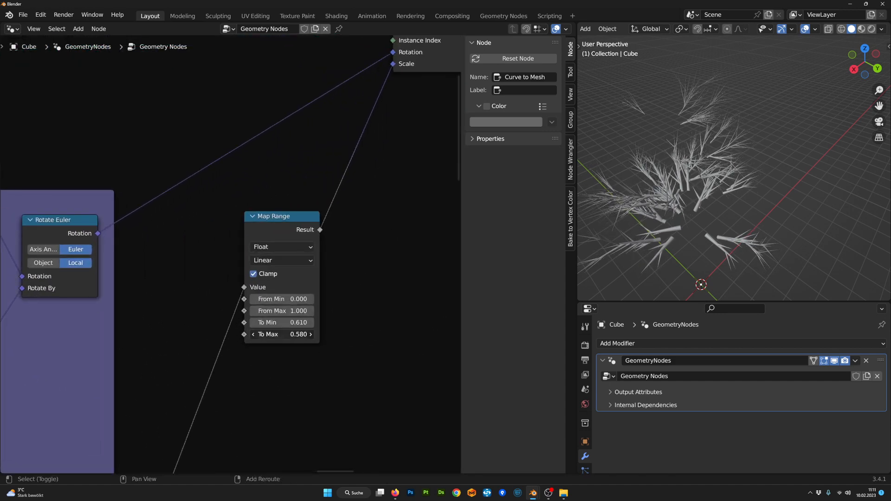
mouse_move(649, 250)
middle_down()
mouse_move(783, 200)
mouse_move(826, 216)
mouse_move(690, 235)
mouse_move(661, 257)
middle_up()
scroll(653, 233, up, 6)
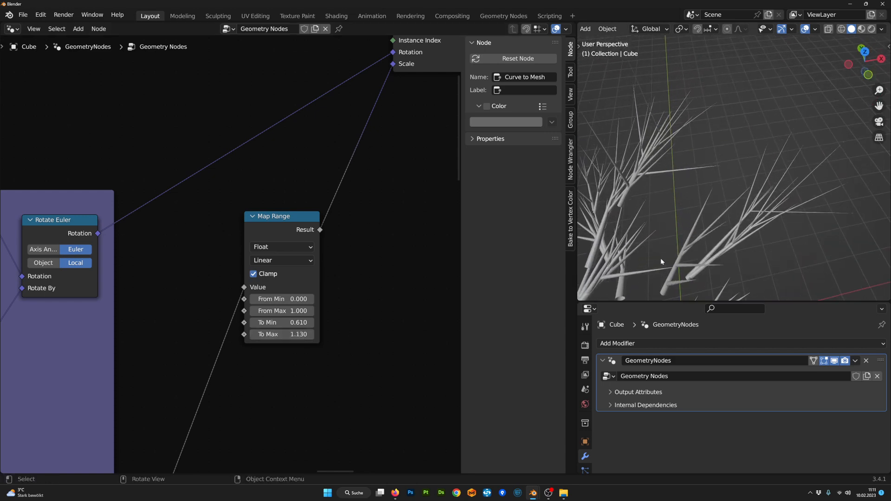
- Reconnect the first Join Geometry node to the second one and look over the complete tree
scroll(360, 235, down, 15)
middle_drag(258, 299, 417, 225)
middle_drag(136, 309, 261, 327)
alt+right_drag(409, 278, 410, 278)
scroll(417, 280, down, 5)
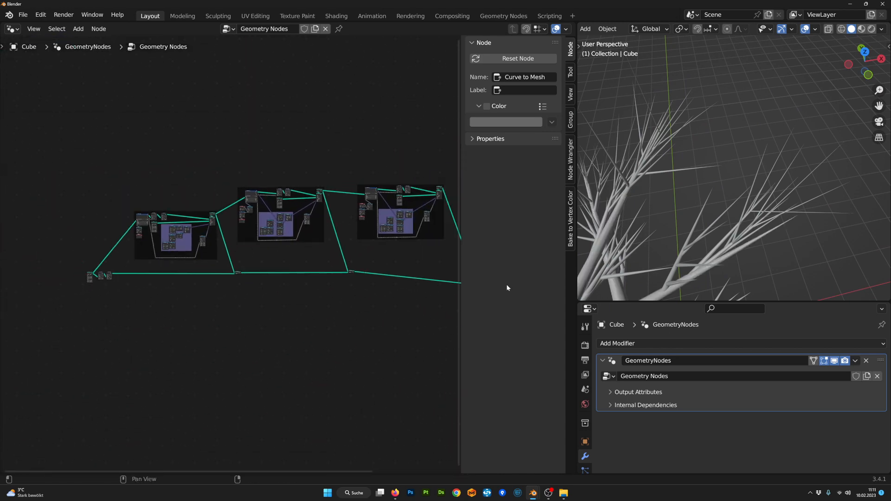
scroll(725, 221, down, 9)
middle_drag(726, 221, 767, 189)
scroll(732, 189, up, 3)
scroll(732, 191, up, 3)
shift+middle_drag(768, 189, 784, 251)
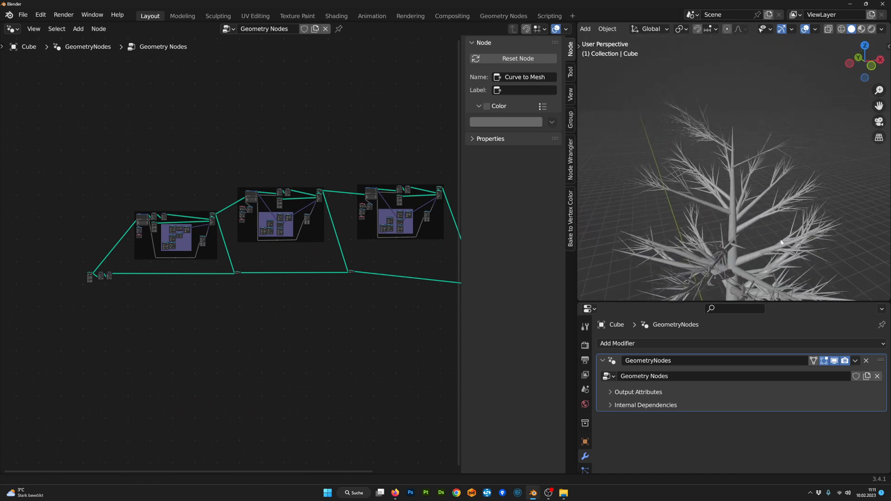
scroll(779, 248, up, 3)
scroll(301, 255, up, 5)
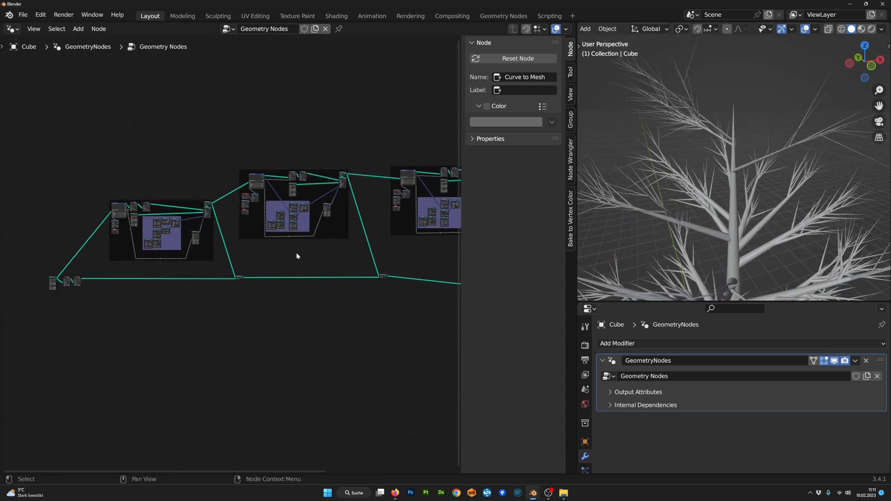
- Adjust the second generation's point distribution while watching the whole tree
scroll(788, 162, down, 5)
scroll(776, 249, up, 8)
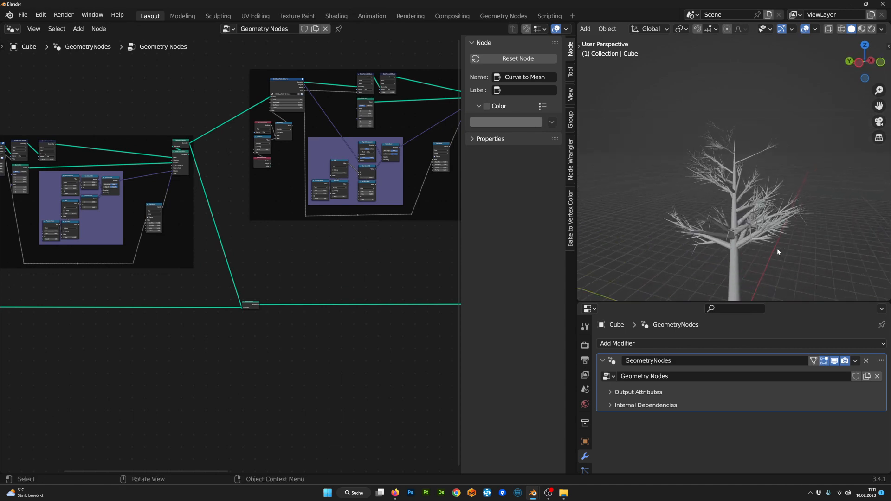
scroll(363, 252, up, 2)
scroll(279, 241, up, 6)
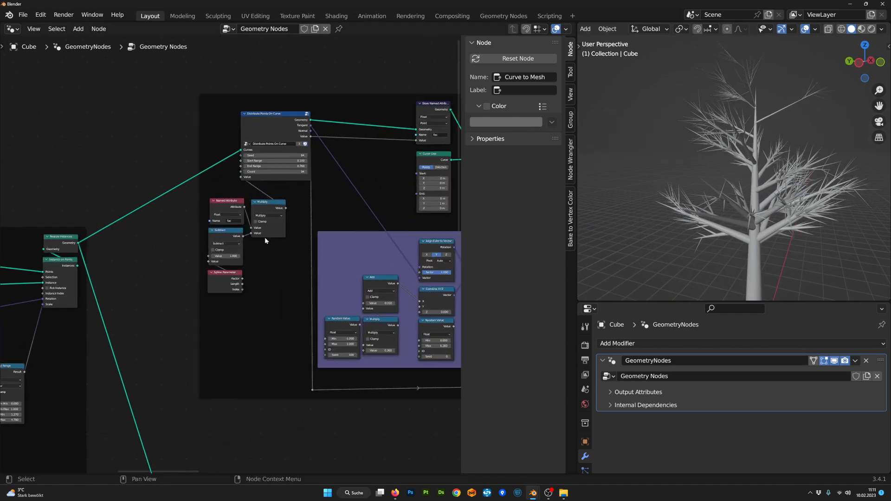
drag(299, 224, 305, 224)
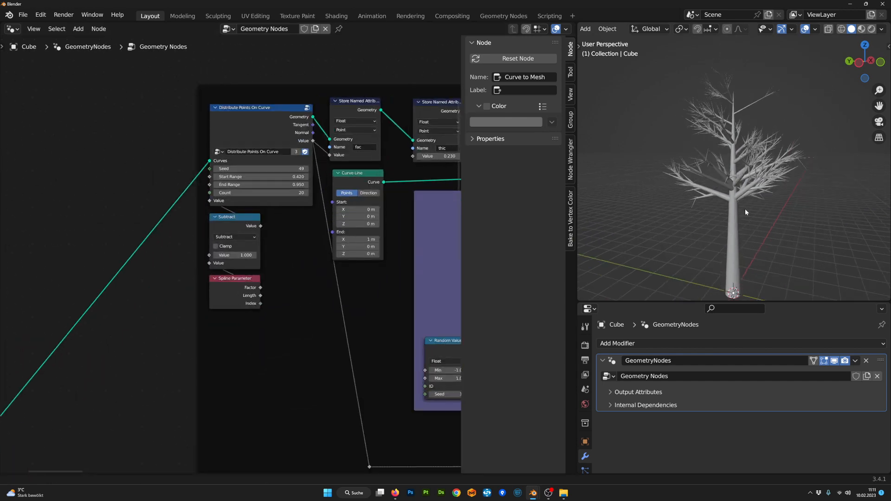
- Change the first generation's point distribution to a new seed, a Count of 30 and a Start Range of 0.450
drag(260, 169, 258, 193)
drag(261, 177, 264, 177)
- Fine-tune the Multiply and Add values that control the first generation's branch angle
middle_drag(358, 253, 79, 190)
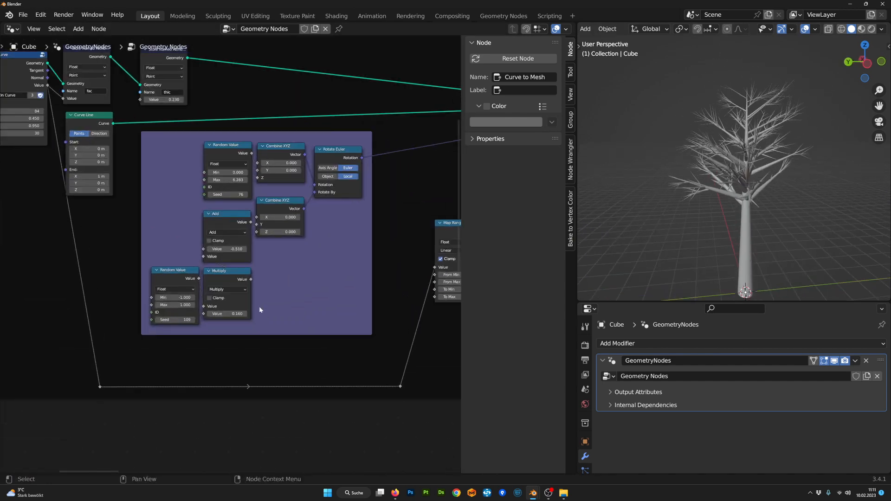
scroll(259, 306, up, 4)
middle_drag(259, 307, 229, 391)
shift+drag(183, 401, 187, 401)
shift+drag(183, 313, 178, 314)
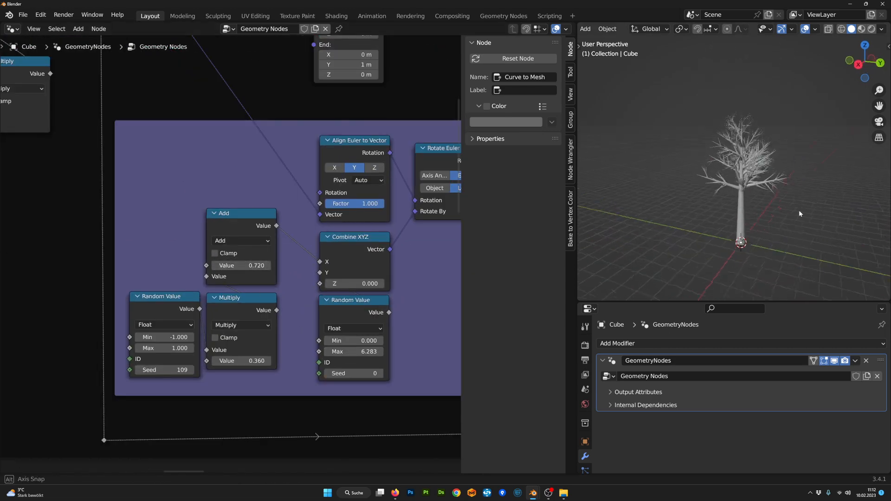
- Set the Seed of the first generation's Distribute Points On Curve node to 133
scroll(307, 323, down, 5)
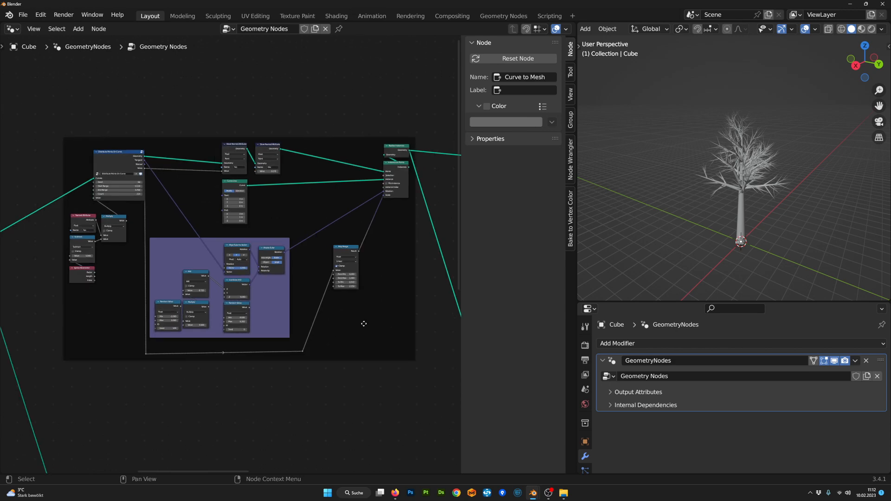
scroll(363, 323, up, 2)
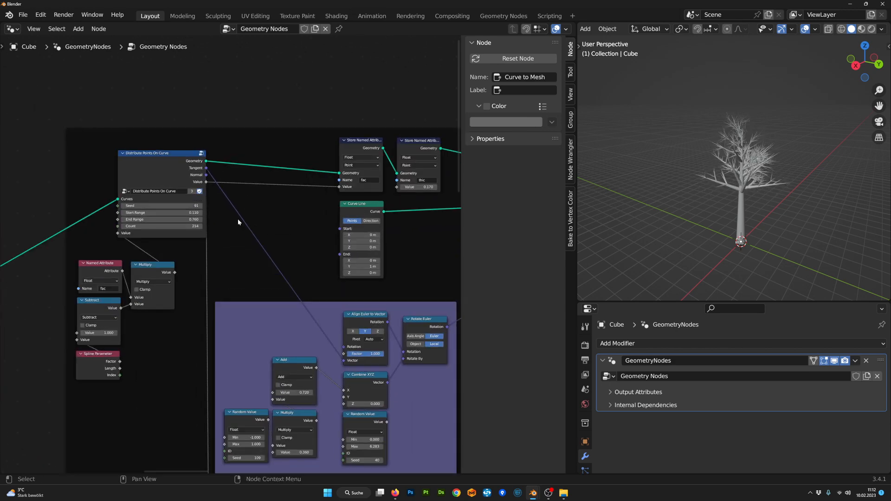
scroll(229, 227, down, 3)
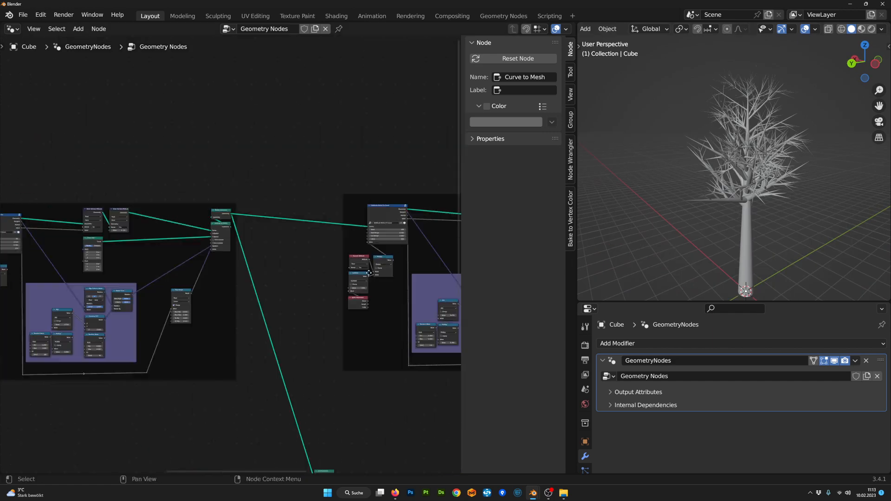
scroll(283, 317, up, 3)
drag(283, 317, 273, 317)
middle_drag(711, 220, 626, 220)
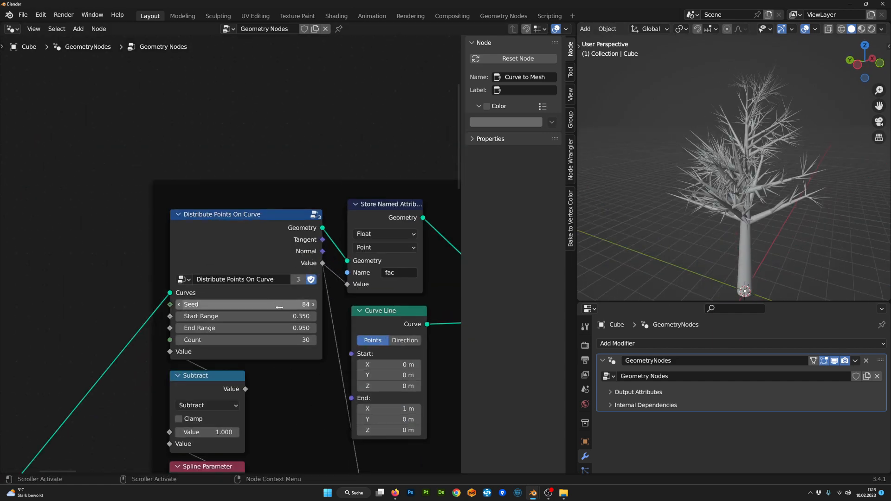
drag(281, 305, 306, 306)
middle_drag(825, 245, 673, 253)
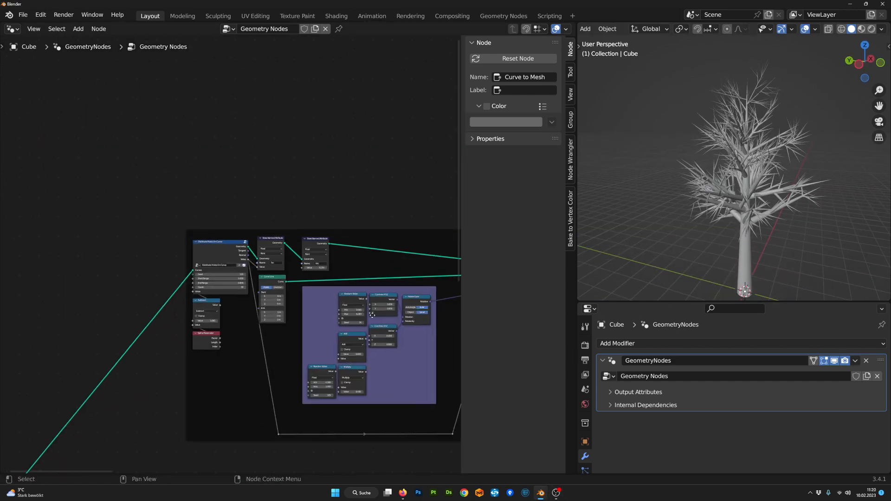
- Set the stored thic value to 0.110 for the second branch generation and 0.080 for the third, checking the tree from several angles
scroll(305, 250, up, 3)
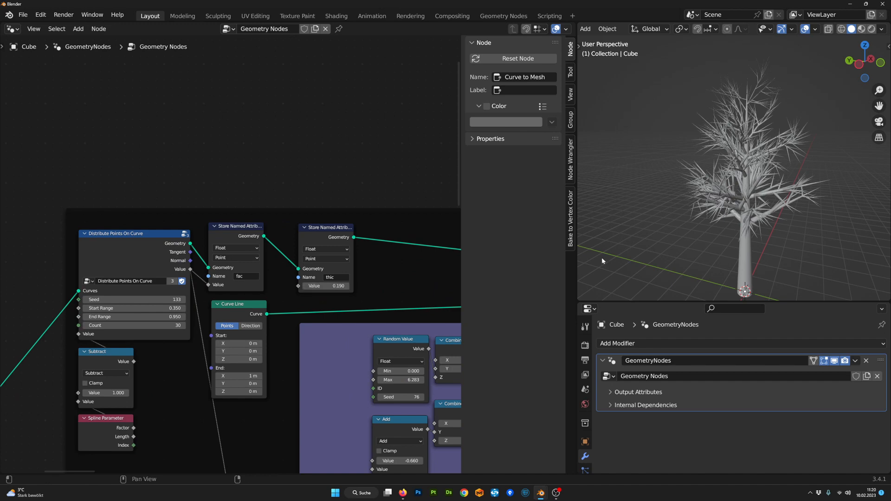
scroll(231, 258, down, 3)
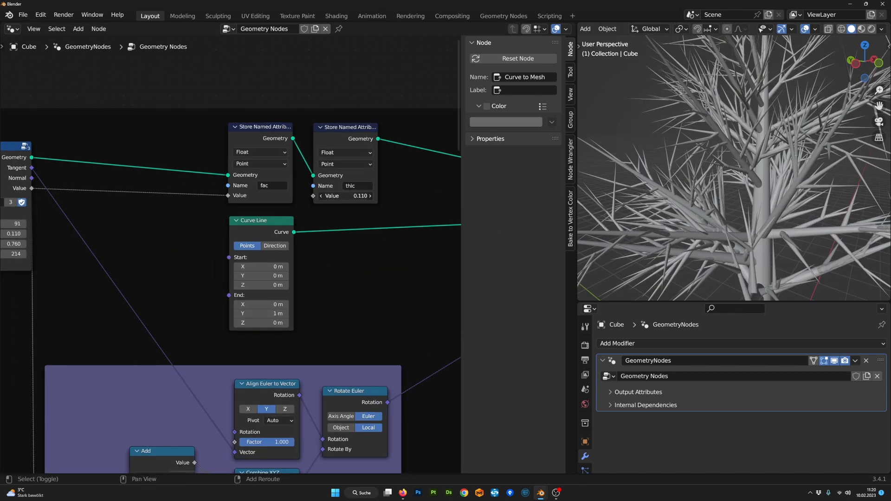
scroll(371, 131, up, 2)
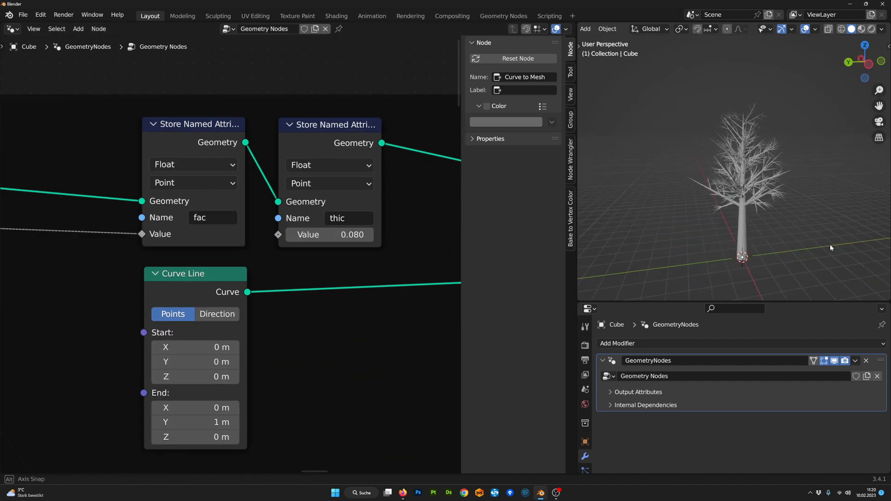
middle_drag(829, 244, 795, 265)
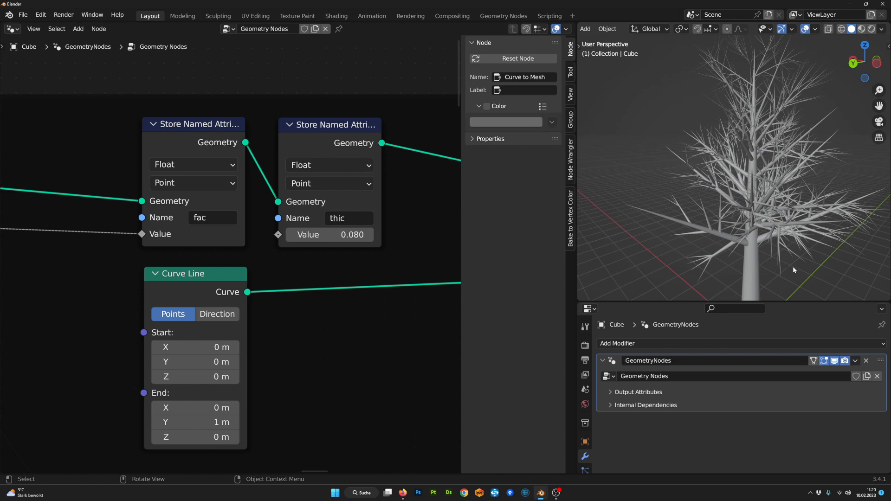
scroll(748, 239, down, 5)
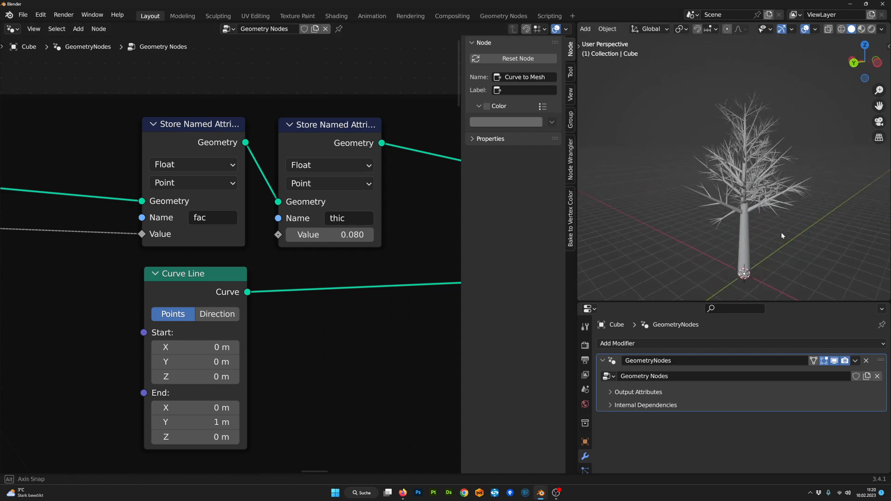
scroll(282, 367, down, 4)
scroll(332, 334, down, 5)
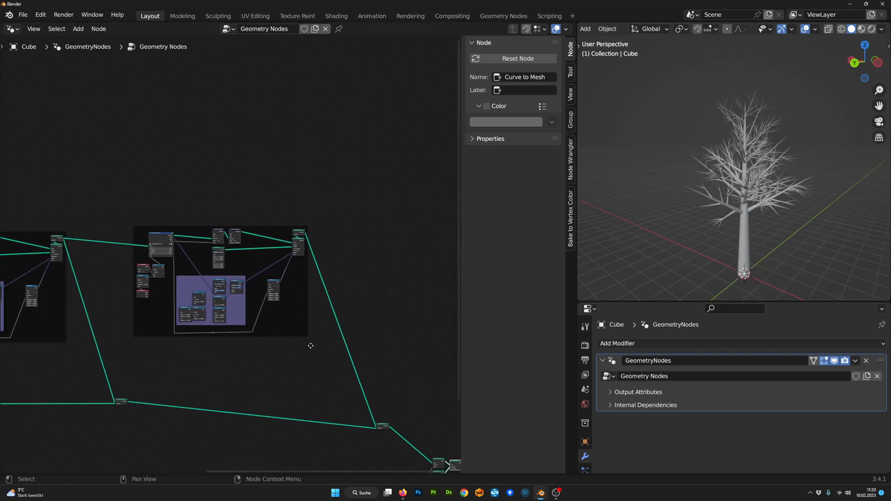
- Move the last Join Geometry node level with the previous one and inspect the branches up close
scroll(354, 351, up, 2)
click(344, 356)
scroll(371, 376, down, 3)
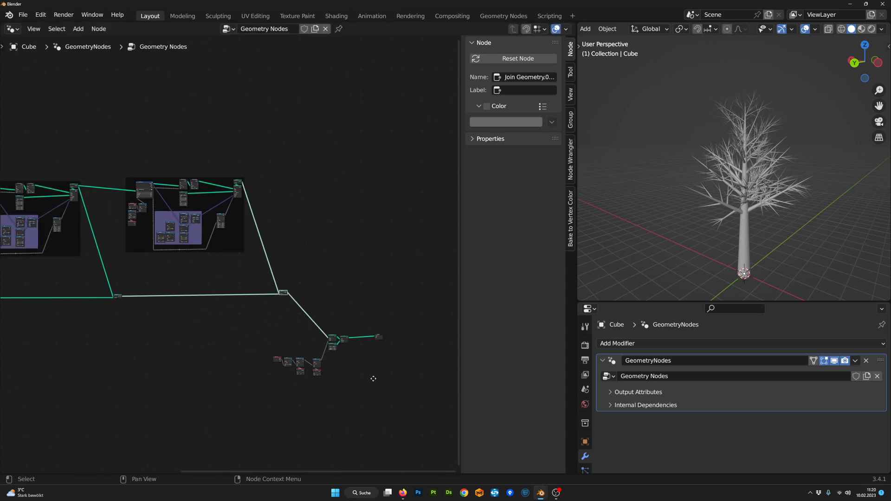
scroll(328, 348, up, 2)
scroll(766, 232, up, 2)
middle_drag(754, 193, 769, 253)
scroll(765, 255, up, 2)
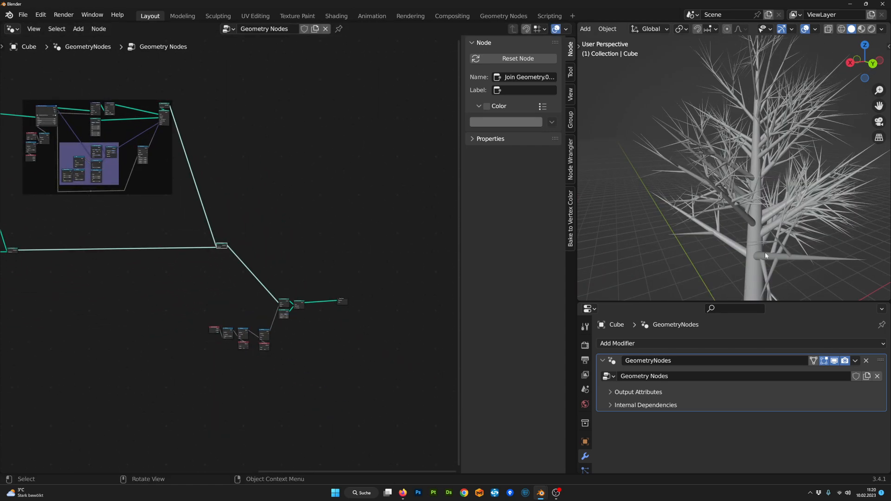
middle_drag(840, 208, 791, 235)
scroll(365, 322, down, 1)
- Move the Curve to Mesh, thickness and output nodes away from the last Join Geometry node to leave room between them
middle_drag(365, 322, 367, 293)
drag(370, 355, 195, 266)
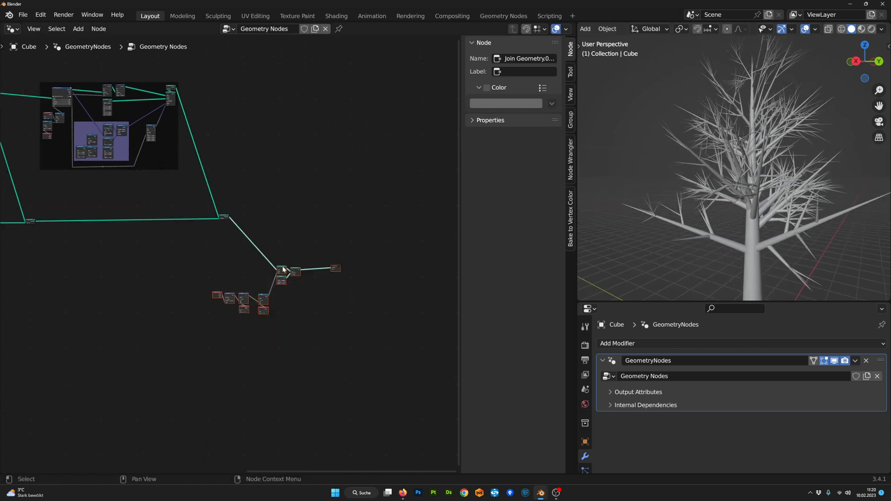
click(375, 281)
scroll(288, 251, up, 6)
middle_drag(329, 227, 323, 268)
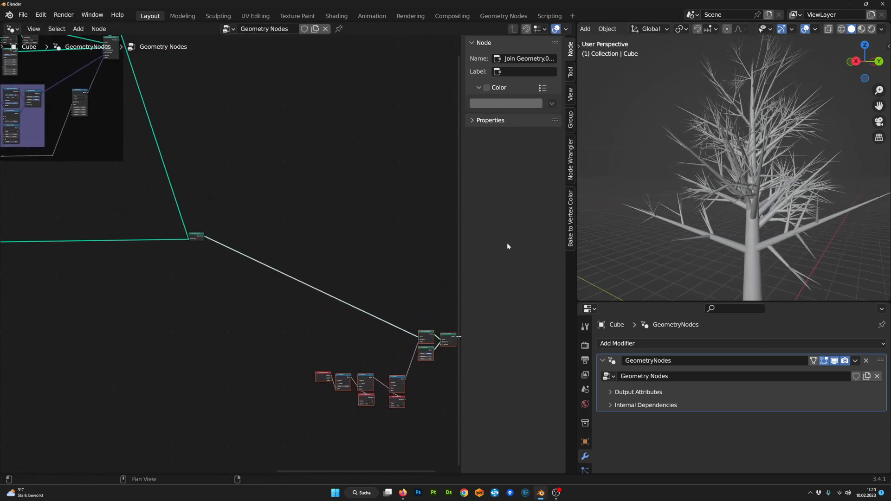
scroll(649, 241, down, 1)
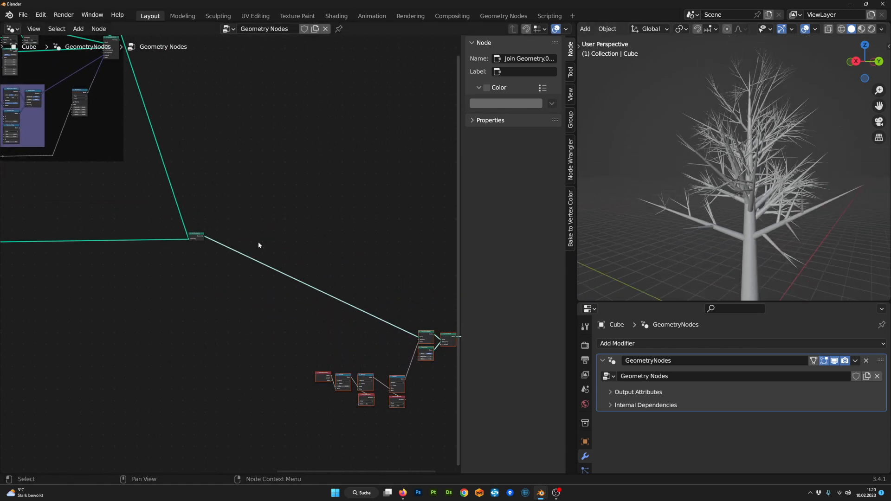
- Preview the bare curves from the last Join Geometry node, and return the preview to the meshed tree
ctrl+shift+click(201, 237)
middle_drag(769, 212, 757, 219)
scroll(433, 372, up, 3)
middle_drag(424, 372, 202, 361)
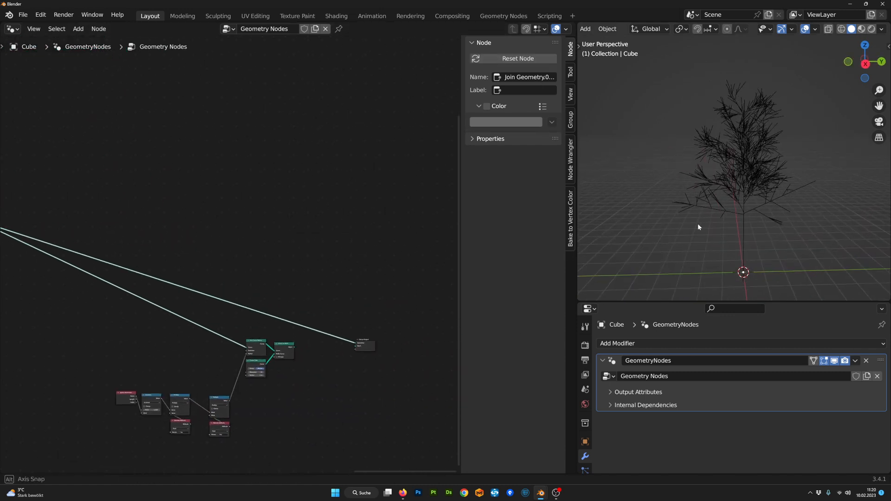
middle_drag(698, 223, 802, 225)
scroll(201, 320, up, 1)
middle_drag(201, 321, 248, 330)
ctrl+shift+click(344, 357)
- Insert a Set Position node between the last Join Geometry node and the mesh conversion nodes
middle_drag(282, 359, 430, 375)
scroll(325, 332, up, 1)
middle_drag(213, 287, 366, 317)
scroll(352, 306, up, 1)
drag(302, 262, 298, 268)
scroll(364, 311, up, 3)
middle_drag(368, 314, 334, 323)
scroll(334, 323, up, 1)
key(Tab)
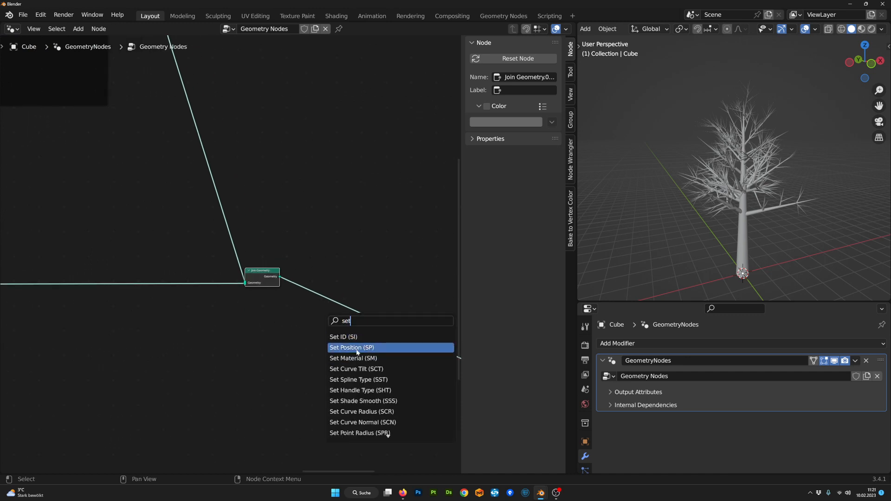
click(357, 350)
click(426, 344)
drag(420, 321, 437, 314)
- Add a Noise Texture node and connect its Color output to the Set Position node's Offset
middle_drag(356, 372, 302, 362)
key(Tab)
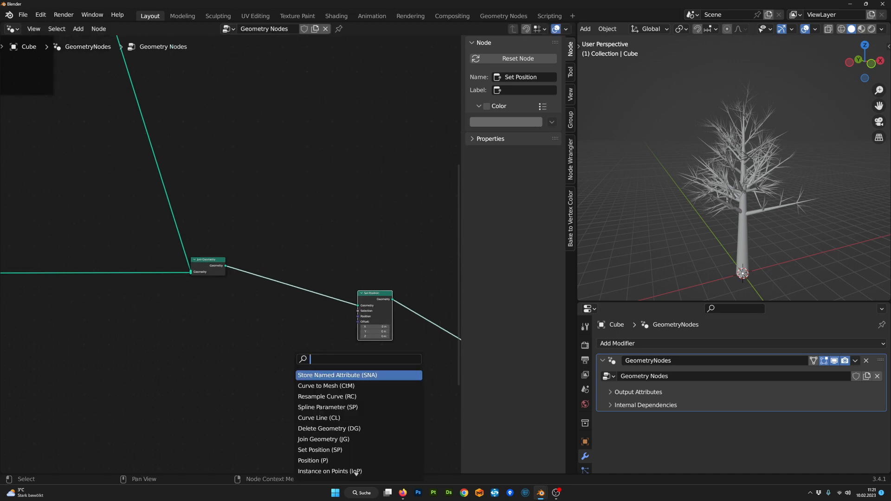
key(Return)
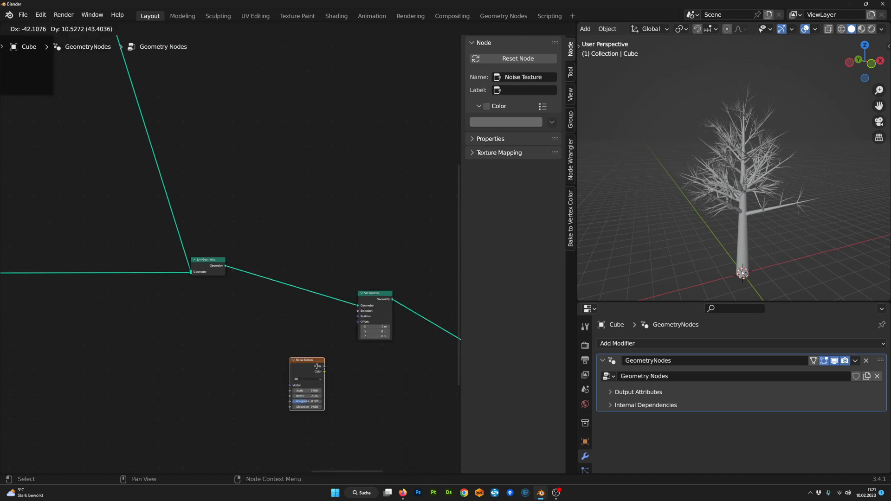
click(301, 358)
scroll(301, 358, up, 4)
scroll(301, 358, down, 1)
mouse_move(298, 373)
mouse_down()
mouse_move(283, 341)
mouse_move(393, 341)
mouse_move(301, 371)
mouse_up()
drag(393, 339, 393, 340)
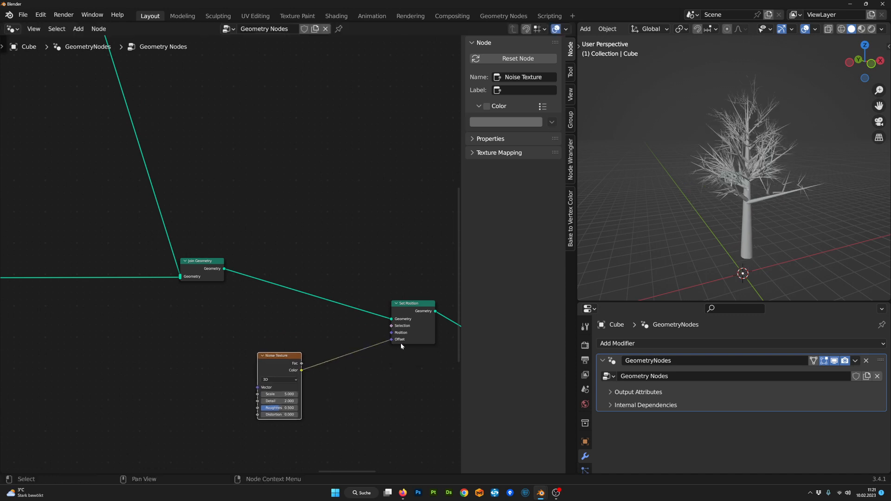
scroll(647, 223, down, 4)
middle_drag(647, 222, 628, 232)
scroll(710, 227, up, 2)
scroll(684, 223, up, 2)
scroll(213, 314, down, 2)
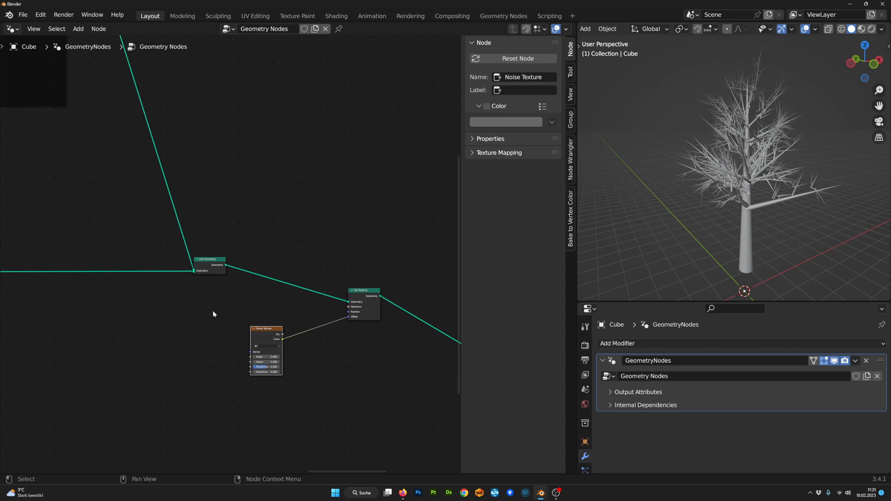
- Preview the Set Position output and examine the displaced curves alongside the branch generation node groups
ctrl+shift+click(369, 303)
scroll(756, 209, down, 2)
middle_drag(756, 209, 766, 227)
scroll(239, 216, down, 3)
middle_drag(239, 216, 338, 287)
scroll(753, 230, up, 3)
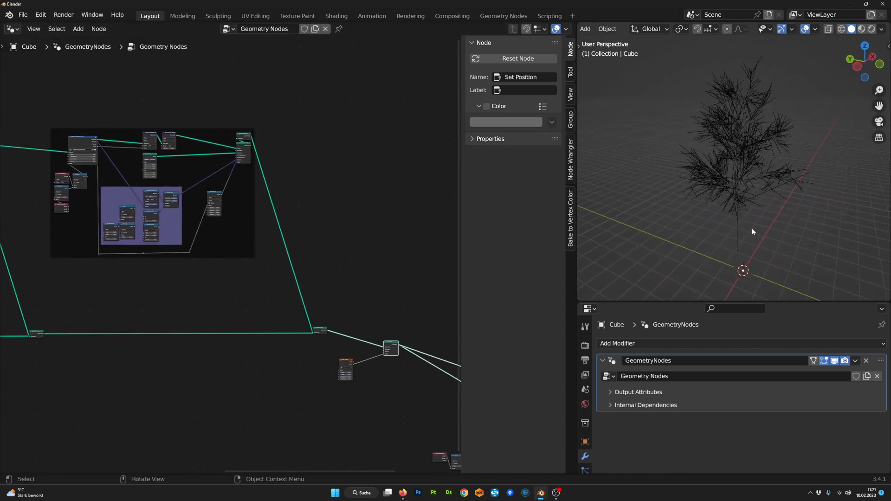
middle_drag(743, 241, 827, 231)
scroll(827, 231, down, 1)
scroll(200, 183, down, 1)
middle_drag(200, 183, 286, 211)
scroll(243, 193, up, 2)
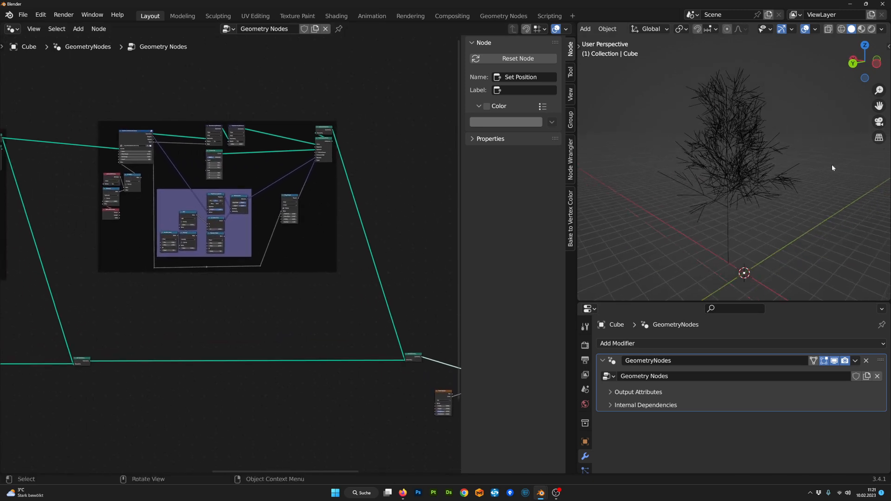
middle_drag(215, 215, 393, 228)
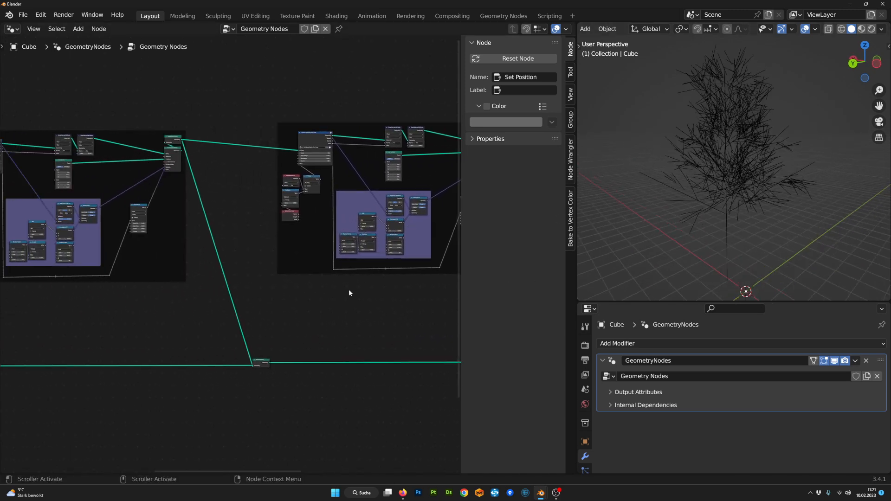
scroll(349, 289, down, 4)
mouse_move(349, 290)
middle_down()
mouse_move(415, 294)
mouse_move(339, 296)
middle_up()
scroll(413, 295, up, 4)
scroll(310, 274, up, 2)
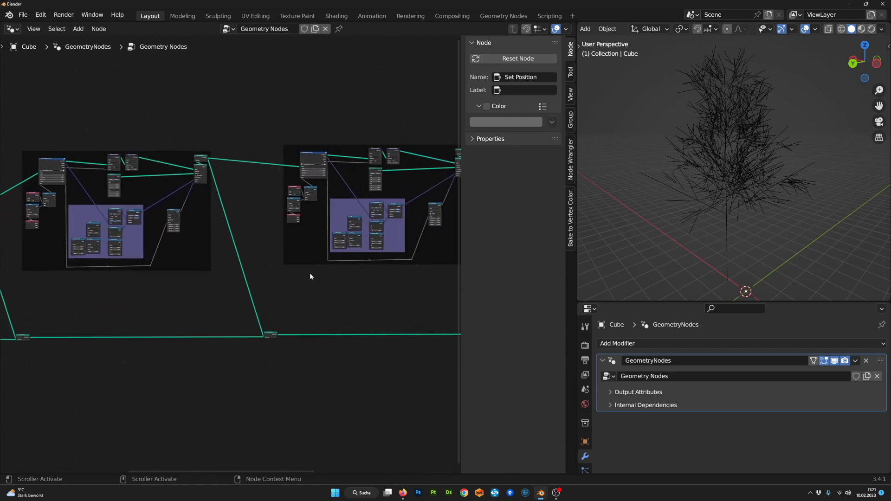
scroll(761, 230, up, 2)
middle_drag(761, 230, 786, 230)
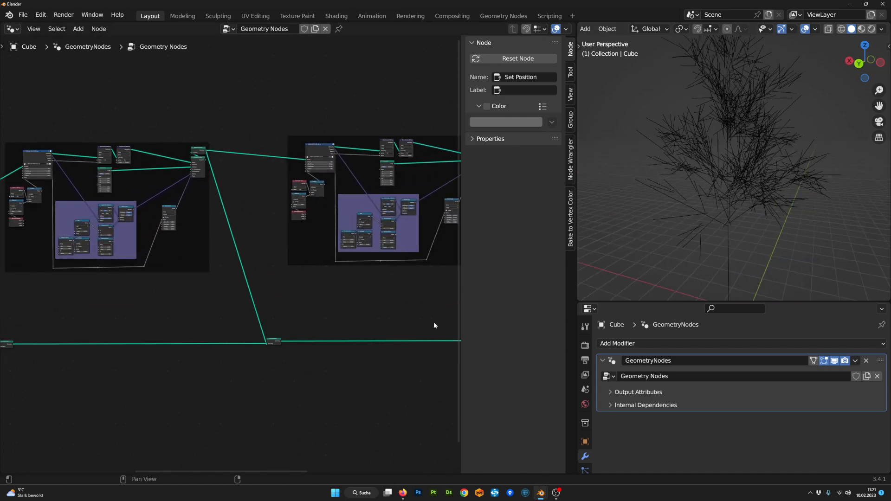
- Insert a Resample Curve node between the last Join Geometry node and Set Position
scroll(427, 324, down, 6)
middle_drag(365, 352, 248, 341)
scroll(299, 319, up, 3)
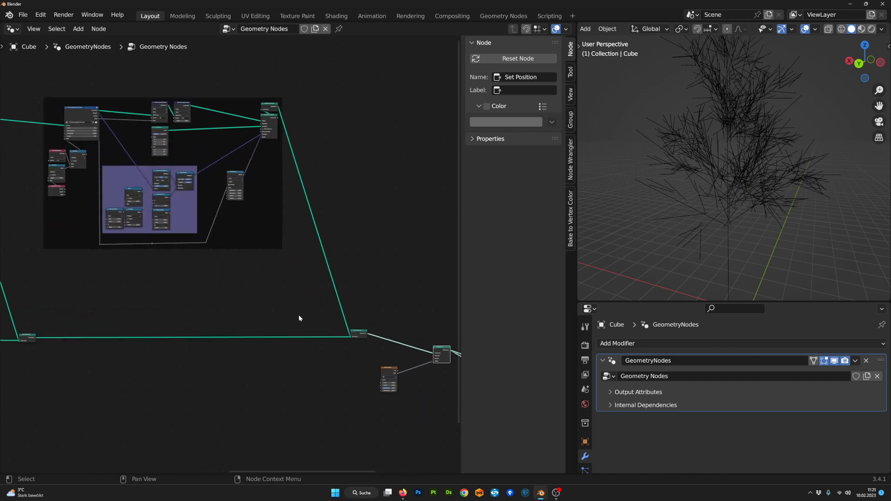
click(361, 334)
middle_drag(183, 240, 108, 243)
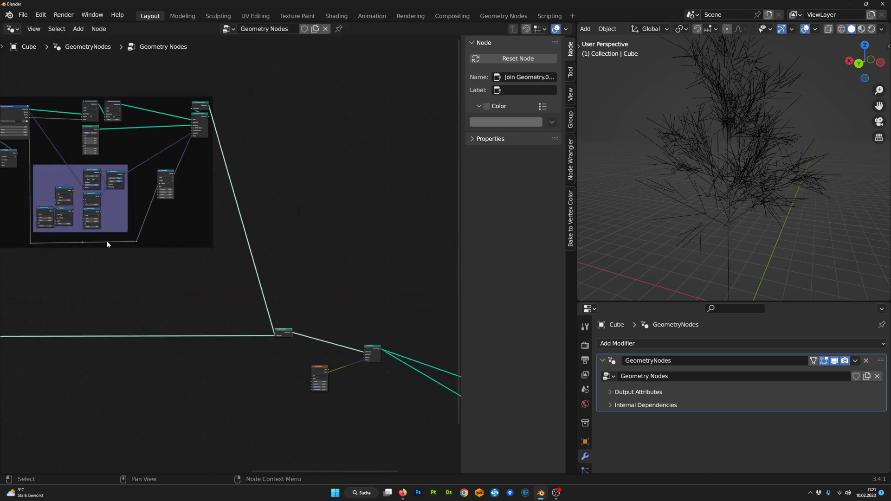
scroll(281, 330, up, 3)
middle_drag(281, 331, 199, 284)
key(Tab)
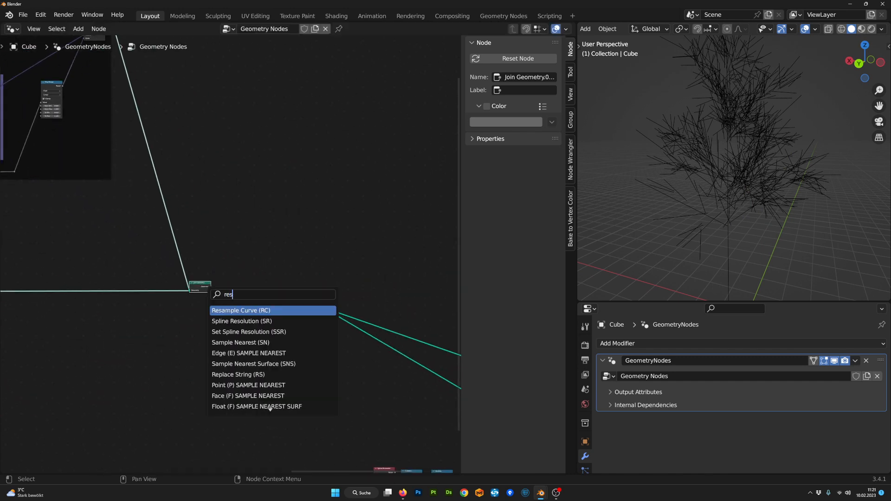
key(Return)
click(234, 302)
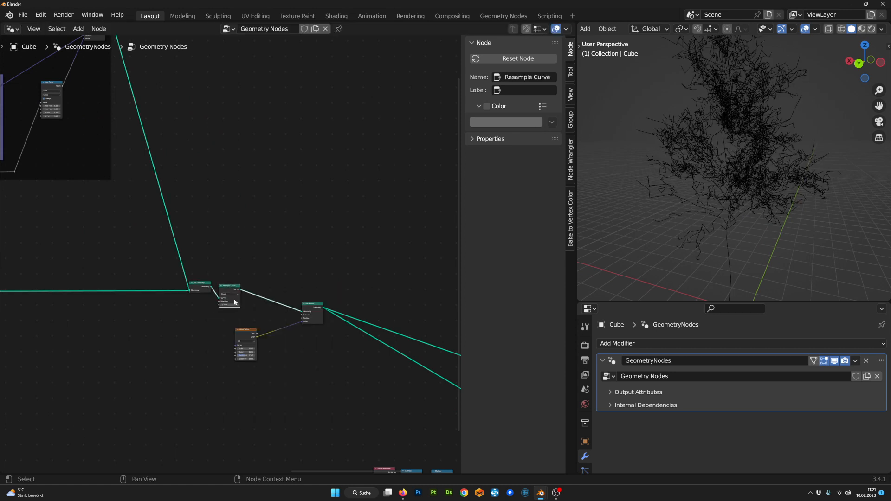
- Switch the Resample Curve node to Length mode
scroll(263, 318, up, 4)
middle_drag(257, 301, 240, 310)
scroll(240, 310, up, 3)
scroll(239, 311, up, 1)
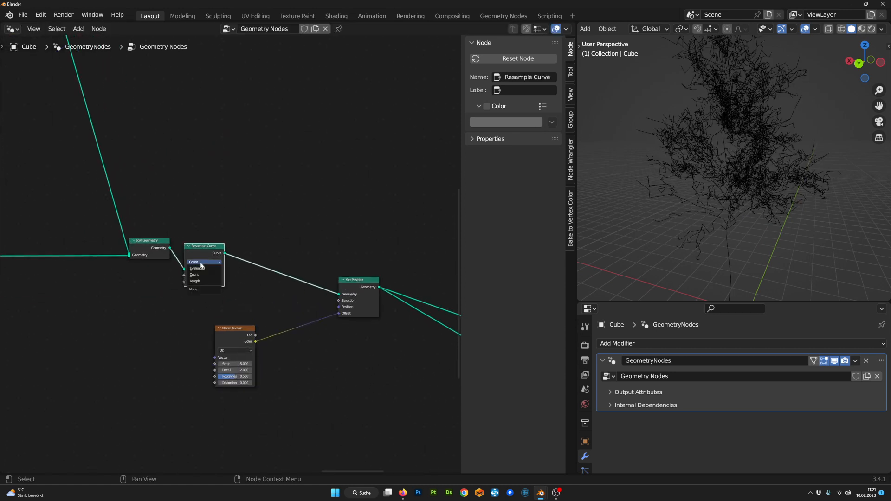
click(199, 281)
scroll(212, 283, down, 1)
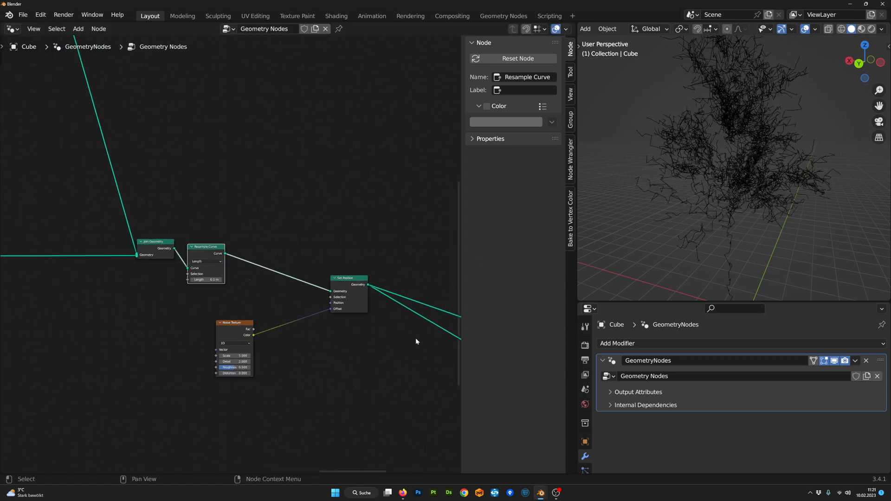
- Lower the Noise Texture's Scale to 0.290 and move the node farther from Set Position
middle_drag(659, 251, 675, 203)
scroll(244, 405, up, 3)
shift+drag(244, 403, 195, 404)
drag(222, 370, 191, 386)
- Insert a vector Scale node between the Noise Texture and Set Position's Offset, and set its Scale to 3.550
key(Tab)
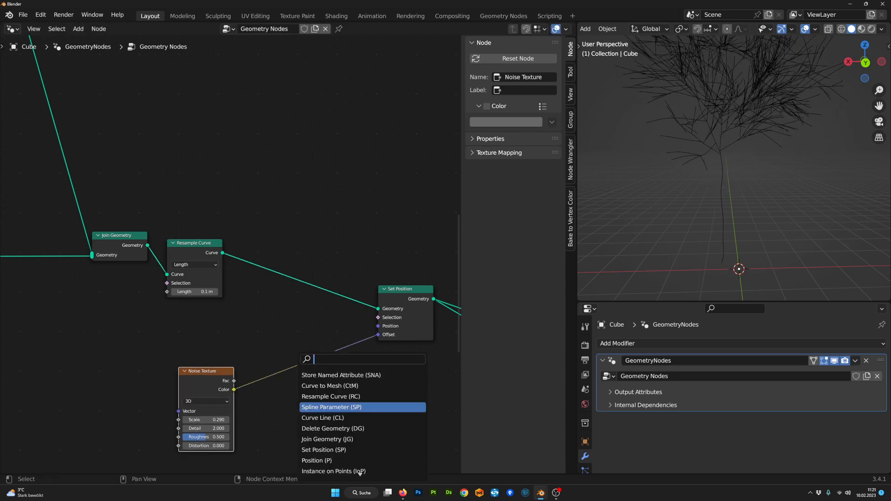
text(sca)
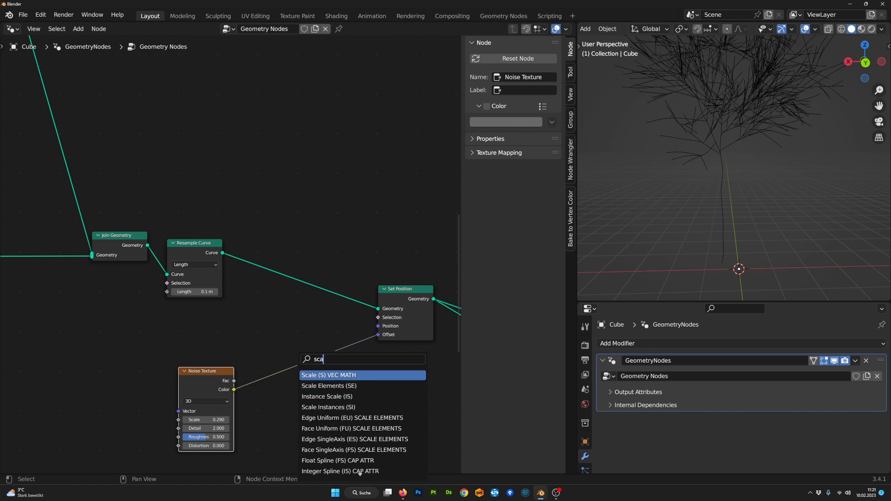
key(Return)
click(310, 403)
scroll(694, 175, down, 3)
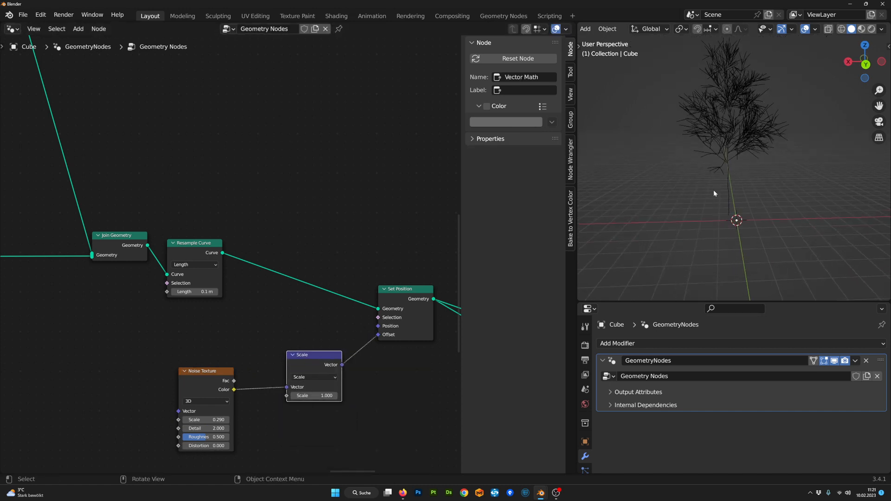
drag(307, 395, 397, 395)
middle_drag(756, 139, 810, 150)
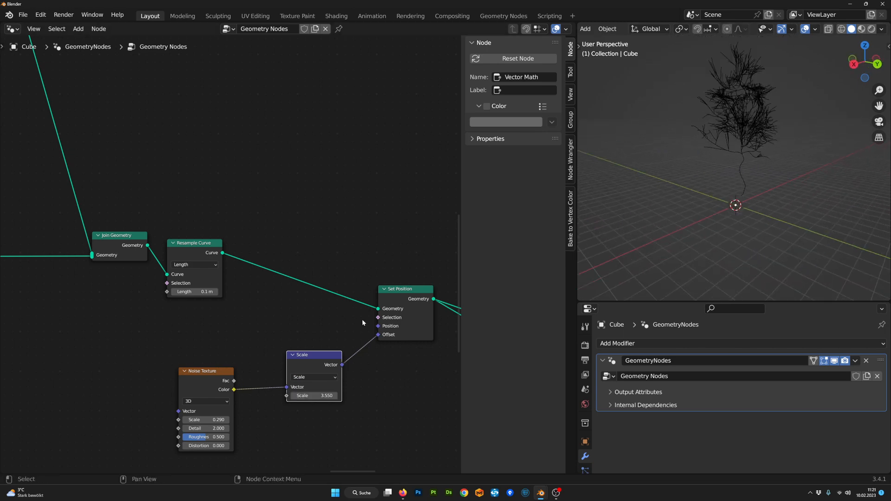
- Rearrange the Noise Texture and Scale nodes to leave space for another node between them
drag(318, 355, 320, 355)
scroll(317, 355, down, 1)
mouse_move(204, 365)
mouse_down()
mouse_move(193, 362)
mouse_move(202, 359)
mouse_up()
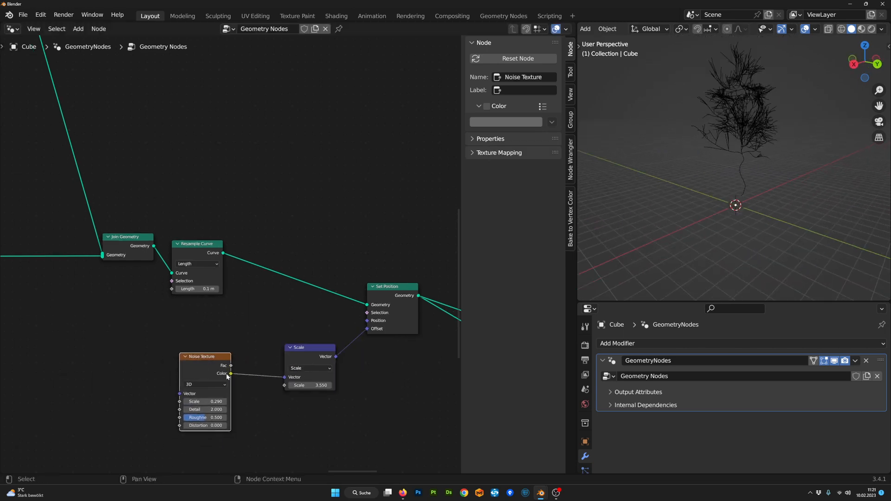
middle_drag(203, 390, 261, 359)
scroll(262, 361, up, 1)
drag(285, 347, 273, 338)
scroll(273, 344, up, 1)
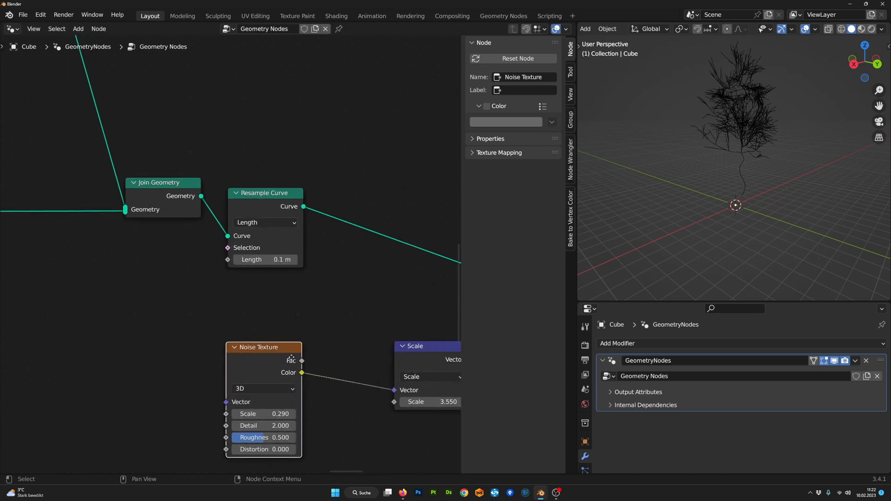
middle_drag(273, 351, 172, 314)
drag(340, 316, 361, 308)
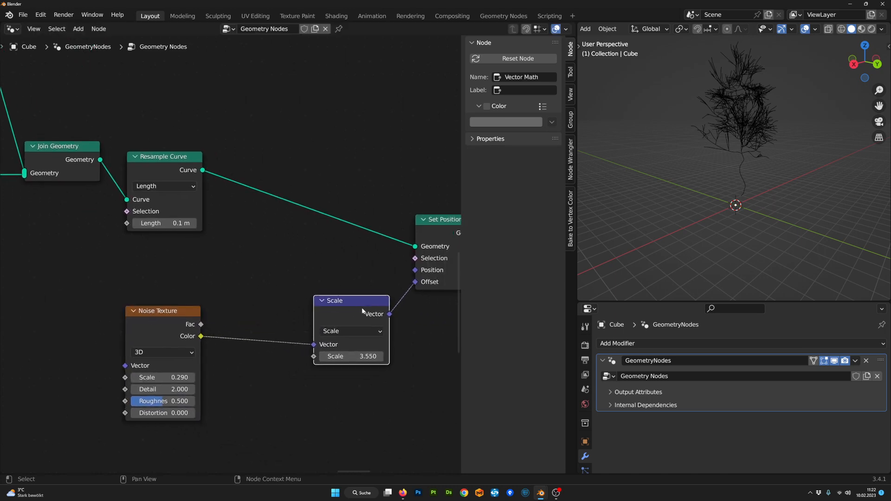
- Duplicate the Scale node onto the link after the Noise Texture and change it to Add with -0.500 on all axes
key(shift+d)
click(255, 309)
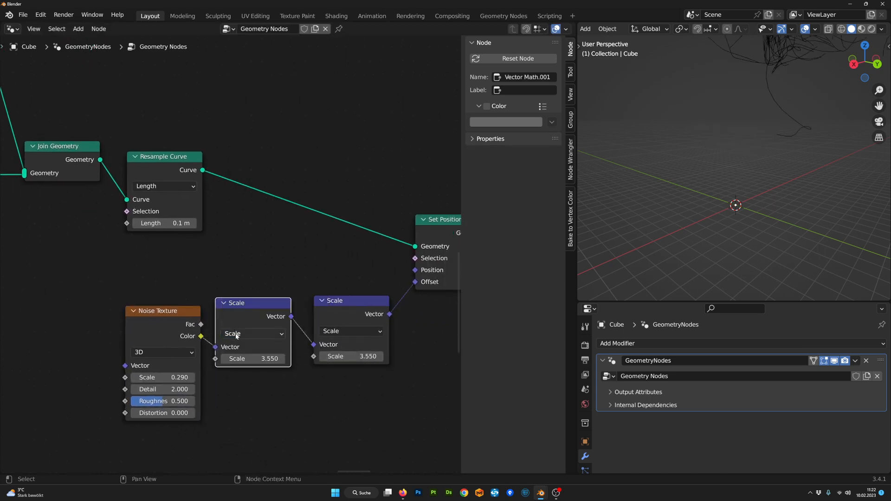
click(237, 335)
click(240, 321)
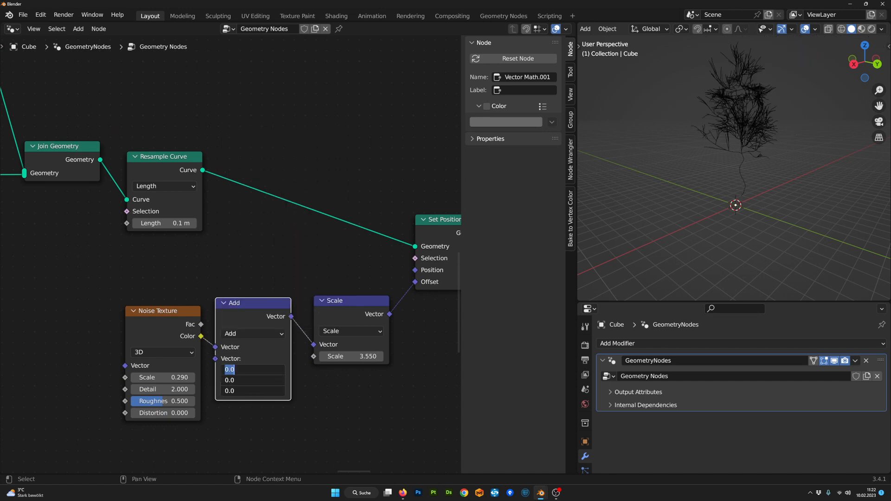
key(Return)
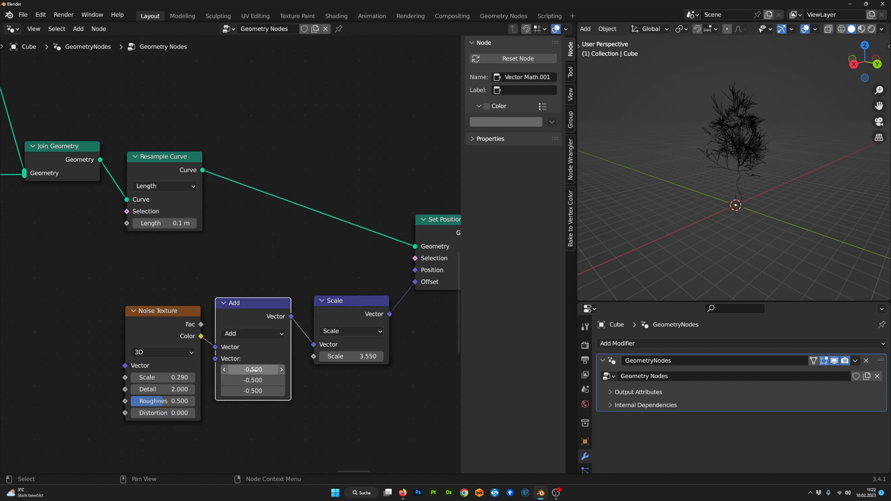
scroll(162, 403, up, 2)
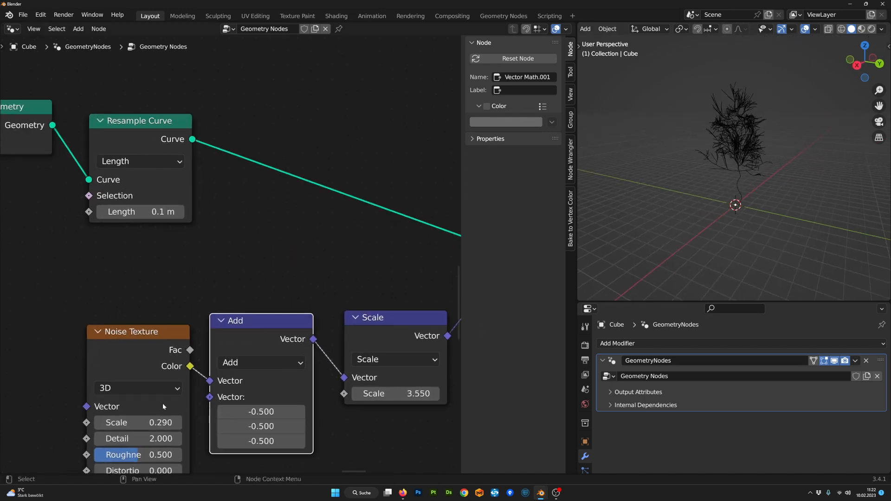
- Set the Noise Texture's Scale to 0.280 and the vector Scale node's factor to 2.970
shift+drag(130, 436, 118, 436)
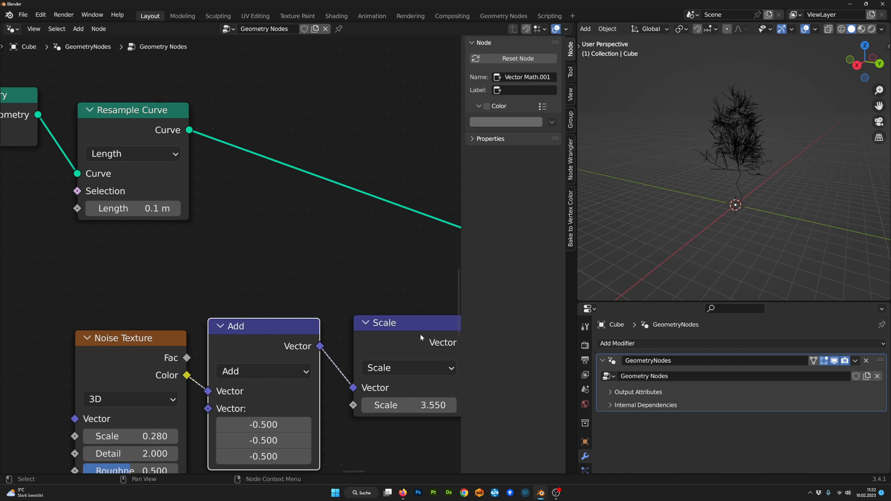
middle_drag(729, 190, 608, 260)
mouse_move(394, 405)
mouse_down()
mouse_move(428, 405)
mouse_move(320, 405)
mouse_move(410, 405)
mouse_move(389, 405)
mouse_up()
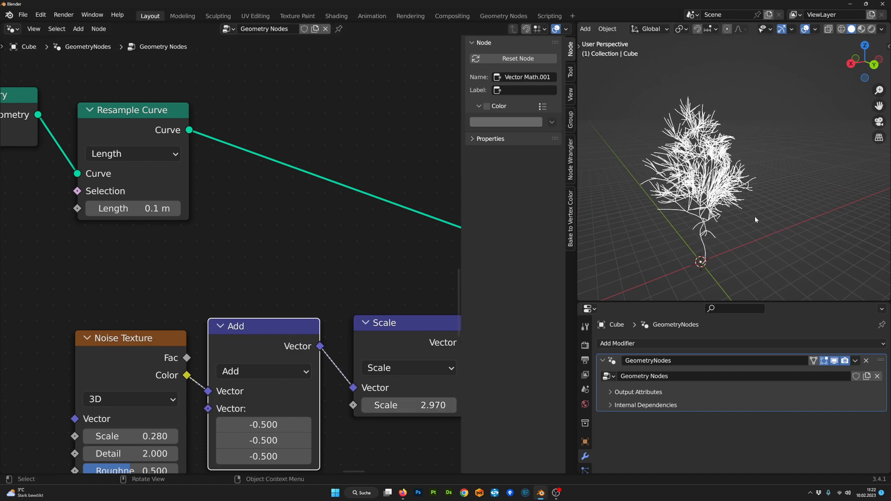
- Inspect the tree's branch distortion and reduce the vector Scale node's factor to 1.720
scroll(755, 219, down, 3)
middle_drag(745, 215, 654, 246)
scroll(732, 212, up, 1)
scroll(732, 209, up, 2)
scroll(817, 222, up, 1)
scroll(649, 253, up, 1)
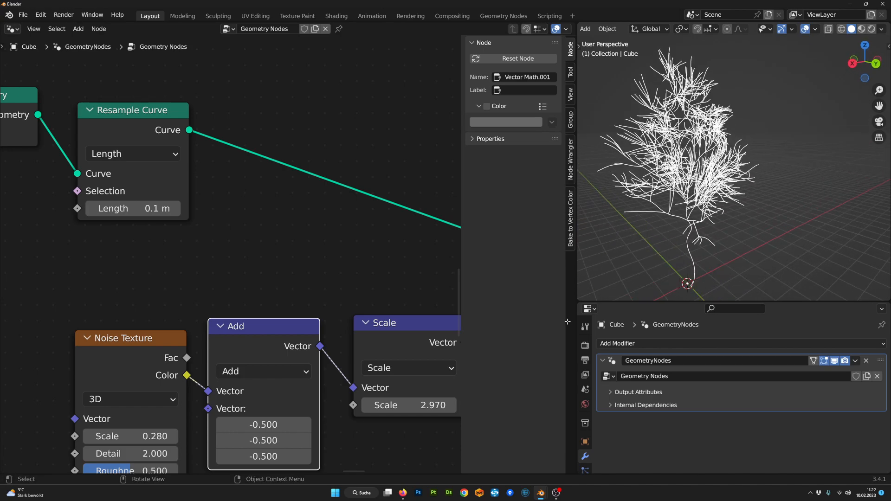
drag(429, 405, 399, 405)
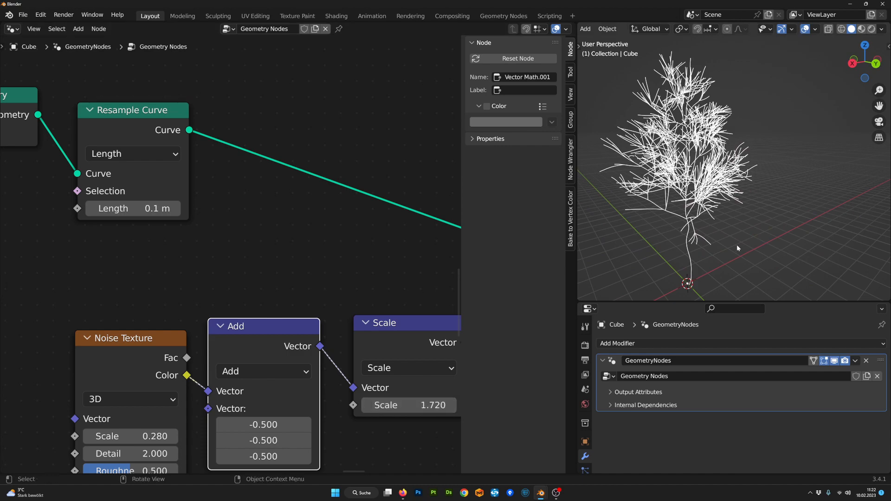
- Examine the displaced tree up close and from several angles
middle_drag(738, 247, 803, 238)
scroll(643, 225, up, 2)
middle_drag(613, 229, 710, 243)
scroll(696, 223, down, 3)
middle_drag(680, 204, 631, 241)
scroll(639, 233, up, 2)
- Tidy the Scale and Noise Texture nodes around the Add node
drag(424, 324, 415, 324)
scroll(414, 324, down, 4)
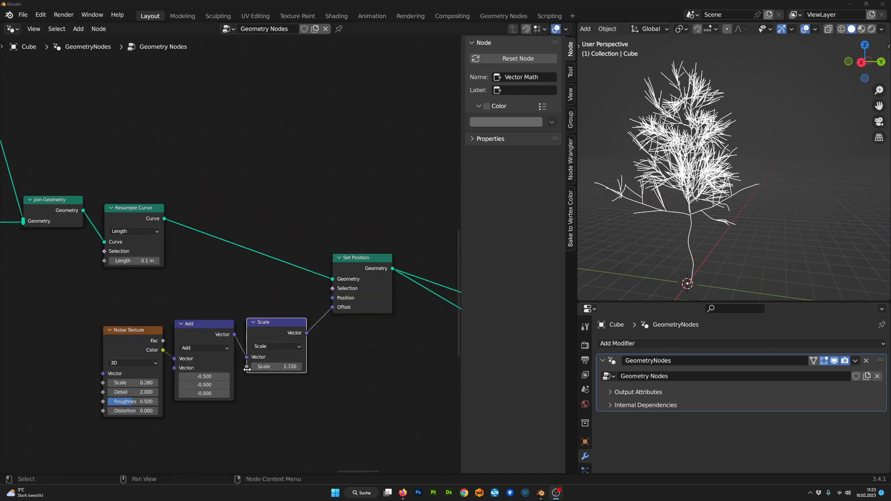
middle_drag(247, 368, 394, 331)
scroll(775, 178, up, 3)
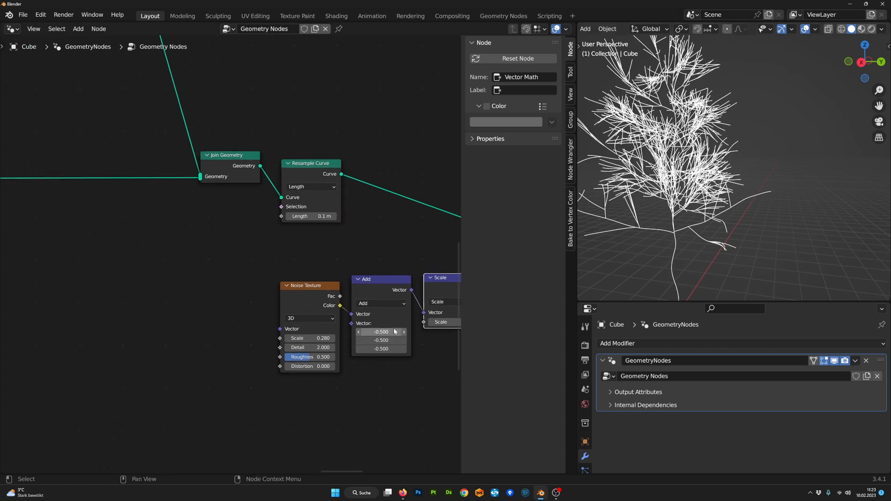
drag(289, 292, 292, 284)
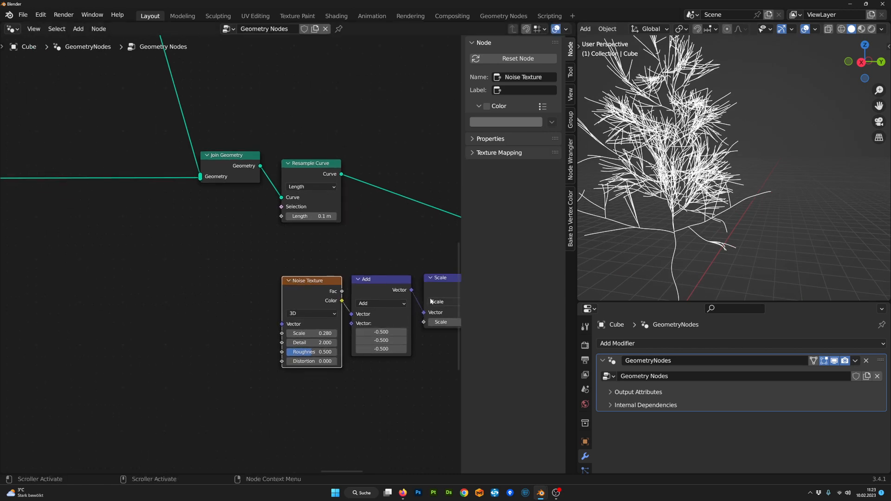
middle_drag(342, 295, 352, 295)
scroll(654, 214, down, 2)
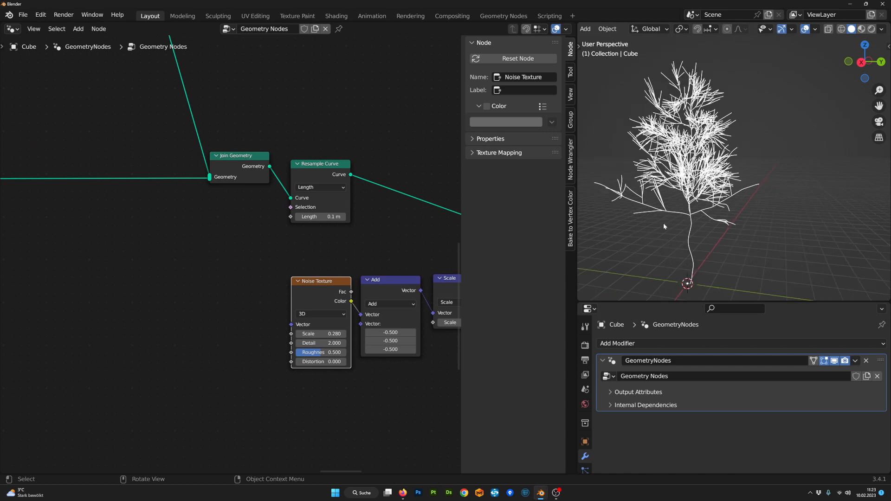
scroll(663, 223, up, 1)
middle_drag(282, 301, 303, 308)
scroll(317, 302, down, 5)
scroll(288, 299, up, 3)
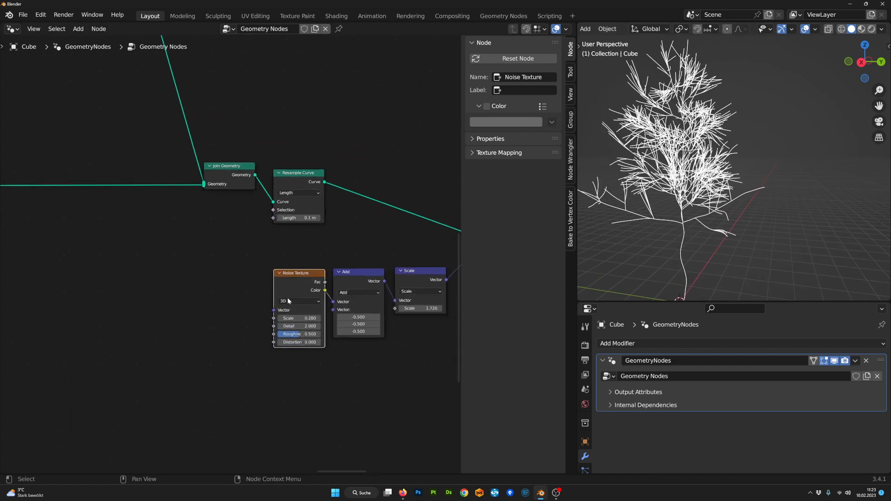
- Duplicate the Add node and place the unconnected copy just before the Noise Texture
click(356, 277)
key(shift+d)
click(205, 281)
scroll(225, 294, up, 3)
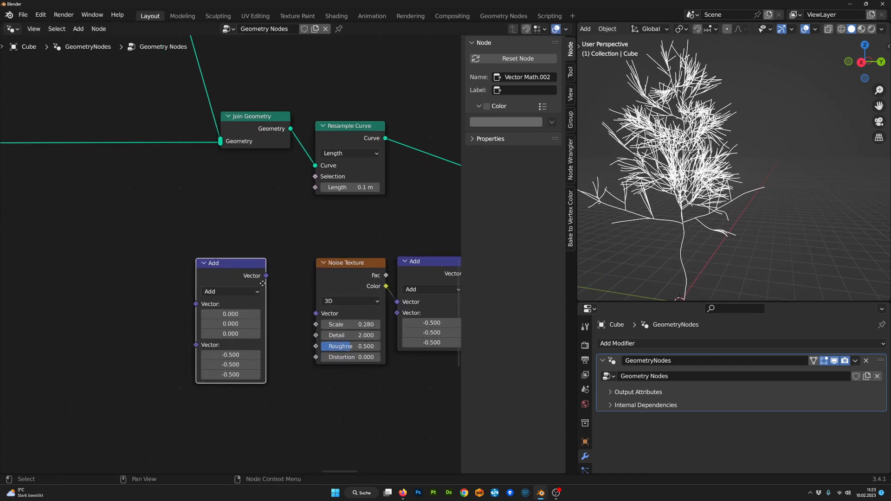
middle_drag(262, 282, 267, 276)
drag(257, 263, 265, 267)
drag(350, 260, 346, 259)
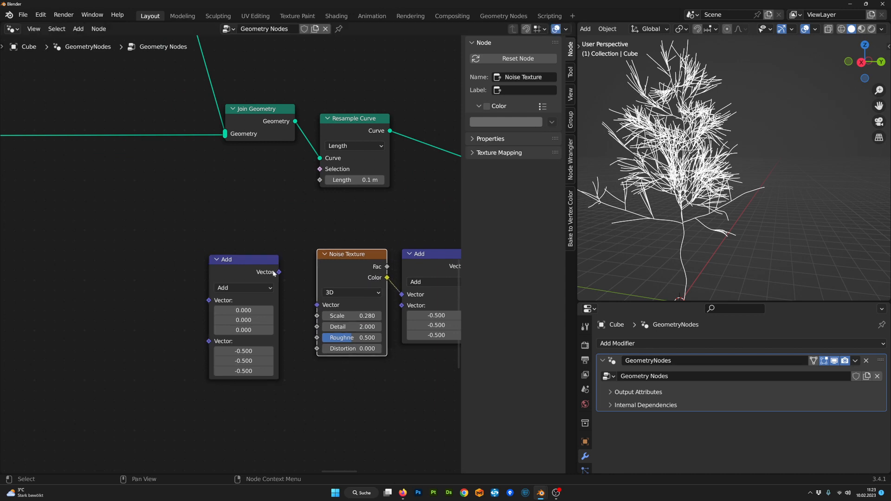
drag(273, 273, 283, 266)
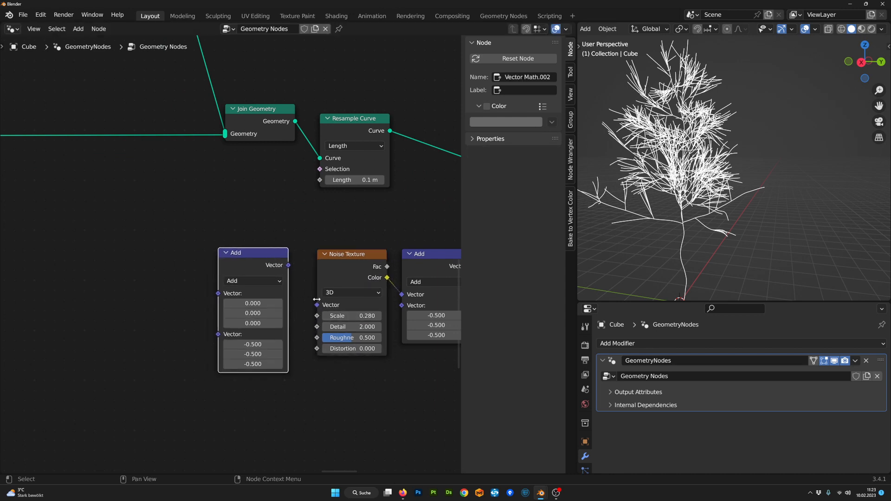
- Add a Position node and connect it to the Noise Texture's Vector input
middle_drag(326, 307, 331, 314)
middle_drag(280, 305, 282, 305)
key(Tab)
text(poa)
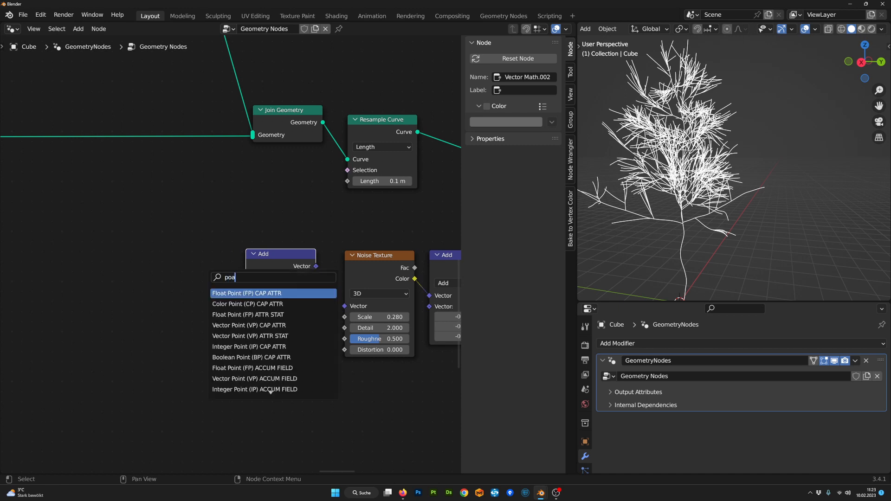
key(BackSpace)
key(Return)
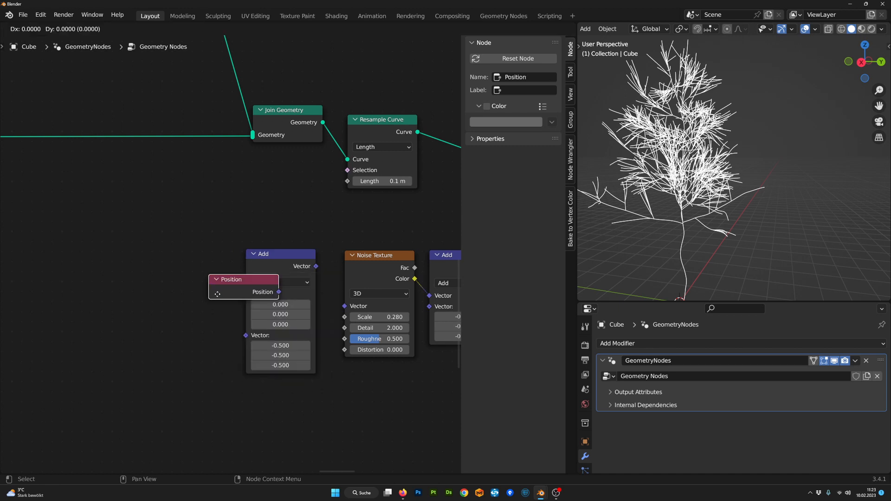
click(166, 297)
drag(227, 296, 344, 307)
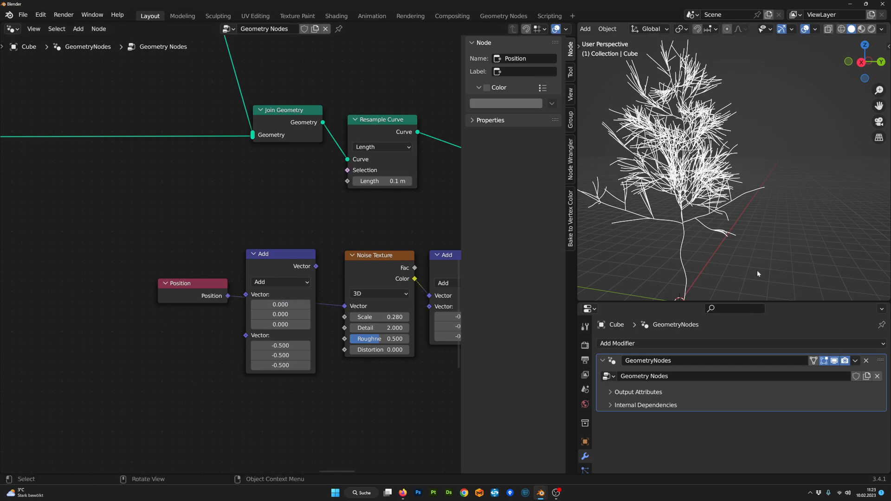
- Insert the duplicated Add node between Position and the Noise Texture, and set its X offset to 23.680
mouse_move(283, 257)
mouse_down()
mouse_move(295, 366)
mouse_move(294, 260)
mouse_up()
scroll(295, 263, up, 2)
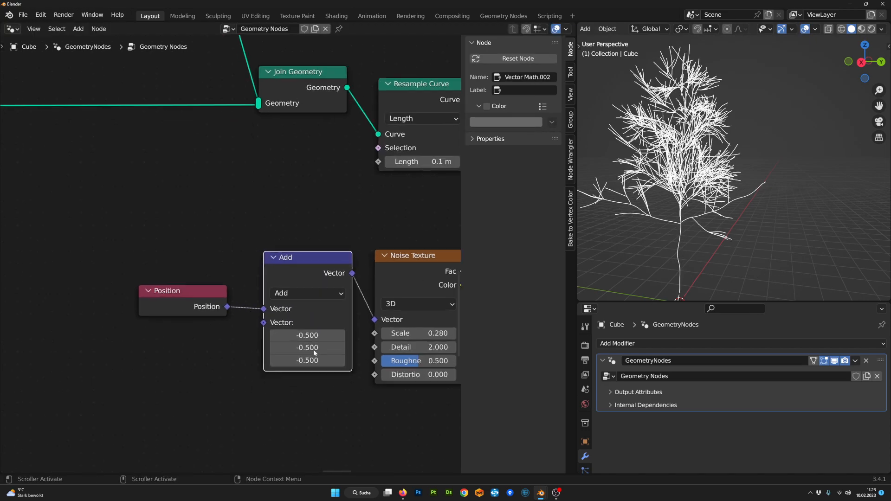
drag(305, 335, 462, 335)
- Add a Random Value node beneath Position, set to Vector with a maximum of 10000 on each axis
scroll(289, 359, down, 3)
middle_drag(265, 429, 277, 358)
key(Tab)
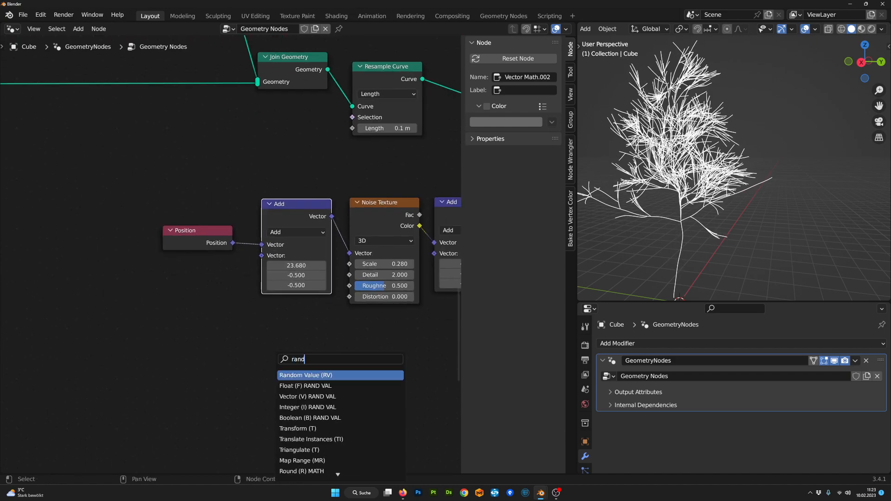
text(rand)
key(Return)
click(198, 329)
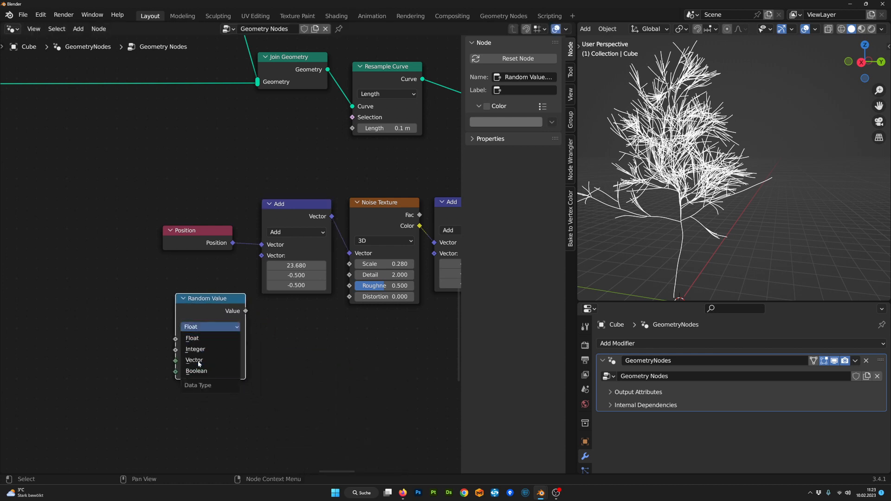
click(195, 360)
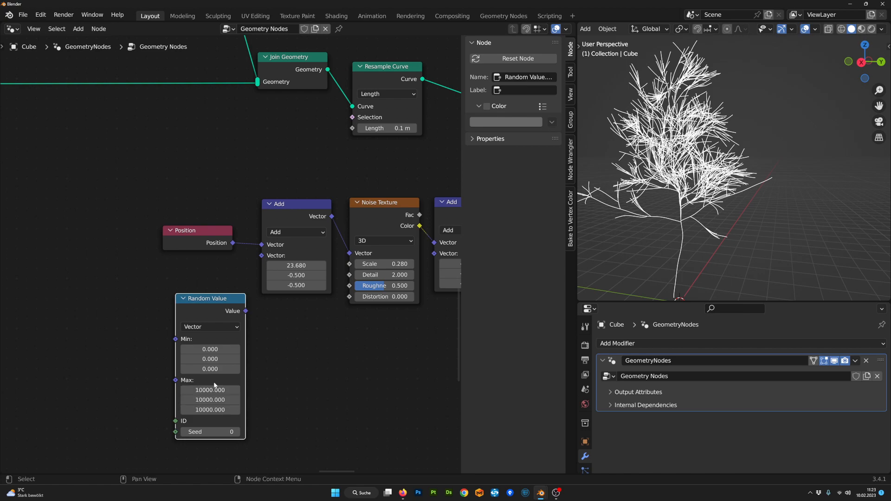
scroll(220, 286, up, 1)
drag(217, 307, 200, 268)
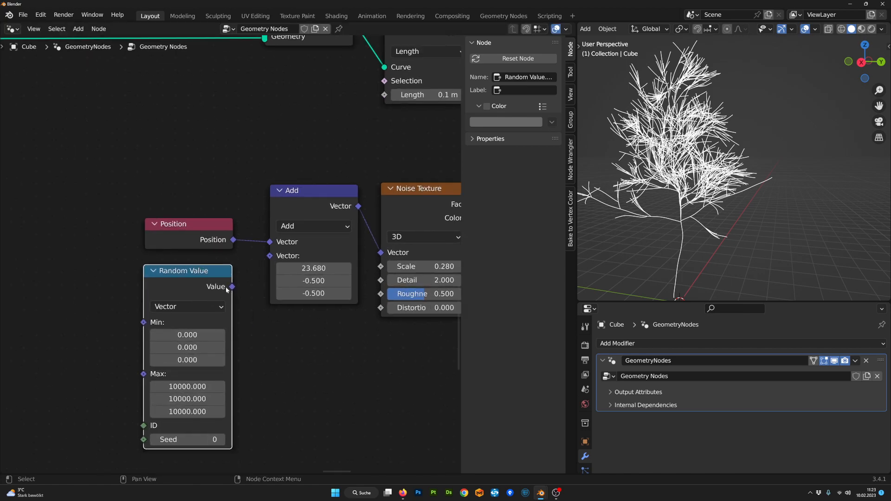
- Connect the Random Value output to the Add node's second Vector input and inspect the effect on the branches
drag(280, 255, 280, 254)
middle_drag(766, 246, 744, 229)
mouse_move(744, 230)
middle_down()
mouse_move(722, 204)
mouse_move(729, 230)
middle_up()
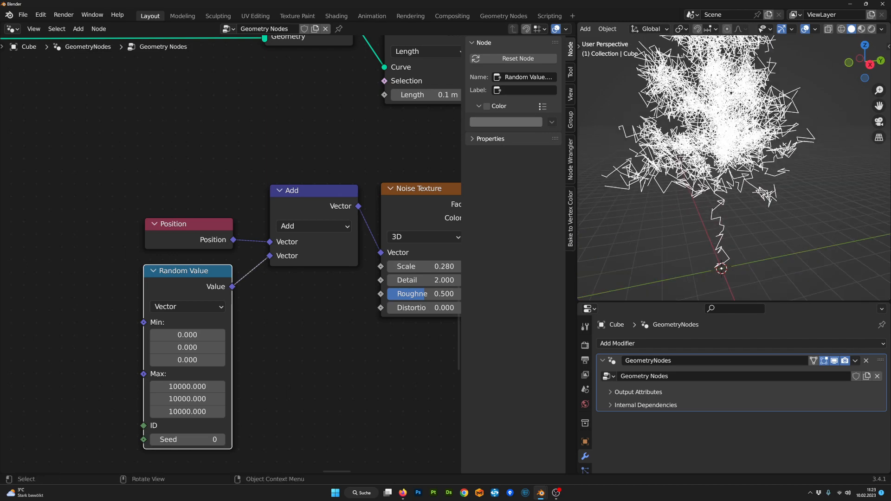
middle_drag(644, 203, 630, 199)
middle_drag(737, 172, 746, 196)
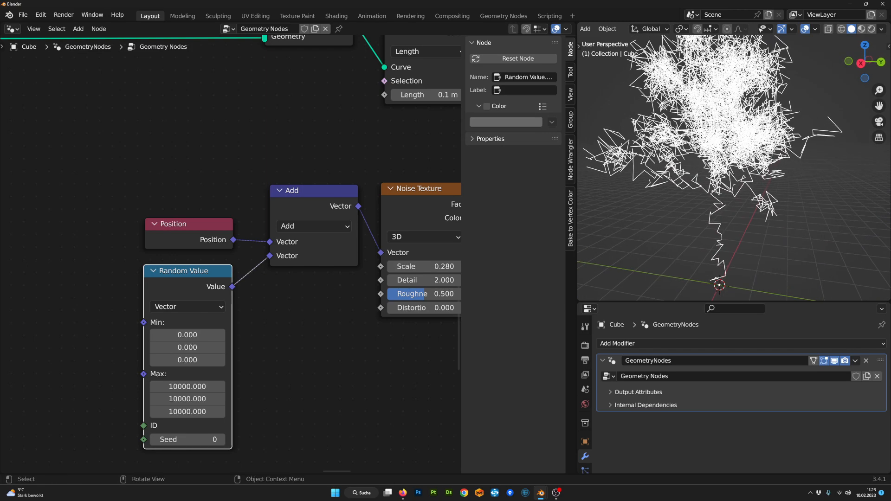
drag(209, 275, 215, 274)
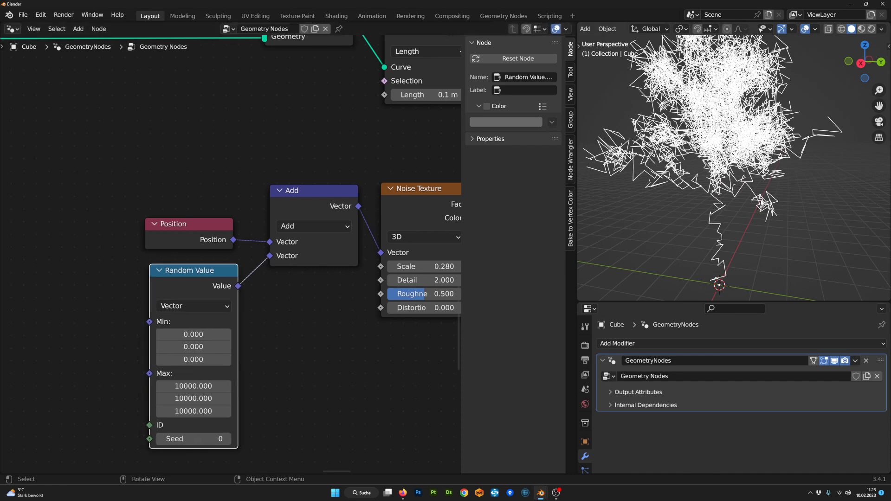
mouse_move(706, 243)
middle_down()
mouse_move(737, 249)
mouse_move(698, 258)
mouse_move(699, 248)
middle_up()
scroll(232, 278, down, 1)
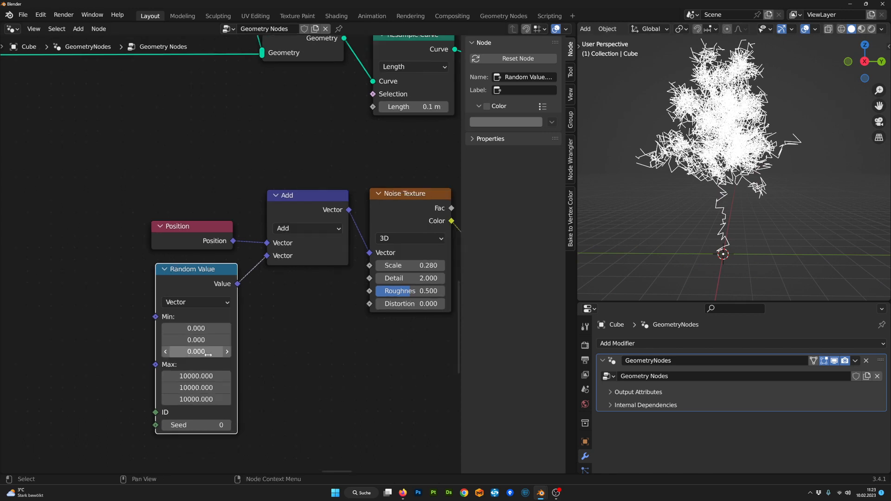
- Add an Interpolate Domain node beside Random Value, with its data type set to Integer and its domain to Spline
drag(232, 279, 235, 280)
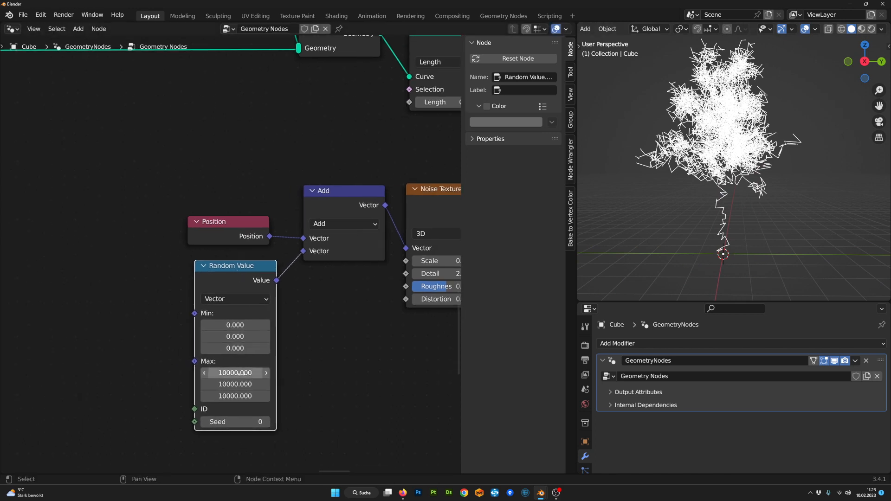
scroll(235, 372, down, 3)
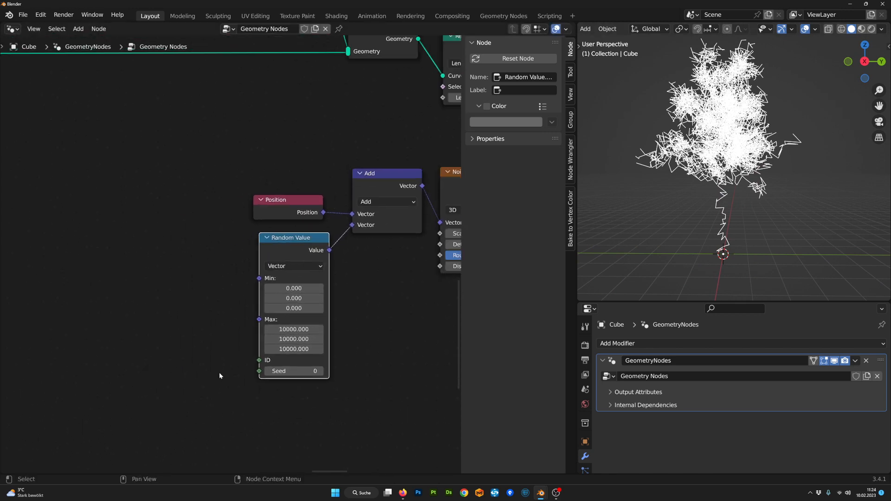
key(Tab)
text(dom)
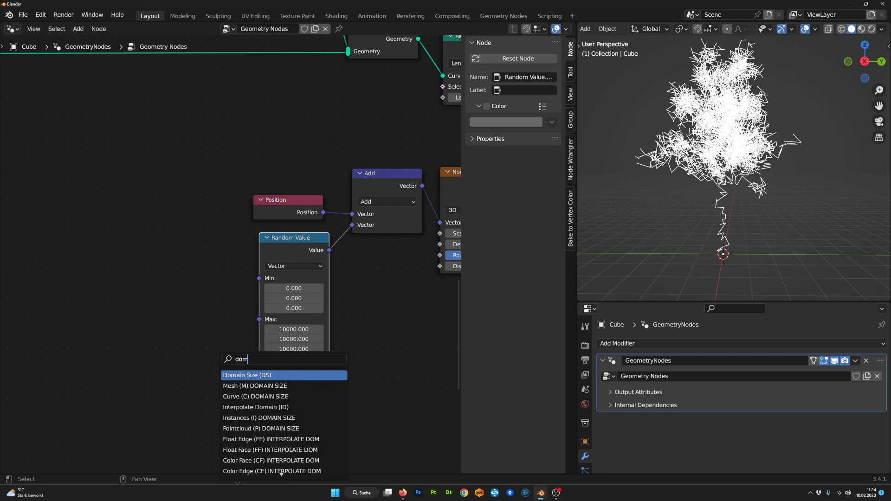
key(Return)
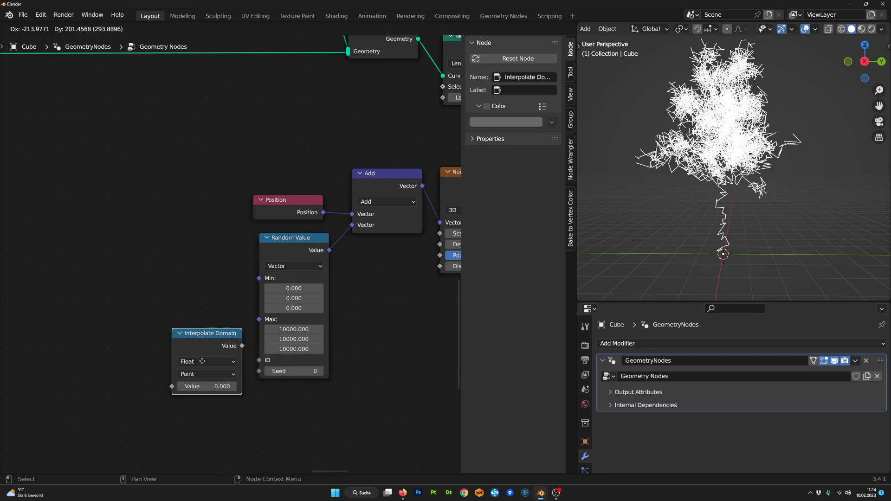
scroll(210, 358, up, 3)
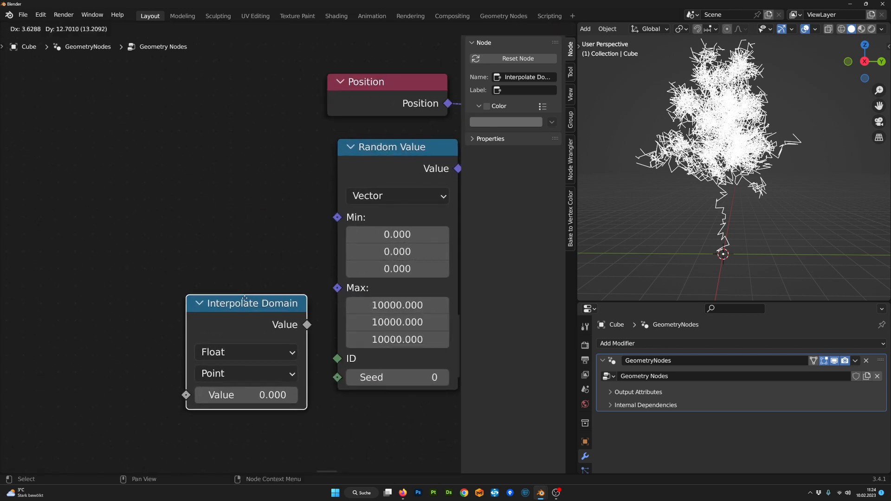
click(238, 351)
click(278, 310)
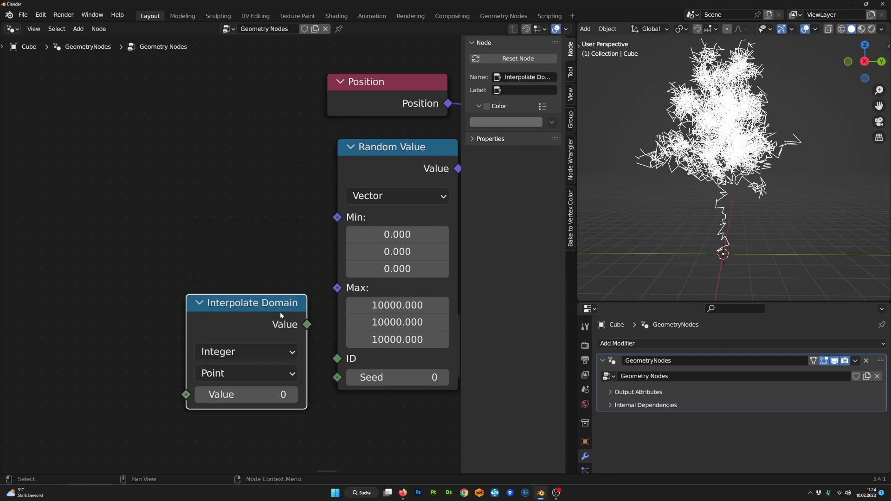
drag(251, 308, 248, 314)
click(242, 379)
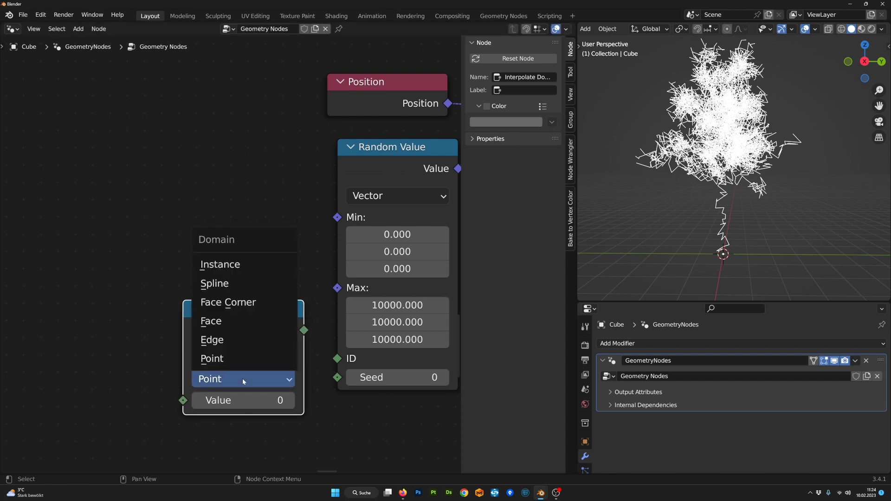
click(234, 284)
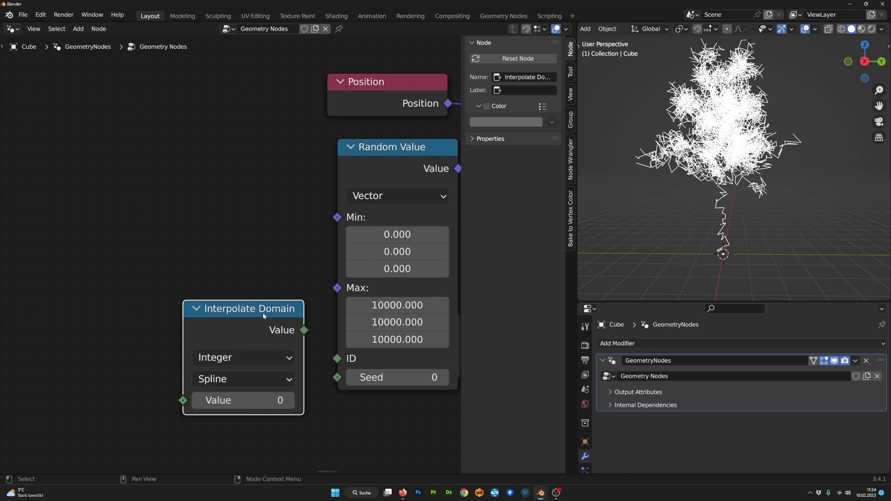
- Add an Index node, connect it to Interpolate Domain's Value input, and connect that node's output to Random Value's ID
drag(263, 313, 259, 309)
key(Tab)
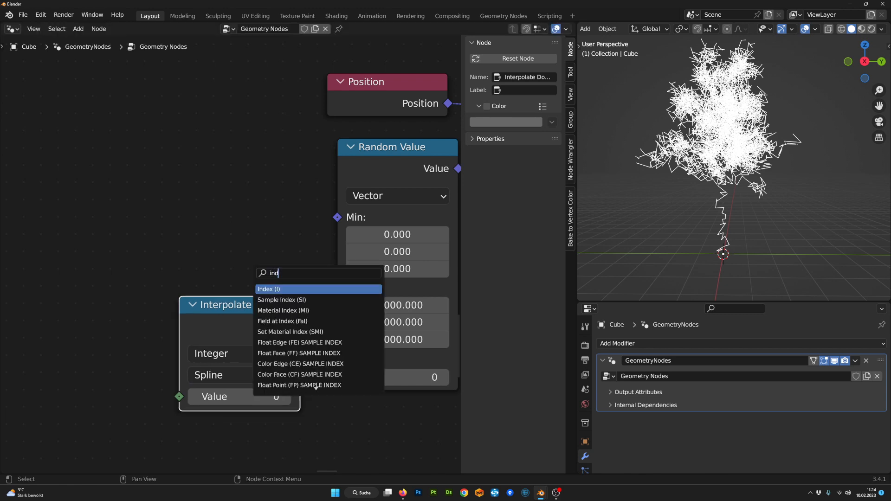
key(Return)
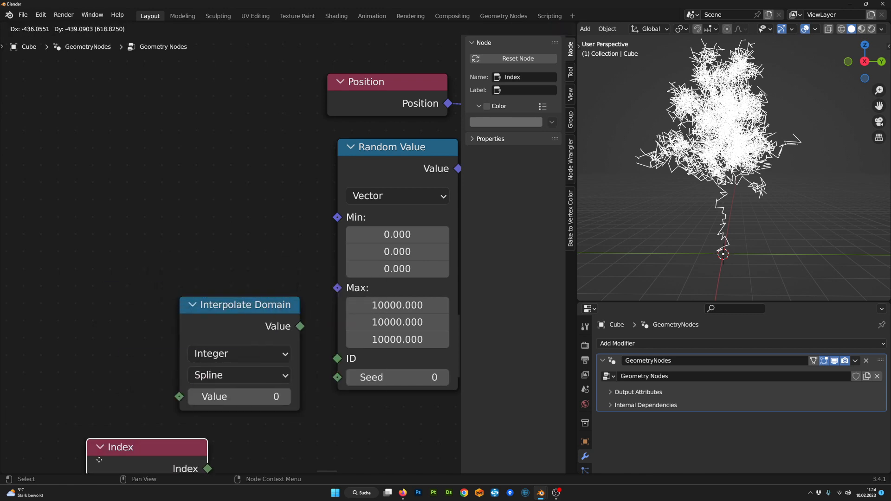
click(183, 438)
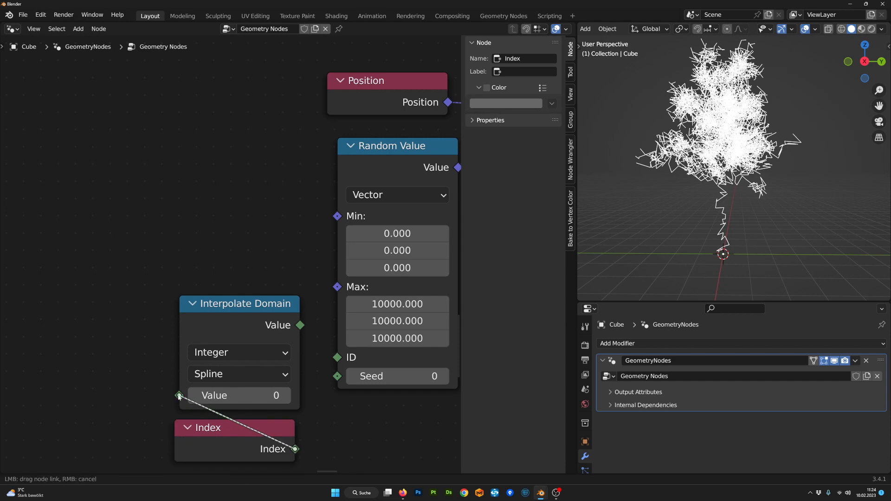
drag(301, 325, 337, 357)
middle_drag(720, 230, 727, 252)
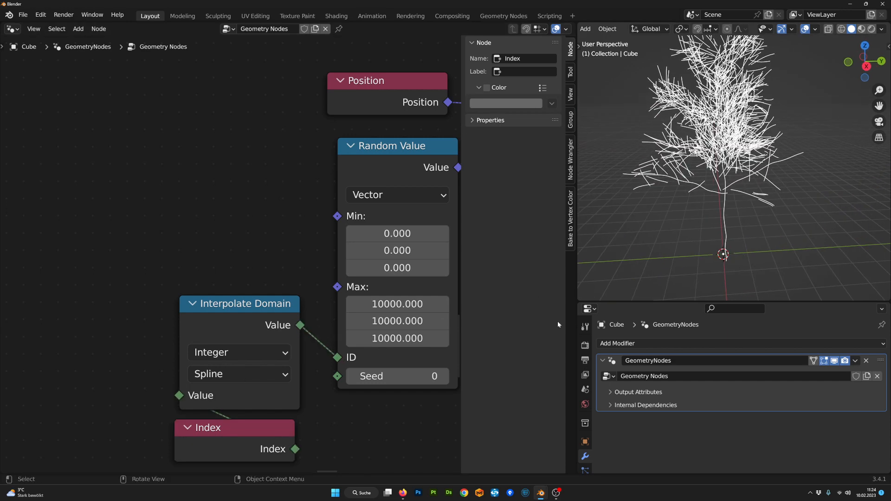
- Align the Index node beneath Interpolate Domain and set the Random Value seed to 73
scroll(445, 362, up, 1)
drag(270, 309, 271, 305)
drag(252, 444, 257, 439)
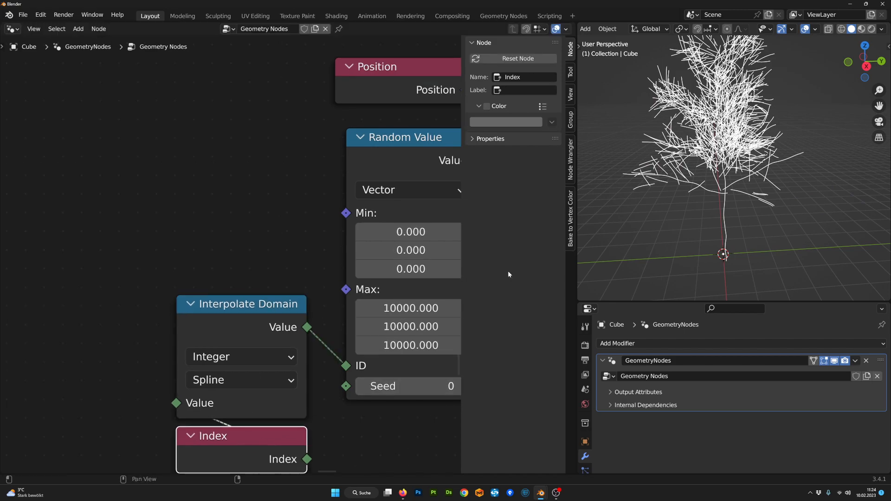
scroll(422, 386, down, 4)
middle_drag(407, 372, 348, 378)
scroll(349, 381, up, 1)
drag(320, 357, 360, 356)
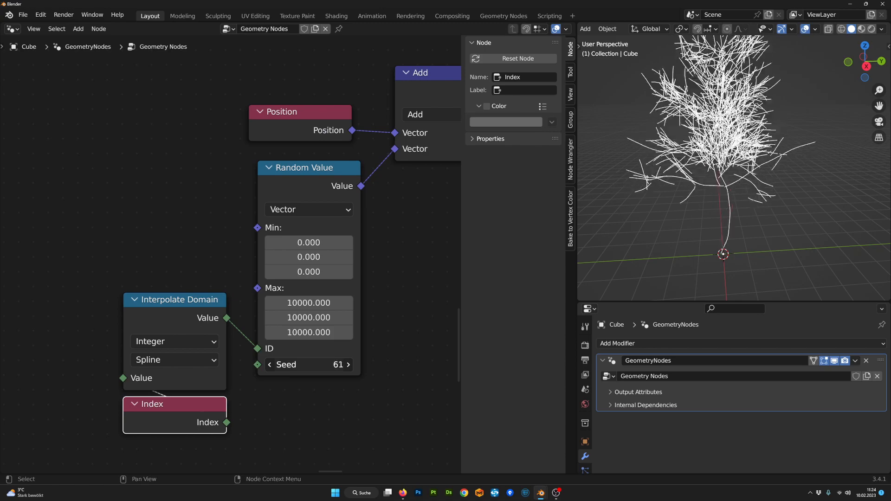
- Examine the randomly bent branches from several angles and review the per-spline random offset nodes
middle_drag(802, 222, 768, 213)
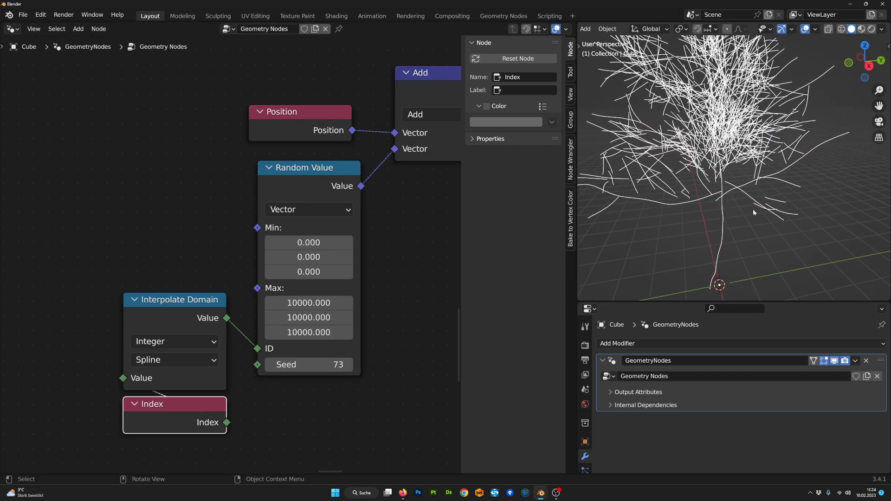
middle_drag(761, 179, 702, 215)
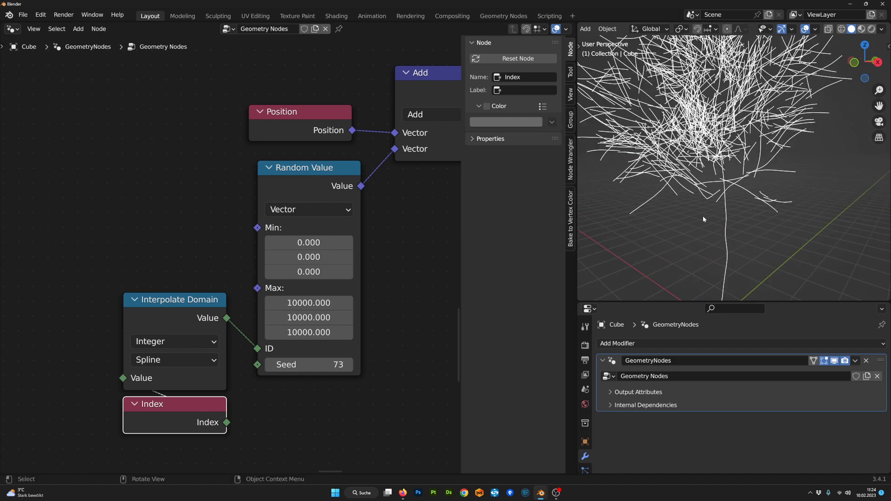
scroll(263, 358, down, 2)
scroll(263, 362, down, 1)
drag(212, 358, 213, 361)
drag(208, 268, 196, 350)
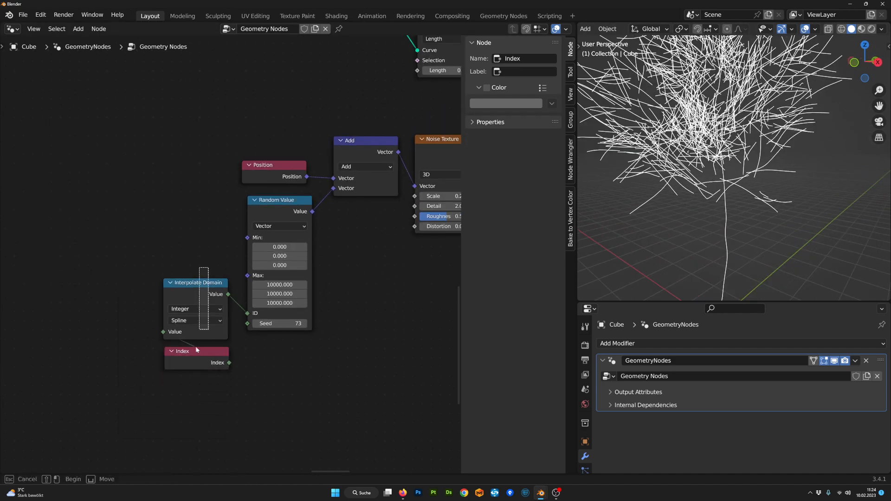
scroll(335, 307, down, 2)
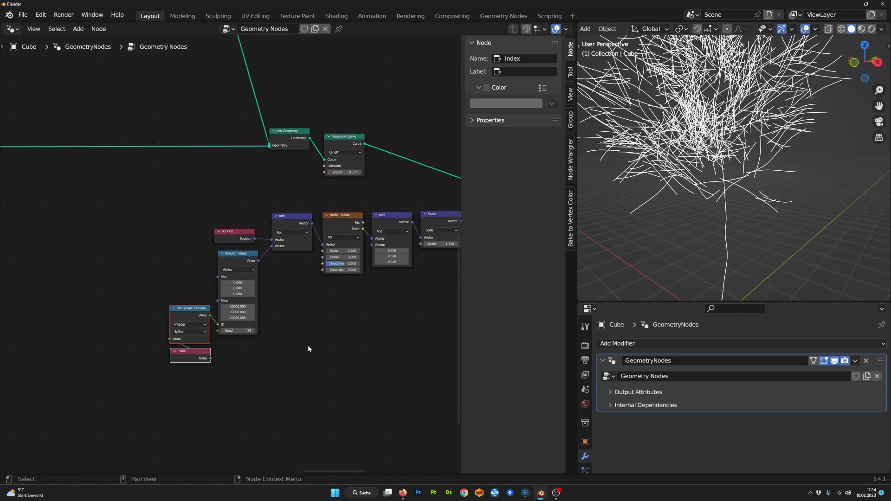
middle_drag(647, 174, 733, 205)
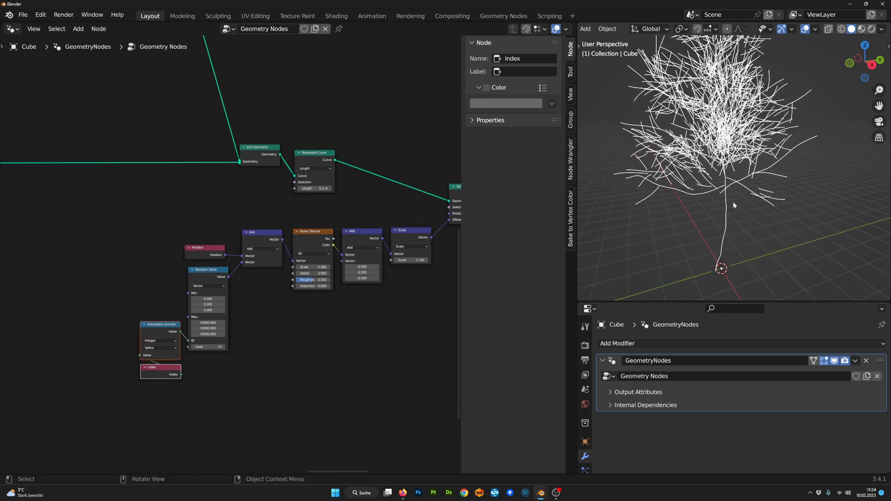
shift+middle_drag(729, 140, 787, 211)
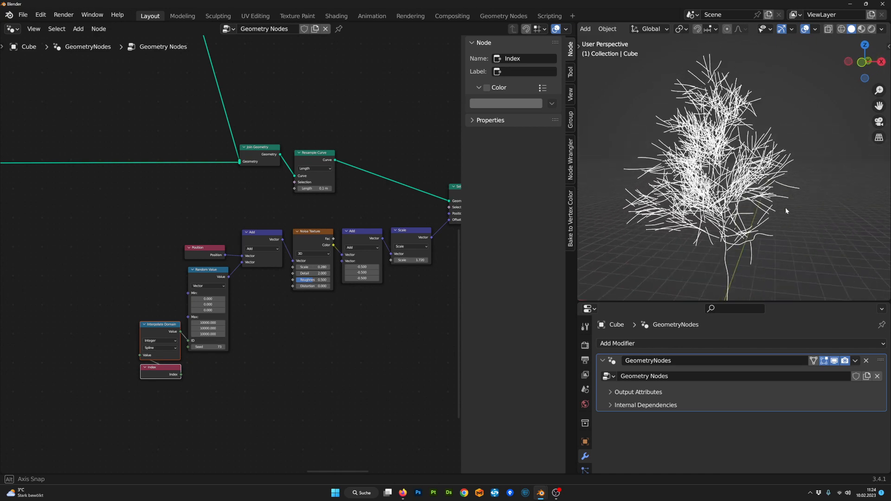
scroll(787, 211, down, 1)
scroll(336, 355, down, 1)
- Move the whole noise displacement node chain farther from Set Position and inspect the tree's trunk base and crown
drag(389, 391, 149, 245)
drag(377, 237, 293, 260)
scroll(731, 247, up, 3)
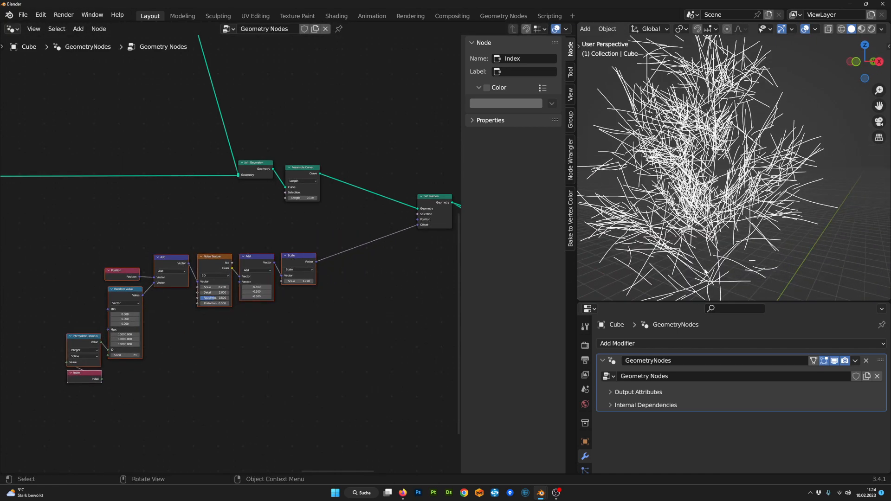
shift+middle_drag(732, 246, 729, 128)
shift+middle_drag(715, 262, 712, 192)
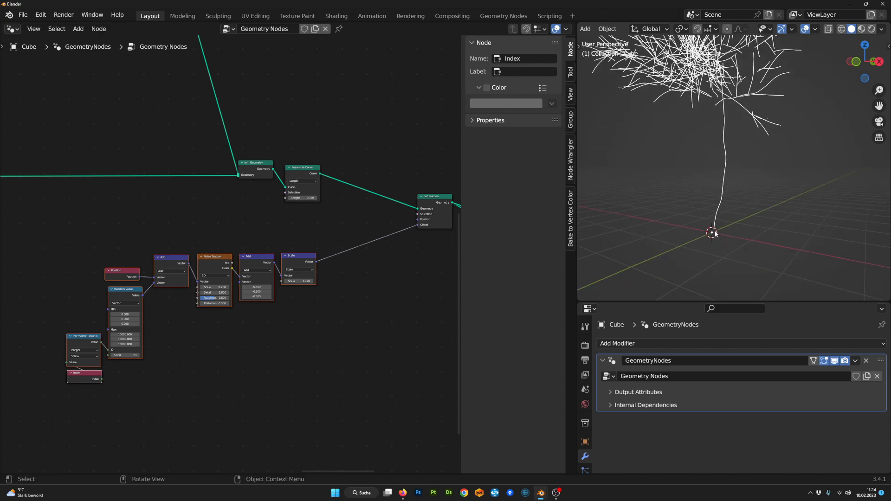
shift+middle_drag(739, 158, 727, 257)
scroll(727, 257, down, 5)
mouse_move(729, 64)
middle_down()
mouse_move(754, 58)
mouse_move(742, 56)
mouse_move(717, 74)
middle_up()
middle_drag(738, 192, 766, 192)
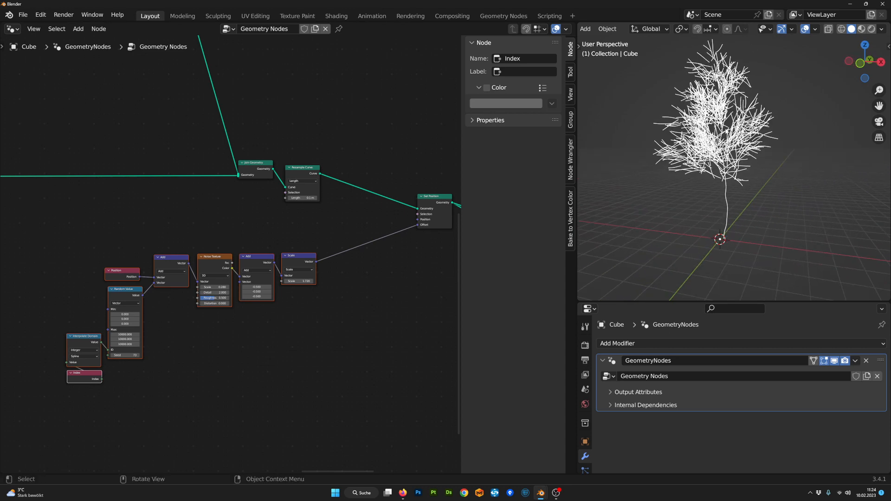
scroll(725, 129, up, 1)
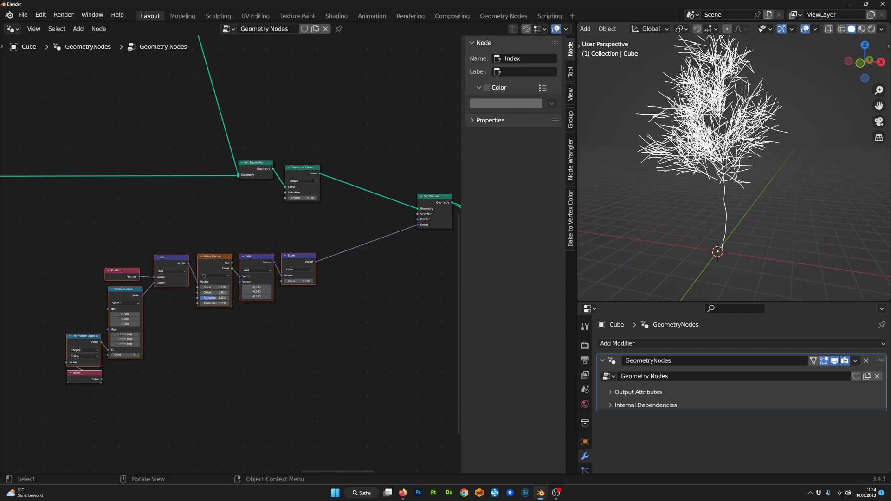
scroll(348, 316, up, 2)
- Duplicate the Scale node and insert the copy between the original Scale and Set Position's Offset
click(307, 280)
key(shift+d)
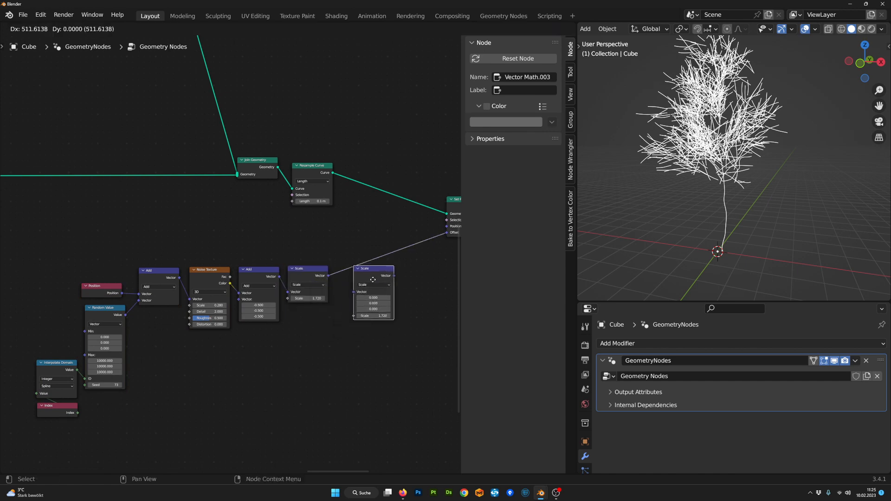
click(372, 271)
drag(381, 269, 382, 278)
- Add a Spline Parameter node and connect its Factor output to the second Scale node's Scale input
scroll(329, 325, up, 4)
middle_drag(327, 325, 279, 345)
key(Tab)
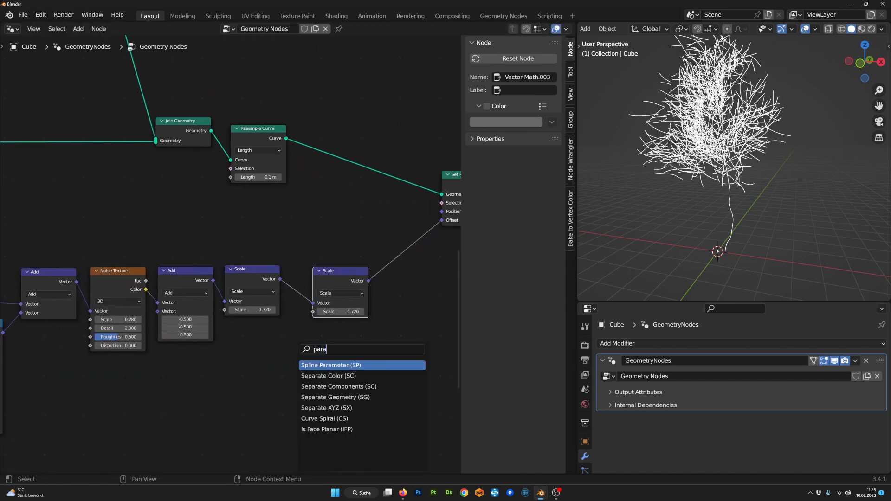
key(Return)
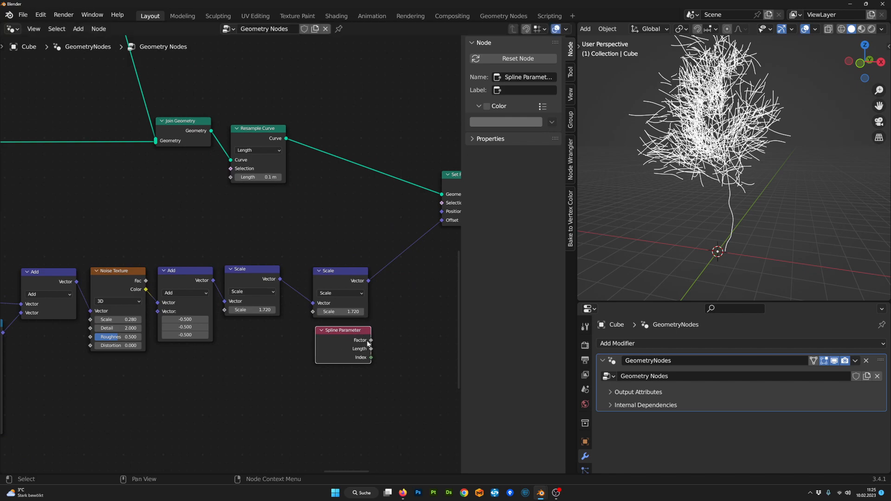
drag(370, 341, 312, 315)
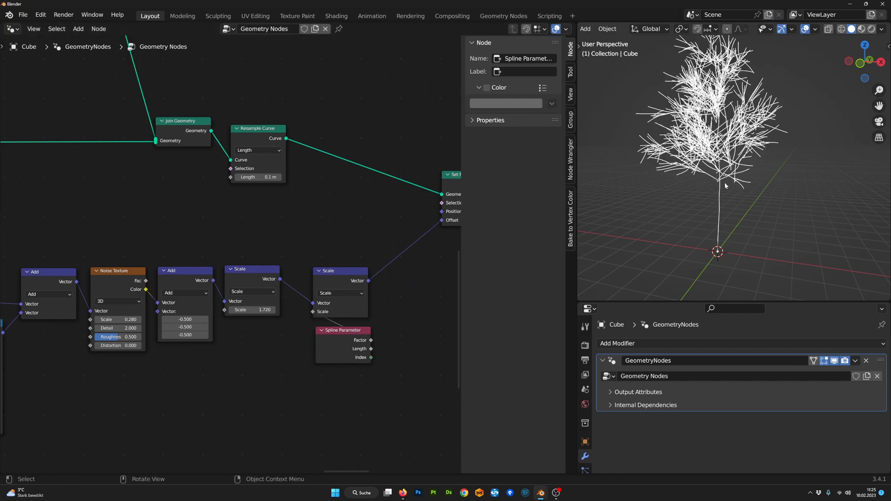
- Set the first Scale node's scale to 4.820 and inspect the displaced tree
middle_drag(725, 186, 717, 255)
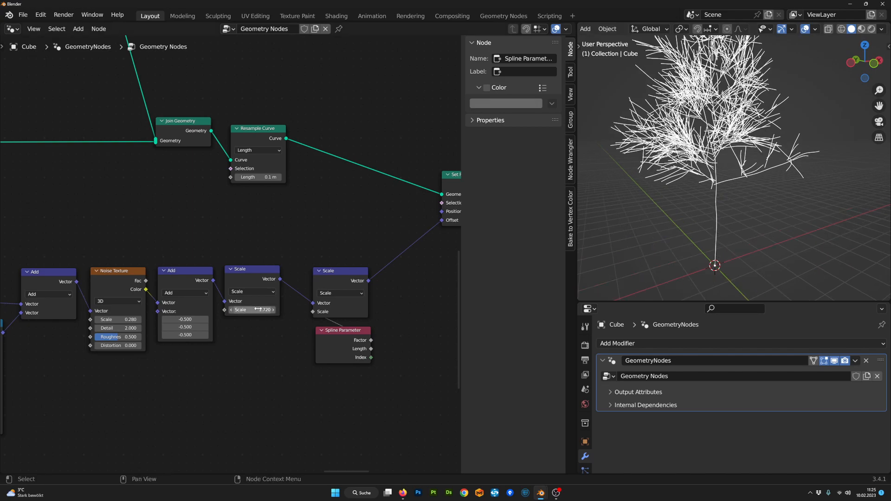
drag(258, 309, 272, 309)
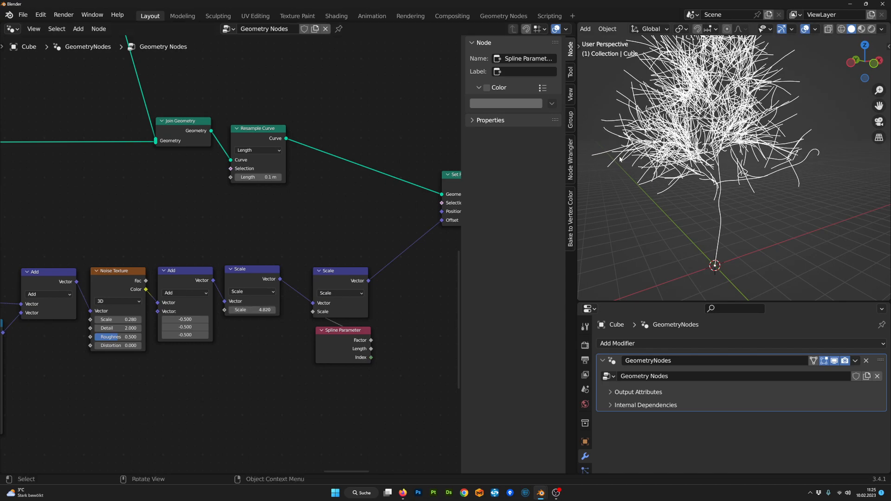
middle_drag(619, 159, 709, 217)
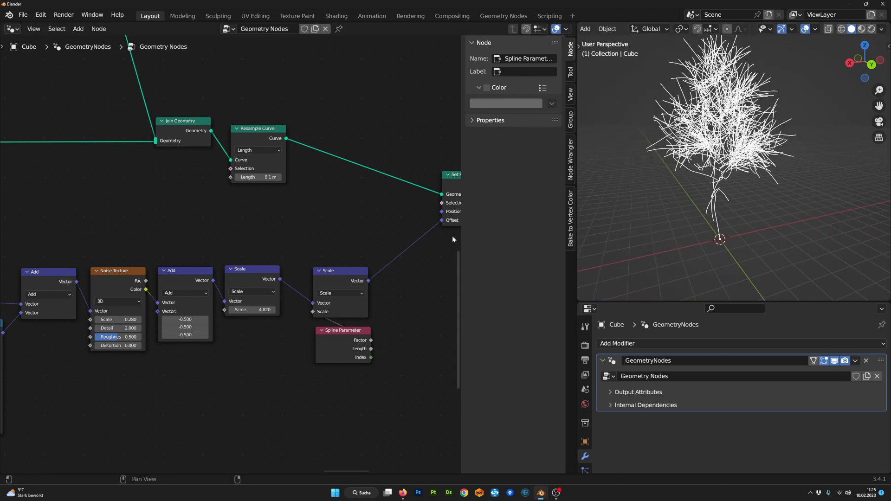
- Reposition the Set Position and Resample Curve nodes closer together above the noise displacement chain
scroll(297, 209, down, 3)
drag(387, 256, 383, 276)
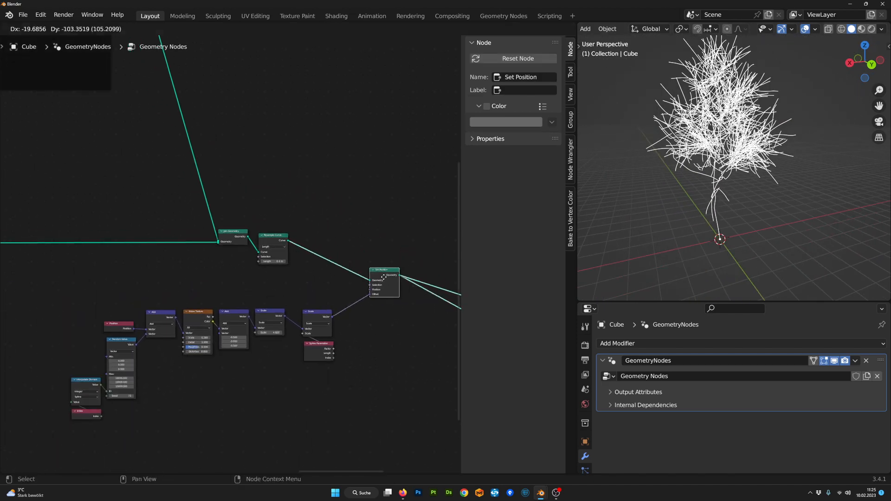
drag(267, 231, 267, 231)
scroll(398, 292, down, 1)
middle_drag(399, 294, 368, 287)
drag(243, 232, 289, 251)
scroll(339, 285, down, 4)
scroll(340, 284, up, 1)
middle_drag(321, 281, 298, 281)
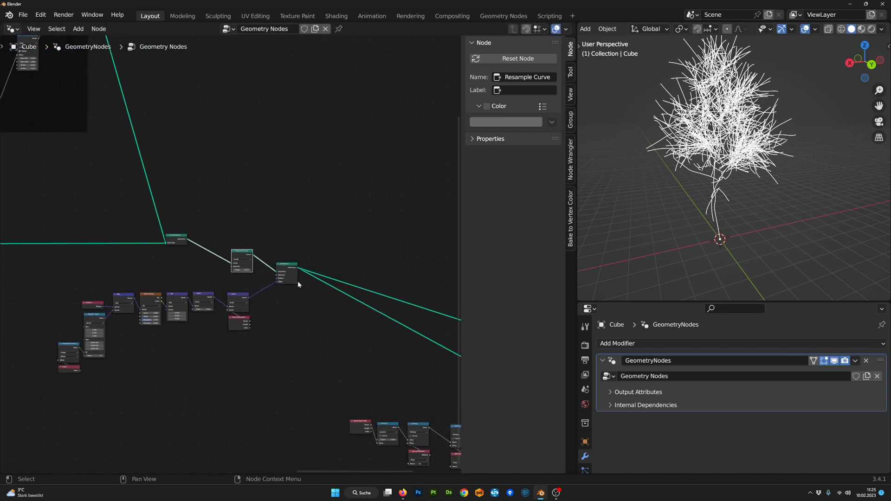
- Switch the output preview from the bare displaced curves to the thickened tree mesh
scroll(297, 281, down, 6)
middle_drag(358, 336, 326, 327)
scroll(411, 329, up, 3)
middle_drag(411, 329, 327, 325)
alt+shift+click(328, 324)
- Tidy the Set Position node's placement and enclose Resample Curve, Set Position and the noise displacement nodes in one frame
middle_drag(259, 304, 412, 338)
scroll(263, 255, up, 4)
middle_drag(263, 255, 377, 295)
scroll(375, 299, down, 4)
scroll(363, 322, down, 4)
middle_drag(224, 323, 280, 310)
scroll(239, 263, up, 1)
middle_drag(333, 297, 312, 277)
scroll(241, 273, down, 3)
scroll(293, 272, up, 5)
drag(364, 257, 364, 254)
middle_drag(364, 255, 278, 237)
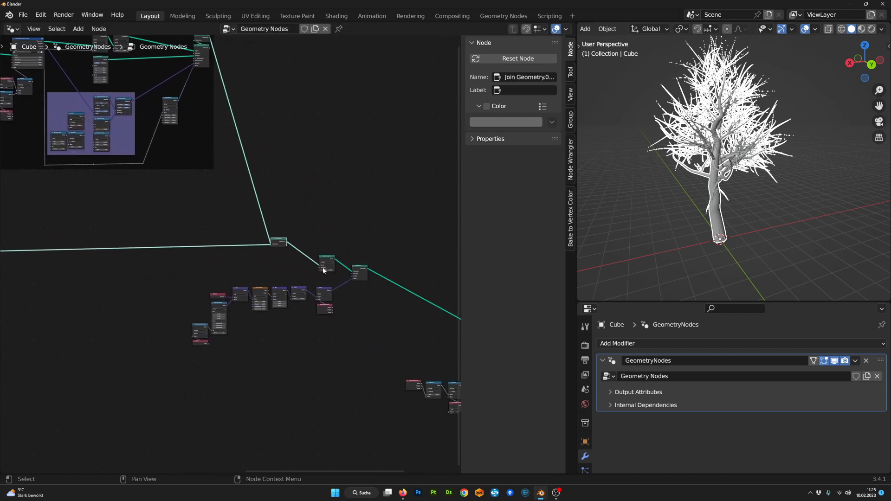
drag(330, 255, 356, 274)
drag(373, 364, 151, 266)
key(ctrl+j)
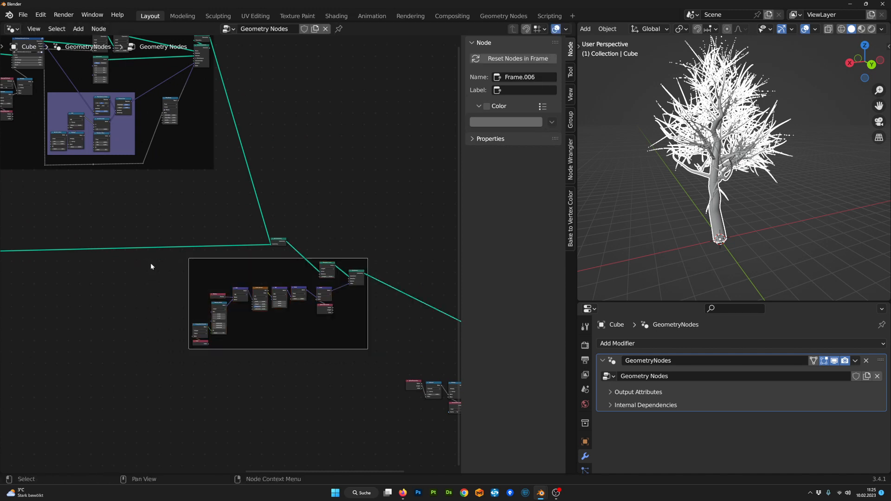
- Cut the link leaving the displacement frame and connect Join Geometry directly to the Curve to Mesh node, bypassing the noise
scroll(302, 271, up, 1)
middle_drag(303, 271, 189, 256)
scroll(284, 272, down, 1)
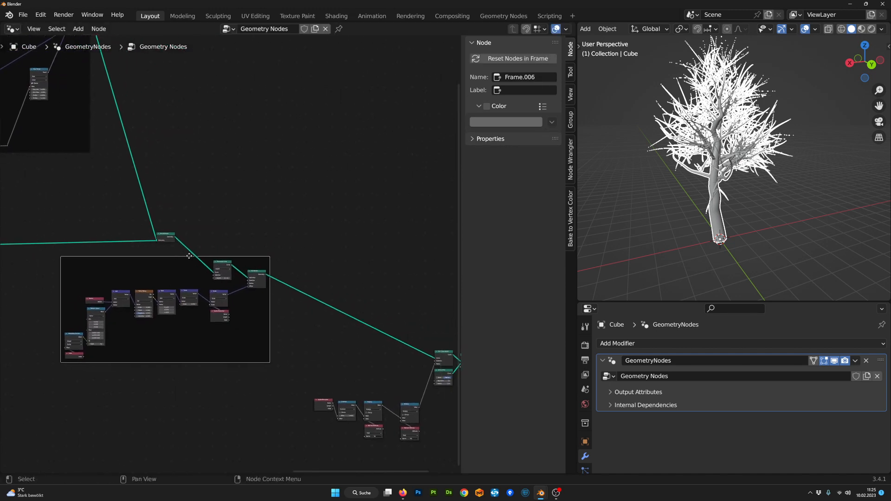
ctrl+right_drag(187, 245, 192, 252)
ctrl+right_drag(285, 312, 305, 248)
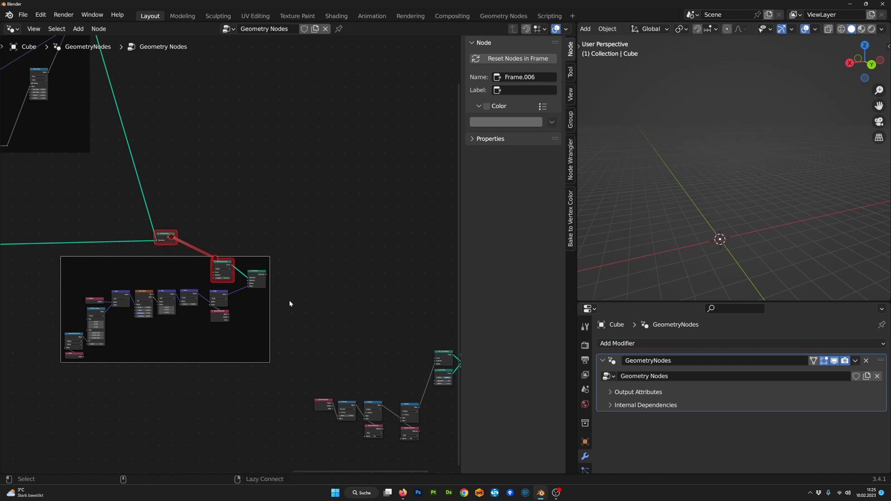
alt+right_drag(444, 357, 444, 358)
drag(198, 261, 153, 294)
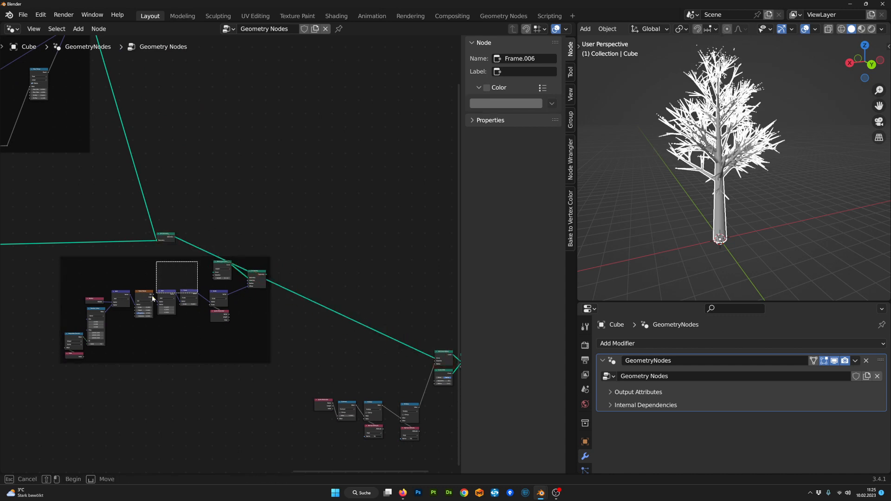
- Move the noise displacement frame across the node tree and place it below the Curve Line and Store Named Attribute nodes
click(193, 258)
drag(162, 256, 75, 304)
middle_drag(81, 307, 343, 287)
scroll(344, 287, down, 8)
middle_drag(242, 313, 310, 335)
drag(399, 307, 77, 314)
middle_drag(77, 313, 410, 291)
drag(403, 289, 181, 291)
scroll(171, 286, up, 4)
middle_drag(177, 284, 369, 286)
scroll(369, 285, up, 5)
middle_drag(443, 284, 357, 283)
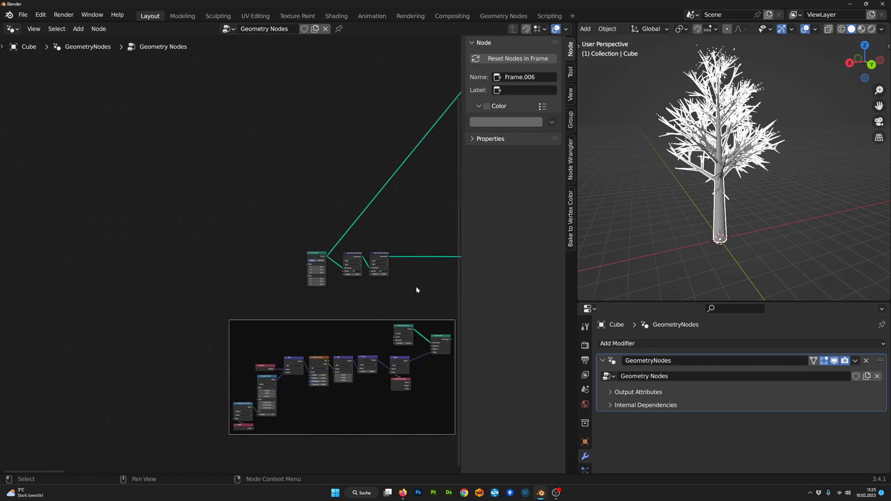
- Shift the Curve Line and two Store Named Attribute nodes apart, and feed the first branch frame from the second Store Named Attribute instead of Curve Line
drag(316, 256, 242, 256)
drag(390, 282, 281, 256)
scroll(319, 262, up, 1)
middle_drag(319, 263, 253, 290)
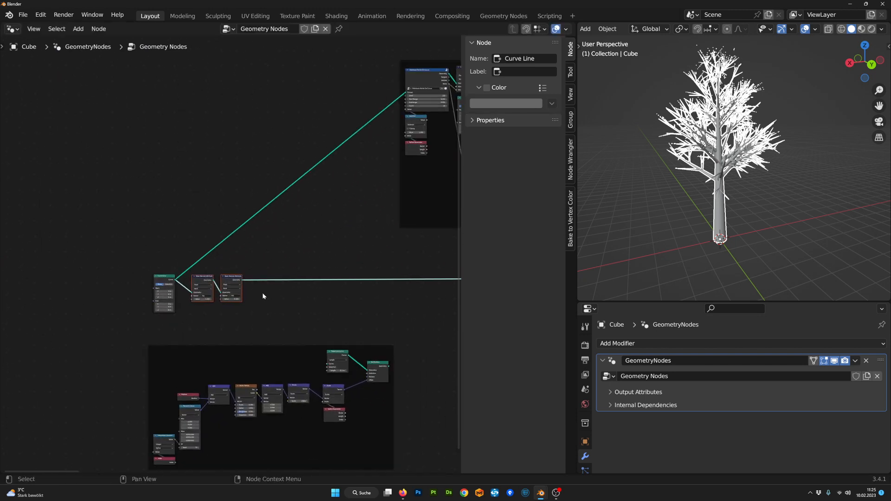
scroll(263, 296, up, 2)
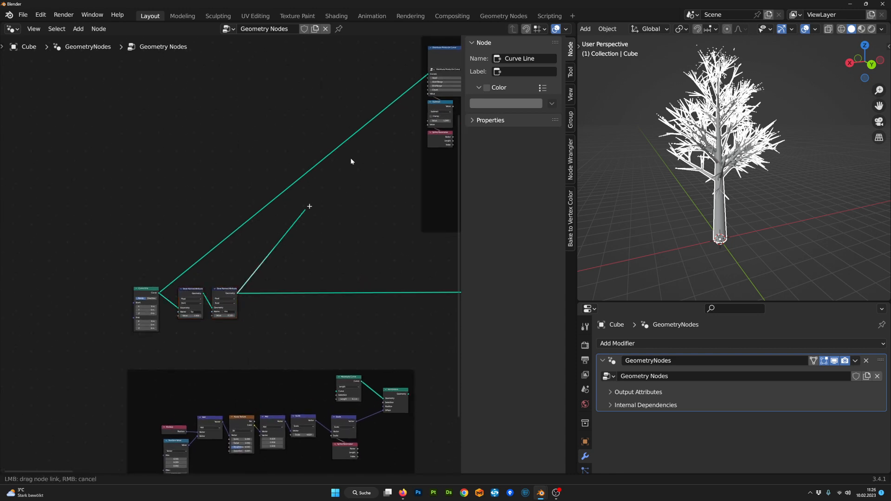
middle_drag(294, 263, 339, 258)
- Join the Curve Line and both Store Named Attribute nodes in a frame and move it away from the branch frames
drag(309, 334, 235, 318)
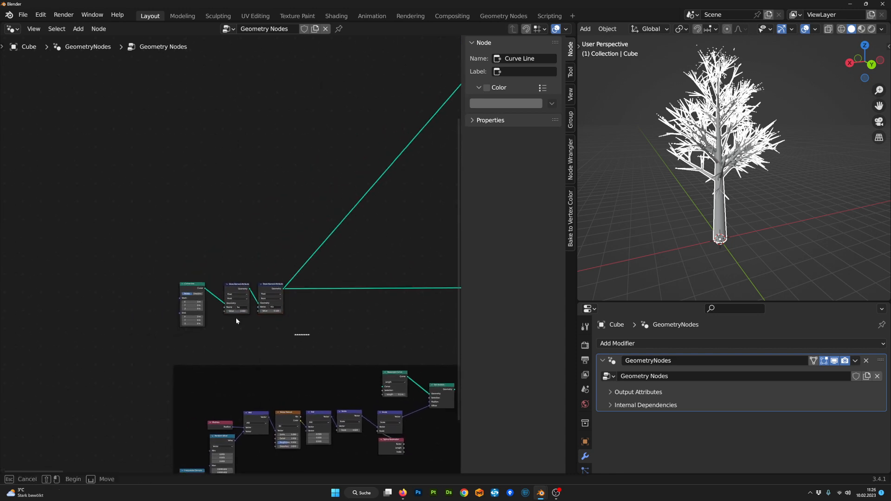
key(ctrl+j)
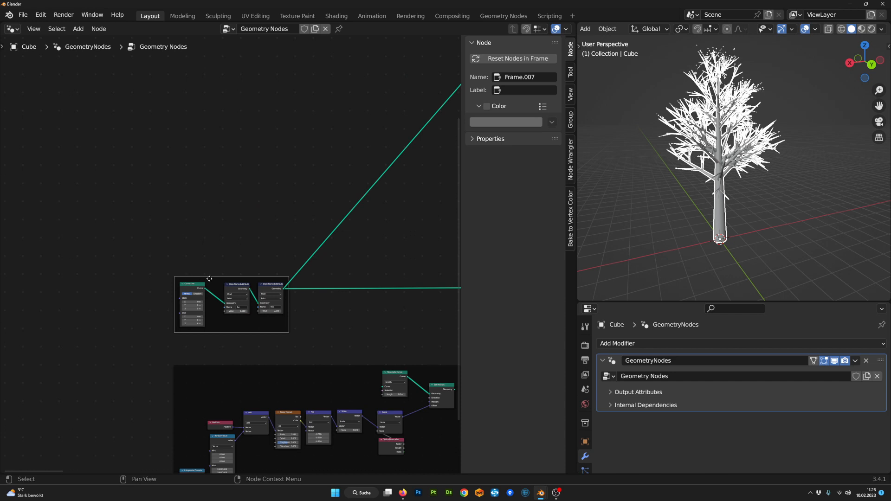
drag(209, 278, 67, 269)
scroll(185, 223, down, 3)
scroll(232, 274, up, 2)
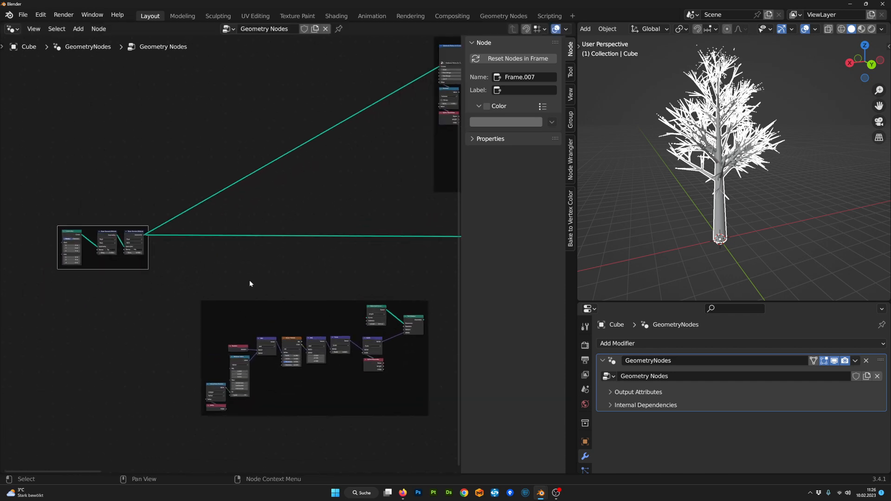
- Add a reroute to the trunk links, then route the trunk curve through the noise frame's Resample Curve and Set Position into that reroute
scroll(251, 275, up, 1)
shift+right_drag(360, 272, 296, 98)
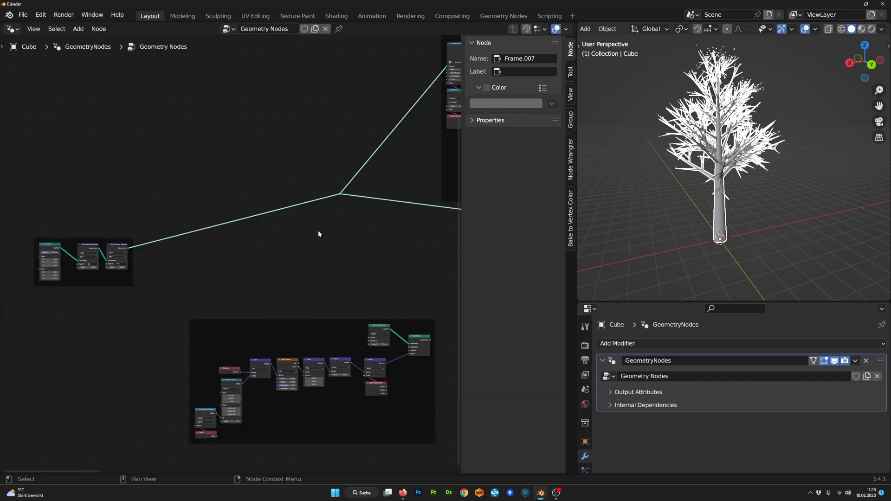
drag(345, 322, 167, 313)
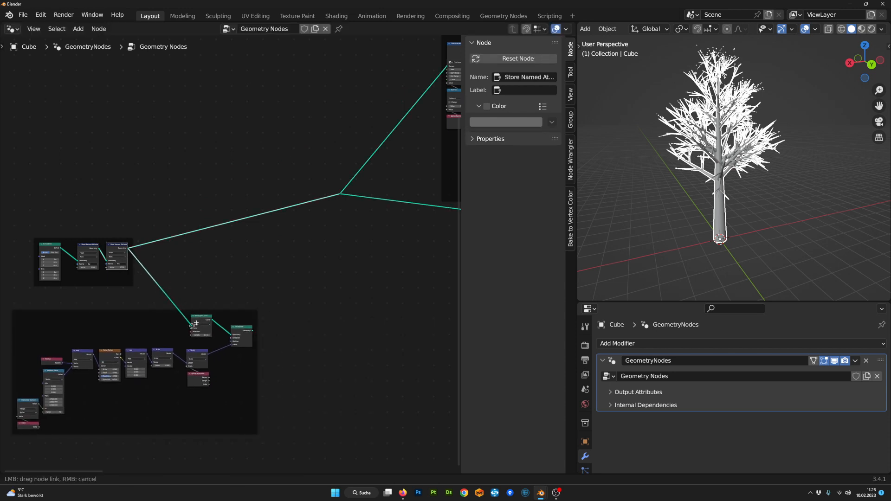
drag(252, 330, 340, 194)
scroll(237, 322, up, 1)
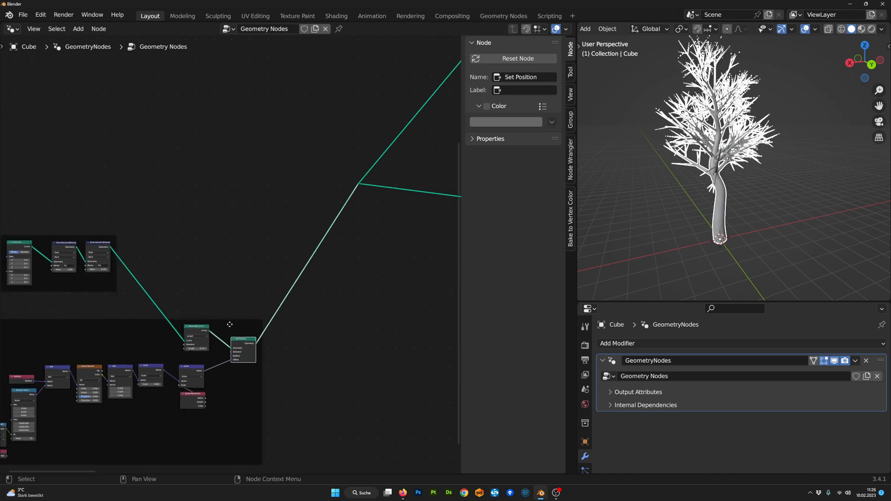
- Adjust the trunk noise frame's position and dissolve the reroute after its Set Position node, keeping the links
drag(229, 324, 232, 306)
middle_drag(135, 297, 234, 286)
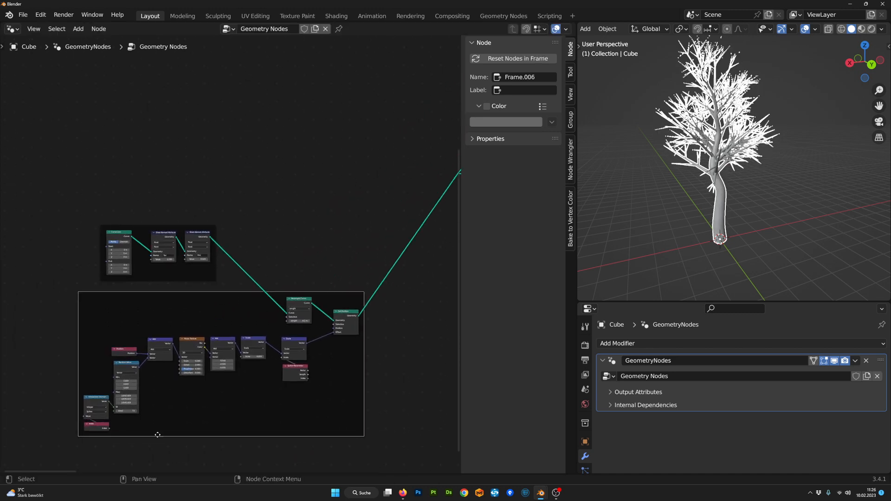
drag(318, 293, 315, 290)
middle_drag(324, 287, 229, 338)
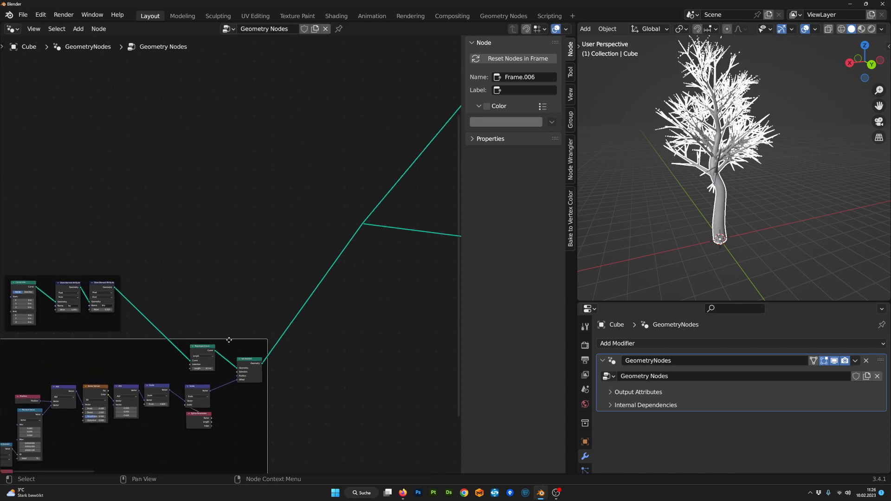
scroll(225, 324, down, 1)
middle_drag(300, 305, 241, 334)
click(273, 291)
drag(273, 288, 234, 255)
key(ctrl+x)
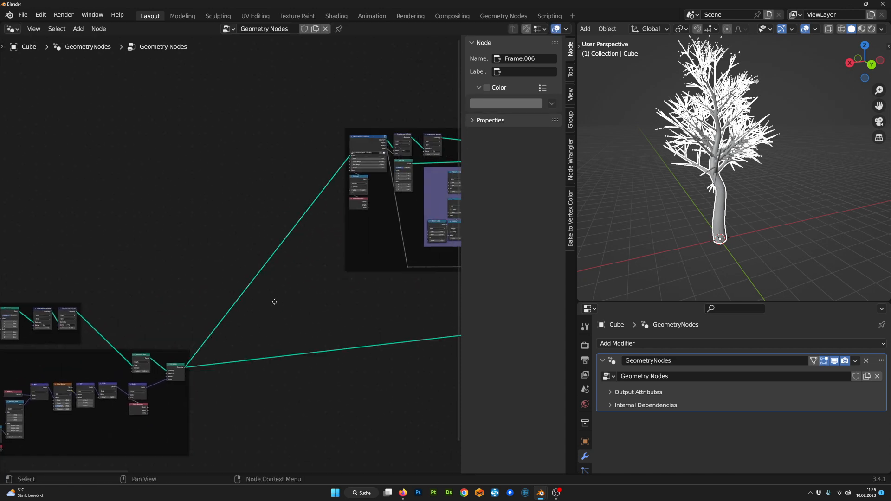
- Move the first branch frame closer to the trunk nodes and lower its Join Geometry node
middle_drag(274, 302, 158, 349)
scroll(279, 260, down, 3)
middle_drag(376, 199, 369, 202)
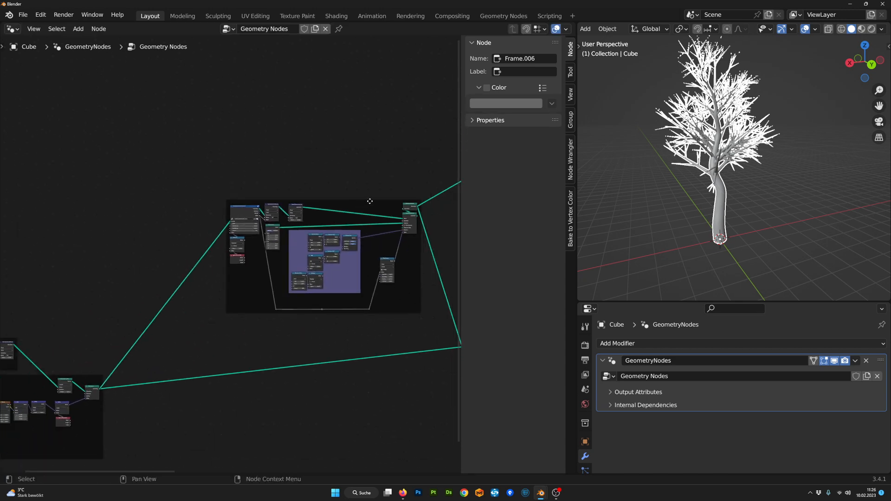
drag(360, 202, 258, 200)
middle_drag(329, 301, 143, 295)
drag(289, 341, 308, 380)
- Add a reroute to the two output links of the first branch frame and place it before the second branch frame
middle_drag(245, 288, 354, 330)
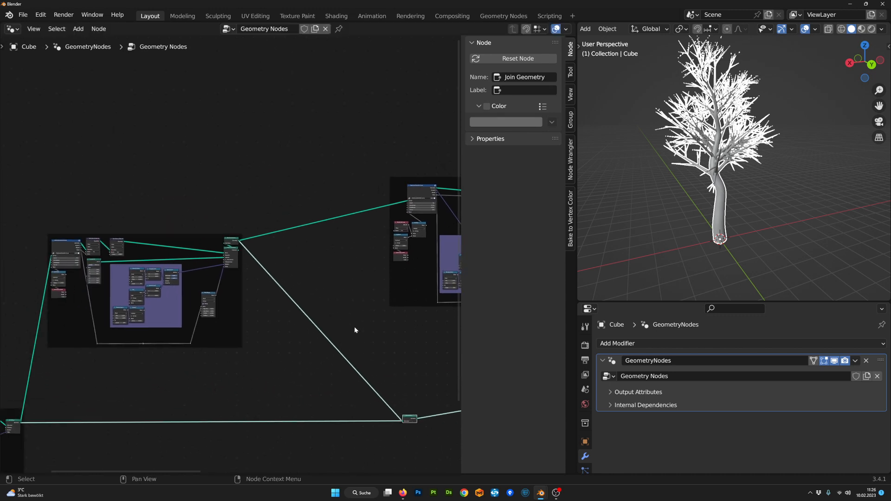
shift+right_drag(309, 353, 357, 195)
middle_drag(340, 301, 363, 275)
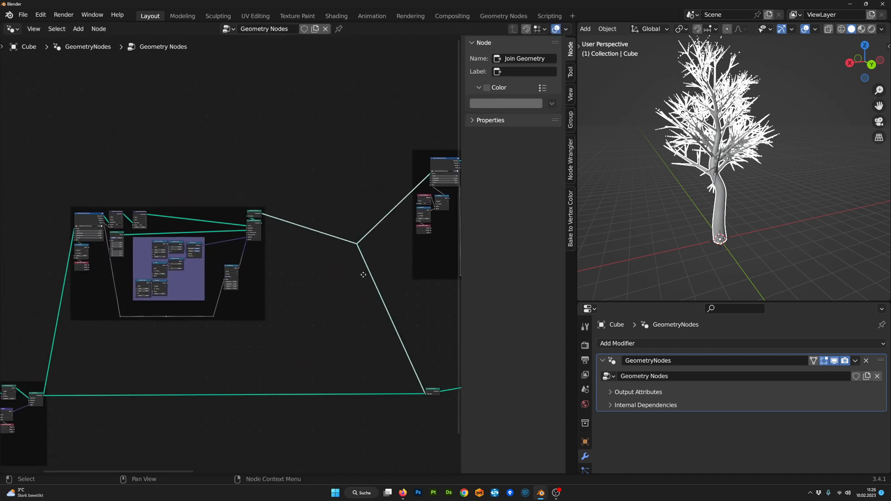
key(g)
click(372, 247)
- Duplicate the trunk noise frame and place the copy above the first branch frame
middle_drag(235, 338, 421, 243)
drag(290, 411, 52, 290)
middle_drag(195, 287, 159, 364)
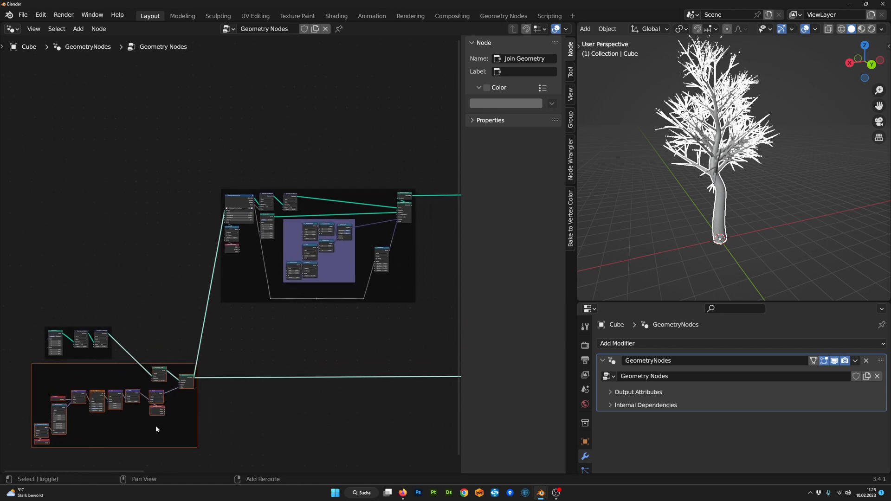
key(shift+d)
click(420, 157)
middle_drag(420, 158, 239, 254)
scroll(240, 254, up, 3)
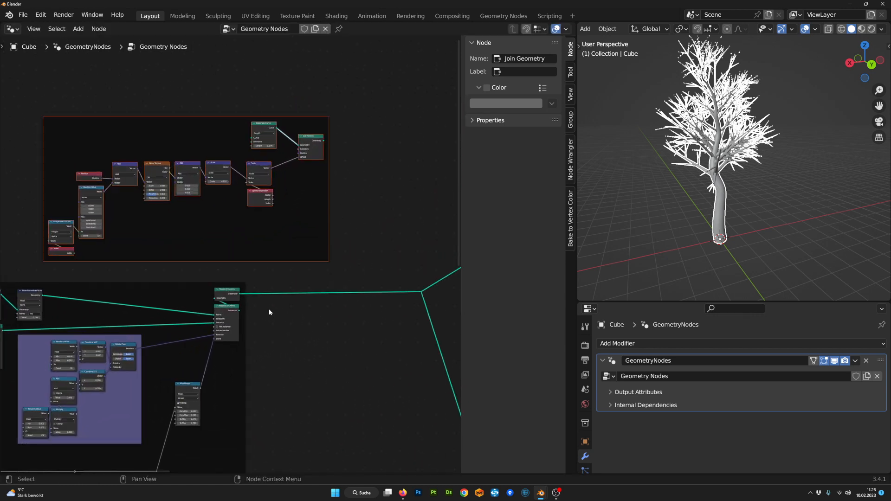
- Connect the first branch's Realize Instances to the copied Resample Curve, and the copied Set Position to the reroute
scroll(269, 309, up, 1)
middle_drag(268, 309, 211, 328)
drag(189, 325, 273, 120)
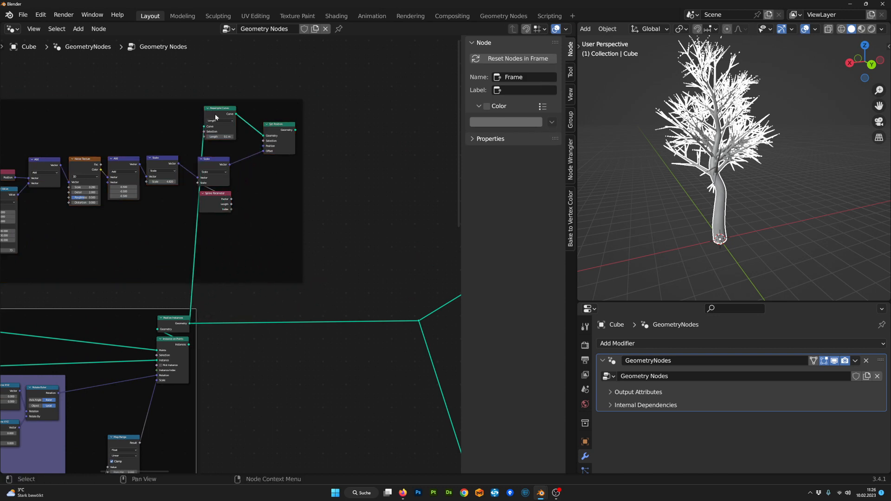
drag(279, 104, 321, 104)
middle_drag(339, 143, 291, 149)
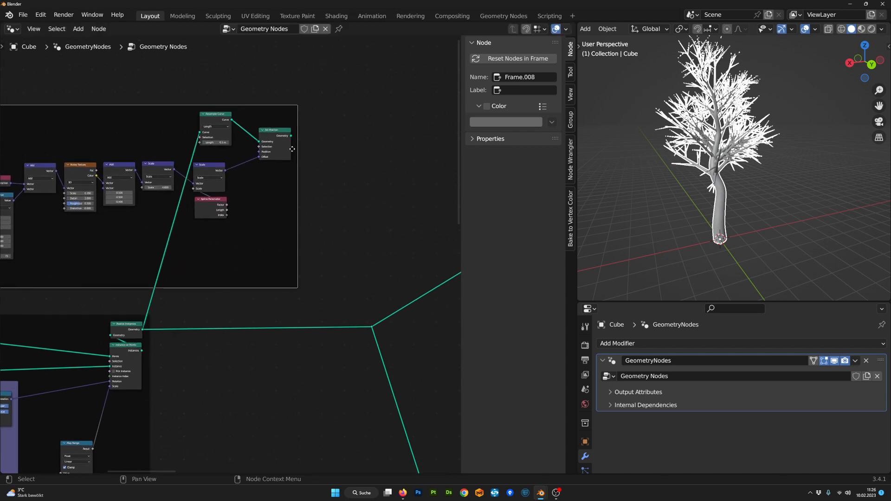
drag(372, 327, 372, 327)
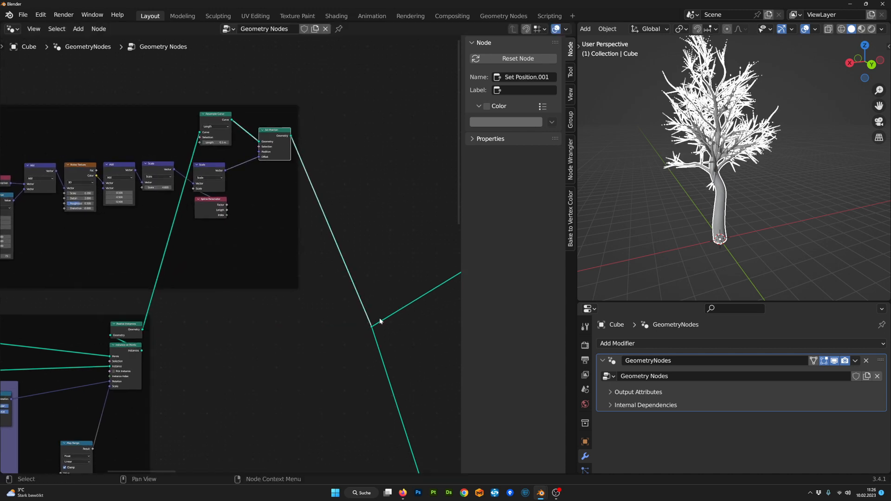
- Duplicate the first branch's noise frame and place the copy above the second branch frame
scroll(377, 321, down, 9)
drag(273, 277, 69, 158)
scroll(263, 223, down, 4)
key(shift+d)
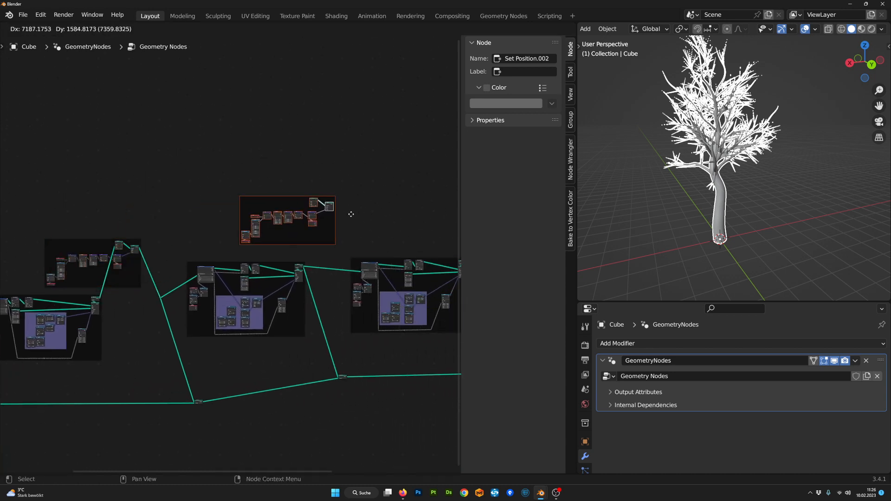
click(357, 216)
middle_drag(112, 350, 320, 304)
scroll(320, 304, up, 2)
scroll(320, 303, up, 2)
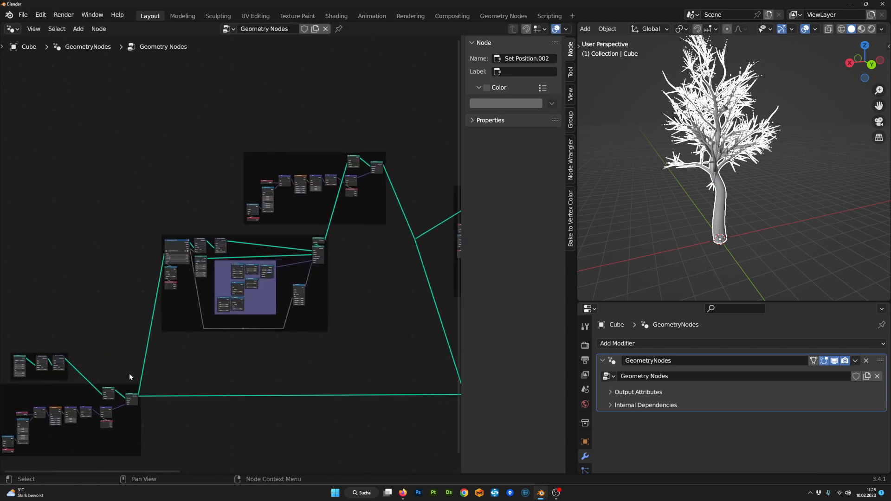
- Examine the links running from the trunk frame through its noise frame to the first branch frame
middle_drag(42, 411, 148, 355)
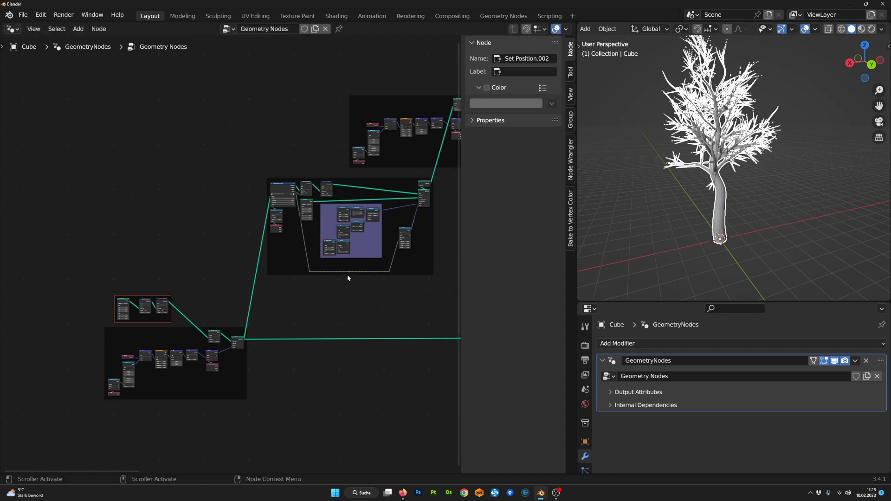
middle_drag(348, 278, 327, 244)
scroll(264, 338, up, 4)
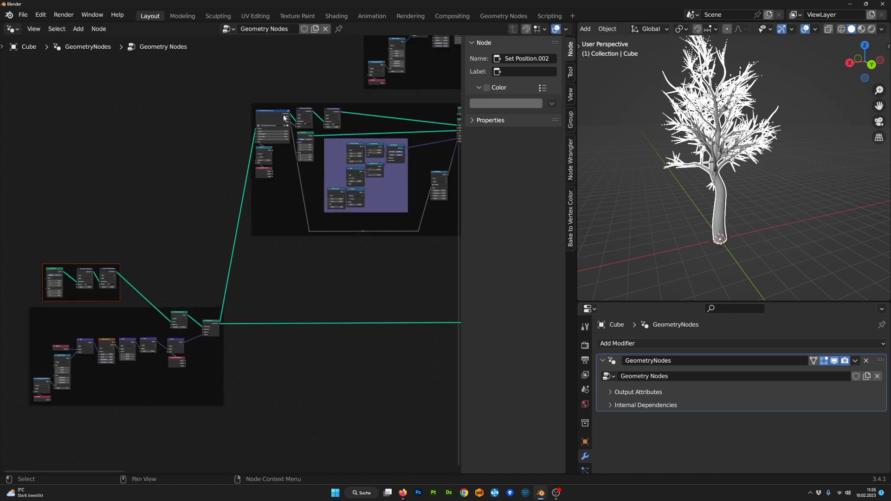
scroll(284, 117, up, 3)
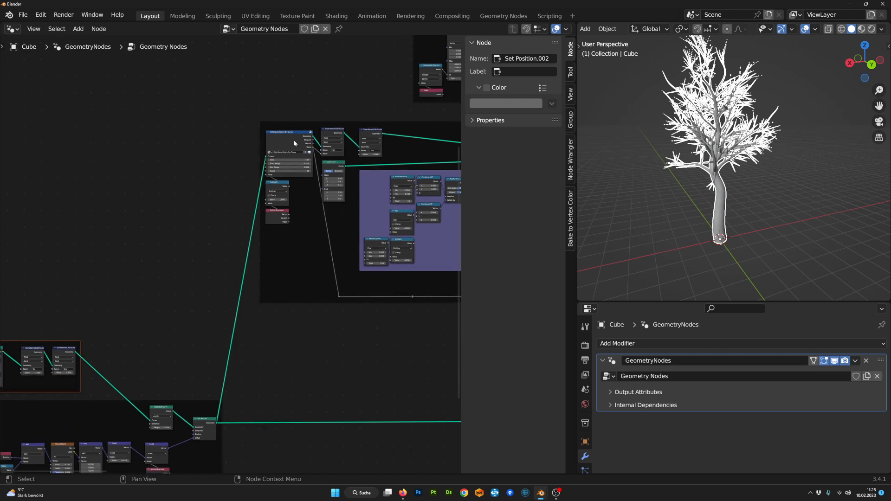
middle_drag(293, 140, 299, 171)
middle_drag(226, 416, 310, 318)
scroll(310, 318, up, 2)
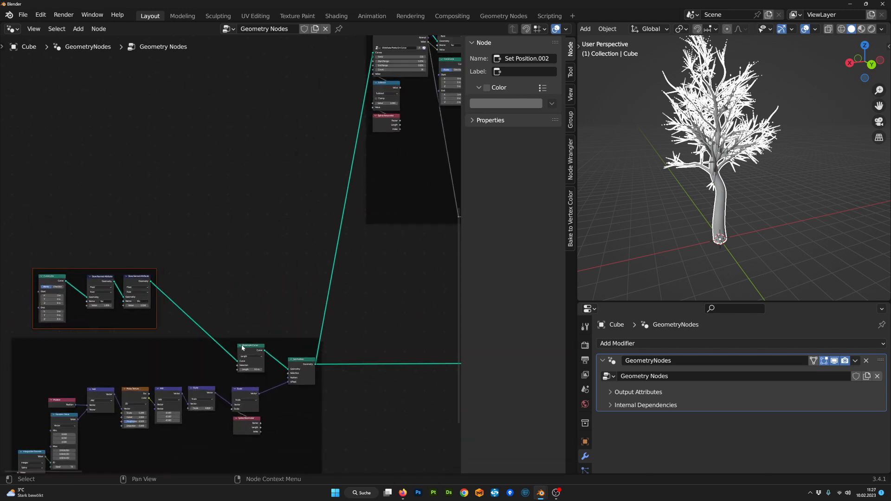
middle_drag(265, 302, 254, 313)
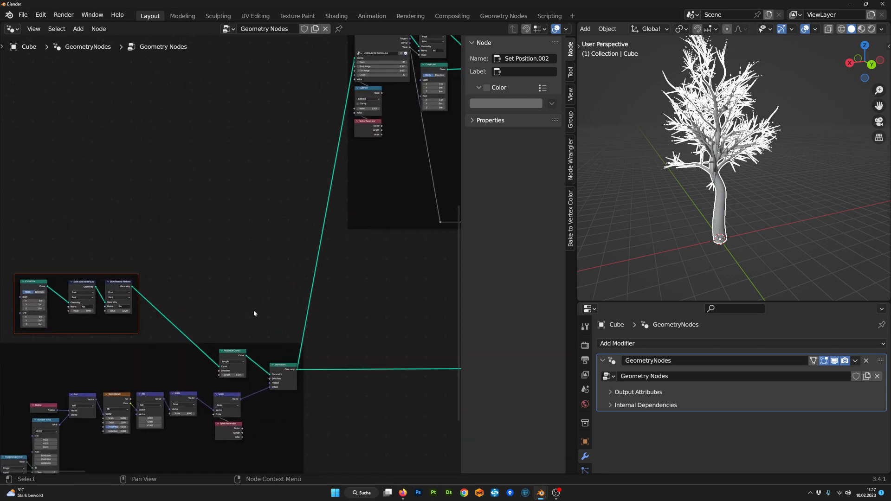
- Nudge the trunk's noise frame and curve frame slightly to the left
drag(273, 346, 267, 346)
middle_drag(129, 292, 356, 260)
scroll(356, 260, up, 1)
drag(319, 246, 308, 246)
- Dissolve the reroute after the first branch's noise frame, keeping its links to the second branch frame and Join Geometry
mouse_move(394, 259)
middle_down()
mouse_move(224, 311)
mouse_move(274, 274)
mouse_move(189, 308)
middle_up()
scroll(382, 262, down, 3)
middle_drag(397, 243, 237, 305)
scroll(408, 201, down, 2)
scroll(409, 201, down, 1)
middle_drag(436, 197, 306, 270)
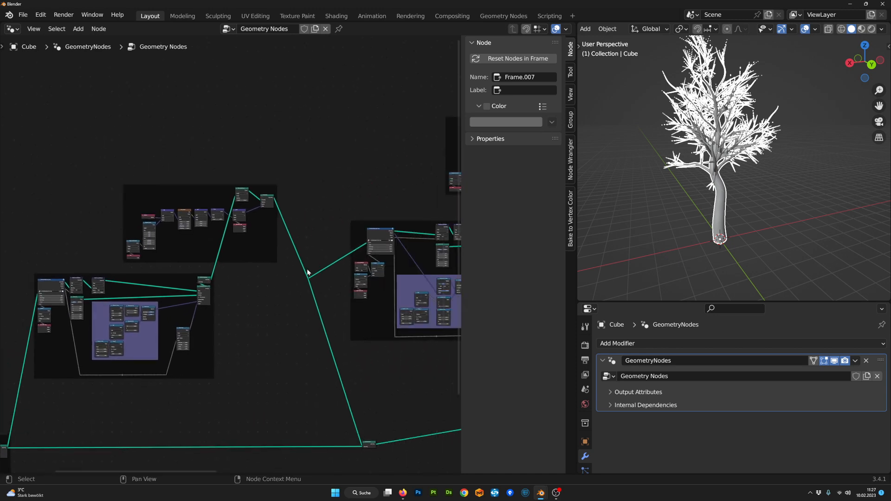
drag(320, 292, 123, 164)
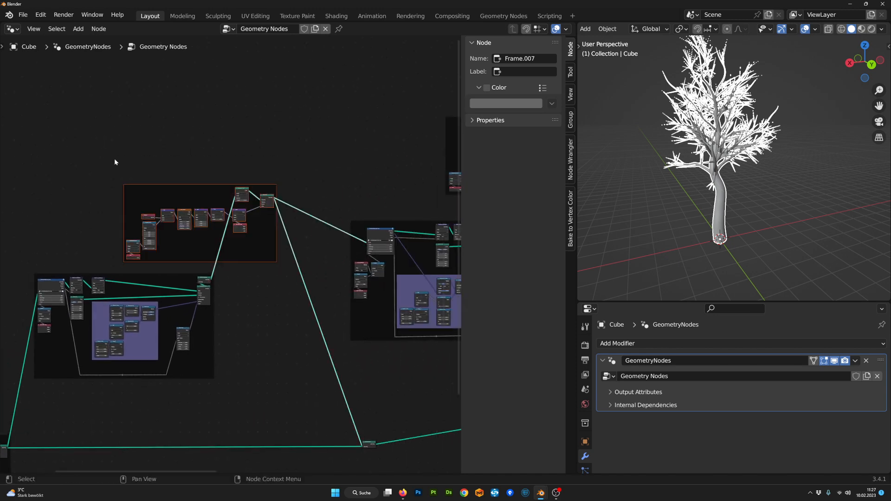
- Connect the second branch's Realize Instances to the Resample Curve above it, and that noise frame's Set Position to the third branch frame's input
middle_drag(266, 217, 85, 230)
scroll(314, 235, down, 3)
middle_drag(314, 235, 206, 316)
scroll(210, 296, up, 10)
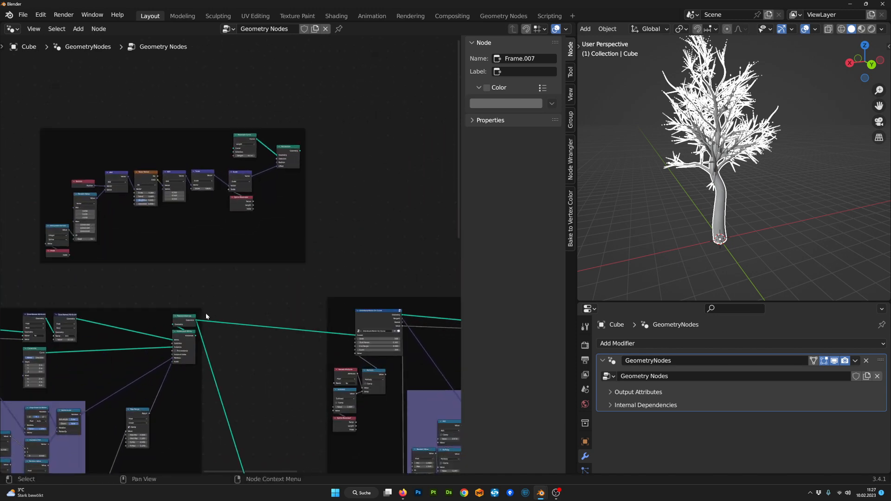
drag(196, 322, 247, 140)
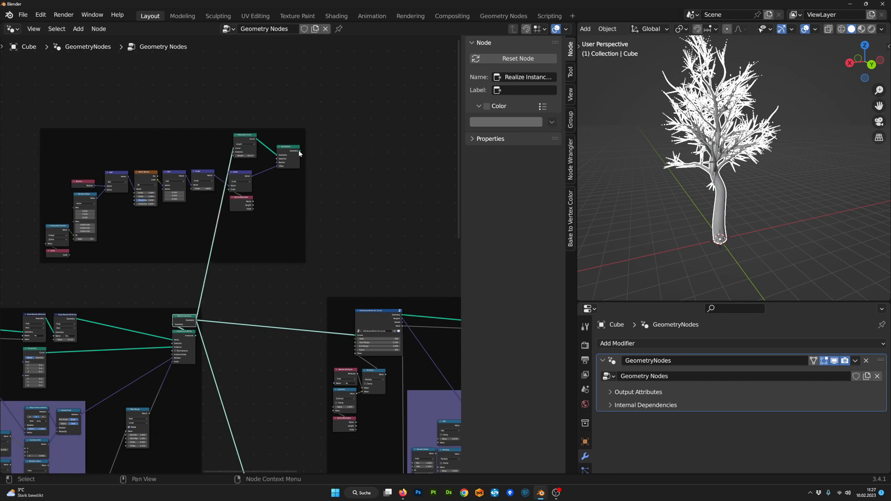
drag(356, 335, 356, 335)
scroll(308, 343, down, 13)
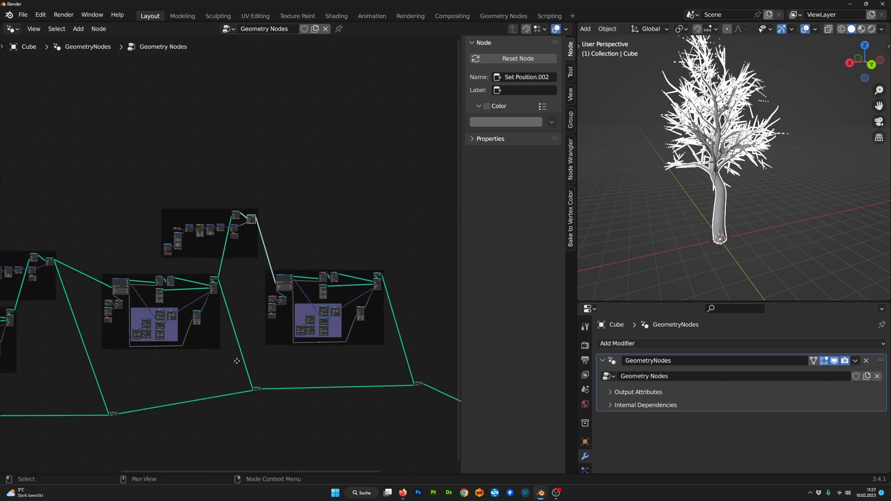
- Replace the second branch's direct link to its Join Geometry with one from the noise frame's Set Position, and move that Join Geometry lower
middle_drag(236, 360, 4, 304)
scroll(4, 304, up, 1)
middle_drag(287, 273, 3, 284)
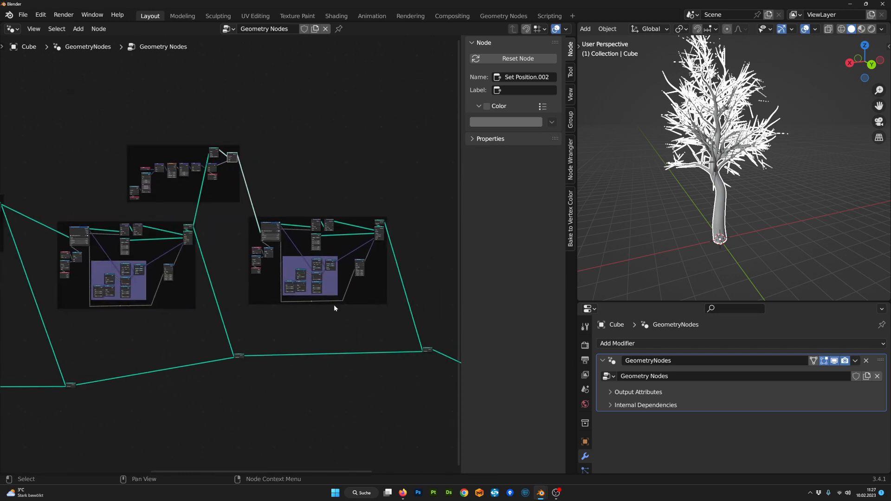
scroll(226, 252, up, 3)
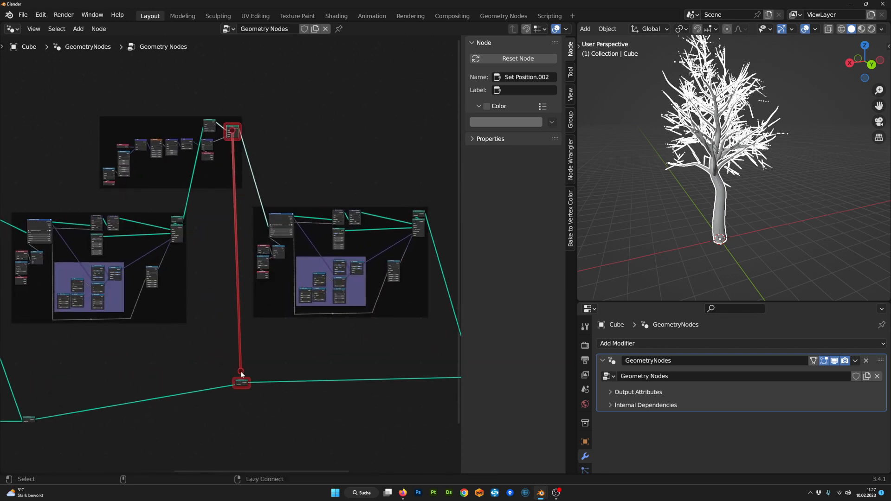
alt+right_drag(241, 374, 241, 383)
drag(242, 382, 254, 409)
scroll(338, 377, down, 3)
middle_drag(338, 378, 194, 341)
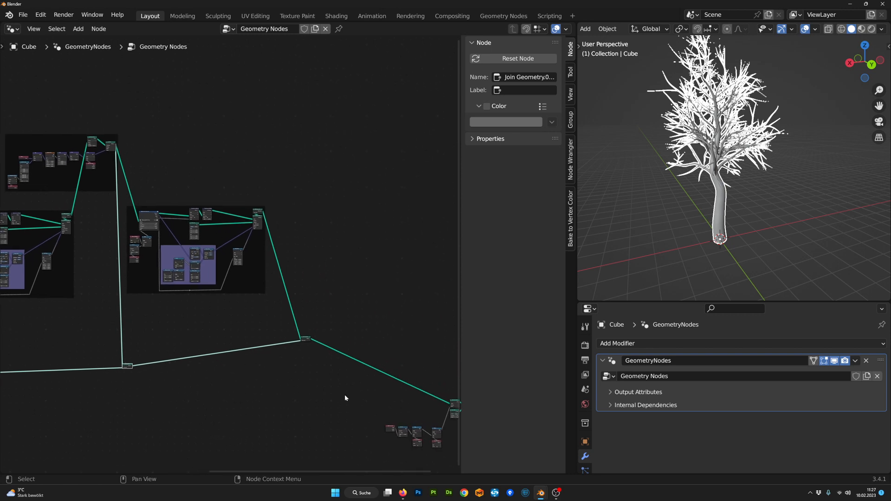
- Move the third branch's Join Geometry lower and farther right, and shift the third branch frame right along the X axis
click(303, 338)
drag(305, 339, 124, 201)
key(g)
key(x)
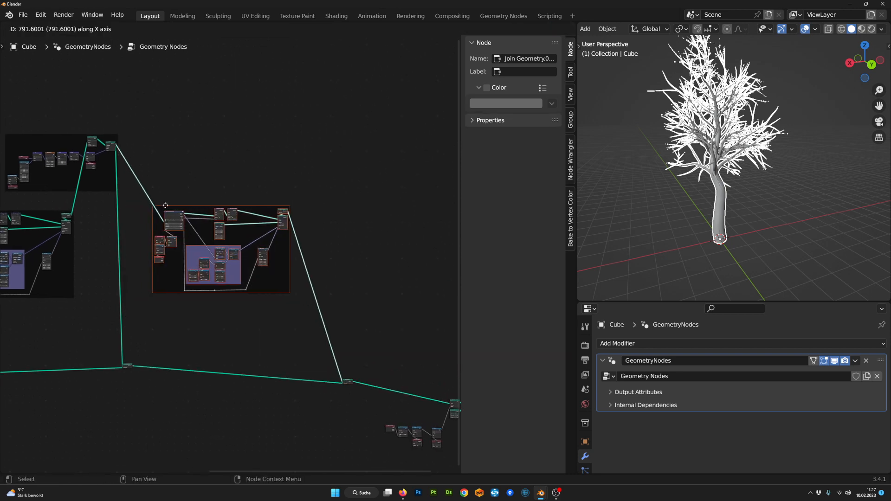
middle_drag(118, 186, 160, 196)
drag(158, 194, 142, 205)
- Duplicate the second branch's noise frame above the third branch and feed its Resample Curve from that branch's Realize Instances
drag(215, 278, 76, 187)
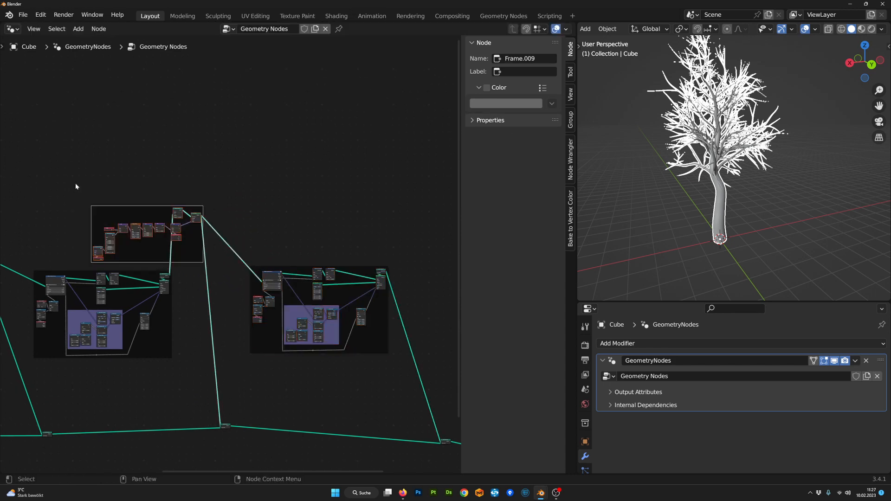
key(shift+d)
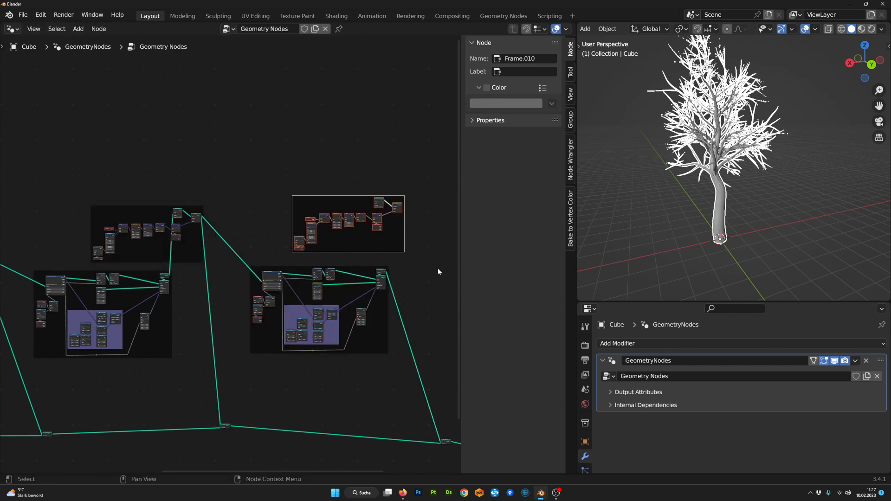
scroll(439, 272, up, 5)
middle_drag(331, 263, 261, 286)
scroll(263, 287, up, 2)
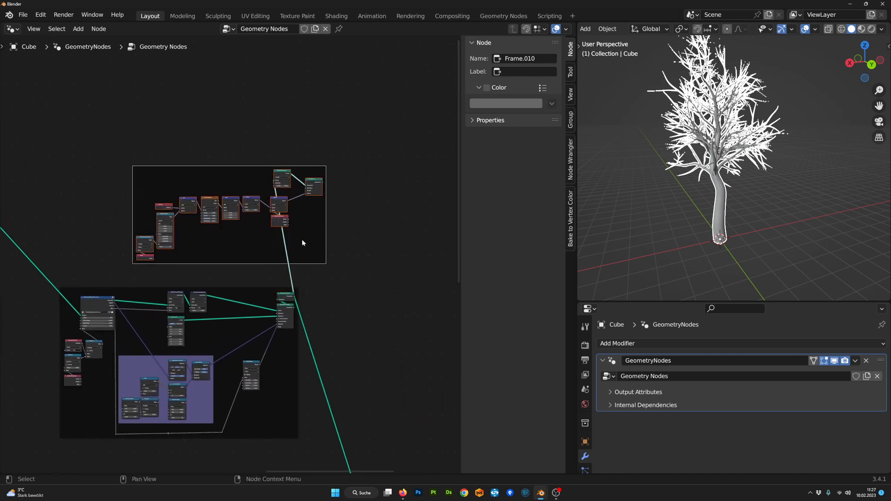
- Link the third noise frame's Set Position to the last Join Geometry in place of the direct branch link, and level that node with the preceding join
scroll(302, 243, down, 5)
middle_drag(347, 324, 303, 261)
scroll(278, 345, up, 1)
middle_drag(276, 346, 301, 357)
ctrl+right_drag(301, 355, 325, 306)
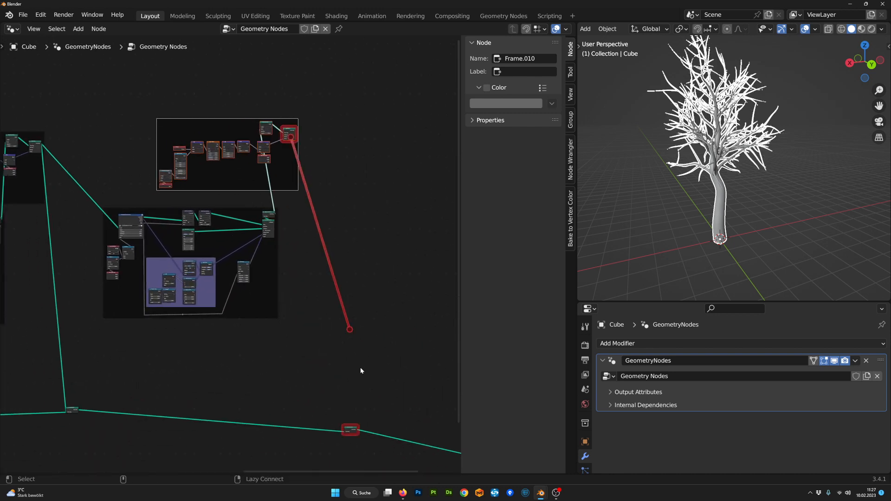
alt+right_drag(349, 428, 349, 429)
middle_drag(349, 437, 292, 336)
drag(292, 327, 295, 301)
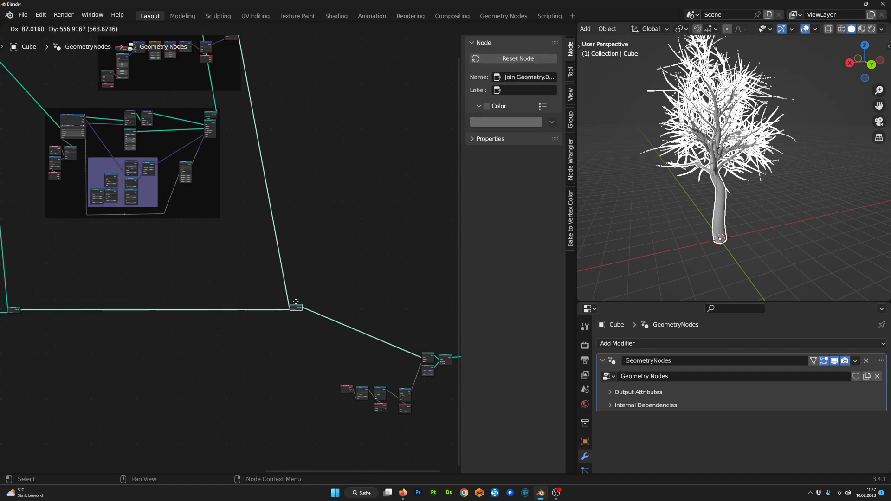
- Examine the displaced branches of the tree from several angles
middle_drag(684, 191, 742, 165)
scroll(273, 312, up, 1)
scroll(272, 312, down, 2)
shift+middle_drag(742, 165, 731, 218)
middle_drag(731, 218, 743, 171)
scroll(763, 209, up, 3)
middle_drag(742, 171, 760, 173)
middle_drag(698, 180, 775, 218)
scroll(276, 164, down, 1)
scroll(276, 165, down, 2)
- Nudge the third branch's noise frame to the right
middle_drag(276, 165, 469, 318)
scroll(393, 273, up, 7)
middle_drag(392, 273, 278, 273)
scroll(241, 251, up, 3)
middle_drag(240, 250, 195, 251)
scroll(240, 246, up, 5)
scroll(240, 244, up, 1)
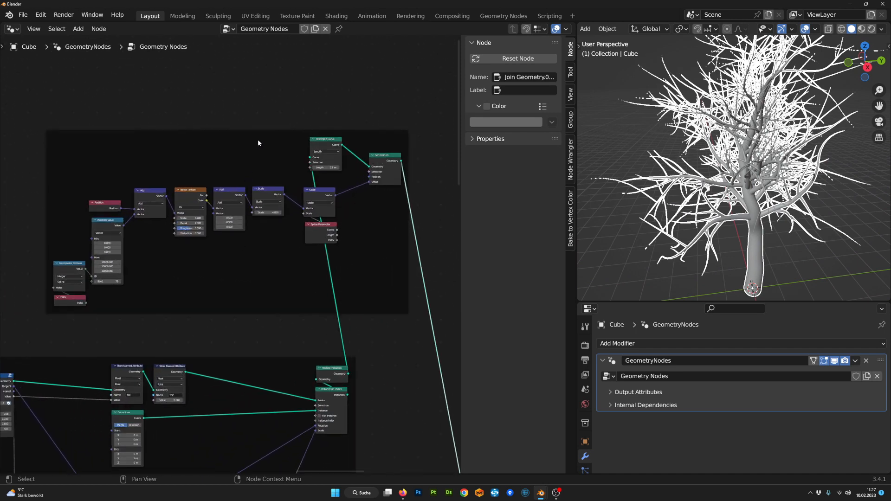
drag(262, 136, 297, 142)
scroll(306, 231, up, 5)
scroll(305, 231, up, 2)
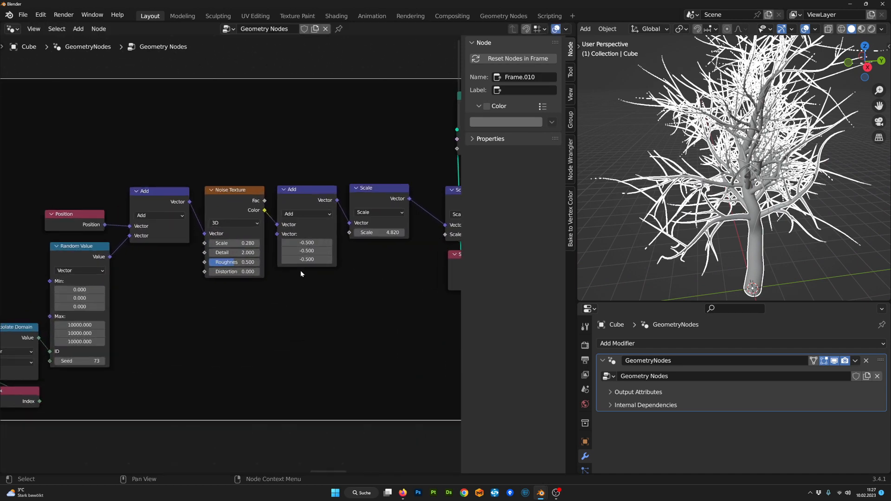
mouse_move(404, 228)
mouse_down()
mouse_move(446, 228)
mouse_move(353, 229)
mouse_move(388, 228)
mouse_up()
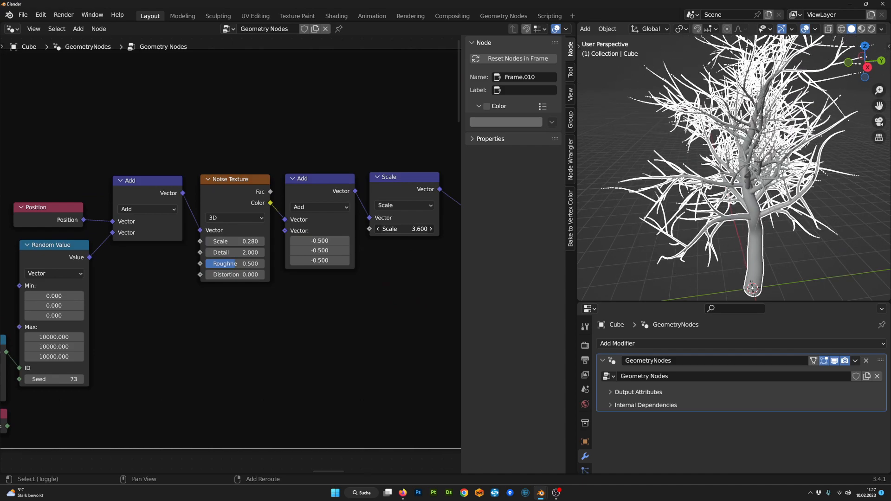
right_click(403, 229)
drag(234, 242, 264, 242)
right_click(244, 241)
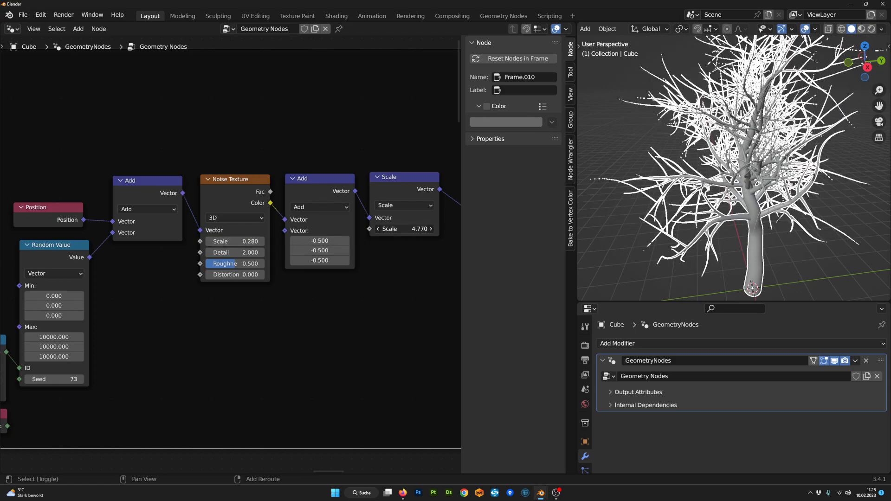
- Set the third branch's vector Scale to 1.140 and increase its Noise Texture scale
drag(403, 228, 373, 228)
middle_drag(735, 236, 745, 216)
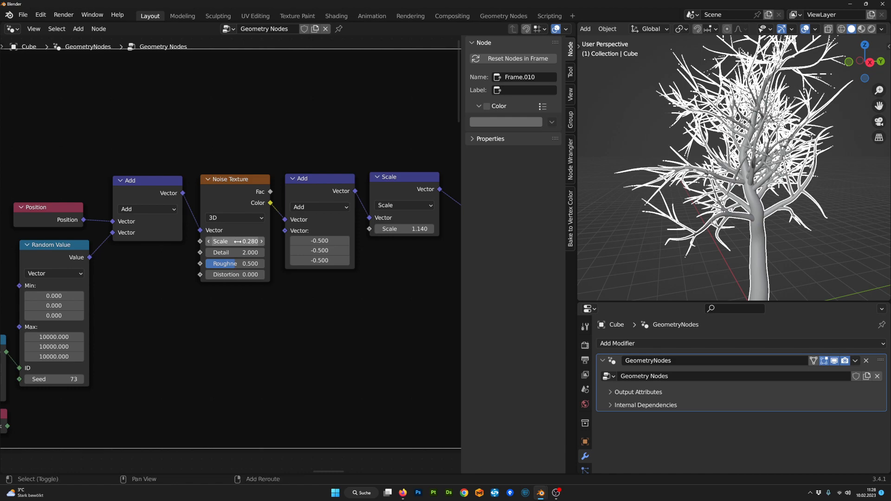
drag(238, 241, 260, 241)
- In the second branch's noise frame, set the vector Scale to 1.910 and the Noise Texture scale to 0.610
scroll(230, 254, down, 16)
middle_drag(220, 273, 423, 257)
middle_drag(143, 268, 421, 273)
scroll(385, 268, up, 8)
scroll(384, 268, up, 2)
middle_drag(417, 241, 270, 266)
scroll(260, 263, up, 4)
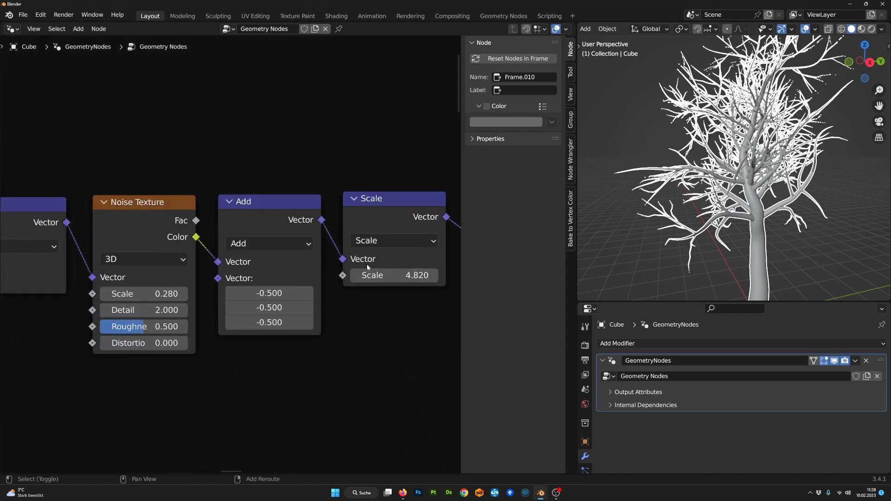
drag(411, 275, 276, 275)
drag(158, 294, 173, 293)
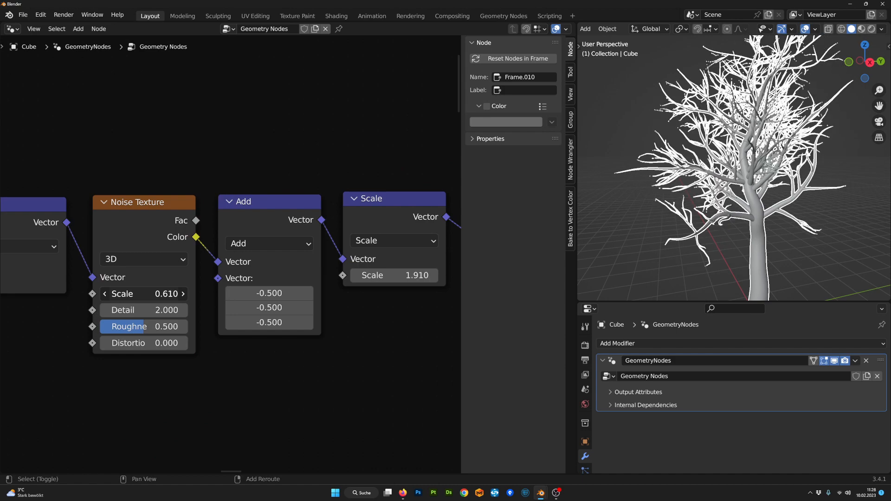
- In the first branch's noise frame, set the vector Scale to 3.660 and the Noise Texture scale to 0.470
scroll(678, 197, down, 4)
middle_drag(678, 197, 858, 207)
scroll(781, 226, up, 4)
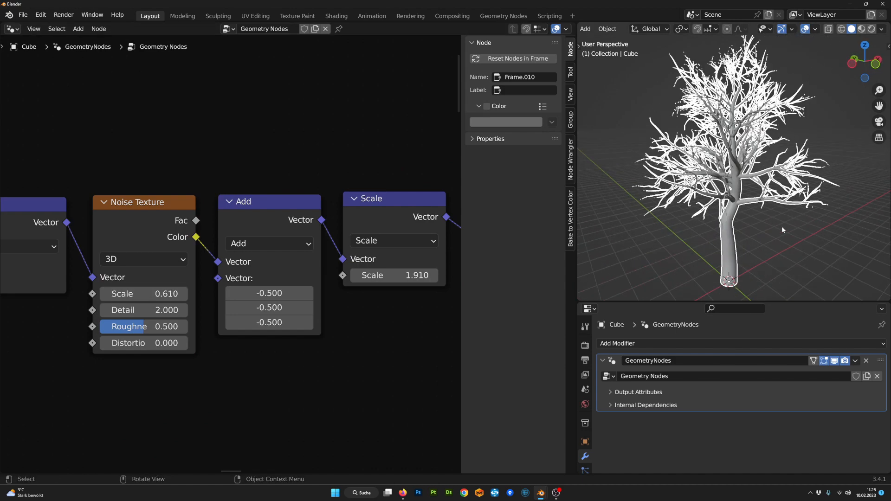
scroll(272, 291, down, 7)
middle_drag(92, 326, 296, 296)
scroll(297, 298, down, 9)
middle_drag(271, 336, 438, 211)
middle_drag(218, 221, 339, 299)
scroll(339, 299, up, 12)
middle_drag(226, 251, 301, 280)
scroll(309, 272, up, 3)
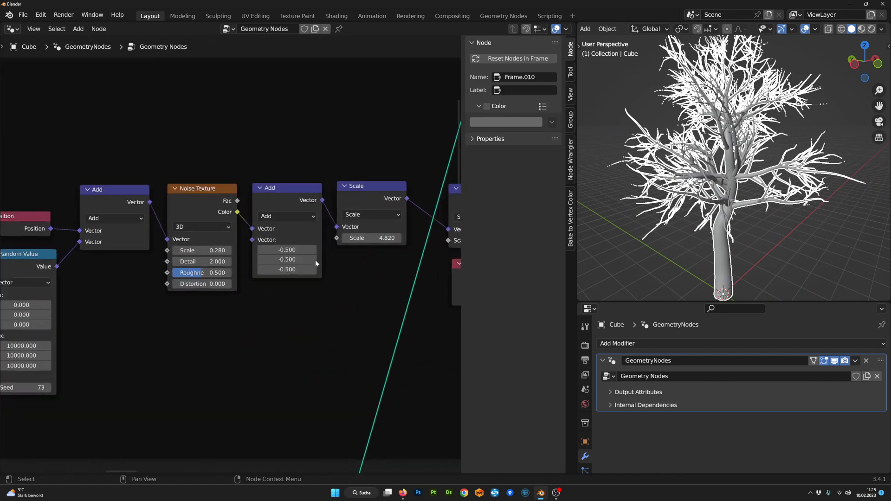
drag(371, 238, 325, 238)
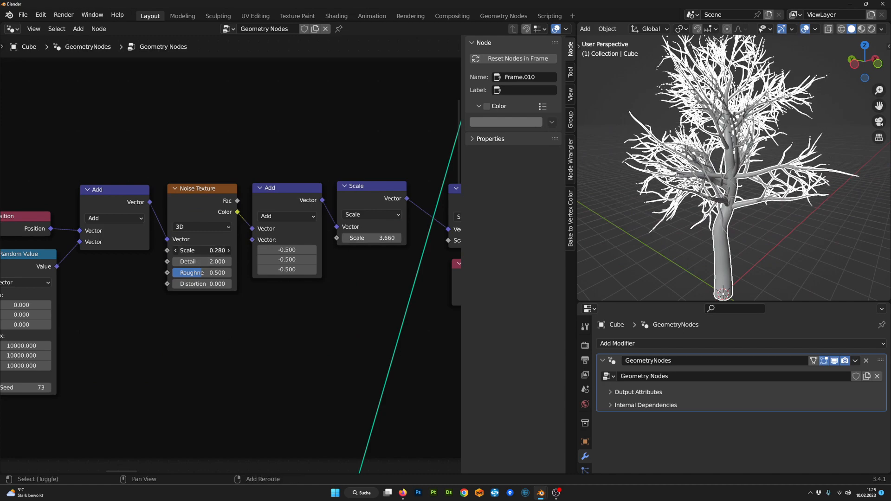
drag(201, 250, 222, 250)
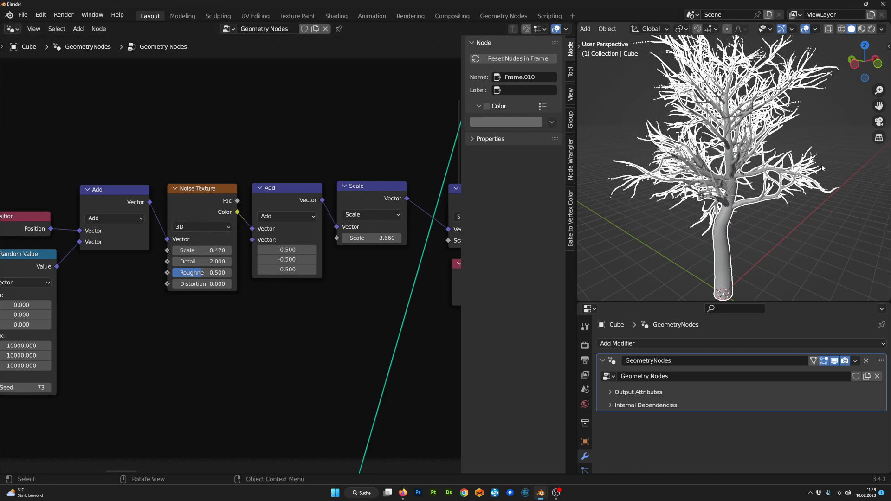
- Examine the whole tree's silhouette from a distance and up close
scroll(822, 168, down, 5)
middle_drag(822, 168, 761, 234)
scroll(761, 216, up, 5)
scroll(705, 220, down, 5)
scroll(692, 232, up, 4)
scroll(752, 235, down, 3)
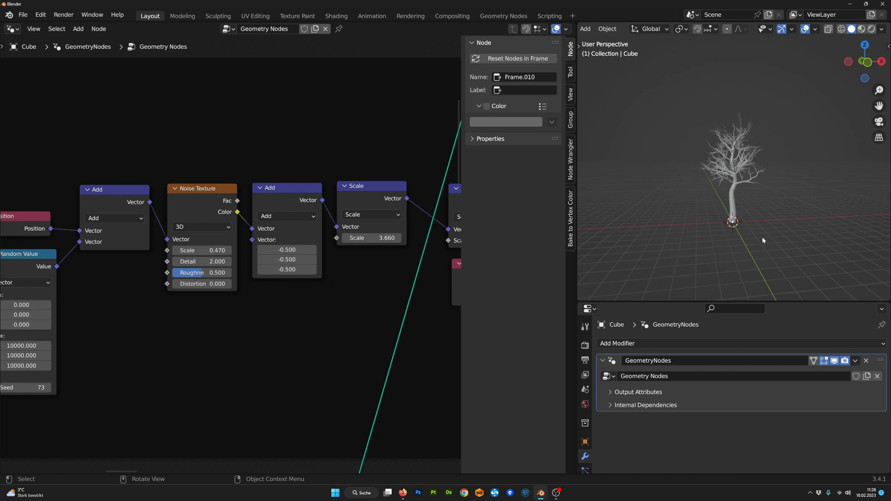
scroll(761, 236, up, 3)
- Move the second branch's Join Geometry right and slightly down, level with the first branch's Join Geometry
scroll(316, 298, down, 6)
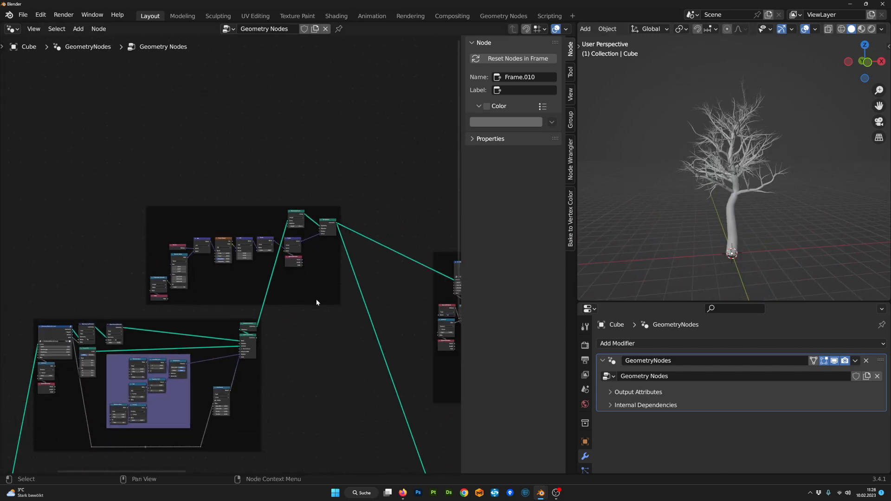
scroll(271, 337, down, 2)
scroll(175, 254, up, 8)
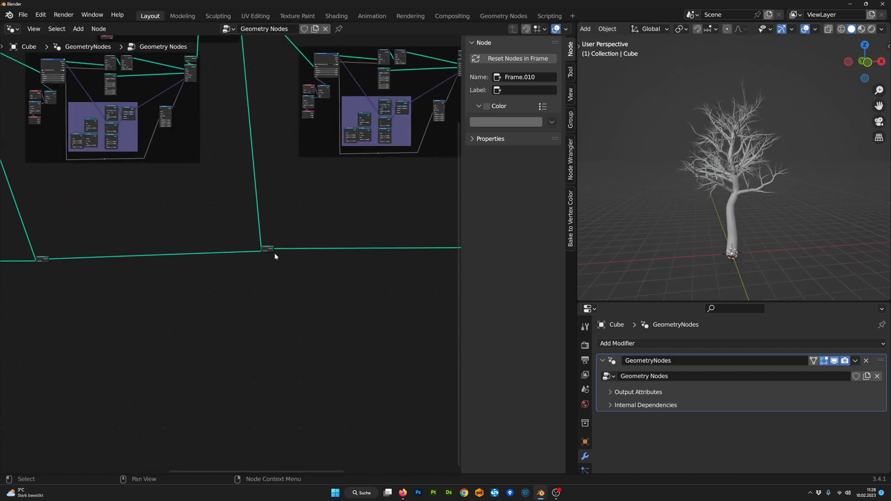
click(263, 247)
- Inspect the trunk and its base from several angles
middle_drag(755, 257, 713, 133)
scroll(795, 252, up, 3)
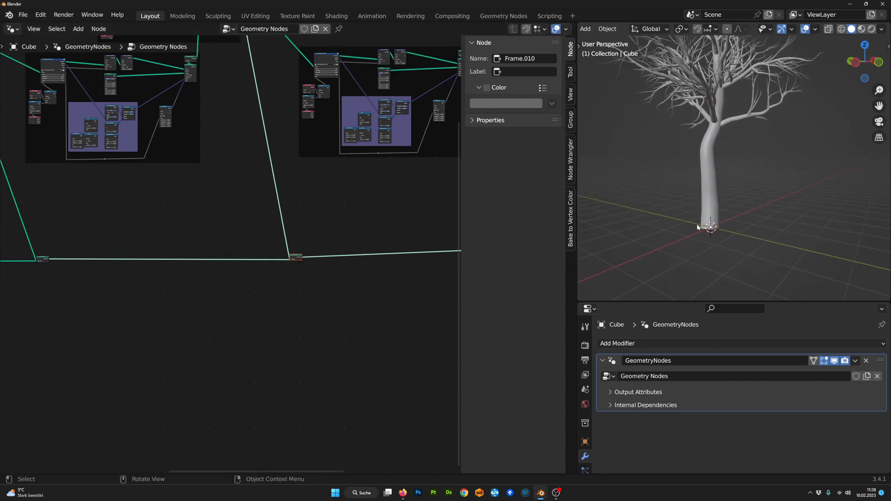
middle_drag(682, 230, 709, 200)
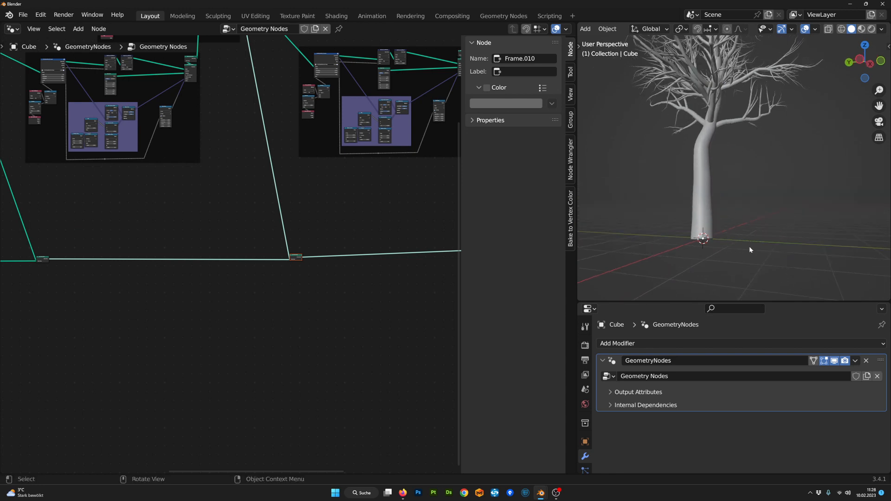
middle_drag(707, 166, 722, 220)
scroll(770, 221, up, 3)
scroll(722, 220, down, 3)
shift+middle_drag(722, 264, 717, 233)
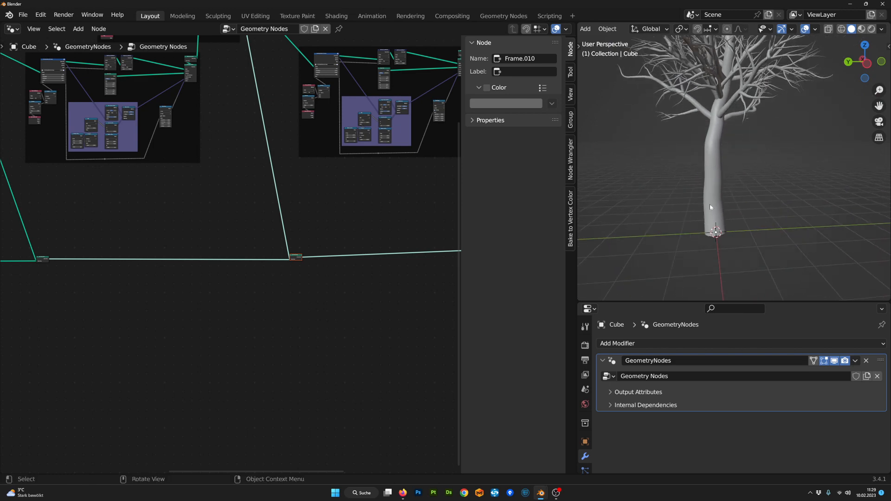
scroll(710, 207, down, 2)
- Switch the viewport to wireframe shading and view the trunk's mesh up close
scroll(409, 267, down, 10)
middle_drag(407, 269, 309, 233)
scroll(320, 304, up, 12)
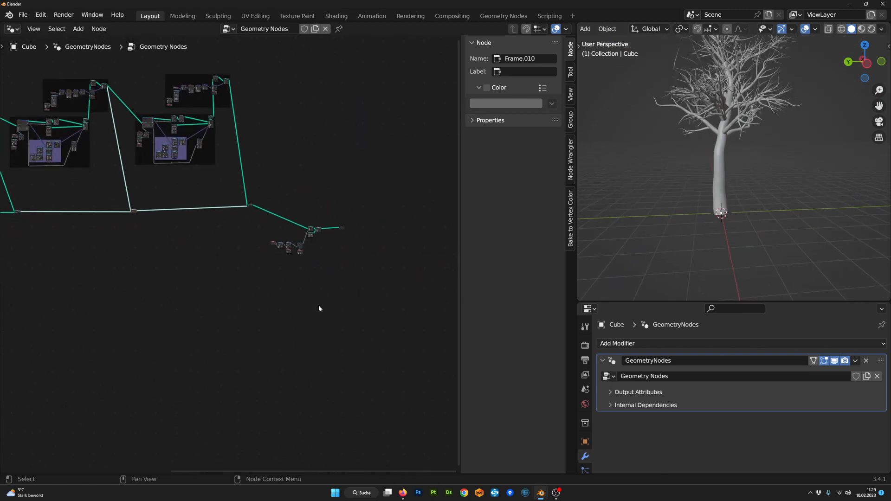
middle_drag(360, 249, 270, 286)
click(842, 30)
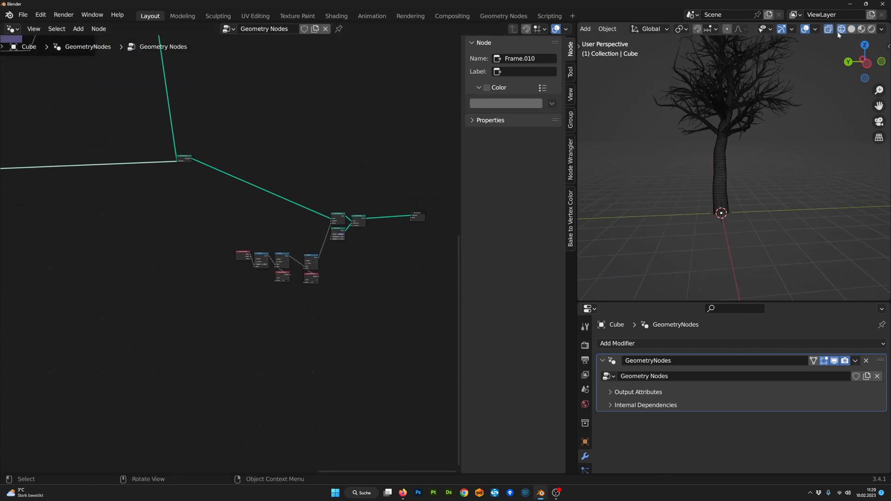
scroll(707, 229, up, 5)
middle_drag(719, 232, 739, 230)
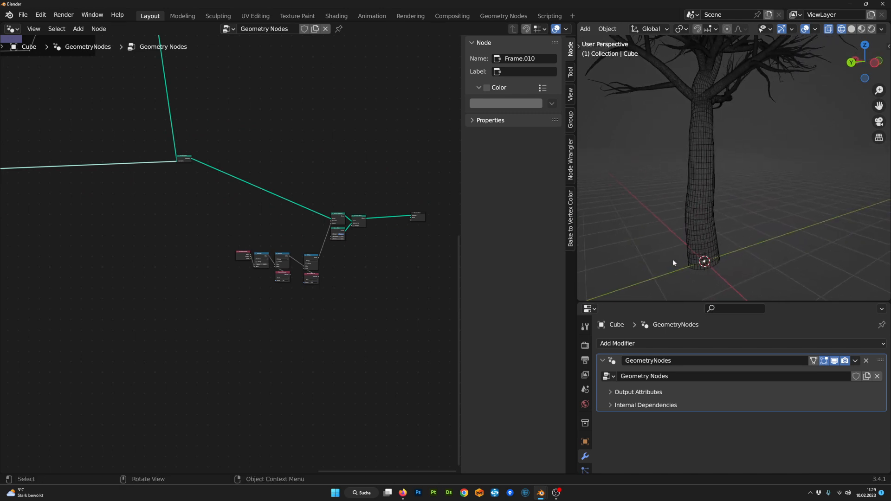
- Move the Curve Circle node farther below Set Curve Radius and try lowering its resolution to 15
scroll(239, 314, up, 5)
middle_drag(324, 267, 143, 270)
scroll(252, 249, up, 2)
middle_drag(253, 249, 170, 347)
scroll(258, 294, up, 4)
drag(266, 283, 266, 308)
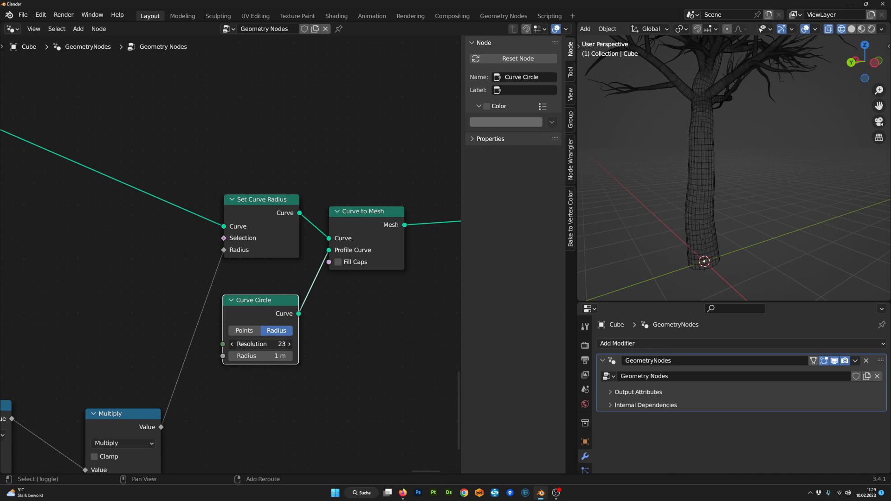
drag(260, 344, 214, 344)
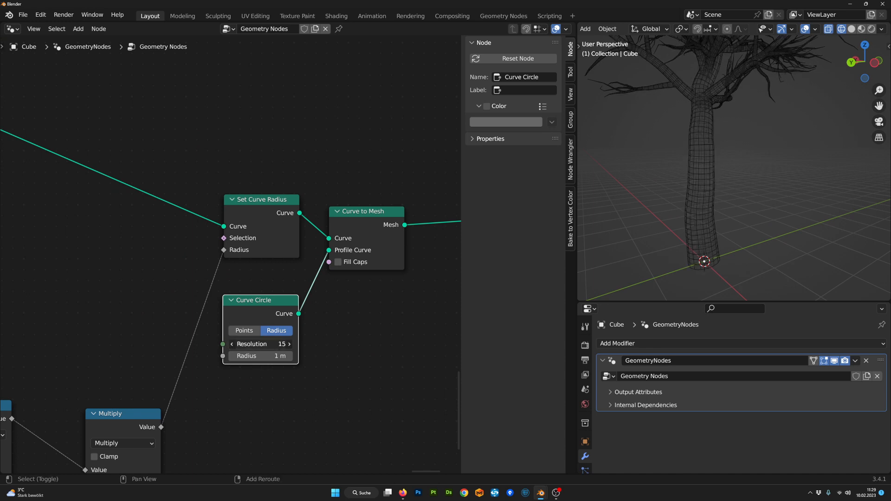
- Examine the wireframe density on the trunk and upper branches, and review the layout of the node tree
middle_drag(709, 260, 733, 241)
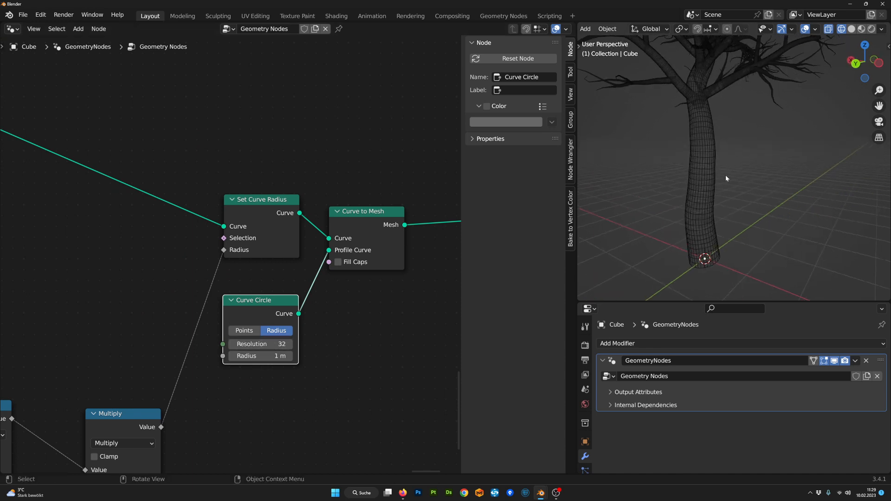
shift+middle_drag(725, 176, 665, 49)
scroll(753, 222, up, 5)
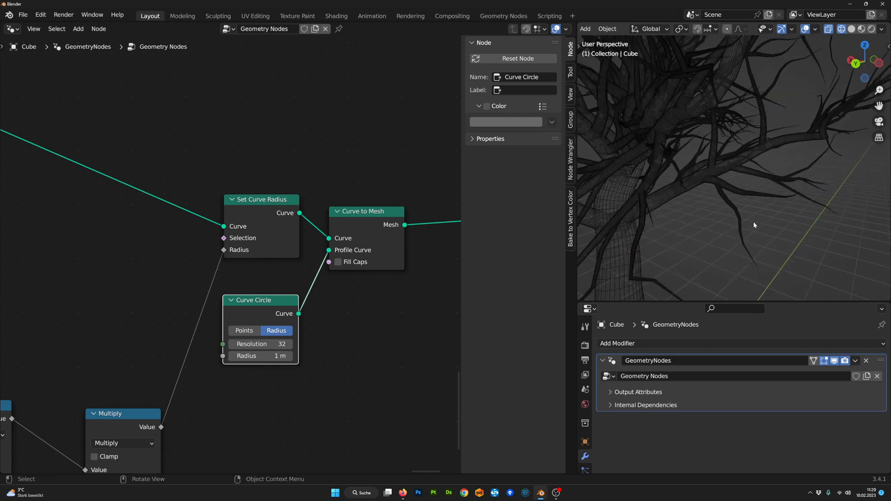
scroll(674, 221, up, 3)
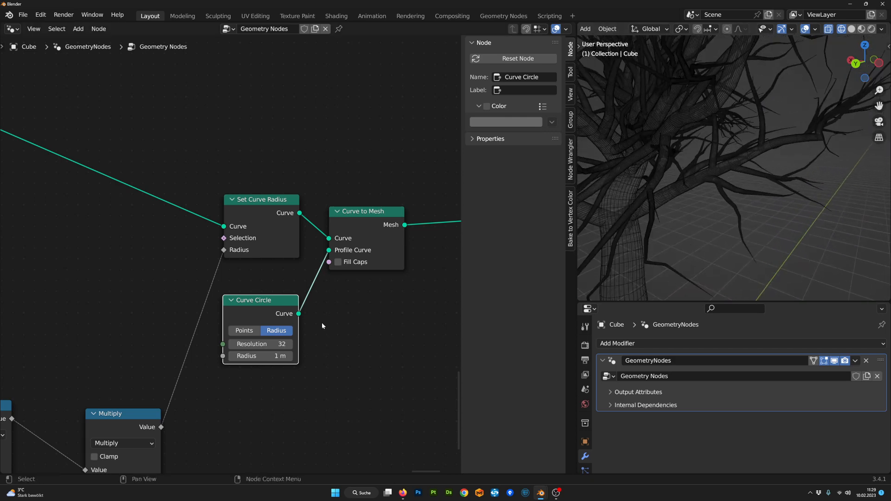
scroll(322, 326, down, 6)
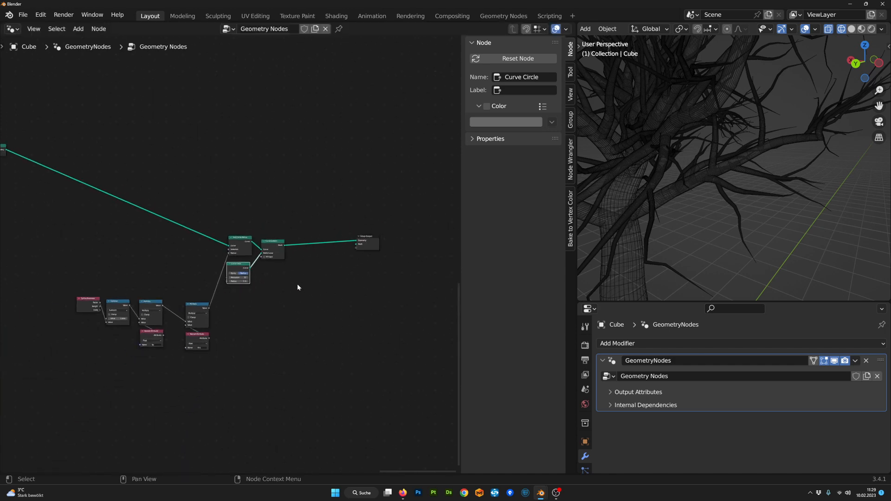
scroll(297, 287, down, 2)
scroll(642, 236, down, 6)
scroll(642, 236, up, 3)
middle_drag(294, 305, 361, 274)
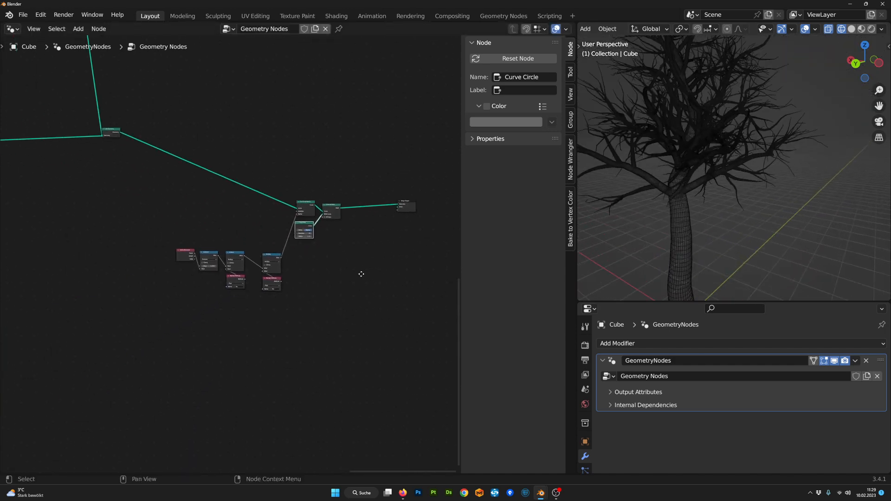
scroll(350, 279, up, 2)
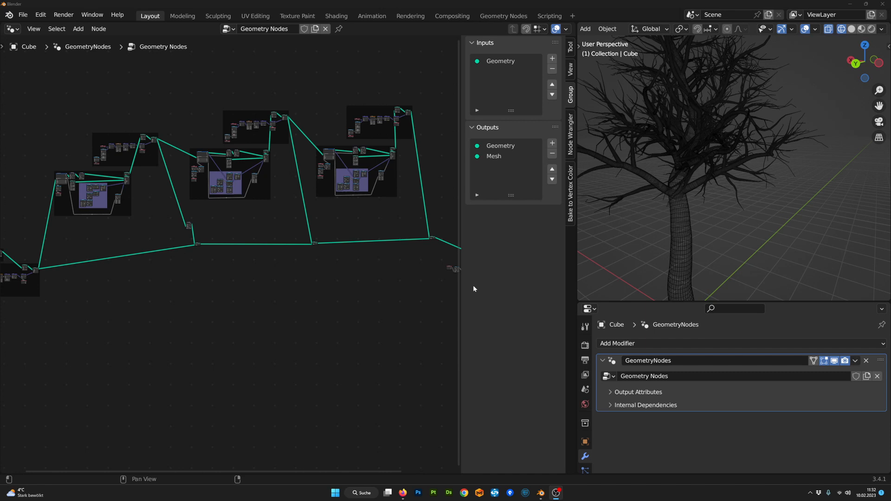
scroll(727, 223, up, 2)
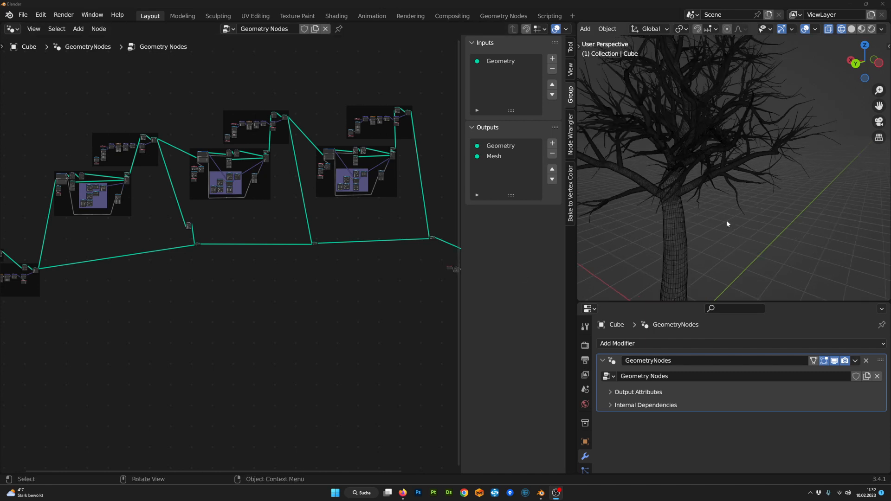
- Select the trunk's starting node groups and move them slightly lower and away from the first branch level
scroll(417, 320, down, 1)
middle_drag(369, 340, 403, 331)
middle_drag(286, 311, 297, 302)
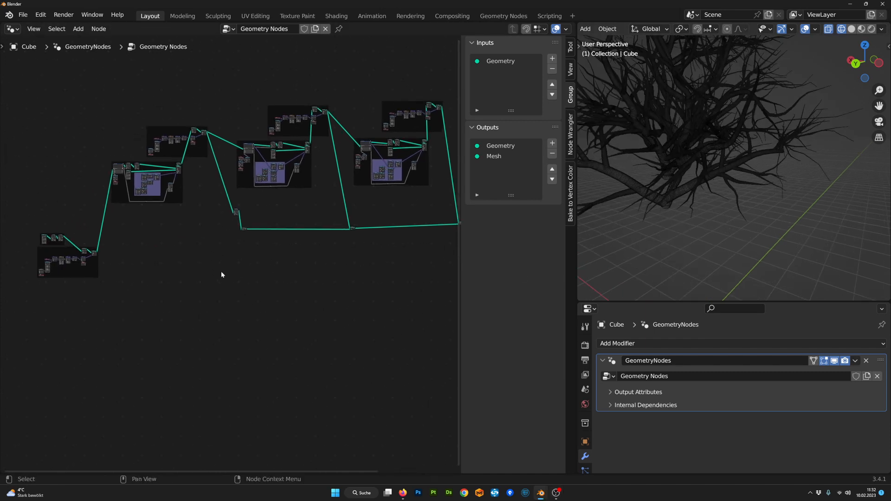
scroll(220, 271, down, 1)
click(57, 245)
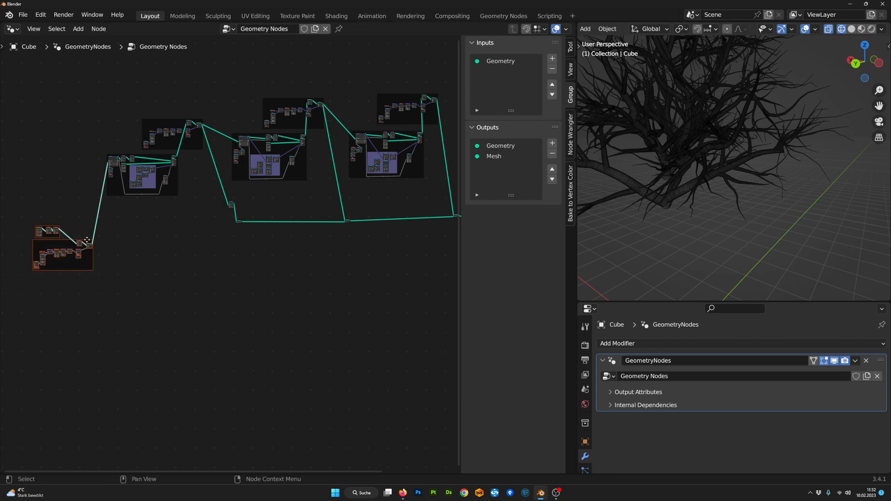
drag(87, 240, 73, 260)
- Group the final radius math, Set Curve Radius, Curve Circle and Curve to Mesh nodes in a frame
scroll(390, 278, down, 3)
middle_drag(419, 276, 216, 268)
scroll(245, 264, up, 6)
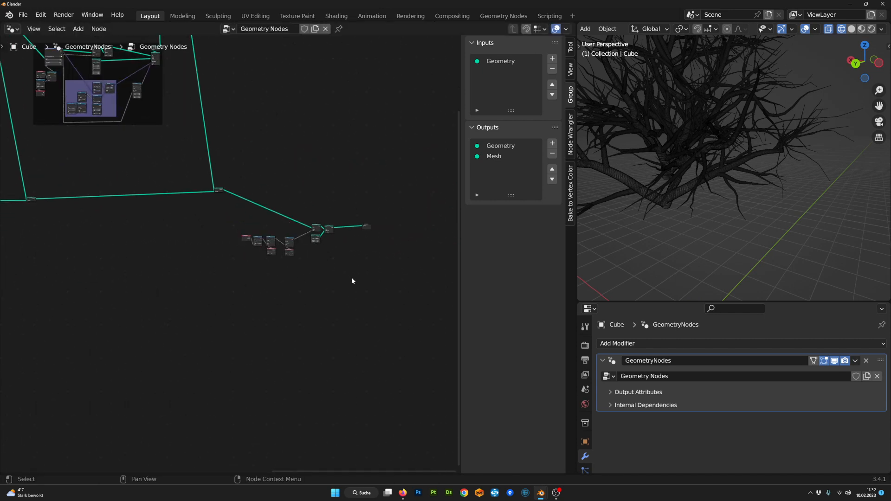
scroll(248, 224, up, 4)
key(shift+p)
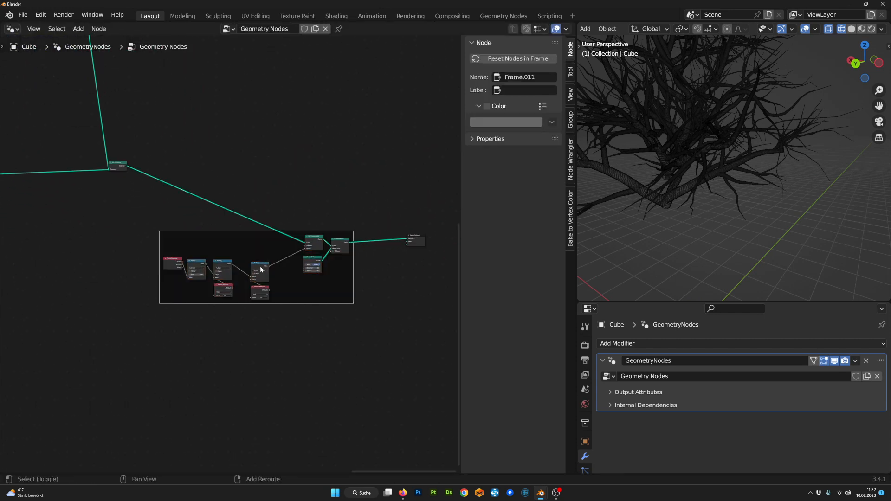
scroll(260, 269, up, 2)
- Move the Spline Parameter, Subtract, Multiply and Named Attribute nodes in the new frame slightly closer to Set Curve Radius
drag(384, 354, 148, 200)
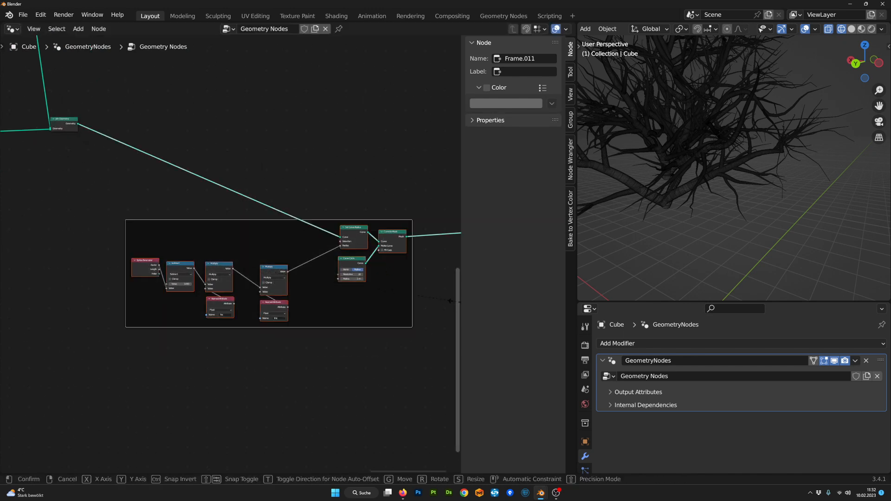
click(377, 293)
click(181, 269)
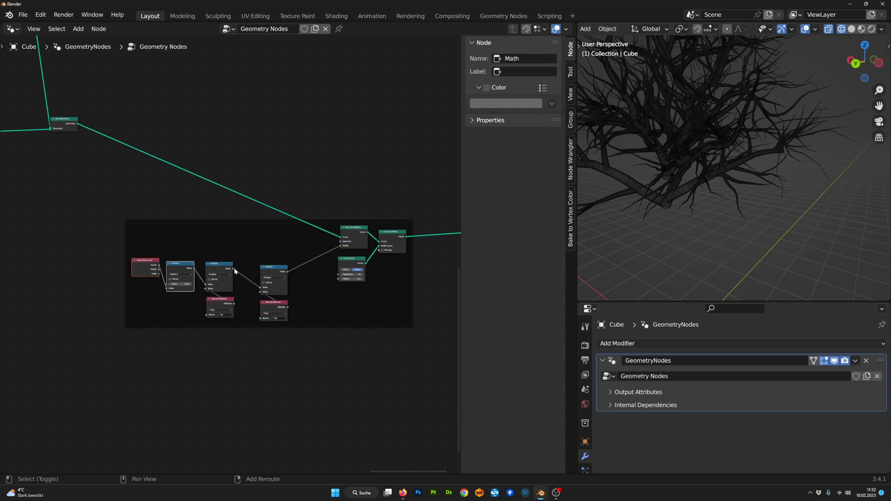
shift+click(272, 269)
key(g)
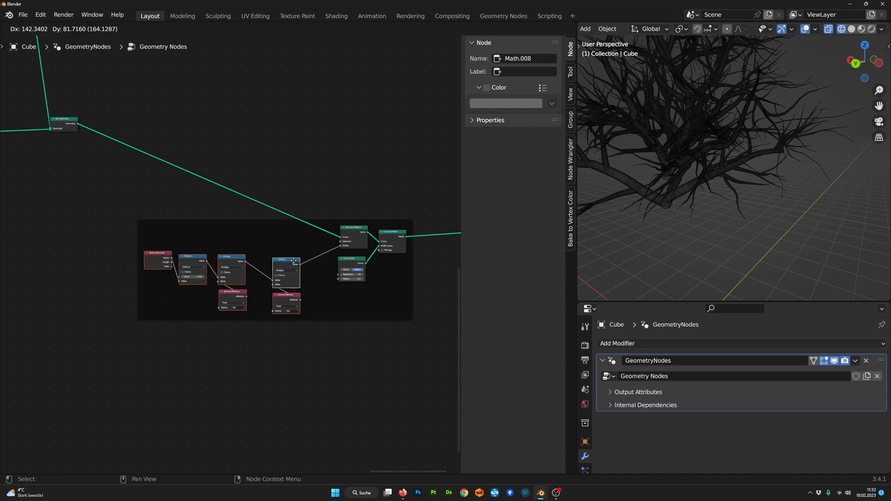
click(280, 259)
- Duplicate the framed mesh conversion nodes and place the copy below the original frame
scroll(320, 316, down, 2)
drag(360, 324, 158, 223)
key(shift+d)
middle_drag(265, 269, 256, 347)
click(235, 336)
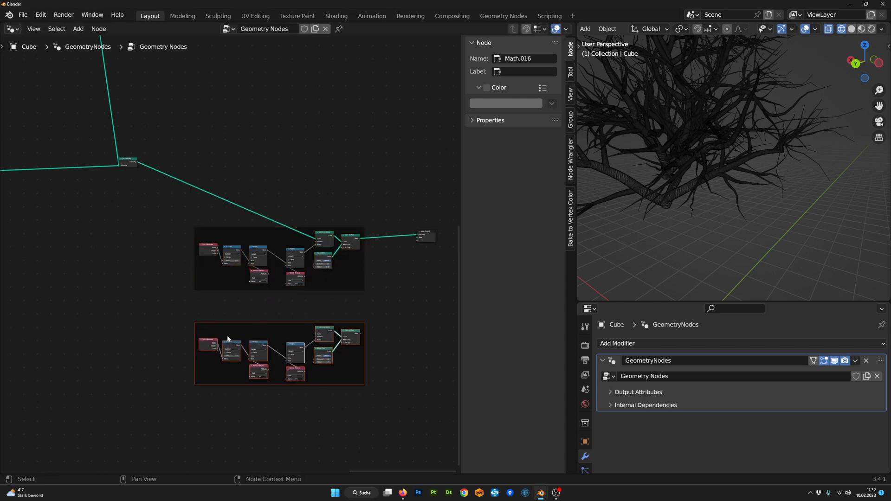
- Link the trunk's curve output directly to the Set Curve Radius node in the duplicated frame
scroll(214, 345, down, 7)
middle_drag(150, 399, 337, 316)
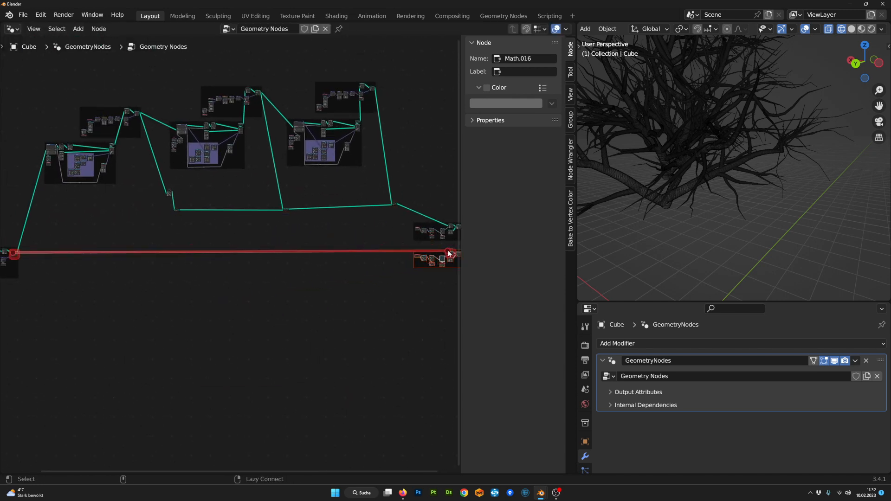
middle_drag(451, 256, 221, 302)
scroll(251, 308, up, 5)
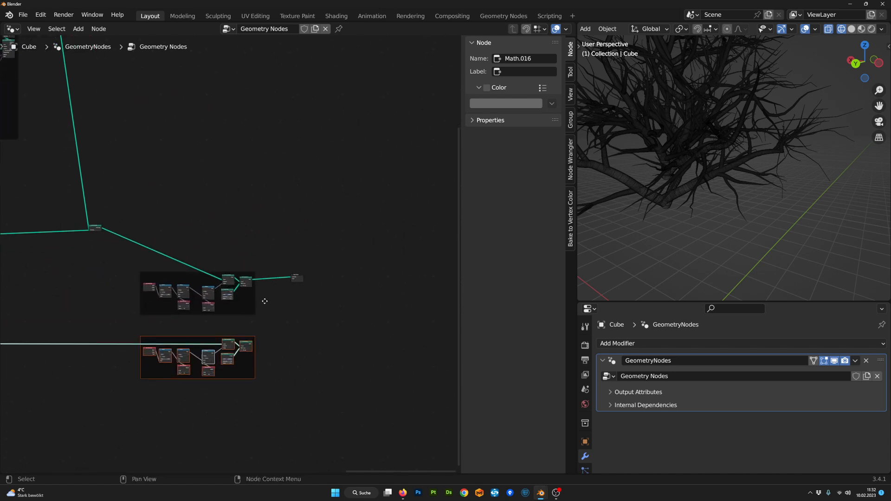
- Duplicate a Join Geometry node before Group Output and merge the meshes from both frames in it
click(94, 218)
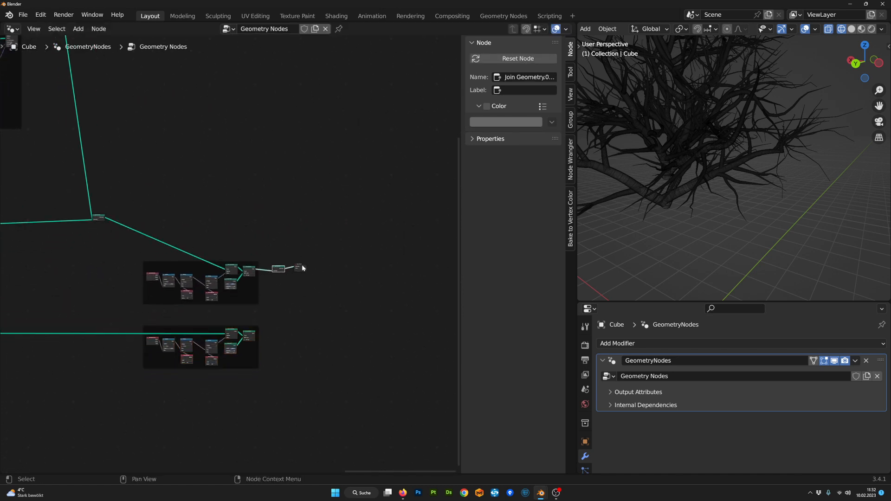
drag(302, 267, 314, 269)
drag(343, 291, 280, 269)
scroll(309, 343, up, 4)
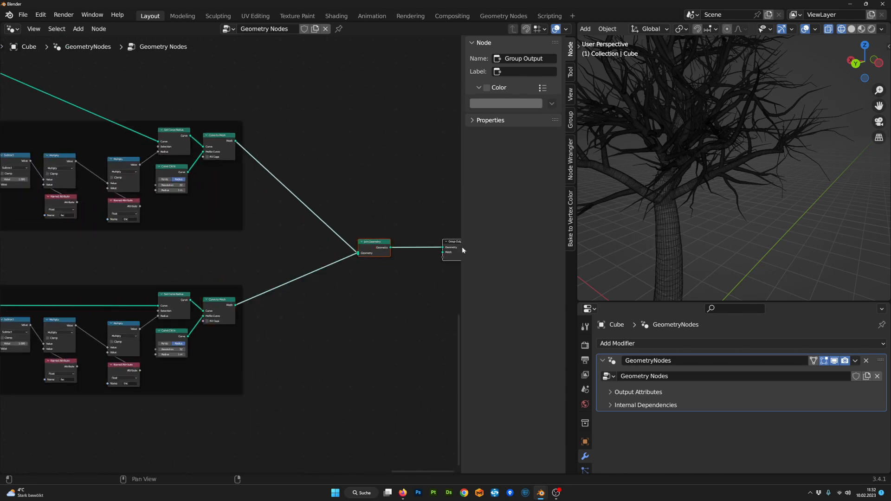
- Set the Curve Circle resolution in the upper, branch mesh frame to 12
scroll(455, 251, down, 4)
middle_drag(340, 312, 487, 269)
scroll(376, 279, up, 8)
middle_drag(376, 280, 293, 322)
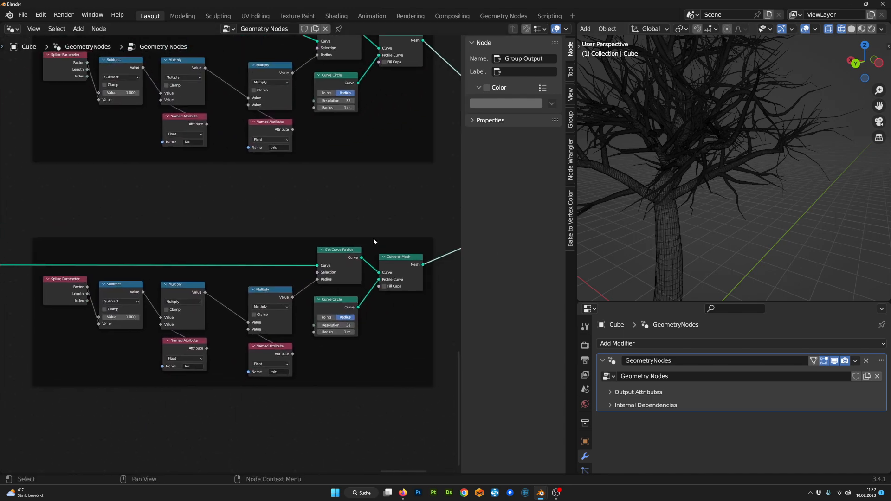
middle_drag(374, 241, 317, 243)
scroll(317, 243, down, 3)
middle_drag(303, 211, 292, 260)
scroll(291, 260, up, 6)
middle_drag(280, 224, 248, 296)
scroll(338, 250, up, 1)
scroll(258, 275, up, 6)
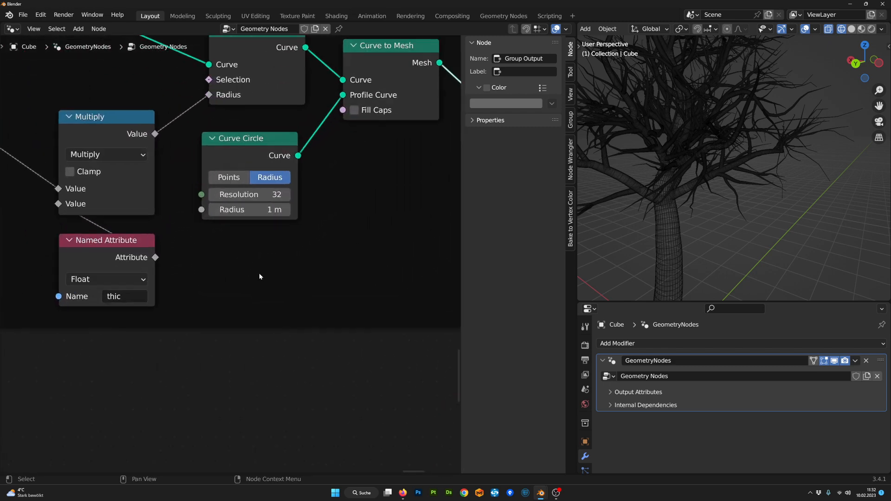
scroll(258, 275, up, 1)
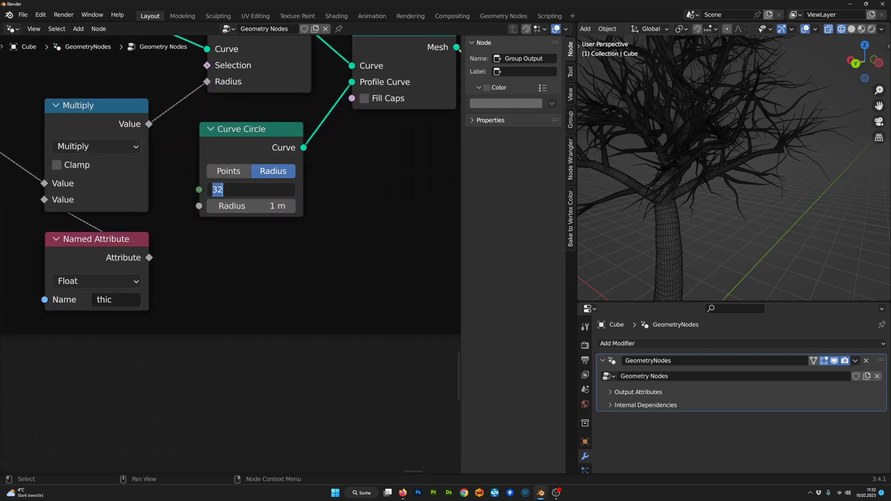
key(Return)
middle_drag(608, 175, 697, 150)
scroll(273, 350, down, 8)
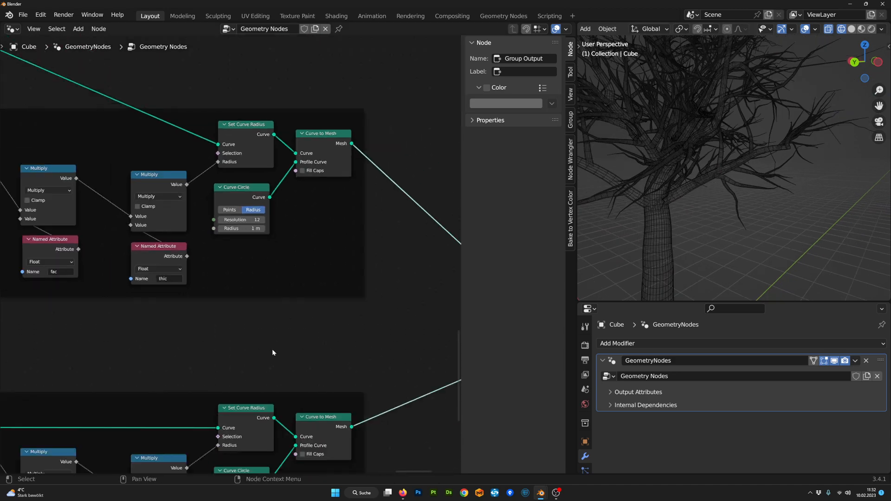
- Preview the trunk's Curve to Mesh output alone, restore the joined output and inspect the trunk's wireframe
ctrl+shift+click(277, 283)
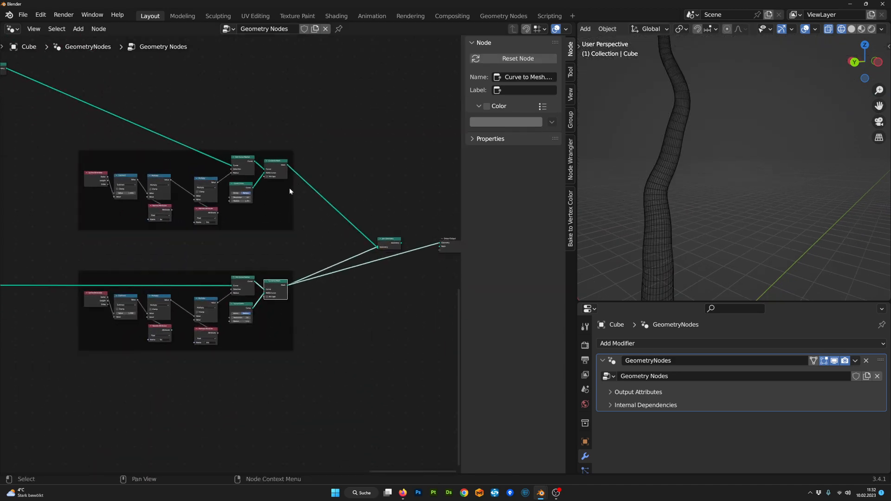
ctrl+shift+click(395, 244)
middle_drag(668, 213, 705, 282)
scroll(649, 210, down, 6)
scroll(695, 257, up, 4)
scroll(684, 242, up, 4)
scroll(351, 294, up, 3)
- Shift the trunk's mesh conversion frame slightly away from the Join Geometry node
drag(282, 277, 265, 295)
scroll(268, 298, down, 5)
middle_drag(353, 273, 436, 287)
scroll(259, 300, down, 6)
scroll(266, 274, up, 6)
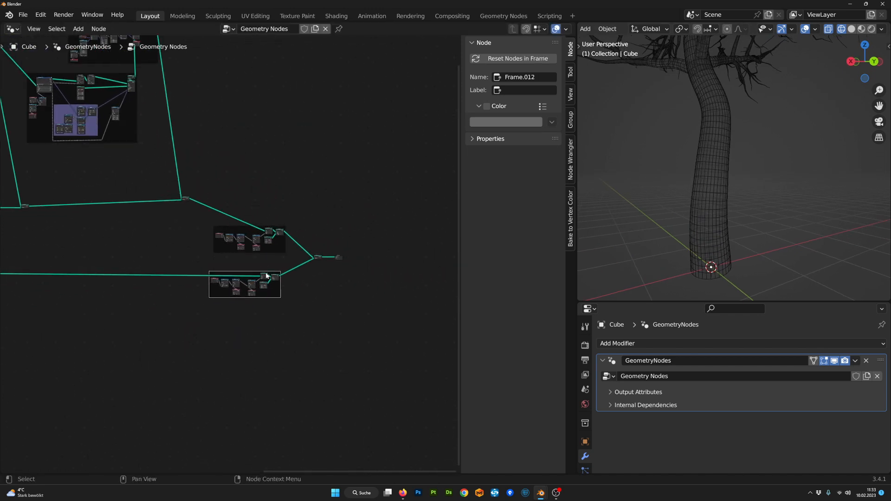
middle_drag(237, 282, 321, 282)
scroll(370, 282, up, 1)
scroll(376, 287, up, 1)
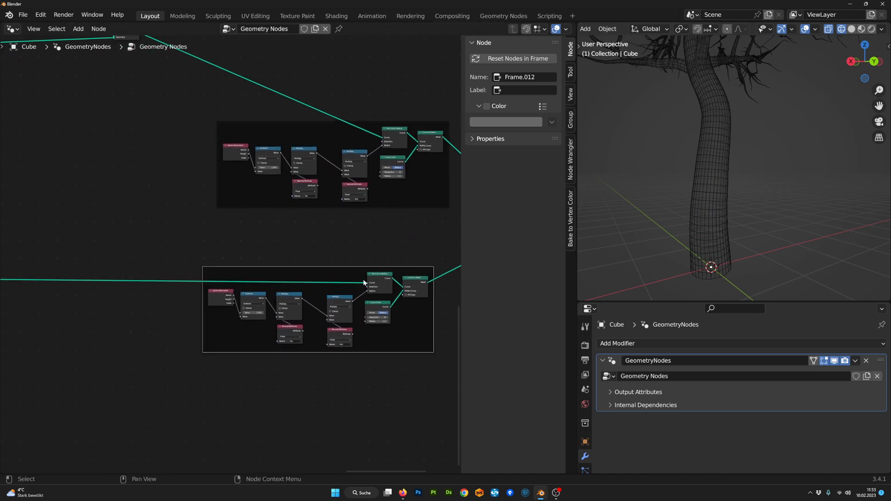
- Preview the trunk's Curve to Mesh and Set Curve Radius outputs, and restore the Join Geometry output
scroll(295, 305, down, 1)
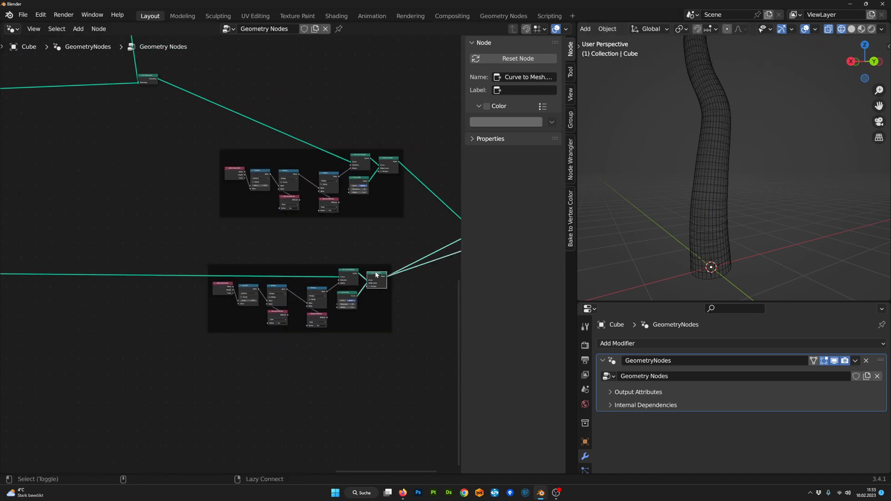
ctrl+shift+click(355, 272)
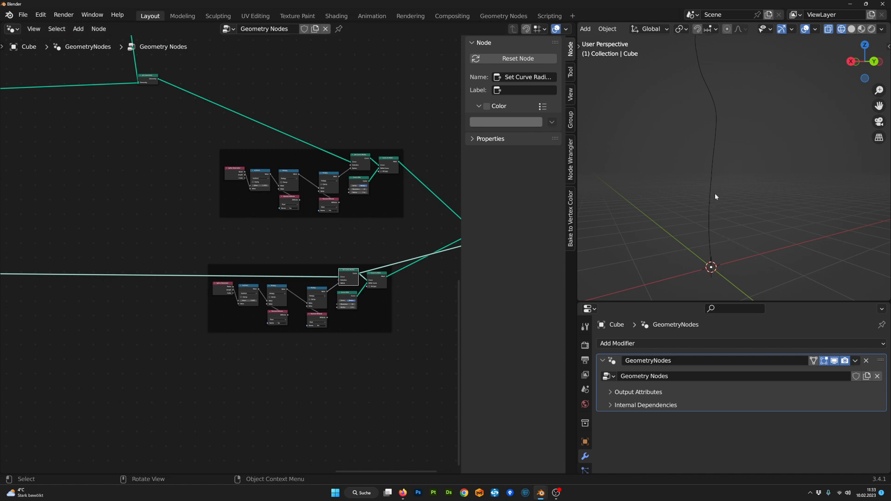
middle_drag(429, 277, 210, 298)
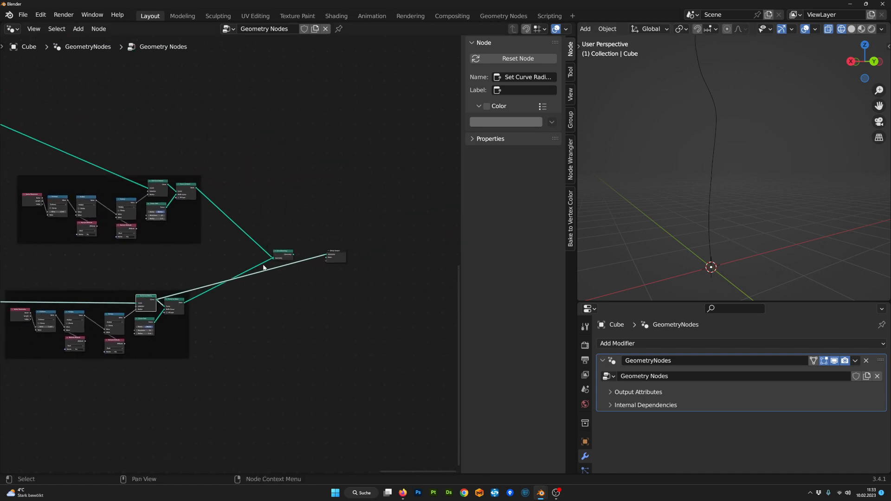
ctrl+shift+click(278, 256)
- Move Join Geometry and Group Output farther from the frames and route the trunk's Curve to Mesh to the output
scroll(242, 299, up, 2)
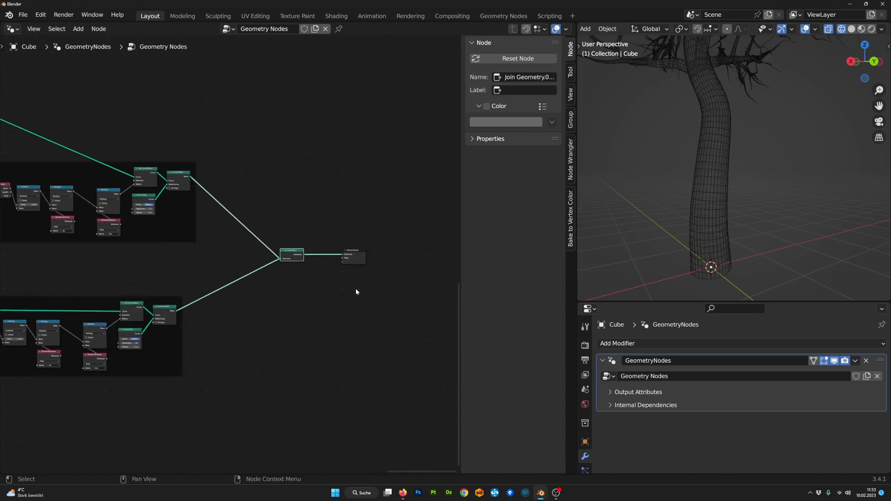
drag(361, 287, 287, 244)
middle_drag(640, 269, 705, 277)
ctrl+shift+click(171, 323)
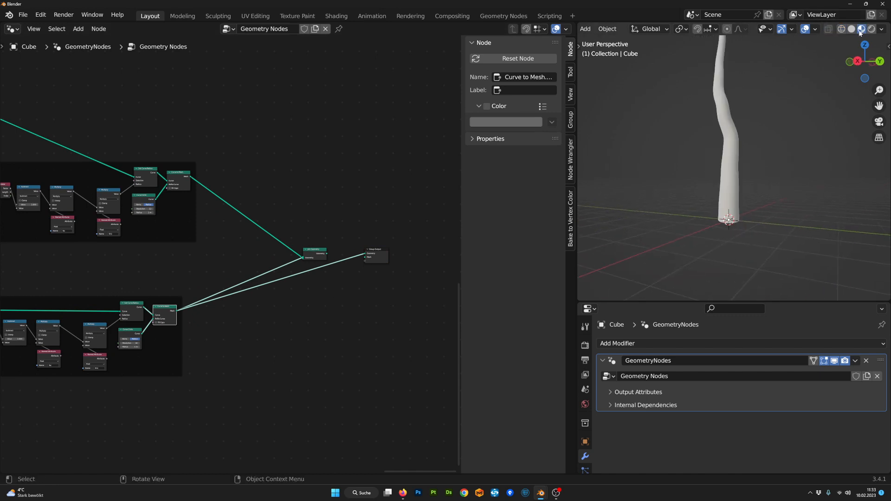
- Switch the viewport to solid shading with MatCap lighting and choose the multicoloured normal-style matcap
scroll(238, 380, up, 2)
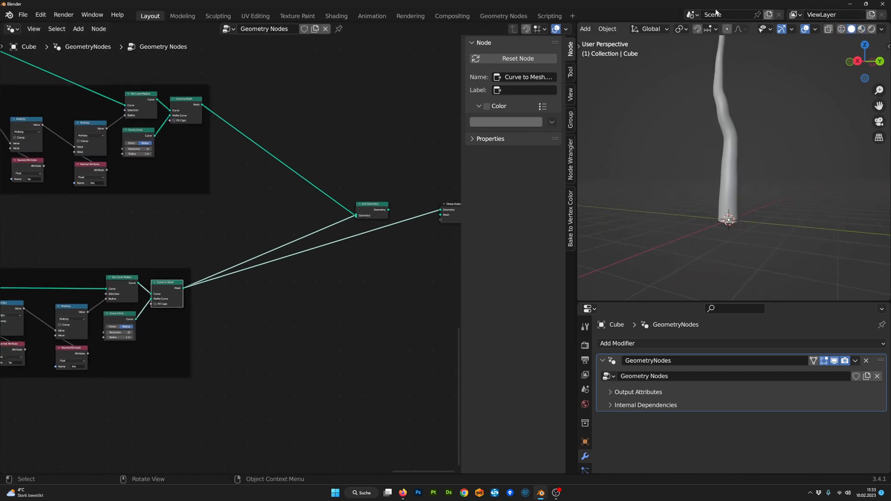
click(880, 29)
click(811, 79)
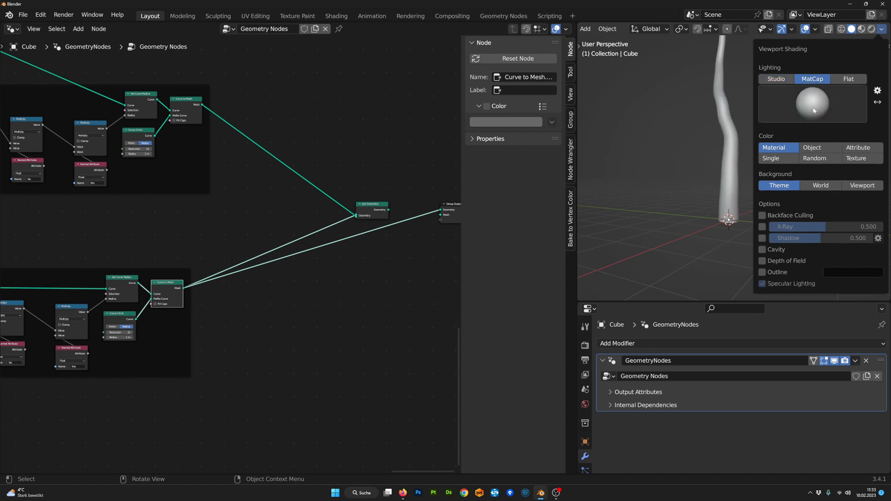
click(811, 103)
click(818, 142)
- Compare the joined tree with the trunk mesh alone by previewing Join Geometry and the trunk's Curve to Mesh
middle_drag(362, 291, 390, 289)
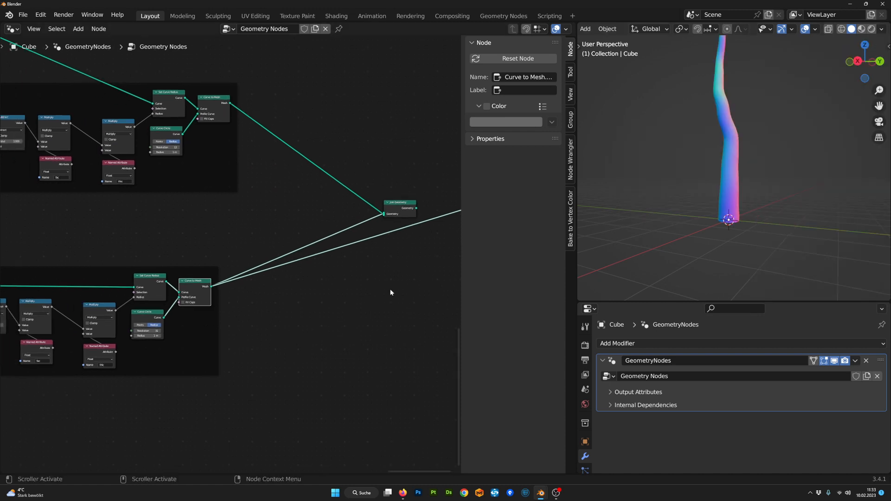
scroll(366, 260, up, 4)
middle_drag(457, 192, 343, 198)
alt+shift+click(343, 196)
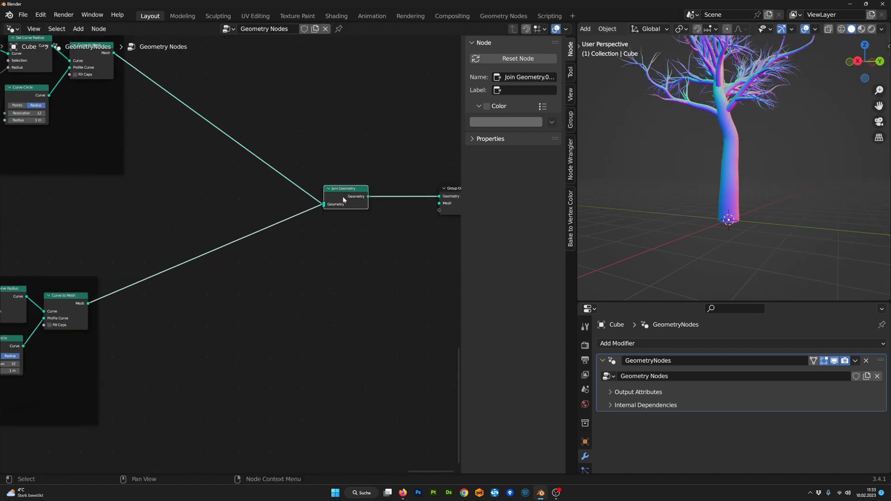
scroll(247, 243, down, 8)
middle_drag(227, 291, 364, 251)
scroll(362, 251, up, 4)
alt+shift+click(273, 225)
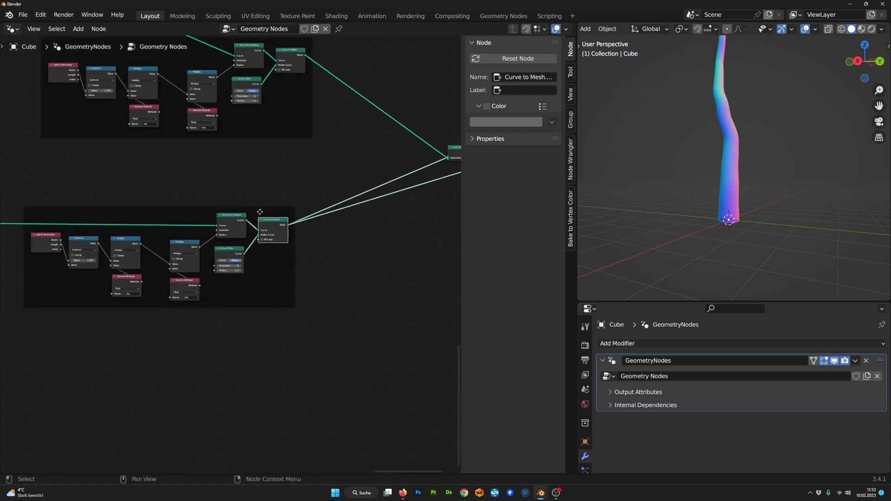
- Move the trunk's mesh frame farther back and lower the Group Output node to make room between them
drag(260, 212, 144, 239)
scroll(288, 257, down, 2)
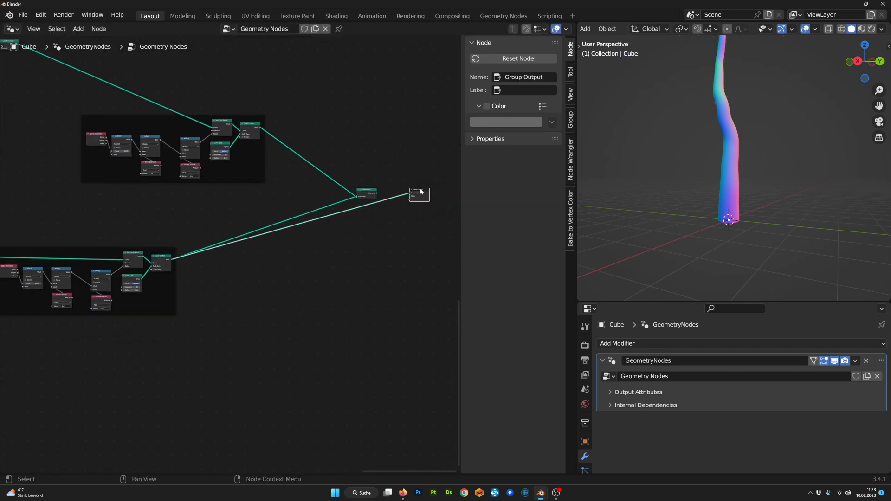
drag(420, 192, 451, 280)
- Add a Set Position node between the trunk's Curve to Mesh and Group Output
scroll(227, 251, up, 4)
key(Tab)
text(set)
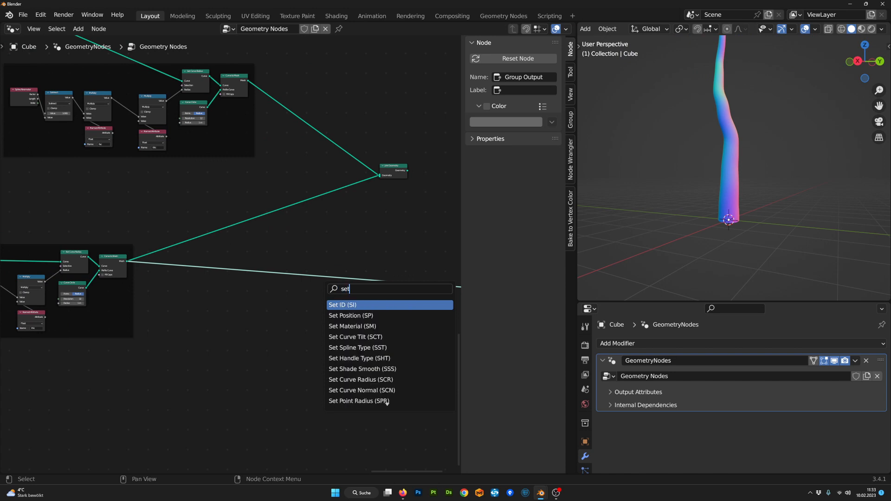
key(Down)
key(Return)
click(346, 285)
drag(346, 285, 366, 284)
- Add a Normal node and connect it to the Offset input of the trunk's Set Position
scroll(380, 329, up, 6)
middle_drag(381, 333, 221, 289)
key(shift+a)
text(norm)
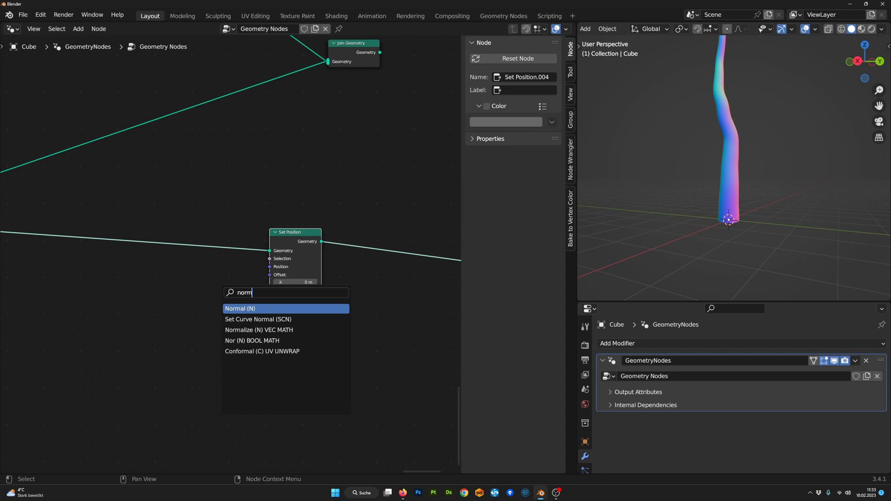
key(Return)
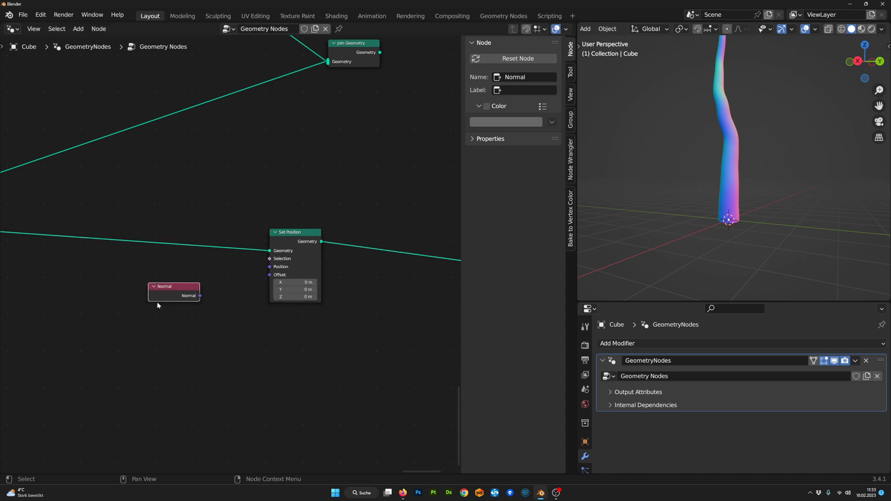
click(157, 301)
drag(199, 296, 271, 275)
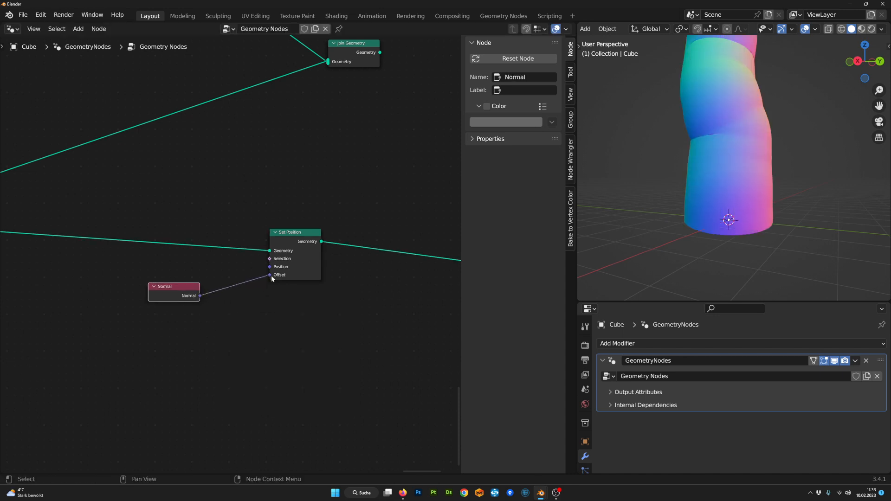
- Add a Scale vector math node between Normal and the Offset of the trunk's Set Position, moving Normal aside for it
middle_drag(235, 301, 285, 298)
drag(232, 288, 135, 312)
middle_drag(224, 312, 226, 310)
key(shift+a)
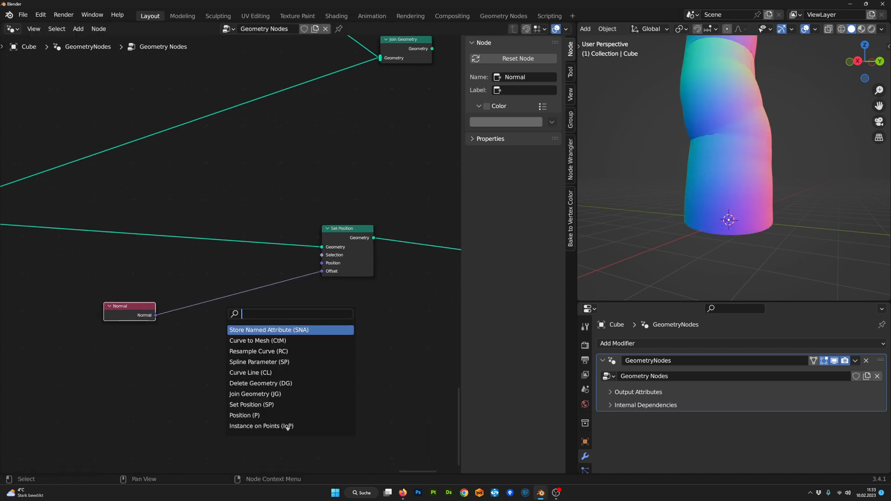
text(sca)
key(Return)
click(241, 320)
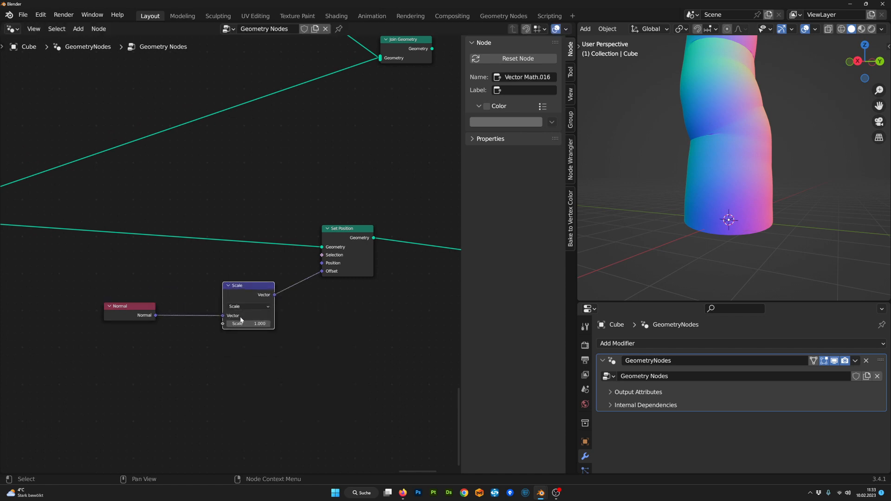
mouse_move(249, 324)
mouse_down()
mouse_move(267, 324)
mouse_move(200, 323)
mouse_move(233, 324)
mouse_up()
- Preview the trunk's bare curve from the Set Curve Radius node inside the trunk's mesh frame
scroll(252, 290, down, 12)
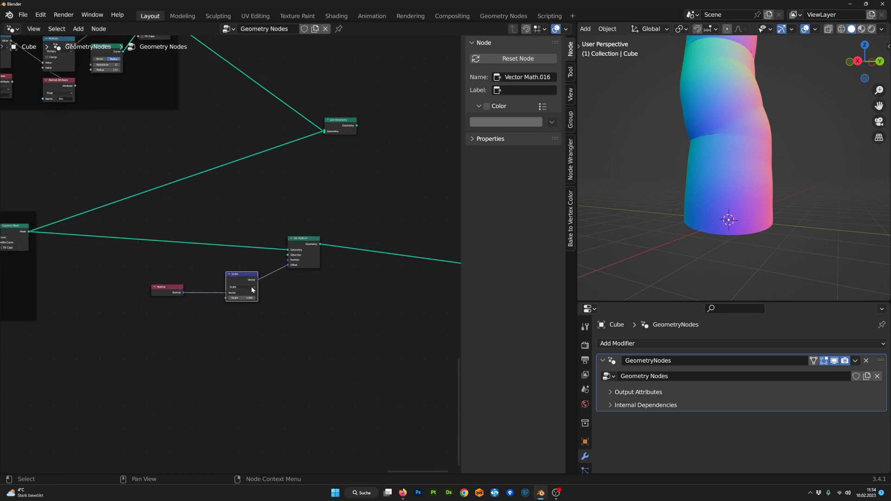
middle_drag(265, 288, 427, 310)
scroll(375, 279, up, 7)
middle_drag(375, 280, 303, 271)
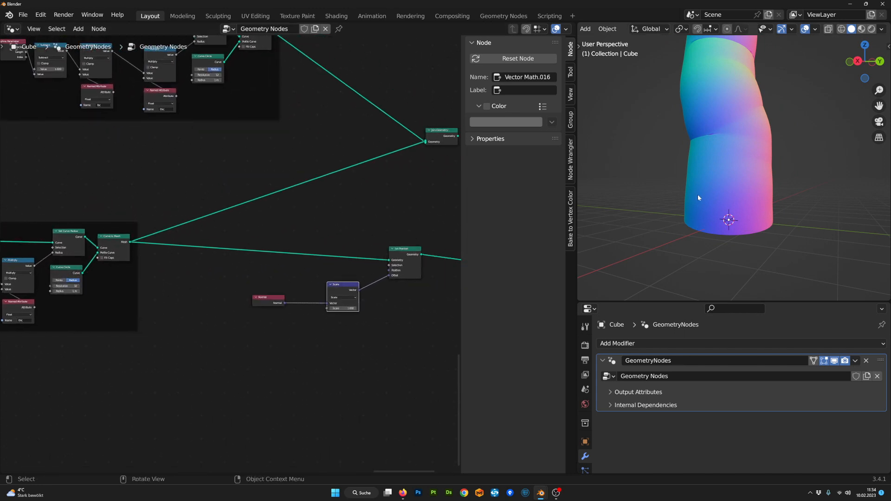
middle_drag(98, 314, 234, 300)
scroll(225, 239, down, 1)
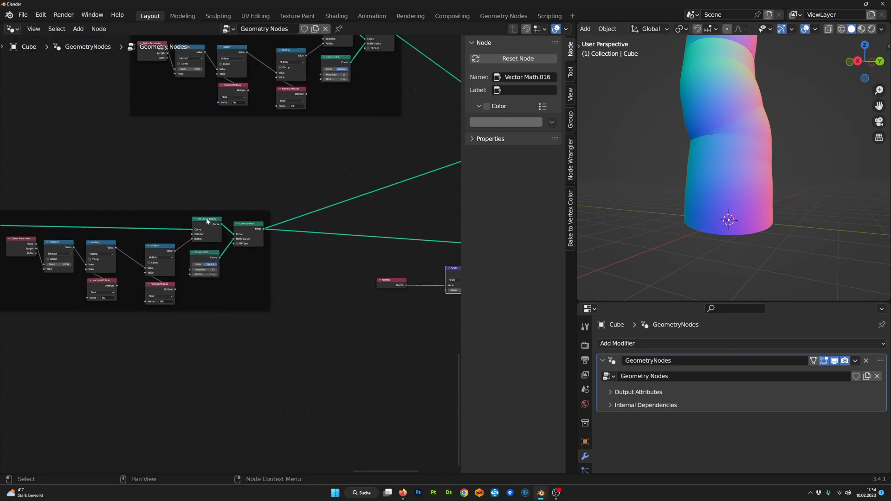
ctrl+shift+click(207, 221)
drag(201, 220, 197, 217)
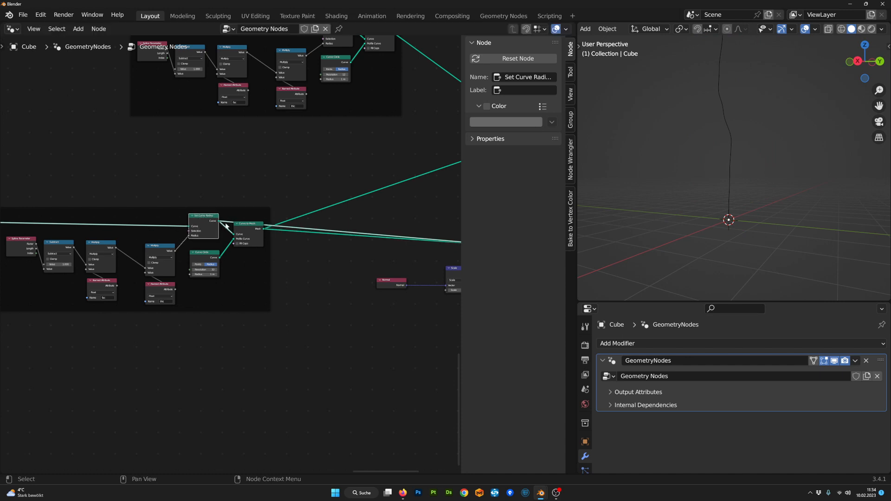
- Nudge the trunk's Set Position, move the Scale node close to Normal, and examine the base of the trunk curve
middle_drag(317, 264, 160, 274)
click(304, 280)
drag(363, 247, 366, 250)
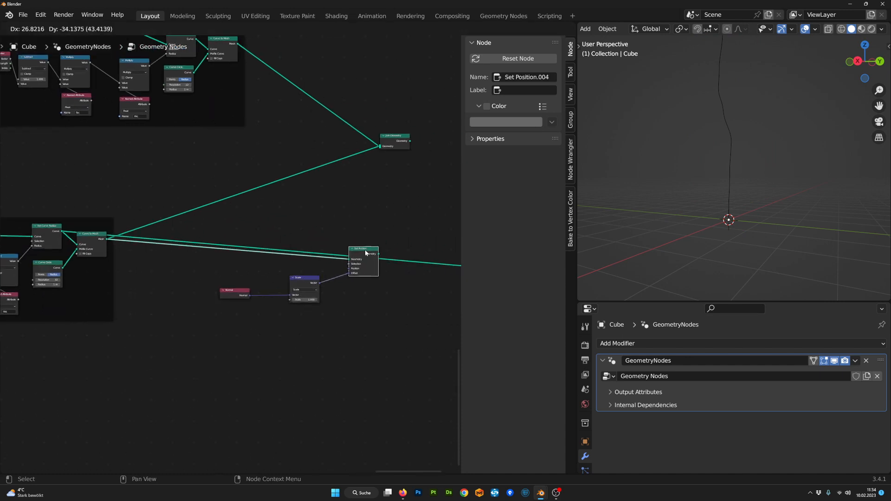
scroll(236, 255, up, 3)
scroll(106, 253, down, 3)
middle_drag(243, 253, 263, 262)
scroll(287, 299, down, 1)
drag(293, 297, 267, 305)
middle_drag(681, 212, 724, 220)
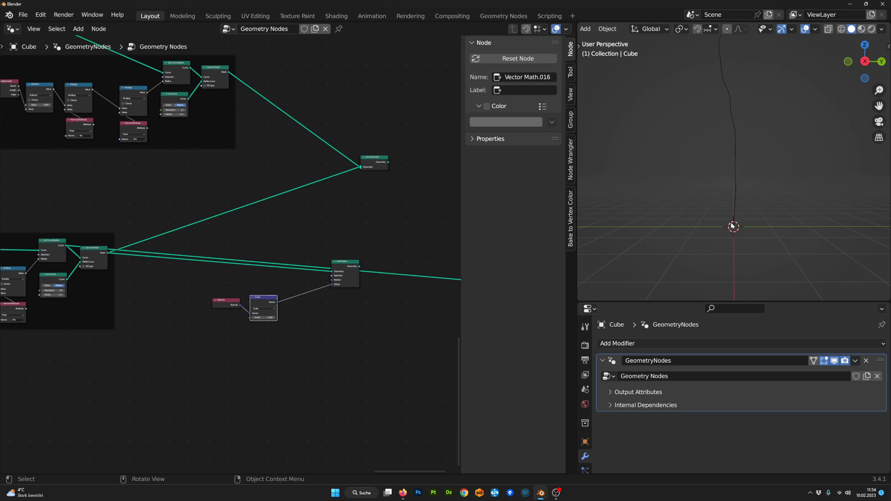
middle_drag(732, 226, 755, 226)
scroll(731, 166, up, 2)
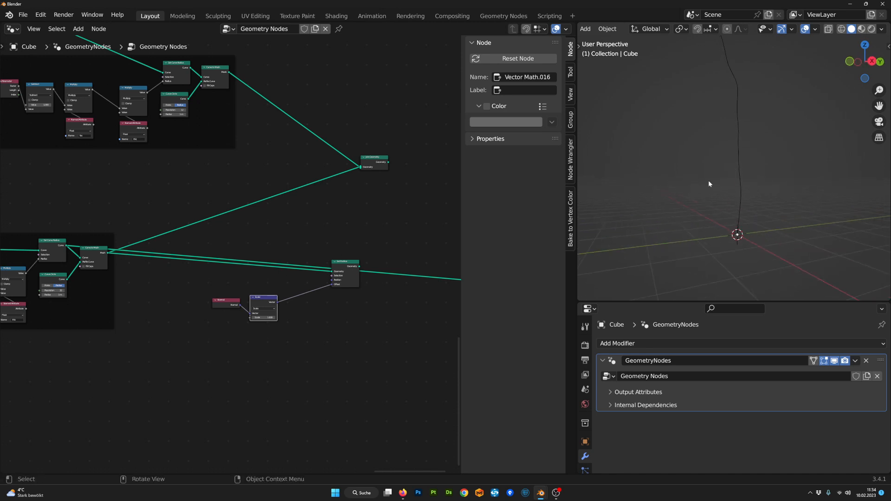
- Add a Position node below the Normal node
middle_drag(278, 365, 297, 359)
scroll(297, 358, up, 5)
key(Tab)
text(po)
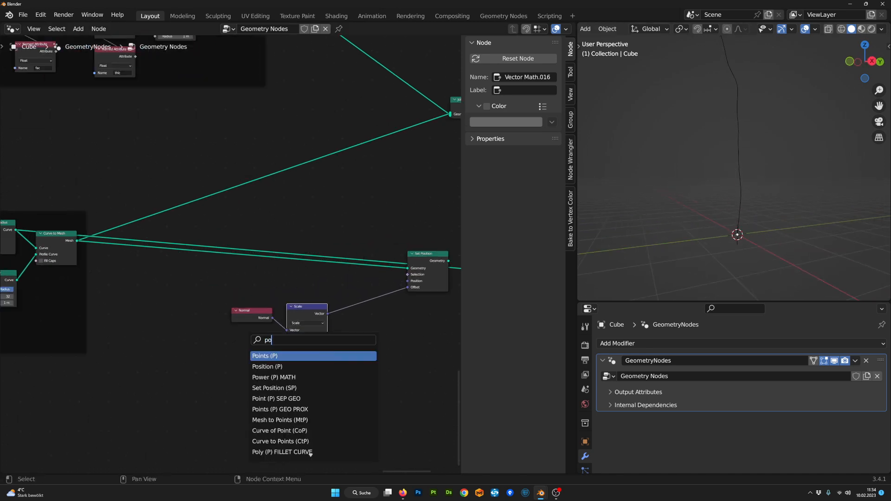
key(Down)
key(Return)
click(223, 358)
- Add a Separate XYZ node fed by Position and place the two nodes together beneath the Scale node
scroll(226, 381, up, 1)
key(Tab)
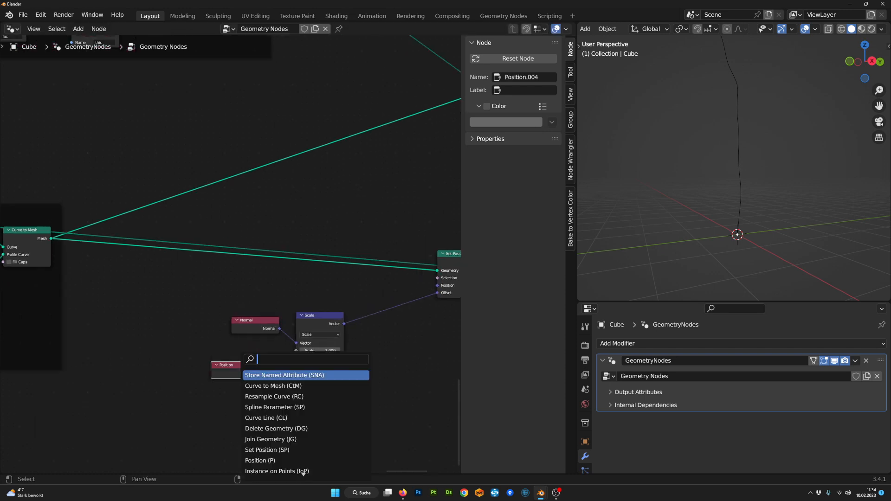
text(spe)
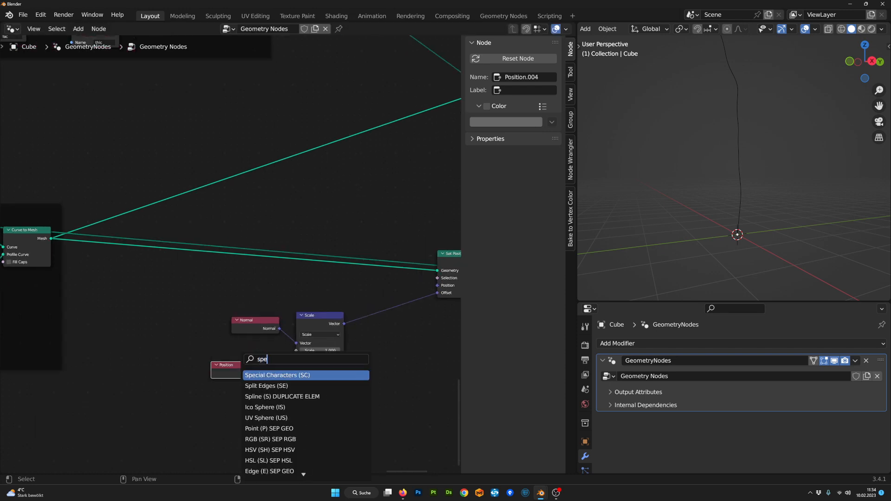
key(BackSpace)
key(BackSpace)
text(e)
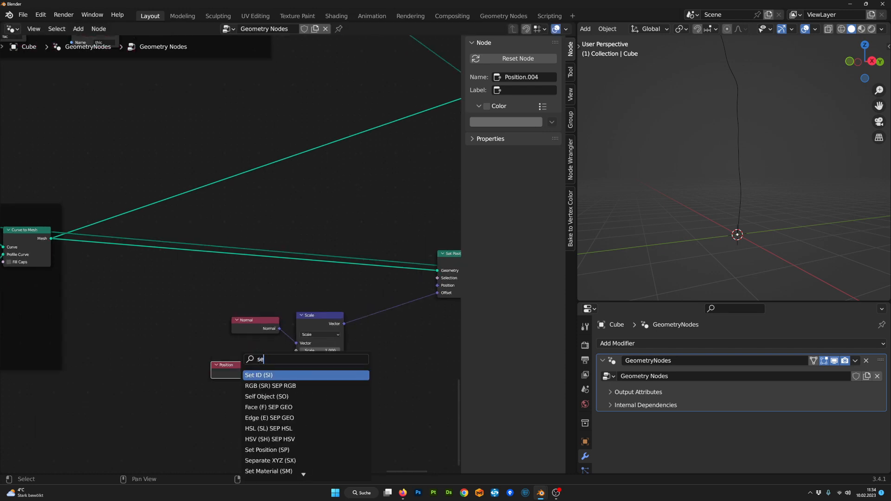
text(p)
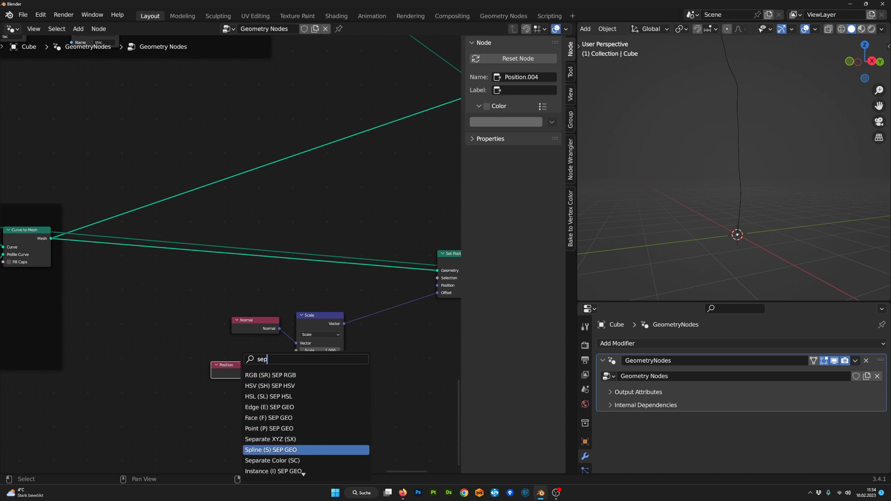
click(269, 439)
click(245, 375)
alt+right_drag(246, 375, 249, 393)
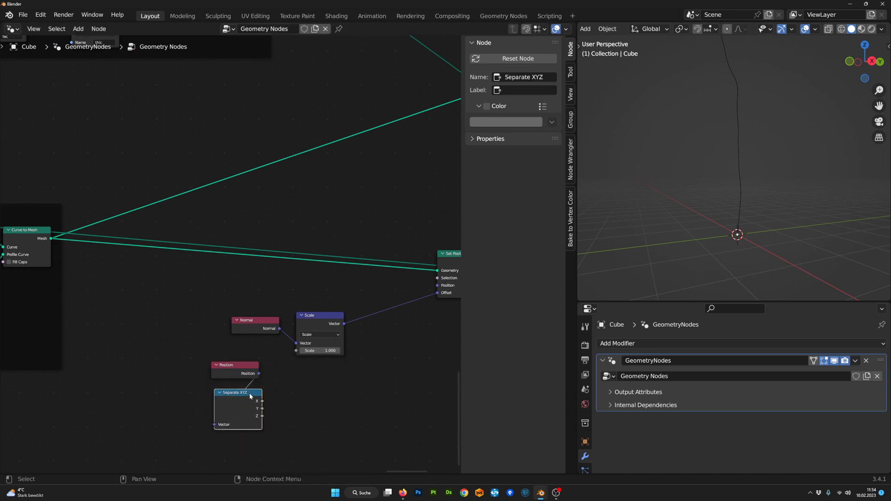
drag(251, 397, 248, 395)
drag(303, 446, 218, 363)
key(g)
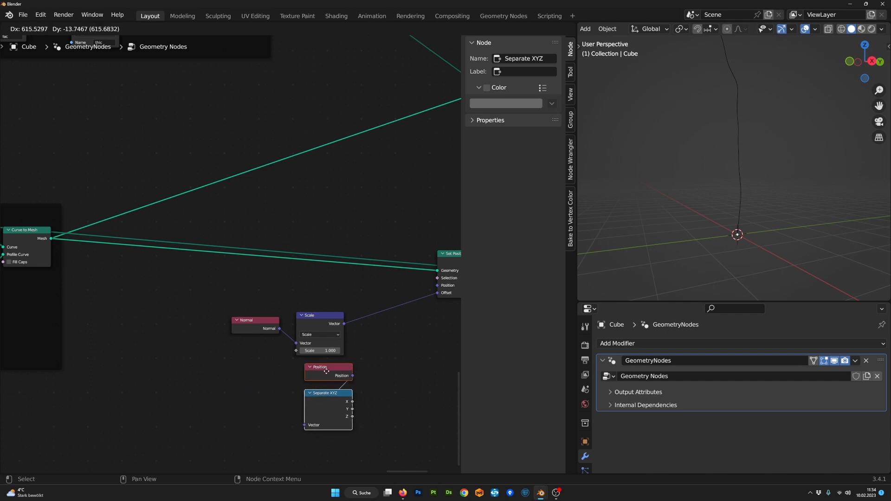
click(360, 378)
- Insert a duplicate of the Scale node before Set Position and drive its Scale with the Z output of Separate XYZ
middle_drag(357, 377, 310, 369)
scroll(294, 339, up, 1)
click(286, 319)
key(shift+d)
click(363, 301)
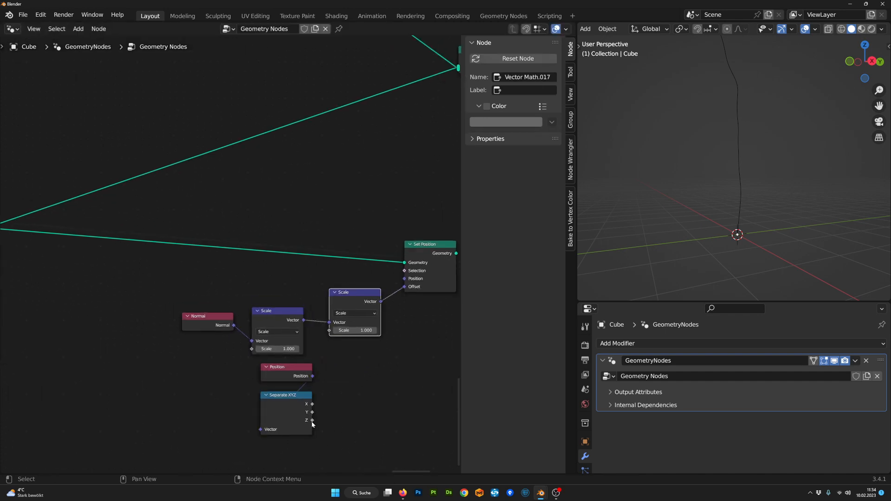
drag(312, 424, 330, 330)
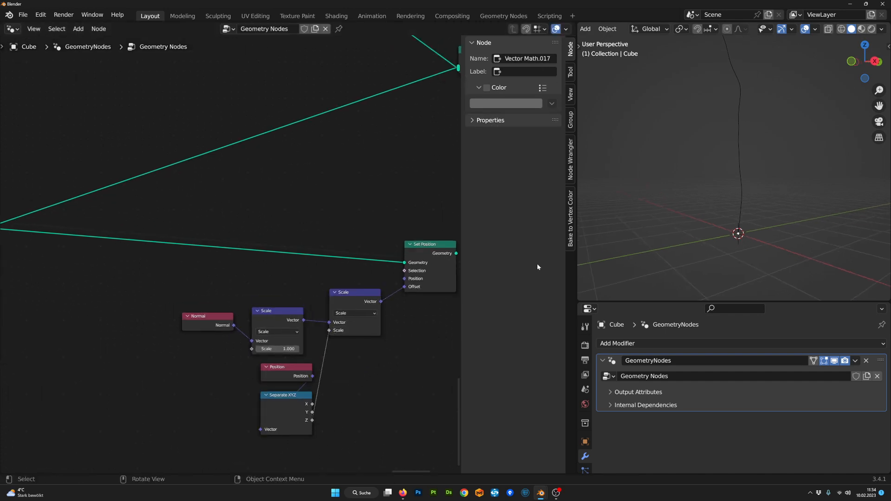
- Preview the trunk's Set Position output and examine the height-driven displacement in the viewport
scroll(303, 301, down, 2)
click(337, 255)
scroll(673, 252, down, 2)
scroll(372, 337, up, 4)
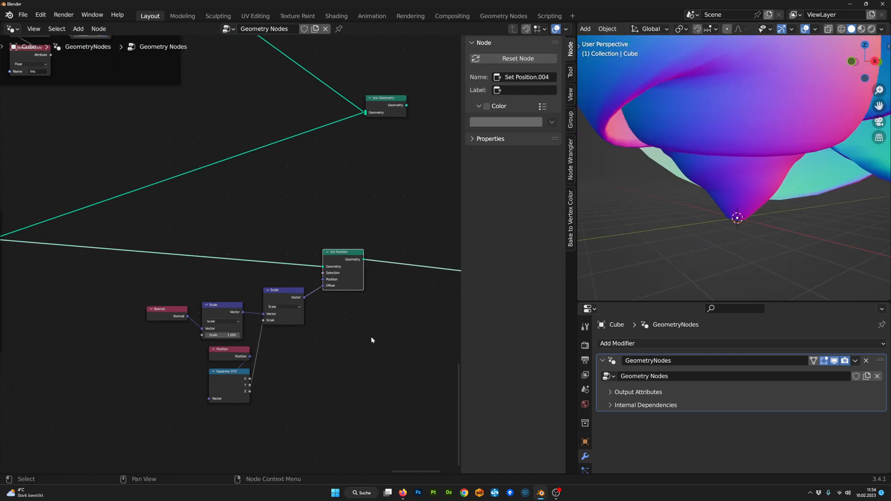
middle_drag(304, 394, 320, 340)
drag(314, 415, 156, 249)
middle_drag(806, 163, 741, 247)
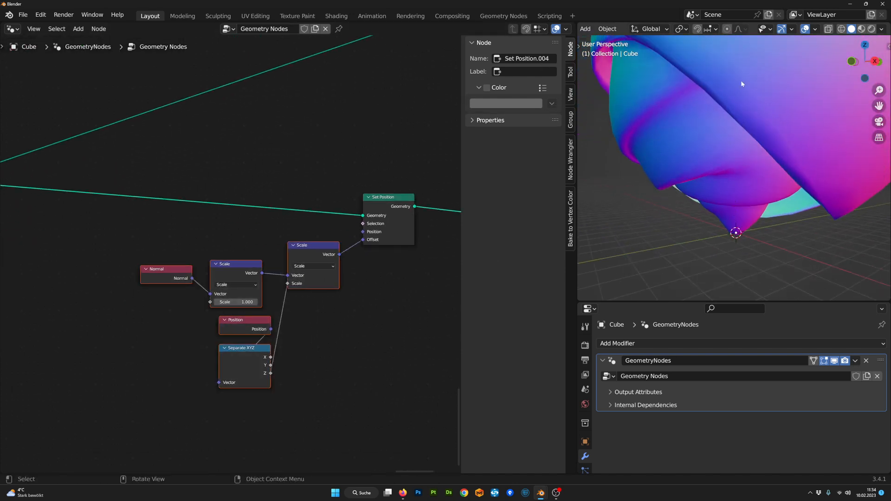
- Spread out the offset nodes, placing Position and Separate XYZ lower to leave room before the second Scale node
middle_drag(335, 354, 357, 337)
drag(336, 405, 175, 240)
drag(333, 229, 315, 231)
click(257, 390)
drag(291, 401, 227, 311)
drag(229, 314, 155, 340)
middle_drag(200, 341, 215, 321)
- Add a Map Range node between the Z output of Separate XYZ and the second Scale node
key(Tab)
text(map)
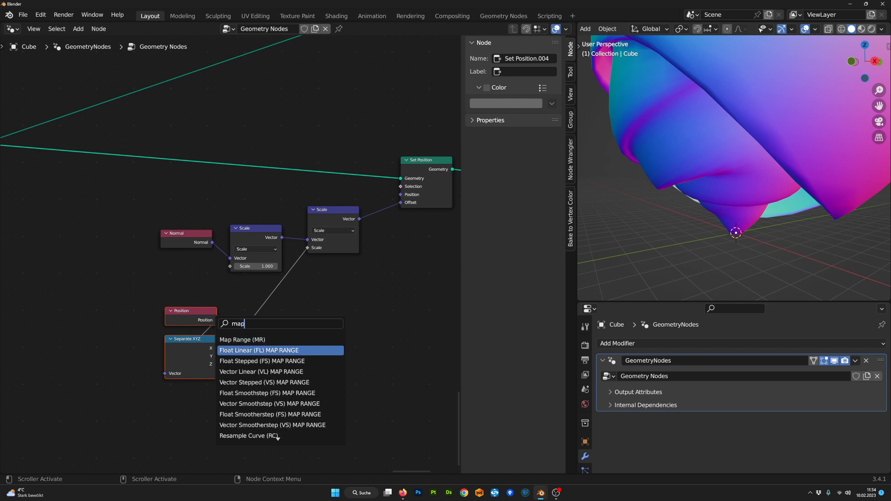
click(244, 341)
click(253, 333)
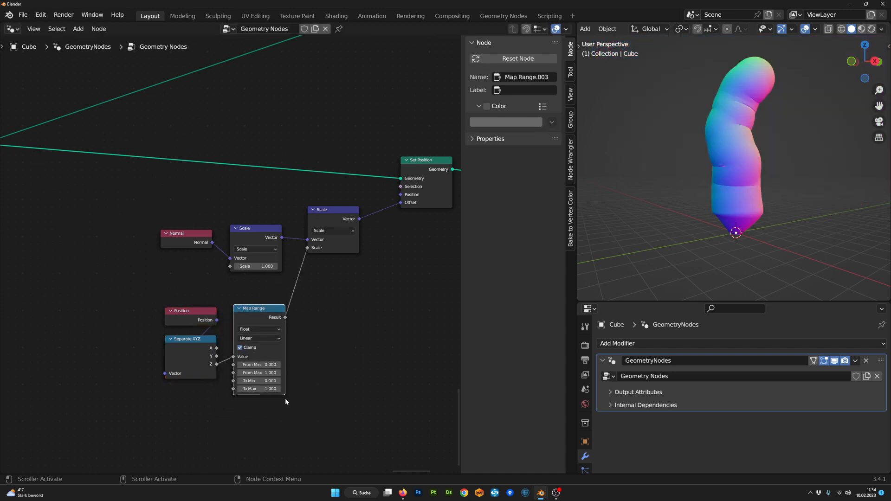
- Invert the Map Range output by setting To Min to 1 and To Max to 0
scroll(285, 398, up, 1)
scroll(237, 322, up, 3)
middle_drag(292, 332, 291, 267)
scroll(291, 267, down, 1)
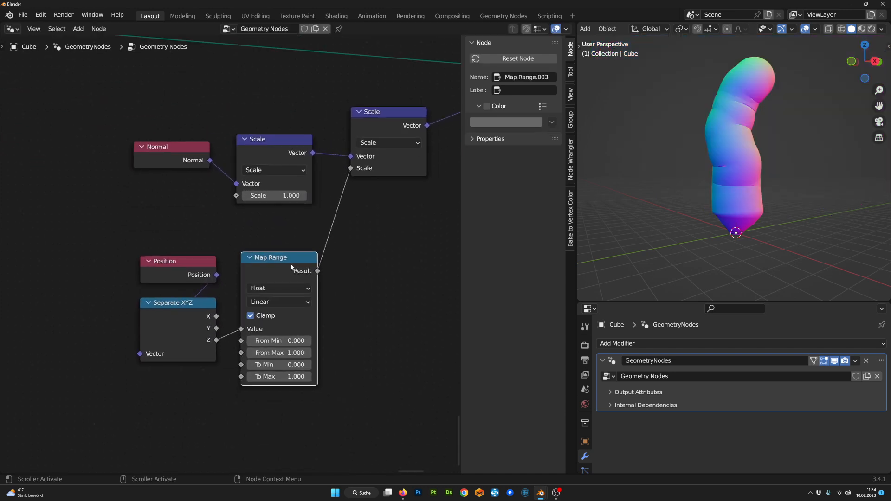
middle_drag(262, 361, 273, 327)
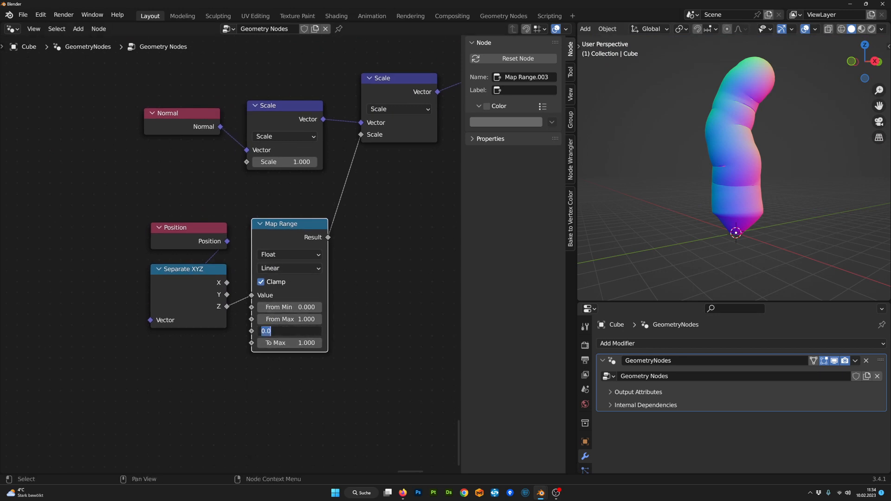
text(1)
key(Return)
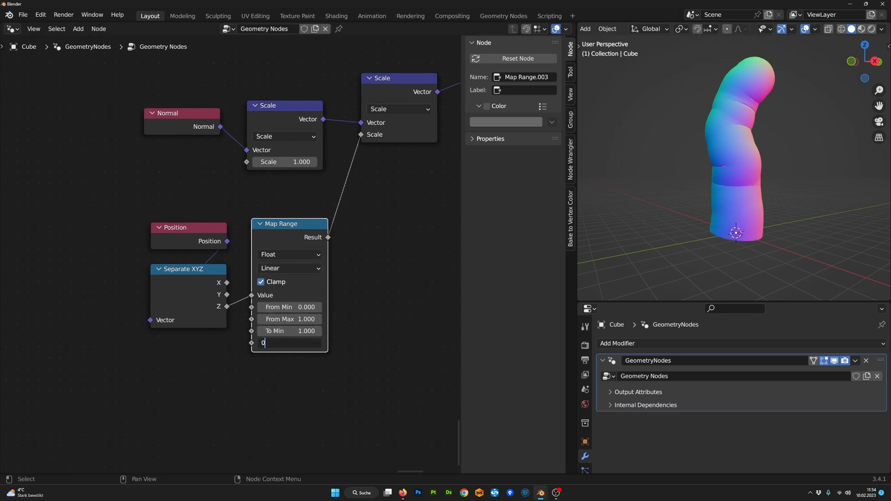
text(0)
key(Return)
- Tune the flare at the trunk's base by setting Map Range's From Max to 1.050 and To Min to 0.460
middle_drag(747, 269, 773, 264)
scroll(418, 283, up, 2)
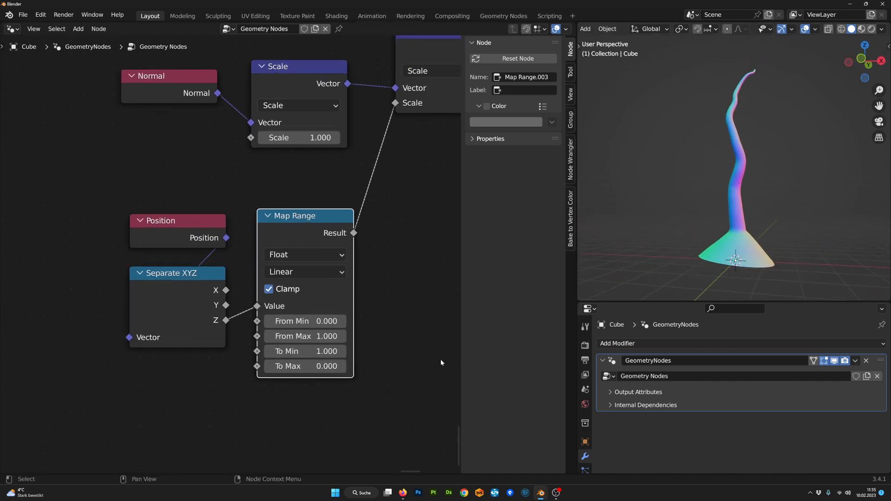
mouse_move(320, 351)
mouse_down()
mouse_move(339, 352)
mouse_move(283, 351)
mouse_move(320, 351)
mouse_move(333, 366)
mouse_move(315, 366)
mouse_up()
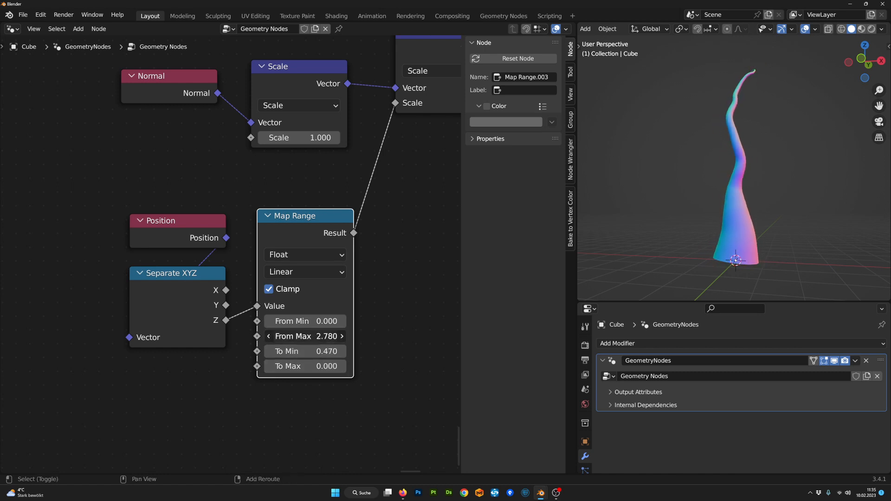
drag(326, 336, 324, 290)
middle_drag(664, 239, 630, 242)
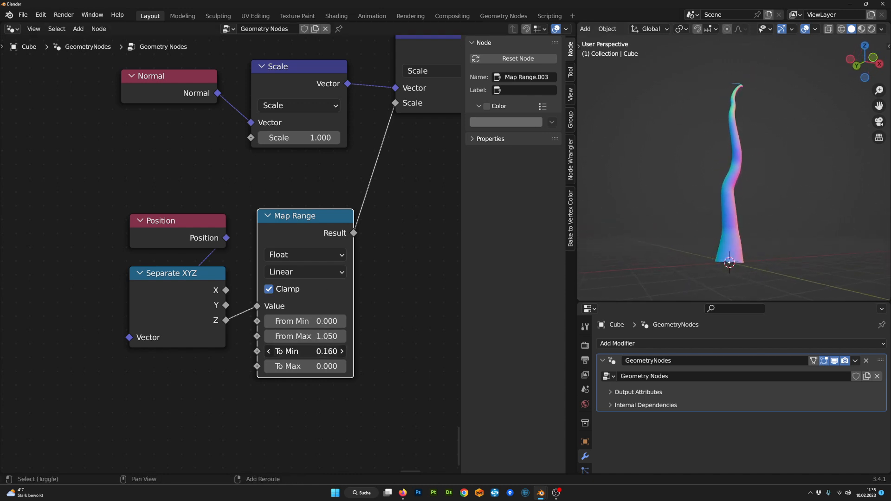
middle_drag(589, 204, 393, 228)
drag(288, 216, 290, 217)
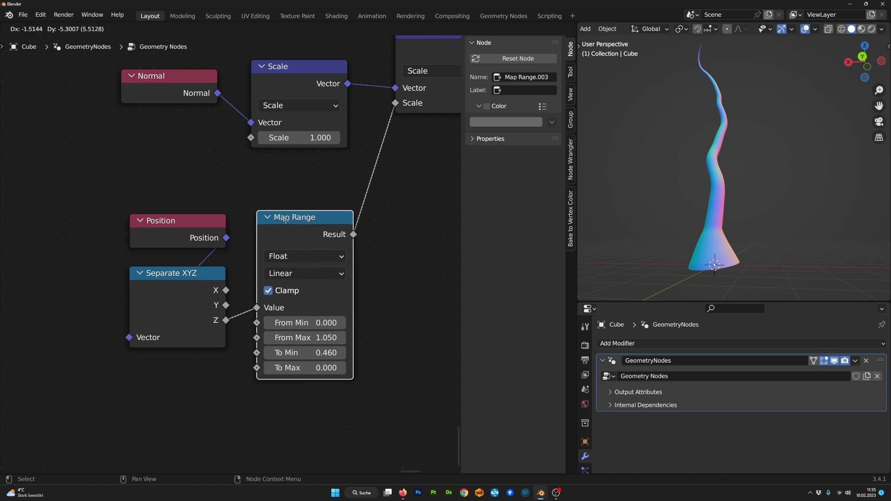
- Move the Normal node closer to the first Scale node and view the flared trunk base from another side
scroll(319, 185, down, 3)
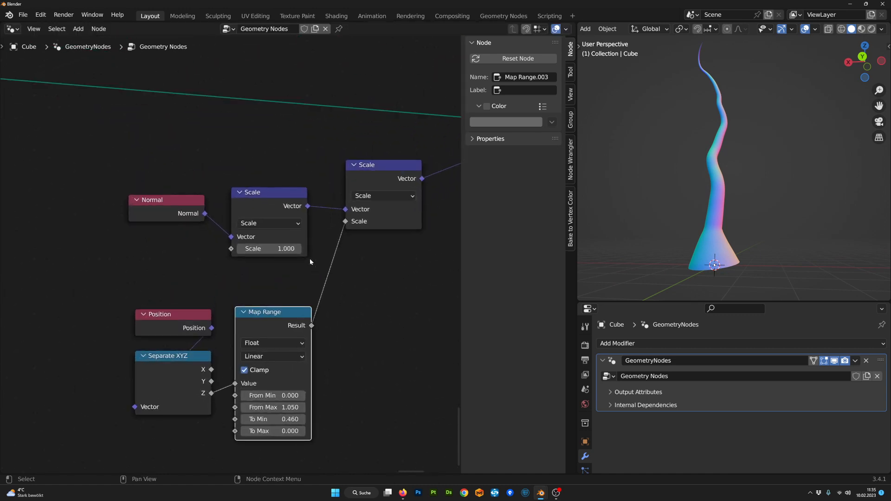
scroll(310, 258, up, 2)
drag(196, 240, 206, 237)
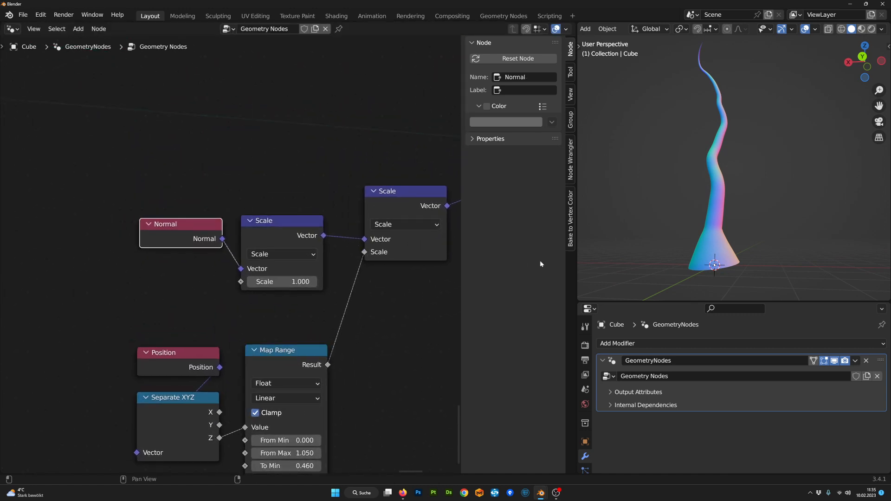
middle_drag(668, 278, 765, 255)
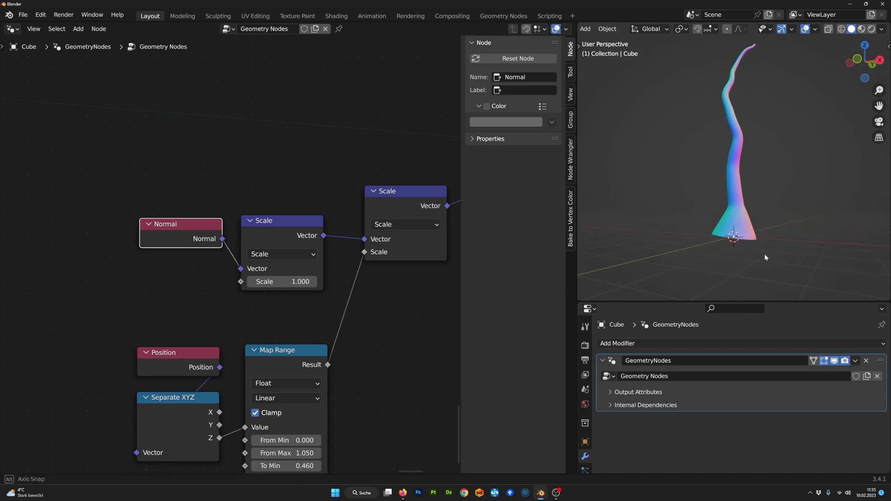
- Mute the trunk's Set Position node and inspect the trunk without its flared base
middle_drag(377, 237, 259, 283)
scroll(261, 282, down, 7)
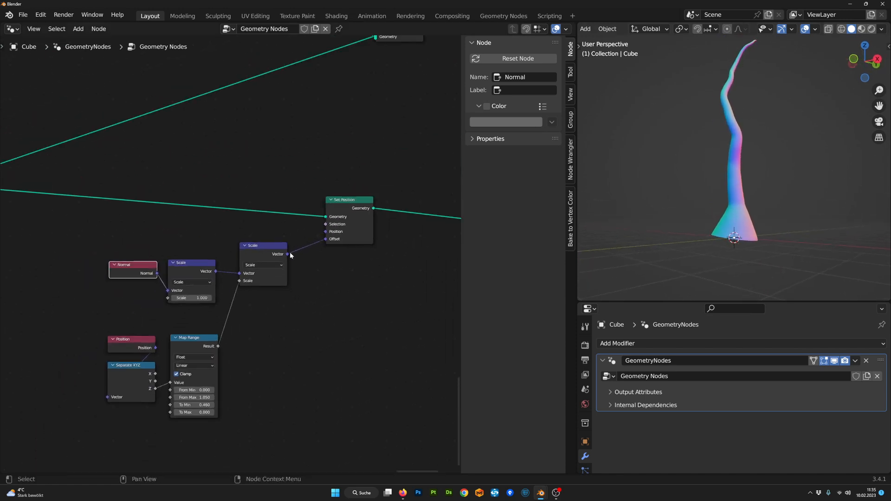
key(m)
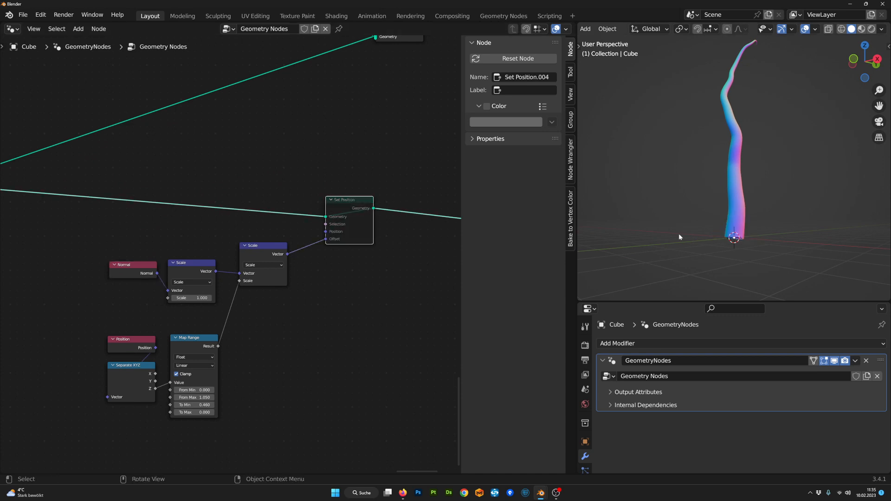
middle_drag(679, 236, 738, 294)
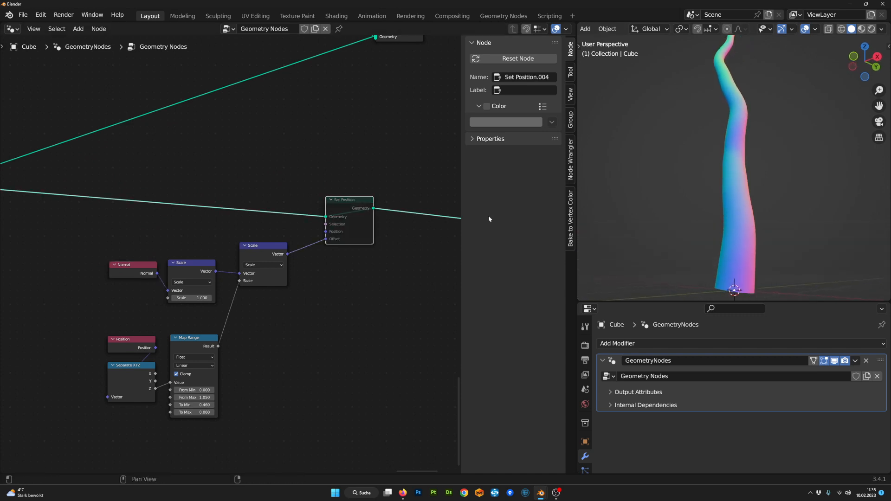
- Duplicate the Position node and place the copy beside the Normal node
scroll(340, 246, down, 4)
scroll(306, 245, up, 3)
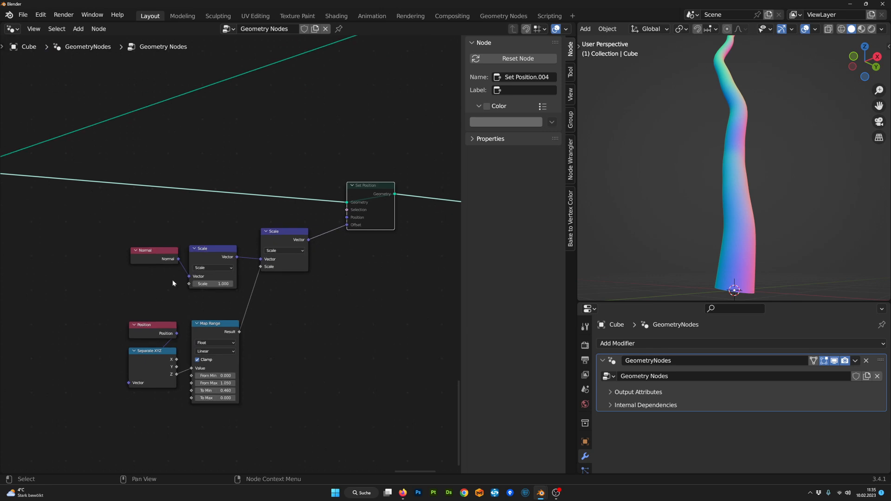
middle_drag(171, 279, 257, 284)
scroll(285, 285, up, 2)
middle_drag(676, 265, 682, 270)
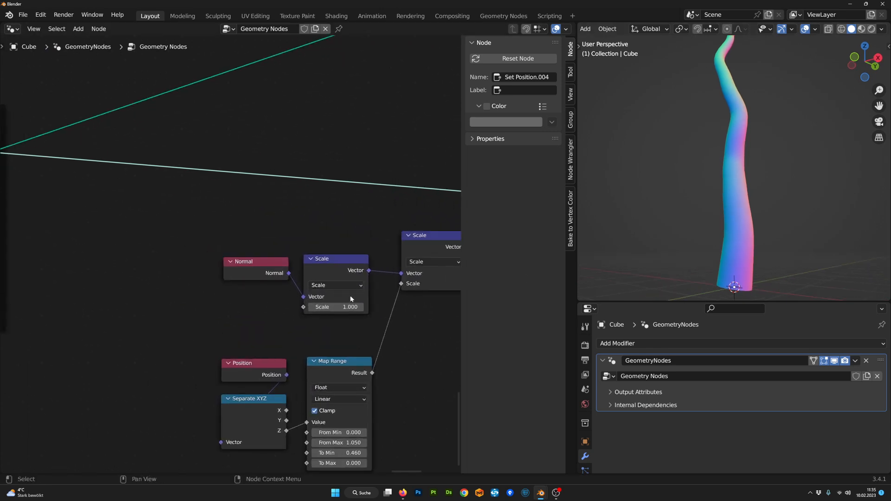
scroll(229, 256, down, 1)
click(247, 360)
key(shift+d)
click(148, 256)
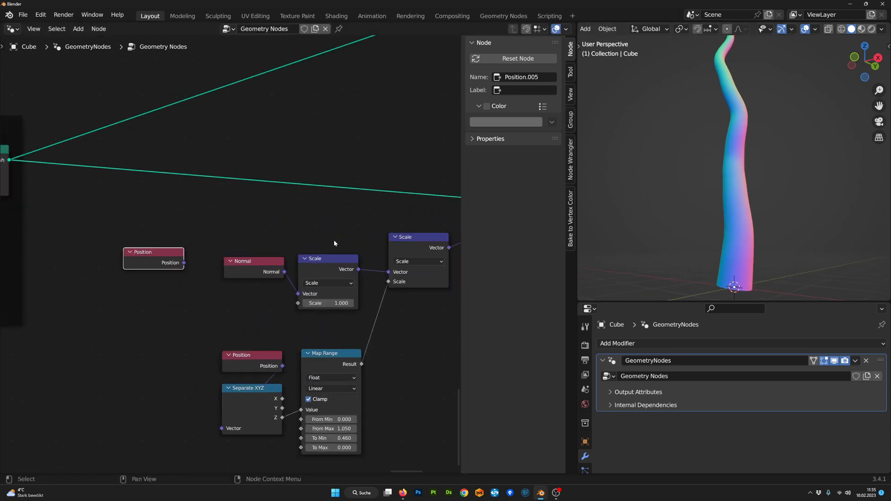
- Add a Normalize vector node fed by the copied Position, connect it to the first Scale's Vector, and delete the Normal node
middle_drag(182, 239, 194, 238)
key(Tab)
text(ormal)
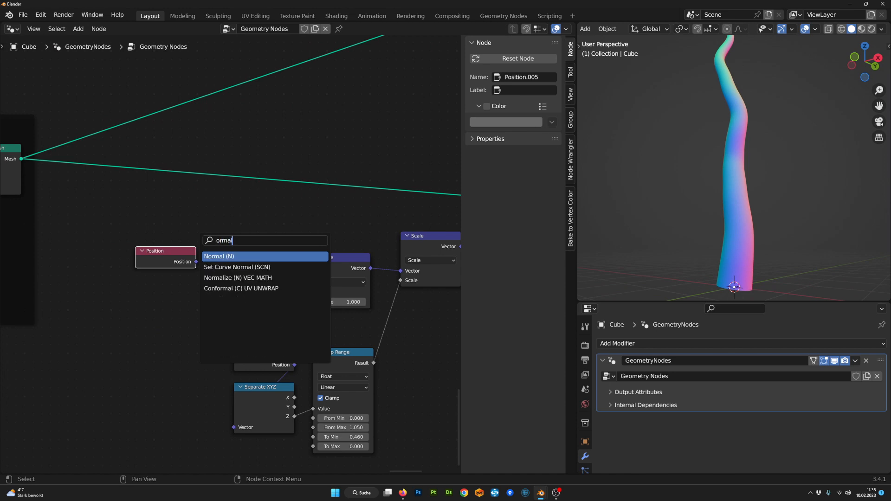
key(Down)
key(Down)
key(Return)
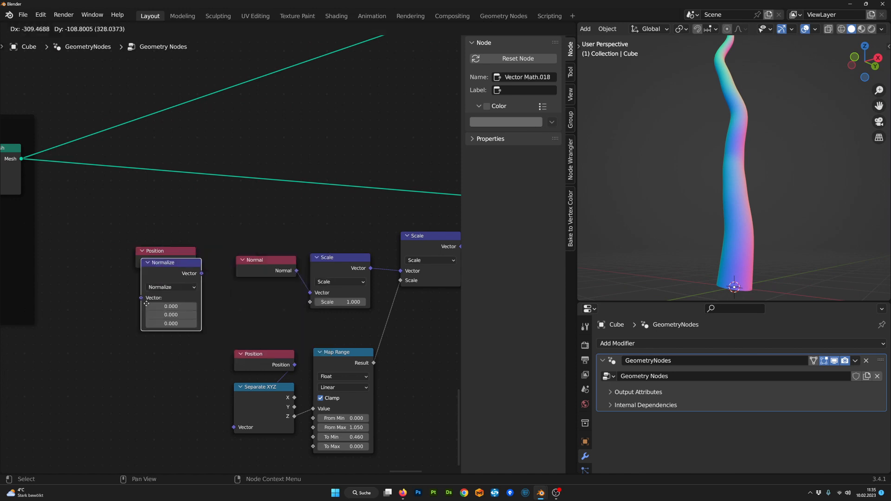
click(163, 288)
drag(163, 286, 139, 316)
drag(199, 290, 316, 294)
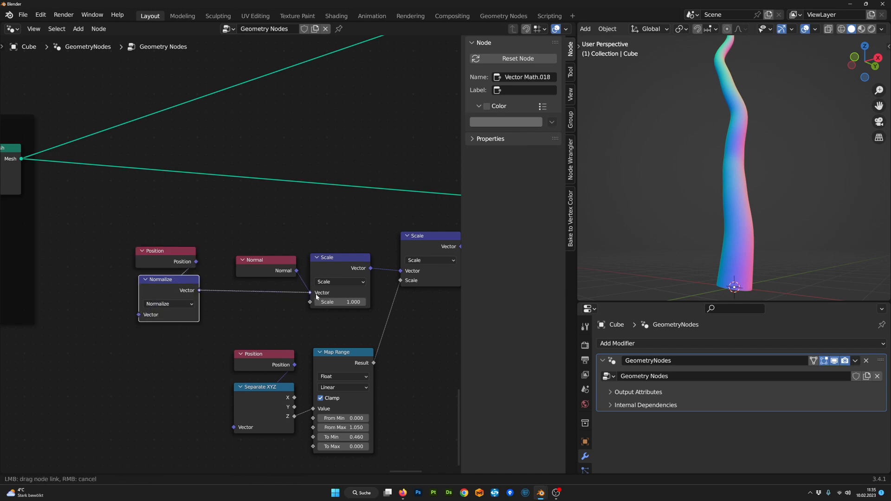
key(x)
- Unmute the trunk's Set Position node and inspect the flared base from another side
scroll(335, 288, down, 4)
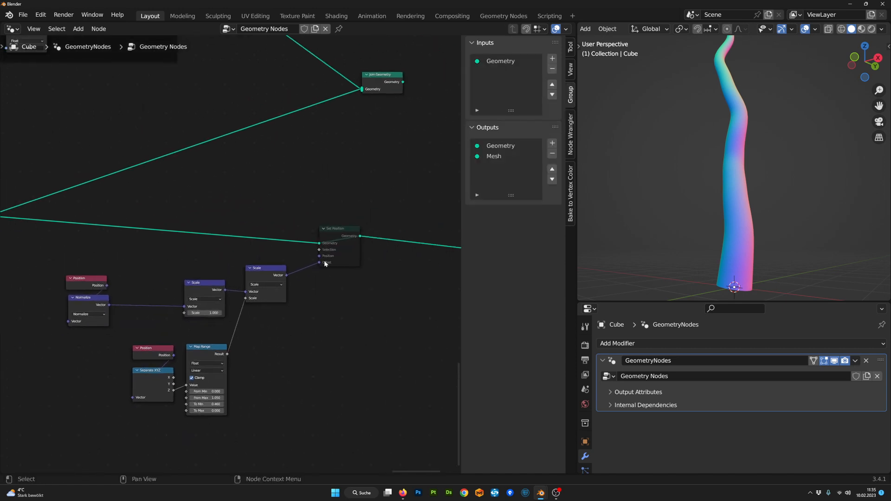
click(348, 236)
key(m)
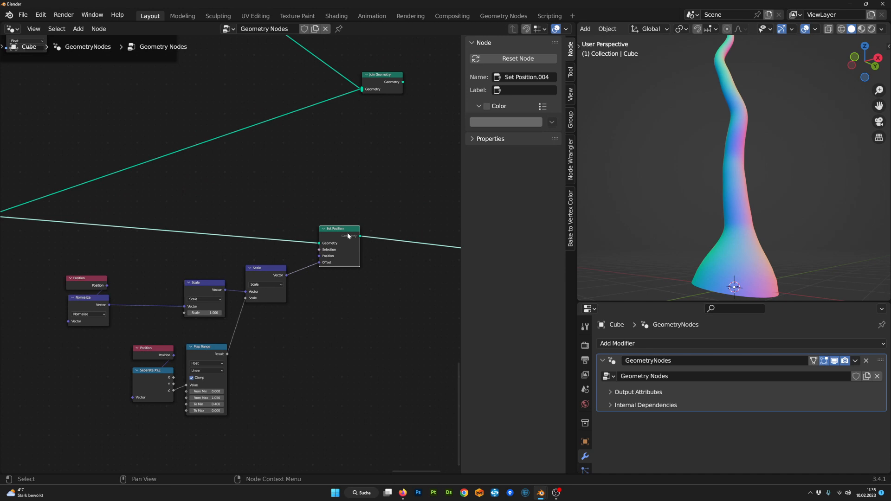
middle_drag(770, 239, 714, 267)
scroll(353, 311, up, 2)
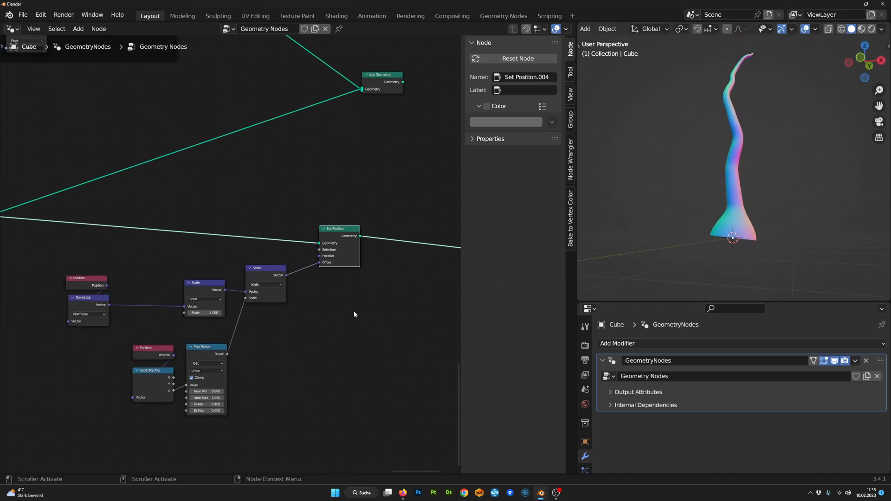
- Move the upper Position and Normalize nodes apart to make room for another node between them
drag(214, 299, 197, 293)
middle_drag(191, 299, 394, 304)
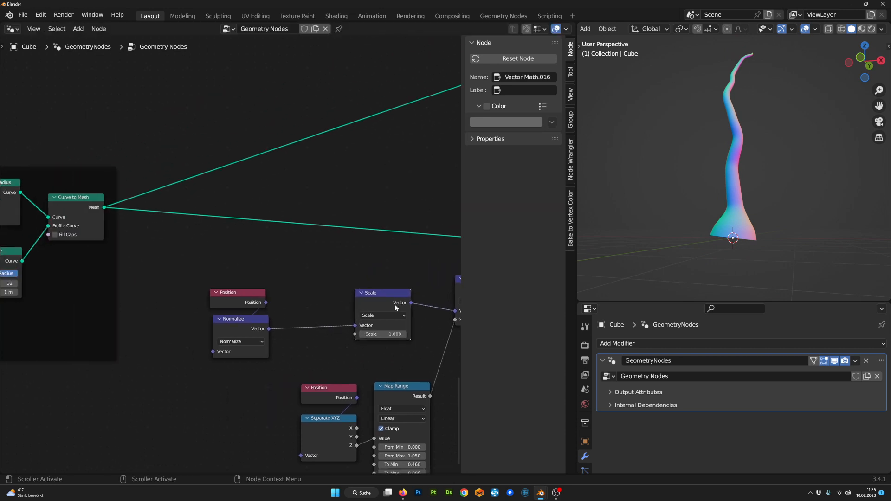
scroll(304, 321, up, 3)
middle_drag(304, 321, 286, 281)
drag(215, 245, 211, 181)
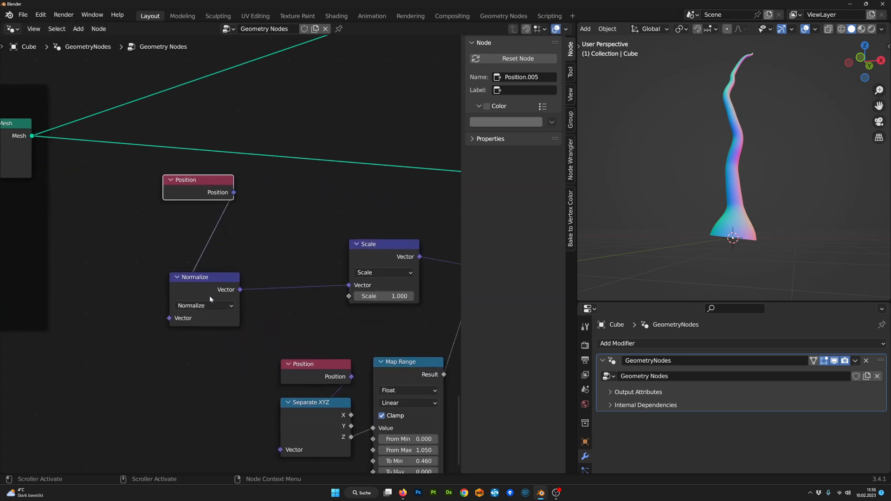
drag(214, 279, 216, 311)
scroll(306, 268, up, 1)
middle_drag(306, 268, 292, 299)
scroll(297, 298, down, 2)
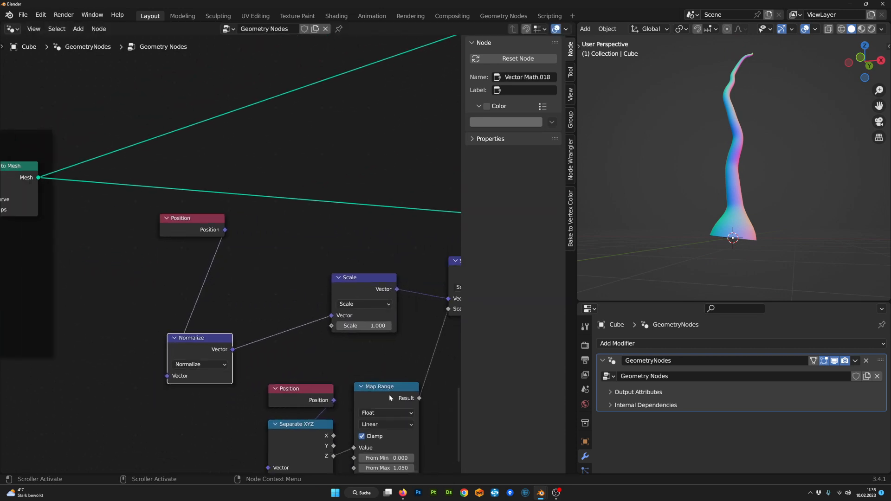
- Insert a copy of Normalize between Position and Normalize, switched to Multiply with the vector 1, 1, 0
middle_drag(389, 394, 343, 395)
scroll(343, 394, down, 1)
key(shift+d)
click(168, 259)
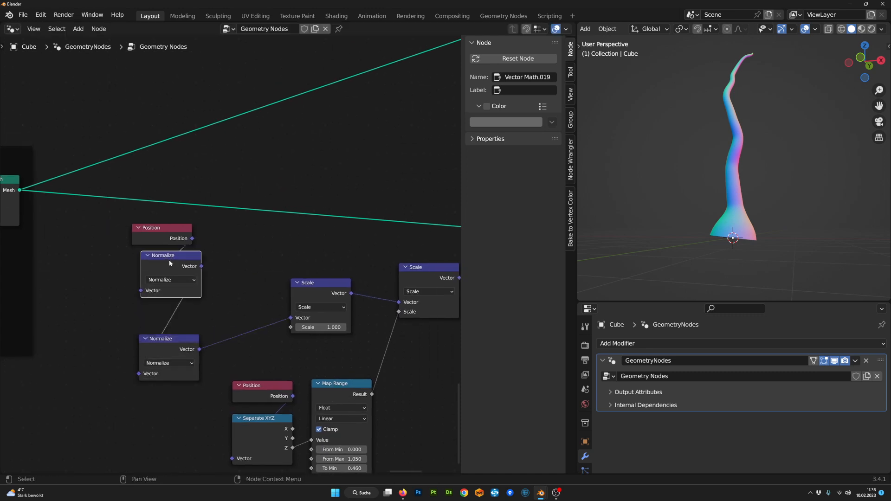
click(175, 280)
click(171, 309)
drag(172, 256, 166, 253)
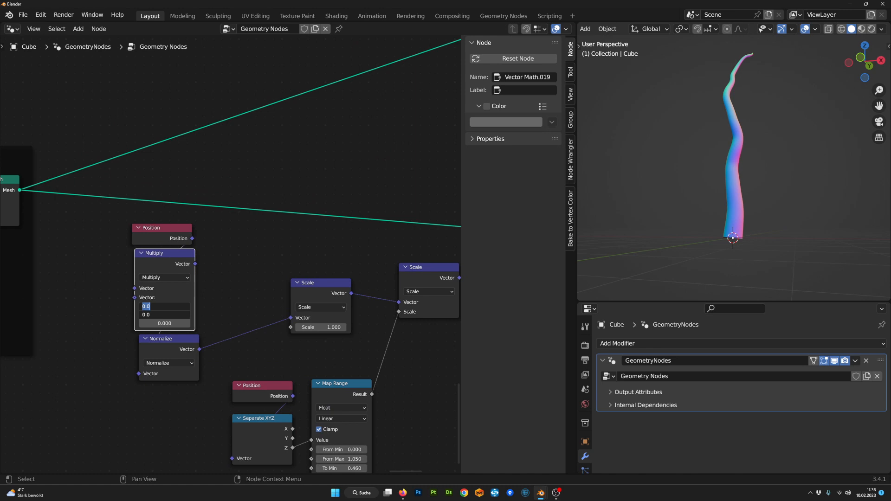
text(1)
key(Return)
middle_drag(737, 225, 716, 254)
scroll(191, 284, up, 1)
- Set the first Scale node's factor to 0.970 and view the trunk's base
click(171, 223)
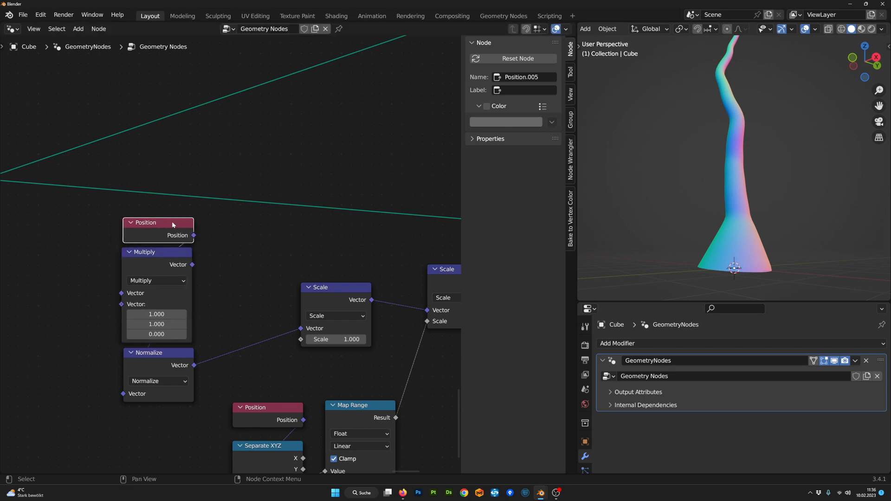
scroll(274, 351, down, 1)
drag(288, 330, 284, 331)
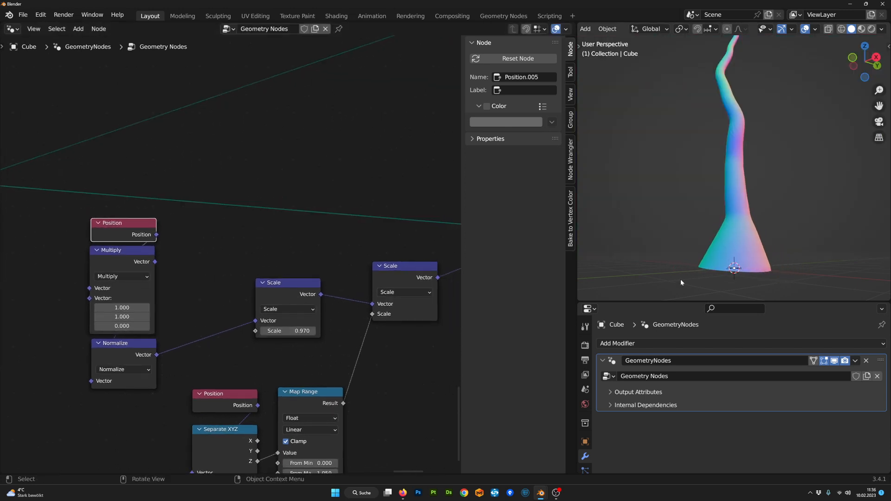
mouse_move(680, 279)
middle_down()
mouse_move(761, 272)
mouse_move(787, 282)
mouse_move(649, 279)
mouse_move(668, 280)
middle_up()
scroll(667, 281, down, 1)
- Tidy the Position, Multiply and Normalize stack and move the first Scale node close beside Normalize
middle_drag(185, 340, 242, 336)
scroll(243, 335, down, 1)
drag(216, 387, 243, 221)
drag(332, 276, 314, 307)
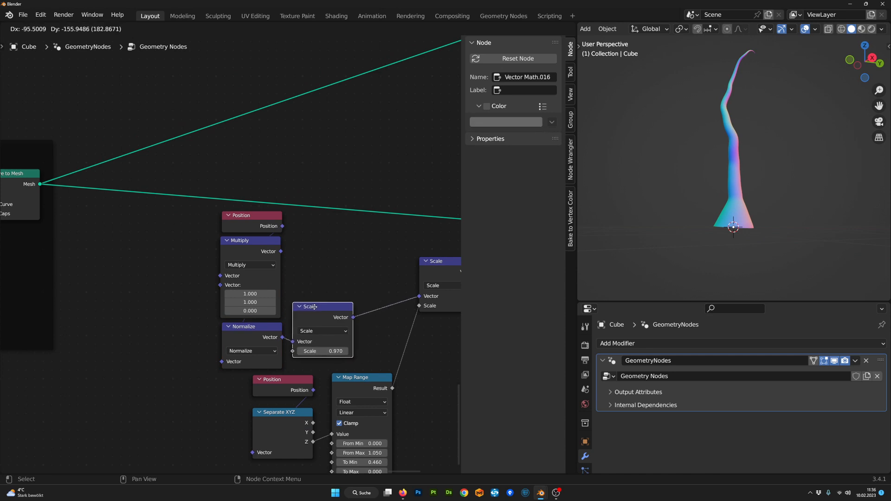
- Move the lower Position, Separate XYZ and Map Range nodes beneath the Normalize stack and align them with it
scroll(315, 307, down, 5)
middle_drag(321, 314, 340, 320)
drag(377, 455, 273, 345)
drag(276, 351, 258, 376)
scroll(258, 375, up, 1)
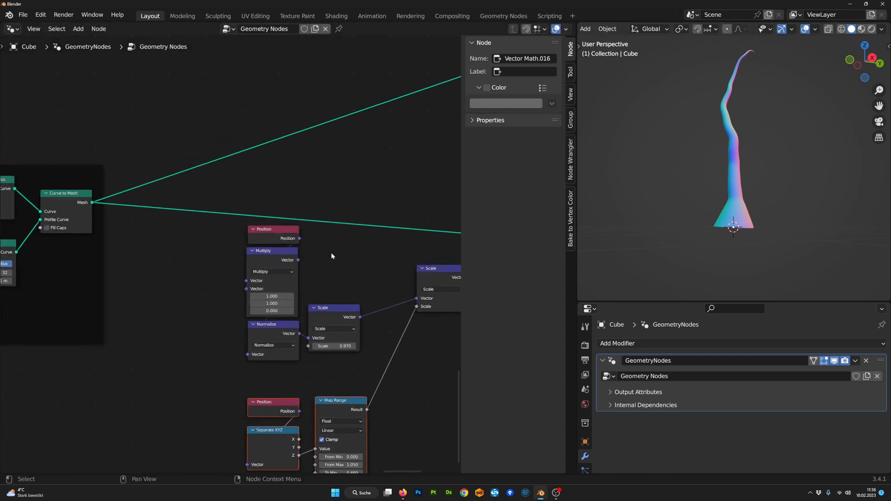
middle_drag(331, 255, 348, 282)
drag(358, 391, 281, 264)
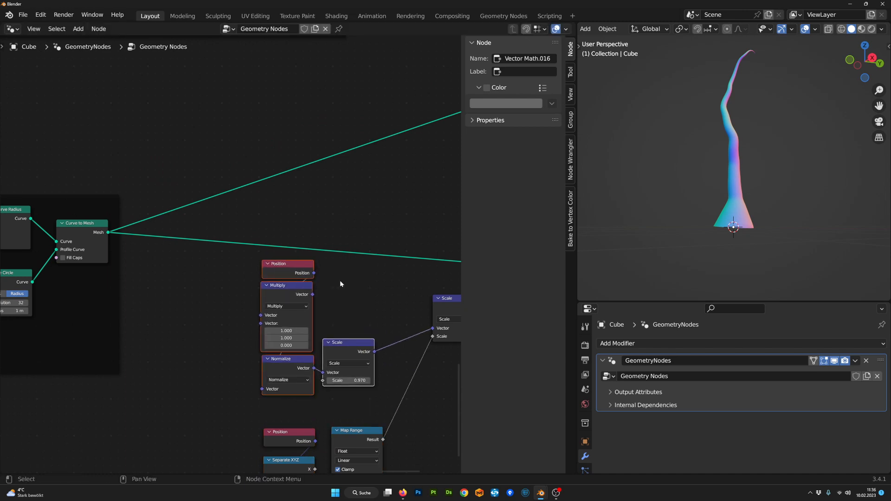
scroll(340, 282, down, 4)
middle_drag(343, 297, 295, 233)
scroll(341, 288, up, 5)
drag(230, 357, 225, 361)
middle_drag(225, 361, 278, 303)
- Preview the trunk's Set Curve Radius output in the viewport
scroll(278, 303, down, 8)
middle_drag(237, 275, 288, 295)
scroll(225, 258, up, 3)
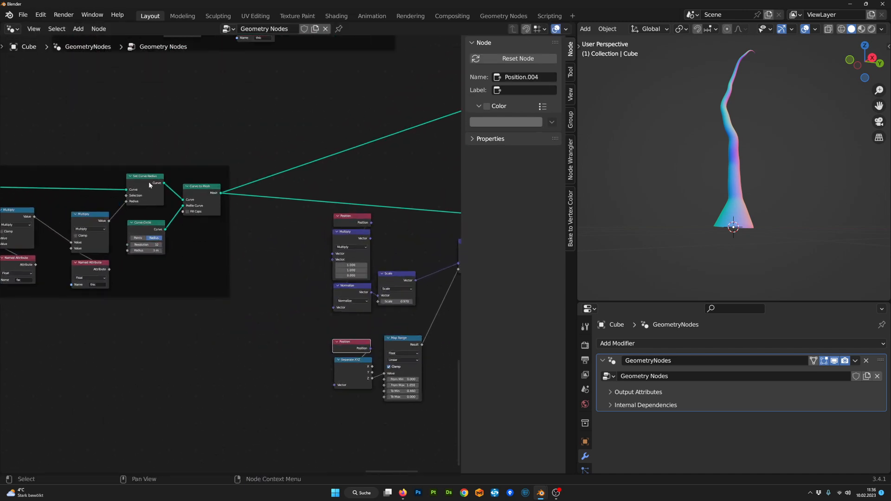
drag(149, 185, 140, 175)
middle_drag(130, 182, 228, 216)
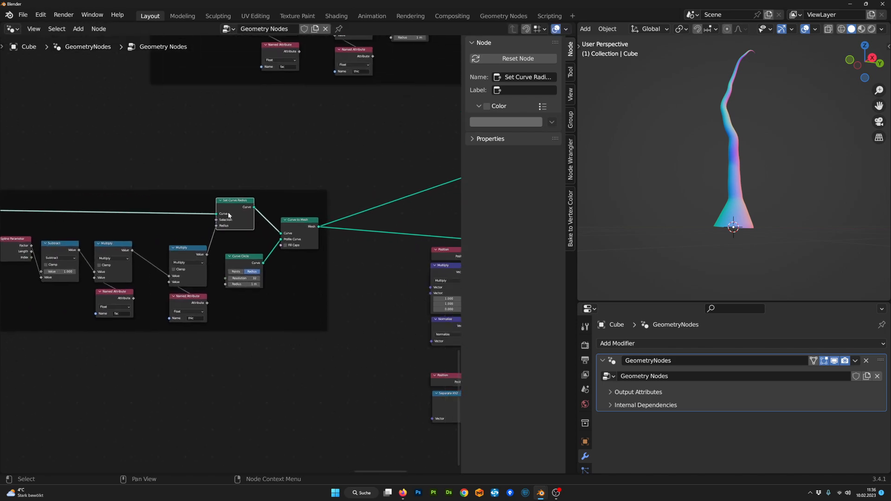
ctrl+shift+click(232, 209)
- Return the viewport preview to the trunk's Set Position output
middle_drag(426, 400, 278, 329)
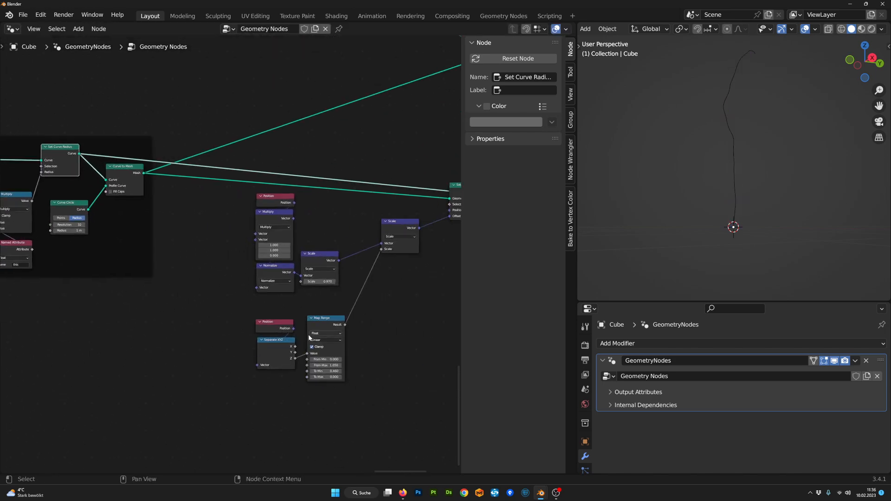
middle_drag(213, 261, 324, 344)
scroll(323, 345, up, 1)
scroll(229, 259, down, 9)
middle_drag(385, 248, 235, 267)
scroll(235, 267, up, 3)
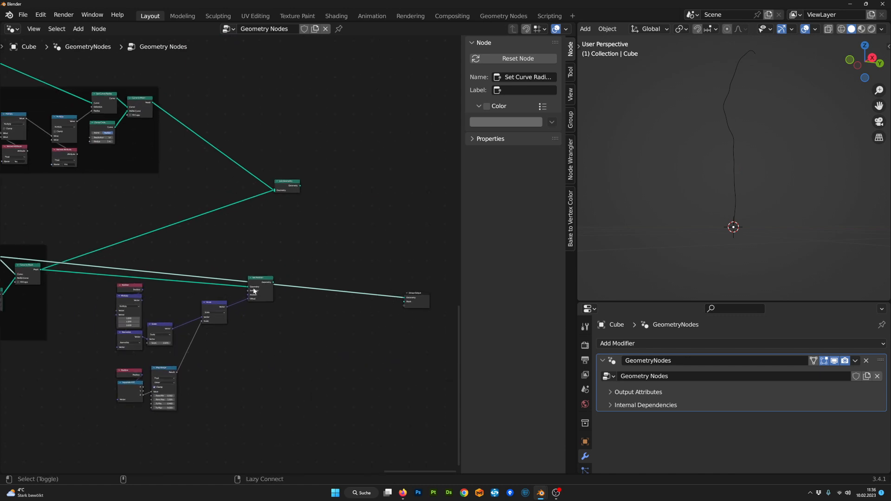
ctrl+shift+click(253, 291)
- Move the trunk's Set Curve Radius, Curve to Mesh and Curve Circle nodes to open a gap before Curve to Mesh
middle_drag(149, 296, 356, 305)
scroll(355, 305, up, 5)
drag(162, 256, 157, 252)
drag(222, 281, 236, 281)
drag(175, 322, 243, 329)
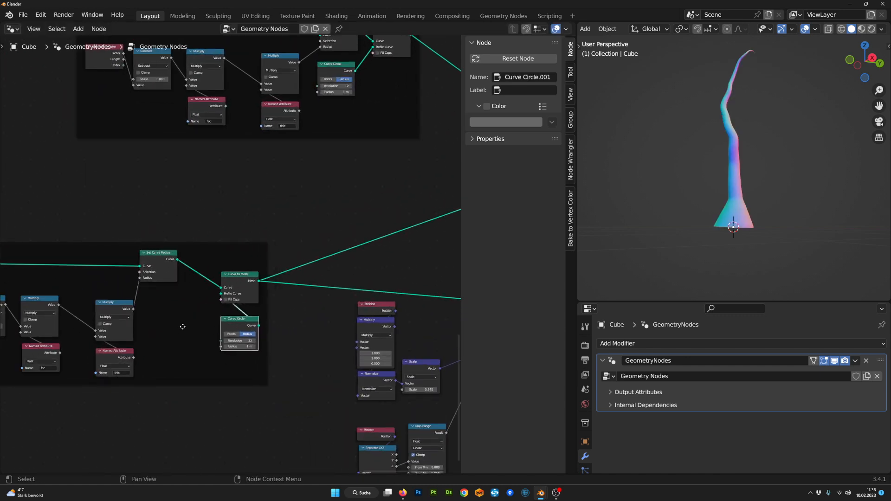
middle_drag(183, 327, 205, 328)
- Insert a Capture Attribute node between Set Curve Radius and Curve to Mesh, shifting Curve to Mesh and Curve Circle aside
key(Tab)
text(cap)
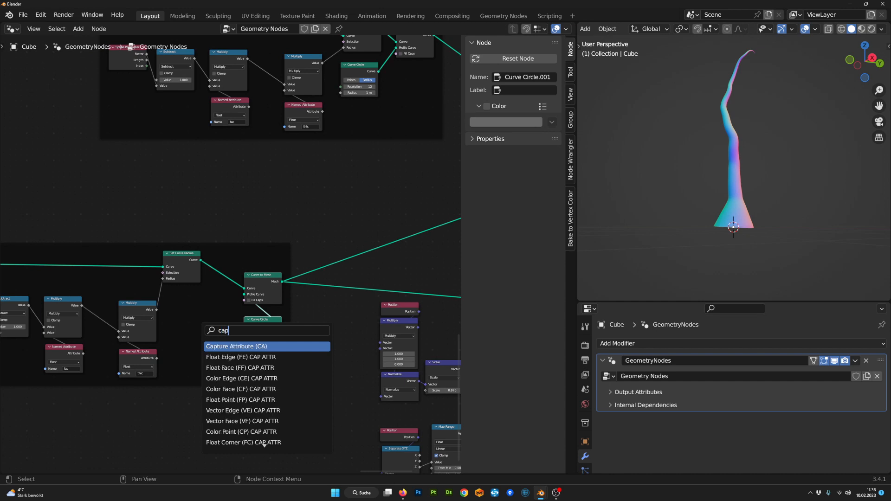
key(Return)
click(228, 270)
drag(229, 270, 264, 280)
drag(257, 322, 272, 319)
click(227, 278)
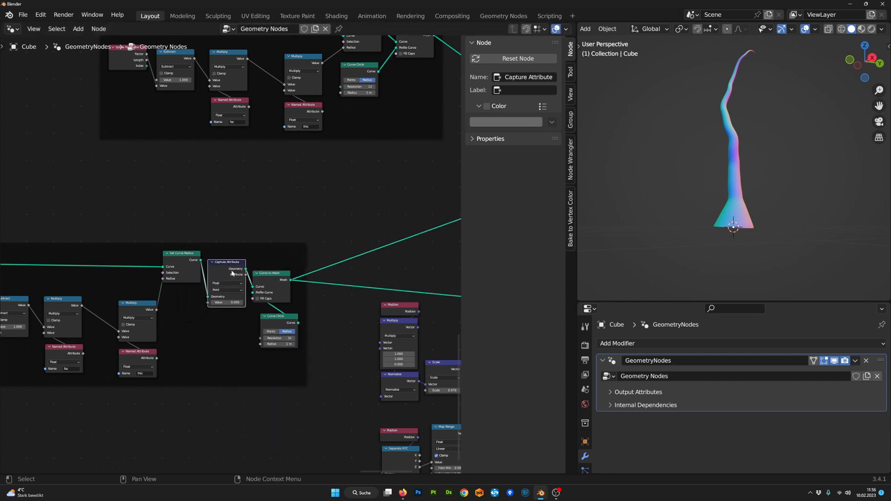
- Add a Spline Parameter node below Capture Attribute and feed its Factor into the captured Value
scroll(228, 320, up, 3)
middle_drag(228, 320, 286, 298)
scroll(244, 358, up, 2)
key(Tab)
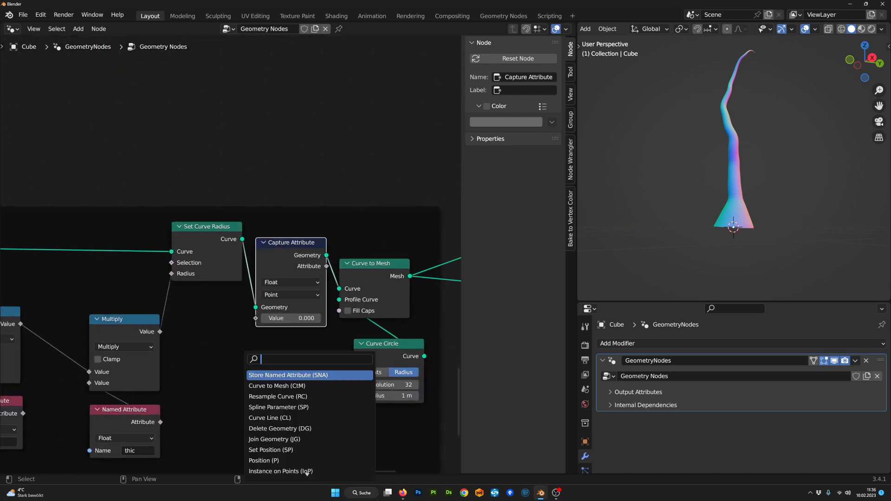
text(para)
key(Return)
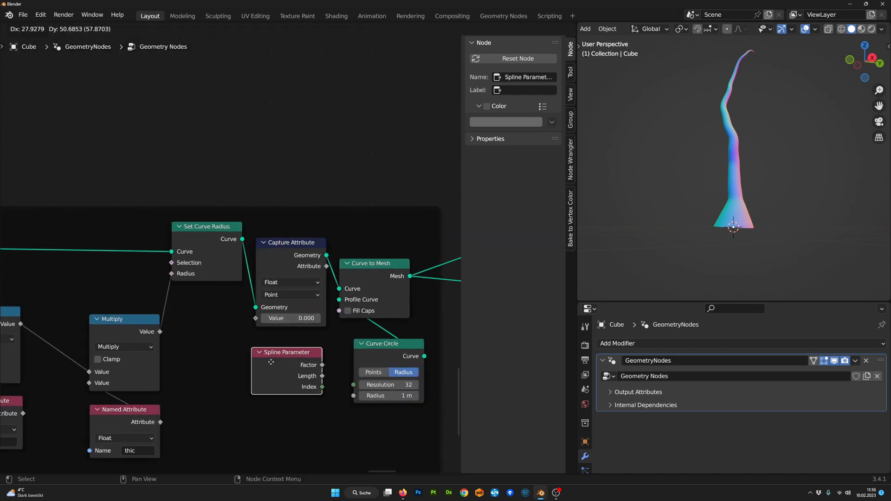
click(279, 343)
scroll(279, 334, down, 1)
scroll(279, 334, down, 1)
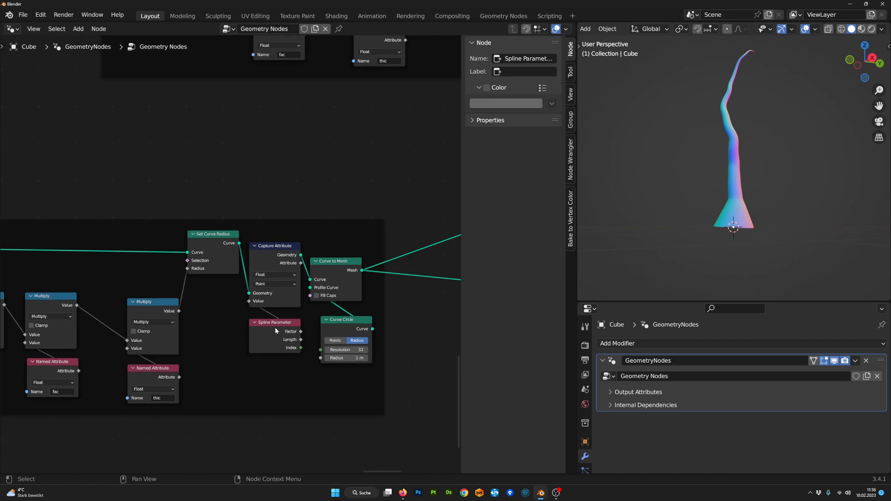
- Place Spline Parameter directly beneath Capture Attribute and move both nodes lower in the trunk frame
click(275, 323)
shift+click(276, 251)
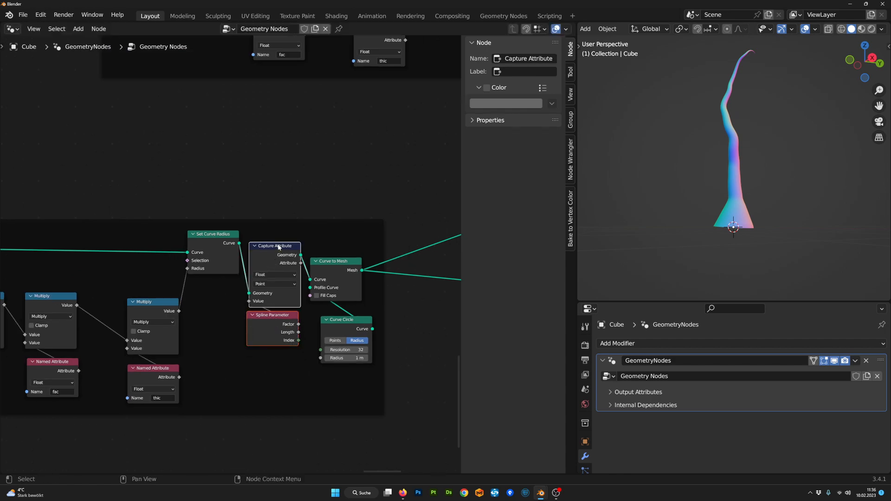
drag(278, 247, 273, 290)
scroll(292, 318, down, 6)
- Connect the captured Attribute to Map Range's Value and remove the lower Position and Separate XYZ nodes
middle_drag(311, 339, 156, 312)
scroll(157, 312, up, 1)
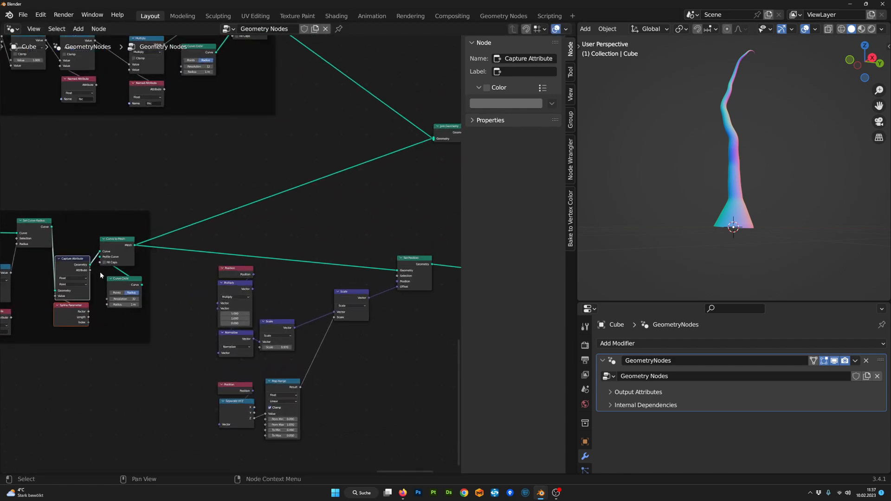
drag(270, 414, 271, 413)
drag(245, 374, 229, 424)
scroll(280, 434, up, 2)
middle_drag(281, 434, 268, 387)
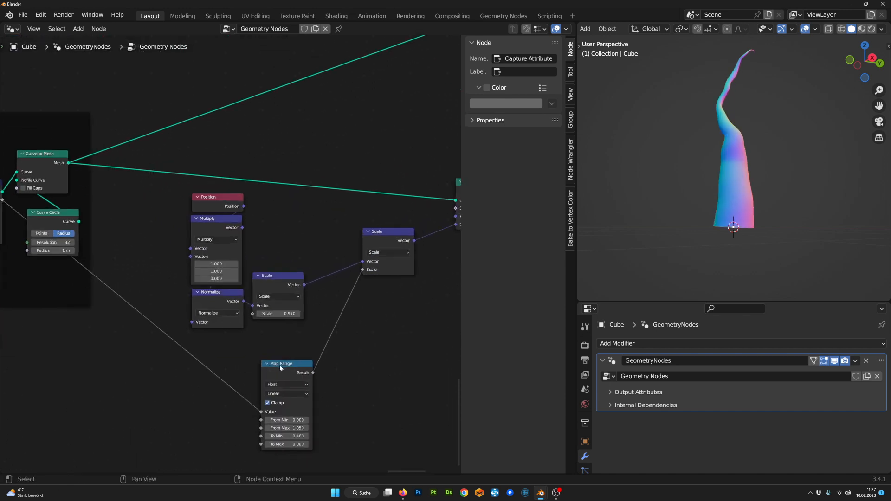
- Tune the base flare by setting Map Range's From Max to 0.150 and To Min to 0.590, and inspect it
drag(280, 366, 275, 351)
shift+drag(282, 420, 260, 413)
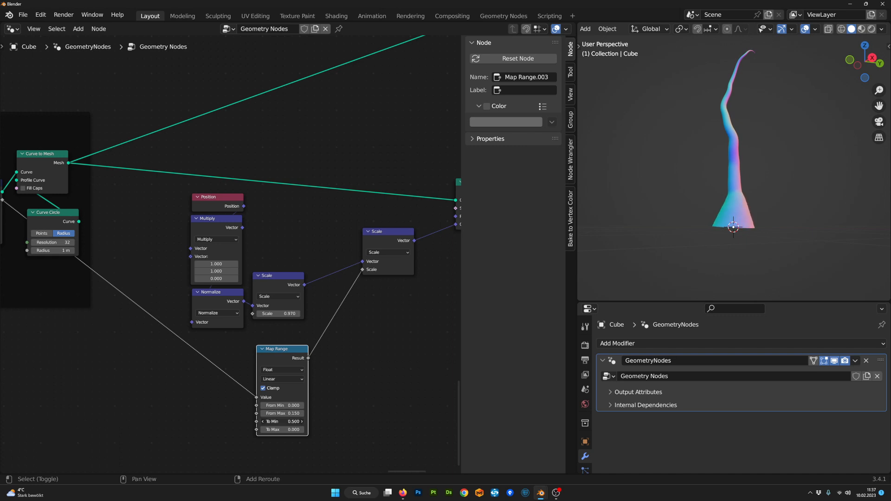
drag(287, 429, 273, 429)
middle_drag(770, 241, 661, 261)
scroll(333, 357, up, 2)
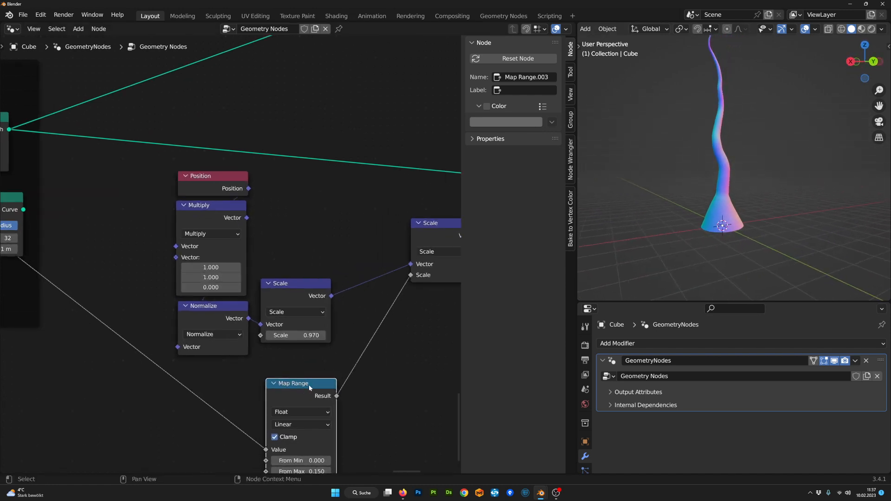
- Move the Map Range node into place beneath the first Scale node
drag(309, 387, 299, 357)
scroll(302, 359, down, 2)
middle_drag(321, 394, 316, 325)
scroll(313, 321, up, 1)
drag(305, 286, 307, 307)
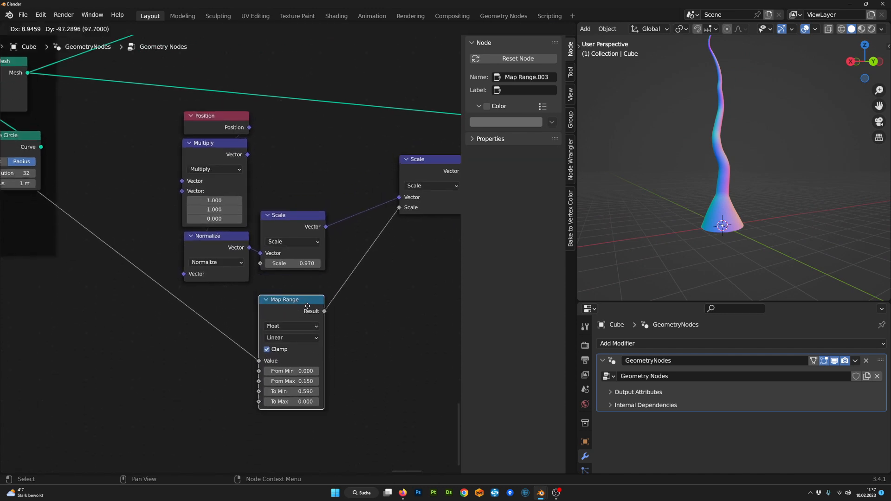
- Try the Smooth Step and Stepped Linear interpolation types on the base flare's Map Range node
middle_drag(300, 364, 299, 296)
scroll(299, 296, up, 5)
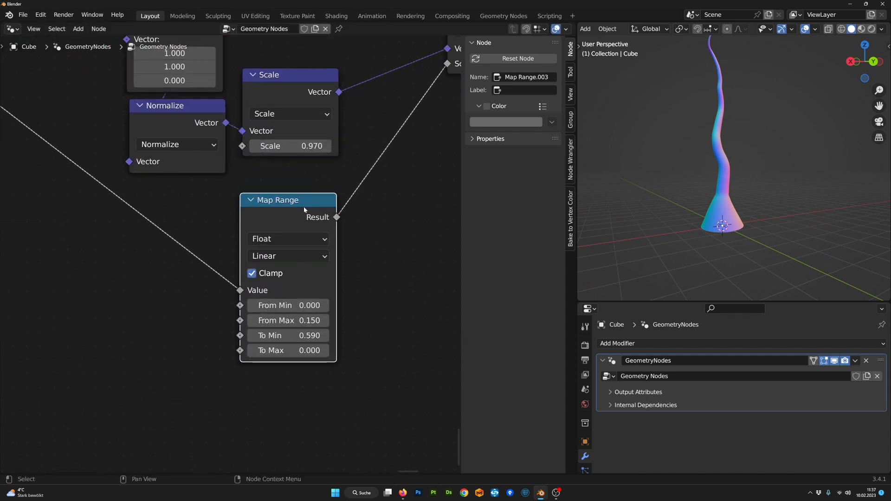
scroll(299, 272, up, 2)
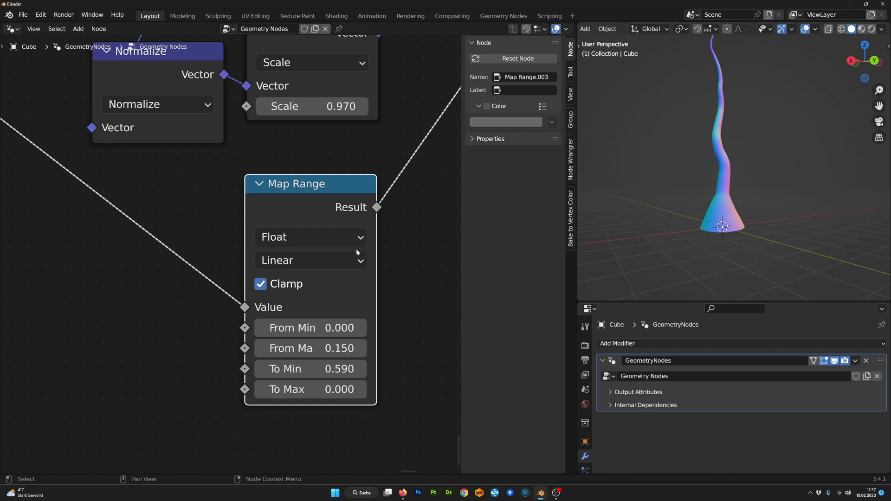
scroll(344, 255, up, 1)
click(328, 264)
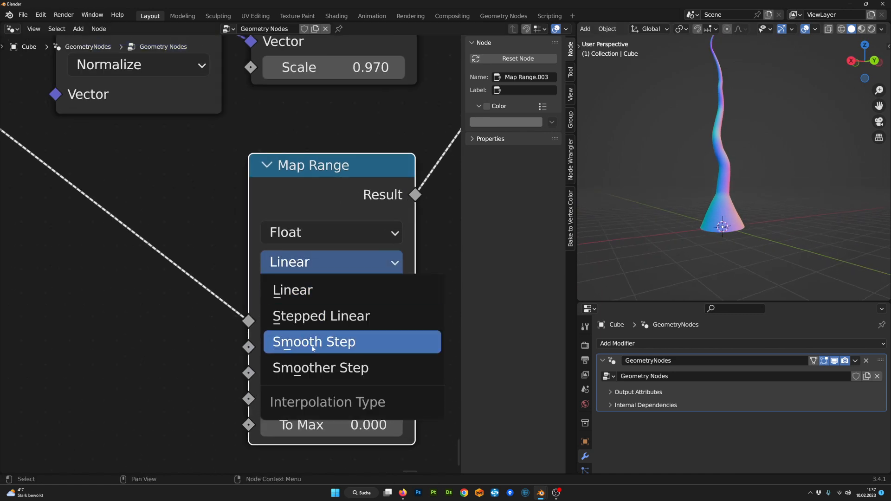
click(313, 348)
click(330, 263)
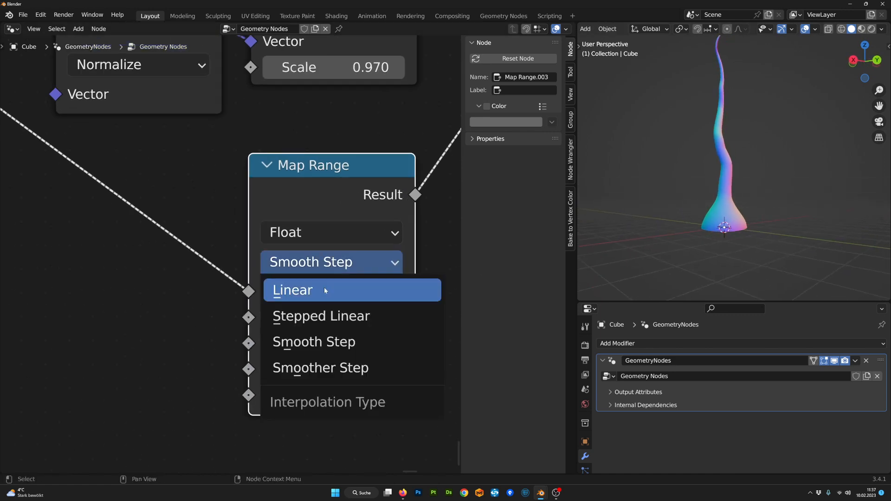
click(320, 323)
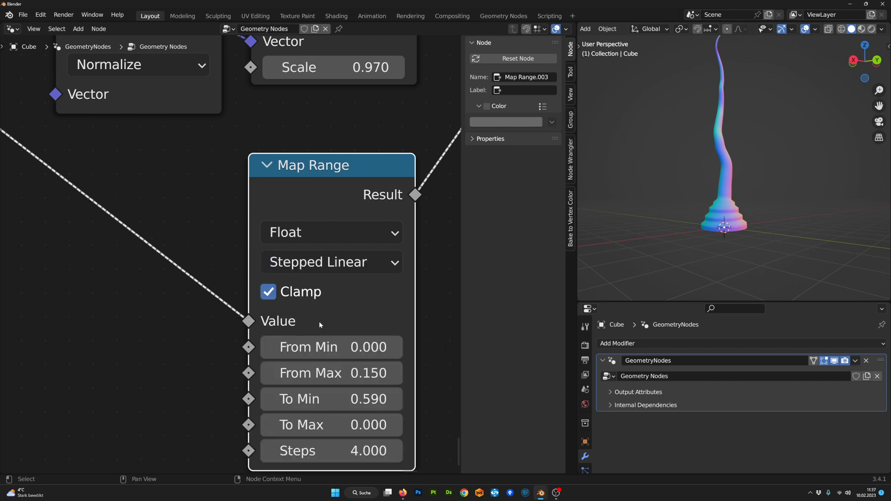
click(332, 262)
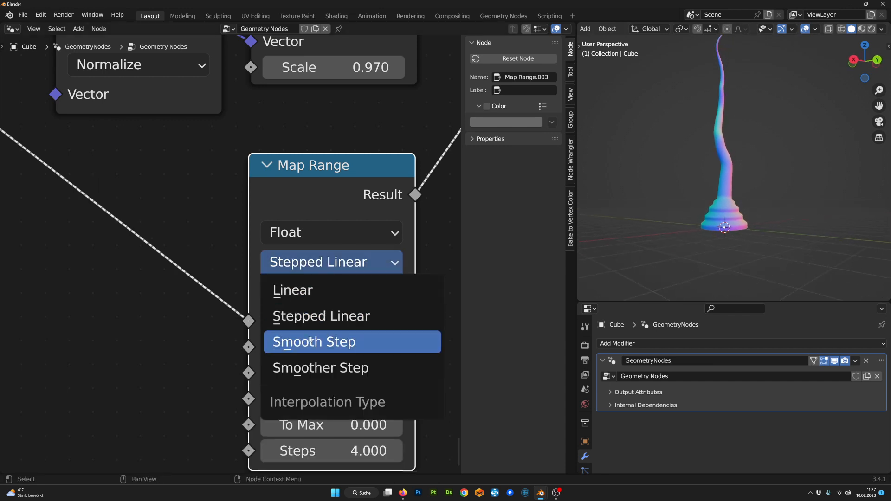
click(318, 340)
drag(326, 166, 302, 165)
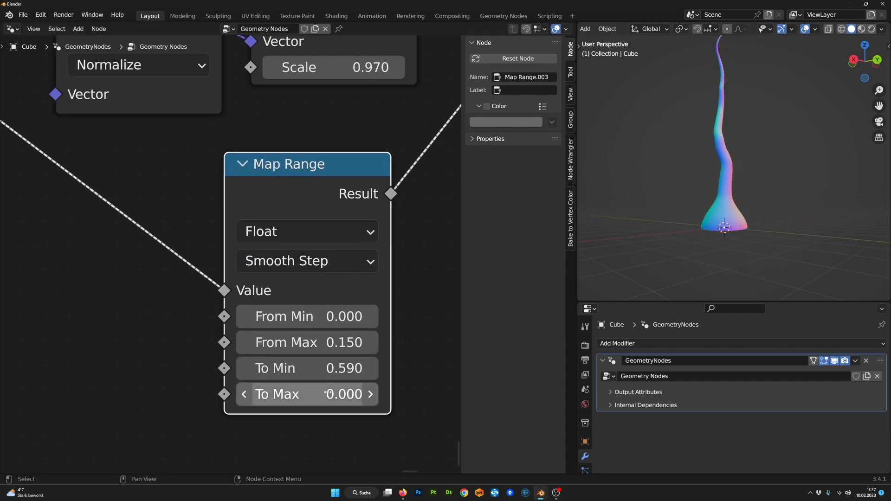
- Set Map Range's To Min to 1 and its interpolation to Linear, moving the node aside to free space after it
click(306, 368)
text(1)
key(Return)
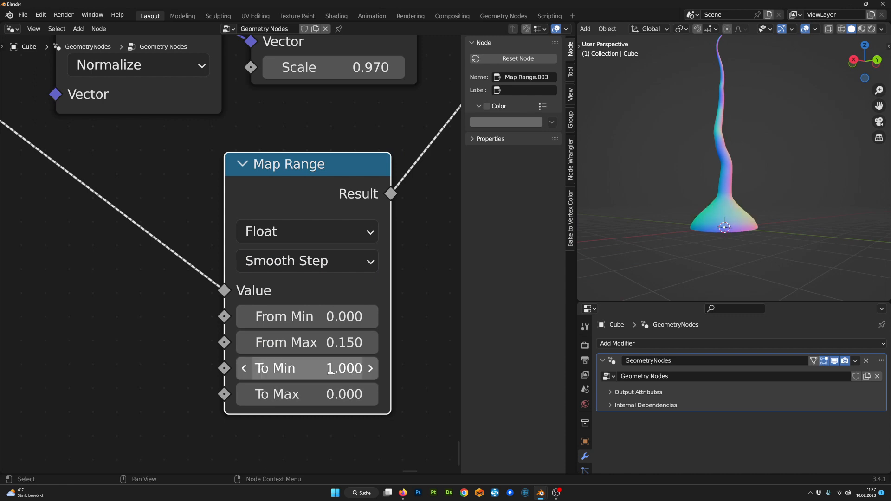
drag(305, 184, 155, 192)
click(272, 274)
click(258, 297)
scroll(261, 268, down, 2)
- Insert a Power math node between Map Range and the second Scale node with Exponent 2, and inspect the flare
key(shift+a)
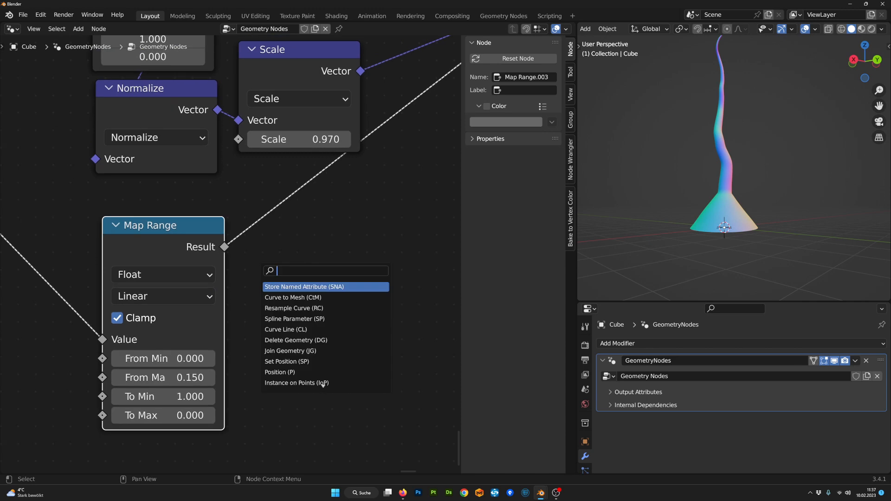
text(po)
key(Down)
key(Down)
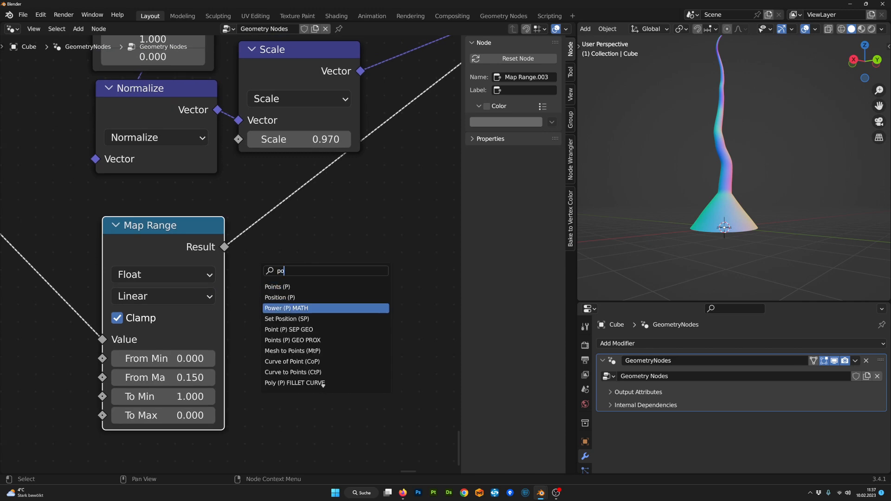
key(Return)
click(308, 302)
scroll(308, 302, up, 2)
click(281, 334)
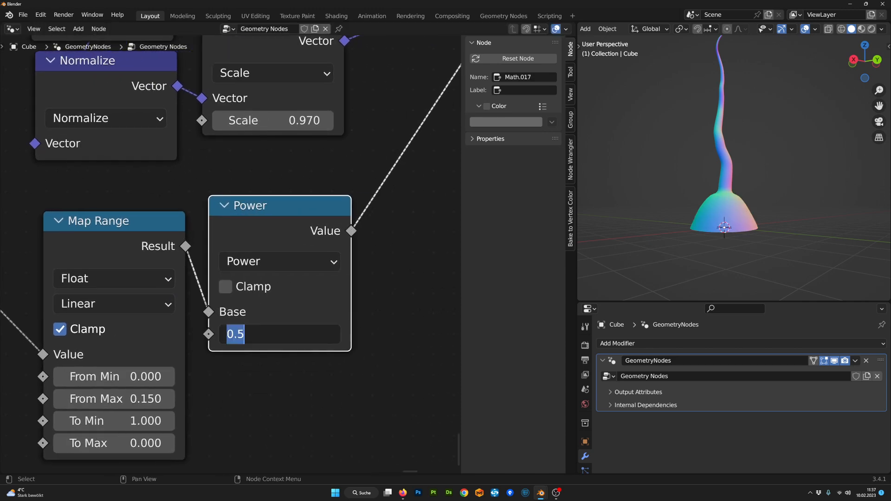
text(2)
key(Return)
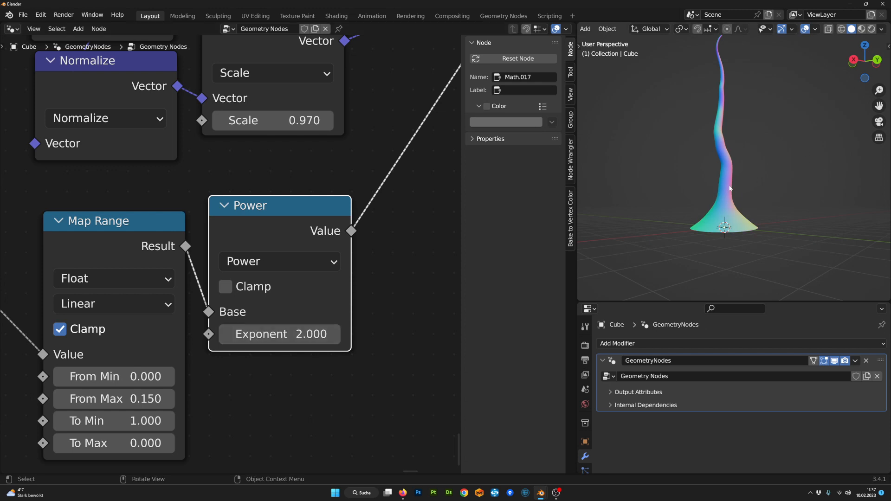
middle_drag(730, 188, 722, 203)
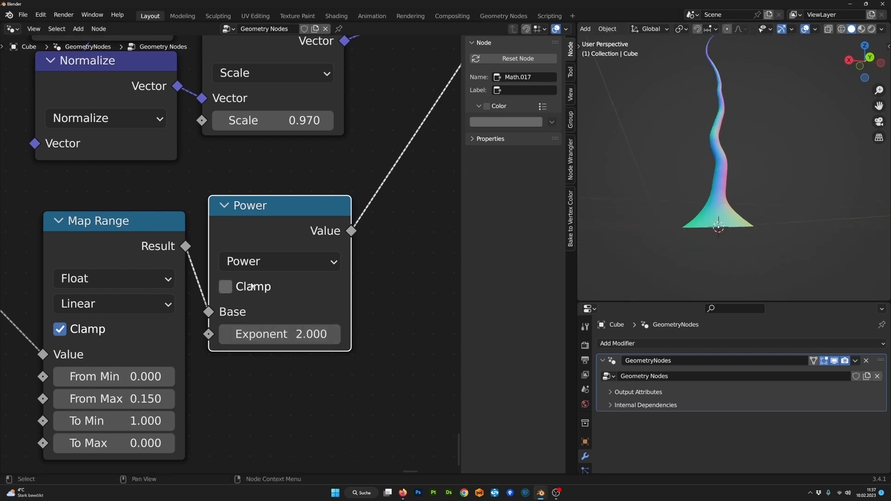
drag(252, 286, 250, 299)
mouse_move(278, 347)
mouse_down()
mouse_move(297, 346)
mouse_move(269, 346)
mouse_move(279, 346)
mouse_up()
scroll(281, 281, down, 4)
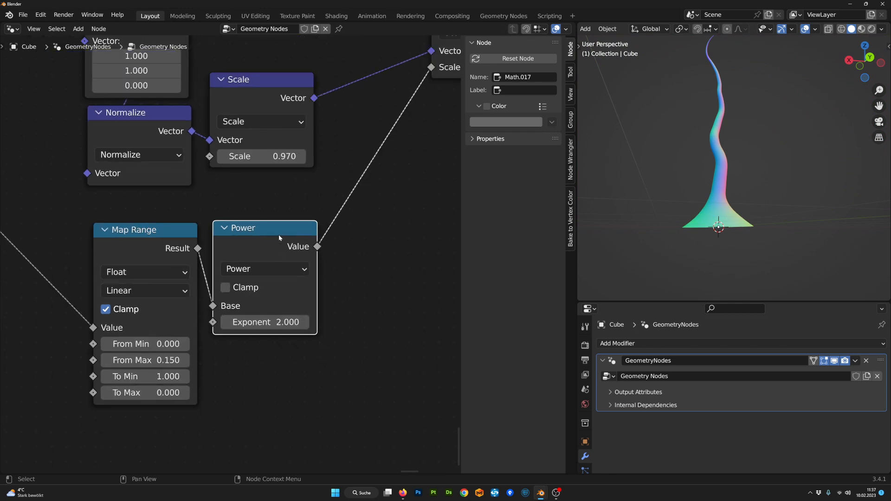
- Mute the Power node and try a Float Curve after it, bending the curve downward through about 0.70, 0.27
key(m)
key(Tab)
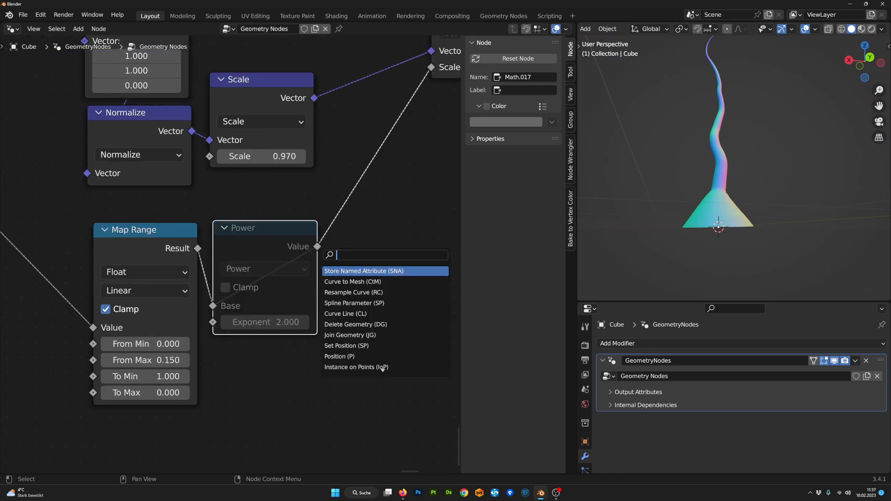
text(float c)
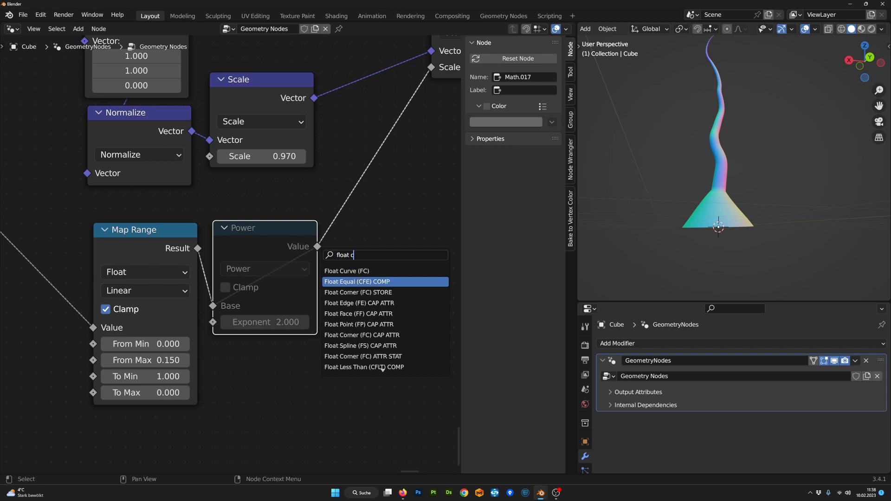
click(348, 271)
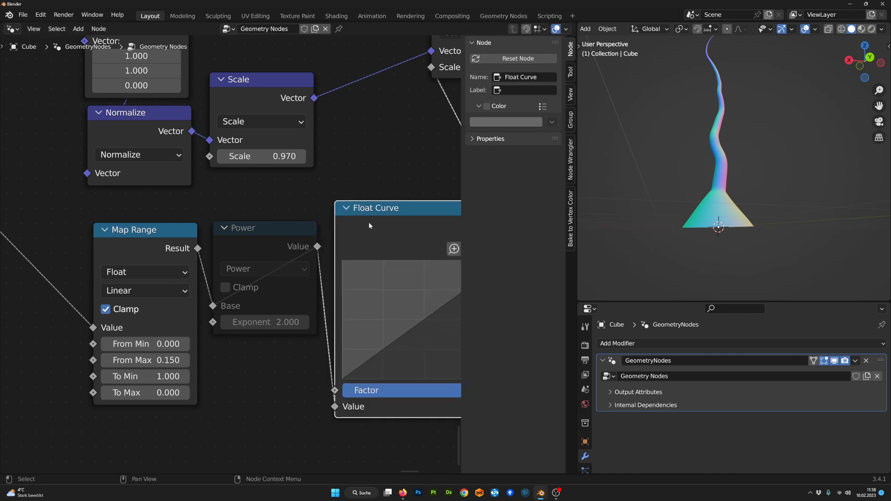
drag(389, 321, 424, 347)
middle_drag(432, 353, 326, 326)
scroll(326, 326, down, 1)
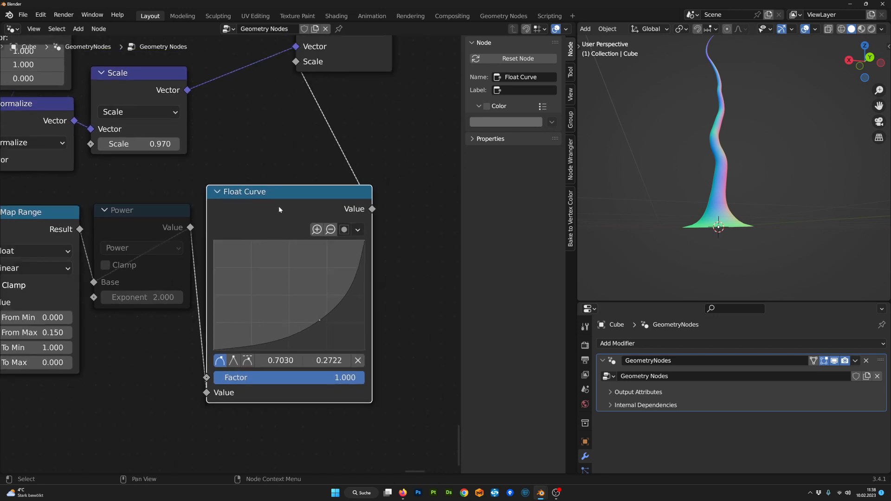
- Delete the Float Curve while keeping its link, and unmute the Power node
key(ctrl+x)
click(149, 212)
key(m)
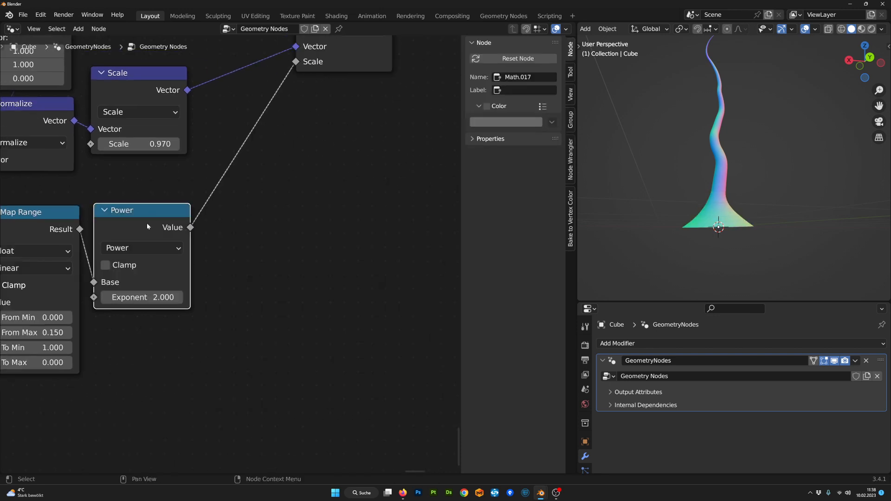
- Move the Map Range and Power nodes lower together, and reposition the second Scale node beside the first
middle_drag(146, 223, 244, 250)
scroll(244, 251, down, 6)
drag(271, 373, 163, 278)
scroll(233, 291, up, 4)
middle_drag(334, 244, 253, 382)
scroll(331, 210, down, 1)
drag(330, 199, 317, 240)
scroll(297, 320, down, 4)
middle_drag(243, 366, 297, 333)
scroll(292, 338, up, 2)
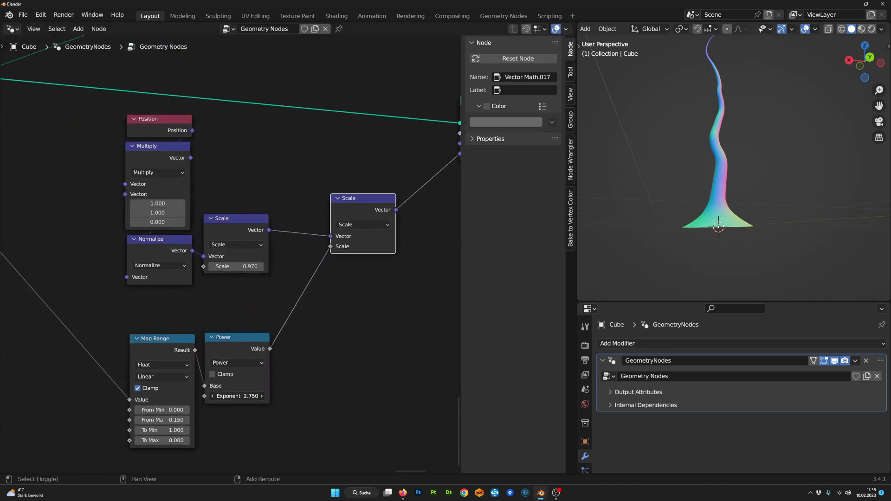
- Try different Power exponents such as 2.750 and 1.660, and inspect the flared trunk base
mouse_move(237, 396)
mouse_down()
mouse_move(260, 396)
mouse_move(227, 396)
mouse_up()
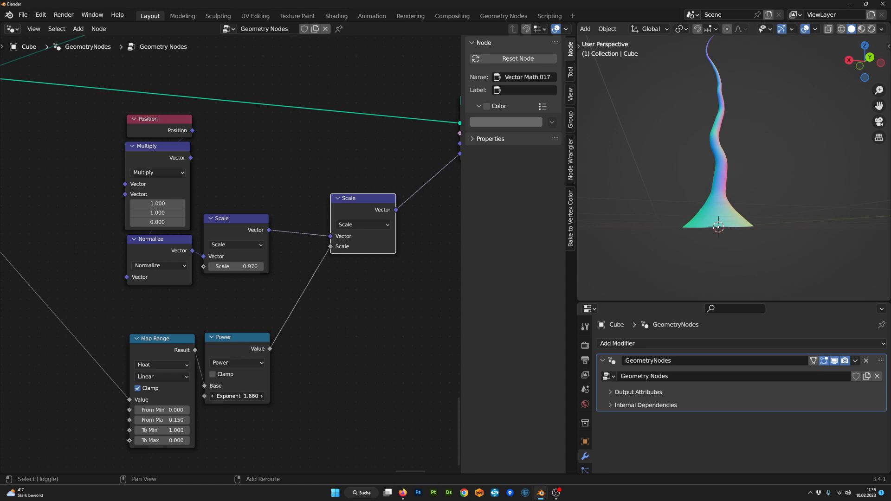
scroll(369, 293, down, 3)
middle_drag(747, 190, 798, 218)
scroll(327, 371, up, 2)
- Duplicate the Power node into the link after it, switch the copy to Multiply and set its value to 0.630
click(248, 347)
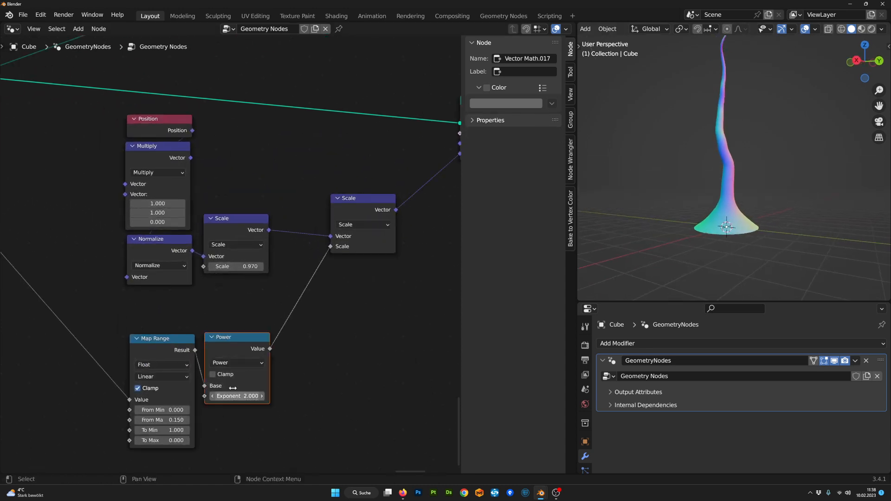
key(shift+d)
click(324, 350)
click(317, 365)
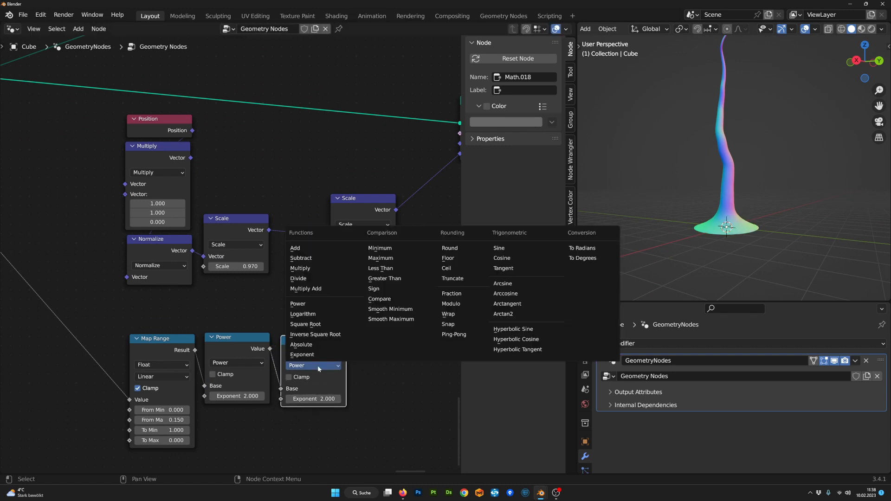
click(317, 364)
click(318, 364)
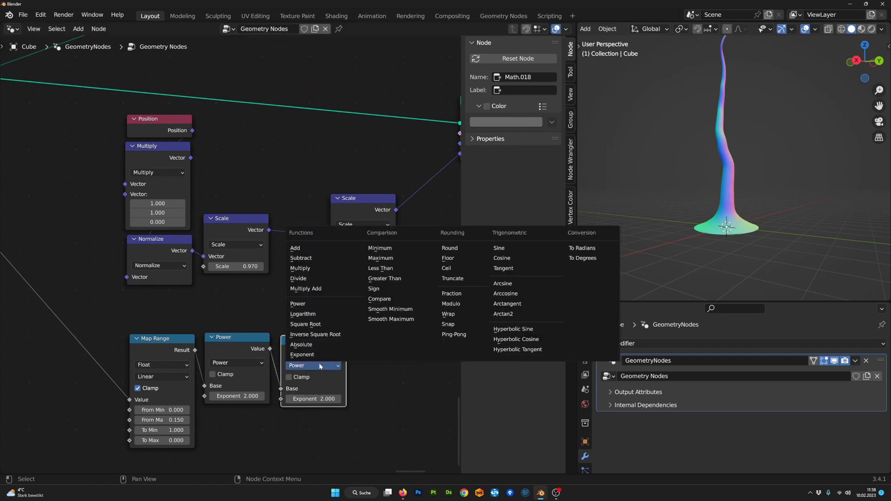
click(309, 269)
drag(322, 397, 297, 397)
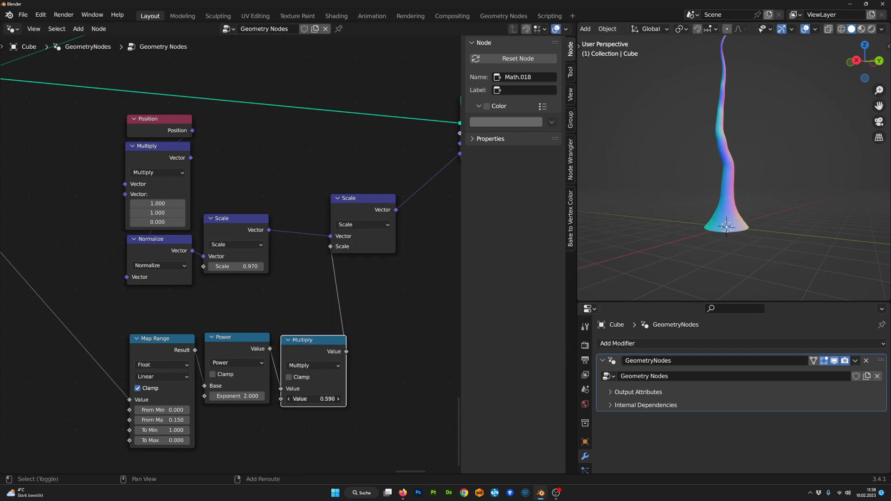
- Inspect the flared base and tighten the row of Map Range, Power and Multiply nodes
middle_drag(722, 234, 764, 229)
scroll(358, 335, down, 3)
scroll(358, 336, up, 2)
drag(293, 314, 304, 313)
drag(246, 313, 250, 313)
drag(186, 313, 193, 313)
scroll(742, 217, up, 1)
middle_drag(740, 217, 763, 217)
middle_drag(301, 393, 258, 381)
drag(251, 305, 245, 305)
- Duplicate the Multiply node at the chain's end and connect a new Noise Texture's Fac to the copy's second Value
key(shift+d)
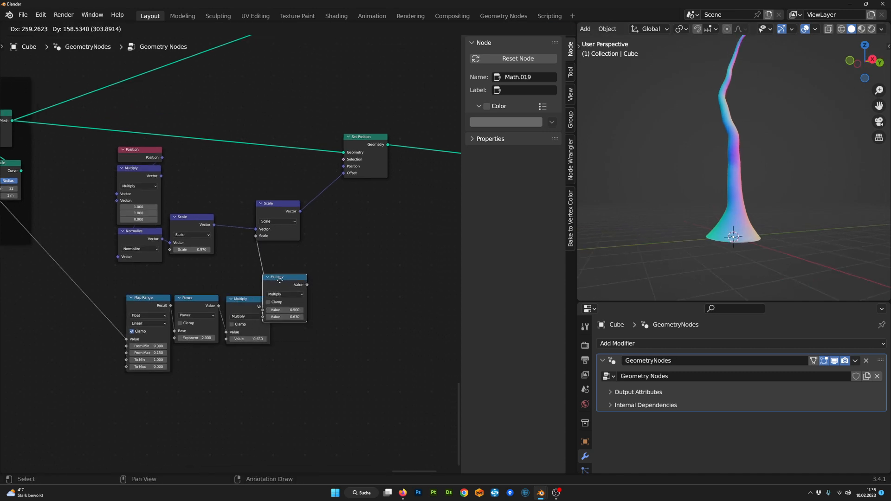
click(305, 307)
middle_drag(322, 389, 327, 374)
key(Tab)
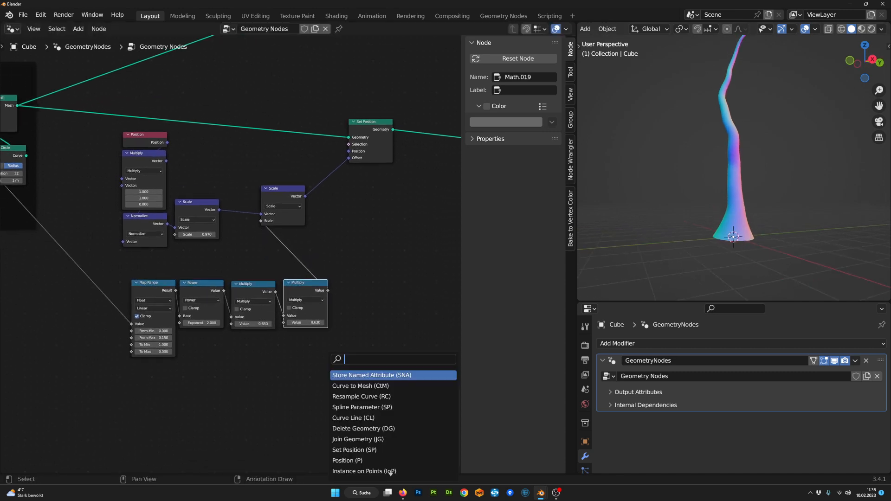
text(noi)
key(Return)
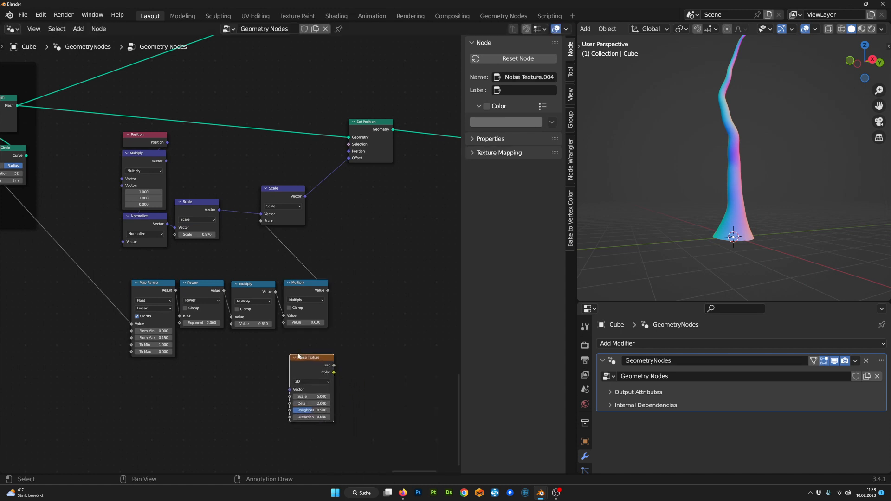
scroll(330, 381, up, 2)
click(353, 380)
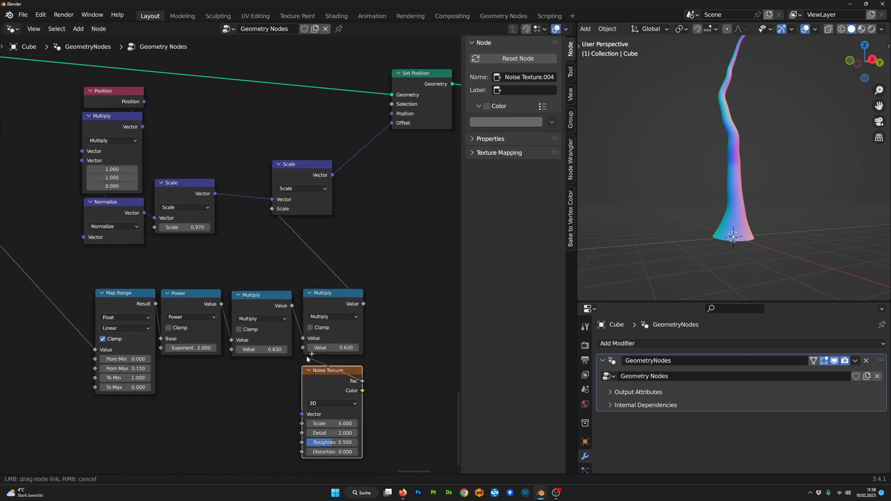
drag(303, 347, 303, 347)
drag(348, 385, 351, 383)
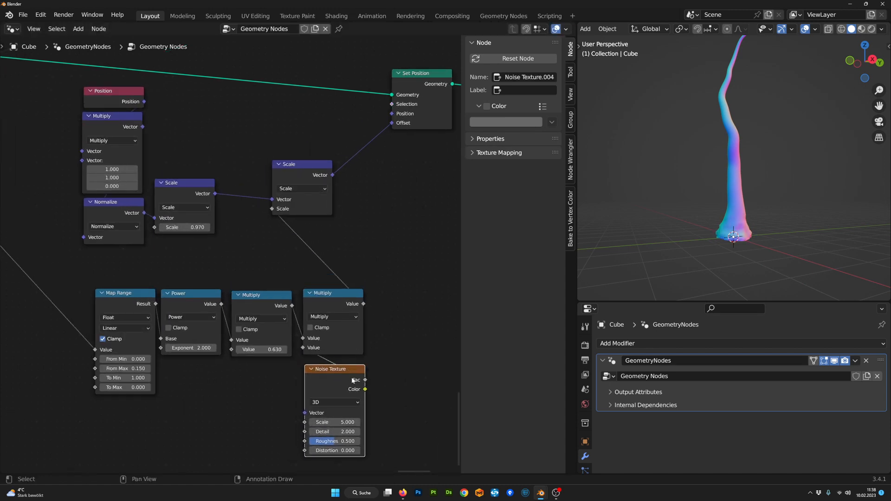
- Set the Noise Texture's Scale to 1.630 while inspecting the trunk base up close
mouse_move(807, 199)
middle_down()
mouse_move(860, 198)
mouse_move(808, 193)
middle_up()
scroll(761, 232, up, 1)
shift+middle_drag(739, 263, 734, 219)
scroll(350, 410, up, 1)
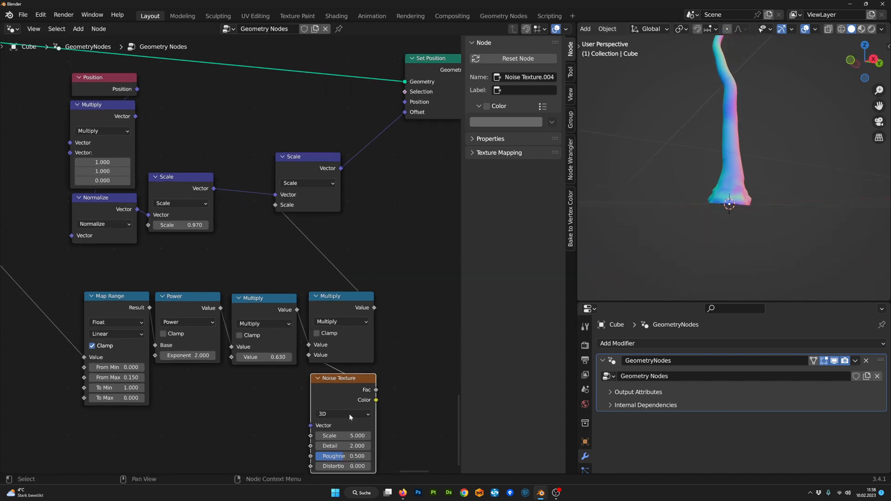
shift+middle_drag(348, 389, 349, 324)
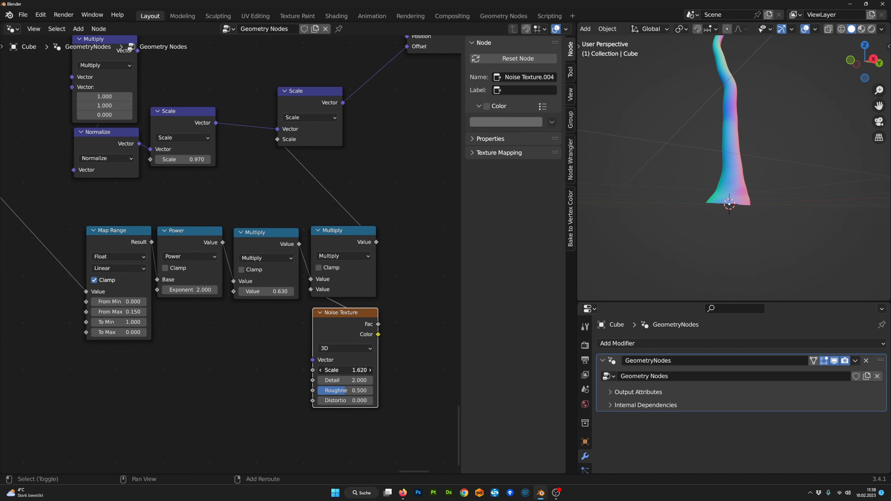
drag(362, 326, 340, 407)
- Move the Noise Texture lower and insert a duplicate of Map Range between it and the last Multiply node
scroll(352, 338, down, 1)
middle_drag(343, 412, 321, 265)
scroll(320, 263, down, 1)
drag(318, 250, 324, 259)
middle_drag(325, 258, 328, 326)
click(129, 179)
key(shift+d)
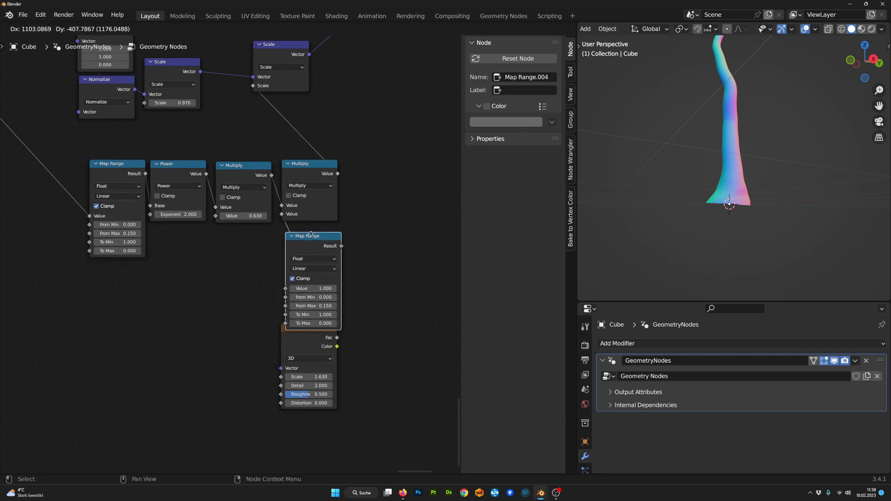
click(319, 329)
mouse_move(314, 333)
mouse_down()
mouse_move(315, 352)
mouse_move(313, 343)
mouse_up()
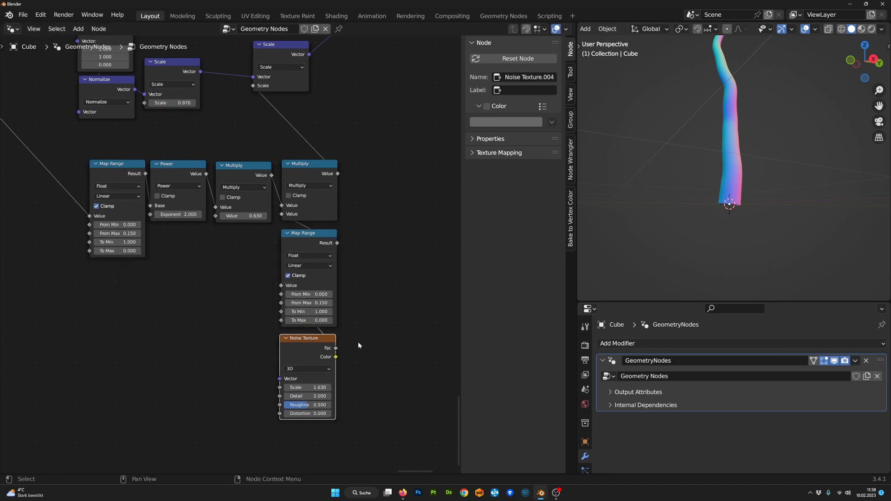
scroll(359, 342, up, 8)
middle_drag(370, 345, 326, 309)
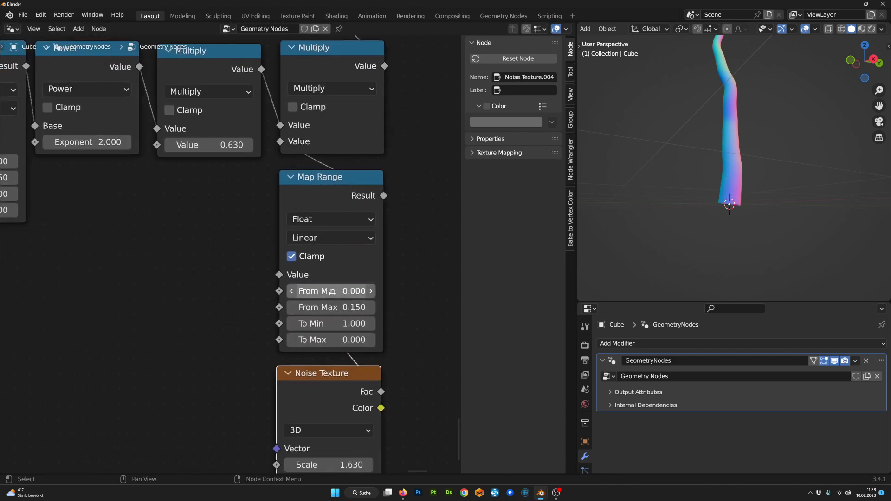
- Set the new Map Range's From Min to 0.300 and From Max to 0.700, and align the Noise Texture directly beneath it
key(Tab)
text(1)
key(Return)
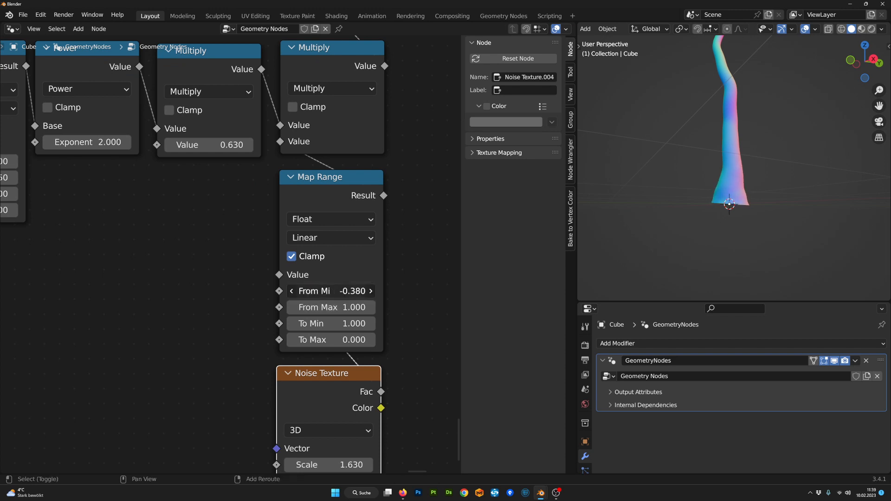
drag(354, 290, 354, 291)
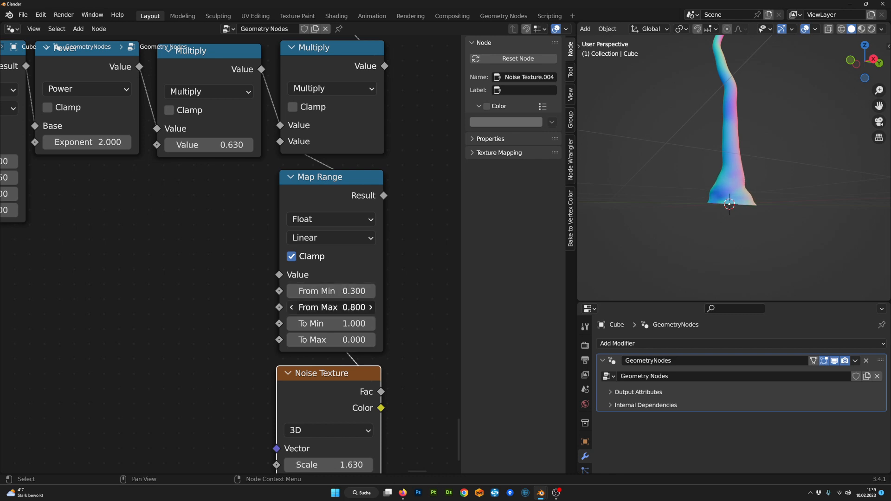
click(292, 308)
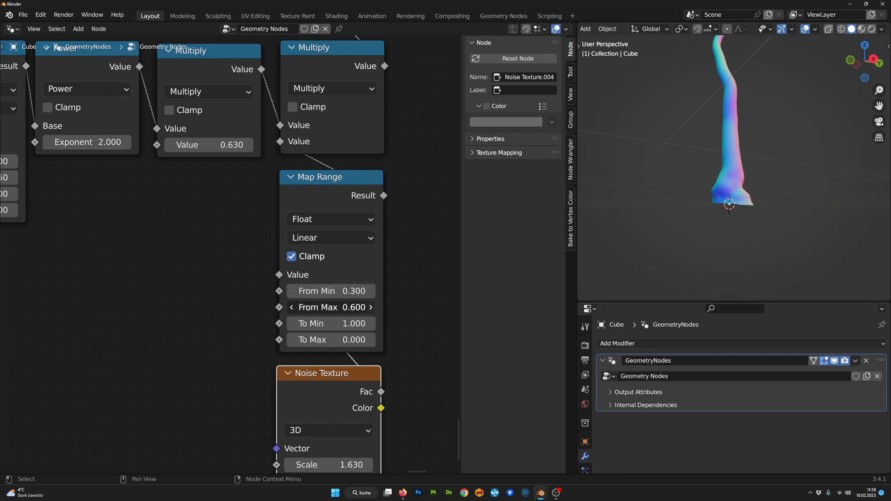
drag(354, 308, 354, 307)
middle_drag(657, 222, 761, 230)
drag(338, 381, 341, 376)
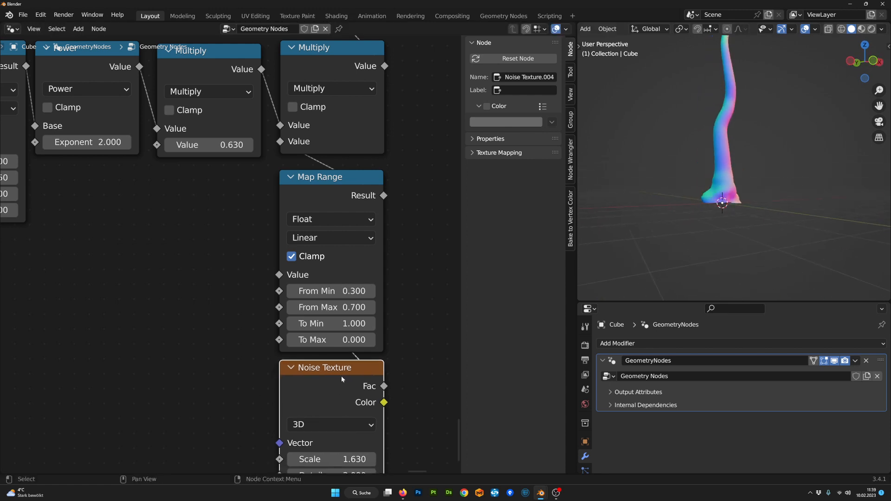
- Duplicate the Position and vector Multiply nodes and place the copies beside the lower Noise Texture
scroll(341, 375, down, 6)
scroll(288, 321, up, 4)
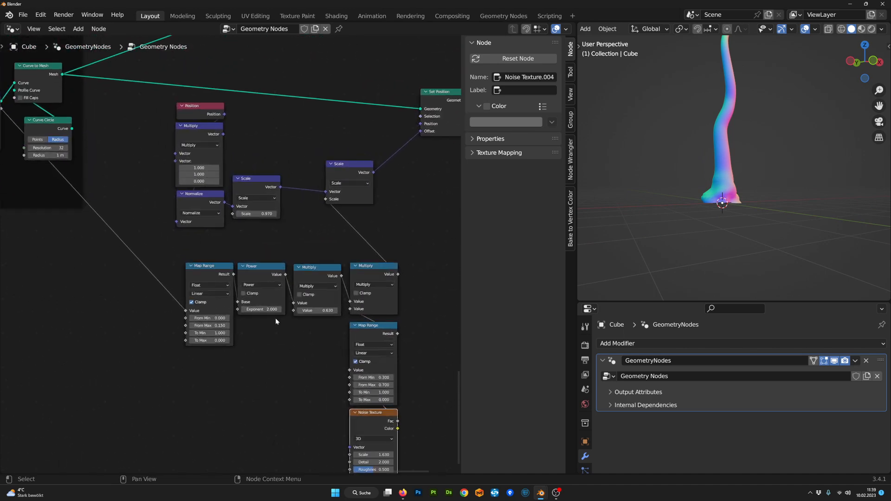
click(204, 110)
middle_drag(237, 254, 224, 175)
scroll(227, 175, up, 1)
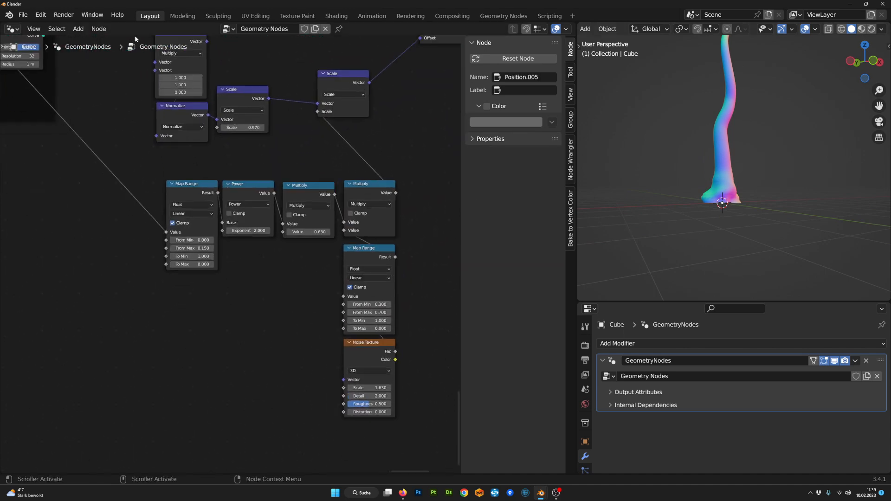
middle_drag(135, 39, 146, 121)
click(199, 125)
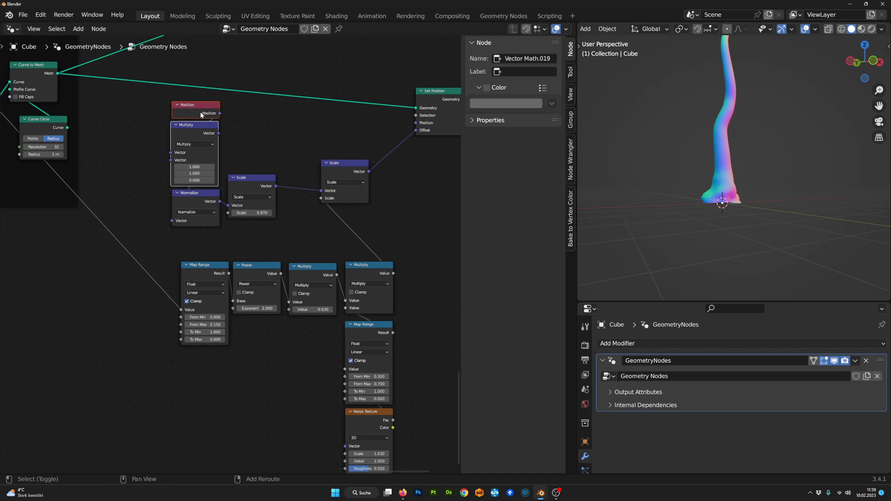
key(shift+d)
click(296, 399)
- Connect the duplicated vector Multiply's output to the Noise Texture's Vector input
scroll(315, 342, up, 8)
middle_drag(336, 447, 351, 381)
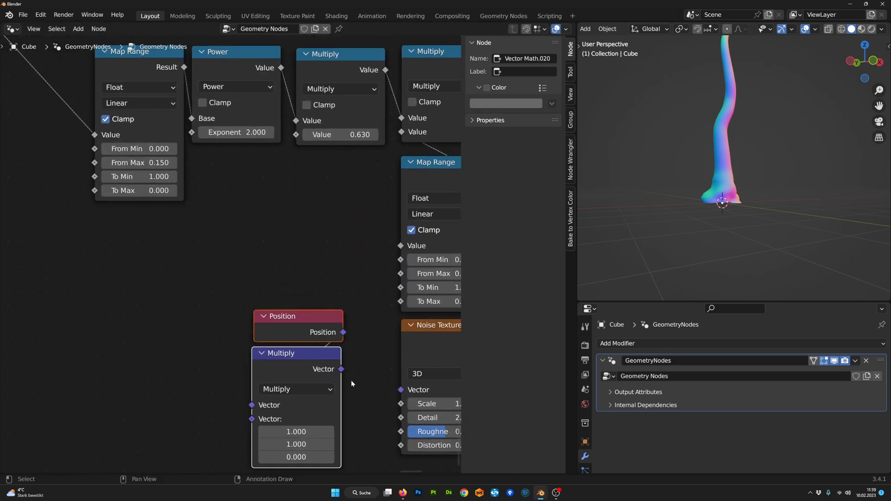
drag(404, 389, 403, 390)
middle_drag(334, 399, 285, 356)
scroll(285, 349, up, 4)
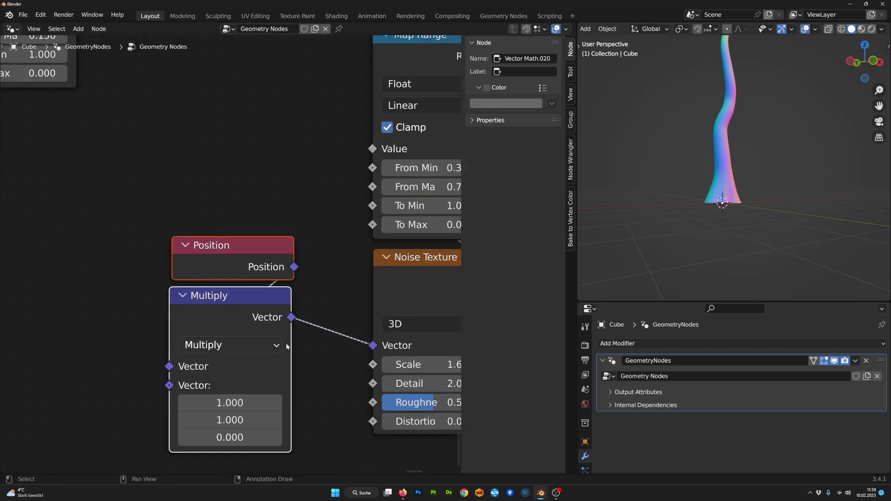
- Set the duplicated vector Multiply's third component to 0.360, leaving the first two at 1.000
middle_drag(811, 182, 633, 248)
scroll(246, 331, up, 2)
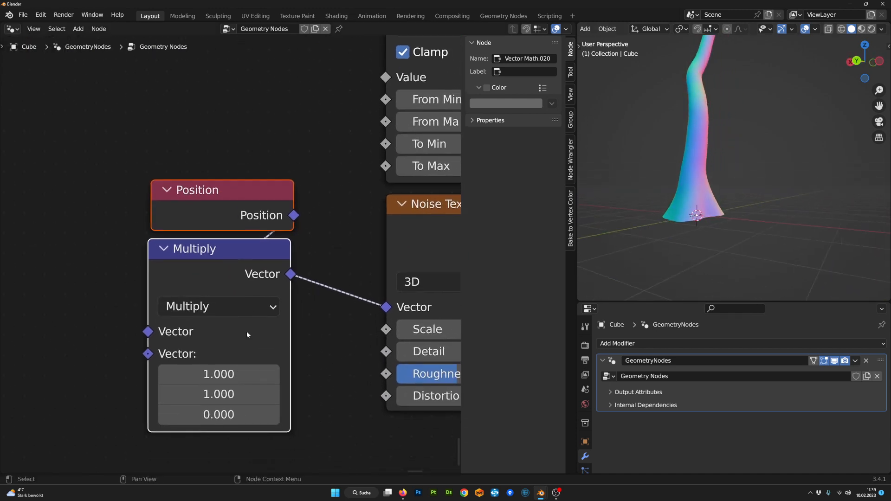
mouse_move(218, 394)
mouse_down()
mouse_move(274, 395)
mouse_move(204, 394)
mouse_up()
right_click(204, 394)
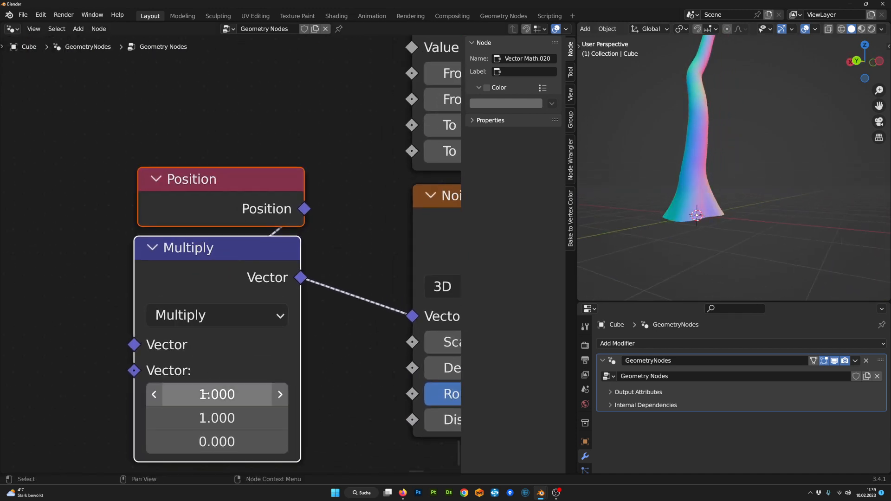
drag(217, 442, 241, 442)
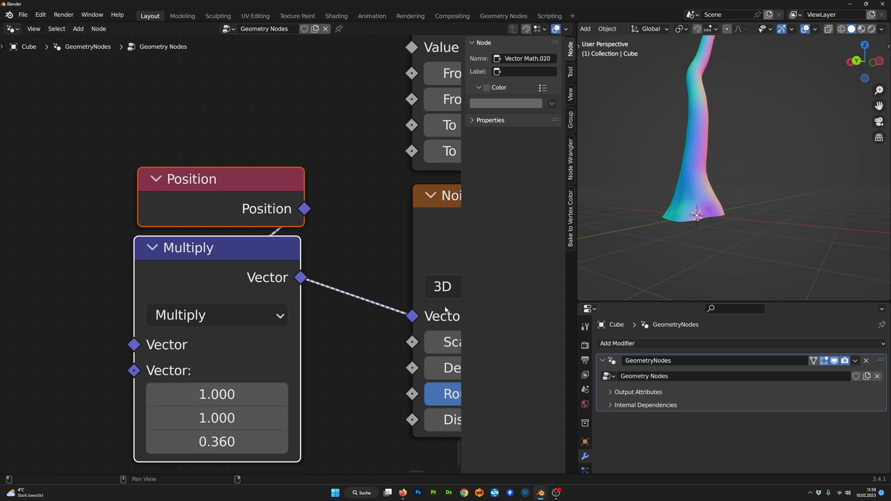
- Move the duplicated Position and Multiply nodes closer to the Noise Texture
scroll(440, 317, down, 3)
middle_drag(347, 392, 236, 409)
drag(248, 408, 180, 239)
key(g)
click(235, 251)
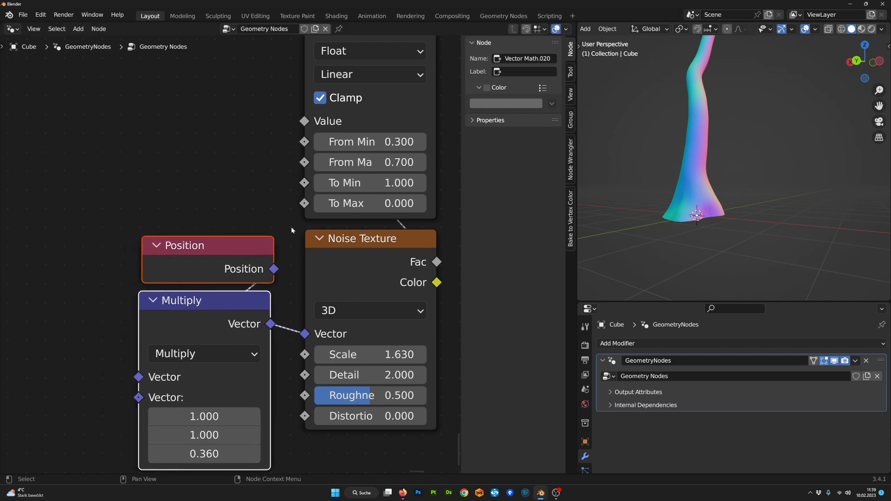
- Strengthen the flare by setting the Multiply after Power to 0.840 and the first Map Range's From Max to 0.180
scroll(290, 226, down, 12)
middle_drag(265, 138, 293, 297)
scroll(293, 297, up, 7)
shift+drag(299, 277, 348, 277)
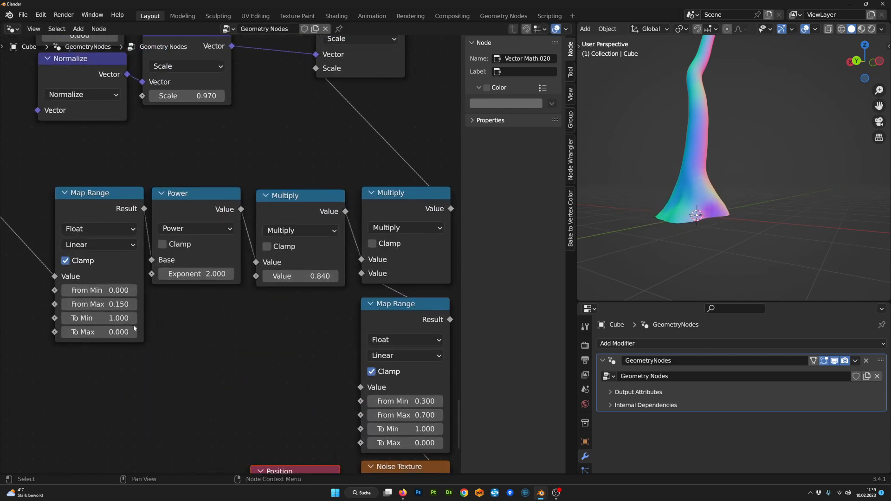
drag(99, 304, 117, 304)
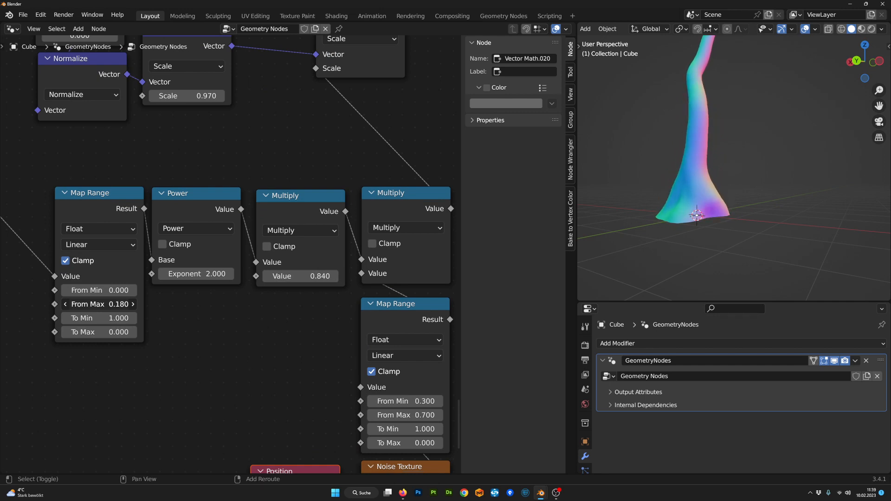
middle_drag(574, 209, 738, 204)
middle_drag(752, 249, 808, 259)
scroll(784, 256, up, 3)
scroll(244, 170, down, 10)
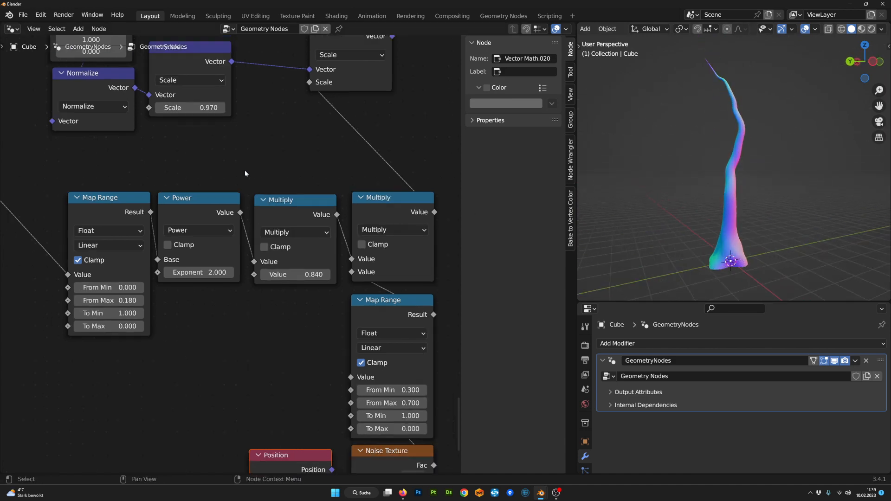
- Move Set Position closer to the flare nodes, group them all in a frame and shift the frame slightly down
middle_drag(386, 174, 271, 233)
scroll(274, 230, down, 2)
scroll(274, 230, up, 1)
drag(395, 276, 382, 250)
middle_drag(295, 283, 459, 251)
click(390, 210)
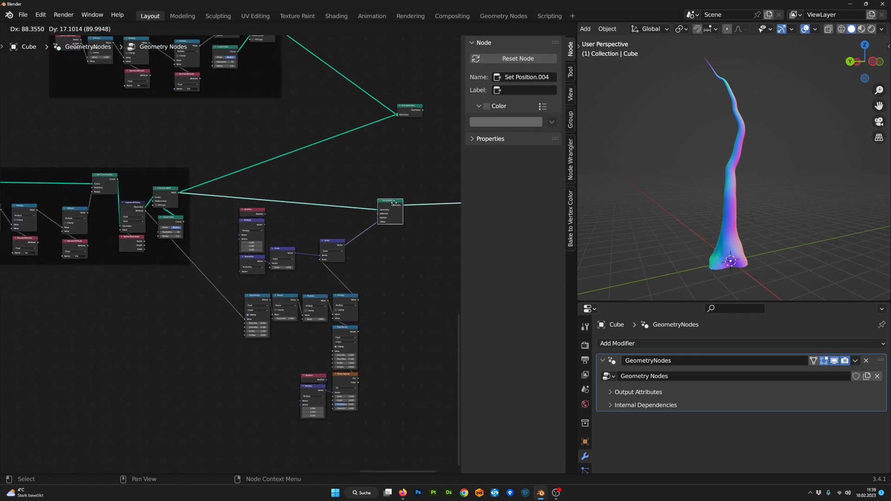
drag(402, 448, 242, 200)
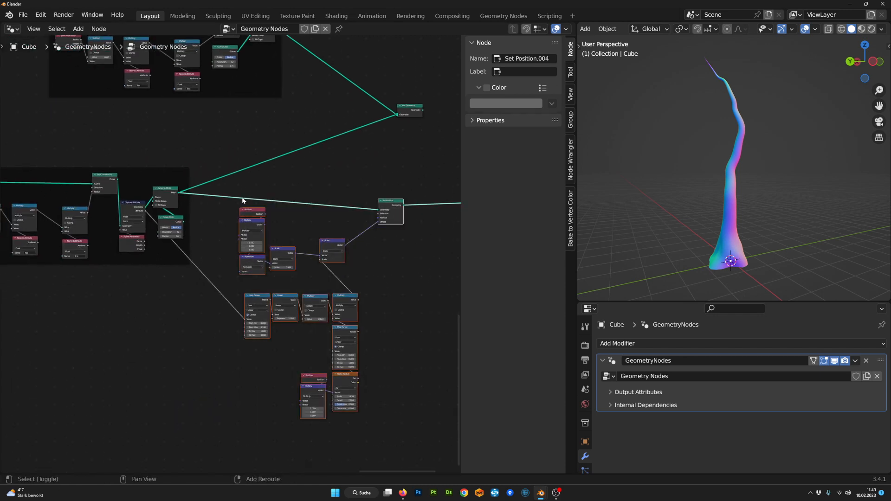
key(ctrl+j)
scroll(399, 209, up, 2)
drag(389, 176, 390, 201)
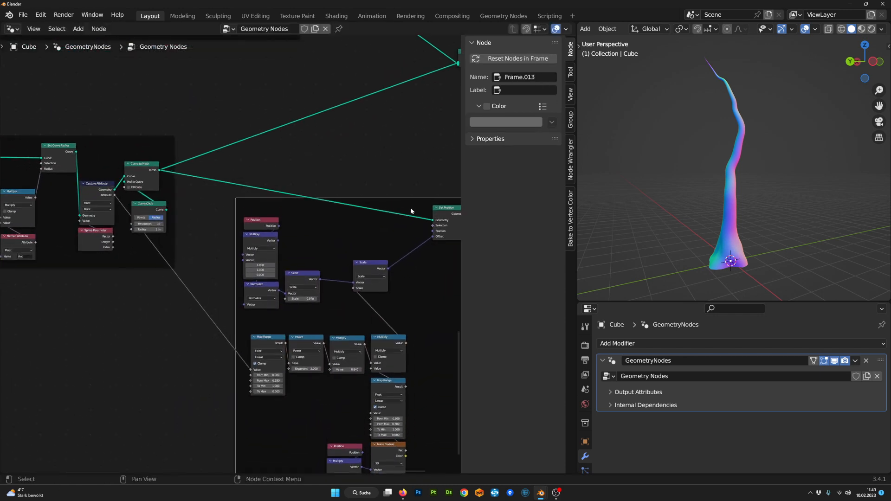
- Route the trunk into Join Geometry through Set Position instead of directly, and connect Join Geometry to the Group Output
middle_drag(410, 208, 230, 268)
middle_drag(412, 255, 401, 248)
drag(295, 111, 375, 106)
middle_drag(379, 162, 345, 229)
scroll(341, 230, down, 1)
ctrl+right_drag(218, 186, 240, 292)
alt+right_drag(272, 267, 441, 290)
- Inspect the complete tree and its flared trunk from several sides, adjusting the 3D viewport's height
middle_drag(868, 221, 784, 226)
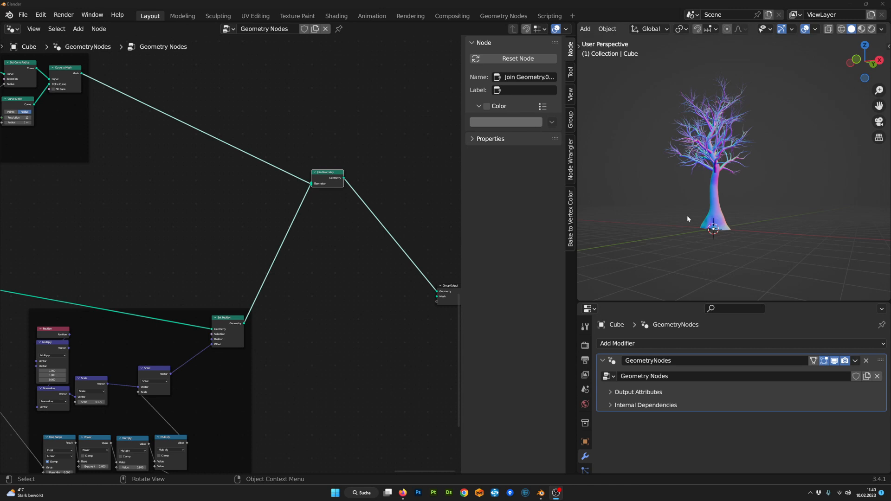
middle_drag(687, 216, 729, 219)
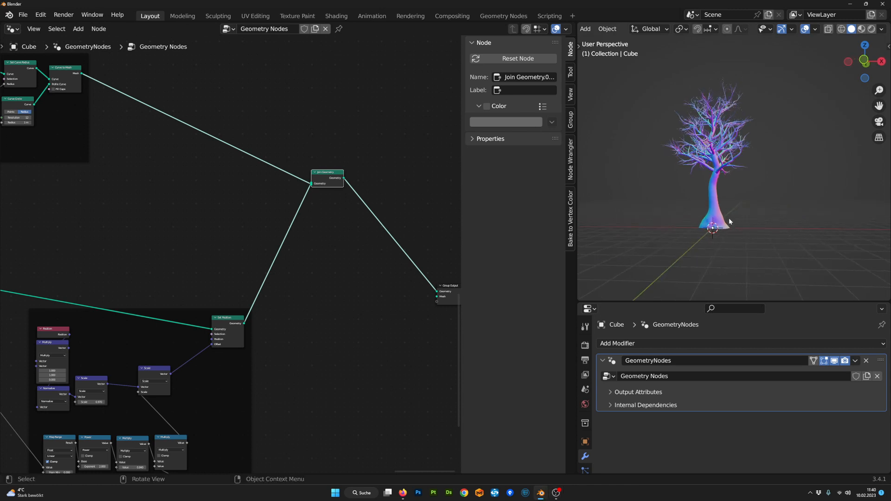
shift+middle_drag(727, 175, 806, 204)
scroll(770, 224, up, 3)
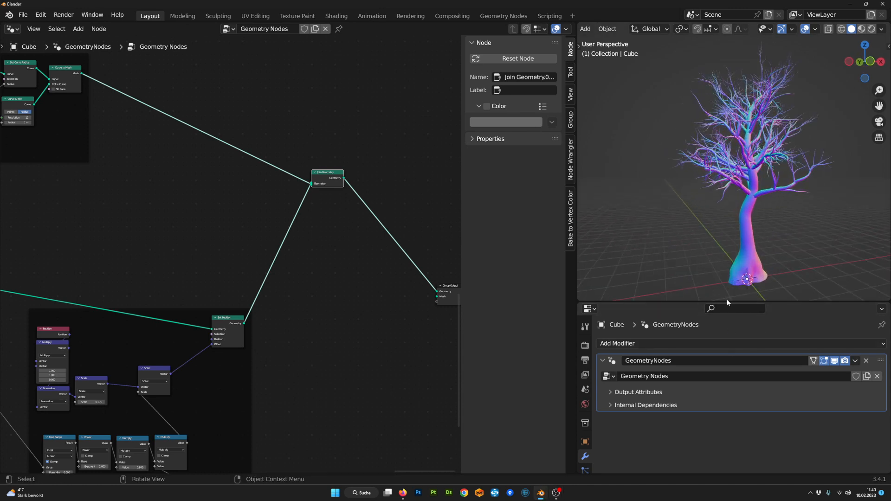
mouse_move(726, 301)
mouse_down()
mouse_move(727, 268)
mouse_move(727, 294)
mouse_up()
middle_drag(727, 253, 731, 211)
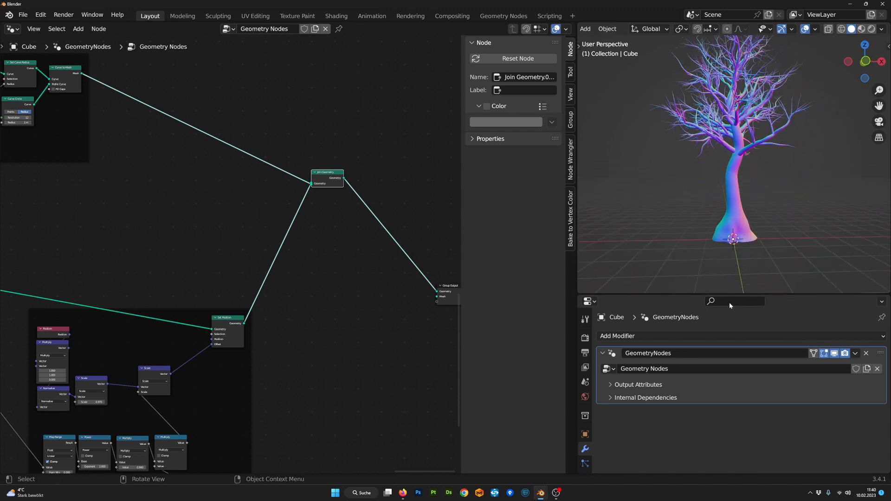
drag(742, 293, 743, 268)
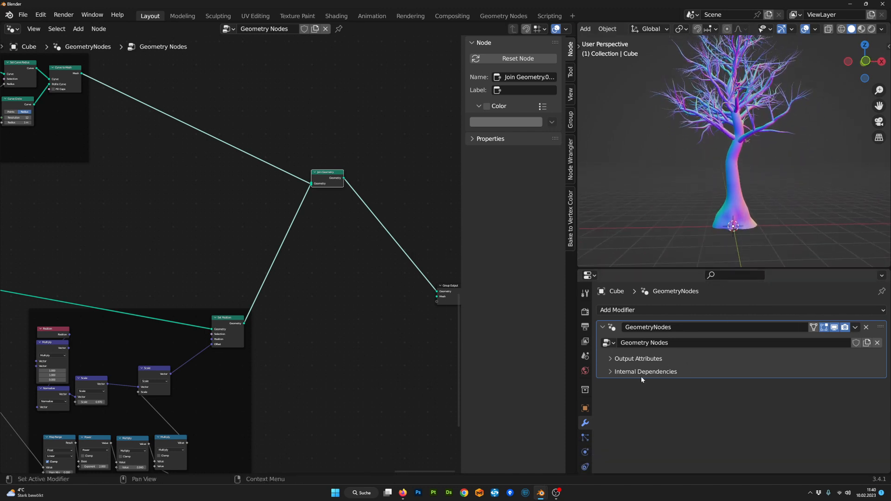
middle_drag(741, 187, 769, 209)
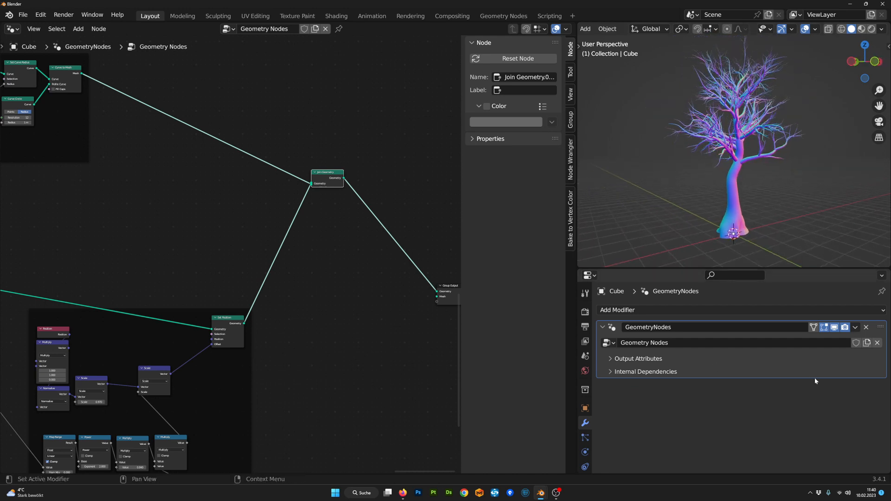
drag(741, 270, 741, 291)
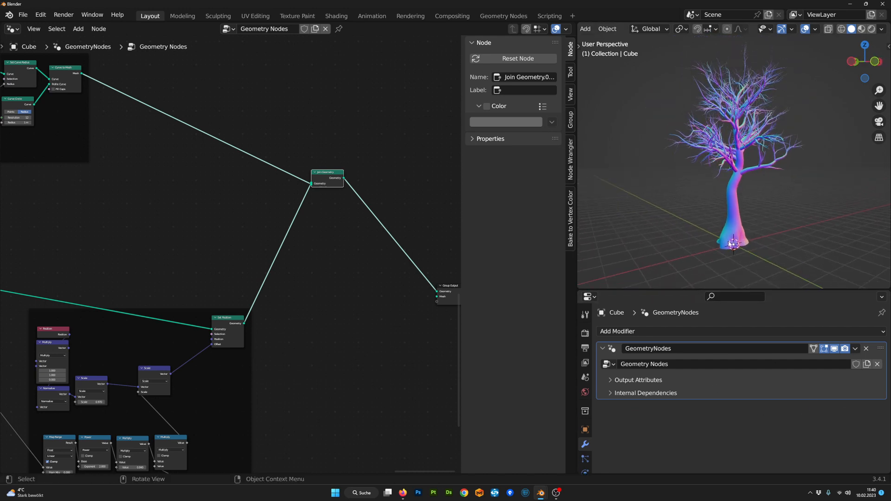
- Add a Group Input node below the Random Value node at the start of the trunk's noise setup
middle_drag(244, 341, 236, 277)
scroll(236, 277, down, 10)
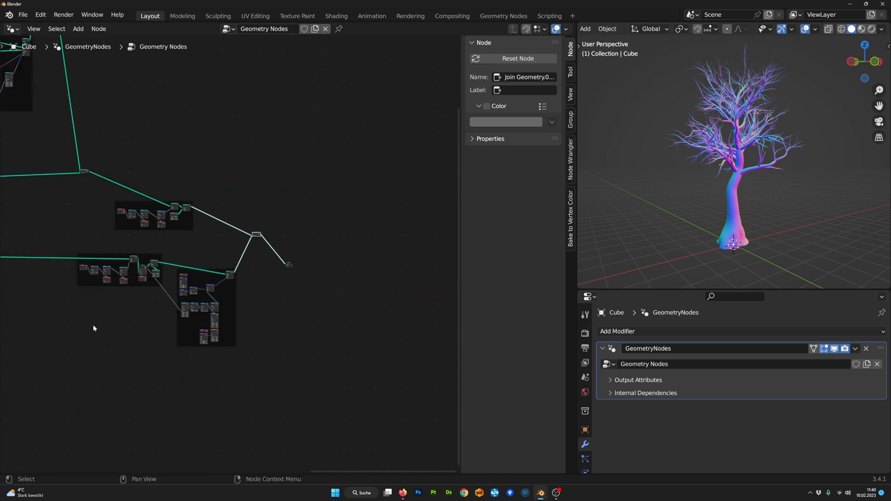
middle_drag(94, 328, 378, 324)
middle_drag(179, 290, 441, 341)
mouse_move(264, 331)
middle_down()
mouse_move(362, 332)
mouse_move(162, 317)
middle_up()
scroll(366, 331, up, 9)
scroll(150, 287, up, 5)
key(Tab)
text(g)
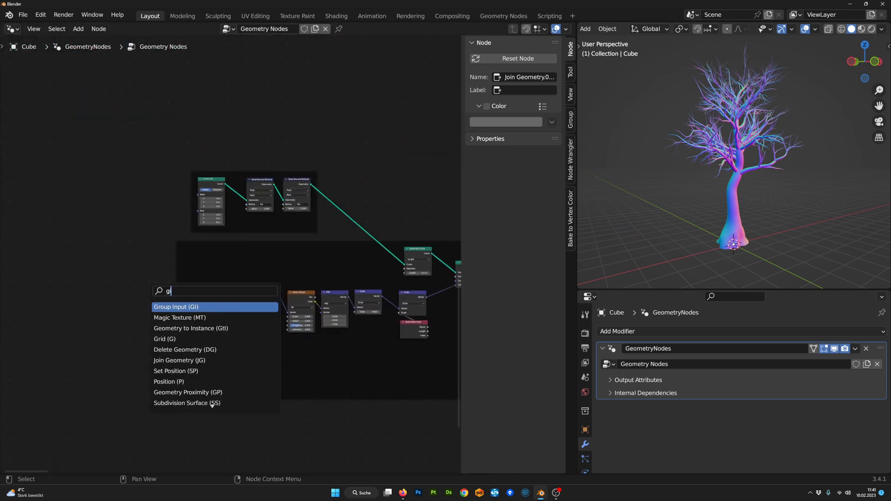
text(i)
key(Return)
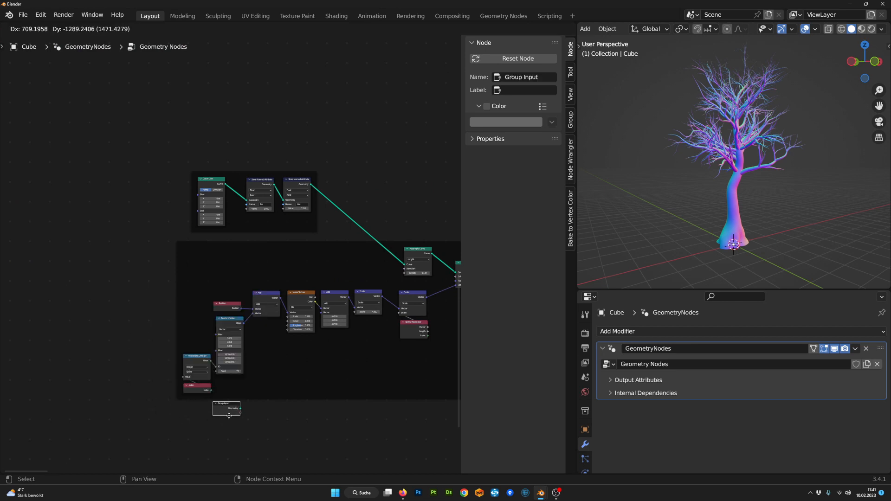
scroll(234, 398, up, 5)
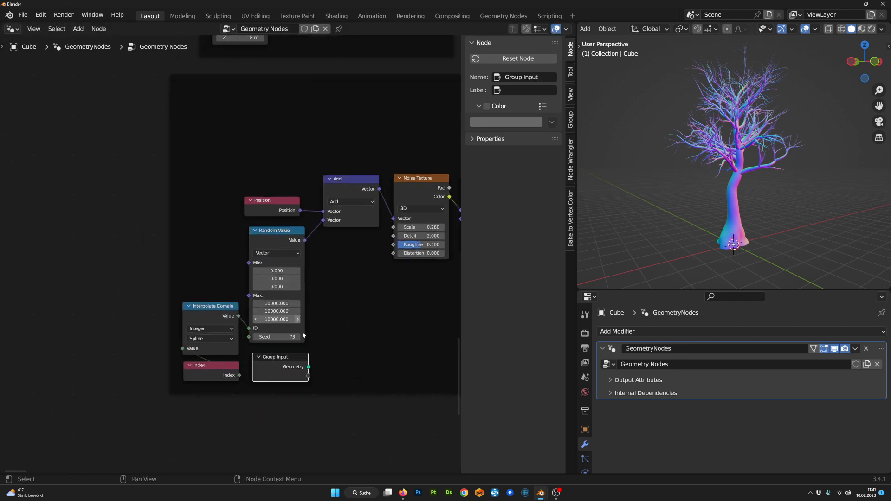
- Remove the Geometry socket from the node group's inputs
click(570, 122)
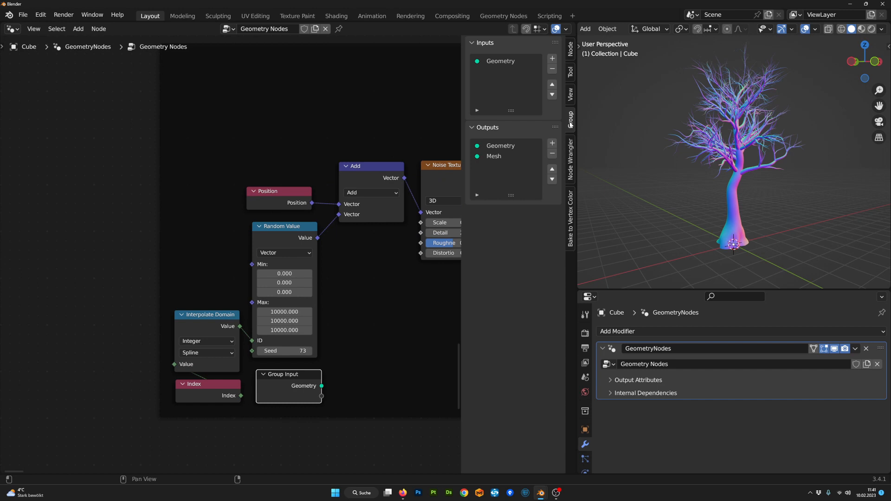
click(503, 146)
click(500, 61)
click(552, 69)
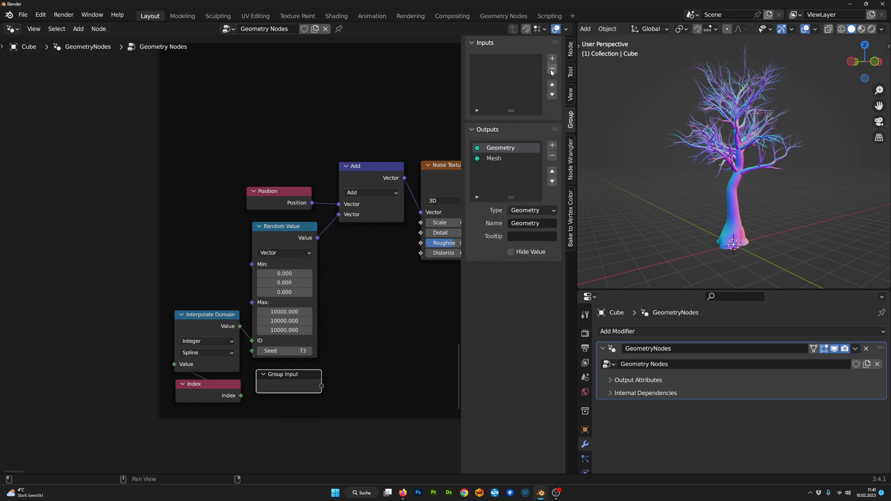
- Connect the Group Input to the Random Value's Seed and set the exposed Seed input's default to 0
scroll(303, 404, up, 3)
scroll(395, 439, up, 2)
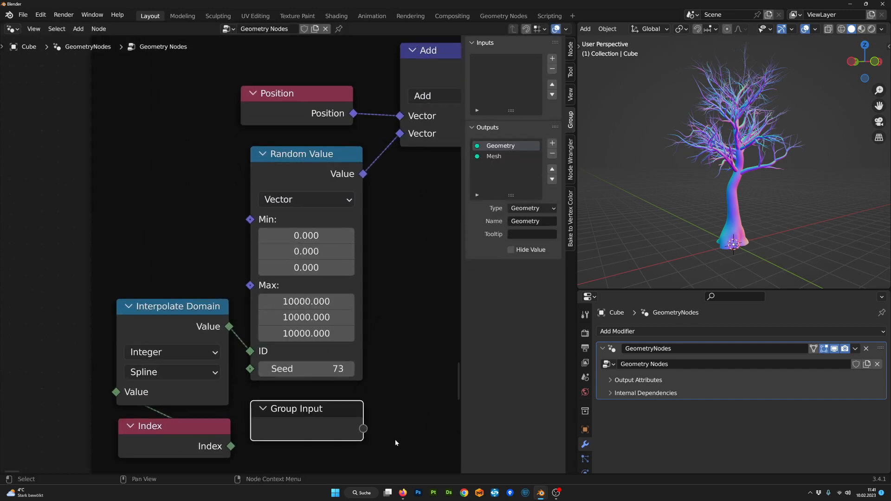
drag(266, 374, 263, 371)
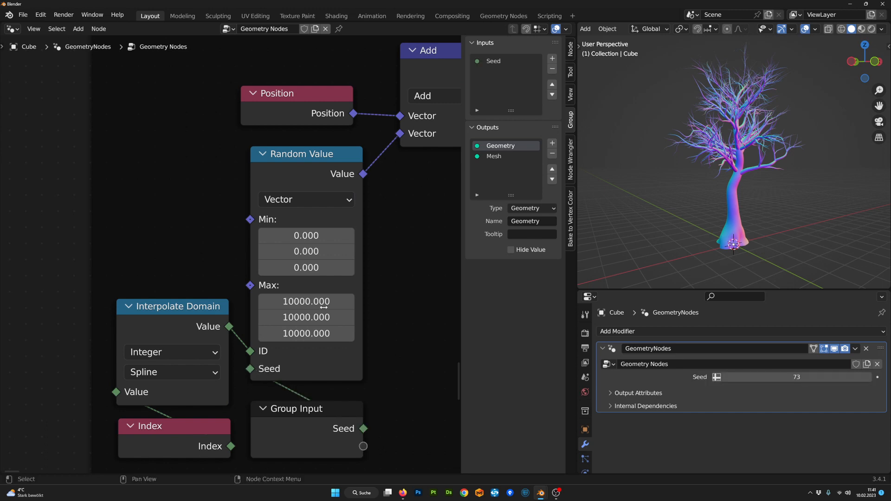
click(501, 61)
double_click(531, 175)
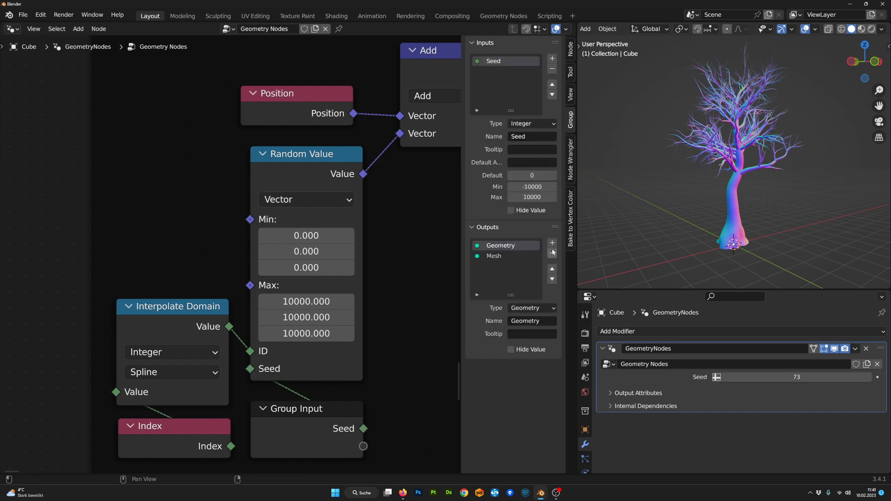
- Duplicate the Seed Group Input and move the copy below the Random Value and Multiply nodes of the branch setup's purple frame
scroll(385, 285, down, 3)
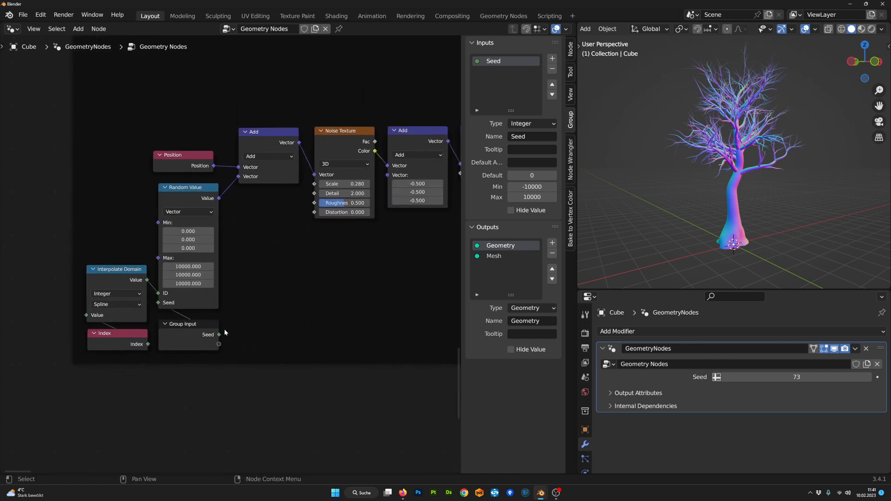
scroll(167, 372, down, 2)
key(shift+d)
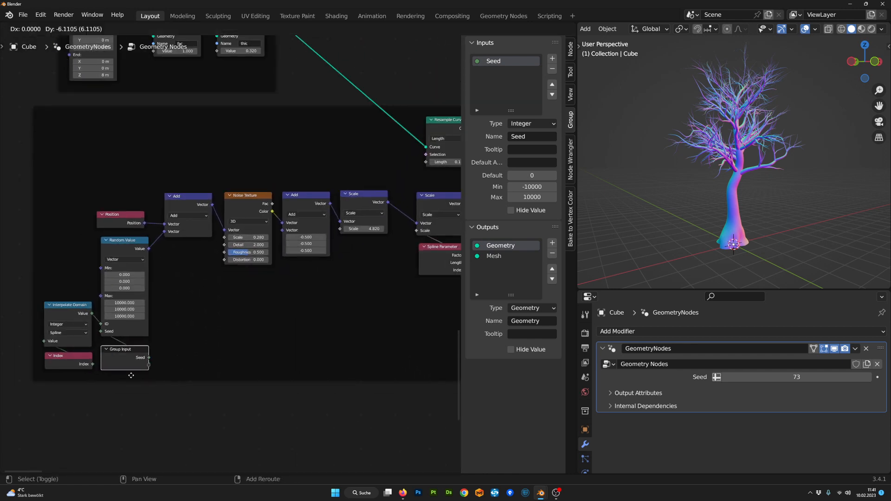
click(222, 174)
middle_drag(246, 185, 312, 321)
drag(300, 291, 224, 177)
middle_drag(224, 177, 144, 210)
drag(144, 211, 272, 142)
middle_drag(266, 180, 167, 338)
scroll(218, 341, down, 9)
scroll(188, 299, up, 3)
middle_drag(189, 297, 175, 355)
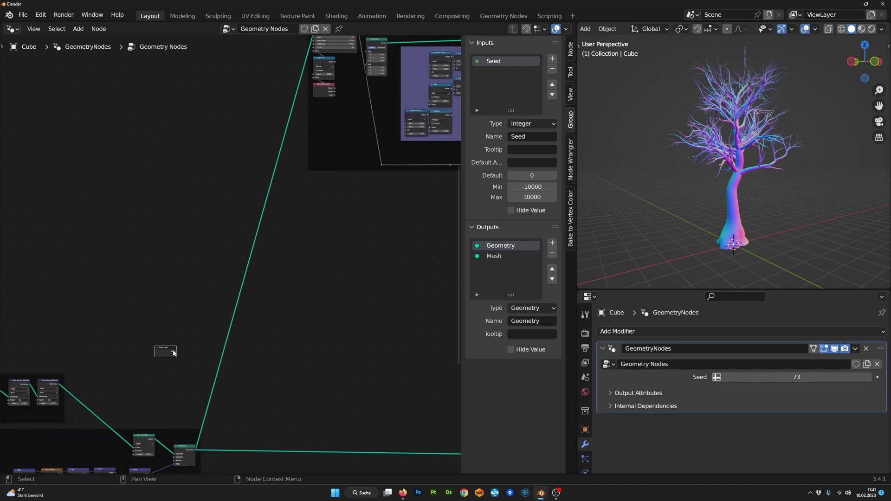
drag(173, 351, 364, 329)
scroll(263, 411, up, 4)
middle_drag(369, 259, 270, 279)
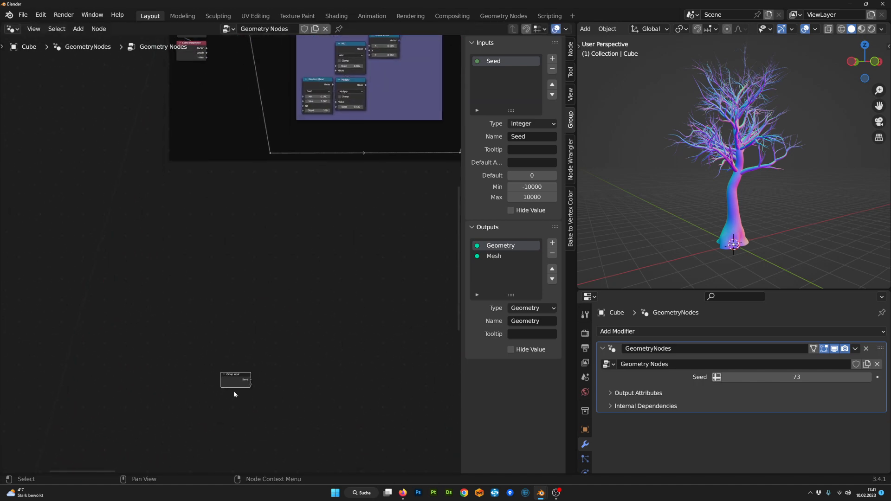
drag(235, 384, 298, 233)
middle_drag(288, 244, 231, 357)
scroll(243, 369, up, 6)
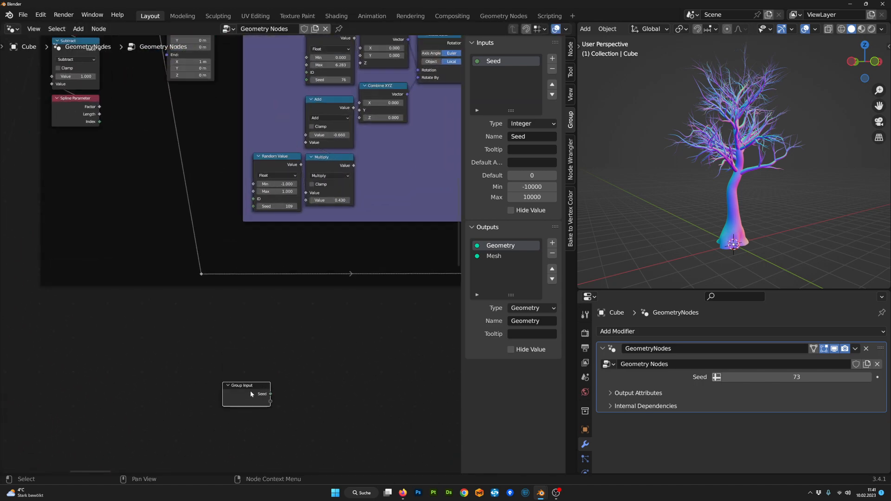
drag(250, 392, 268, 341)
- Add a Math node set to Add directly below the copied Group Input
key(shift+a)
text(s)
text(add)
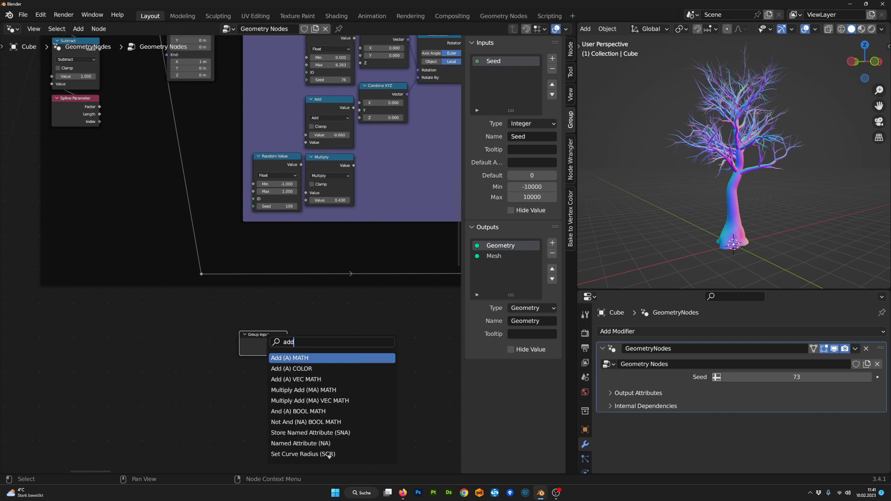
key(Return)
click(249, 378)
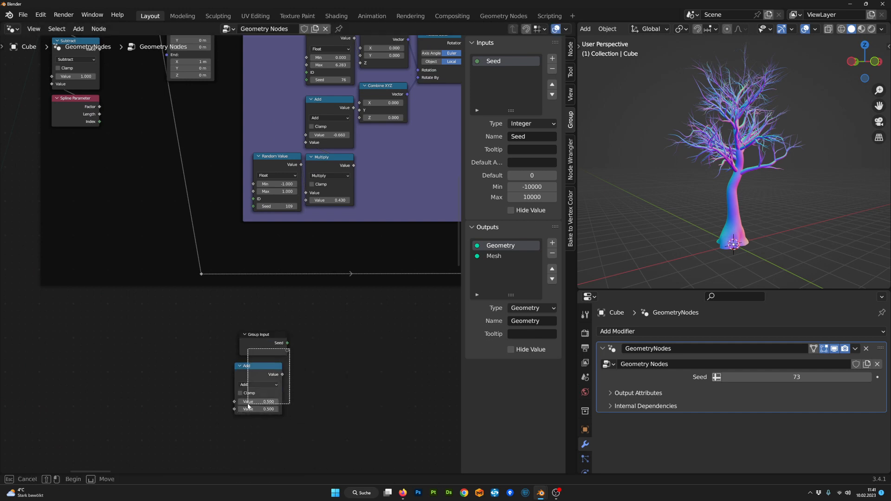
drag(249, 406, 257, 381)
click(334, 364)
drag(277, 351, 199, 330)
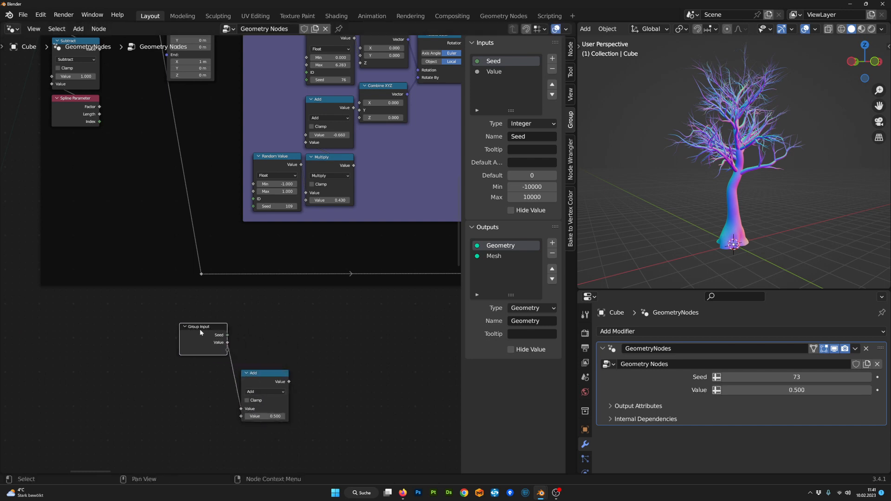
key(ctrl+z)
key(ctrl+z)
key(ctrl+z)
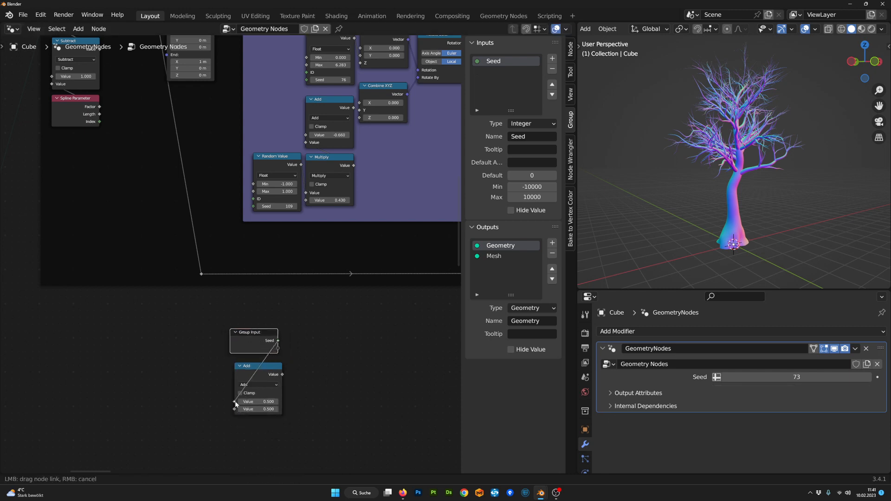
- Connect the Group Input's Seed to the Add node, set its other value to 642, and link the result to the float Random Value's Seed
drag(259, 368, 252, 364)
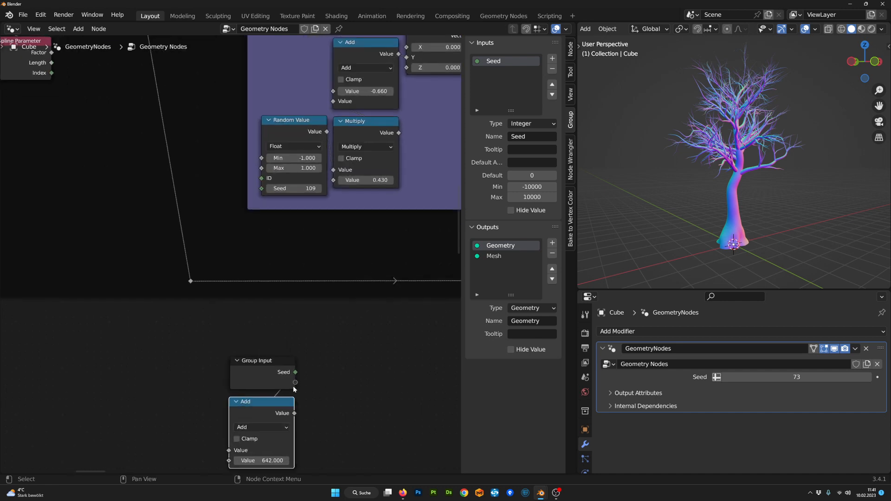
scroll(293, 386, up, 2)
scroll(284, 432, down, 1)
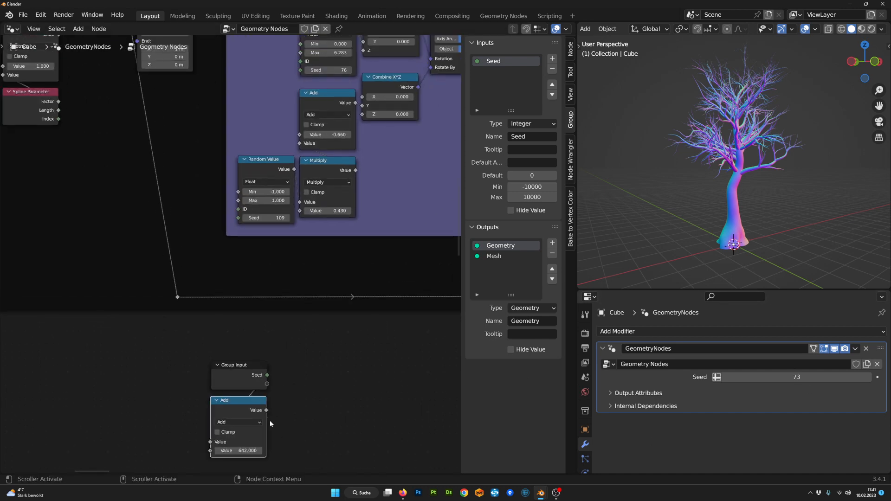
drag(243, 231, 238, 219)
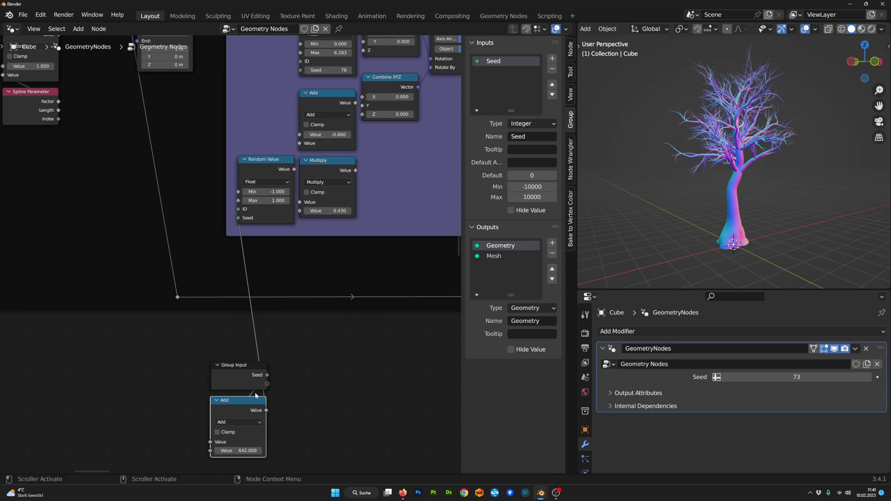
- Duplicate the Group Input and Add pair and place a copy above the float Random Value in the next branch level's purple frame
scroll(255, 393, down, 6)
key(shift+d)
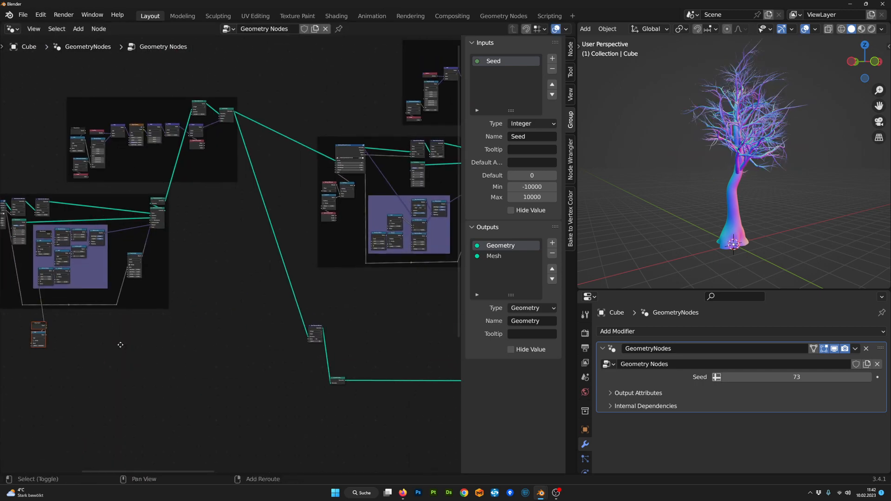
scroll(303, 328, up, 3)
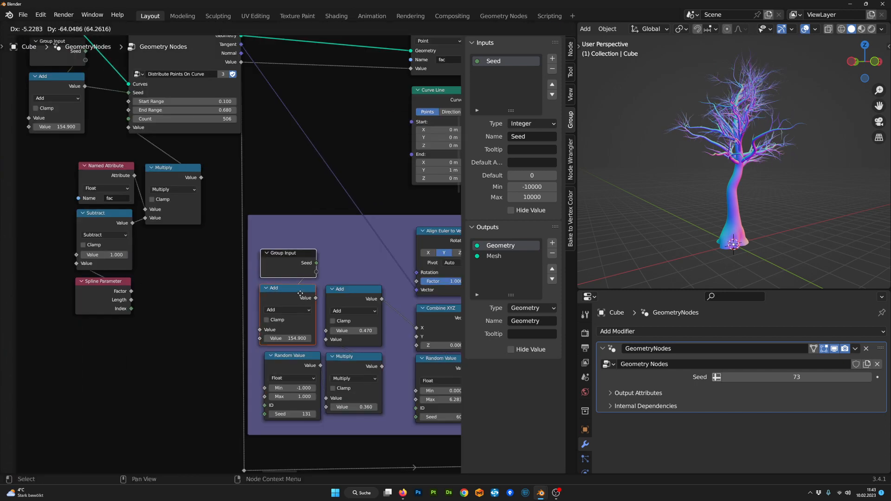
drag(166, 303, 211, 327)
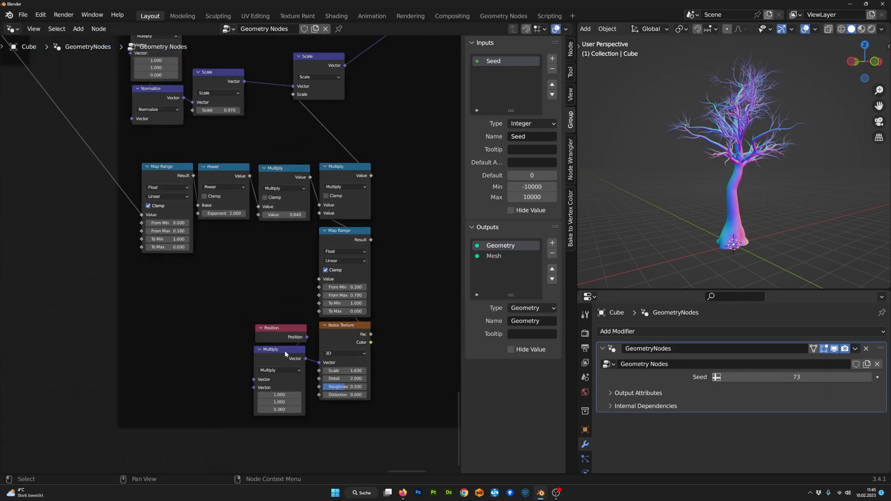
- Move the Position and Multiply nodes away from the trunk base's Noise Texture and insert a Vector Math Add node into the link between them
middle_drag(285, 350, 317, 315)
drag(322, 298, 220, 299)
scroll(220, 300, up, 3)
scroll(231, 302, down, 4)
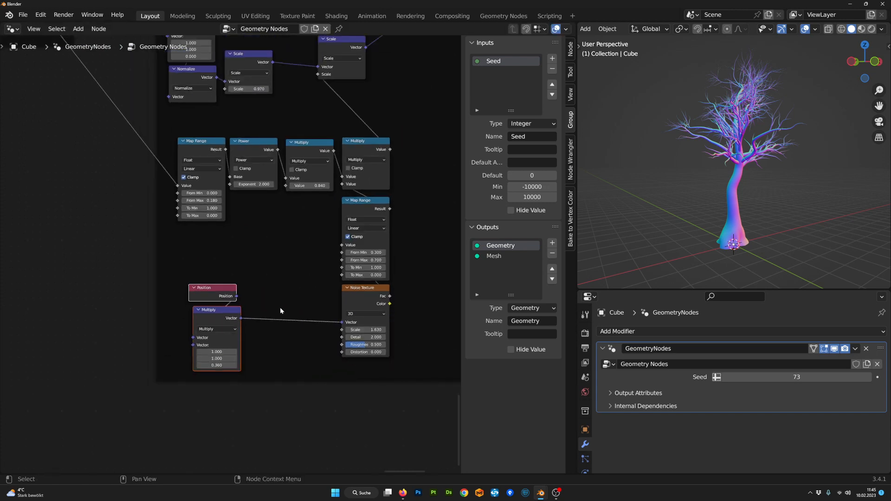
key(shift+a)
text(s)
text(vm)
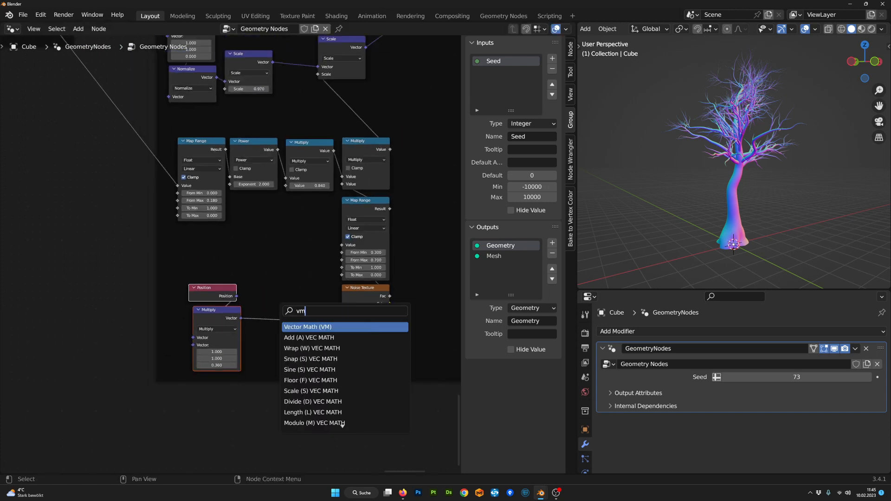
key(Return)
click(293, 308)
drag(294, 308, 295, 318)
- Add a Random Value node below the new vector Add node and set its data type to Vector
middle_drag(299, 329, 321, 290)
scroll(321, 289, up, 1)
key(shift+a)
key(s)
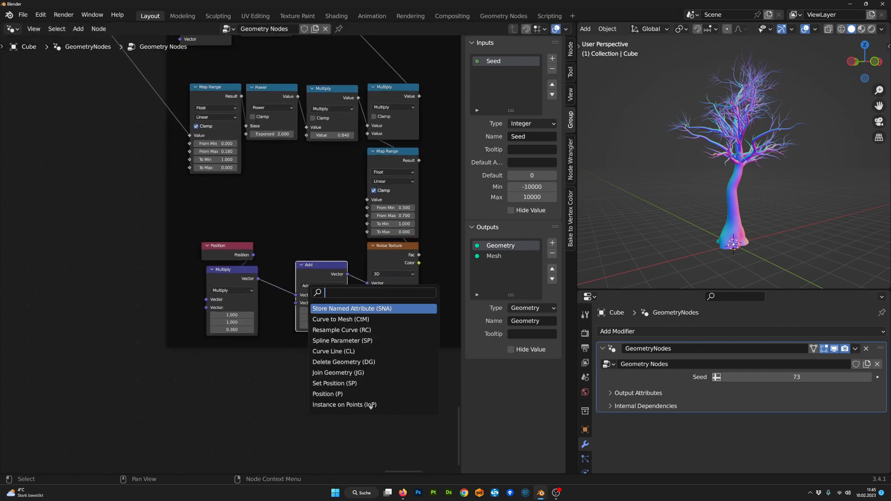
text(rand)
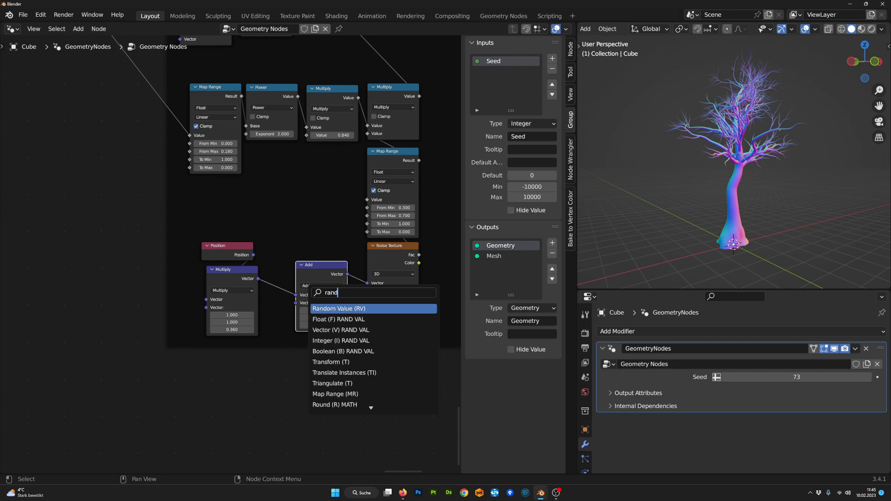
key(Return)
click(320, 364)
click(320, 361)
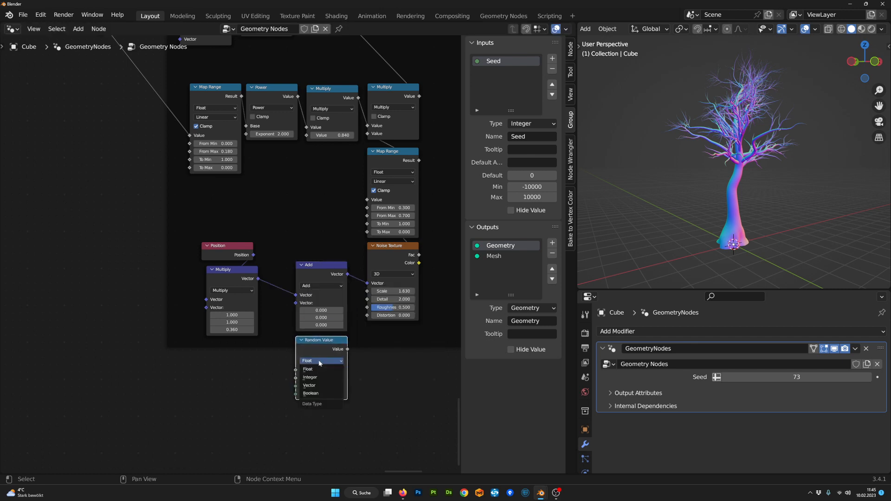
click(317, 385)
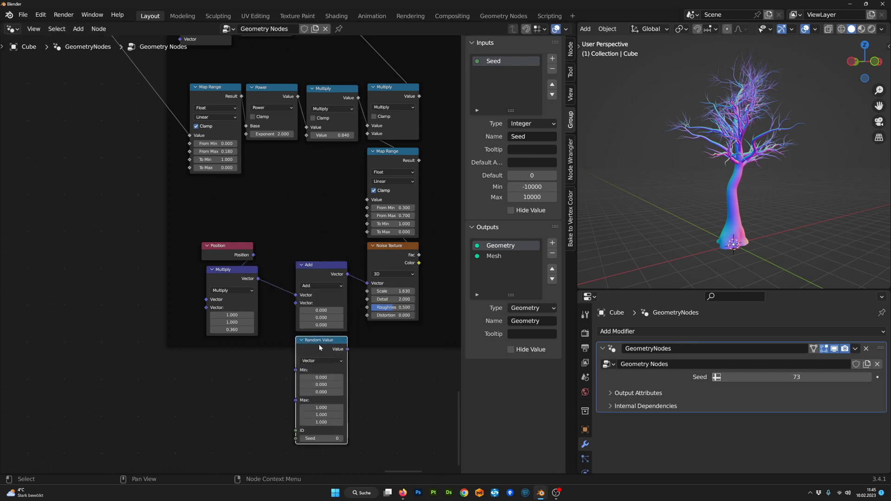
drag(319, 344, 321, 347)
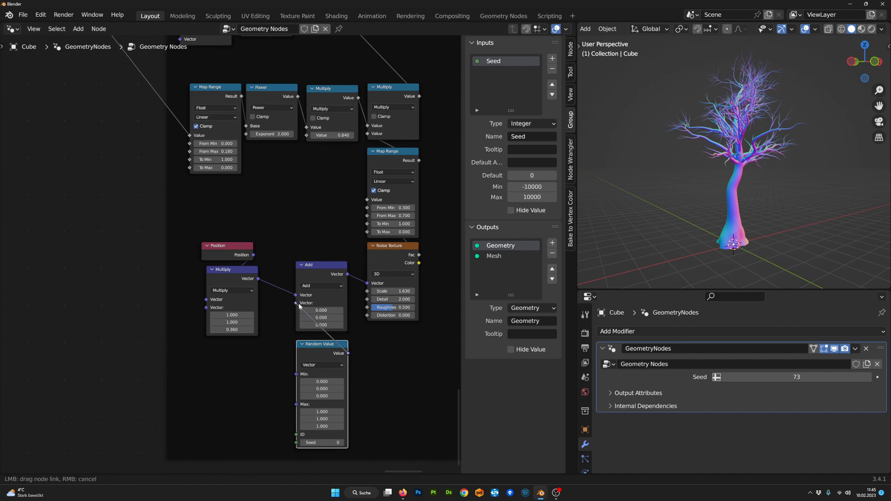
- Connect the Random Value to the Add node's second Vector input and inspect the trunk's base in an enlarged 3D viewport
drag(301, 306, 297, 303)
scroll(318, 346, up, 2)
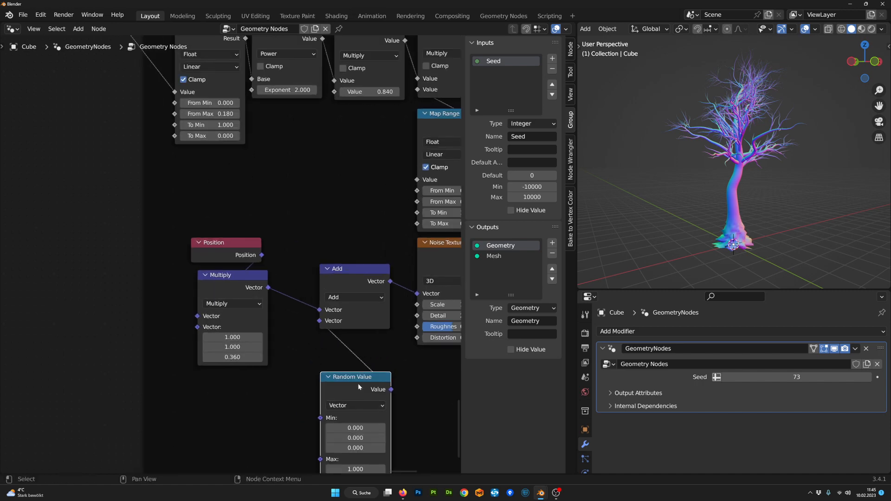
drag(358, 383, 354, 346)
middle_drag(771, 230, 718, 260)
scroll(735, 253, up, 1)
scroll(723, 220, up, 2)
scroll(724, 236, up, 1)
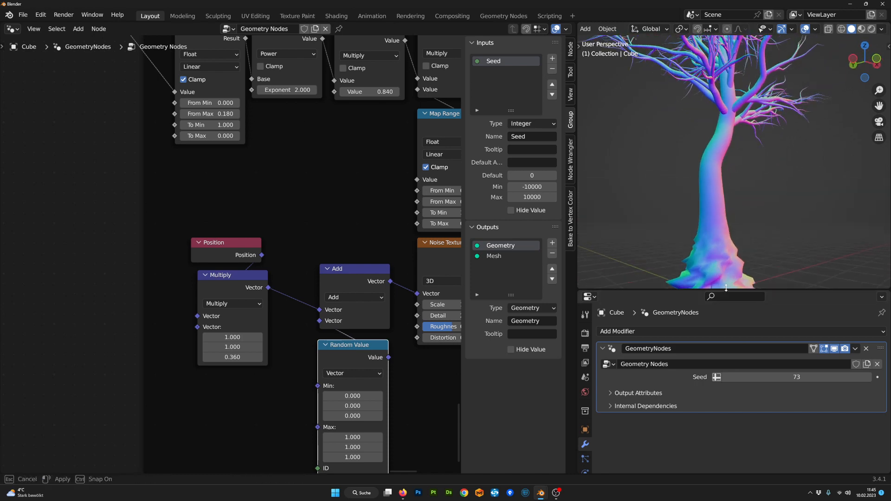
drag(726, 288, 726, 344)
- Set all three Max components of the vector Random Value to 1000
middle_drag(344, 400, 336, 327)
scroll(336, 327, up, 1)
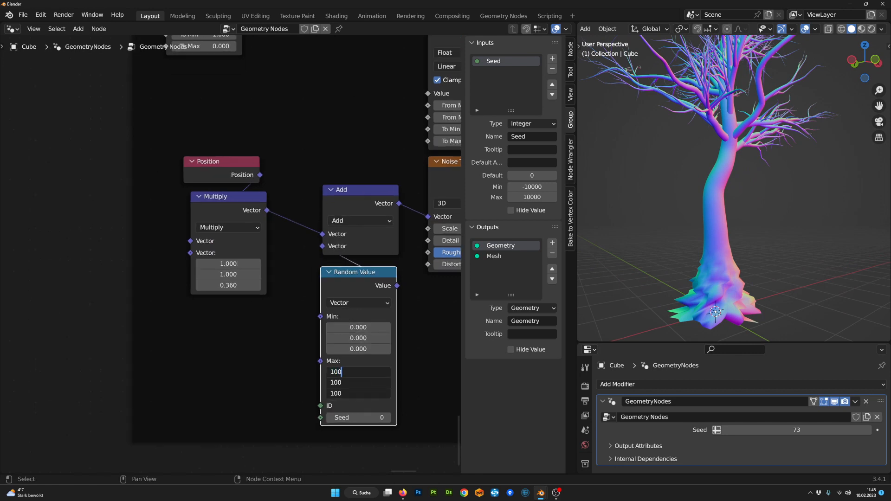
key(Return)
middle_drag(333, 400, 337, 353)
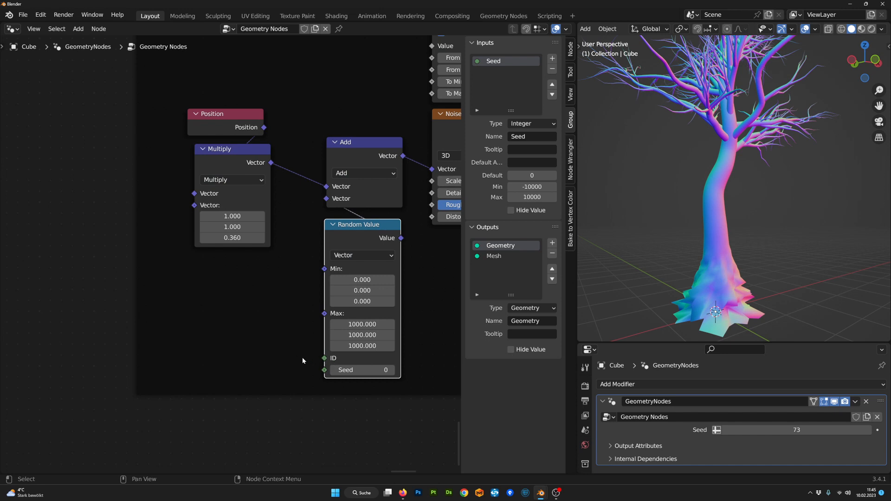
- Add a Mesh Island node beside the vector Random Value
middle_drag(302, 358, 311, 359)
key(Tab)
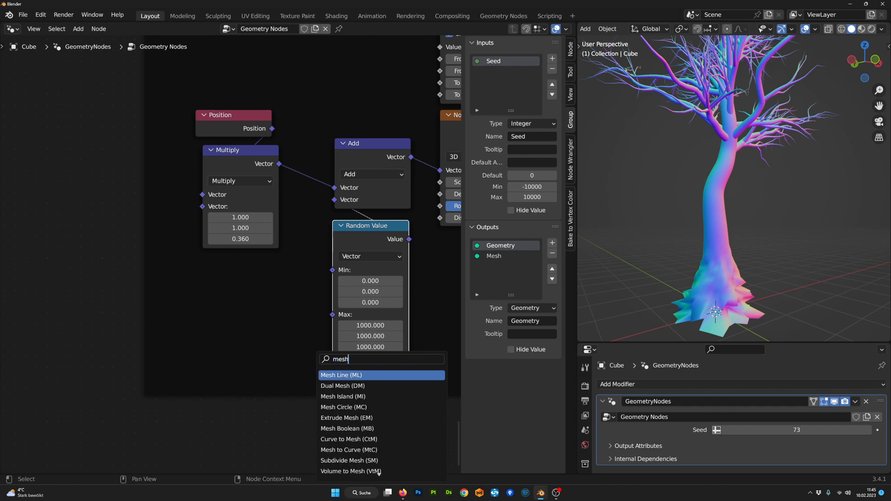
click(353, 396)
click(238, 342)
- Preview only the trunk's Curve to Mesh result in the 3D viewport
scroll(230, 254, down, 12)
middle_drag(234, 219, 219, 324)
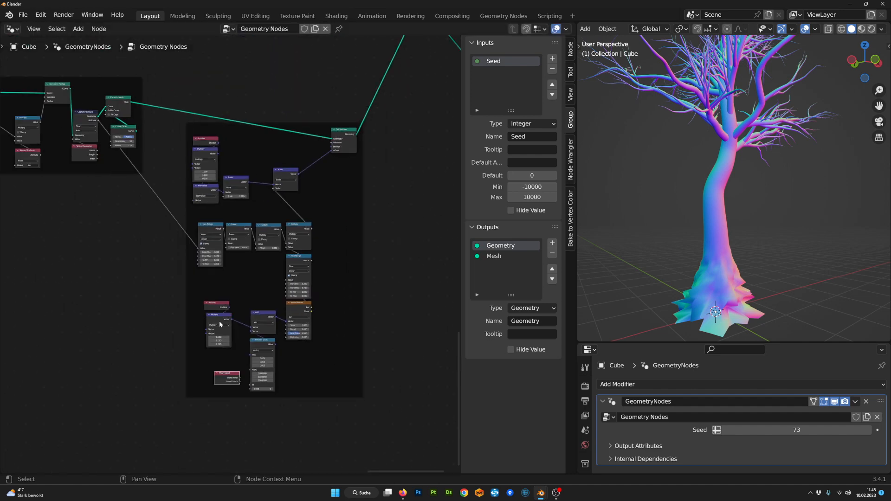
scroll(146, 148, down, 1)
ctrl+shift+click(146, 133)
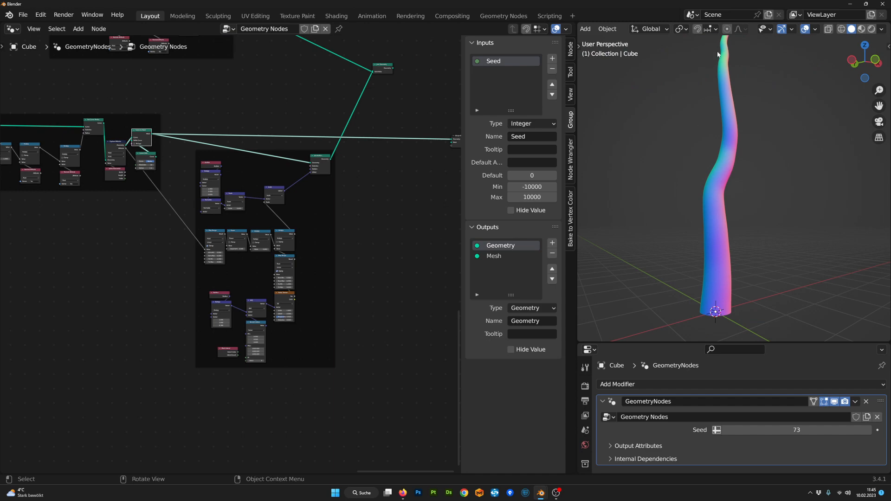
- Connect the Mesh Island's Island Index to the Random Value's ID and preview the joined tree geometry again
scroll(221, 375, up, 6)
middle_drag(241, 373, 252, 305)
scroll(253, 310, up, 9)
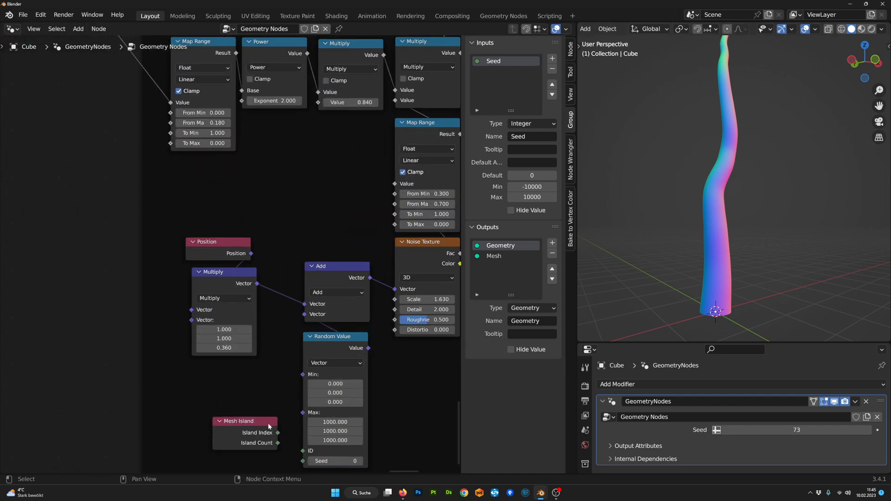
drag(264, 421, 267, 431)
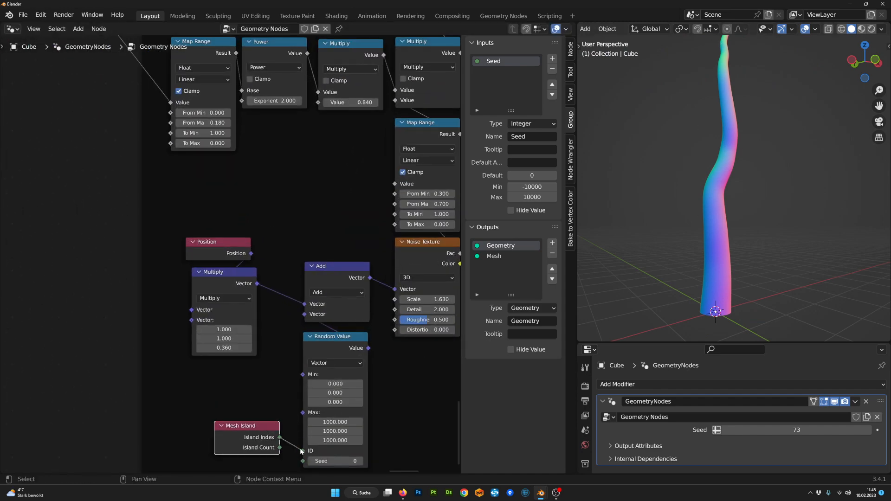
scroll(301, 451, down, 8)
ctrl+shift+click(393, 97)
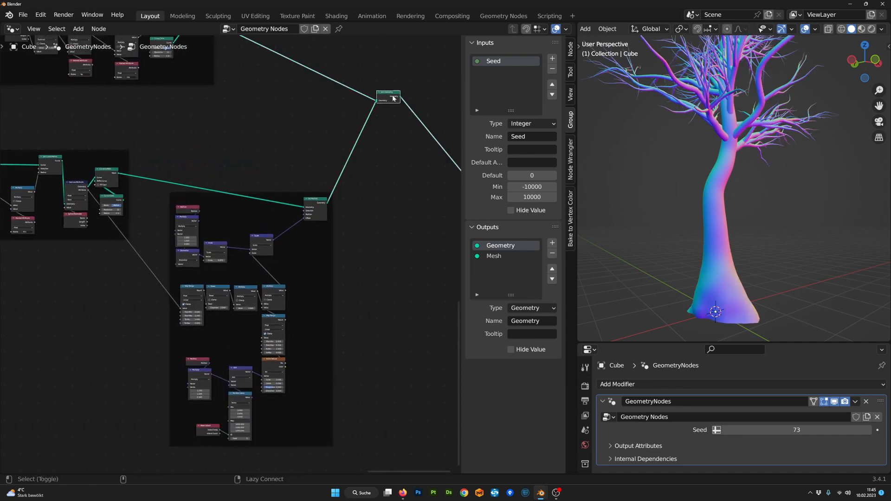
- Change the vector Random Value's Seed to vary the shape of the trunk's flared base
middle_drag(326, 406, 359, 305)
scroll(359, 305, up, 8)
middle_drag(188, 359, 284, 397)
drag(296, 391, 333, 392)
- Duplicate the Group Input and its Add node from the last branch level's frame and detach the copies from that frame
scroll(233, 361, down, 10)
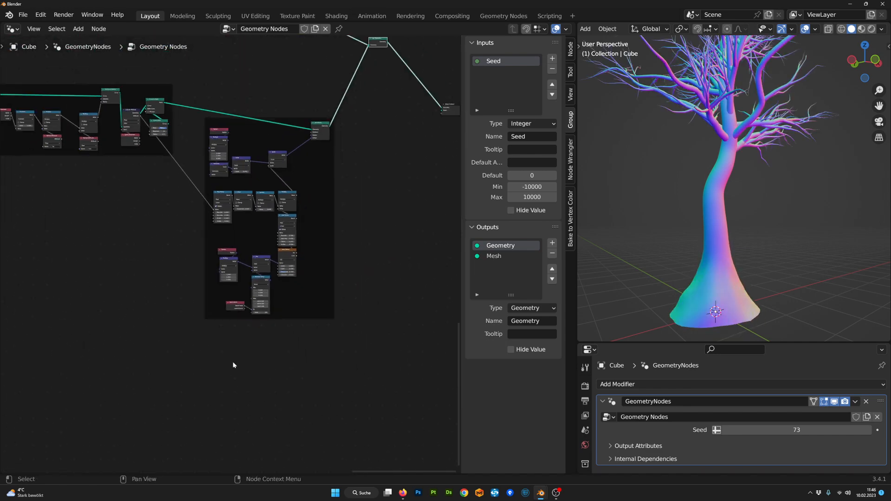
middle_drag(223, 347, 329, 414)
scroll(224, 315, up, 3)
scroll(139, 330, down, 7)
middle_drag(139, 329, 242, 320)
scroll(192, 263, down, 3)
middle_drag(192, 263, 206, 266)
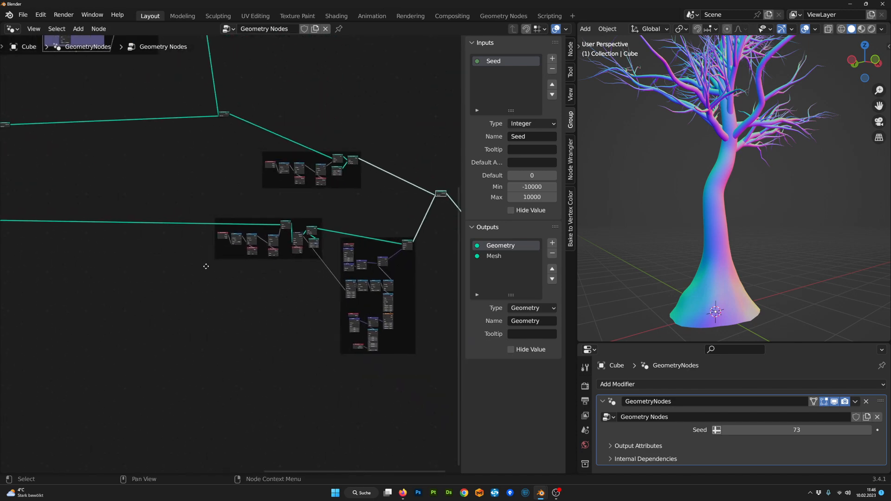
middle_drag(224, 149, 402, 416)
scroll(269, 182, up, 7)
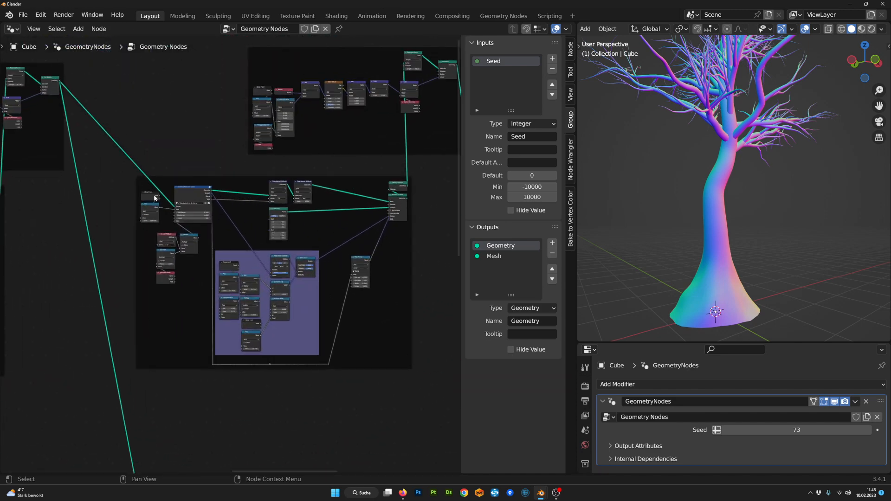
key(shift+d)
click(129, 220)
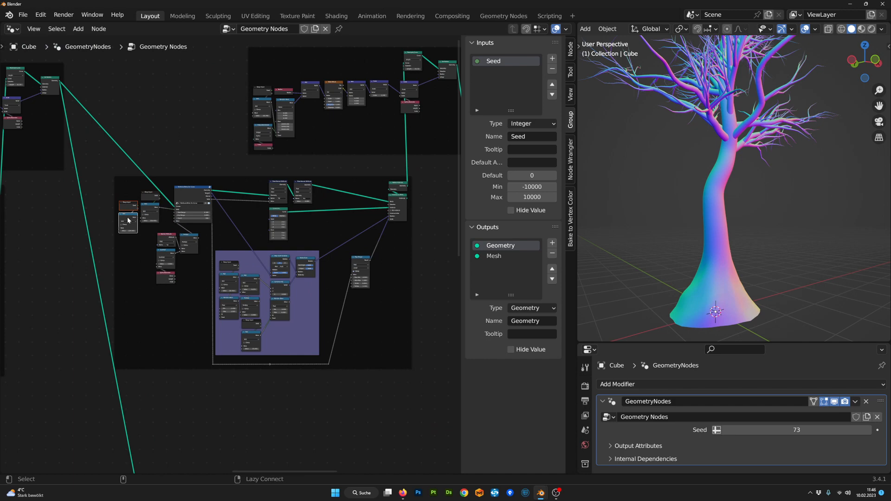
key(alt+p)
- Move the copied Group Input and Add nodes below Mesh Island in the flared-base frame and connect the Add's Value to the vector Random Value's Seed
scroll(134, 225, down, 9)
middle_drag(299, 374, 224, 275)
key(g)
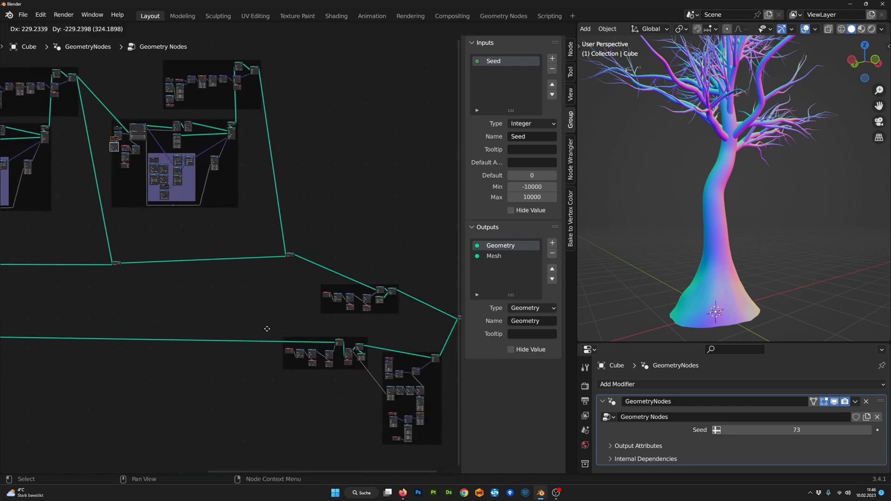
click(458, 409)
scroll(321, 279, up, 8)
middle_drag(323, 271, 199, 277)
scroll(275, 309, up, 9)
key(g)
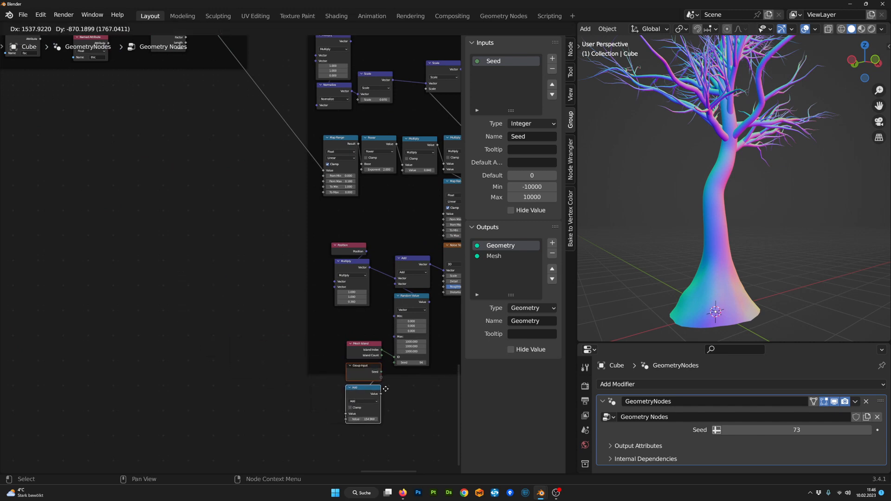
click(385, 389)
scroll(385, 388, up, 3)
key(g)
click(354, 388)
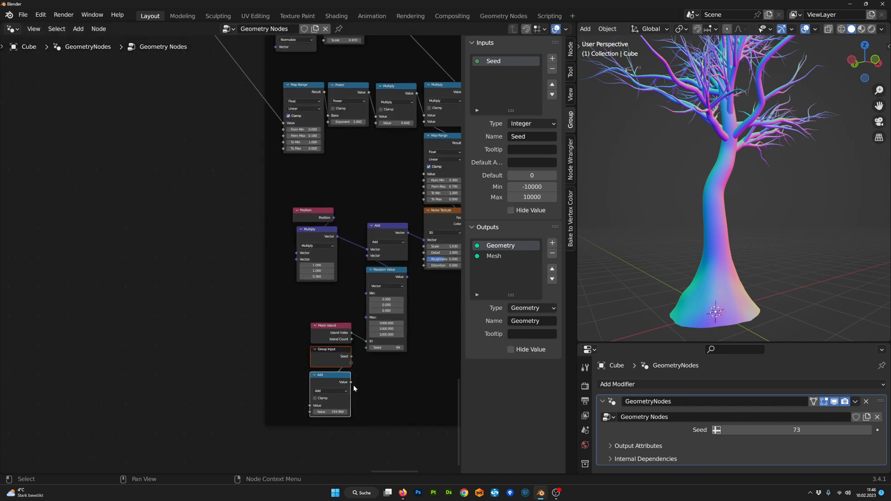
drag(364, 348, 365, 350)
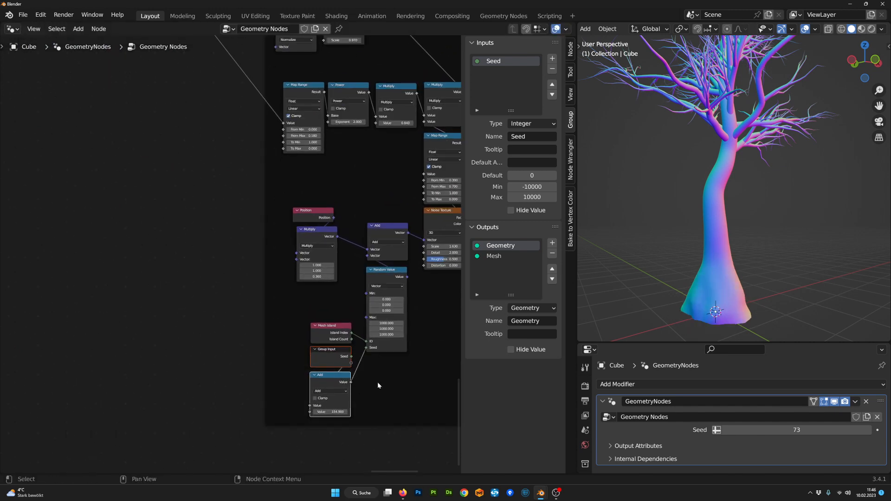
- Test the tree's variations by raising the modifier's Seed to 105 and on up to 141
middle_drag(724, 303, 789, 325)
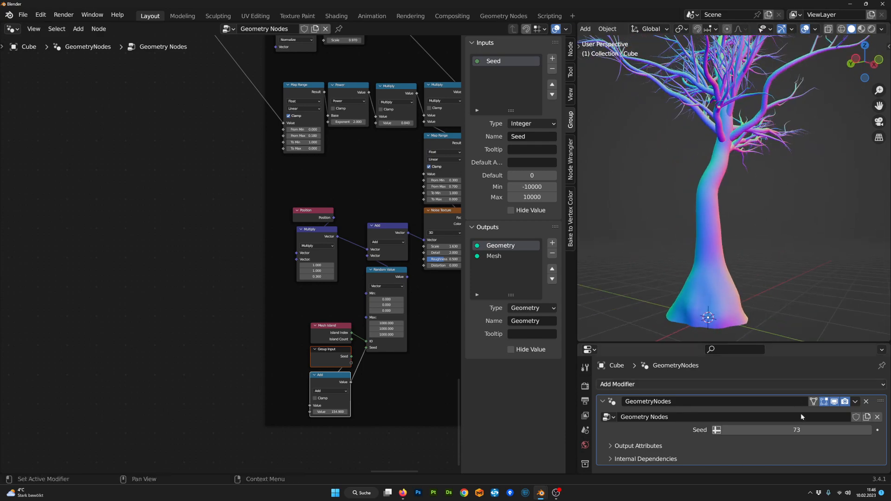
drag(797, 430, 805, 430)
middle_drag(797, 324, 786, 232)
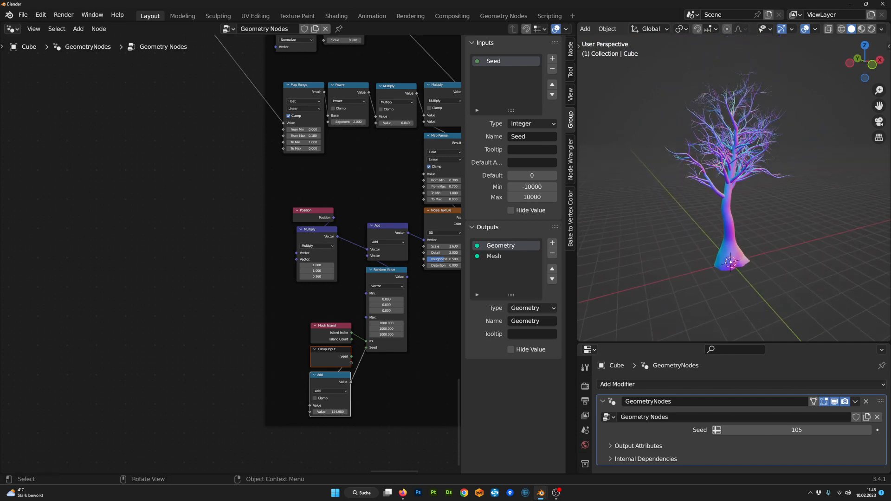
drag(797, 430, 803, 430)
click(868, 430)
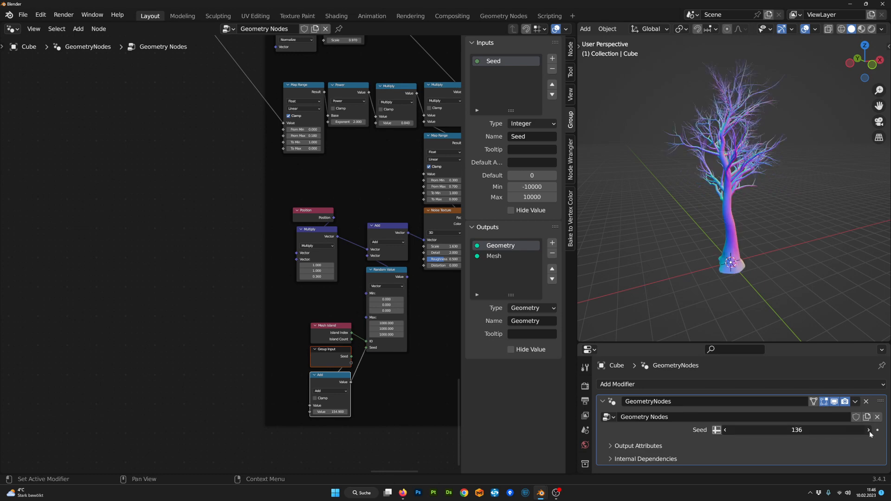
click(868, 430)
click(869, 430)
click(868, 430)
click(868, 430)
click(869, 430)
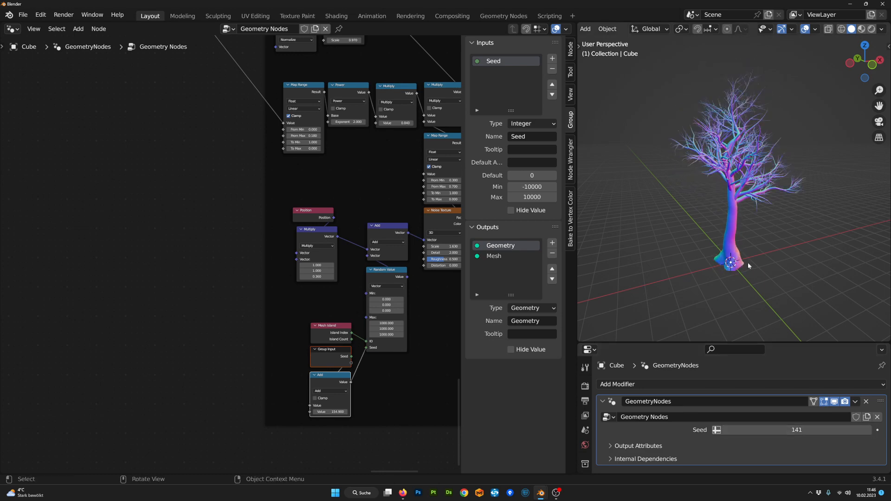
middle_drag(748, 263, 672, 224)
scroll(673, 224, up, 4)
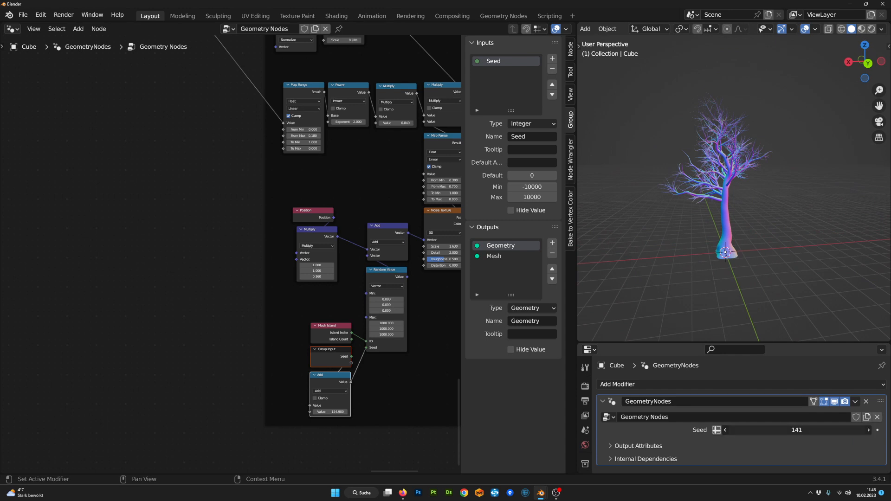
- Set the modifier's Seed to 160 and inspect the tree from several sides
drag(796, 430, 805, 430)
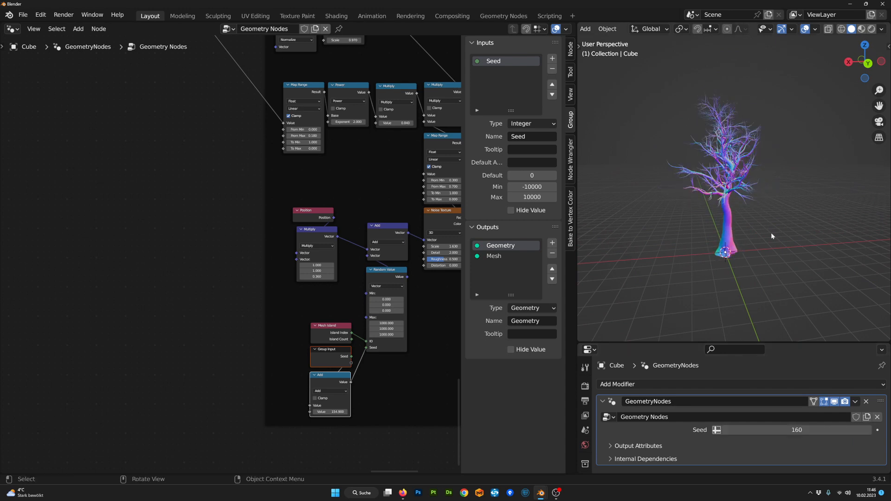
middle_drag(771, 234, 823, 211)
scroll(751, 216, down, 6)
scroll(748, 215, up, 6)
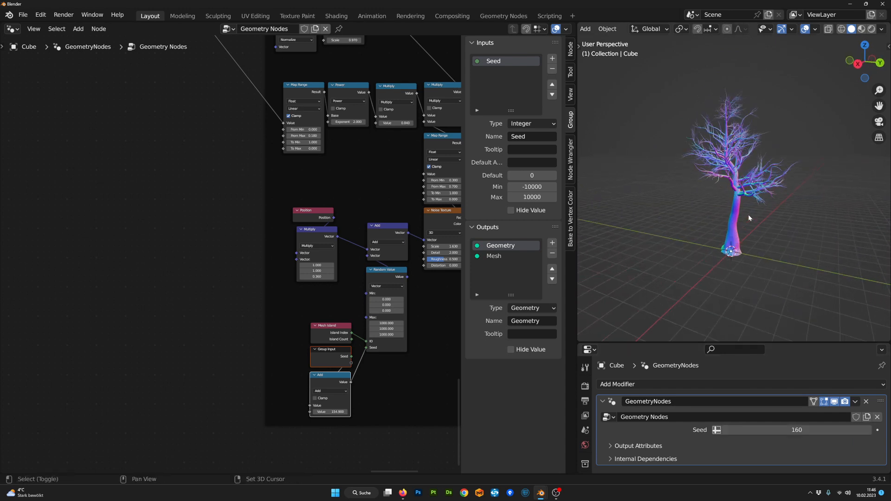
middle_drag(748, 214, 730, 255)
- Align the branches' Curve to Mesh frame above the trunk's frame and move the Group Output farther from the final Join Geometry
scroll(250, 215, down, 8)
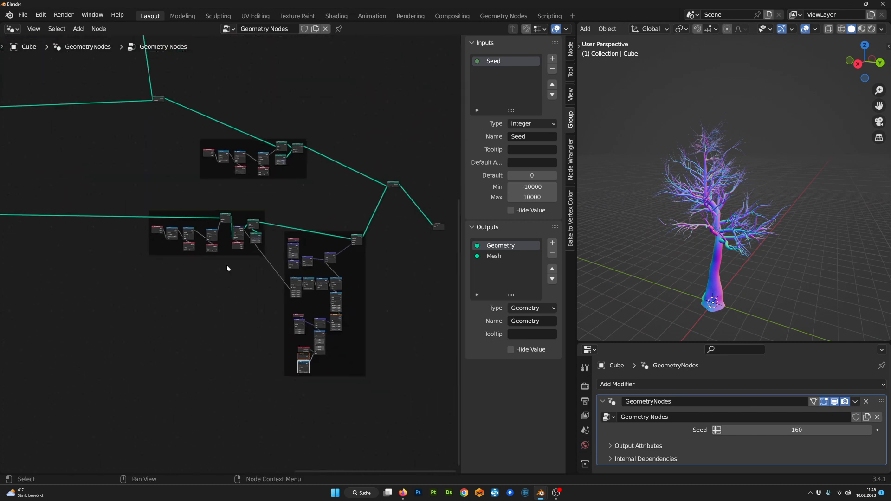
scroll(227, 265, down, 4)
middle_drag(202, 202, 225, 323)
scroll(224, 324, up, 2)
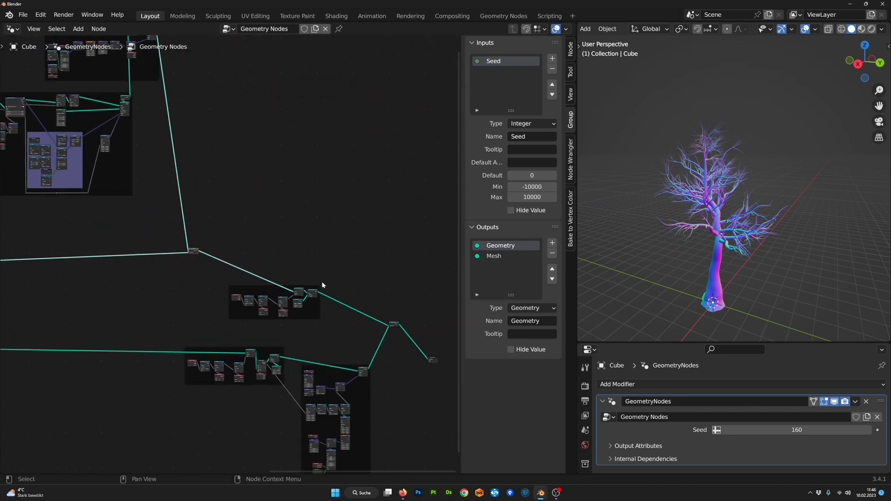
scroll(287, 297, up, 1)
drag(286, 288, 239, 297)
middle_drag(358, 328, 238, 297)
drag(287, 300, 286, 308)
drag(330, 337, 384, 318)
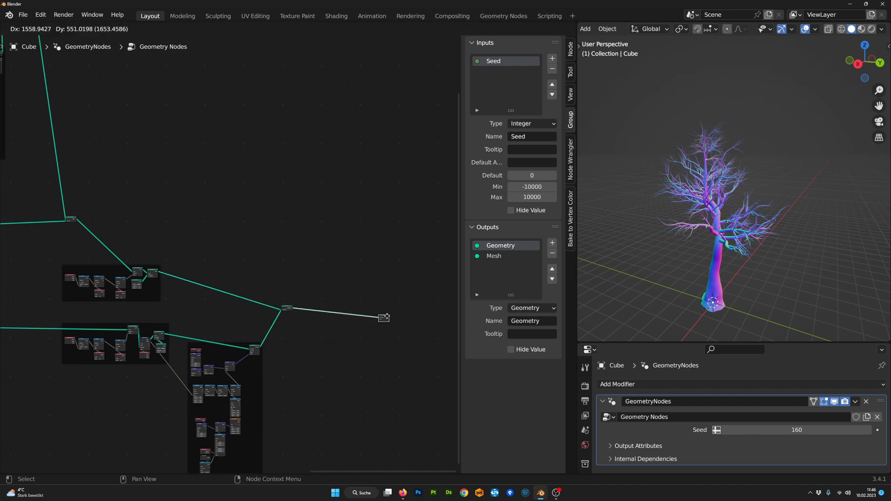
- Preview only the branch curves from the Join Geometry that feeds the branches' Curve to Mesh frame
middle_drag(233, 278, 504, 373)
scroll(436, 361, up, 4)
middle_drag(332, 313, 250, 316)
scroll(250, 316, up, 5)
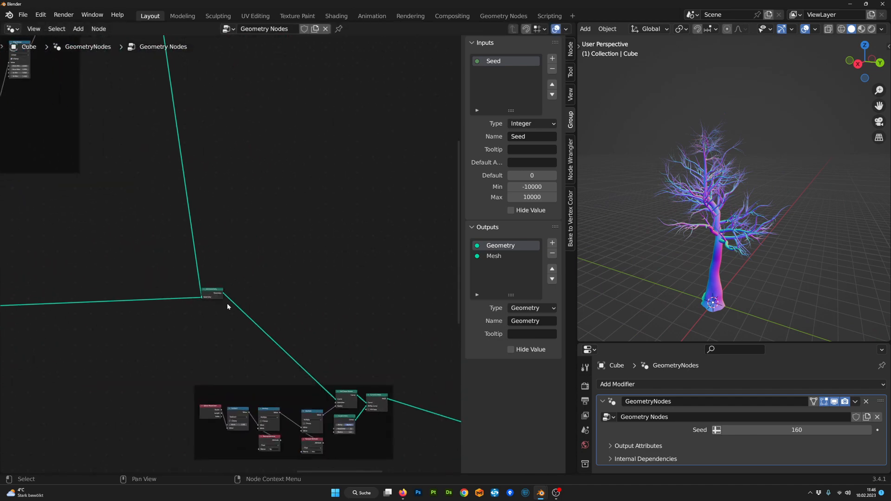
alt+shift+click(211, 296)
middle_drag(664, 252, 679, 199)
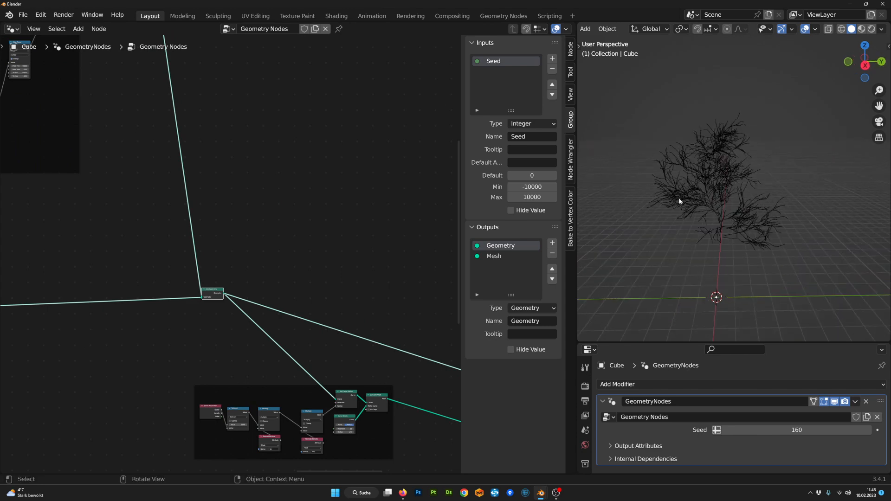
middle_drag(737, 163, 726, 200)
scroll(215, 299, down, 4)
middle_drag(334, 286, 312, 276)
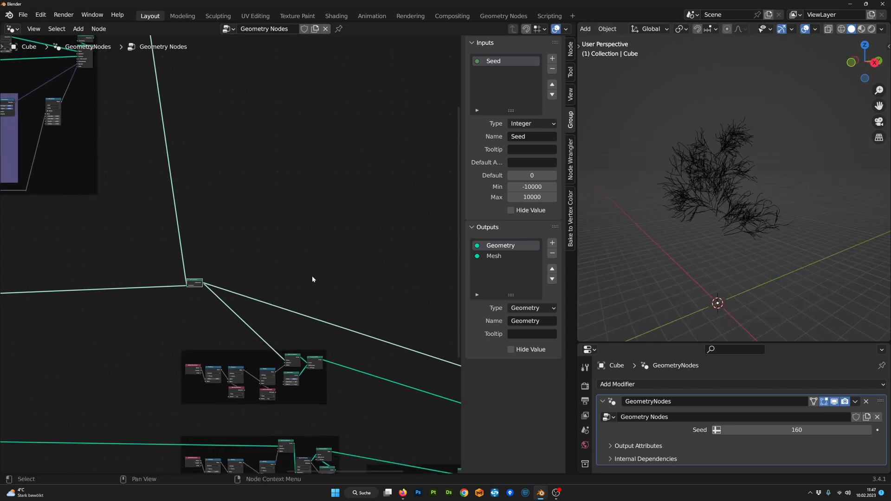
- Duplicate the last branch level's Distribute Points On Curve node and place the copy beside the branches' Join Geometry
key(Tab)
middle_drag(277, 237, 489, 466)
scroll(293, 308, down, 1)
middle_drag(180, 288, 211, 280)
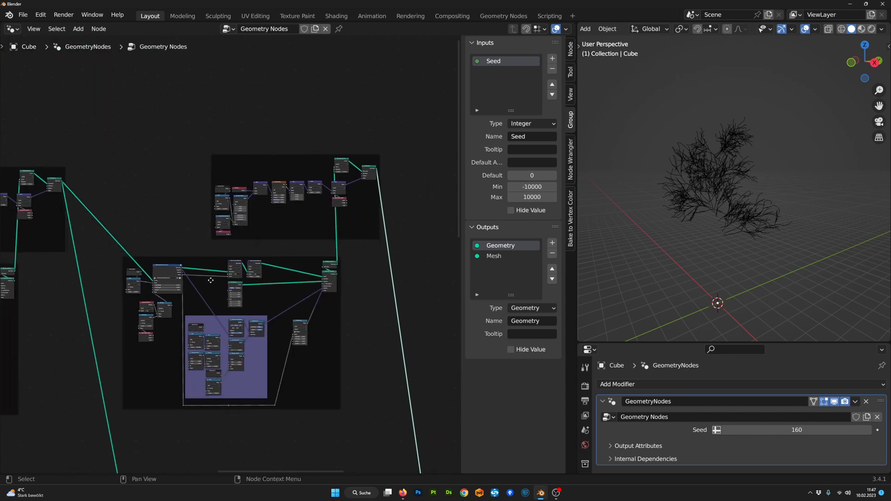
key(shift+d)
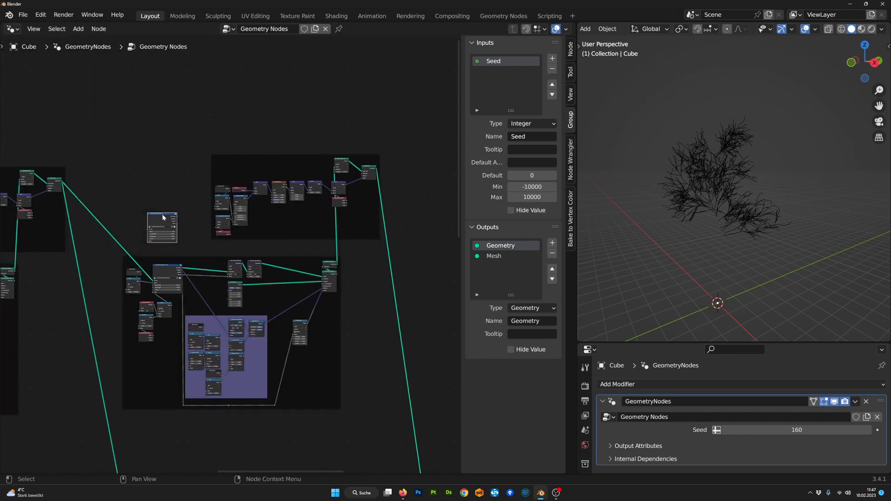
drag(162, 213, 383, 366)
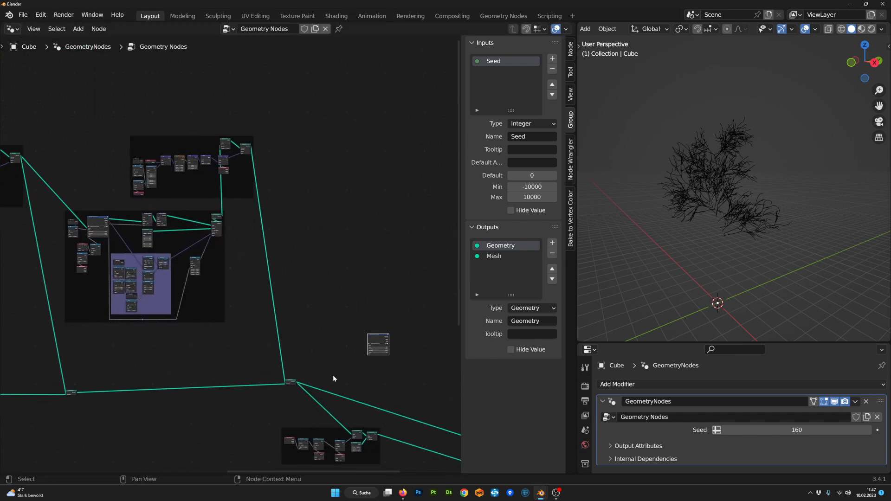
middle_drag(332, 375, 234, 263)
- Connect the branches' Join Geometry to the copied Distribute Points On Curve node and preview its points in the 3D viewport
scroll(202, 302, up, 3)
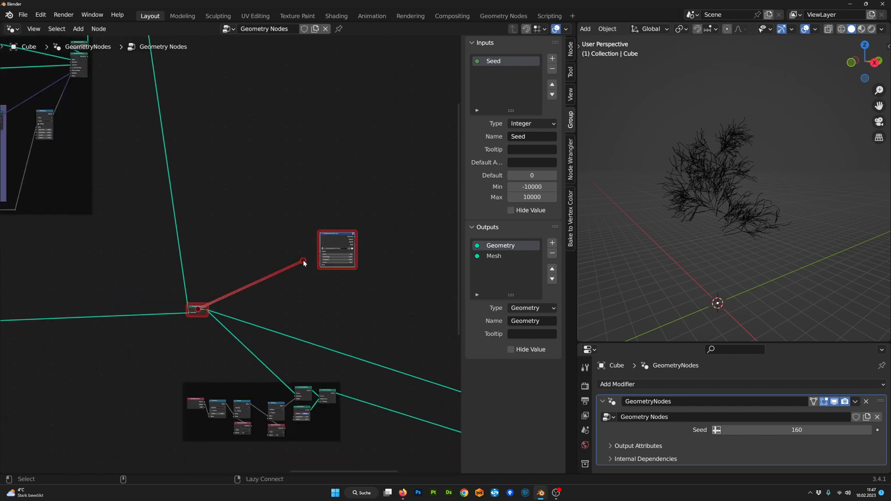
drag(339, 240, 352, 235)
scroll(354, 236, up, 8)
middle_drag(443, 261, 284, 284)
scroll(288, 286, up, 4)
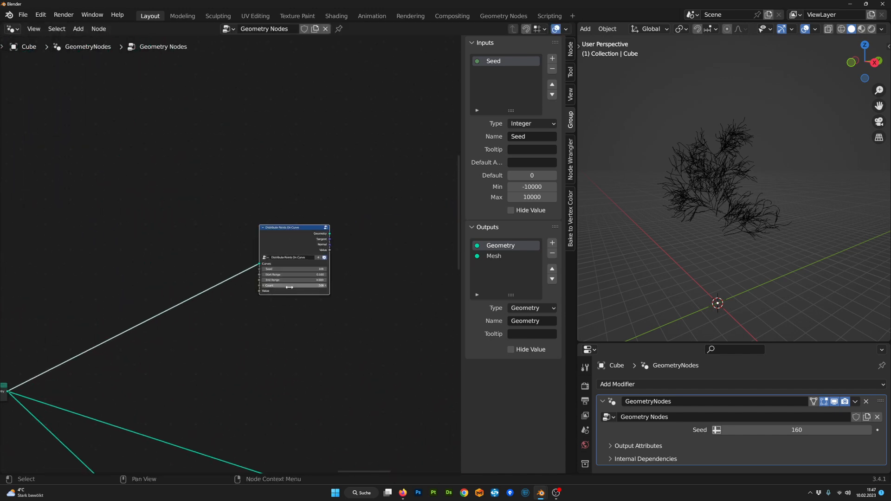
alt+shift+click(327, 226)
scroll(389, 279, down, 3)
middle_drag(378, 286, 343, 285)
scroll(327, 292, up, 8)
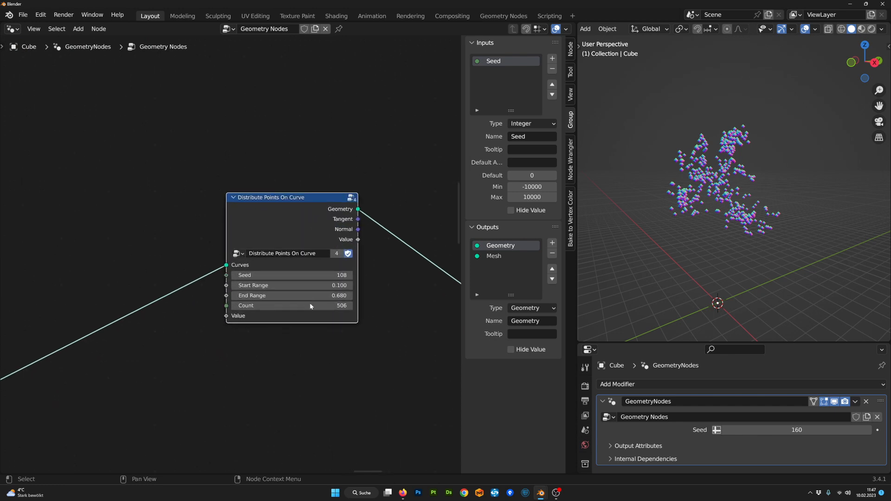
- Set the Count of the copied Distribute Points On Curve node to 2259
scroll(304, 307, down, 1)
drag(297, 302, 399, 302)
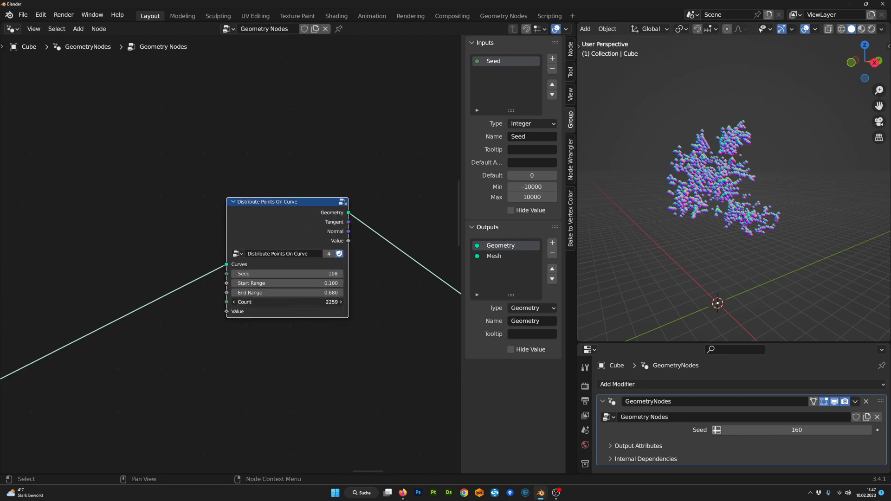
middle_drag(336, 370, 272, 366)
scroll(279, 362, up, 4)
middle_drag(351, 332, 315, 347)
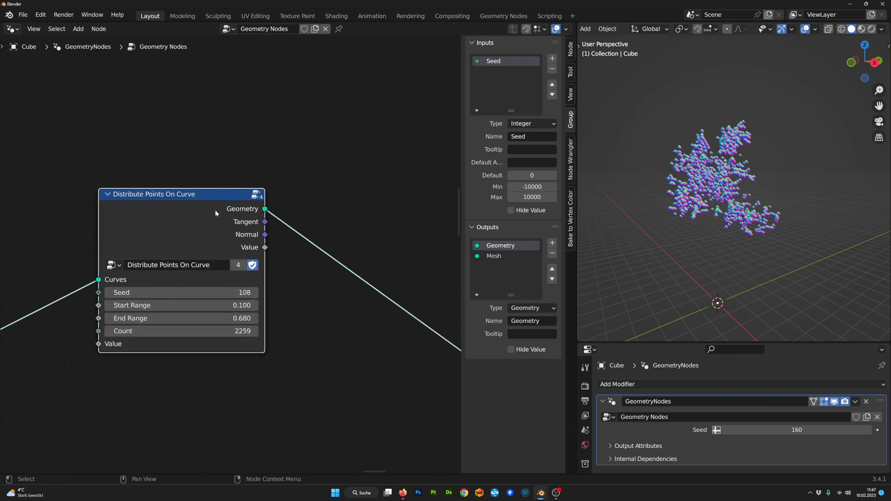
- Insert an Instance on Points node after the Distribute Points On Curve's Geometry output
middle_drag(384, 259, 366, 265)
scroll(365, 251, down, 2)
scroll(366, 250, up, 1)
key(Tab)
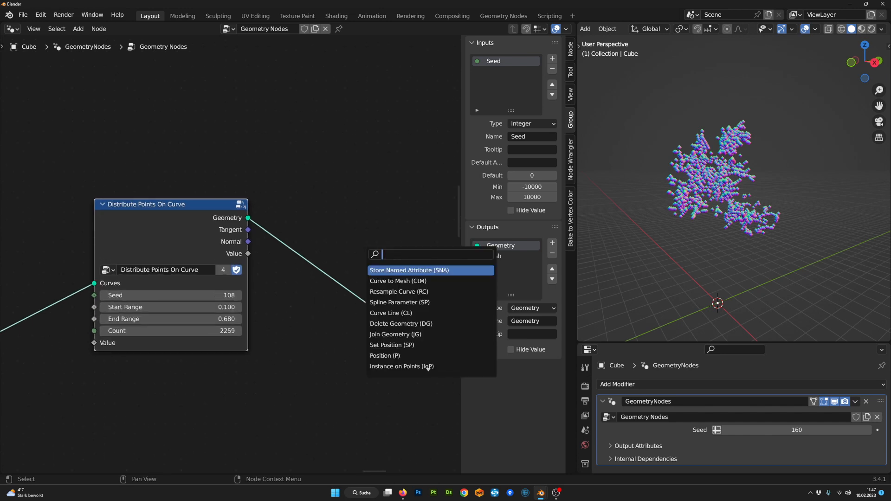
text(iop)
key(Return)
click(365, 251)
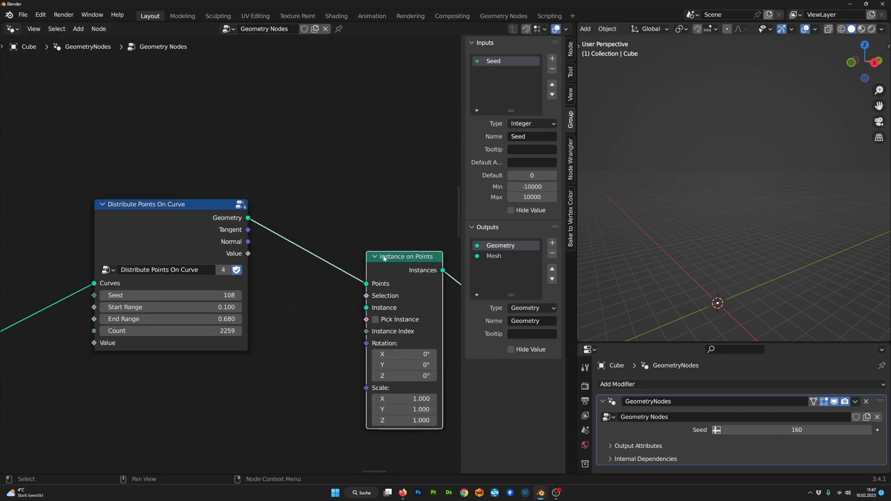
drag(396, 256, 425, 213)
- Add a Grid node beside Instance on Points and set both its Vertices X and Vertices Y to 2
scroll(385, 301, down, 1)
middle_drag(371, 328, 323, 325)
key(Tab)
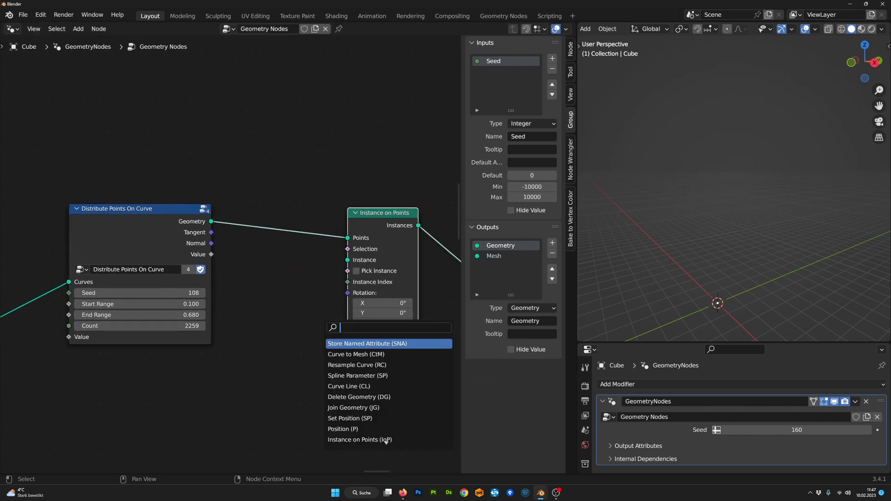
text(grid)
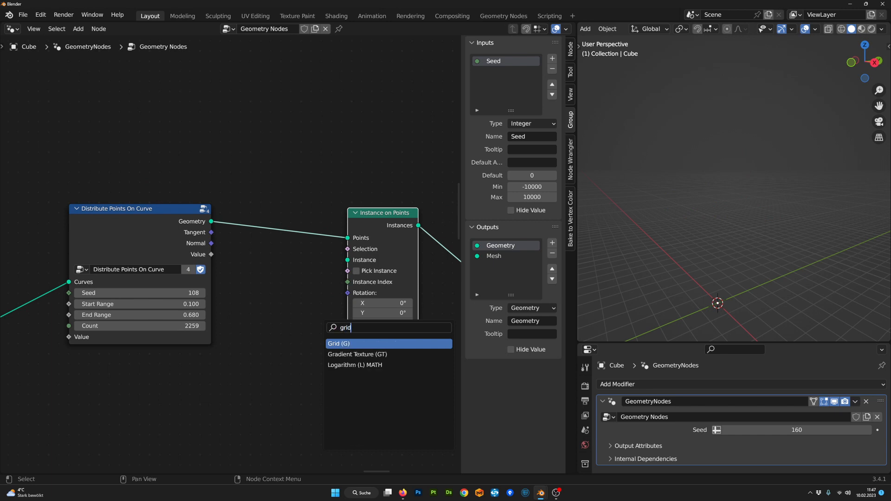
key(Return)
click(293, 336)
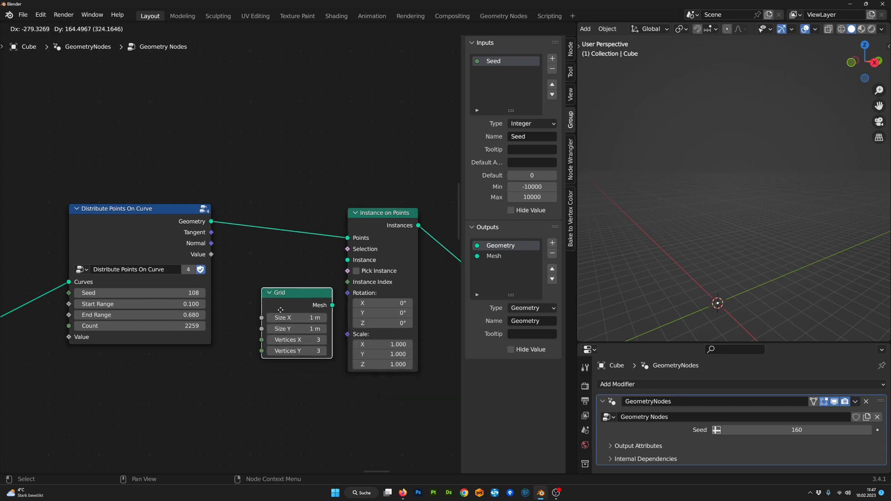
scroll(315, 367, up, 2)
click(281, 370)
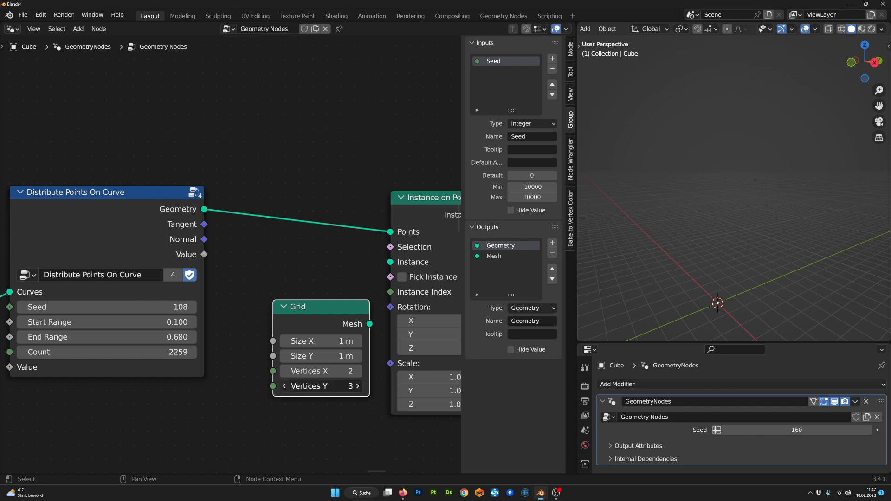
click(284, 386)
- Connect the Grid's Mesh output to the Instance input of Instance on Points
scroll(283, 386, up, 1)
drag(270, 349, 261, 309)
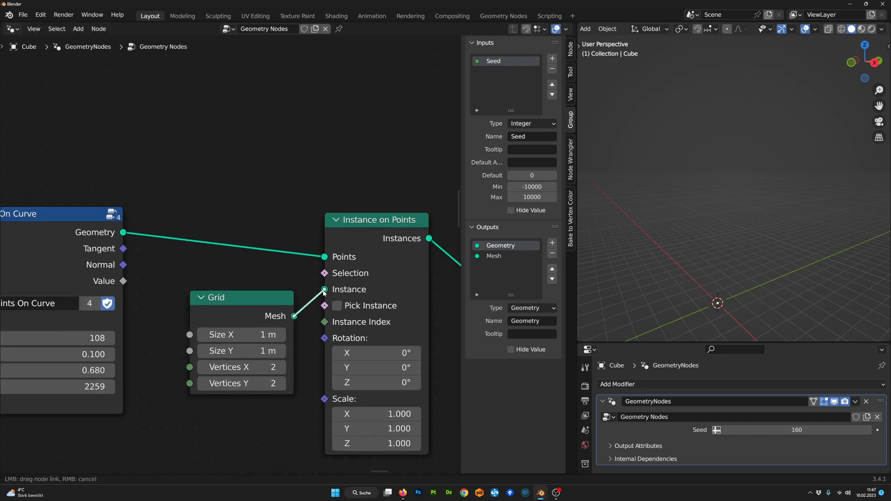
drag(323, 291, 325, 289)
scroll(325, 289, down, 3)
scroll(352, 336, up, 2)
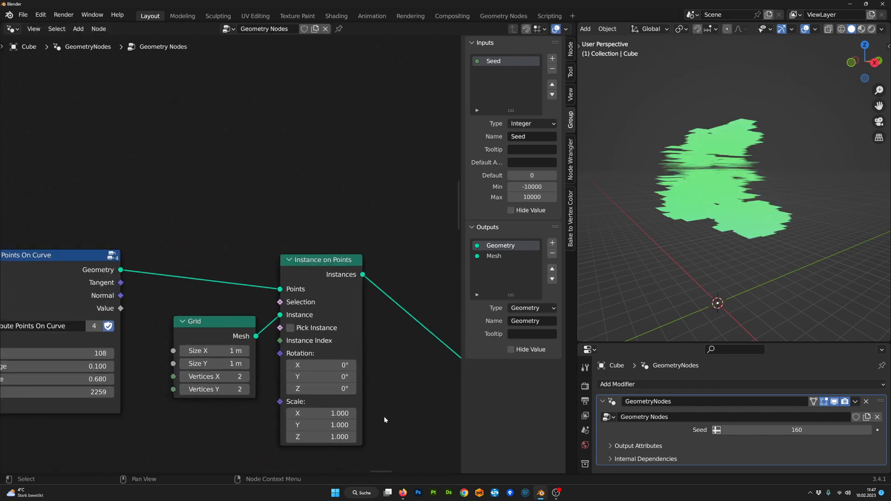
middle_drag(382, 446, 352, 331)
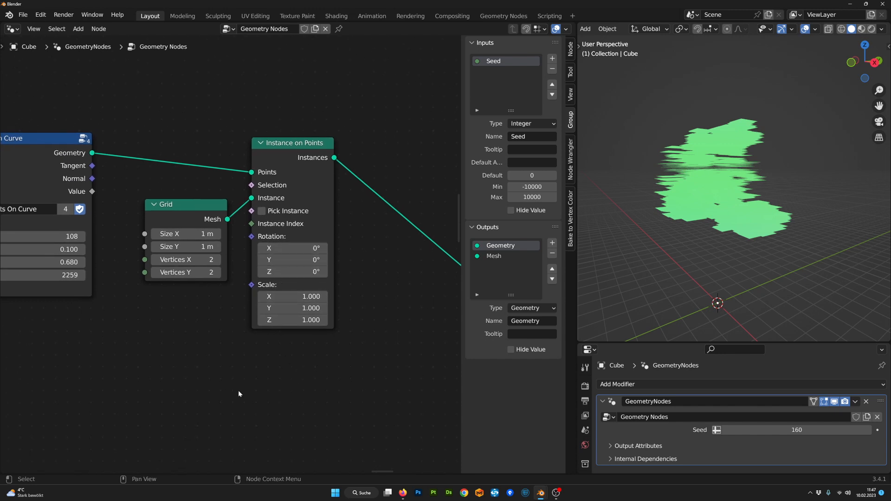
- Add a Random Value node and place it below the Grid node
middle_drag(238, 390, 238, 387)
key(Tab)
text(rand)
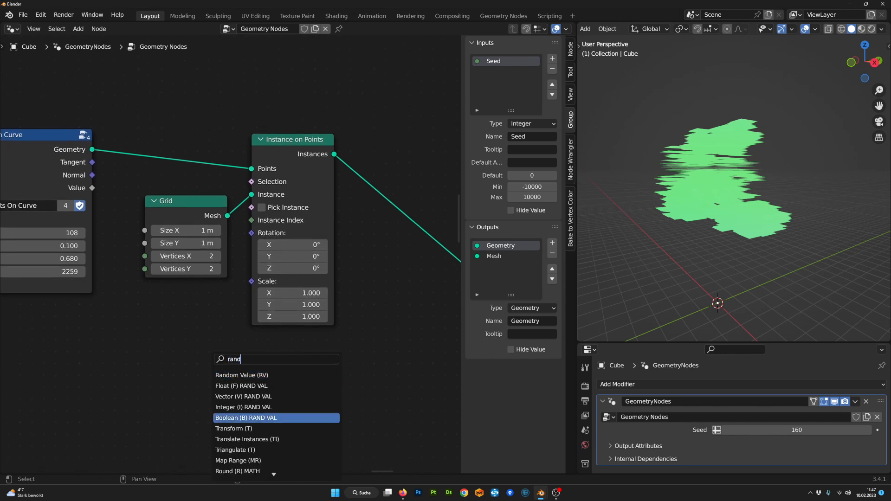
click(227, 374)
click(216, 317)
scroll(216, 317, up, 1)
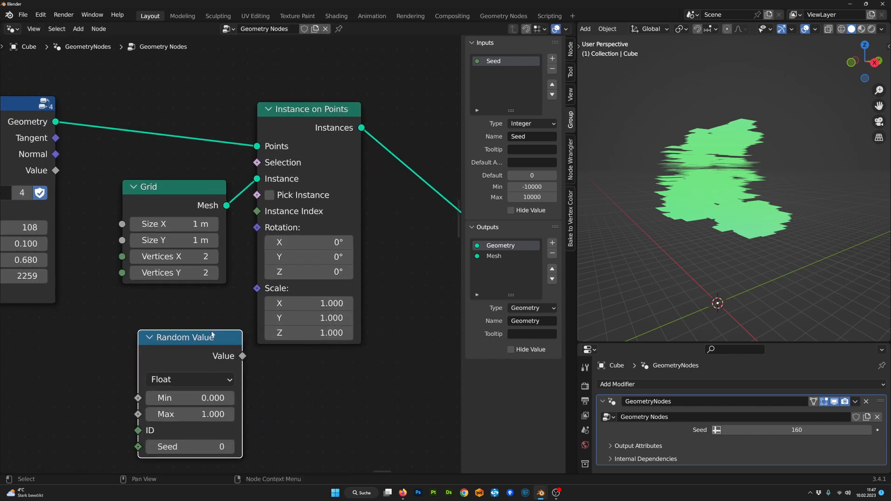
drag(211, 334, 200, 316)
- Switch the Random Value node to Vector and set all three Max components to 6.283
middle_drag(200, 316, 239, 304)
scroll(240, 304, up, 2)
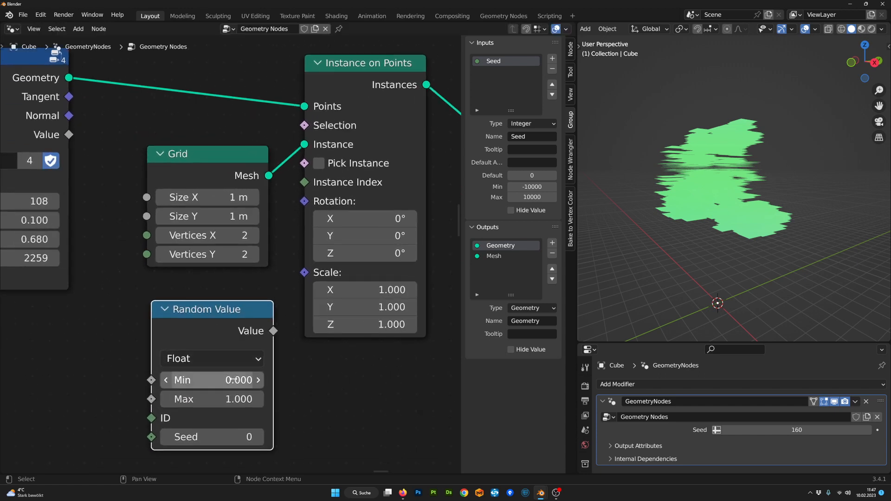
click(229, 360)
click(208, 414)
middle_drag(244, 400, 261, 289)
scroll(261, 289, down, 2)
middle_drag(240, 365, 241, 336)
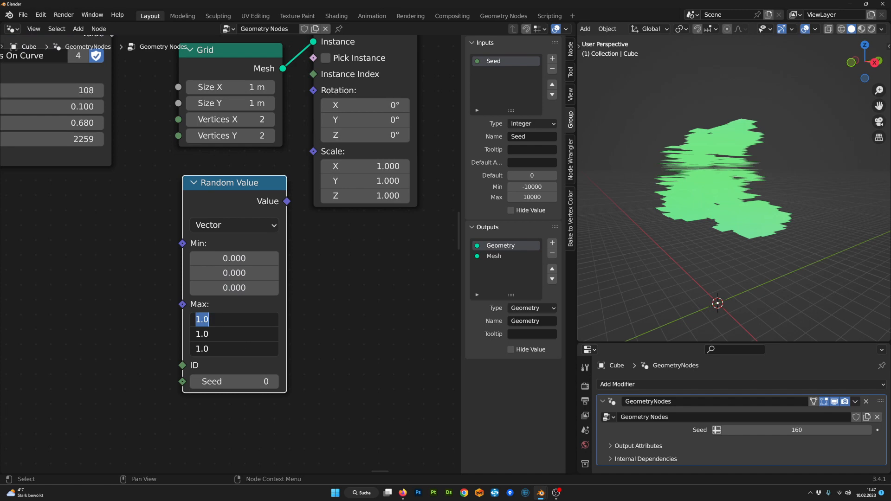
key(Return)
scroll(234, 254, up, 3)
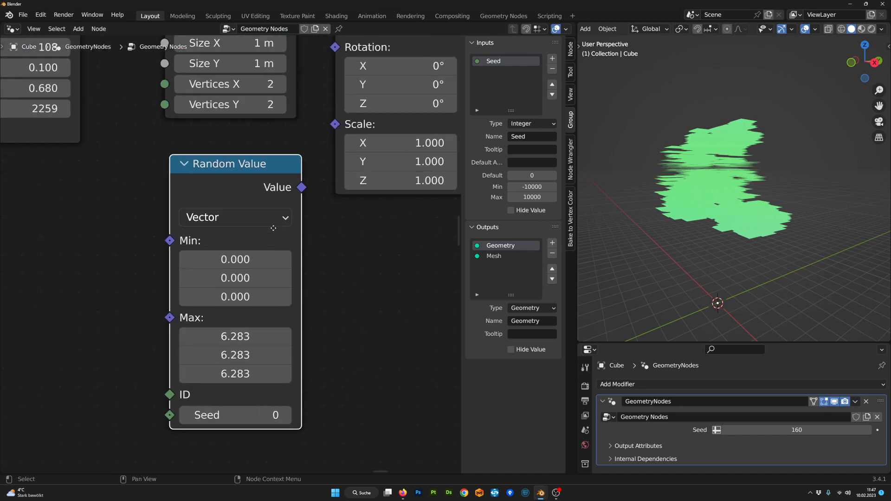
- Connect the vector Random Value to the Rotation of Instance on Points and tuck the node beneath the Grid
middle_drag(272, 226, 225, 341)
drag(240, 300, 230, 289)
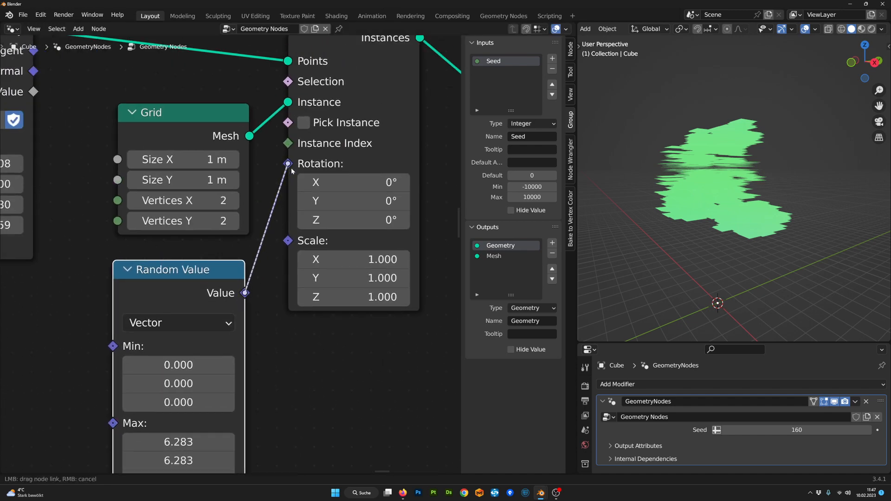
drag(291, 168, 290, 167)
scroll(392, 256, down, 4)
middle_drag(686, 250, 712, 256)
scroll(294, 350, up, 4)
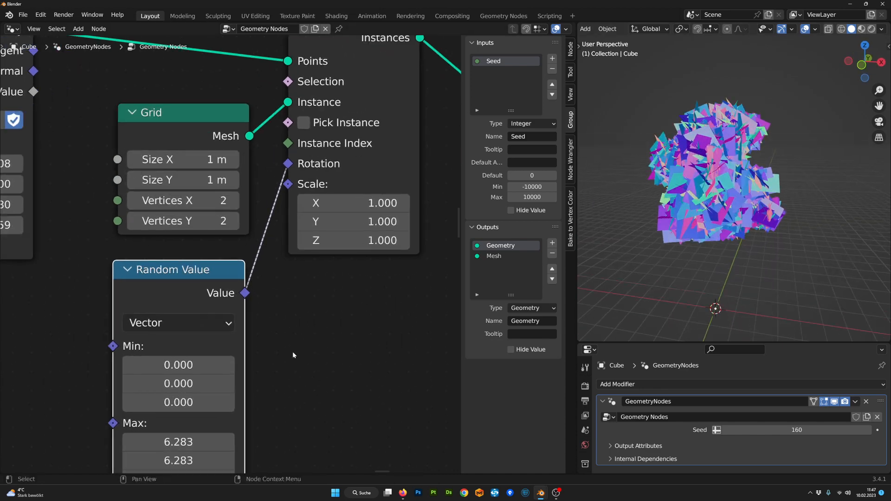
drag(219, 279, 224, 263)
scroll(223, 261, down, 6)
middle_drag(324, 308, 308, 295)
- Add a second Random Value node of type Float and place it below Instance on Points
key(shift+a)
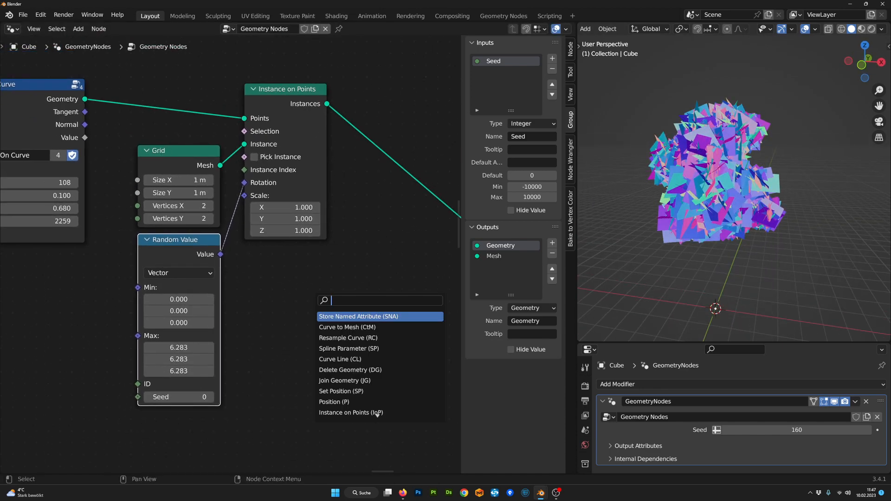
text(ra)
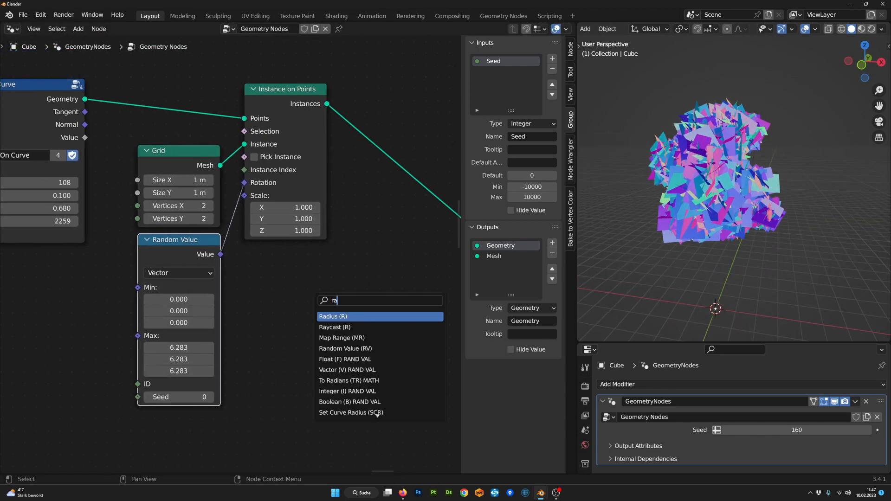
text(nd)
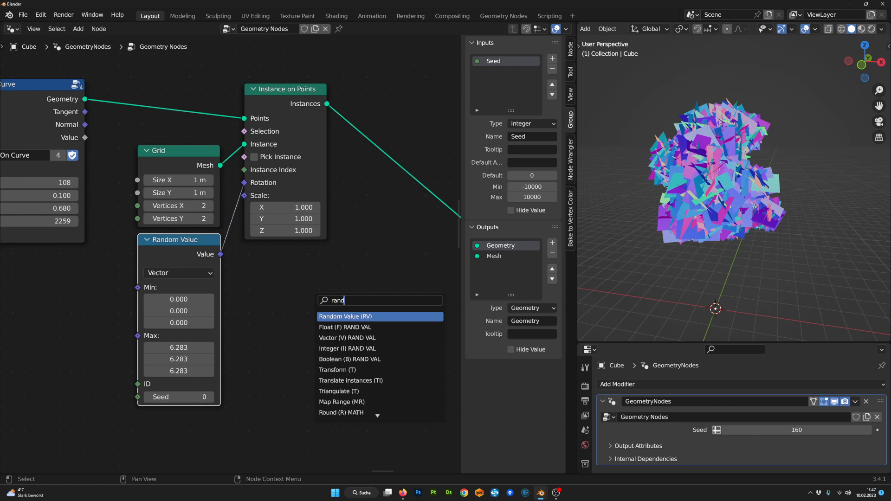
key(Return)
scroll(301, 266, up, 2)
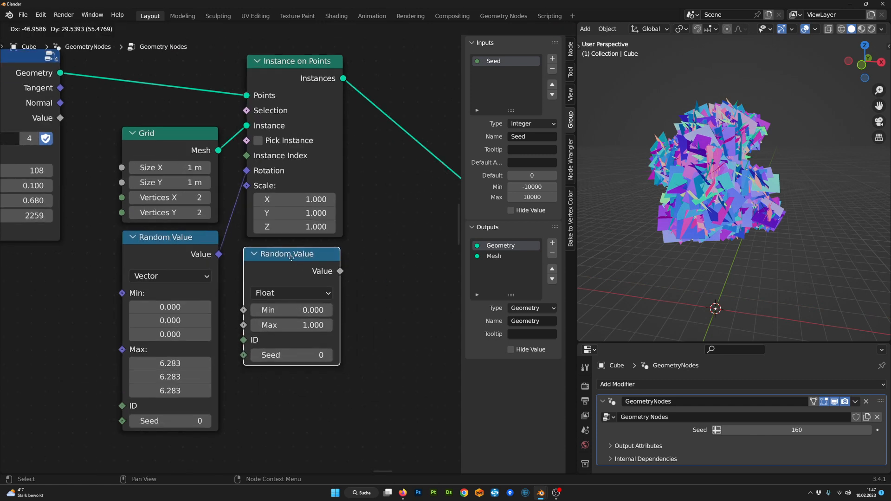
click(291, 258)
scroll(290, 291, up, 1)
- Connect the float Random Value to the Scale of Instance on Points, with Min 0.1 and Max 0.22
drag(365, 335, 264, 242)
click(355, 378)
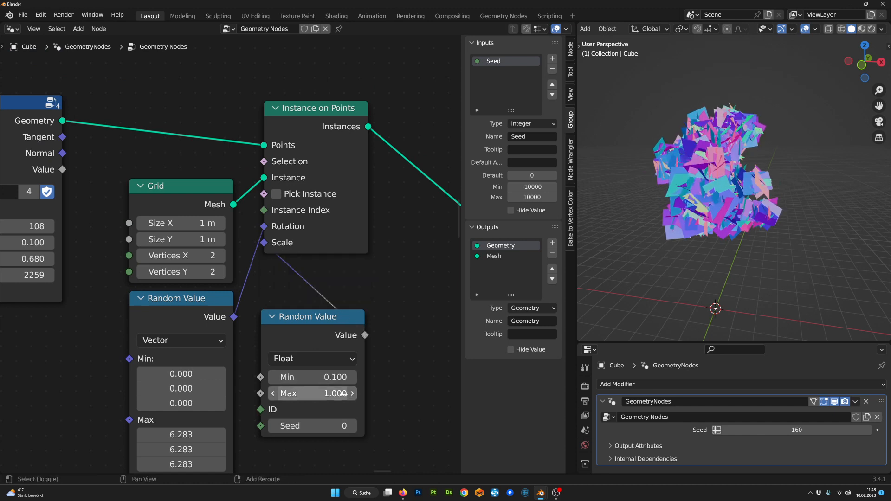
drag(344, 393, 361, 383)
scroll(344, 333, down, 8)
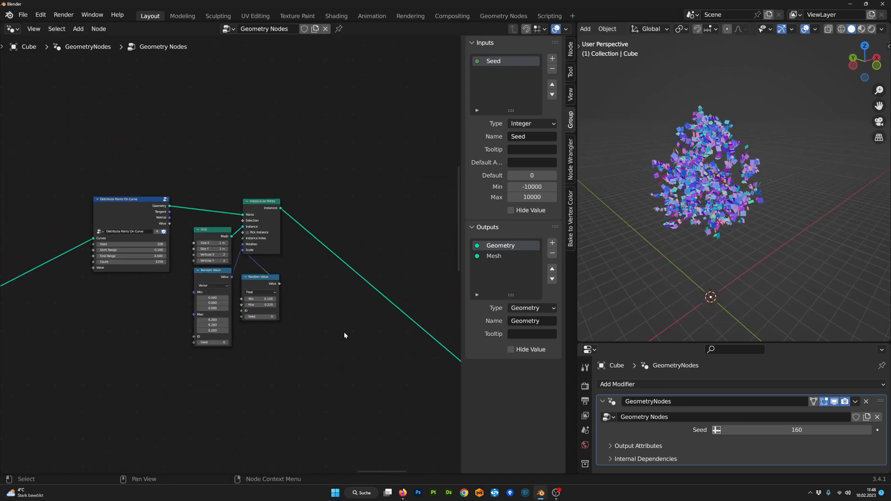
- Connect the leaf Instance on Points output to the final Join Geometry and preview the joined tree
scroll(344, 333, down, 3)
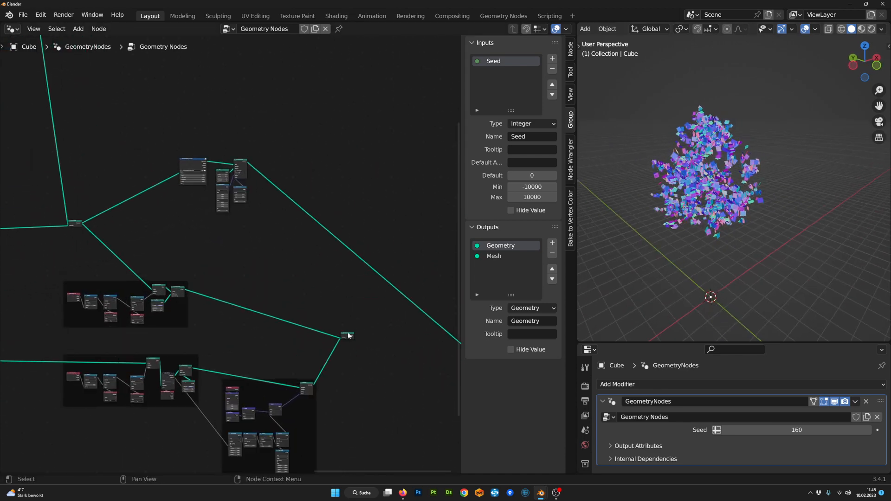
drag(348, 335, 356, 337)
alt+right_drag(354, 313, 355, 335)
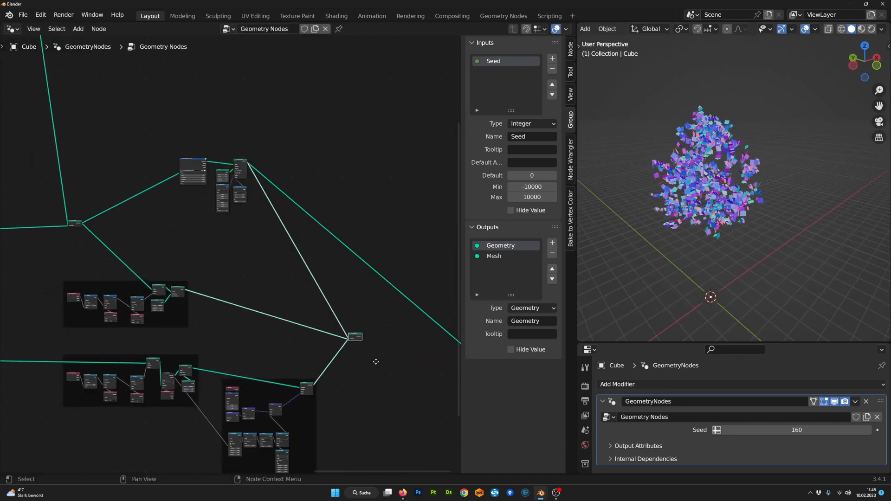
middle_drag(355, 336, 274, 317)
- Examine how the grid leaves sit on the branches from several angles in a maximized 3D viewport
middle_drag(663, 207, 688, 198)
scroll(744, 203, up, 4)
scroll(726, 236, up, 2)
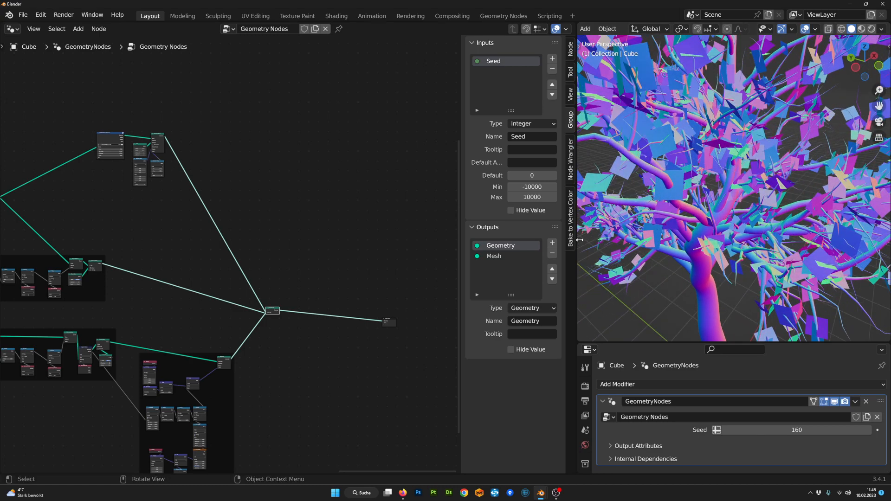
key(ctrl+space)
scroll(424, 272, down, 2)
middle_drag(424, 272, 481, 255)
scroll(539, 242, down, 2)
middle_drag(485, 290, 500, 286)
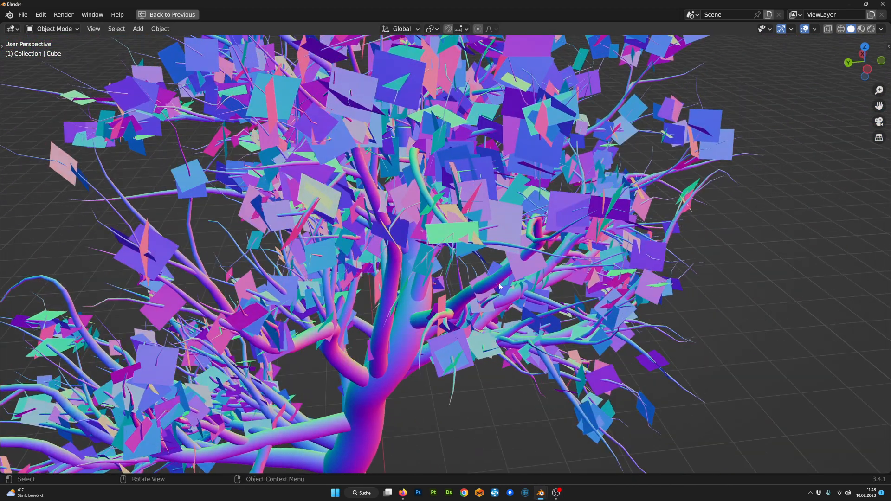
scroll(526, 255, down, 2)
middle_drag(526, 256, 508, 251)
key(ctrl+space)
- Move the Grid node away from Instance on Points to make room and preview the grid alone
scroll(278, 260, down, 2)
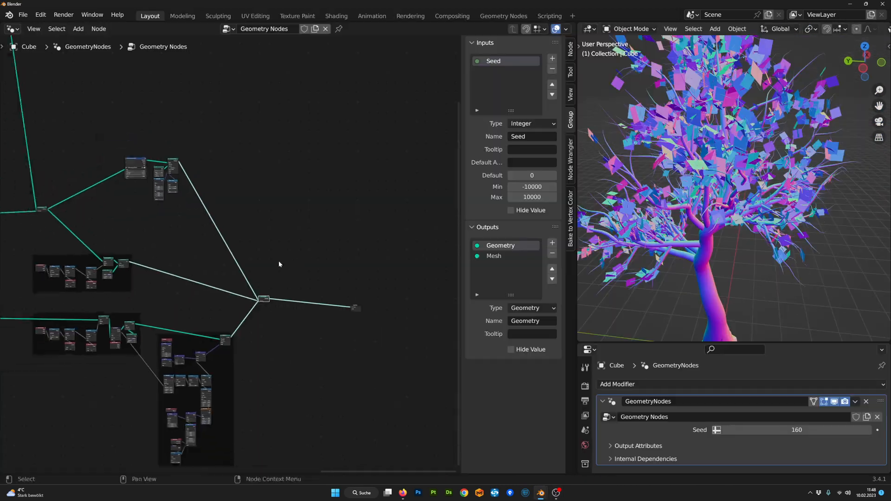
scroll(279, 260, up, 2)
middle_drag(278, 260, 358, 327)
scroll(212, 226, up, 9)
drag(199, 150, 201, 114)
drag(245, 163, 144, 225)
ctrl+shift+click(145, 226)
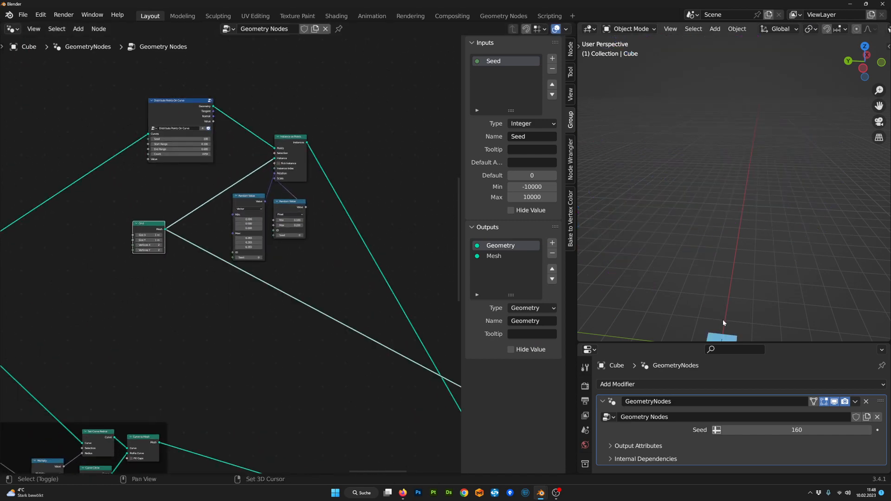
shift+middle_drag(722, 319, 727, 269)
scroll(200, 236, up, 5)
middle_drag(182, 226, 247, 231)
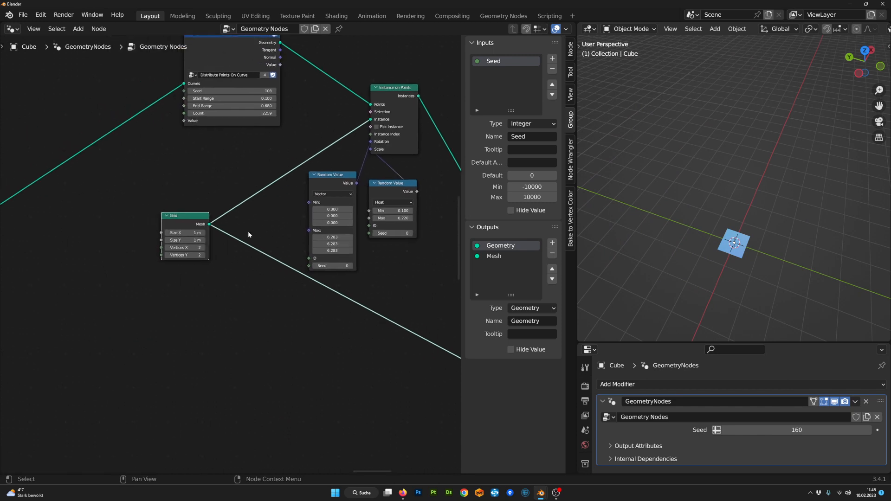
- Add a Set Position node after the Grid's Mesh output and set its X Offset to 0.5 m
scroll(248, 234, up, 1)
drag(209, 224, 251, 236)
text(set)
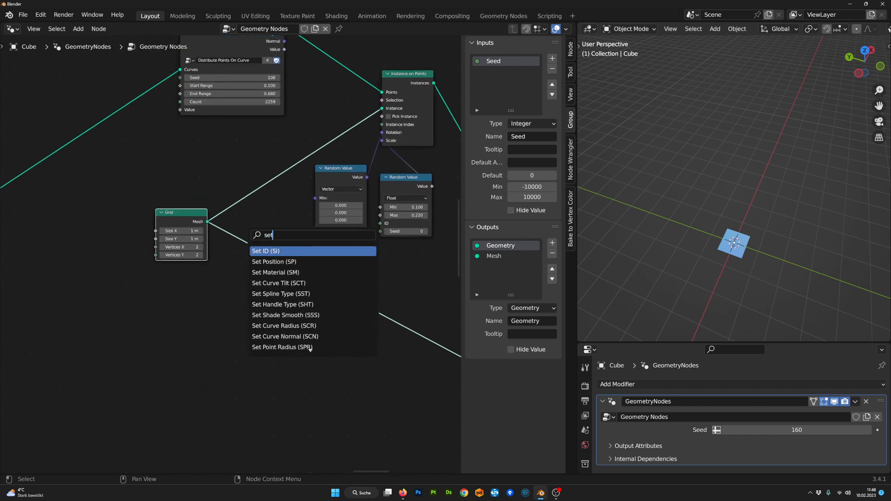
click(288, 261)
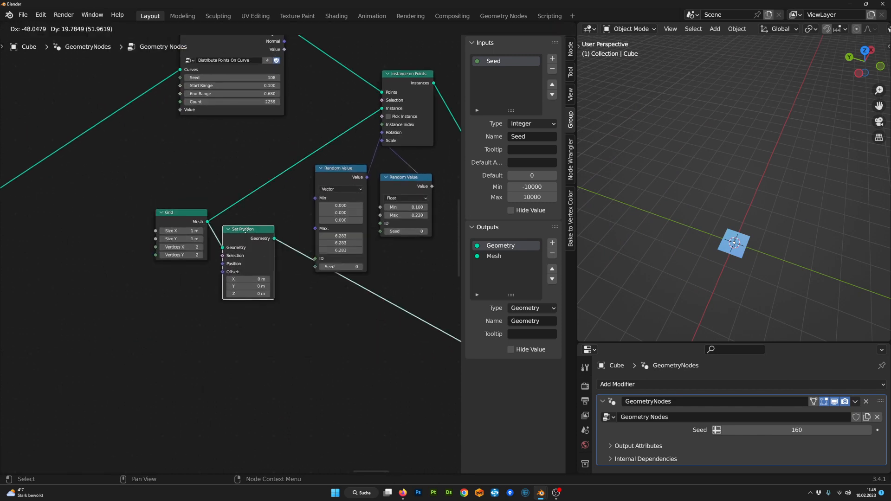
click(244, 230)
scroll(246, 260, up, 1)
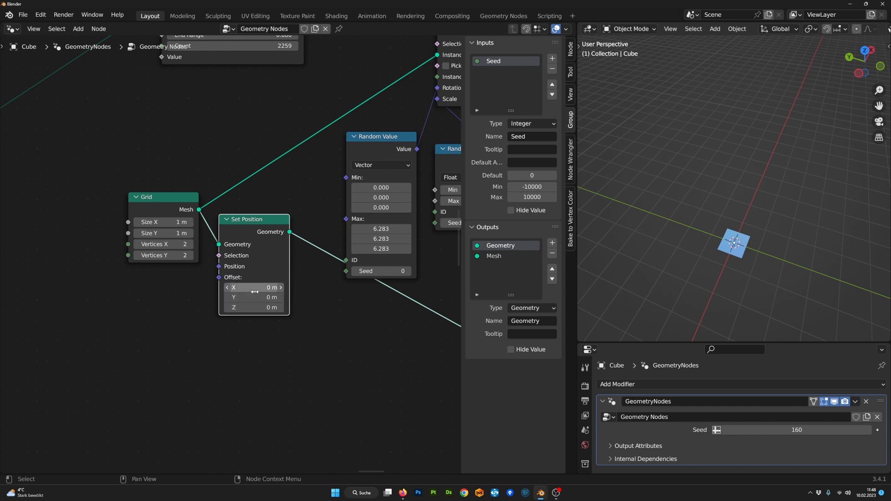
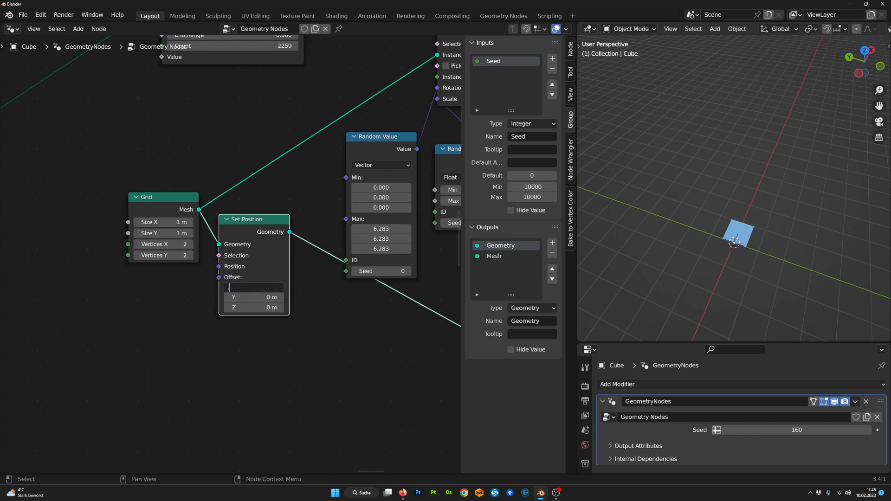
- Connect Set Position's Geometry to the Instance input of Instance on Points and preview the final Join Geometry
scroll(229, 258, down, 2)
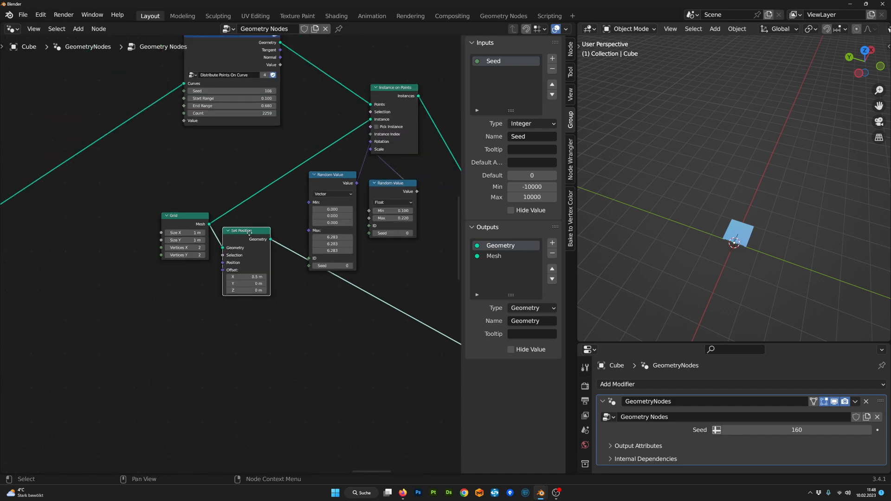
middle_drag(249, 232, 234, 272)
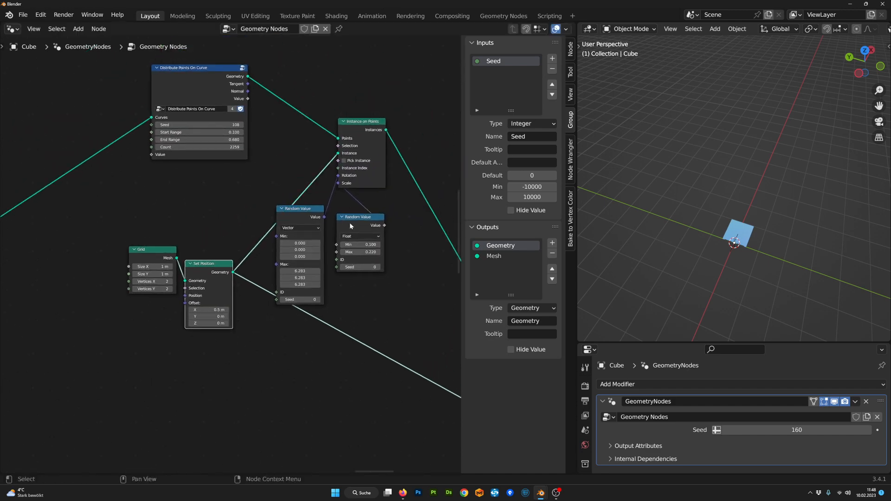
scroll(356, 286, down, 6)
ctrl+shift+click(335, 296)
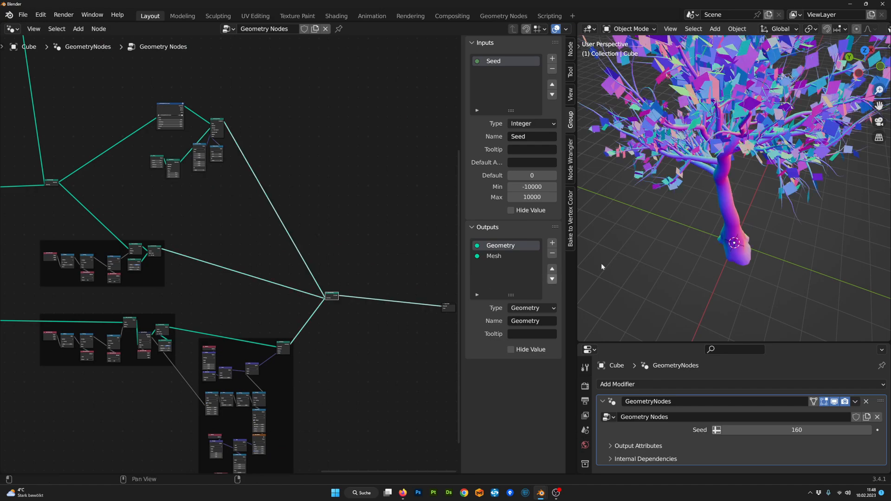
- Examine the placement of the offset leaves along the branches, both up close and on the whole tree
scroll(714, 189, up, 8)
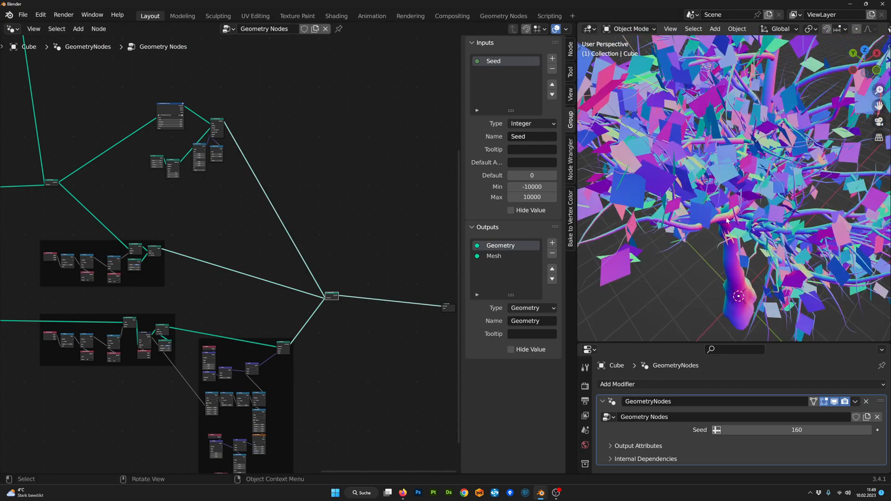
scroll(726, 220, up, 4)
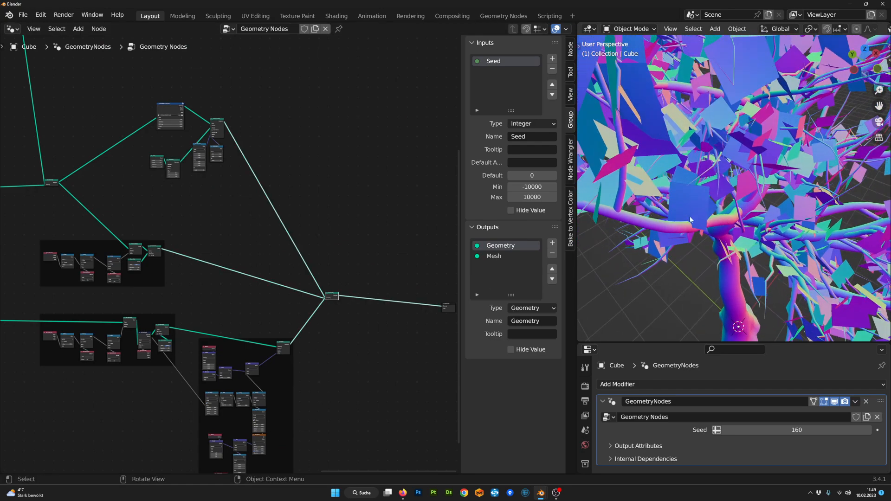
middle_drag(690, 219, 733, 170)
scroll(756, 180, down, 10)
scroll(307, 235, up, 8)
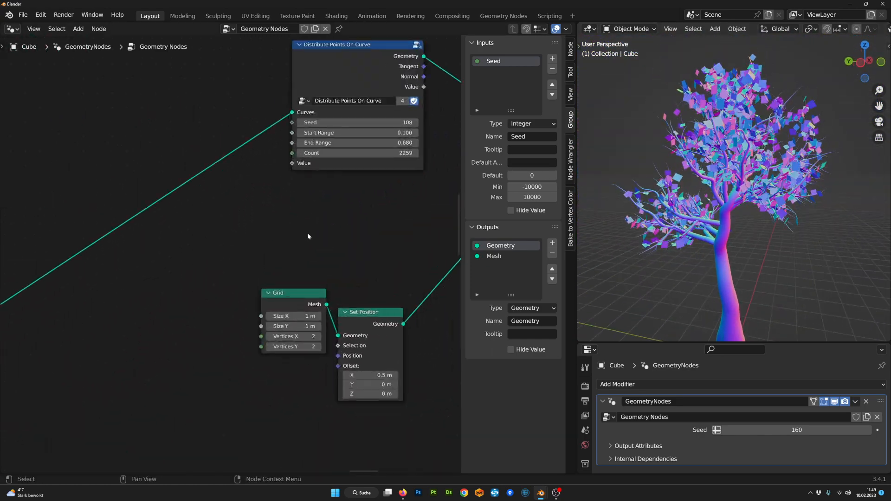
- Set the leaf Distribute Points On Curve node to End Range 1.000, Start Range 0.730 and Count 11256
middle_drag(308, 234, 215, 334)
scroll(215, 333, up, 6)
shift+drag(350, 233, 395, 233)
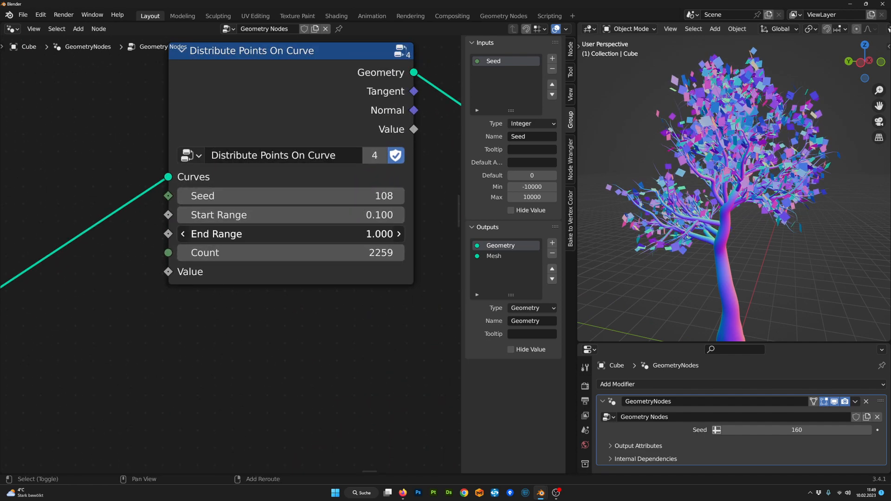
drag(288, 214, 346, 214)
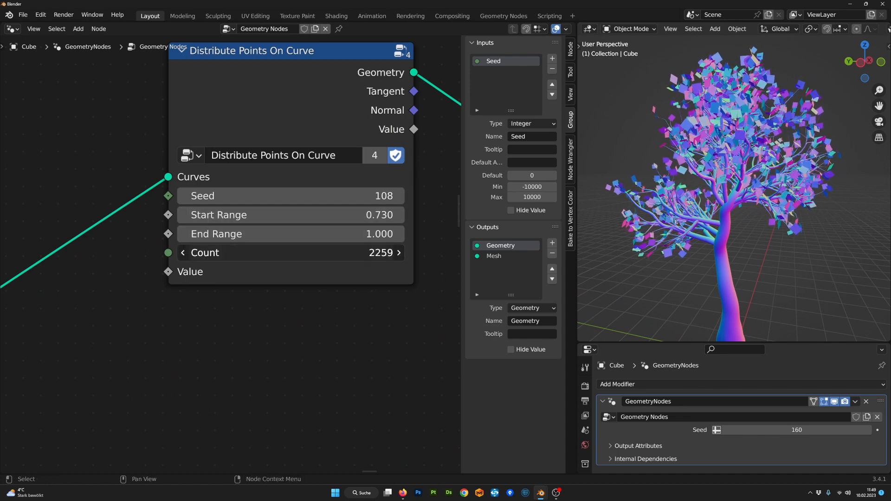
drag(287, 252, 368, 252)
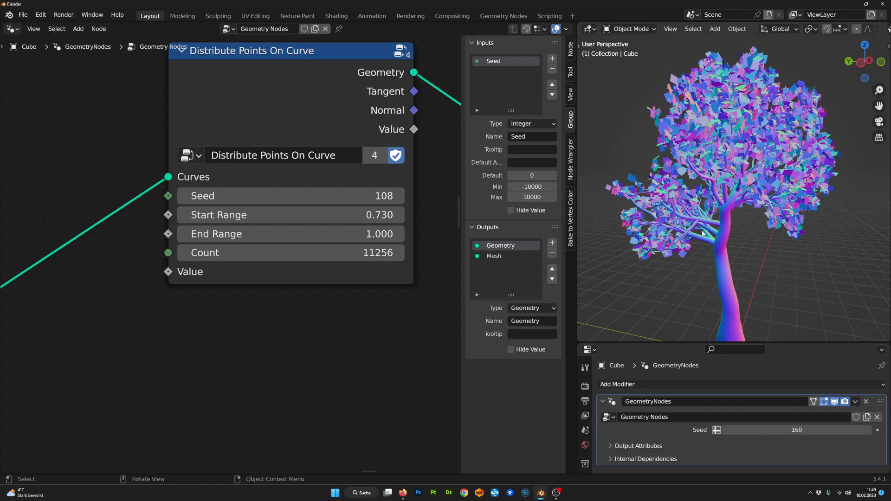
scroll(707, 234, down, 4)
middle_drag(708, 233, 757, 233)
scroll(673, 230, up, 5)
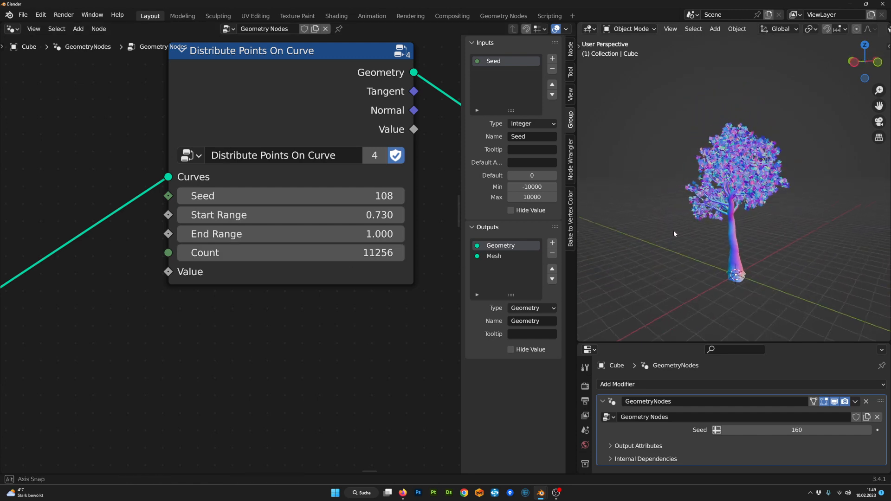
- Select both Random Value nodes and reposition them together beneath the Instance on Points node
scroll(330, 283, down, 2)
scroll(331, 283, down, 9)
middle_drag(378, 320, 318, 237)
scroll(282, 278, up, 8)
scroll(261, 296, down, 2)
shift+click(311, 236)
drag(310, 235, 316, 222)
scroll(705, 223, down, 4)
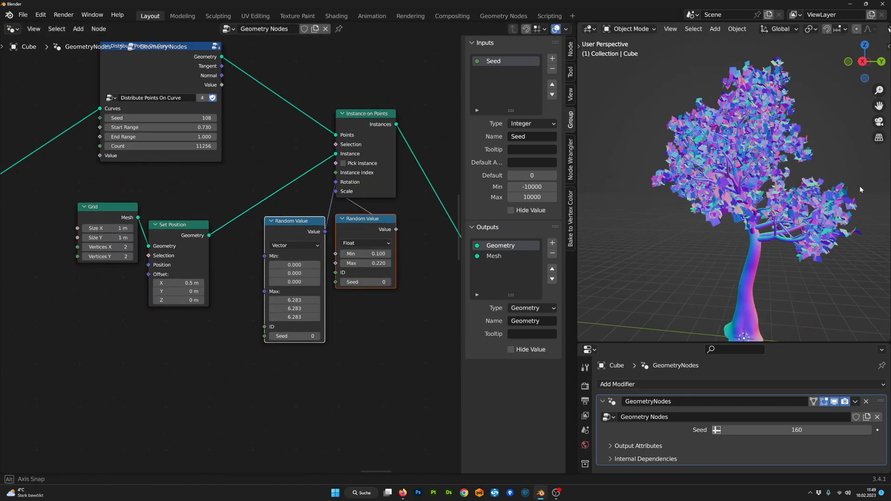
- Examine how densely and how far along the branches the leaf planes are distributed in the crown
middle_drag(706, 223, 817, 232)
scroll(715, 260, up, 4)
middle_drag(715, 259, 756, 269)
scroll(756, 269, up, 2)
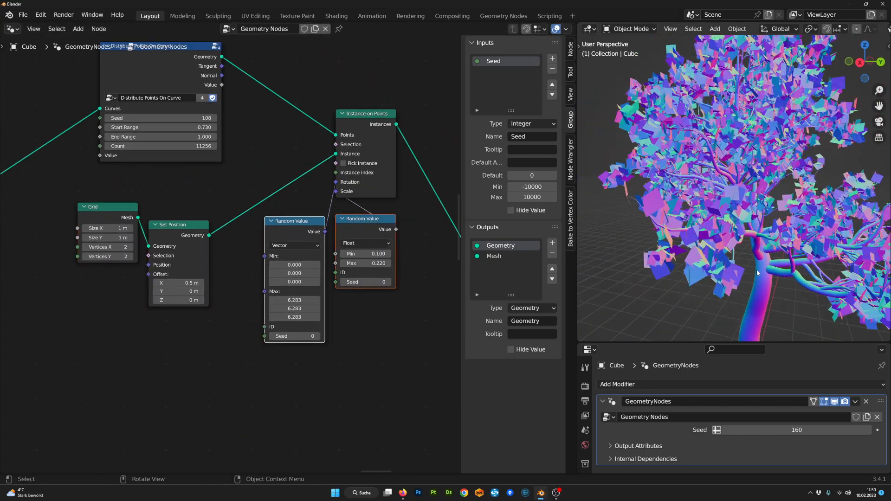
scroll(756, 269, down, 4)
scroll(752, 269, up, 2)
- Enclose the leaf nodes, from Distribute Points On Curve through Instance on Points, in one frame
scroll(225, 309, down, 5)
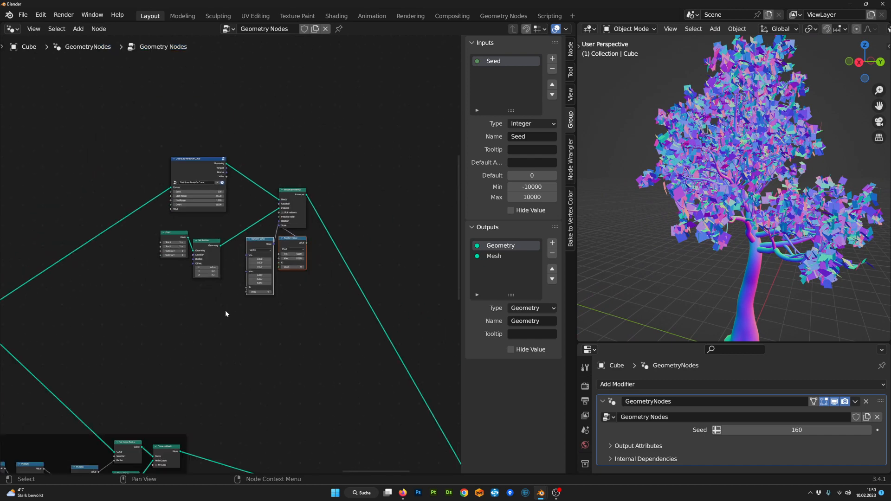
scroll(247, 339, down, 3)
scroll(308, 294, up, 1)
scroll(308, 297, up, 2)
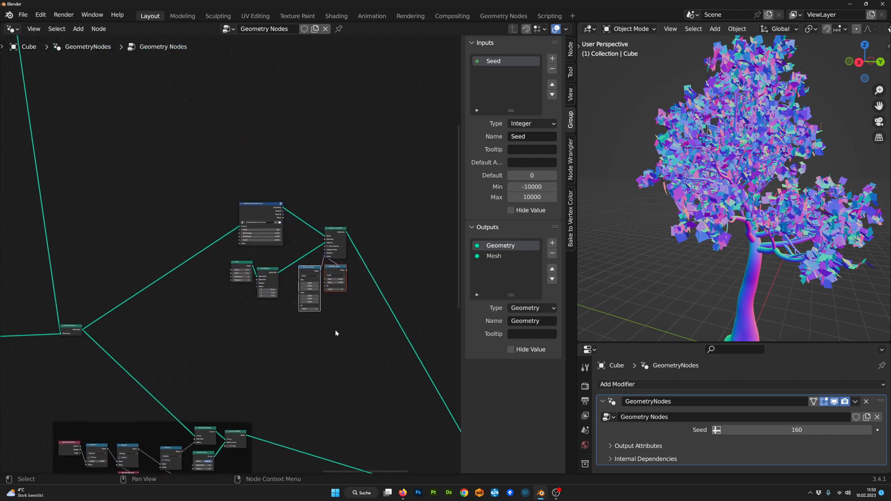
drag(358, 327, 217, 191)
key(ctrl+j)
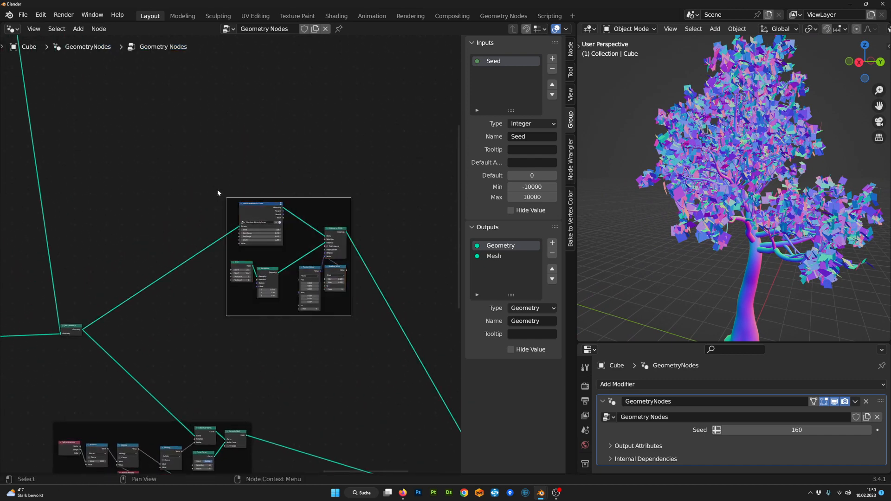
key(KP_Decimal)
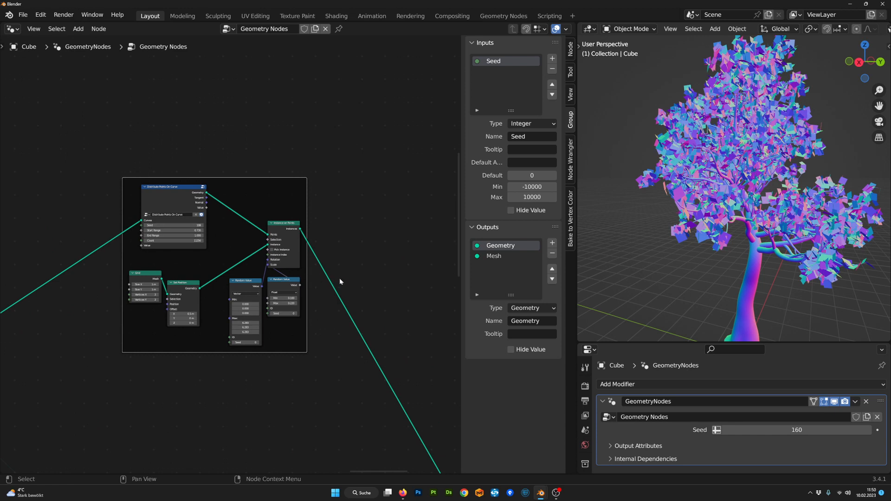
- Insert a Realize Instances node after Instance on Points and place it directly above that node in the frame
click(285, 227)
key(Tab)
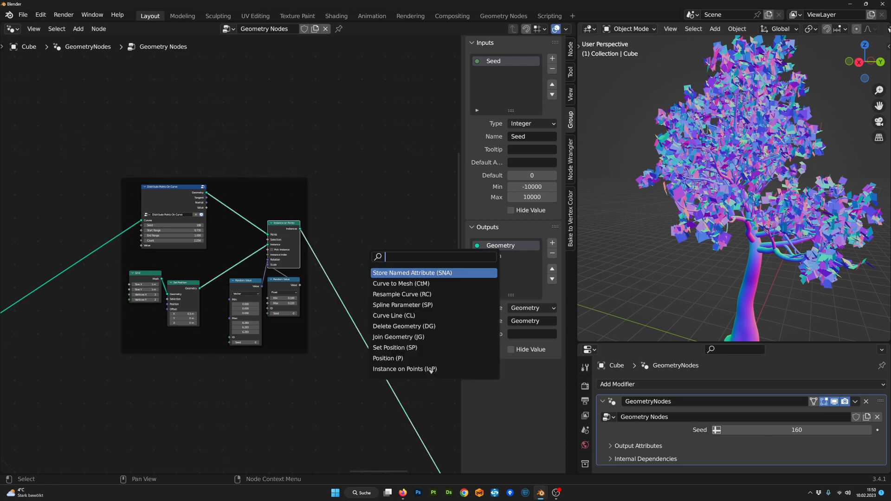
text(res)
key(BackSpace)
text(a)
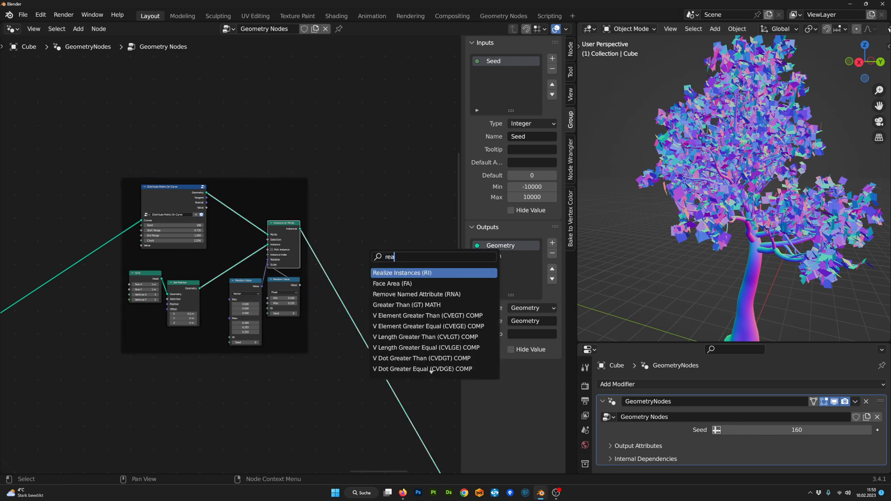
click(408, 274)
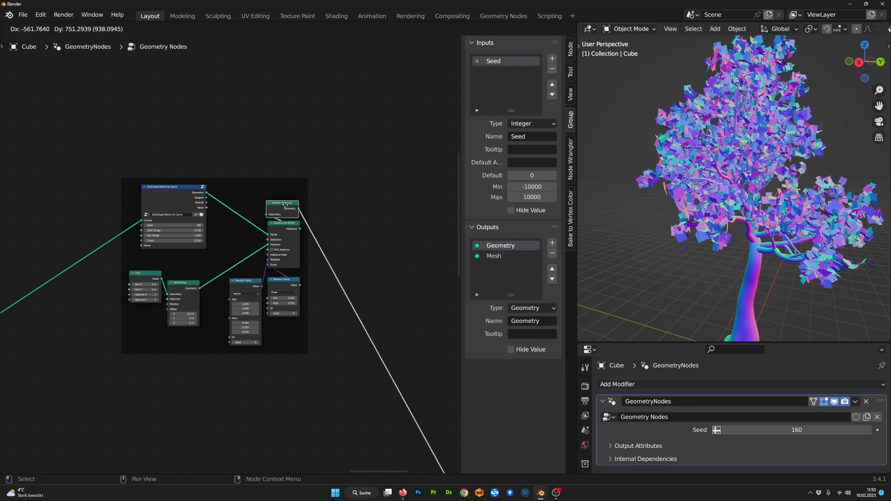
click(288, 207)
drag(289, 205, 292, 204)
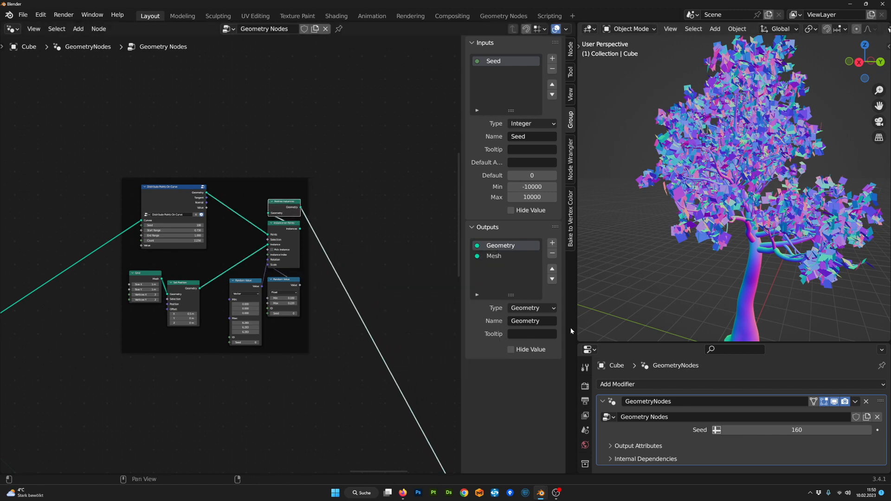
- Split the node editor horizontally and turn the lower area into a Shader Editor
drag(3, 471, 4, 204)
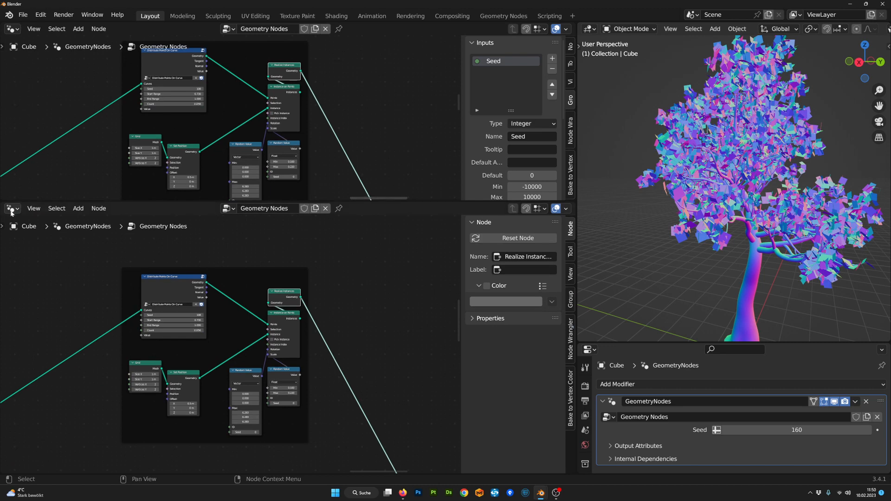
click(12, 209)
click(33, 329)
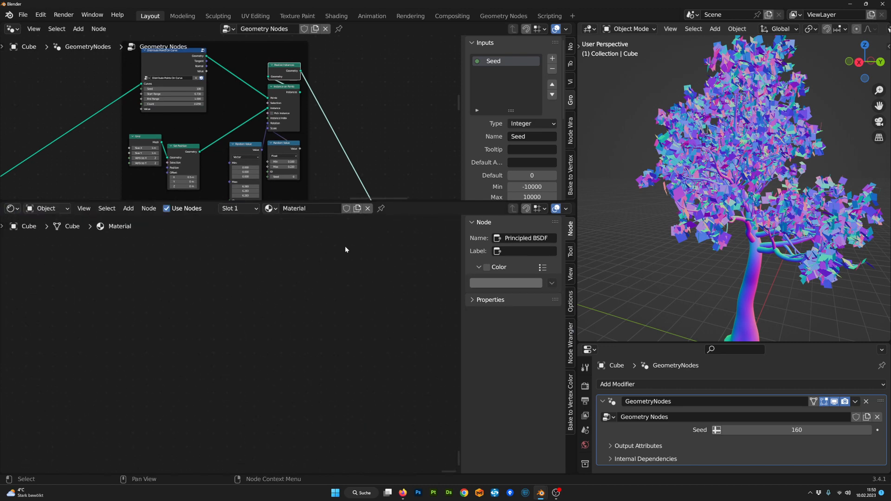
- Enlarge the properties area and rename the tree's existing material as bark
drag(622, 344, 622, 272)
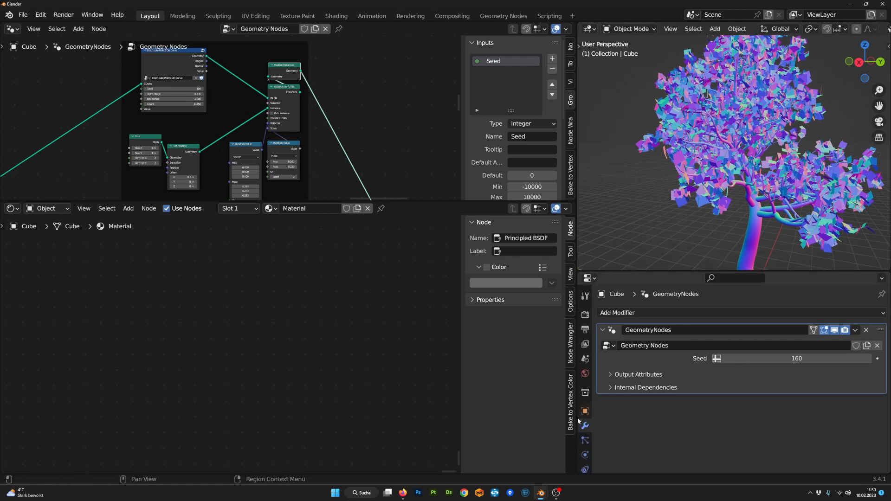
click(583, 445)
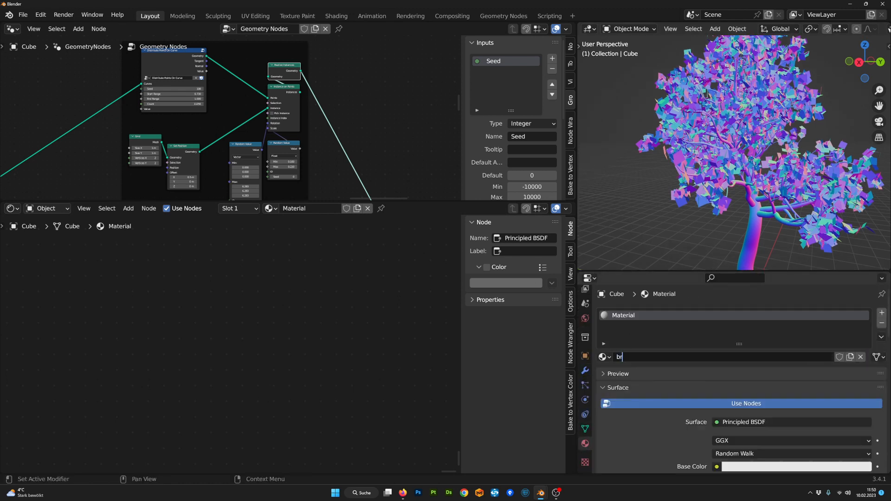
text(bark)
key(Return)
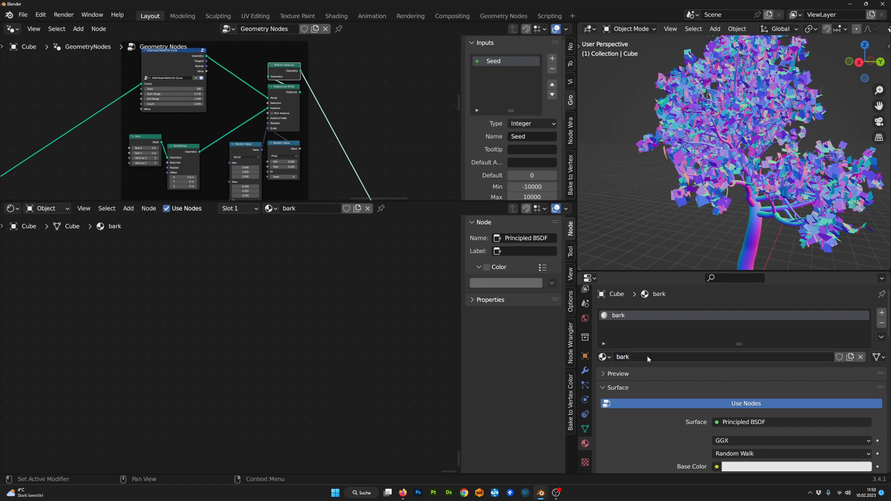
- Add a second material slot to the tree with a new material named leafs
click(881, 311)
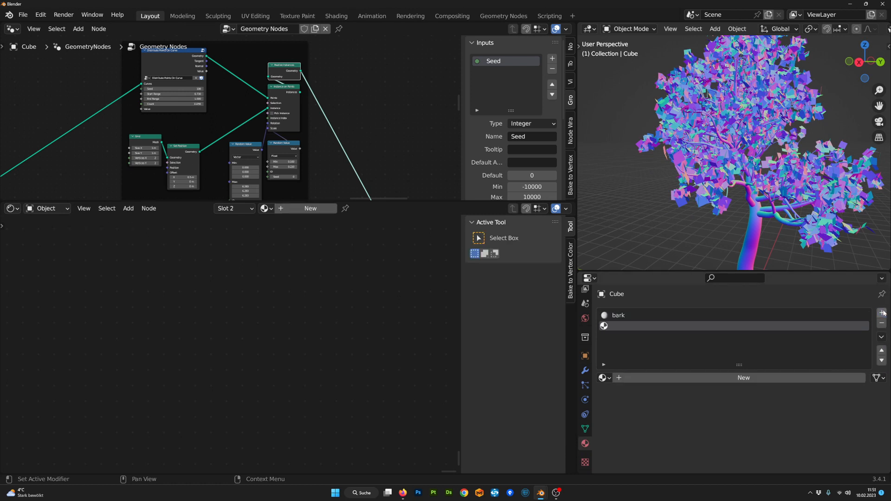
click(692, 377)
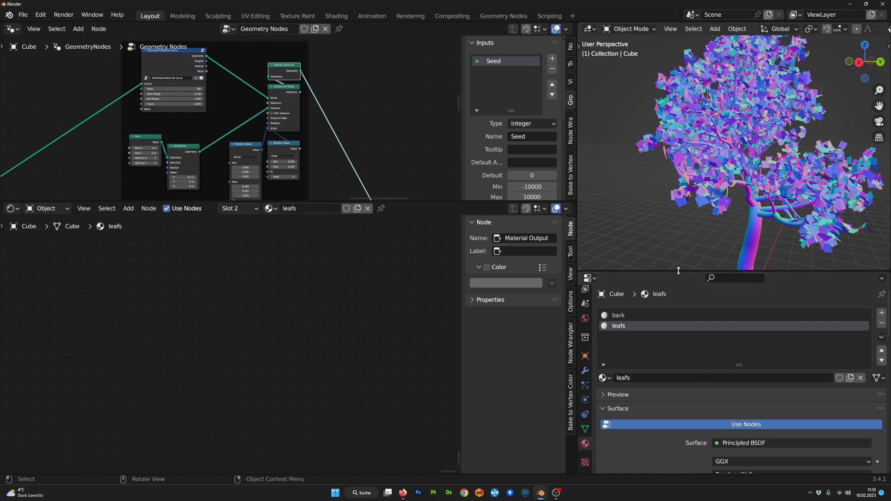
drag(679, 270, 679, 264)
- Insert a Set Material node on the link leaving the leaf frame's Realize Instances node
scroll(316, 127, down, 5)
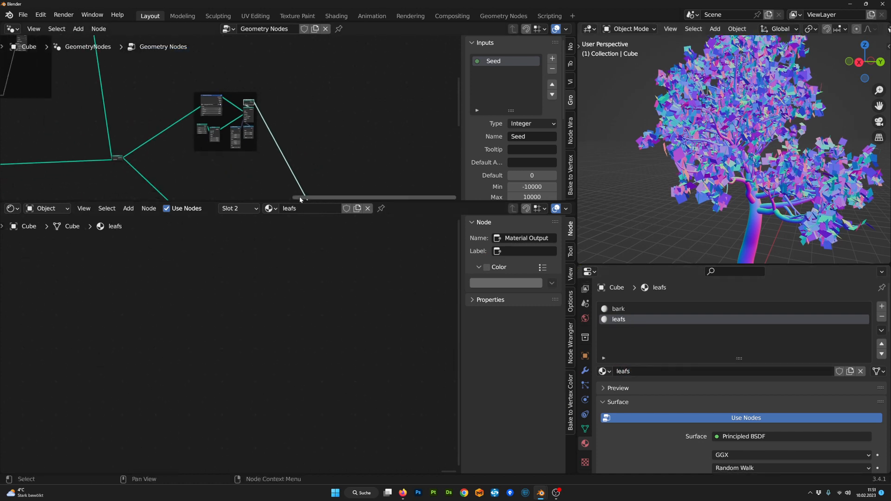
drag(303, 203, 302, 270)
scroll(300, 197, up, 8)
key(Tab)
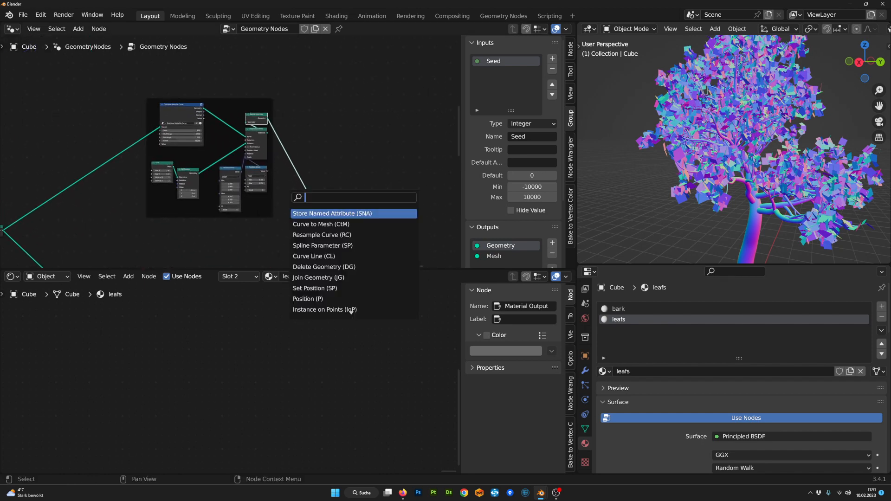
text(set)
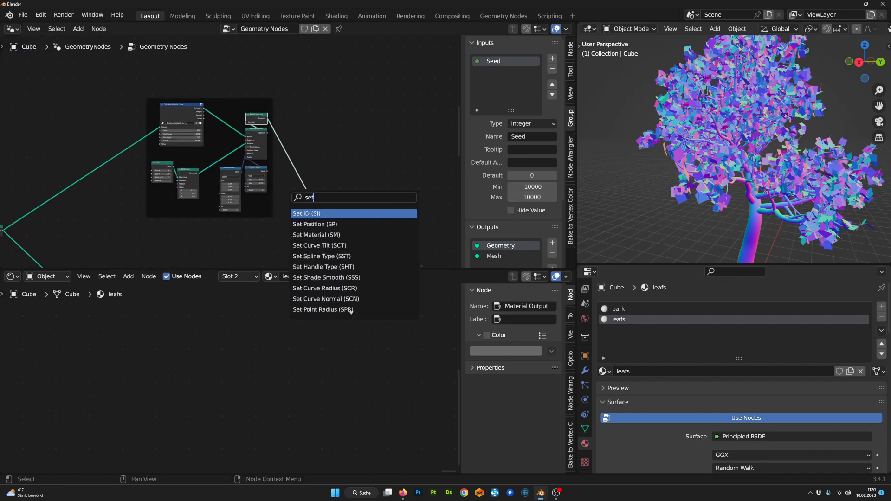
key(Down)
key(Down)
key(Return)
click(304, 193)
scroll(305, 163, up, 11)
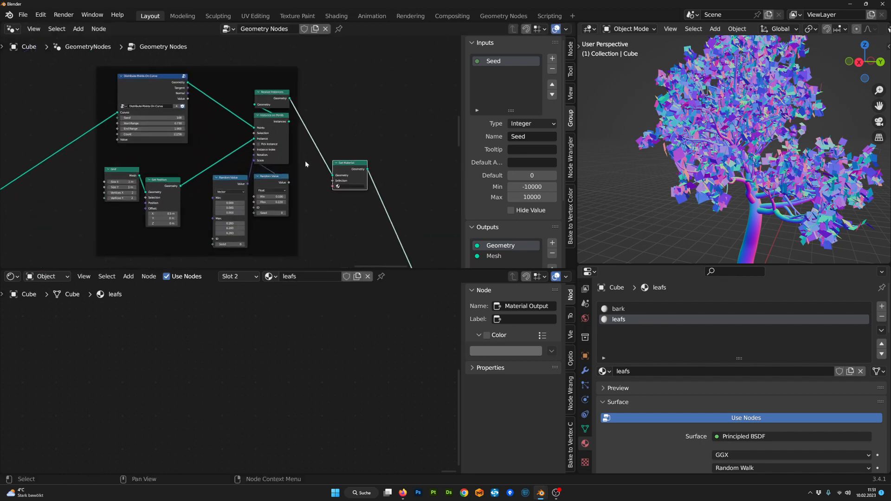
- Assign the leafs material in the new Set Material node
middle_drag(349, 182, 214, 165)
scroll(218, 167, up, 3)
click(287, 190)
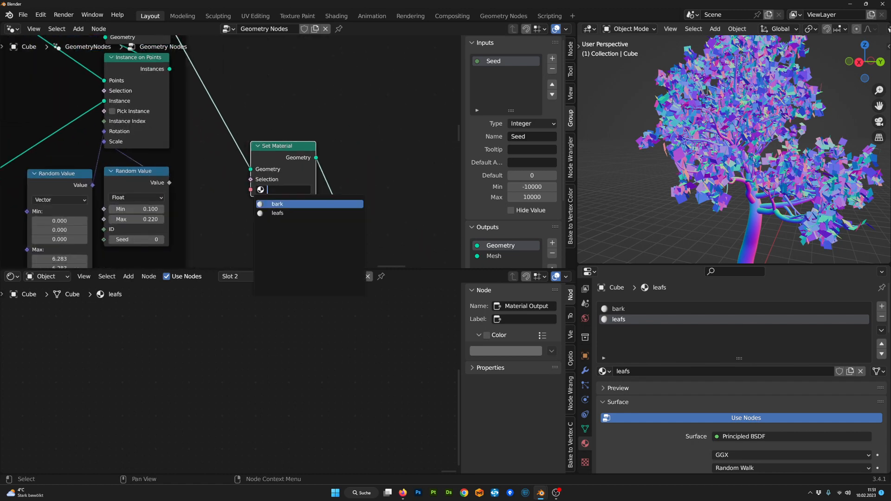
click(287, 213)
- Duplicate the Set Material node onto the link between the branches' Curve to Mesh and Join Geometry, and set it to bark
scroll(271, 160, down, 6)
middle_drag(269, 156, 252, 79)
scroll(259, 130, down, 12)
key(shift+d)
click(252, 220)
scroll(253, 217, up, 7)
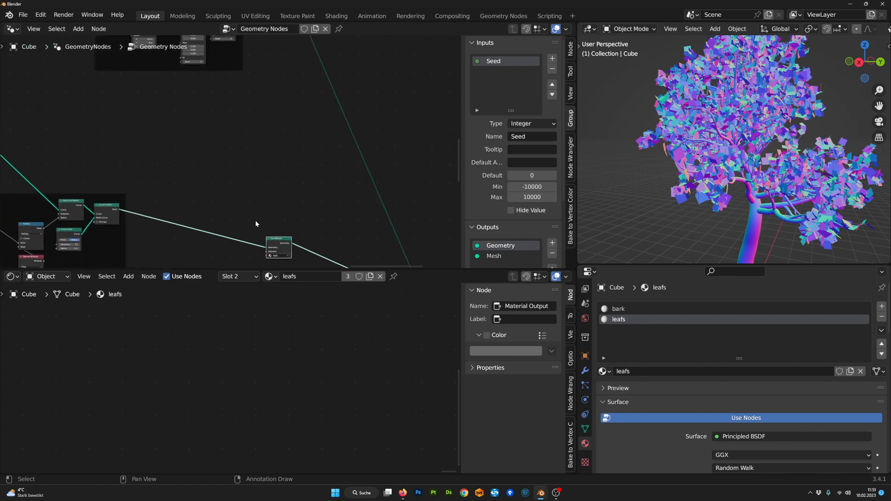
scroll(255, 221, up, 1)
middle_drag(256, 221, 282, 141)
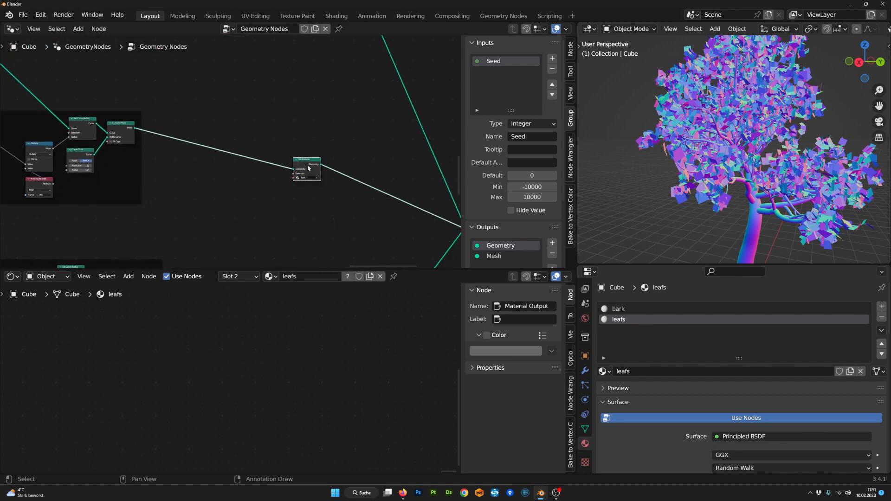
drag(307, 168, 306, 161)
- Duplicate the bark Set Material node onto the link between the trunk's Set Position node and Join Geometry
middle_drag(299, 211, 281, 175)
drag(282, 269, 283, 327)
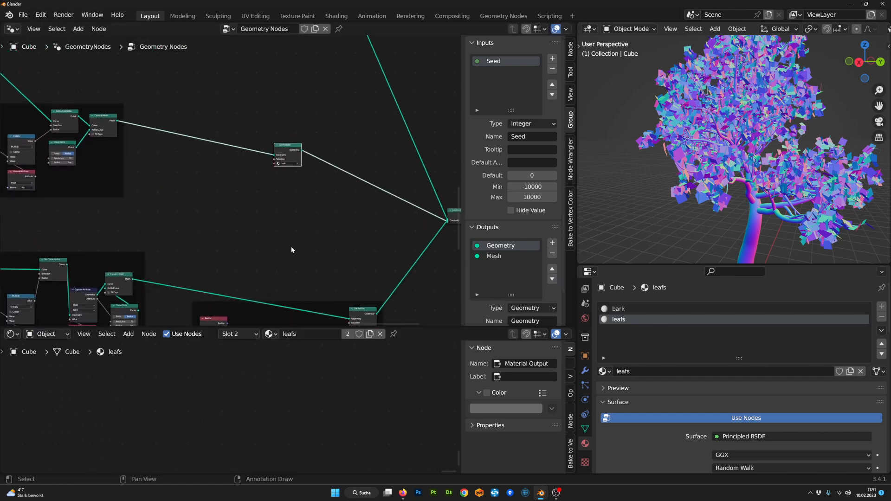
middle_drag(272, 161, 249, 103)
key(shift+d)
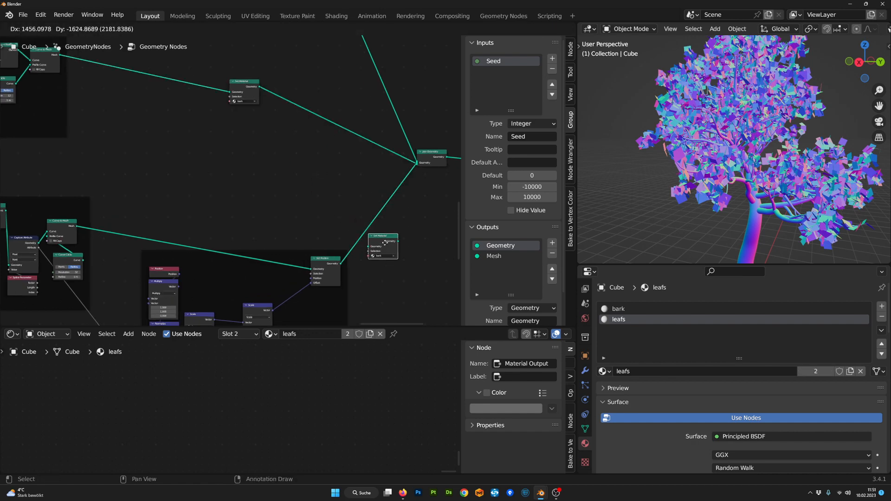
click(388, 245)
- Switch the 3D viewport to rendered shading
mouse_move(743, 174)
middle_down()
mouse_move(757, 174)
mouse_move(745, 174)
middle_up()
middle_drag(855, 28, 725, 28)
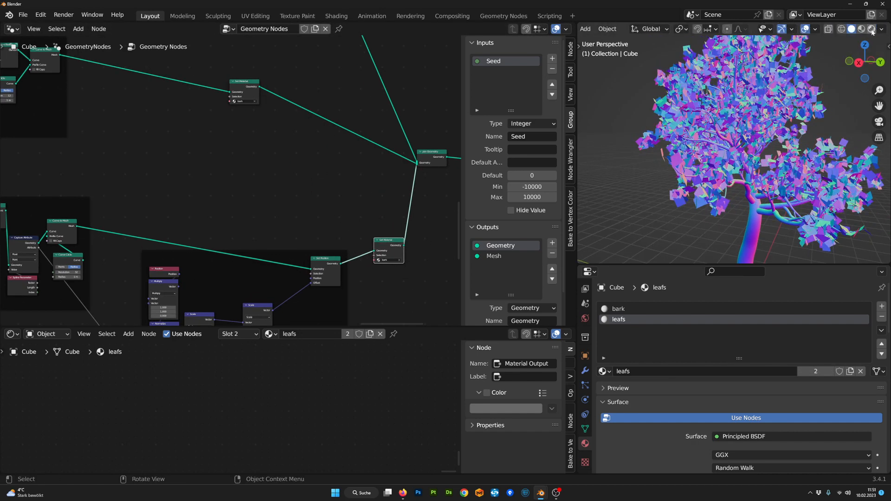
click(871, 29)
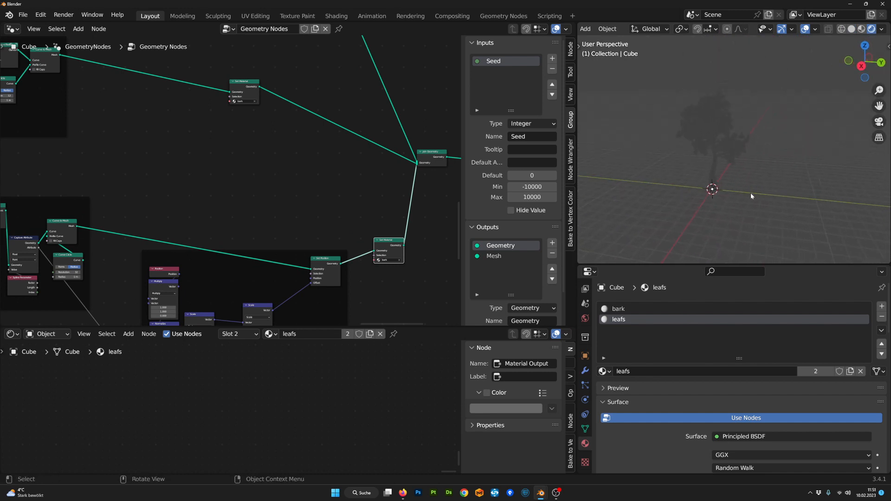
- Add a Sun light to the scene and move it away from the tree
key(shift+a)
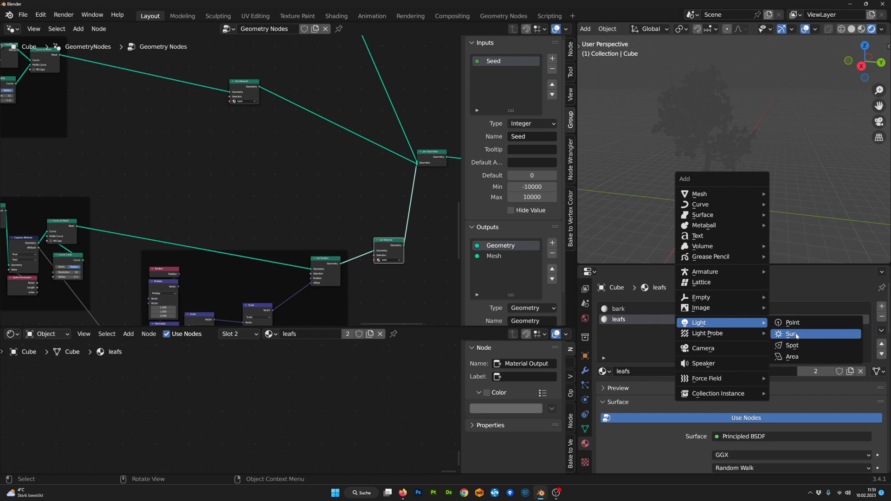
click(789, 334)
key(g)
click(849, 123)
- Duplicate the sun light in place and rotate the copy by about 206°
key(shift+d)
right_click(850, 123)
shift+middle_drag(849, 124, 772, 198)
key(r)
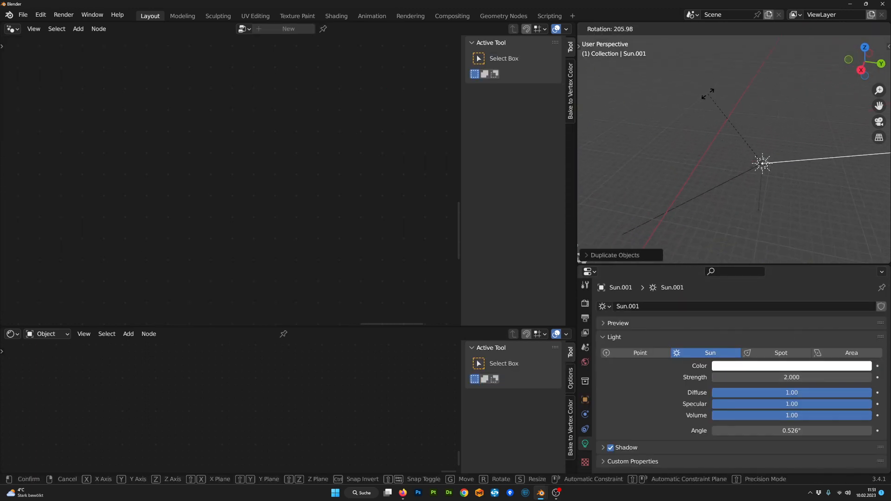
click(707, 94)
- Lower the duplicated sun's strength and adjust its rotation to light the tree, ending with the tree selected
scroll(704, 205, down, 3)
middle_drag(703, 207, 774, 113)
scroll(809, 171, up, 5)
shift+middle_drag(812, 174, 754, 234)
middle_drag(823, 140, 817, 174)
drag(789, 378, 742, 378)
key(r)
click(837, 99)
middle_drag(770, 158, 761, 134)
click(728, 153)
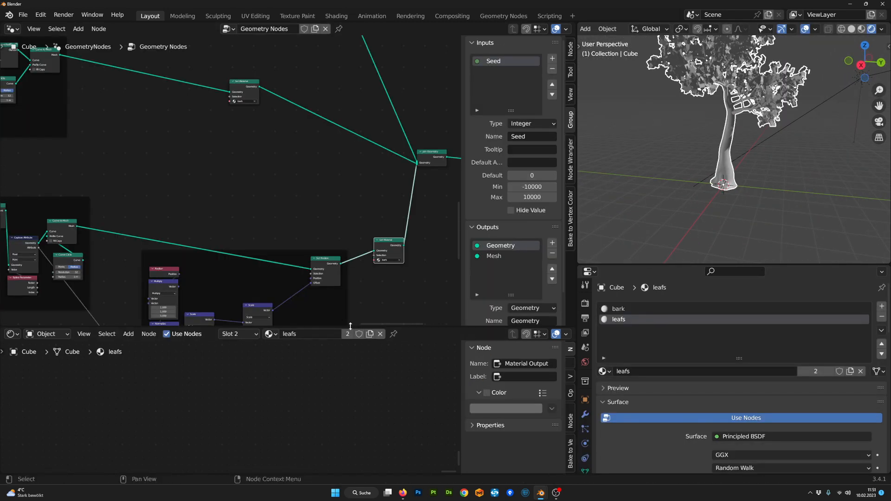
- Enlarge the shader editor and assign the bark material to the tree's second material slot
drag(351, 326, 355, 255)
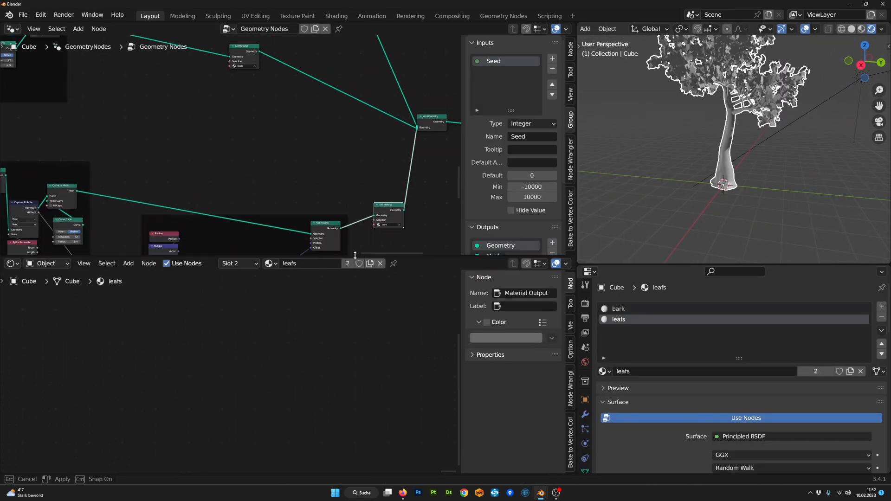
click(270, 257)
click(283, 278)
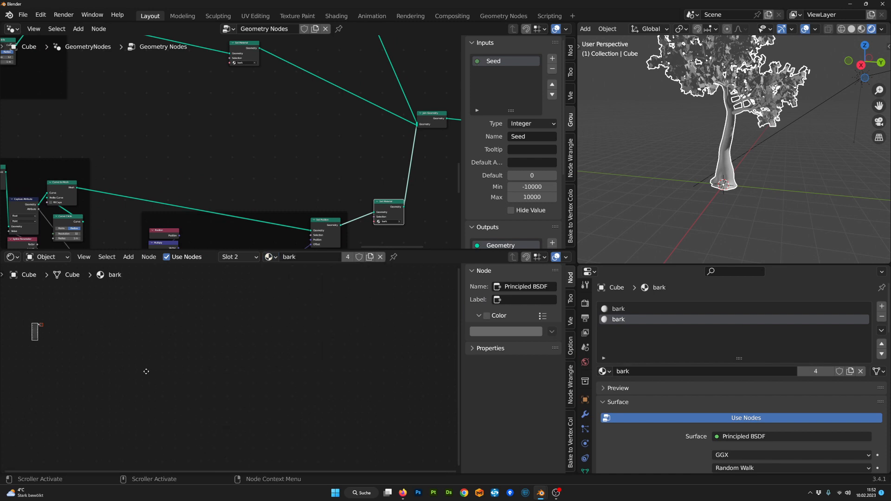
scroll(388, 393, up, 4)
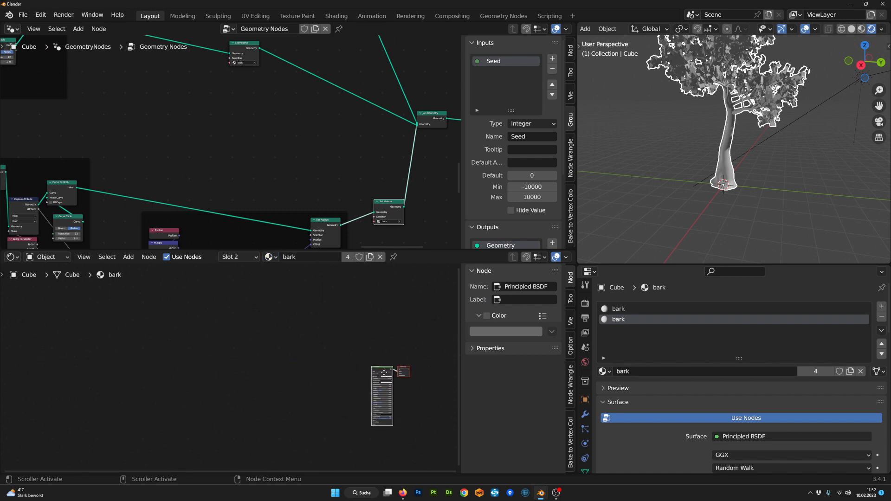
middle_drag(387, 394, 318, 365)
drag(319, 250, 320, 147)
- Add a Noise Texture node beside the Principled BSDF in the bark material
scroll(330, 281, up, 4)
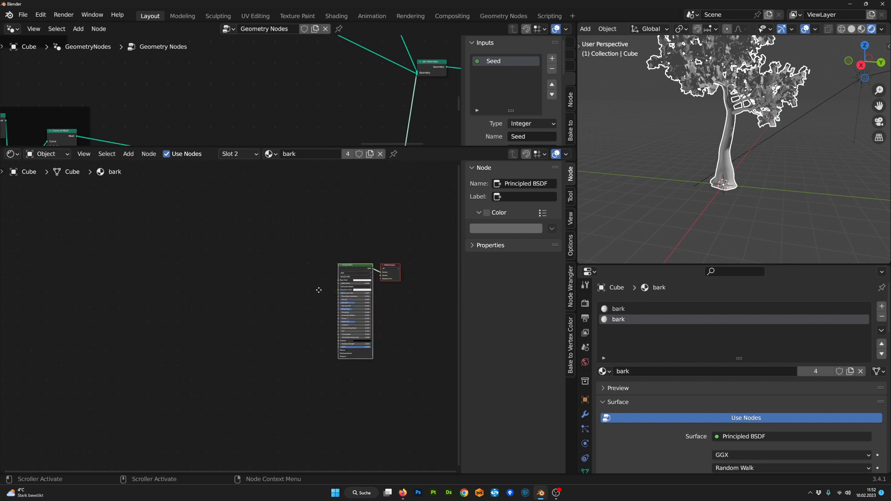
middle_drag(283, 306, 222, 355)
scroll(223, 355, up, 3)
key(shift+a)
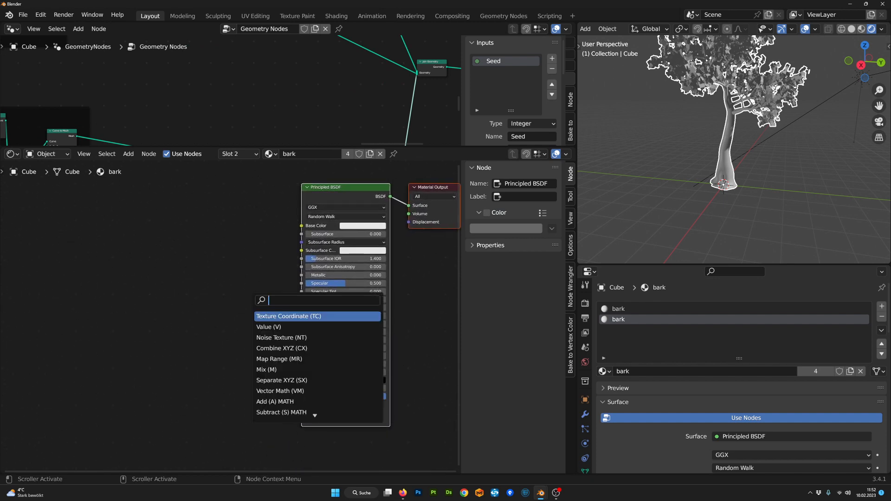
text(noise)
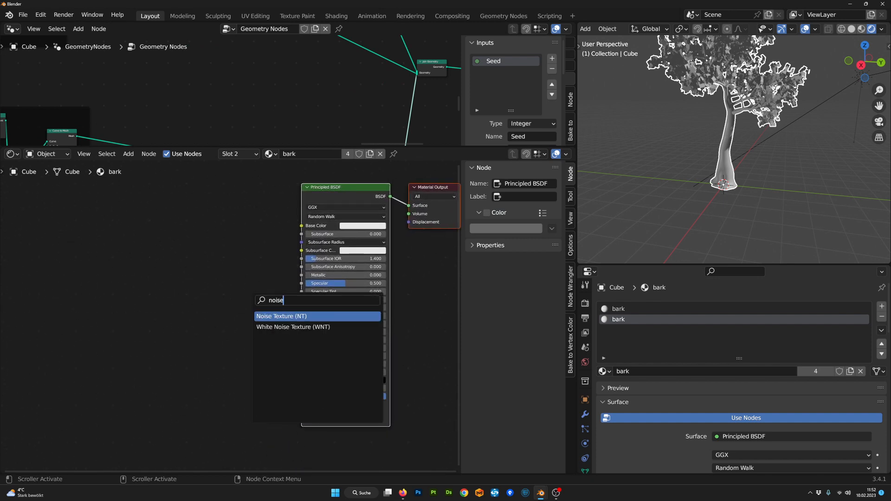
key(Return)
click(175, 249)
scroll(175, 249, up, 2)
middle_drag(175, 249, 248, 238)
scroll(248, 237, up, 1)
drag(249, 236, 261, 235)
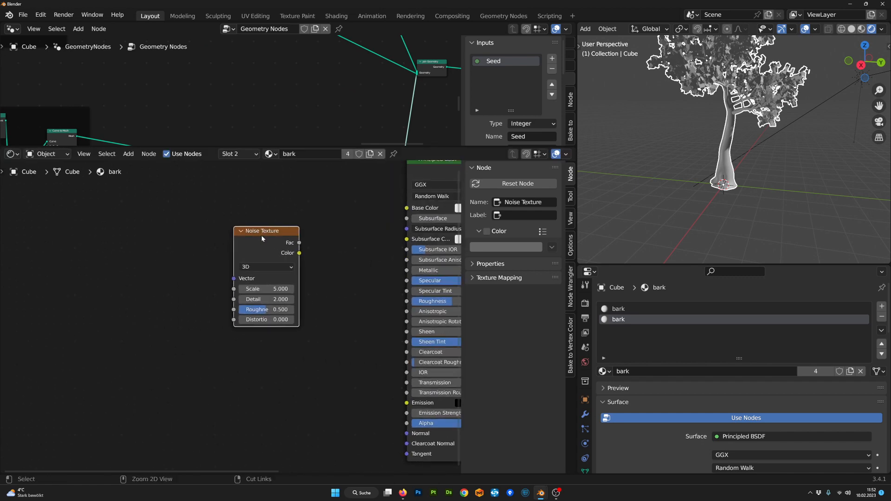
- Add Texture Coordinate and Mapping nodes to the Noise Texture and preview the noise on the tree
key(ctrl+t)
middle_drag(260, 235, 228, 314)
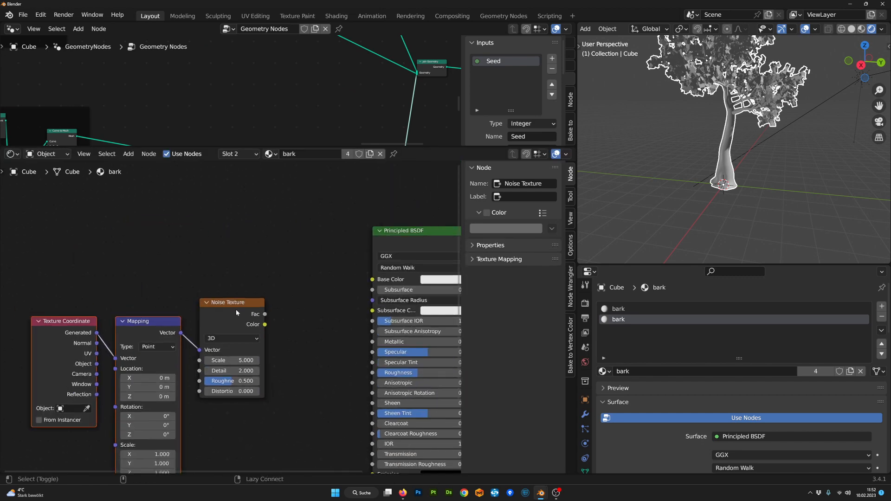
ctrl+shift+click(235, 309)
scroll(757, 159, up, 4)
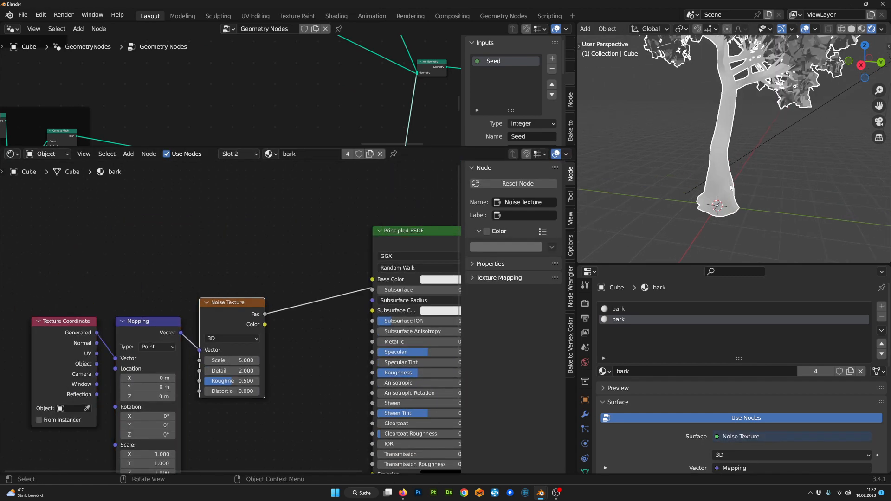
- Set the Mapping node's Z scale to 10.230 and the Noise Texture's scale to 7.860
scroll(247, 368, up, 1)
drag(248, 369, 267, 370)
middle_drag(219, 453, 318, 397)
scroll(344, 335, up, 1)
shift+drag(262, 433, 379, 443)
right_click(262, 433)
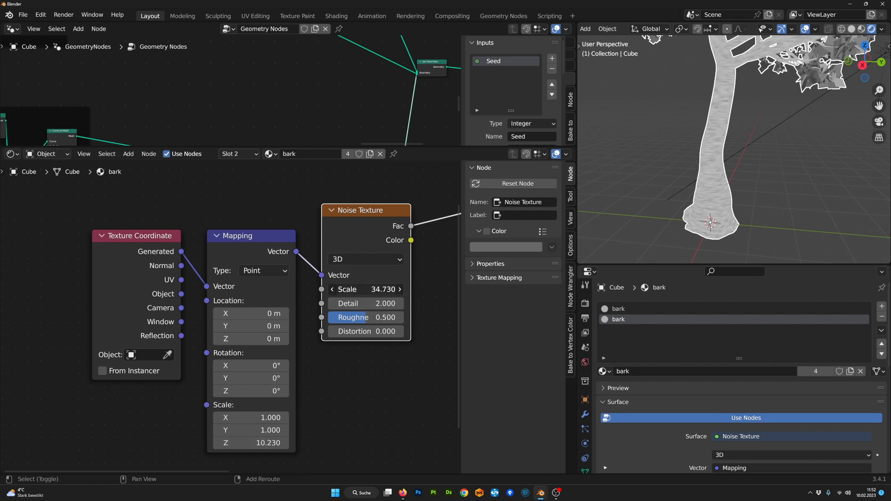
drag(385, 289, 335, 289)
scroll(373, 290, down, 10)
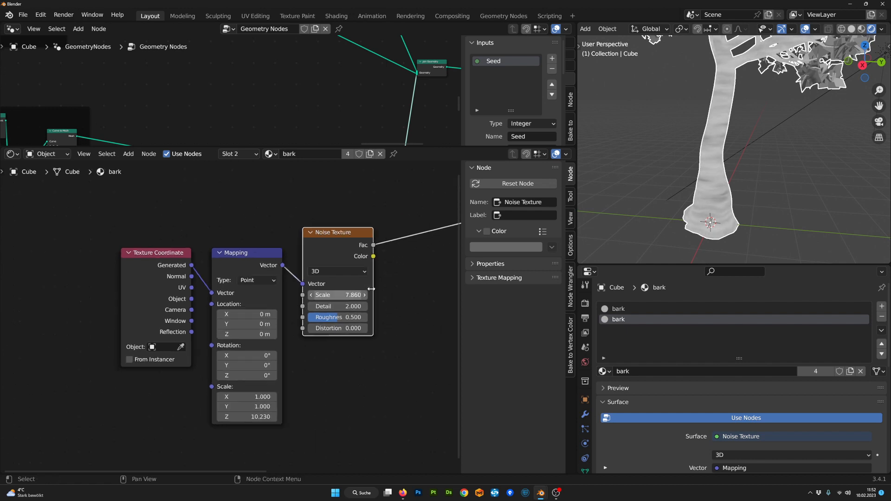
- Move the three texture nodes away from the shader and insert a ColorRamp after the Noise Texture
drag(302, 399, 134, 221)
drag(289, 273, 184, 276)
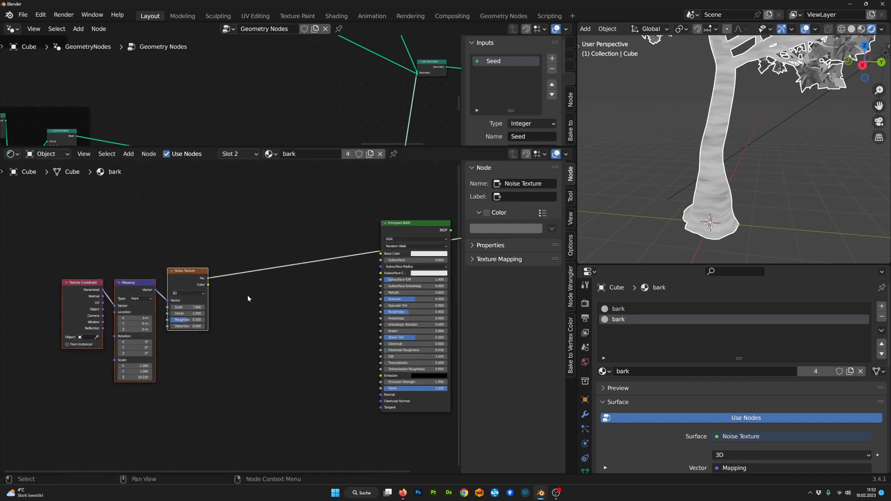
scroll(287, 304, up, 2)
middle_drag(299, 306, 273, 297)
key(Tab)
text(co)
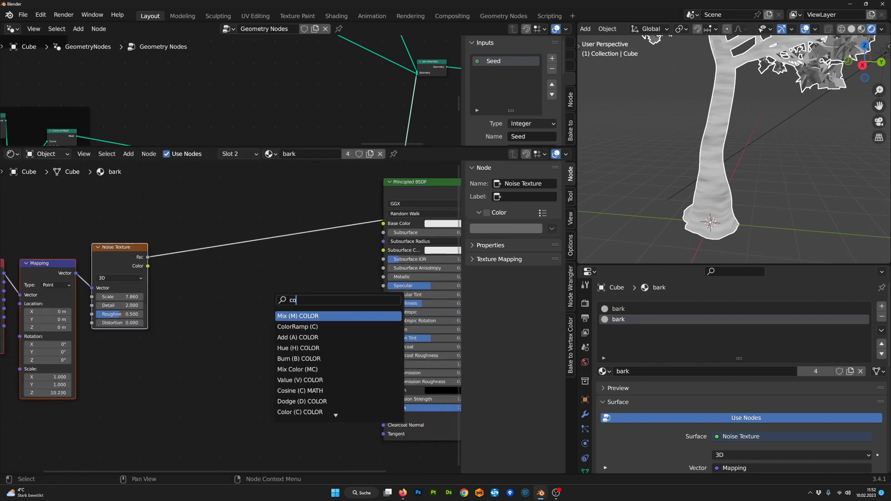
key(Down)
key(Return)
click(254, 259)
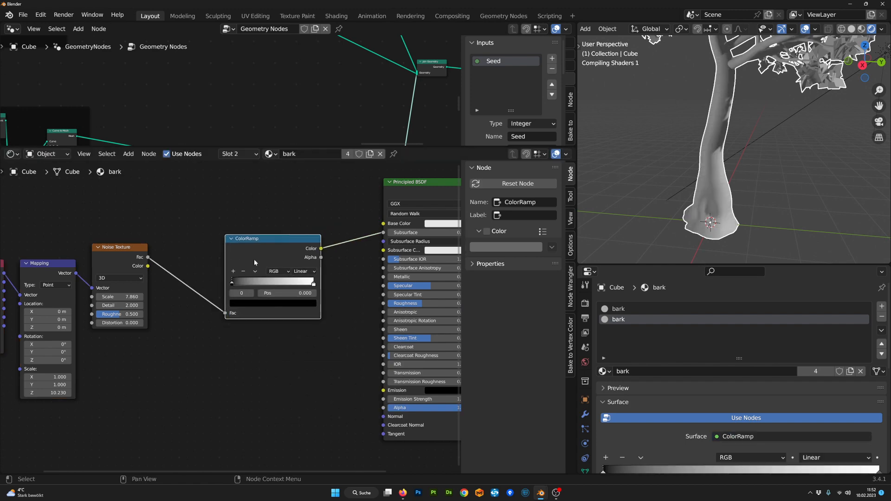
scroll(254, 259, up, 4)
drag(278, 213, 261, 212)
- Move the ColorRamp's dark stop to 0.139 and its light stop to 0.869, and recolour the dark stop dark brown
drag(216, 269, 231, 270)
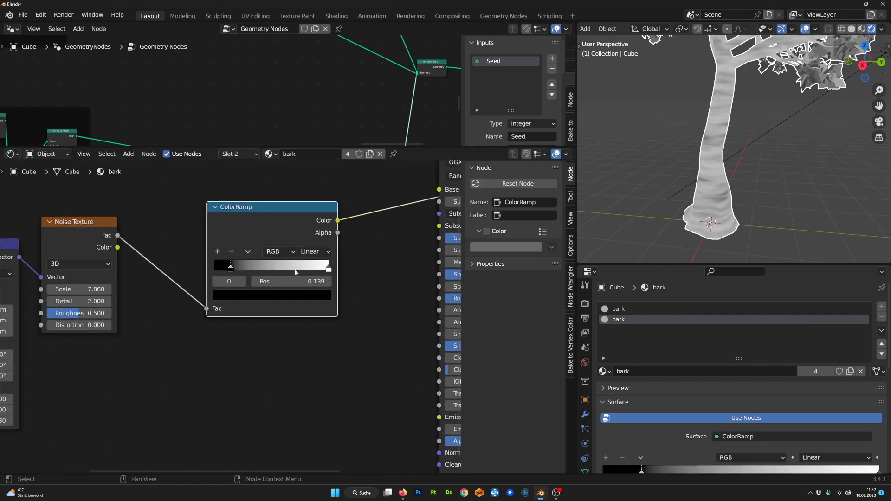
drag(328, 269, 311, 270)
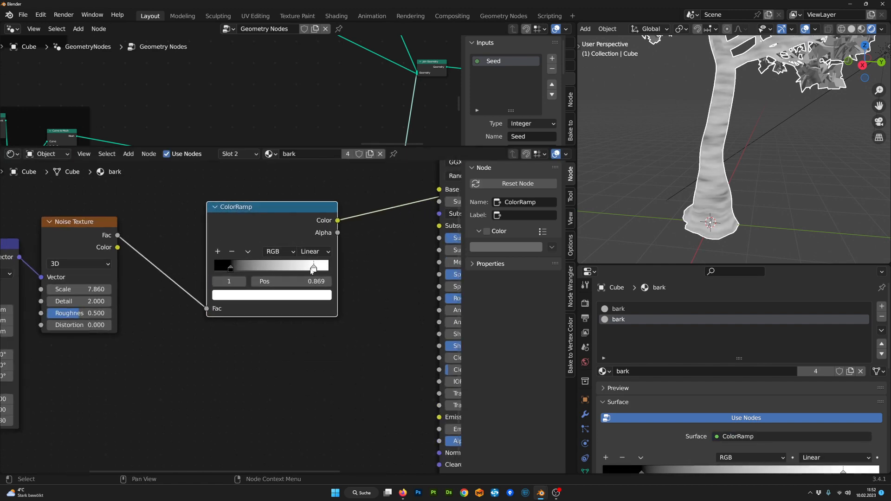
click(240, 294)
drag(310, 209, 306, 204)
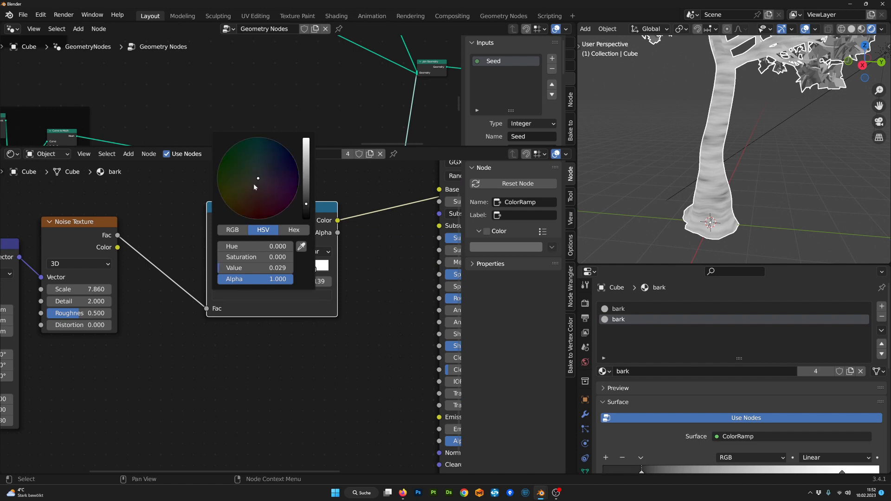
- Place the ColorRamp's light stop at 0.895 and give it the dark stop's sampled brown, brightened to a value of 0.097
click(307, 300)
click(301, 246)
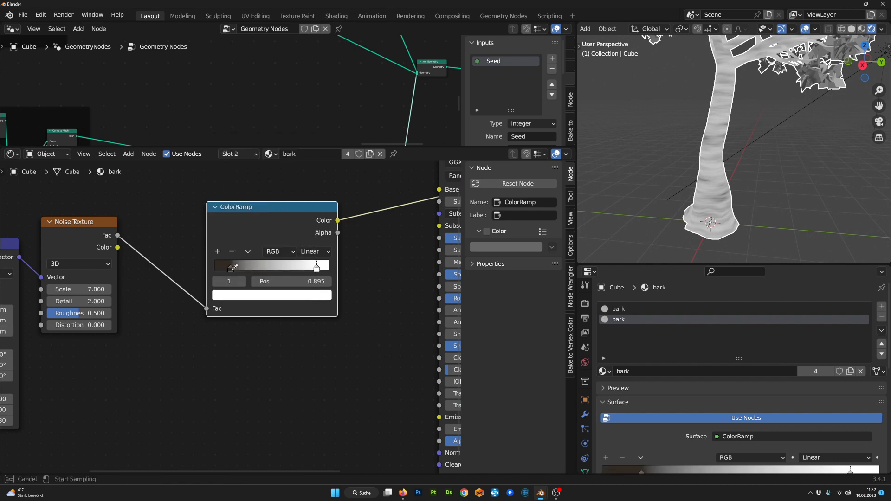
click(232, 270)
click(246, 293)
drag(304, 194, 305, 191)
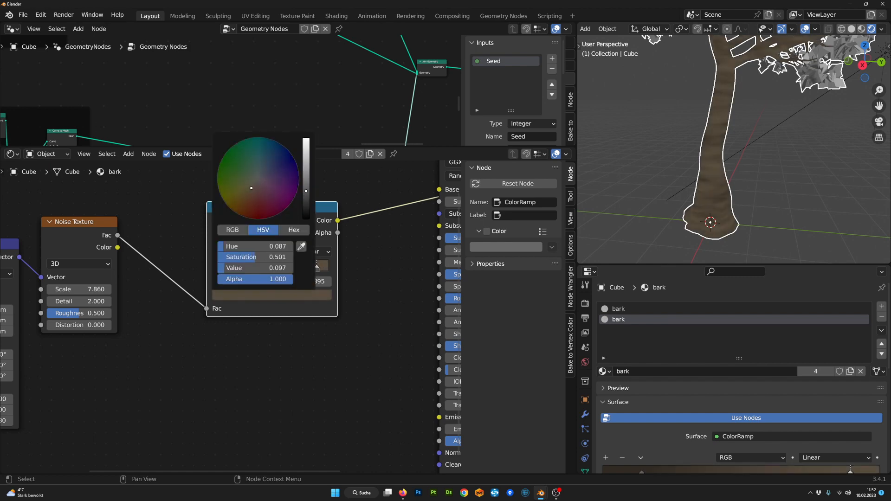
- Feed the ColorRamp colour into the Principled BSDF's Base Color and connect the shader to the Material Output's Surface
scroll(366, 274, down, 1)
middle_drag(366, 274, 280, 309)
scroll(281, 309, down, 5)
drag(196, 274, 164, 269)
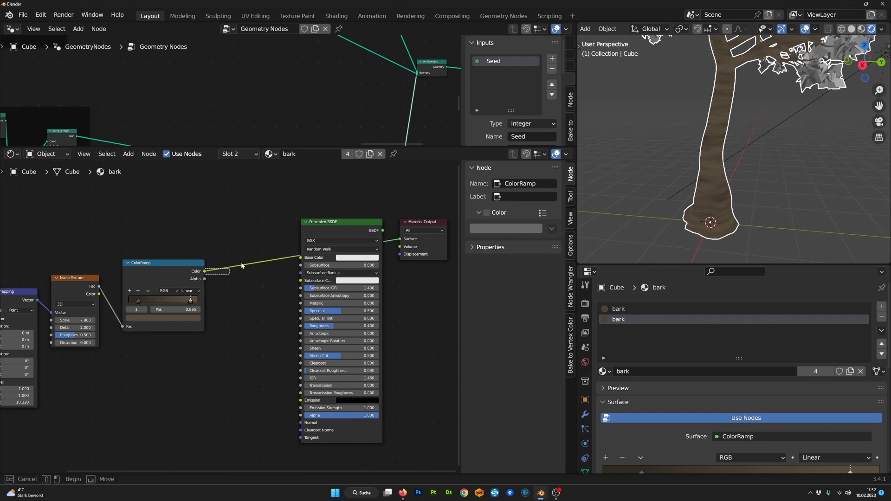
click(370, 230)
drag(398, 239, 372, 213)
- Set the Principled BSDF's roughness to 0.713 and move the ColorRamp node up to make room below it
scroll(413, 264, up, 3)
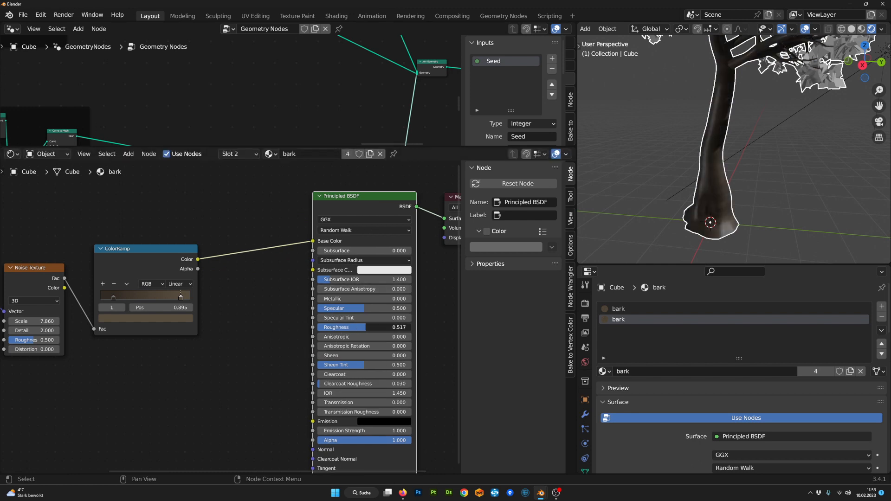
scroll(231, 322, down, 1)
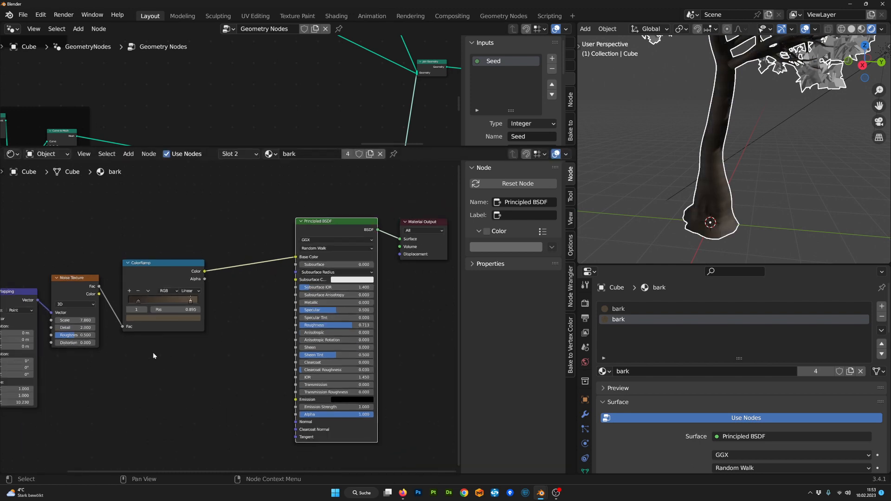
middle_drag(152, 352, 257, 324)
drag(255, 237, 282, 208)
scroll(283, 209, up, 1)
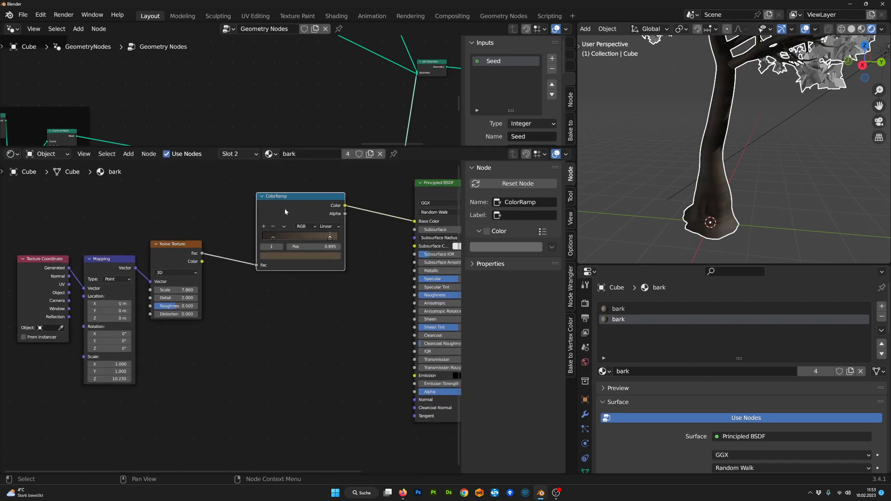
- Add a Bump node below the ColorRamp and connect the Noise Texture's Fac output to its Height input
middle_drag(266, 293, 246, 281)
middle_drag(221, 354, 236, 345)
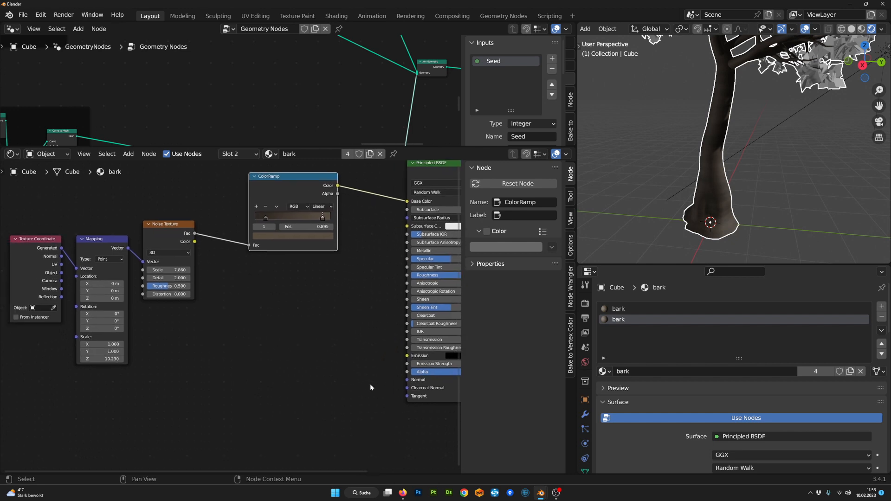
middle_drag(300, 349, 257, 343)
click(257, 343)
key(Tab)
text(b)
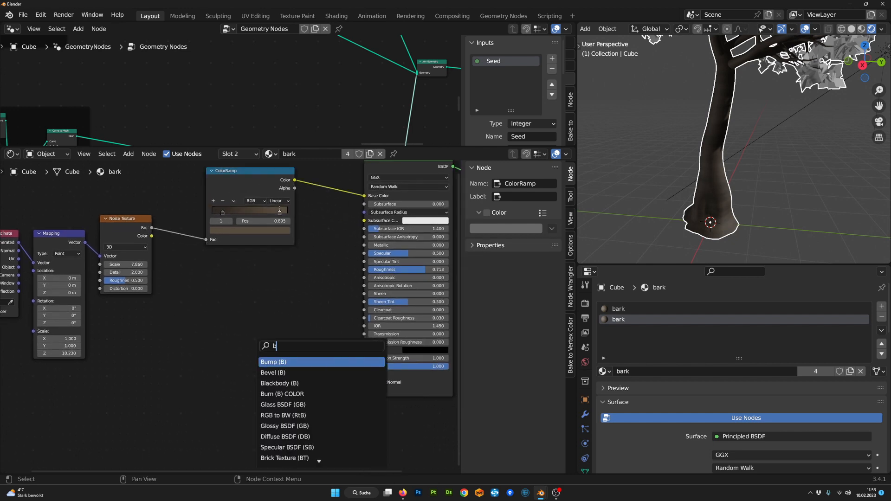
text(om)
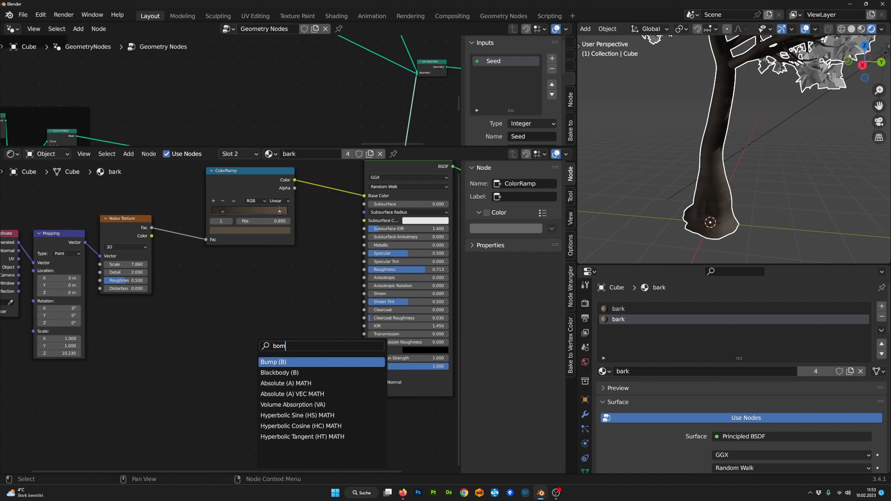
key(Return)
drag(151, 229, 229, 330)
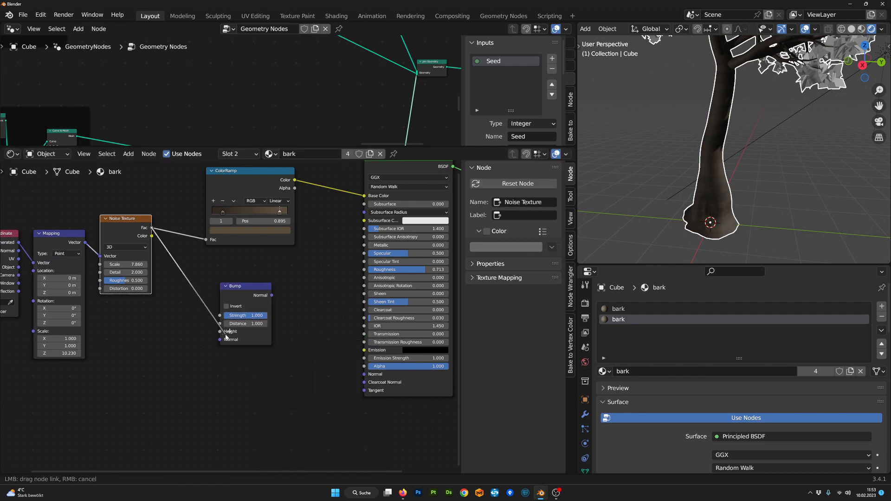
- Preview the Bump node's output on the trunk and set its distance to 0.1
ctrl+shift+click(262, 292)
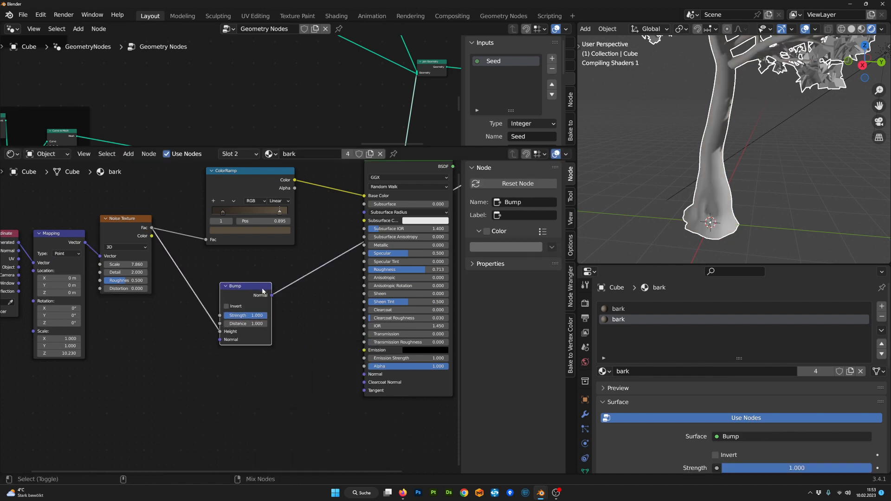
scroll(637, 191, up, 3)
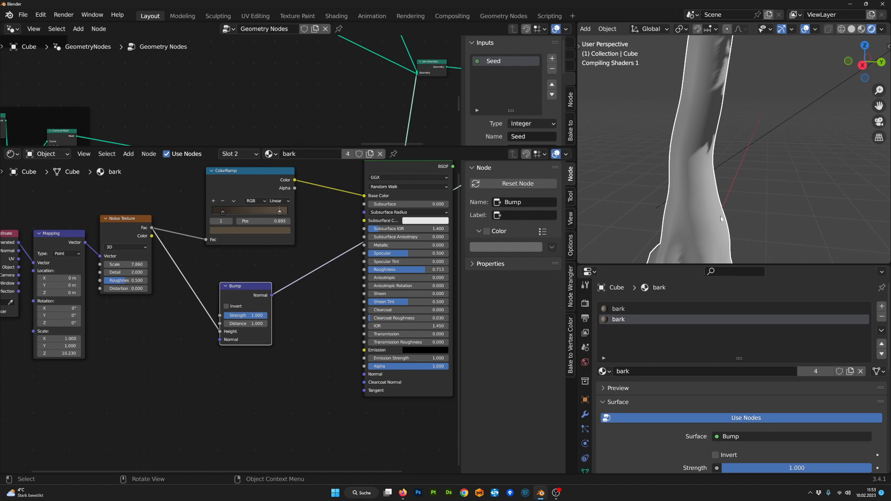
scroll(737, 231, down, 2)
middle_drag(737, 231, 756, 232)
scroll(260, 341, up, 2)
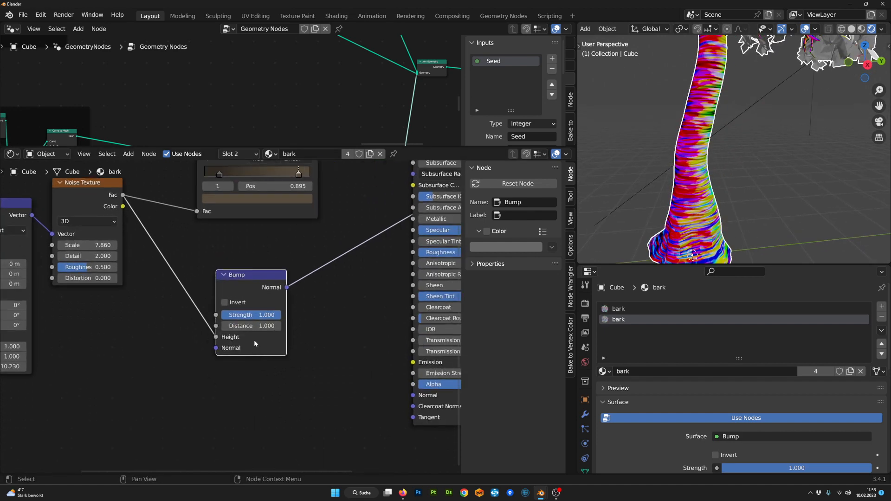
text(0.1)
key(Return)
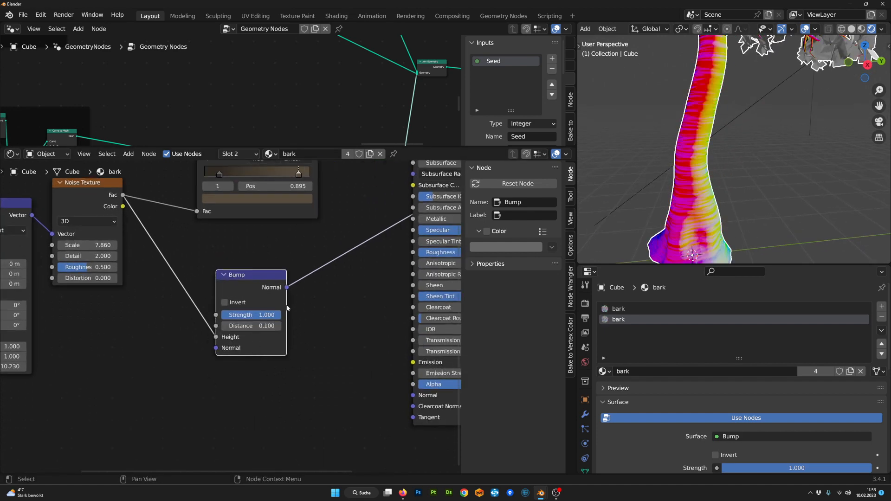
- Connect the Bump output to the Principled BSDF's Normal input and route the shader back to the Material Output
drag(275, 279, 277, 313)
scroll(347, 340, down, 2)
scroll(763, 172, down, 3)
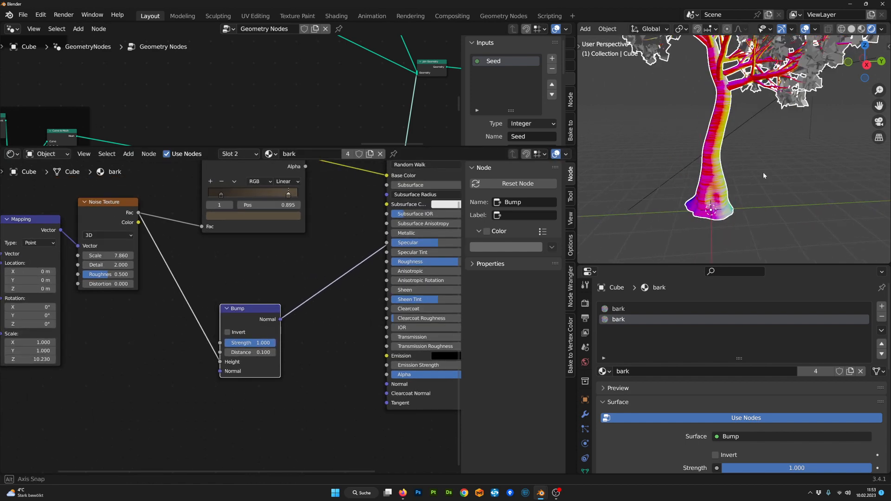
middle_drag(763, 172, 738, 170)
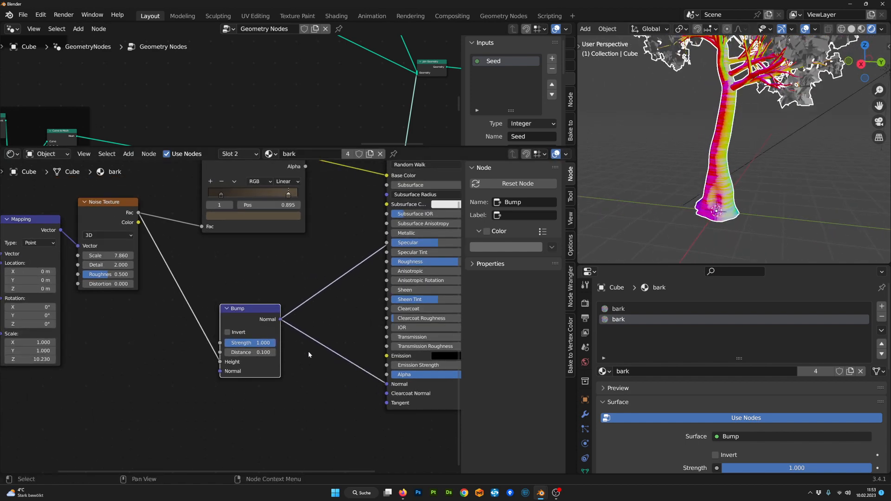
scroll(308, 346, down, 1)
middle_drag(307, 266, 185, 370)
scroll(202, 329, down, 1)
shift+click(302, 264)
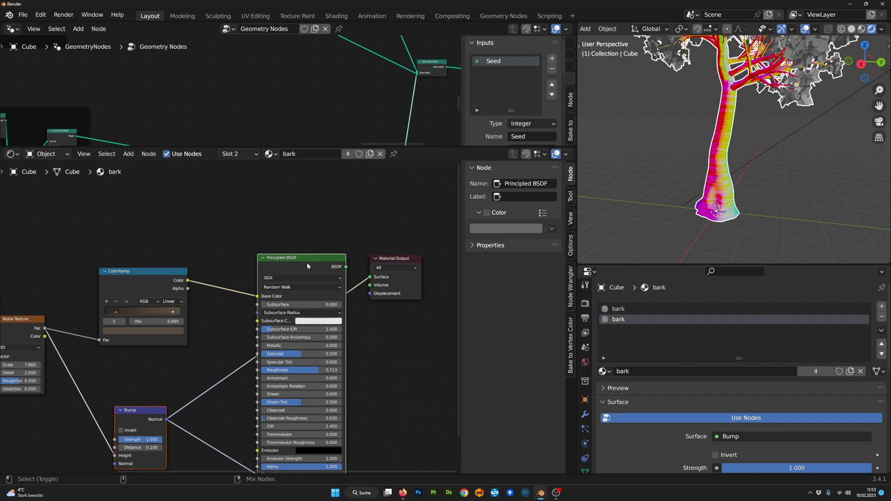
ctrl+shift+click(307, 263)
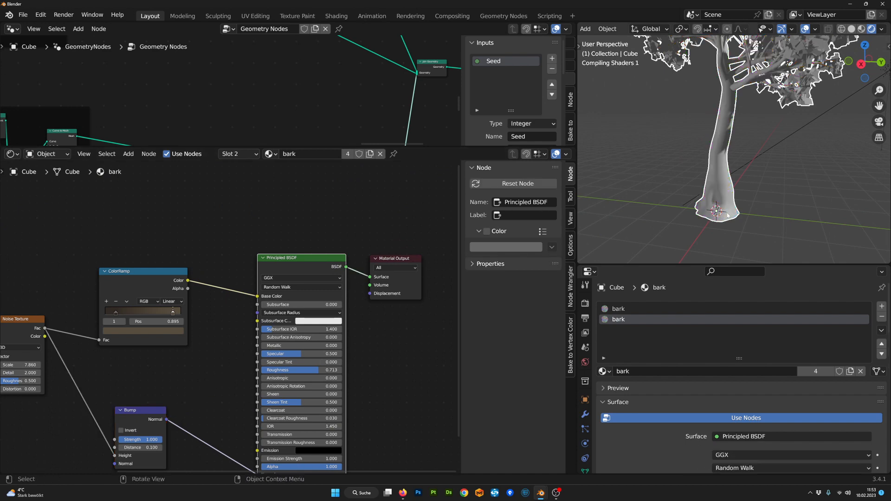
- Set the Bump node's strength to 0.355 and check the bark on the trunk
middle_drag(742, 190, 705, 222)
middle_drag(122, 365, 178, 259)
scroll(233, 343, up, 3)
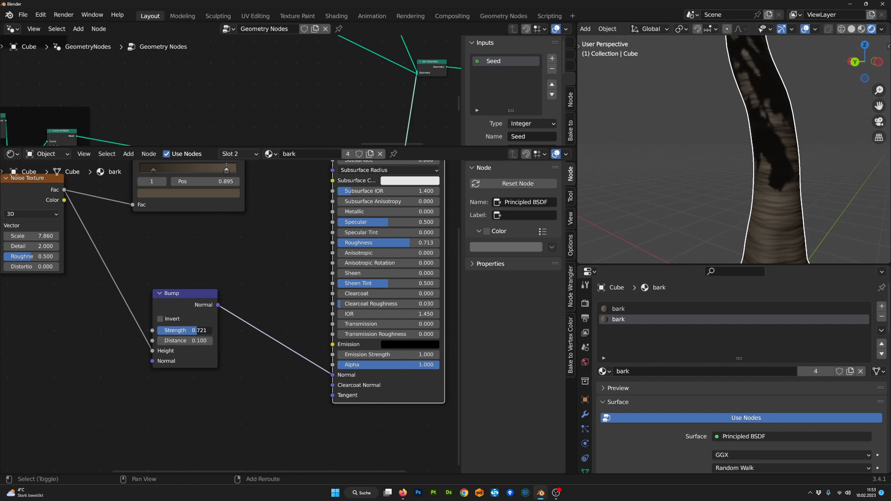
scroll(777, 204, down, 6)
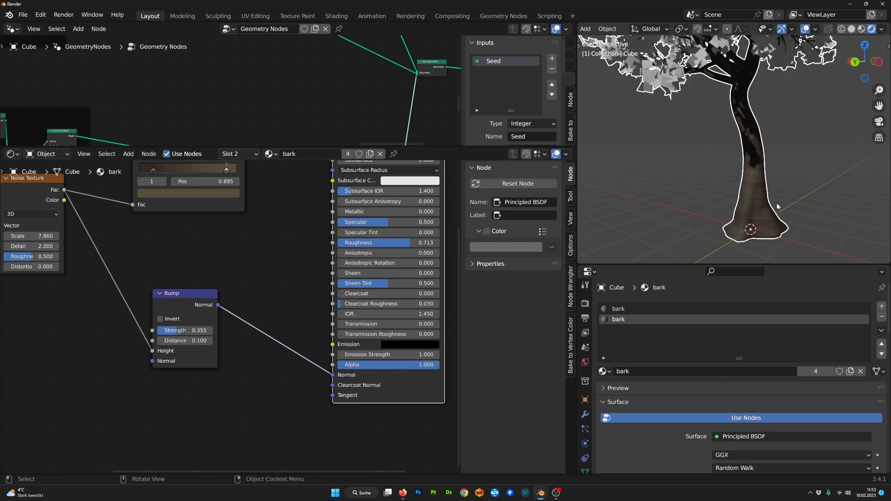
middle_drag(777, 204, 616, 258)
- Switch the viewport to Material Preview shading and inspect the bark on the trunk and branches up close
click(861, 30)
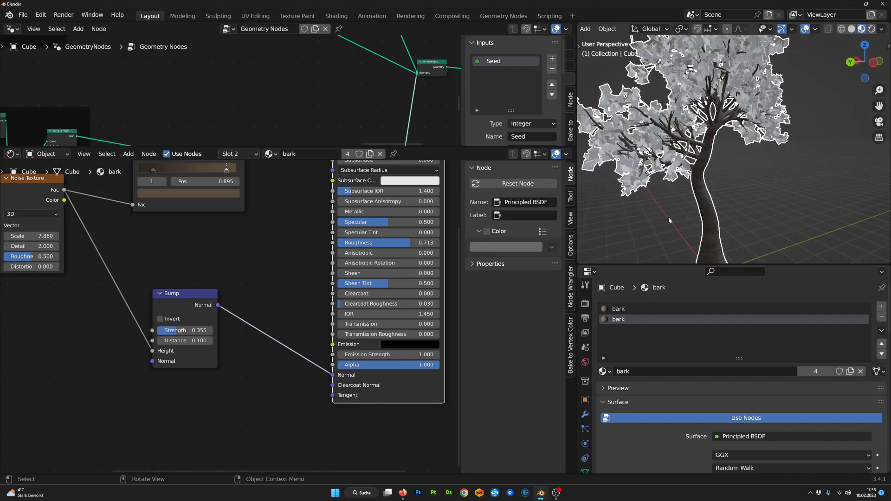
scroll(668, 217, up, 5)
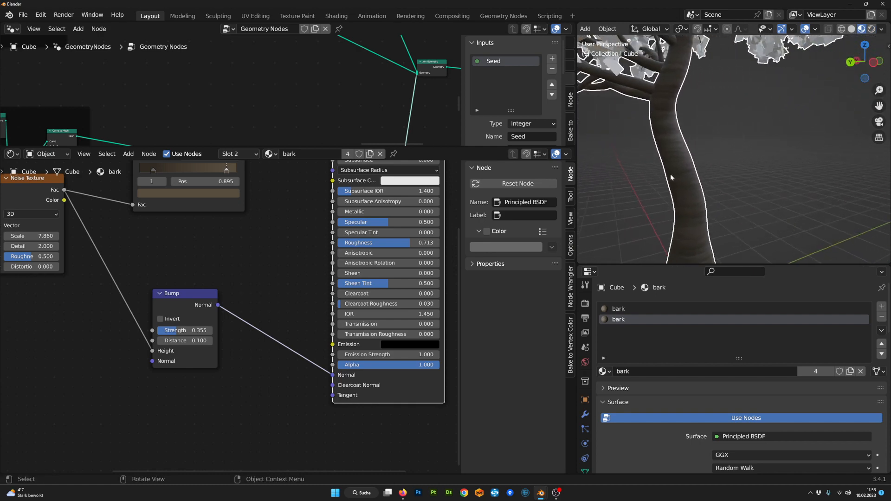
middle_drag(670, 174, 723, 227)
scroll(723, 226, up, 6)
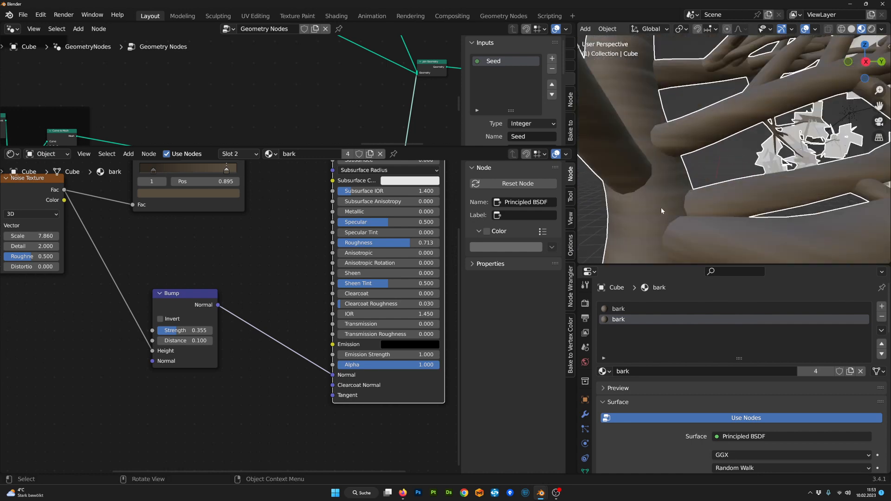
scroll(157, 334, down, 2)
- Move the Bump node slightly lower, away from the ColorRamp node
middle_drag(132, 338, 200, 340)
drag(233, 305, 237, 331)
scroll(237, 327, down, 4)
middle_drag(317, 274, 299, 311)
middle_drag(137, 314, 286, 288)
scroll(286, 289, up, 1)
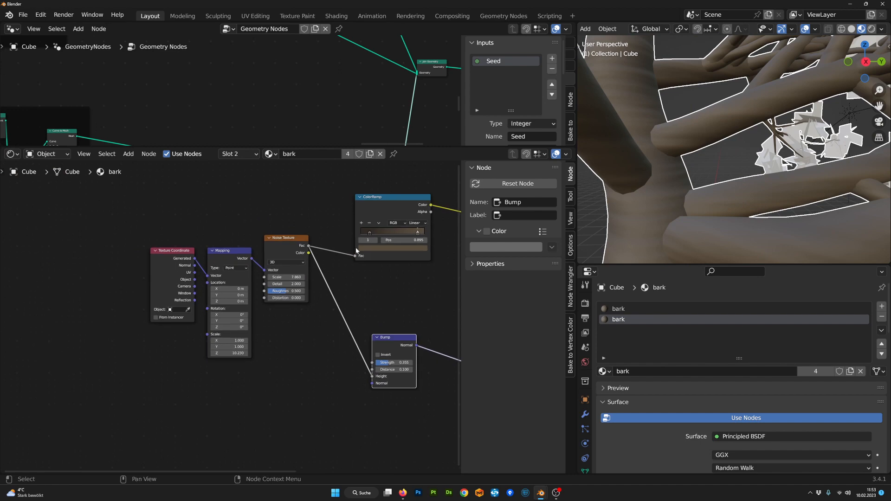
- Move the Texture Coordinate node farther away from the Mapping node
scroll(713, 205, down, 6)
scroll(724, 201, down, 3)
click(185, 286)
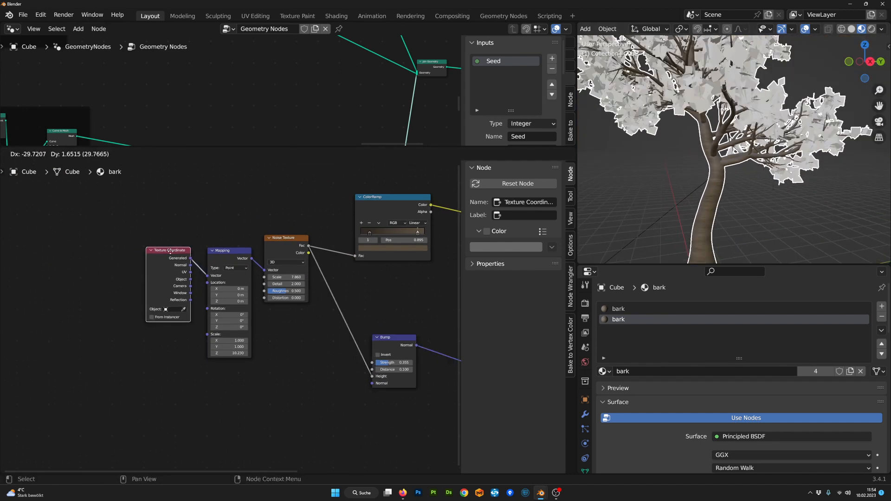
scroll(200, 288, up, 1)
middle_drag(204, 289, 252, 263)
drag(252, 223, 239, 227)
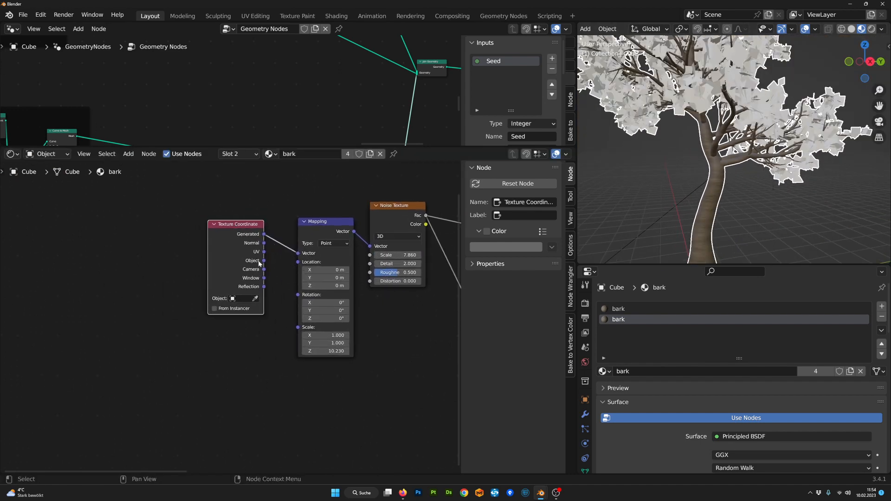
- Connect the Texture Coordinate node's Object output to the Mapping node's Vector input and check the bark
scroll(267, 260, up, 2)
middle_drag(272, 258, 273, 284)
scroll(687, 201, up, 2)
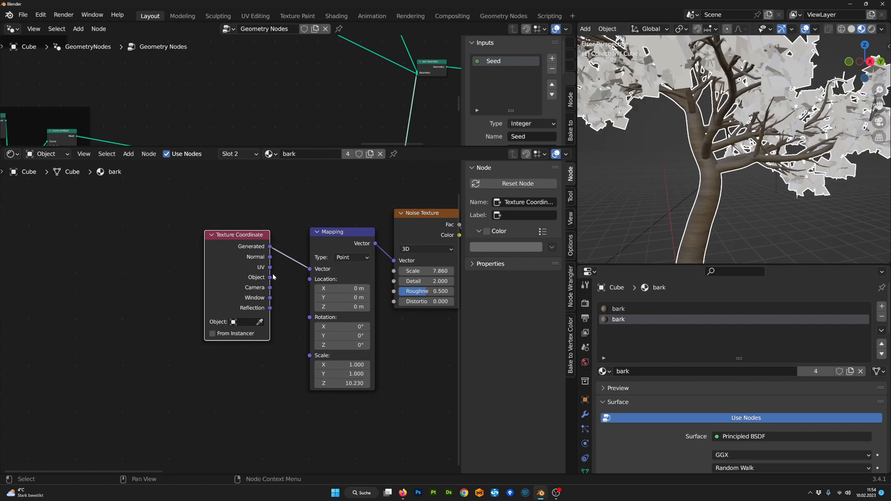
drag(271, 277, 310, 271)
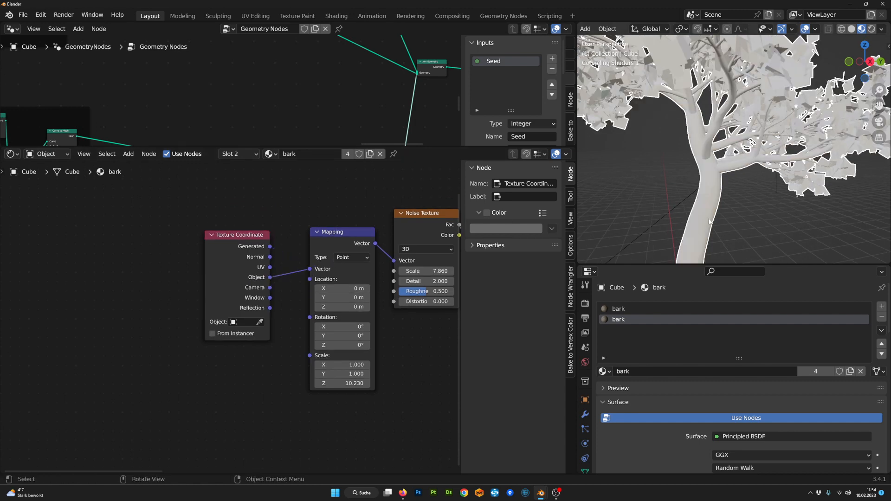
middle_drag(708, 221, 729, 219)
drag(229, 242, 231, 241)
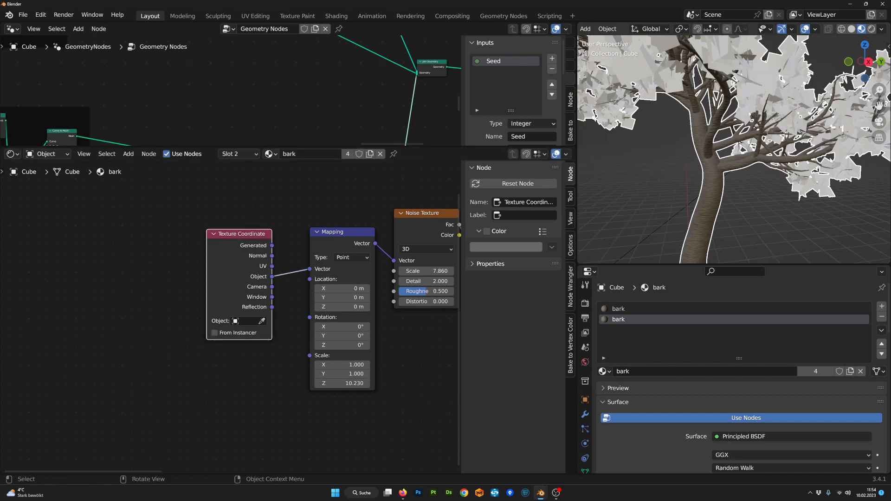
- Set the Noise Texture's scale to 6.770 and the Mapping node's Z scale to 7.030
scroll(727, 219, down, 2)
scroll(260, 302, up, 2)
middle_drag(450, 280, 258, 285)
scroll(260, 285, up, 3)
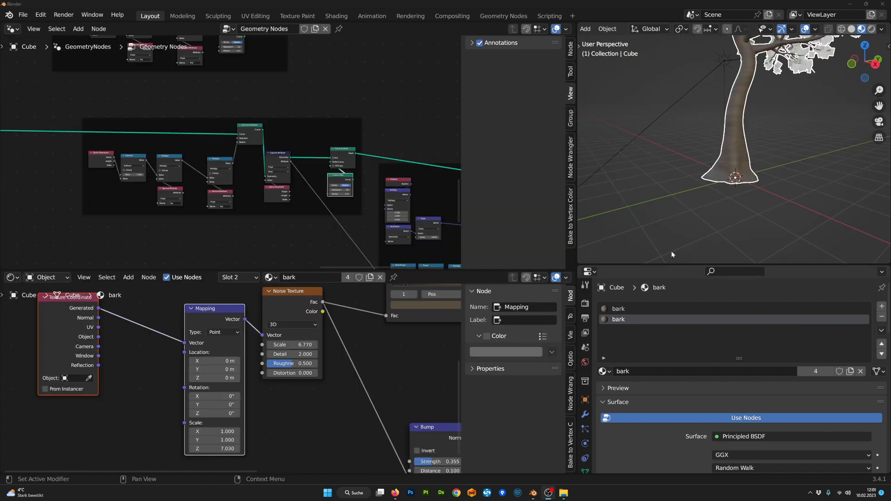
- Move the Mapping node closer to the Noise Texture node and select the Texture Coordinate node
scroll(239, 346, down, 2)
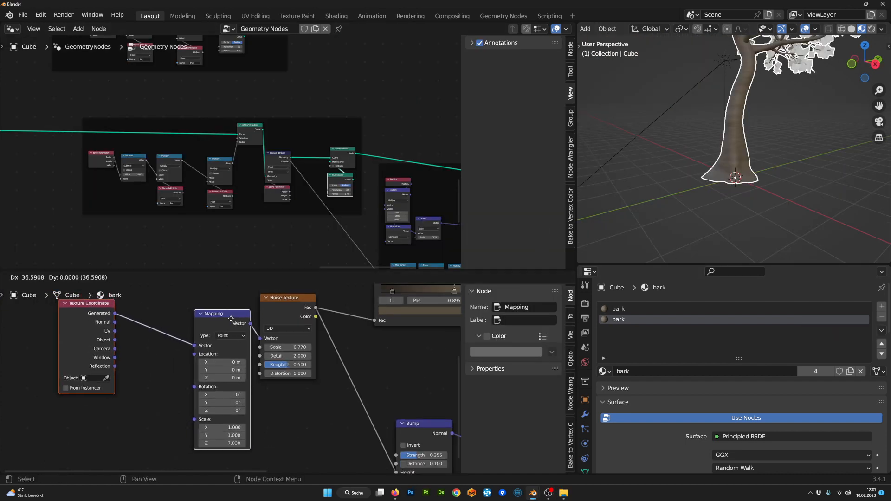
middle_drag(743, 132, 733, 148)
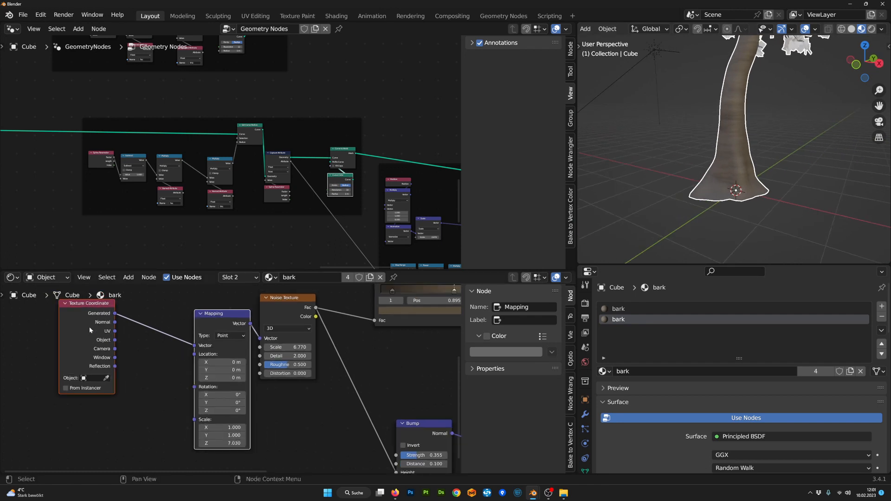
click(87, 312)
- Reposition the frame holding the trunk's curve radius and Curve to Mesh nodes in the geometry node tree
scroll(323, 176, down, 2)
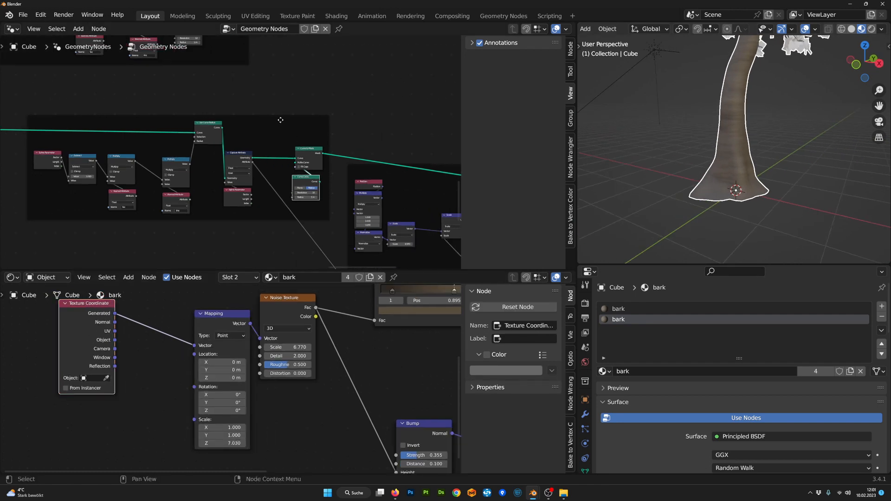
scroll(323, 175, down, 8)
middle_drag(324, 176, 403, 180)
scroll(301, 180, up, 3)
scroll(325, 175, up, 2)
scroll(281, 170, up, 3)
drag(301, 138, 258, 132)
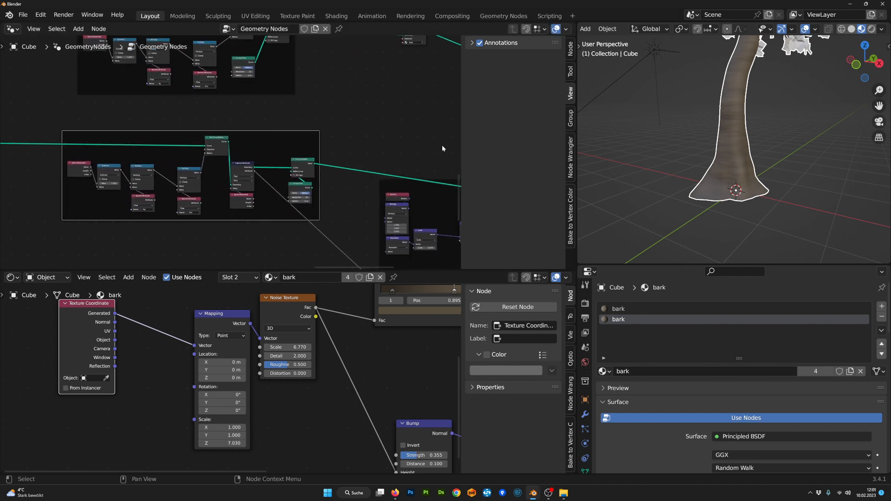
- Shift the trunk's Set Position frame down and move the Set Material node that follows it in line beside it
middle_drag(383, 154, 278, 153)
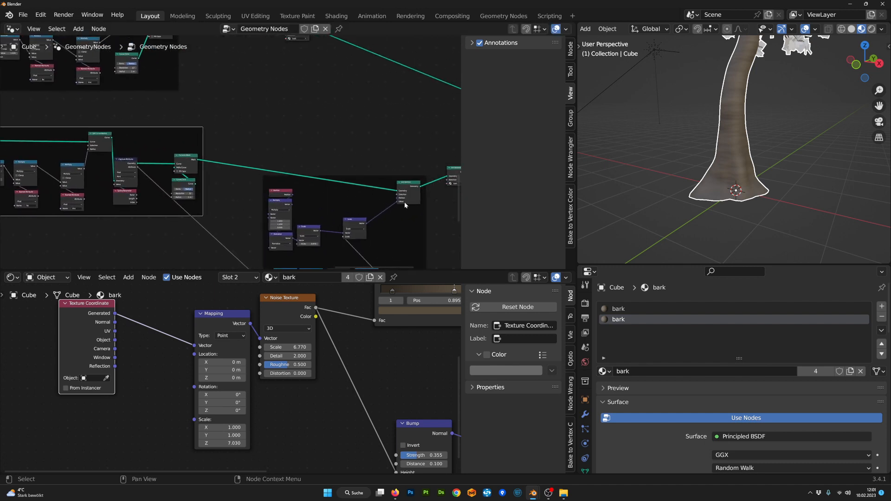
middle_drag(405, 204, 303, 148)
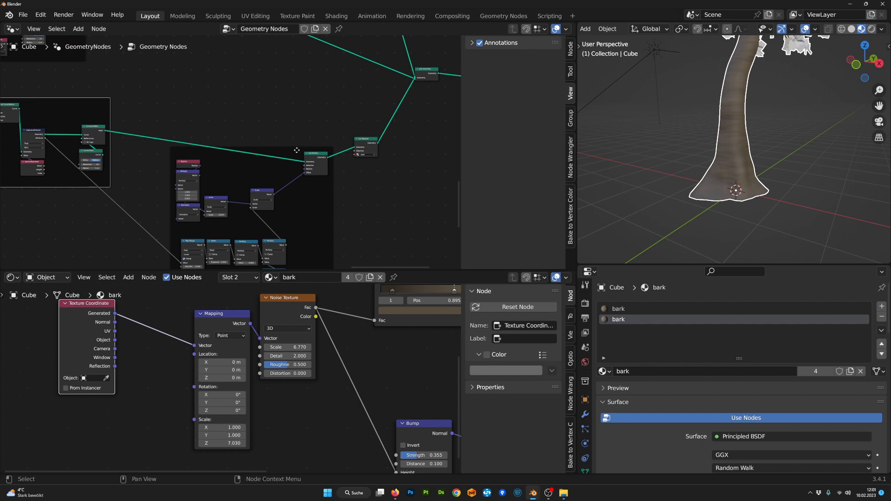
drag(296, 150, 289, 157)
drag(369, 144, 356, 162)
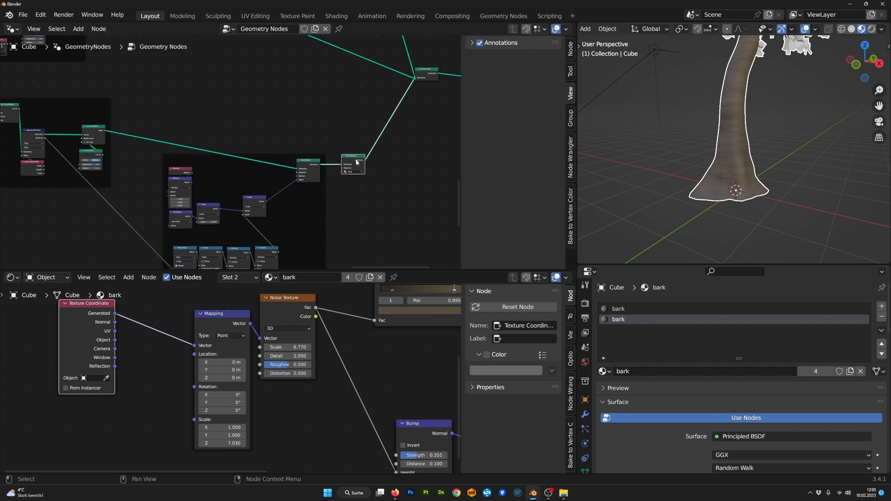
- Preview the output of the Join Geometry node that combines the branch curves and examine the whole branch structure
scroll(325, 162, down, 3)
middle_drag(262, 156, 375, 225)
middle_drag(213, 123, 335, 244)
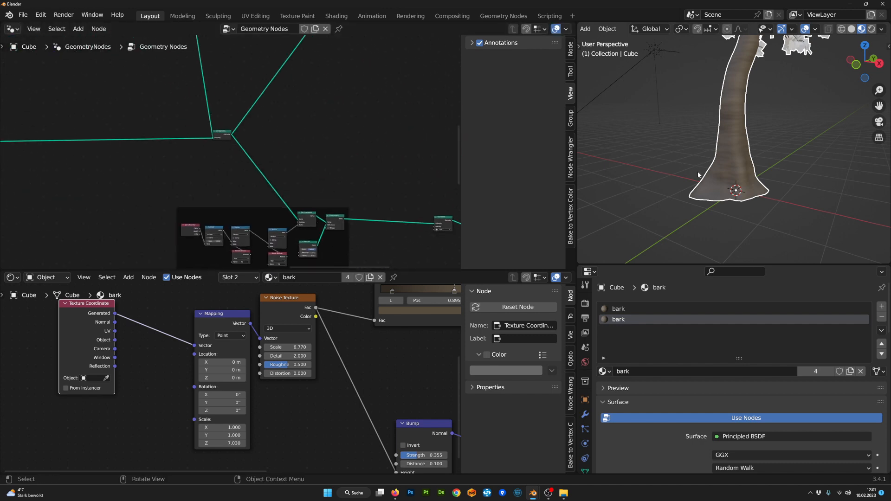
middle_drag(314, 213, 313, 178)
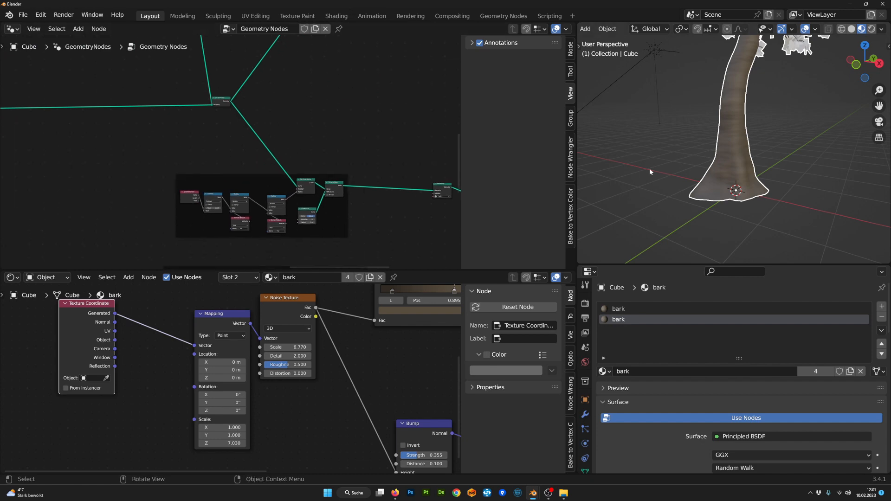
scroll(212, 140, down, 1)
middle_drag(213, 139, 219, 185)
ctrl+shift+click(227, 149)
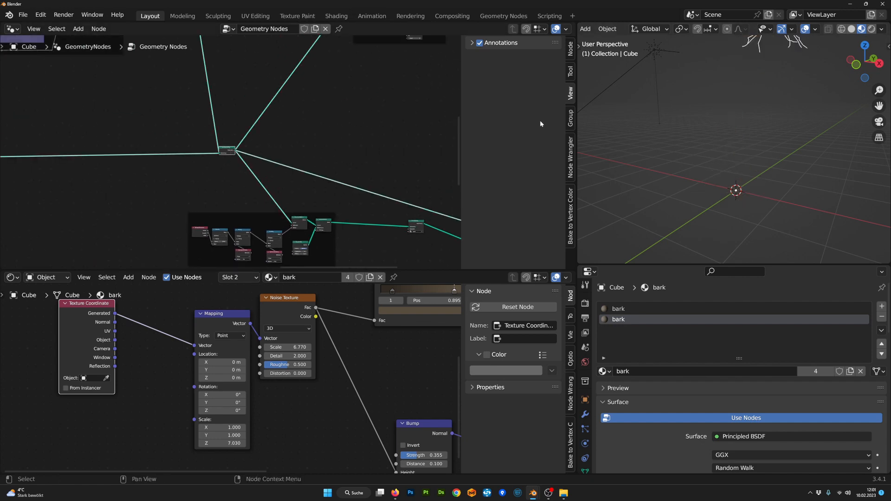
scroll(767, 116, down, 5)
shift+middle_drag(771, 115, 752, 204)
scroll(301, 223, down, 3)
middle_drag(301, 224, 256, 138)
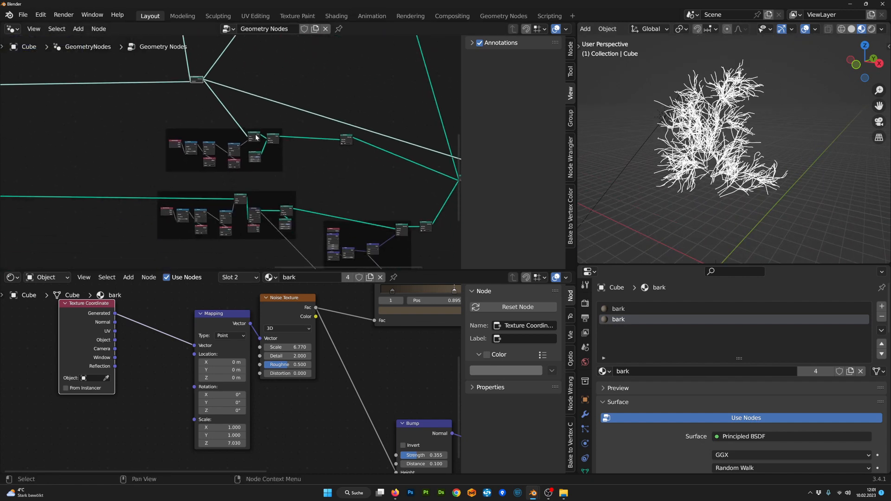
- Preview the output of the Curve Circle node that serves as the branches' profile
scroll(296, 167, up, 3)
ctrl+shift+click(302, 153)
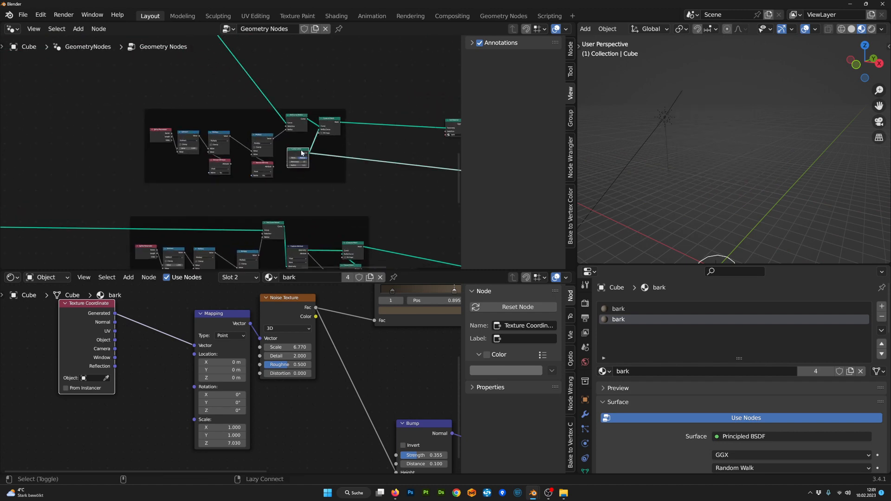
middle_drag(596, 231, 669, 154)
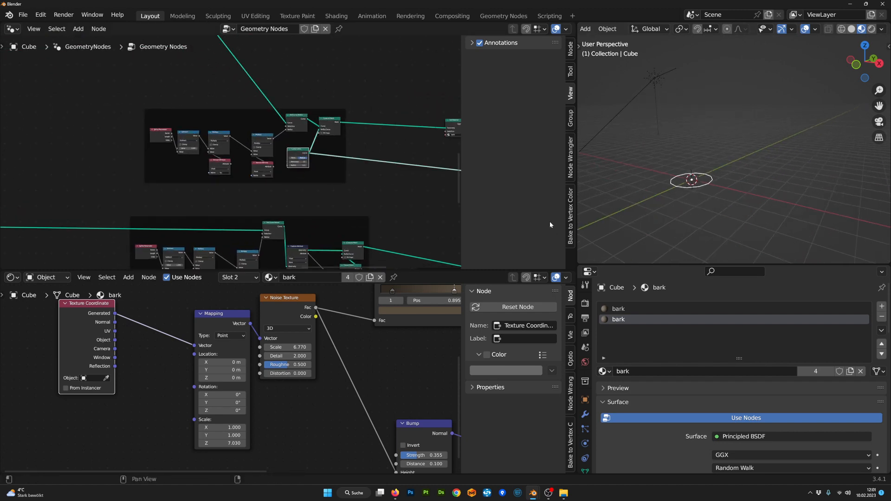
middle_drag(599, 216, 709, 197)
scroll(334, 207, down, 7)
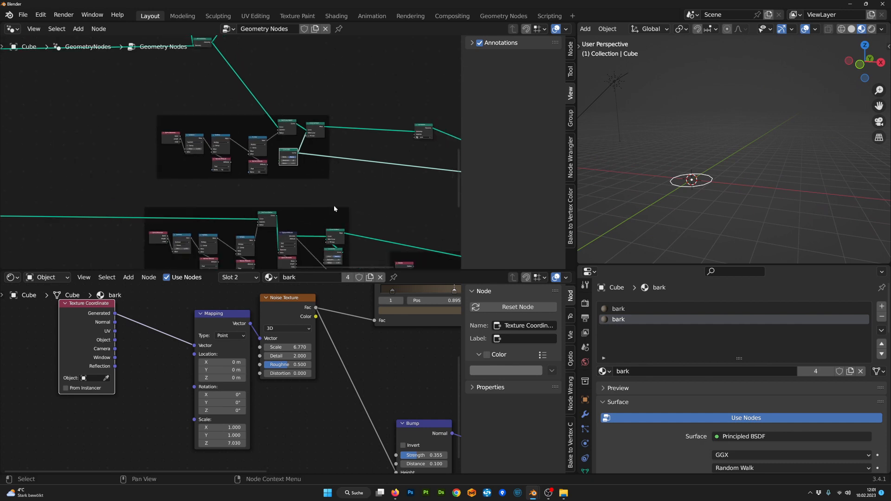
- Move the branches' Set Material node closer to the branch mesh frame
middle_drag(364, 209, 214, 193)
scroll(394, 169, up, 2)
scroll(394, 169, up, 1)
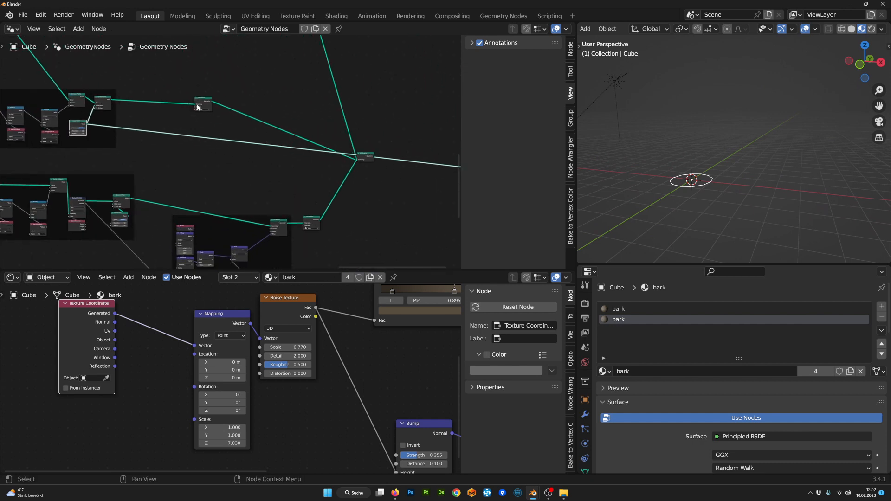
drag(196, 102, 140, 99)
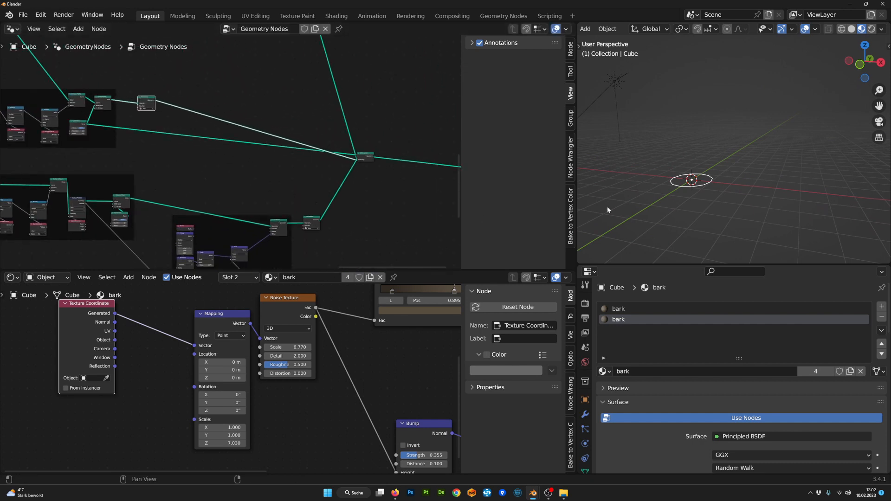
- Maximize the Geometry Nodes editor to examine the complete tree node network, and restore the editor layout
middle_drag(649, 202, 650, 205)
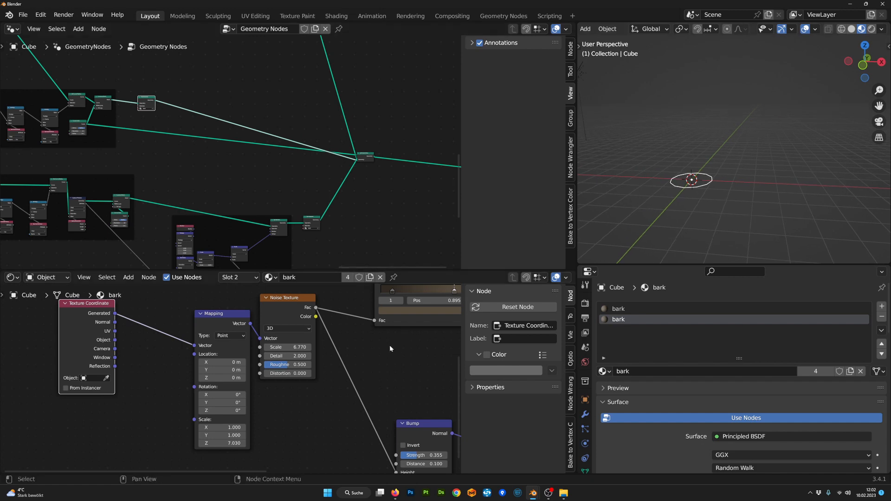
scroll(390, 348, down, 1)
scroll(263, 151, down, 14)
middle_drag(264, 151, 313, 152)
key(ctrl+space)
scroll(313, 152, down, 13)
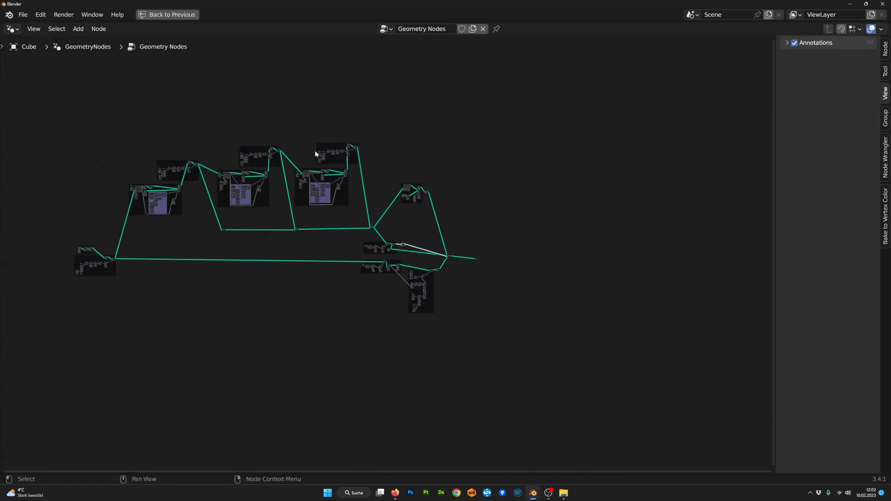
scroll(315, 151, up, 5)
key(ctrl+space)
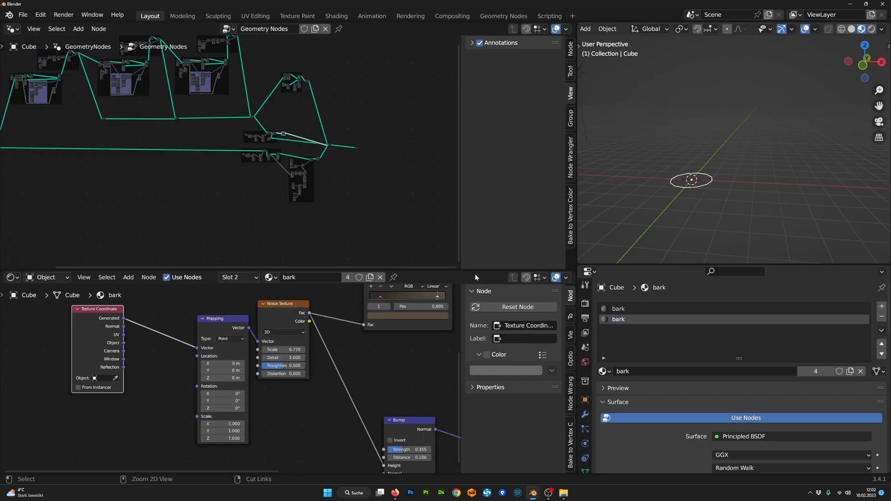
- Align the Group Output with the final Join Geometry node and route the joined geometry to it
scroll(412, 205, up, 5)
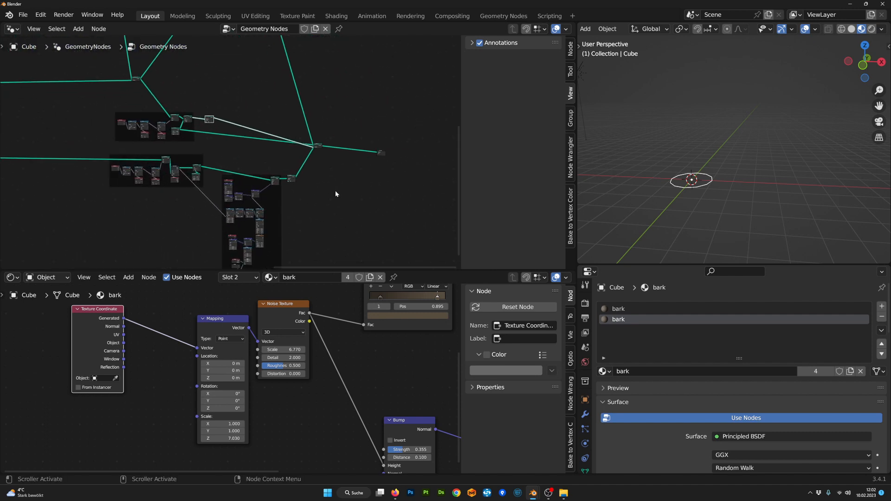
middle_drag(336, 191, 254, 190)
scroll(297, 160, up, 4)
click(326, 153)
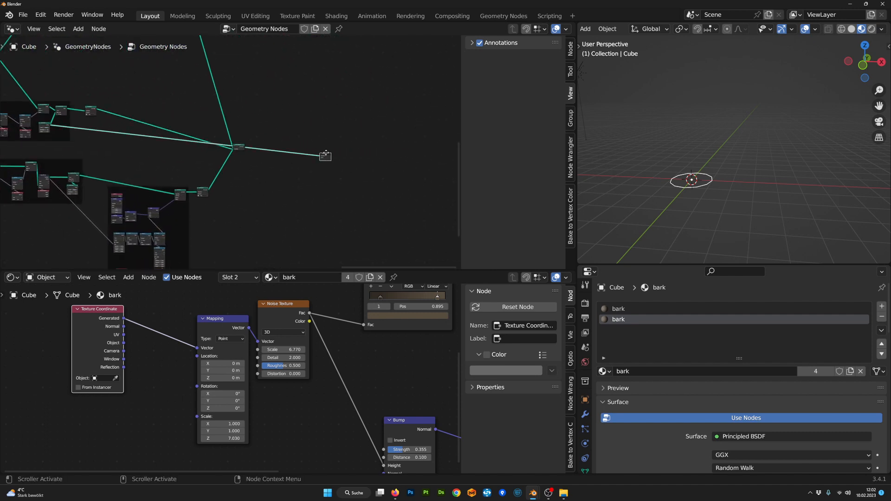
scroll(233, 199, up, 1)
ctrl+shift+click(240, 145)
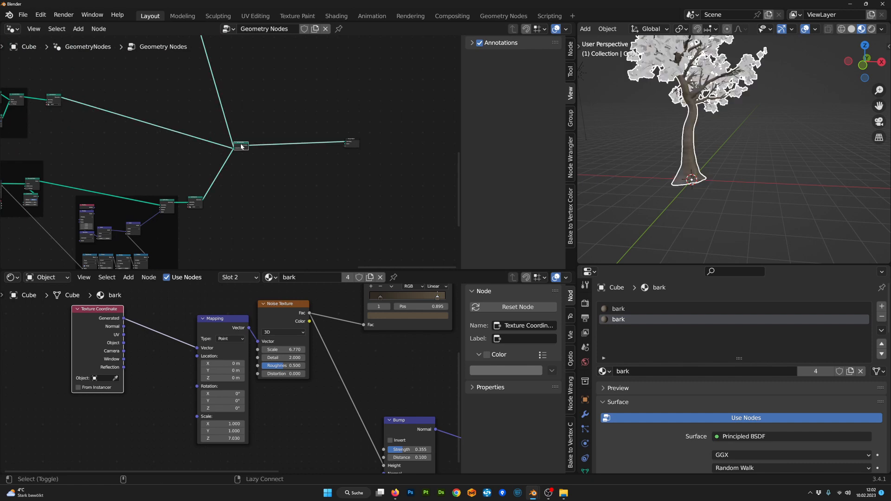
- Enlarge the shader editor slightly and move the Texture Coordinate node next to the Mapping node
middle_drag(816, 139, 858, 193)
middle_drag(800, 189, 828, 187)
scroll(353, 307, down, 2)
drag(322, 270, 325, 251)
drag(129, 316, 169, 324)
scroll(757, 169, down, 4)
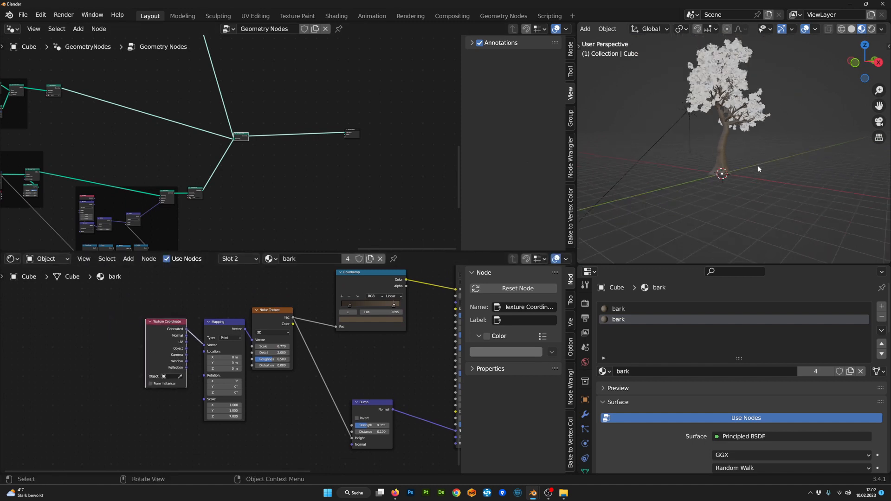
- Assign the leafs material to the second material slot in place of bark
shift+middle_drag(735, 166, 784, 201)
scroll(141, 183, up, 3)
scroll(157, 185, down, 6)
middle_drag(179, 187, 369, 244)
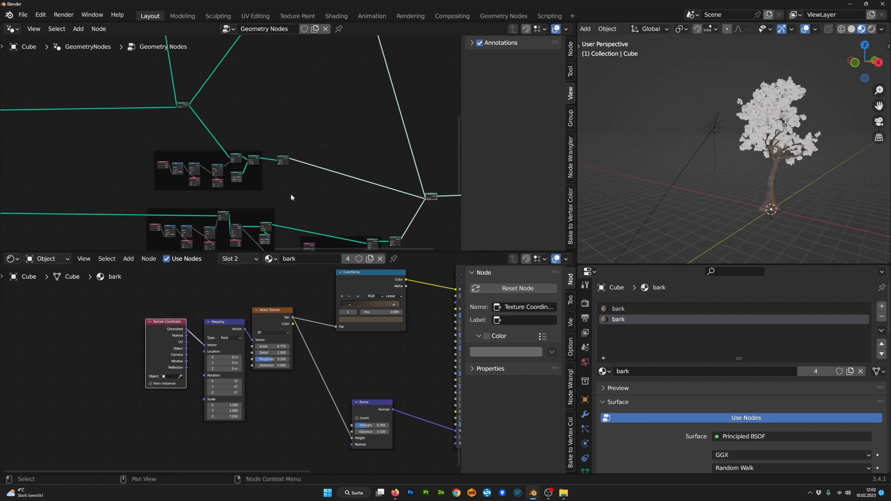
scroll(291, 193, up, 2)
middle_drag(780, 145, 816, 151)
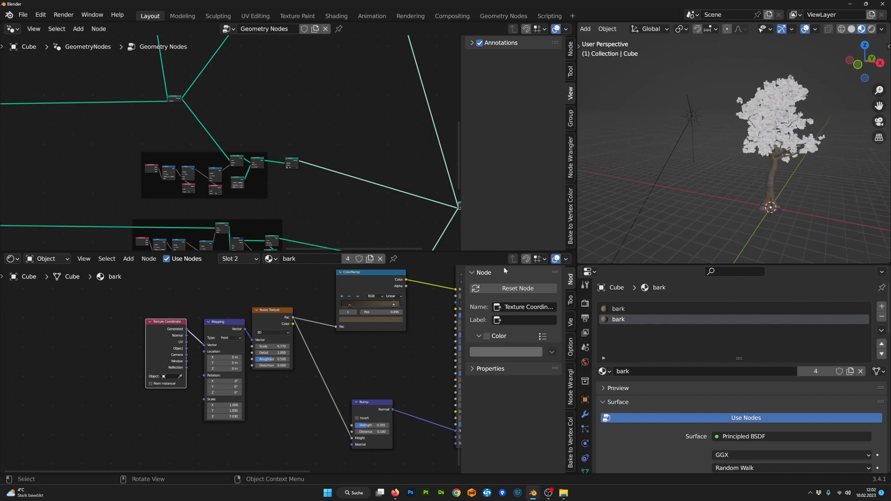
click(275, 263)
click(281, 282)
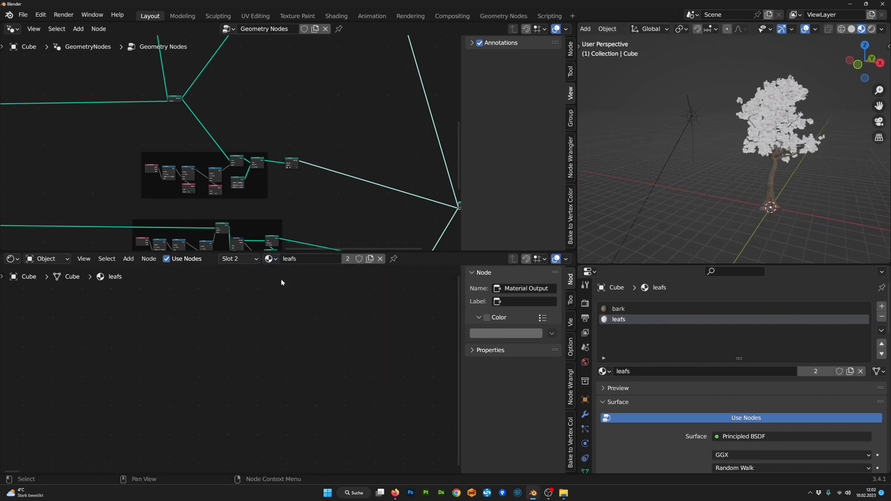
- Route the leaf Grid node's mesh directly to the output to preview a single leaf plane
middle_drag(747, 157, 774, 158)
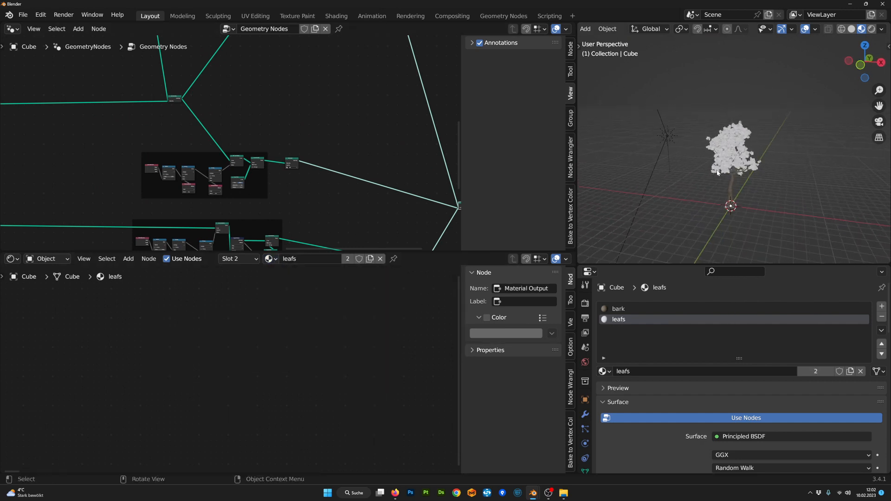
scroll(325, 198, down, 2)
scroll(326, 194, down, 4)
middle_drag(327, 172, 284, 46)
scroll(262, 181, up, 12)
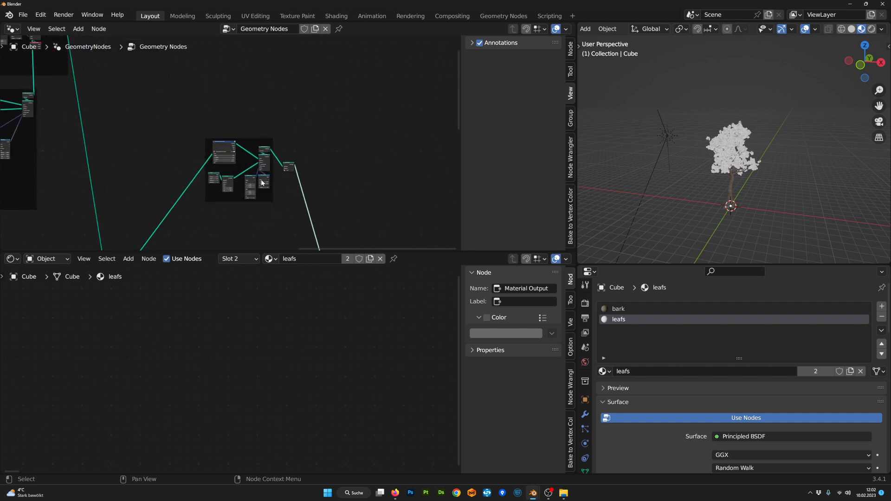
middle_drag(256, 202, 310, 116)
scroll(284, 129, up, 6)
ctrl+shift+click(240, 113)
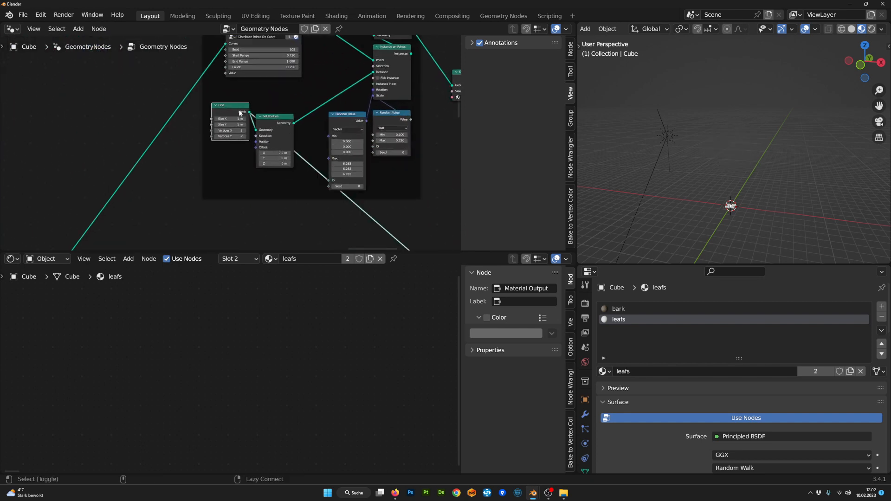
middle_drag(717, 182, 671, 115)
scroll(727, 220, up, 4)
- Move the Grid and Set Position nodes away from Instance on Points to make room in the leaf frame
drag(241, 107, 234, 138)
click(260, 116)
click(260, 117)
shift+click(222, 114)
scroll(714, 152, up, 5)
shift+middle_drag(658, 120, 768, 189)
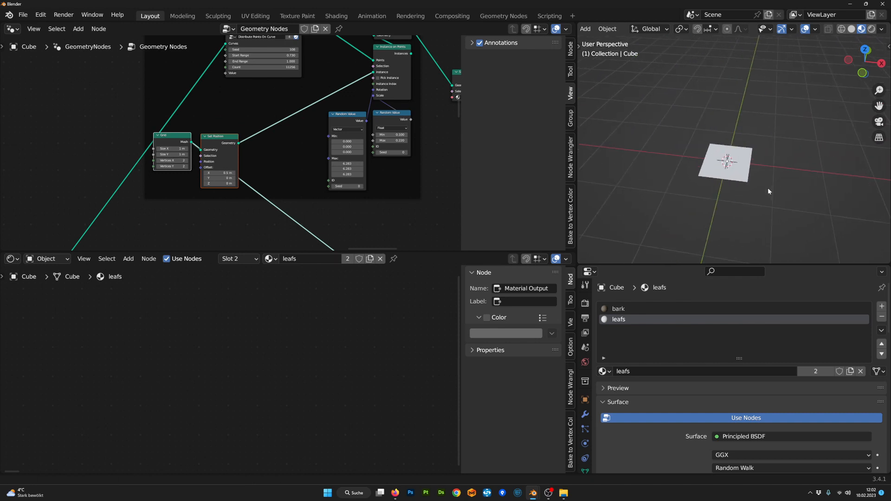
scroll(768, 190, up, 3)
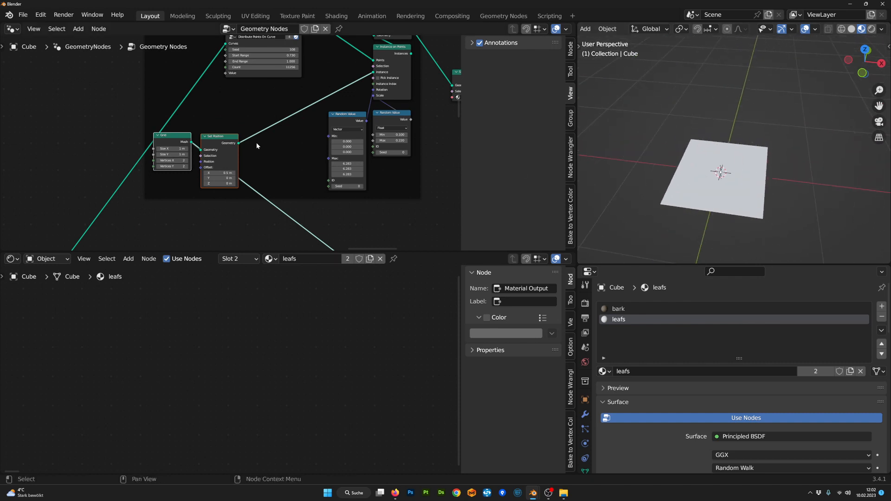
- Insert a Store Named Attribute node between Set Position and Instance on Points in the leaf frame
key(Tab)
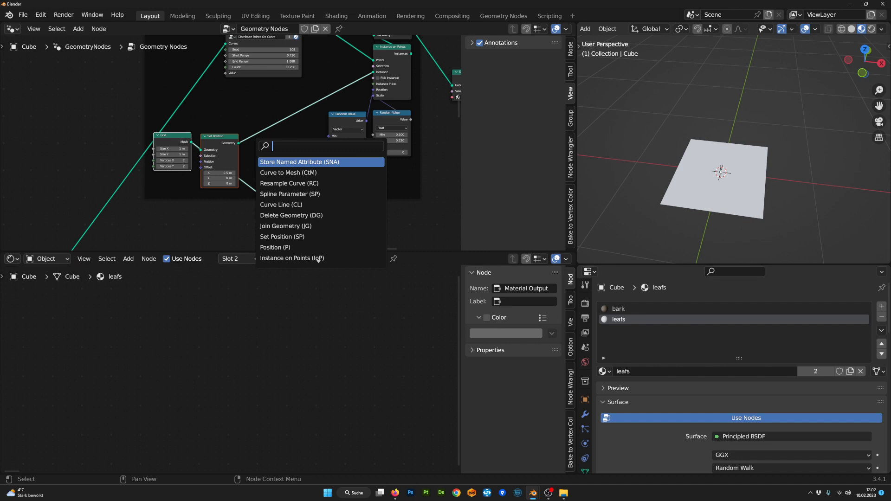
text(store)
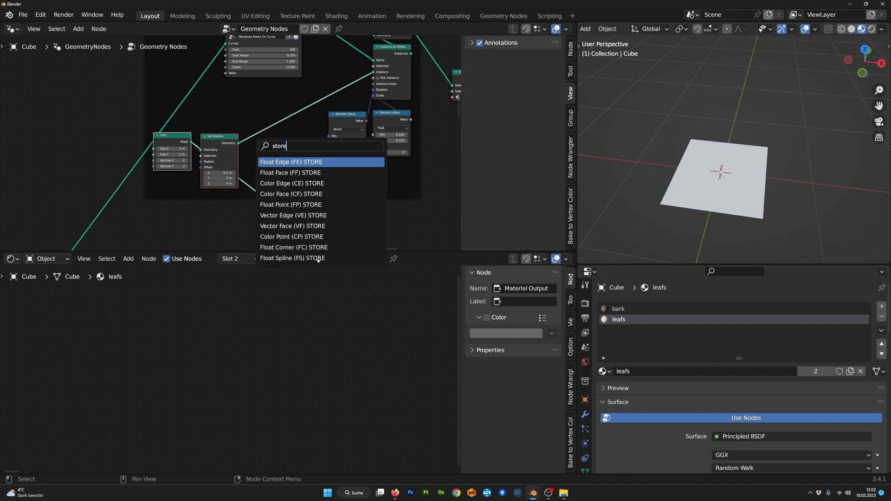
text( n)
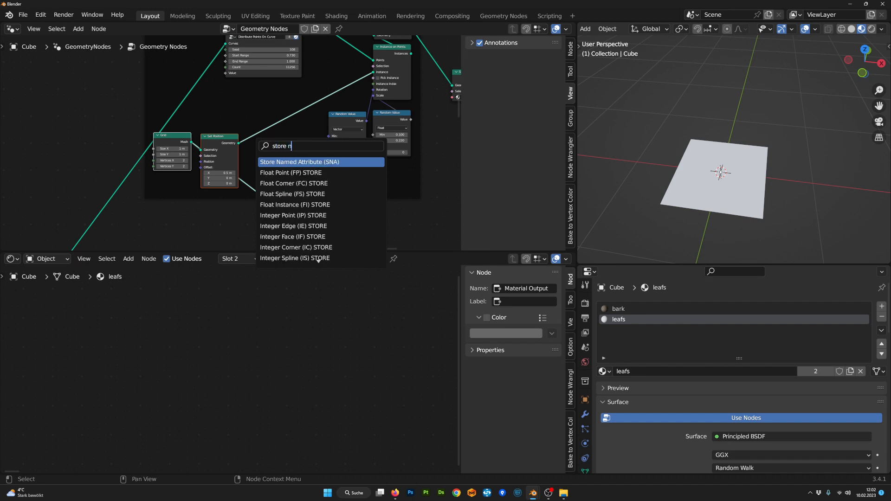
key(Return)
click(267, 134)
scroll(299, 151, up, 7)
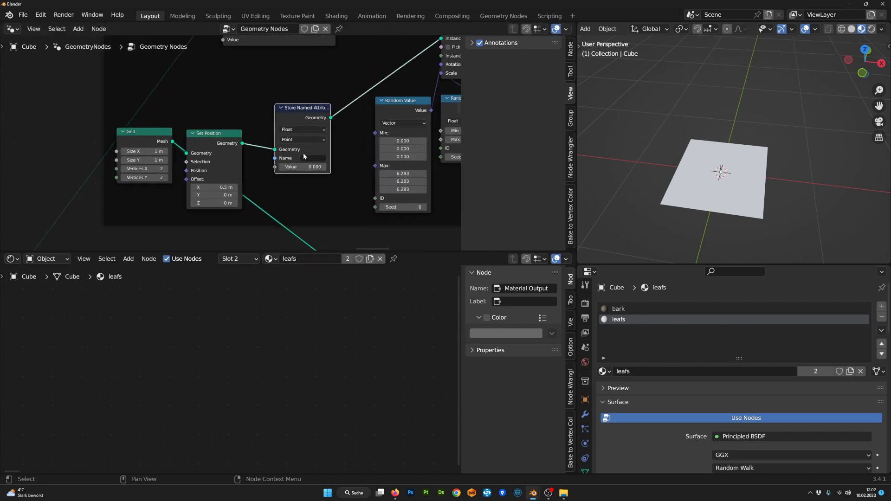
- Name the stored attribute "coord" and set its data type to Vector
click(302, 159)
text(coord)
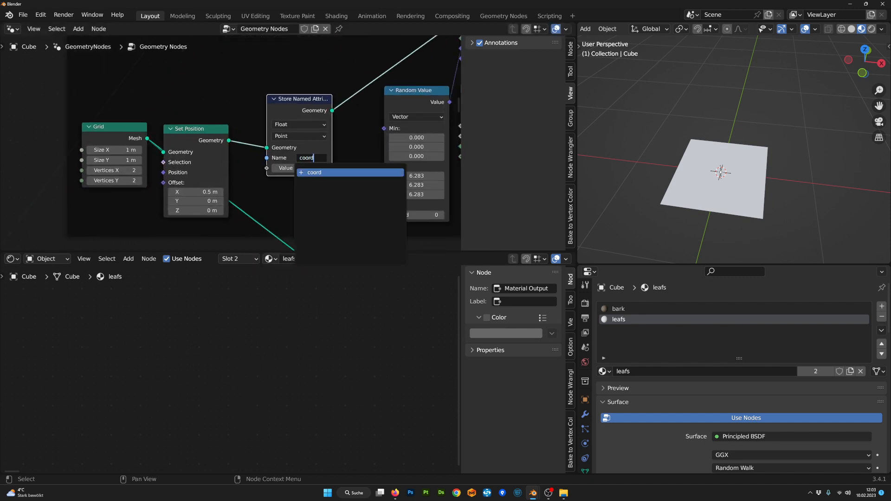
key(Return)
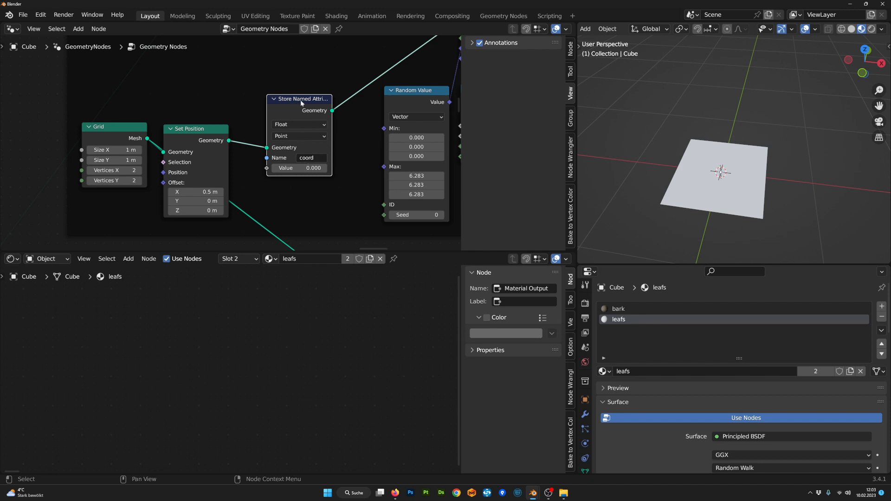
scroll(325, 179, up, 1)
click(318, 120)
click(353, 163)
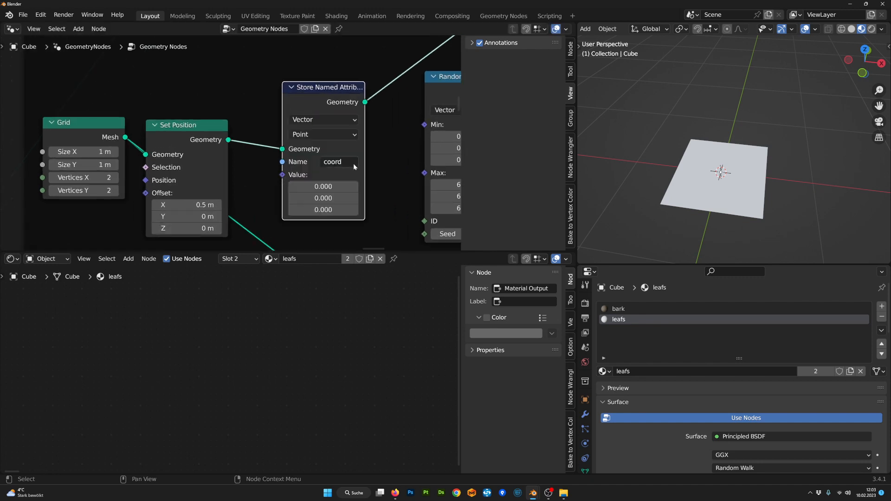
scroll(355, 167, up, 2)
- Add a Position node below Store Named Attribute and connect it to the Value input
scroll(345, 188, down, 5)
middle_drag(333, 217, 336, 201)
key(shift+a)
text(s)
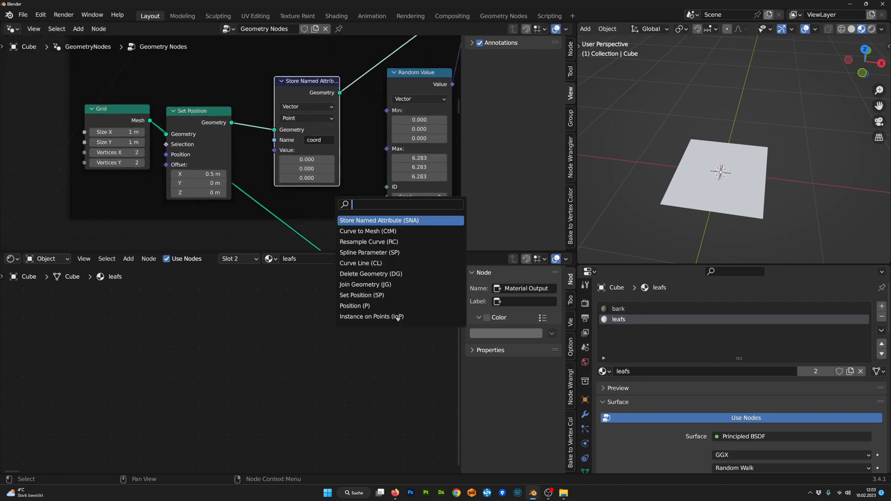
text(po)
click(354, 231)
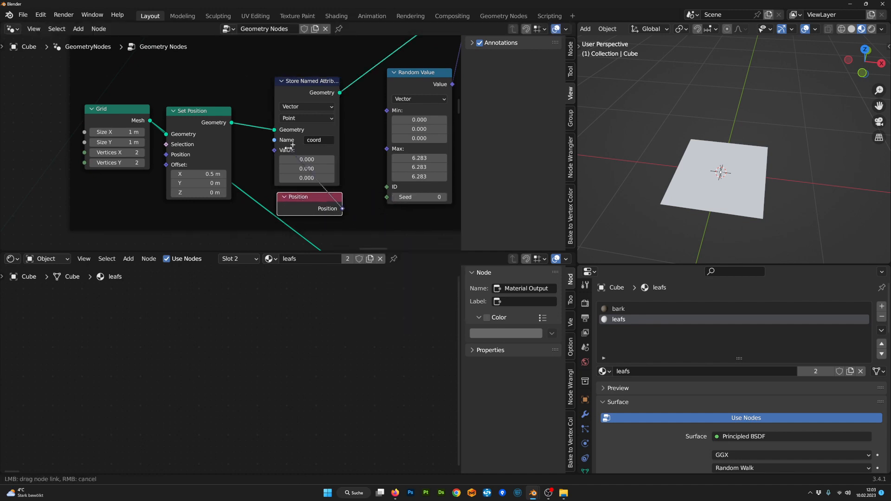
click(305, 169)
- Enlarge the shader editor showing the leafs material and hide the sidebars of both node editors
scroll(280, 350, down, 4)
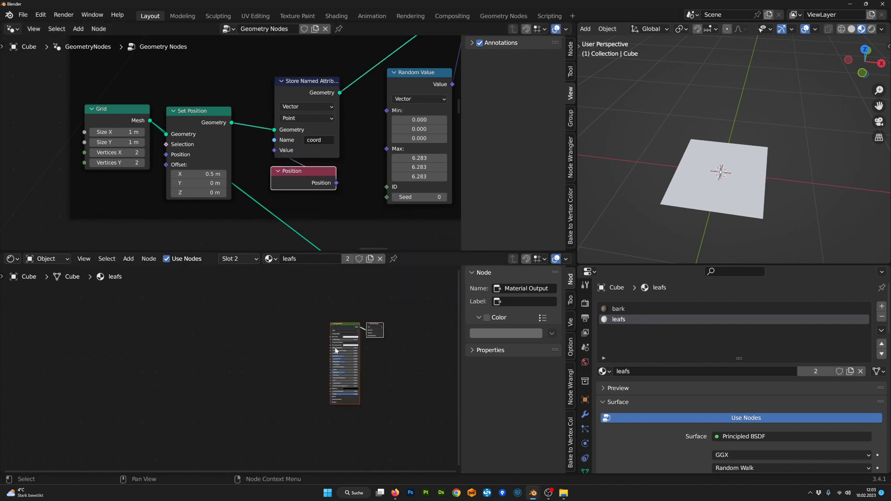
middle_drag(299, 394, 250, 424)
scroll(253, 339, up, 2)
scroll(250, 424, up, 1)
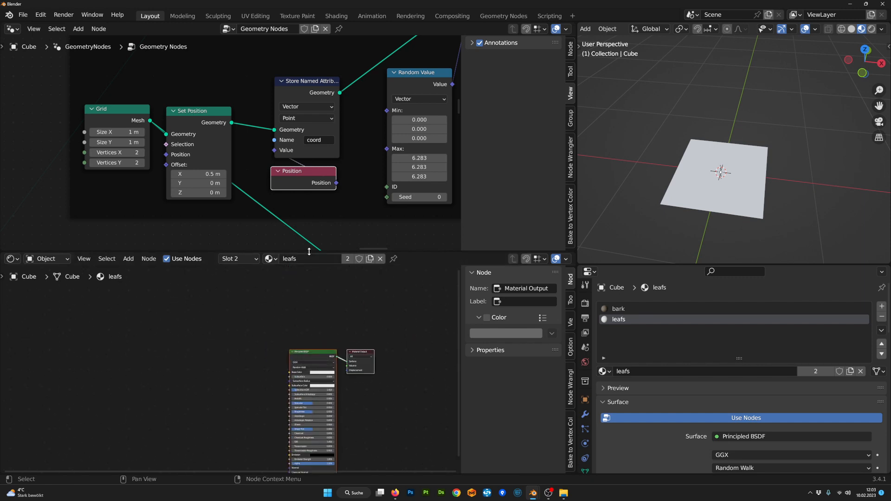
drag(309, 251, 309, 179)
scroll(248, 284, up, 3)
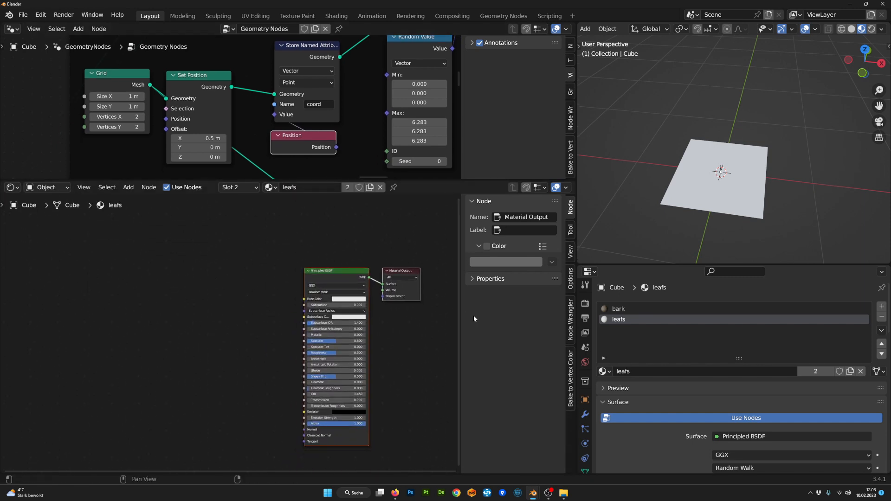
key(n)
key(n)
- Add an Attribute node reading "coord" to the leafs material and connect its Color to the Material Output surface
scroll(340, 319, up, 5)
middle_drag(339, 319, 335, 278)
key(Tab)
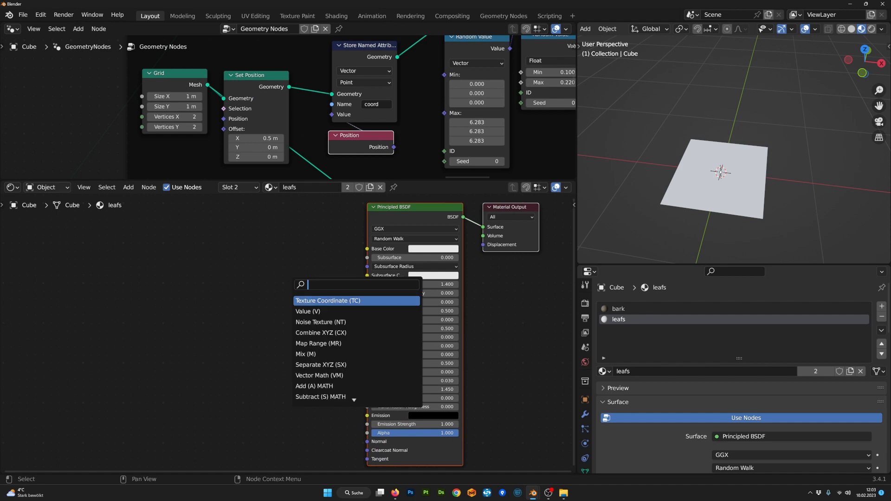
text(att)
key(Return)
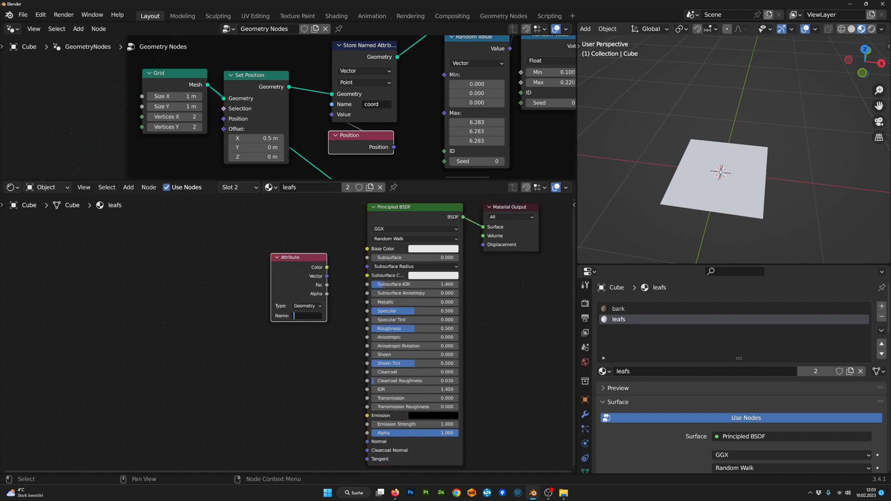
ctrl+shift+click(294, 268)
scroll(795, 141, down, 3)
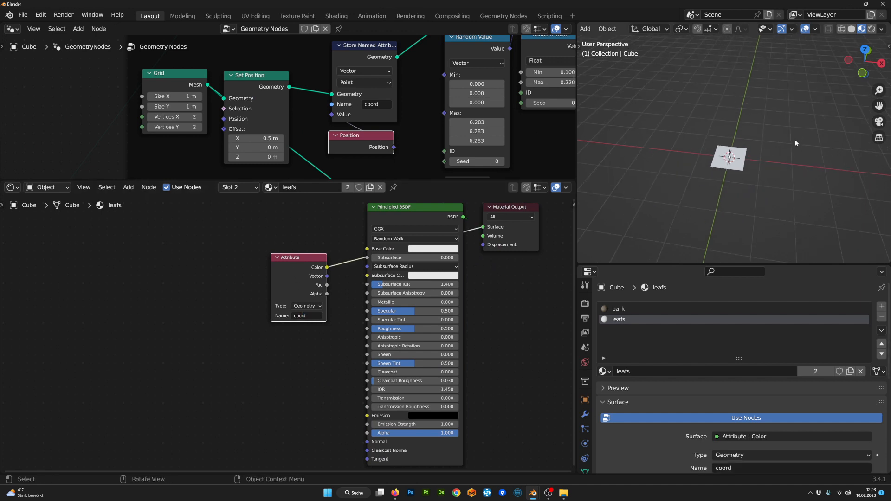
- Move the Attribute node up slightly and the Principled BSDF below the link to the Material Output
drag(299, 262, 304, 236)
drag(438, 218, 431, 275)
scroll(496, 249, down, 5)
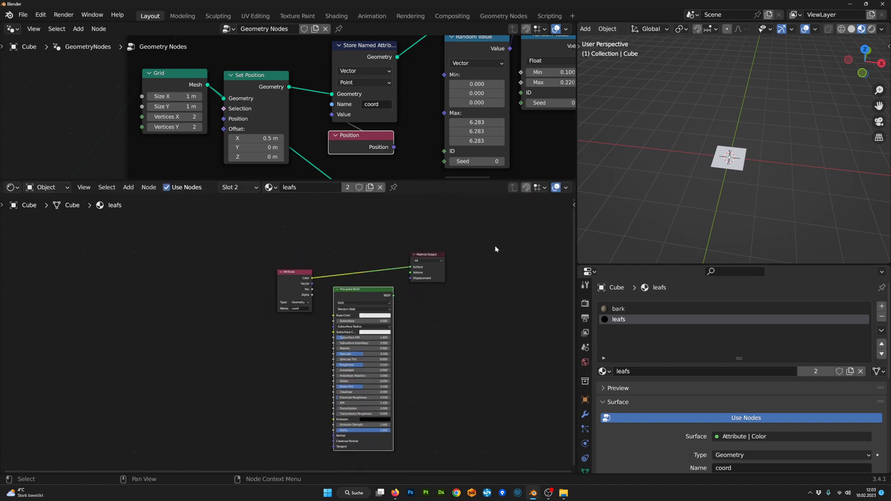
scroll(494, 250, down, 2)
- Preview the final Join Geometry node through a Viewer and examine the coordinate colours on the leaves up close
scroll(529, 124, down, 8)
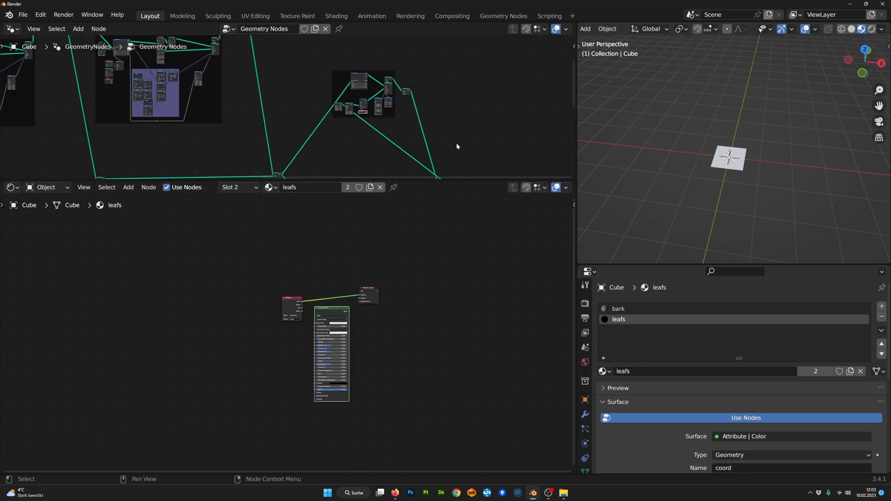
scroll(456, 147, down, 1)
middle_drag(458, 152, 370, 38)
ctrl+shift+click(368, 115)
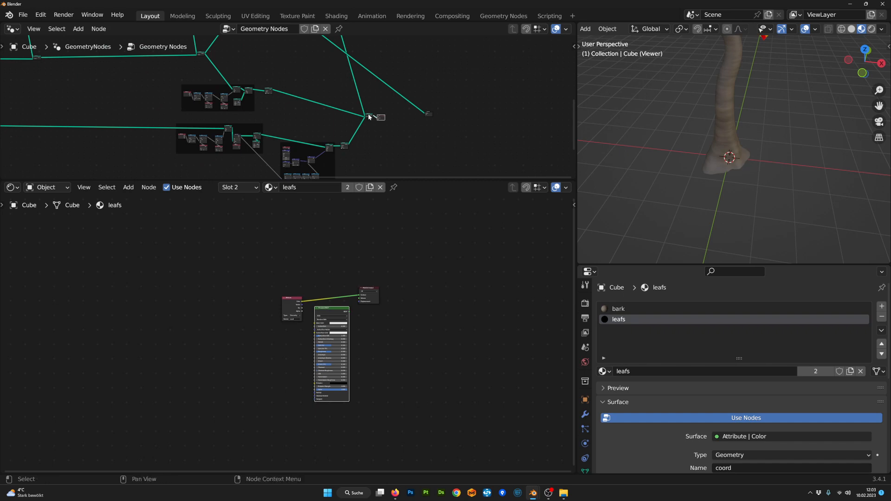
scroll(740, 193, down, 3)
shift+middle_drag(740, 160, 765, 198)
scroll(741, 175, up, 5)
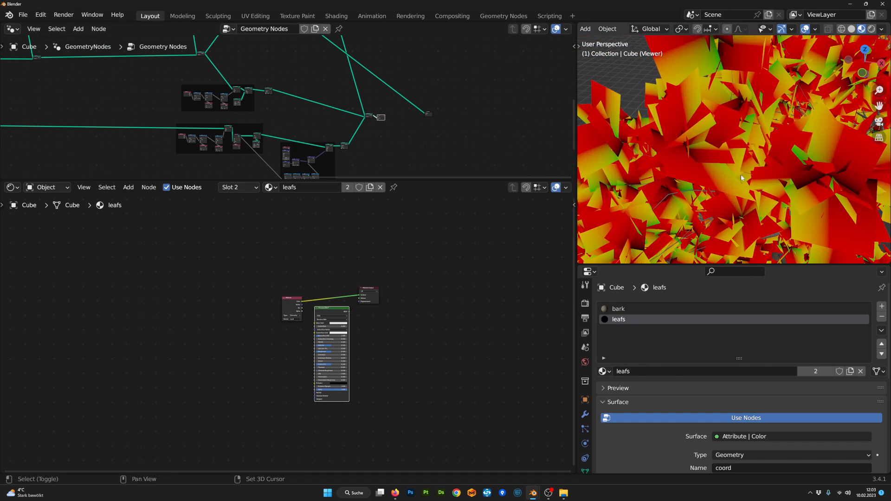
scroll(730, 168, up, 5)
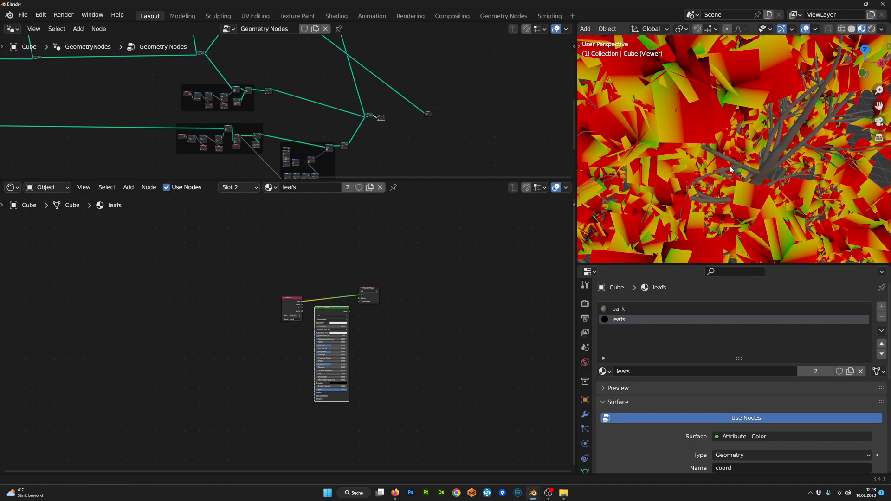
- Maximize the Geometry Nodes editor around the leaf instancing frame
scroll(263, 80, down, 2)
middle_drag(262, 80, 275, 174)
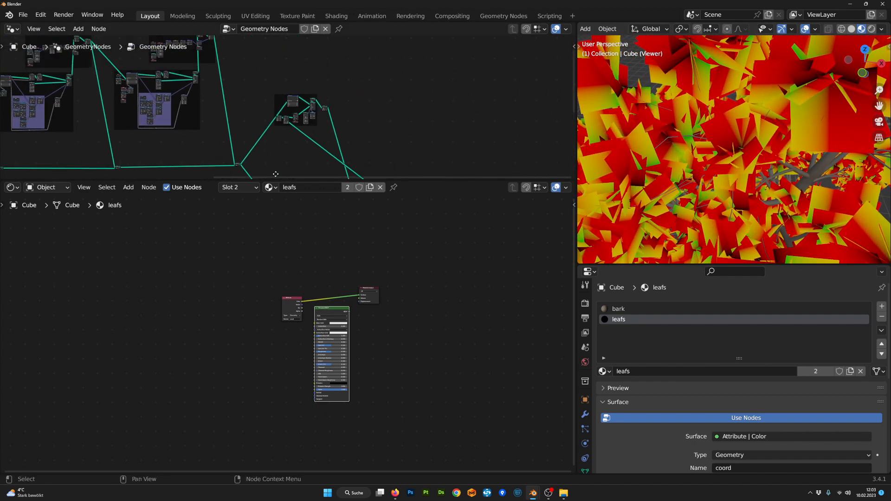
scroll(300, 139, up, 5)
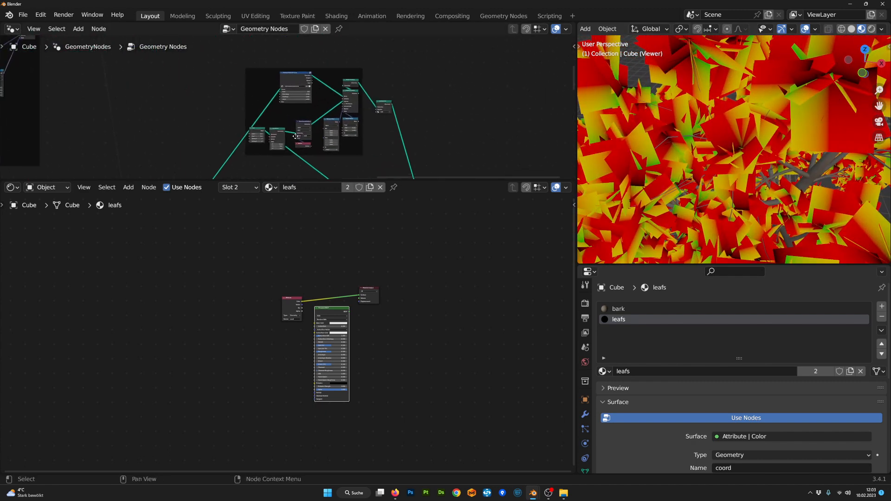
scroll(297, 140, up, 1)
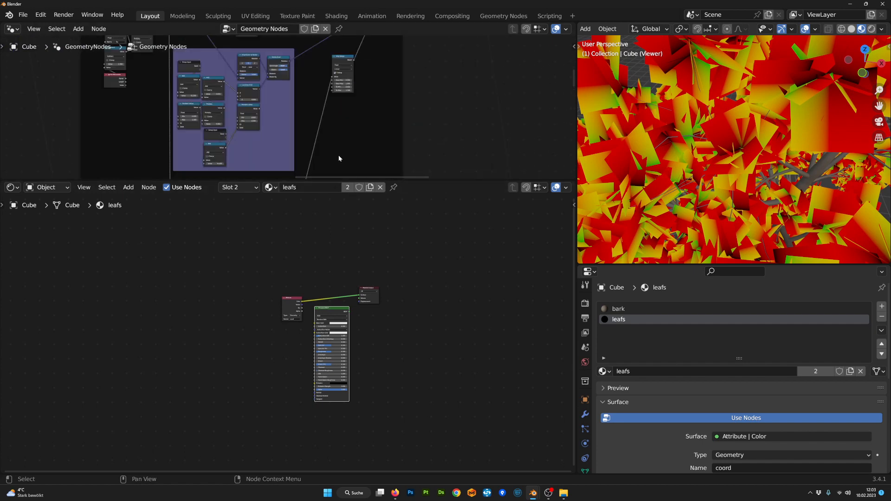
scroll(338, 158, down, 10)
middle_drag(338, 158, 296, 79)
scroll(296, 84, up, 6)
middle_drag(350, 46, 306, 149)
key(ctrl+space)
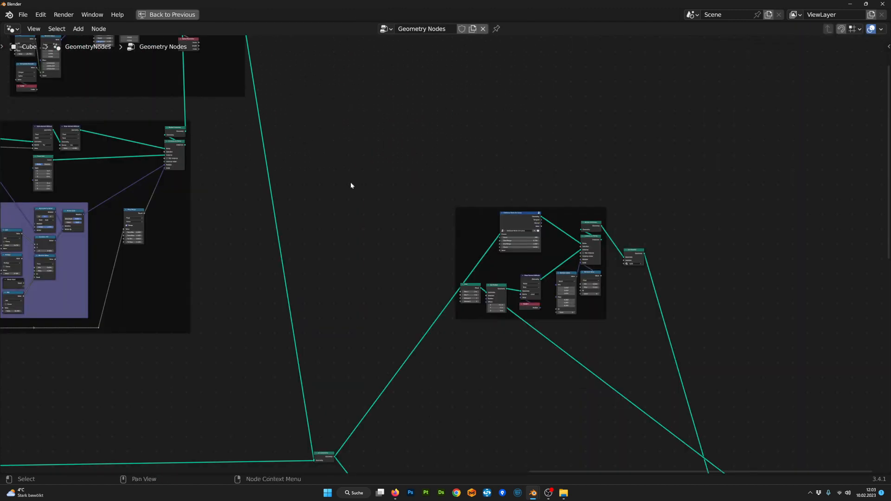
- Connect the Grid mesh directly to Store Named Attribute and move Set Position to the other side of it
scroll(487, 213, up, 6)
drag(487, 194, 503, 159)
scroll(532, 176, up, 3)
middle_drag(563, 170, 515, 236)
drag(458, 210, 463, 202)
scroll(462, 213, up, 2)
drag(389, 251, 537, 262)
drag(479, 180, 633, 136)
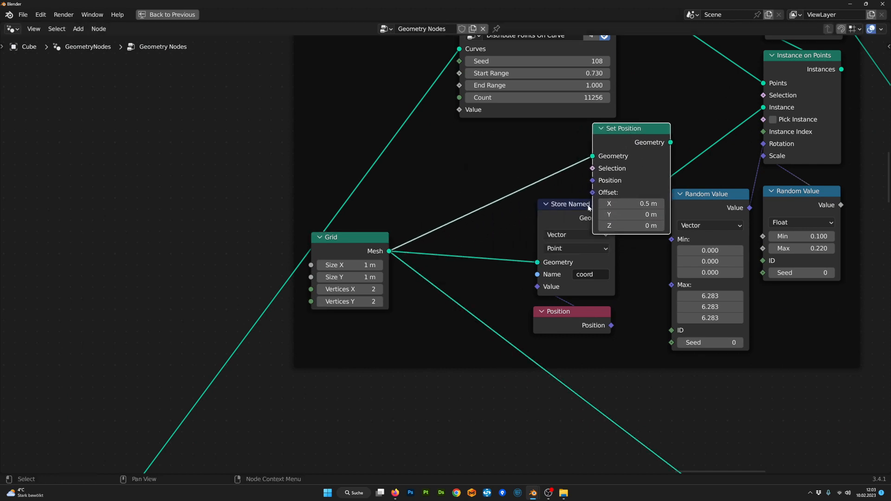
- Link Store Named Attribute through Set Position into the Instance input of Instance on Points, and line the nodes up
click(585, 208)
shift+click(567, 320)
drag(574, 211, 592, 155)
drag(670, 142, 763, 107)
drag(628, 139, 603, 218)
scroll(603, 222, down, 20)
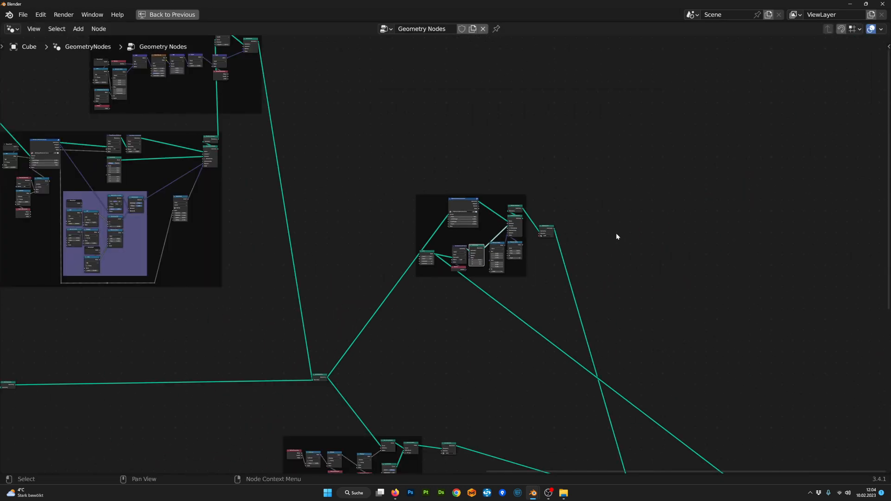
middle_drag(635, 439, 527, 275)
scroll(527, 276, up, 3)
middle_drag(533, 317, 540, 404)
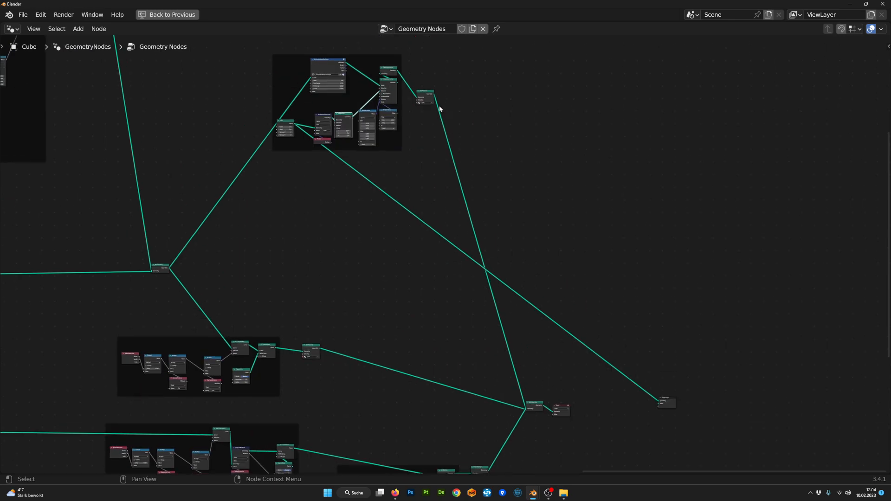
- Preview the last node of the leaf branch through the Viewer, restore the split layout and examine the coordinate colours on single leaves
ctrl+shift+click(427, 93)
key(ctrl+space)
scroll(656, 165, down, 8)
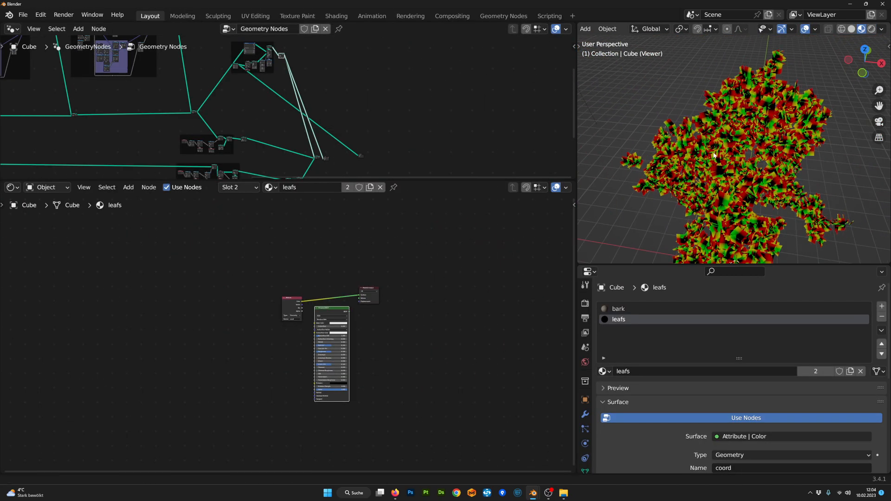
shift+middle_drag(655, 165, 649, 91)
scroll(695, 181, up, 2)
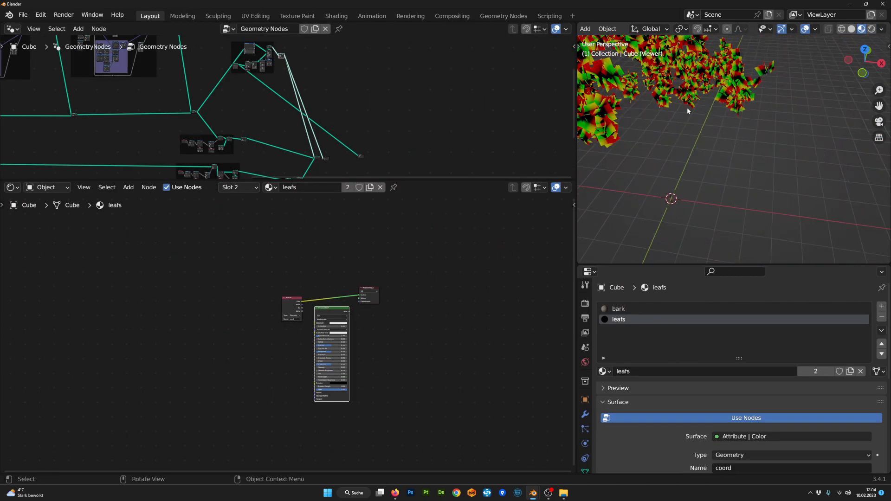
scroll(706, 167, up, 6)
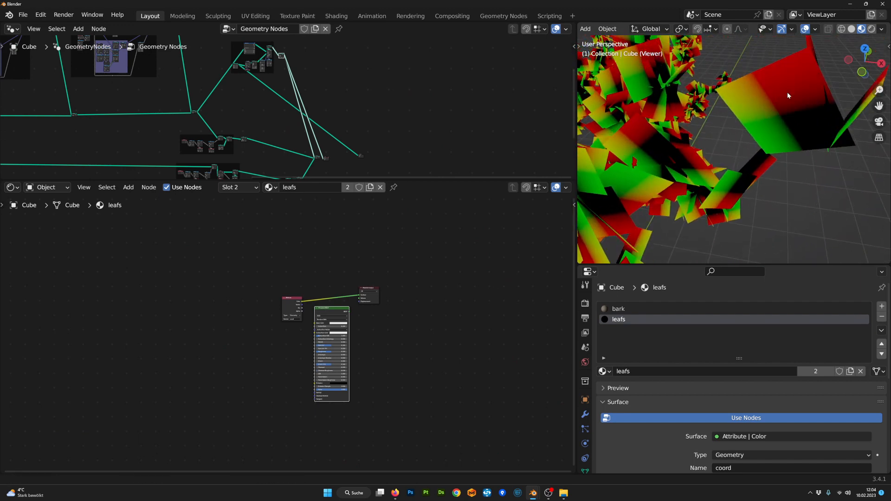
scroll(372, 305, up, 1)
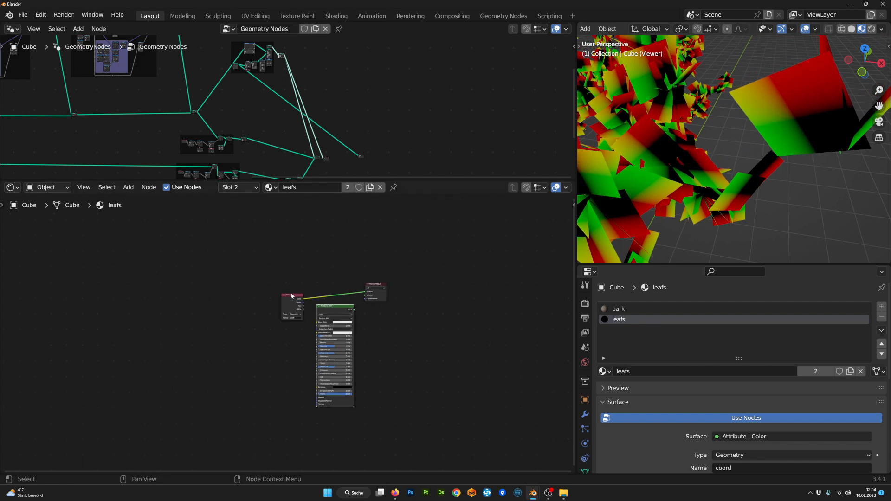
- Move the Attribute node away from the Material Output and insert a Separate XYZ node into the link between them
drag(290, 295, 214, 289)
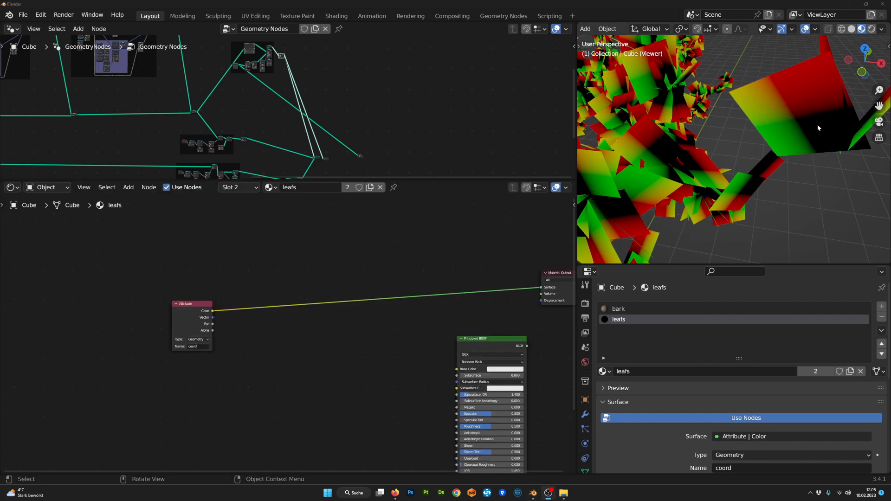
drag(184, 333, 228, 305)
middle_drag(360, 325, 332, 322)
key(Tab)
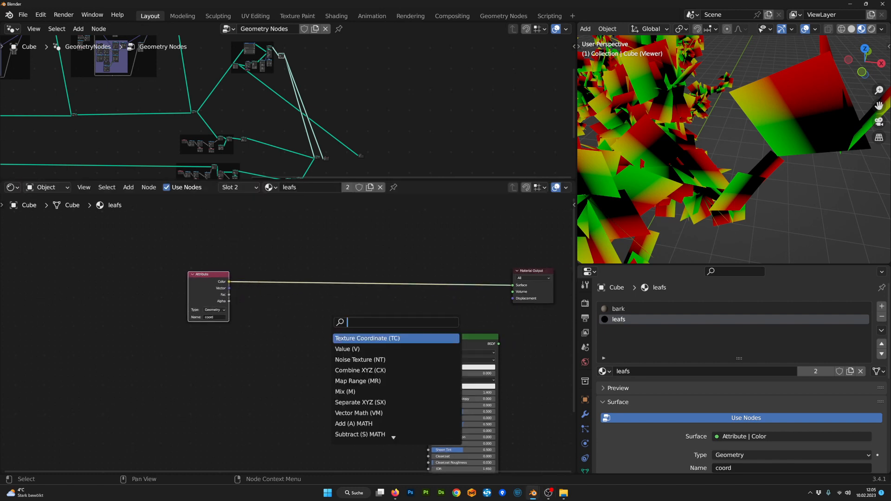
text(sp)
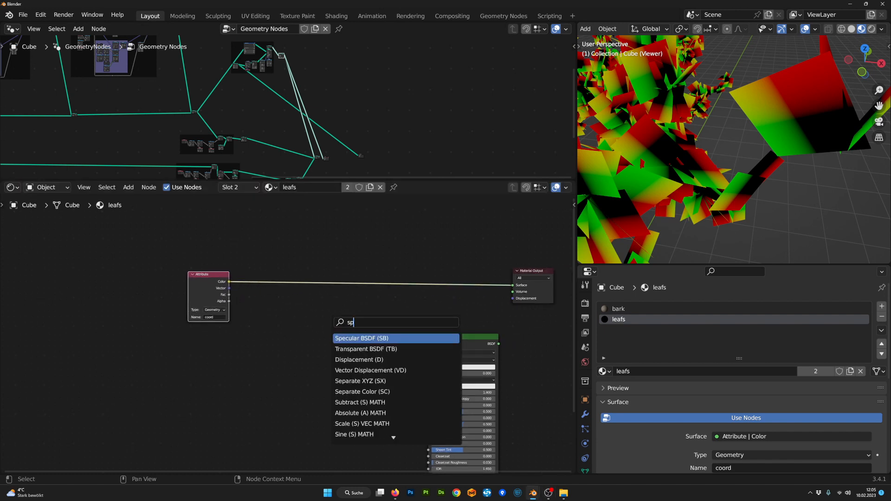
key(BackSpace)
text(e)
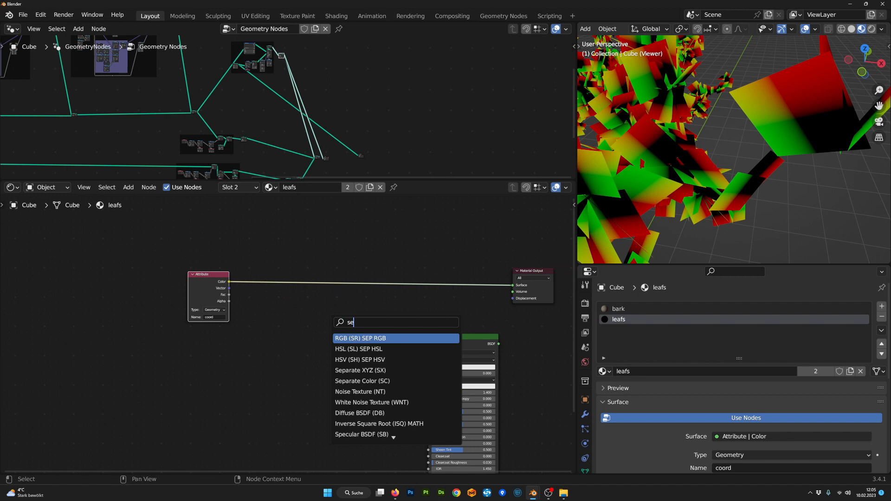
key(Down)
key(Down)
key(Down)
key(Return)
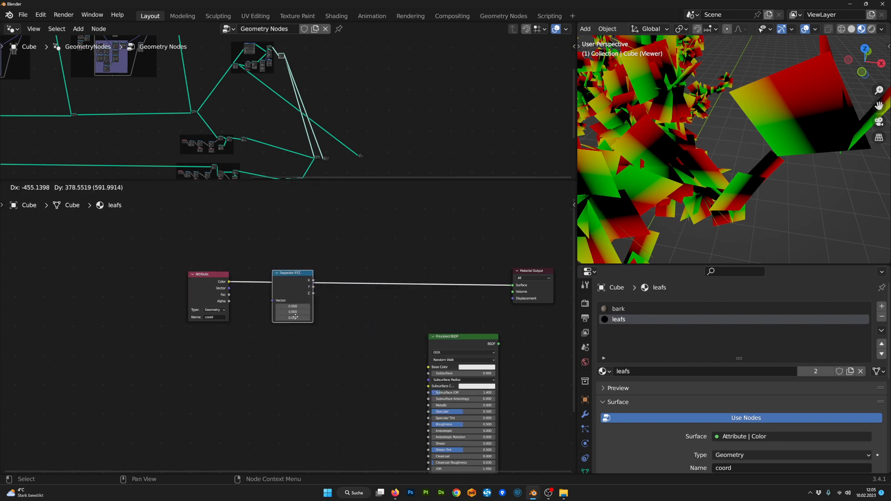
click(294, 284)
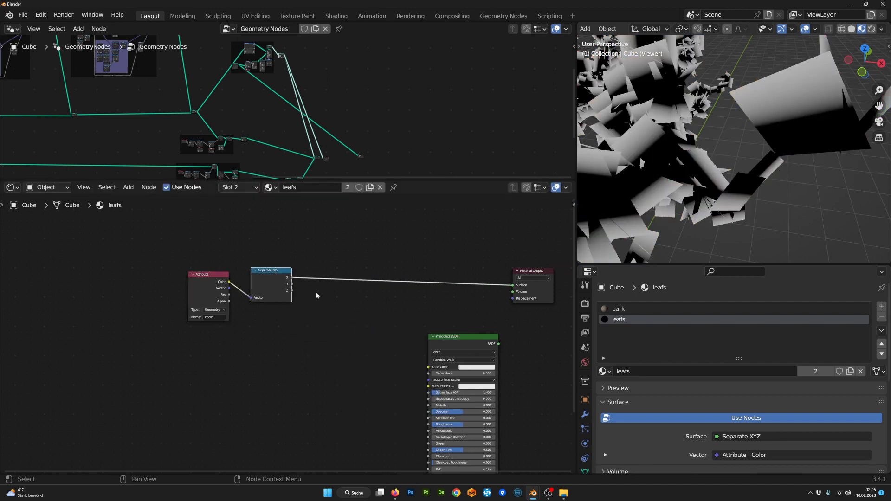
- Delete the Viewer node from the tree's node group and link the final Join Geometry to the Group Output
scroll(353, 309, up, 1)
middle_drag(362, 303, 336, 330)
scroll(341, 327, down, 2)
scroll(659, 244, down, 5)
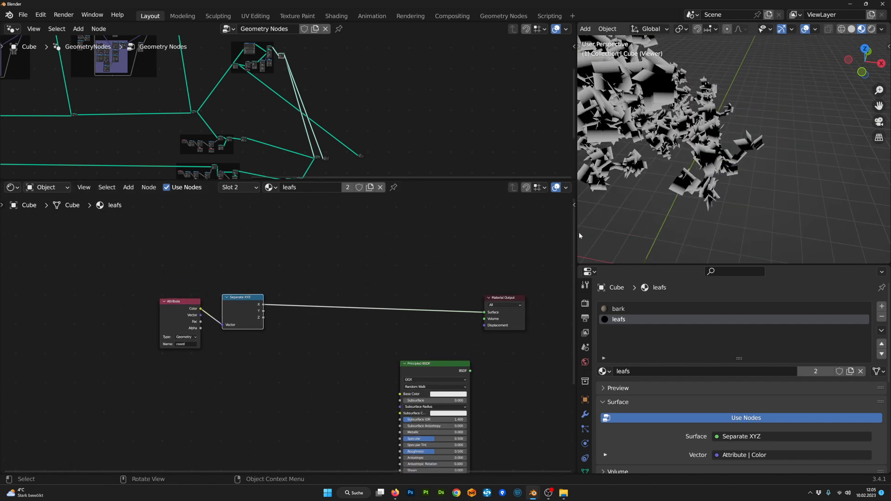
scroll(482, 222, down, 4)
scroll(284, 130, up, 3)
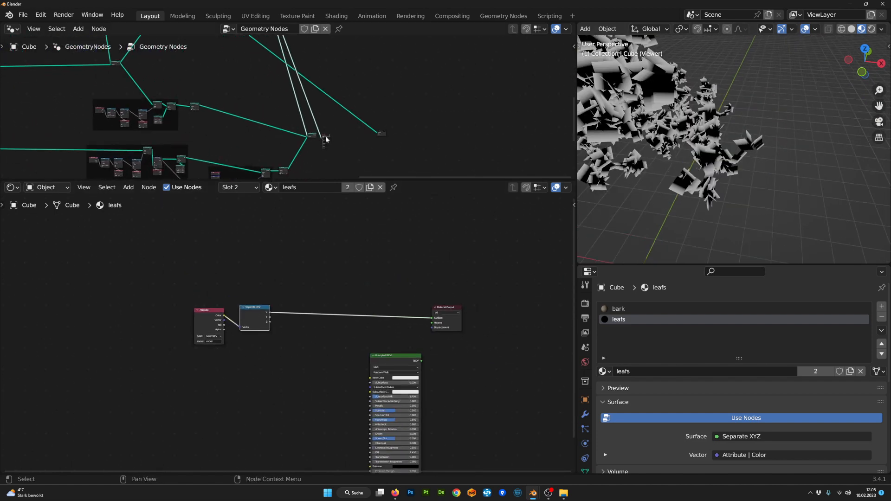
click(326, 136)
drag(328, 136, 393, 116)
key(x)
ctrl+shift+click(311, 136)
scroll(709, 162, up, 5)
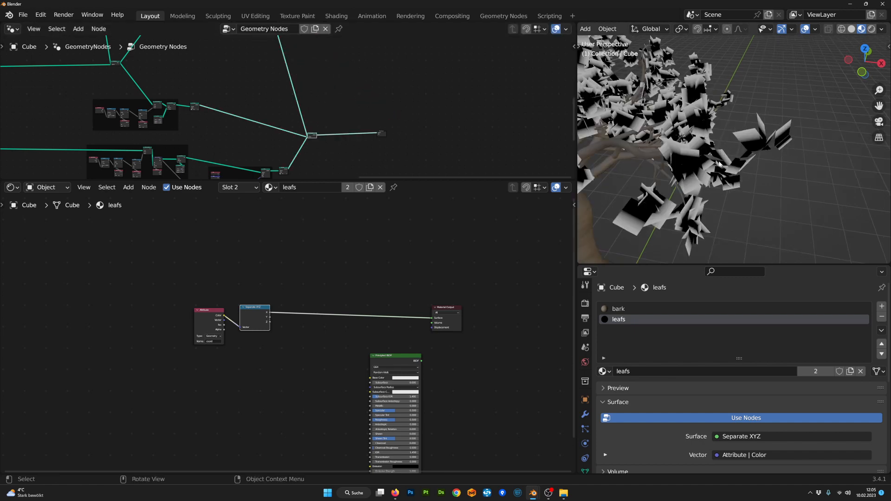
scroll(710, 162, down, 3)
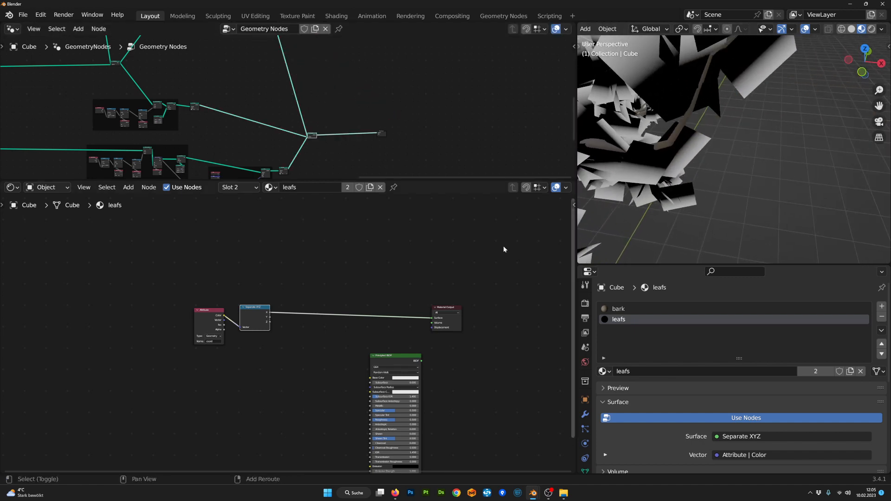
- Link the Y output of Separate XYZ to the material's Surface and insert an Absolute math node into that link
scroll(272, 310, up, 2)
drag(264, 313, 472, 314)
middle_drag(332, 288, 353, 289)
key(Tab)
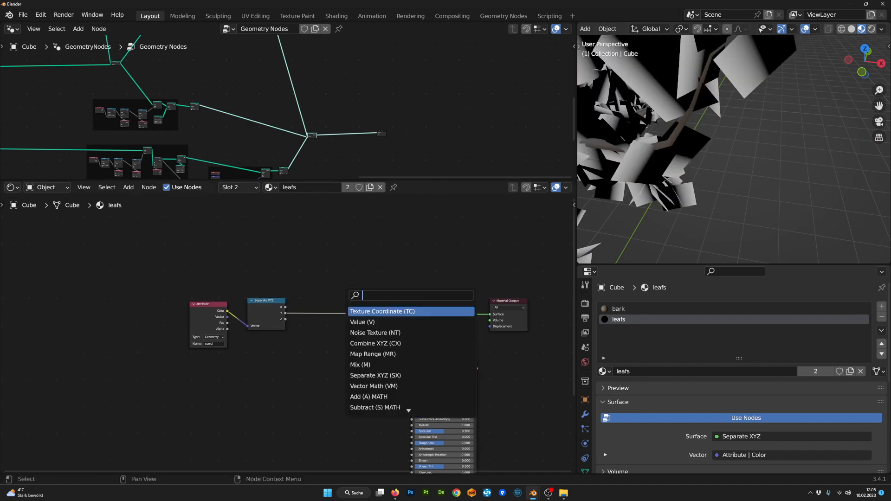
text(abs)
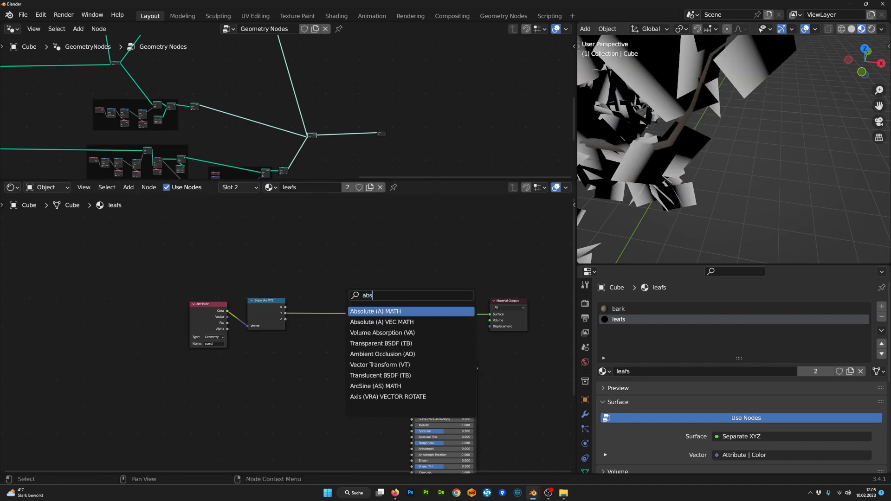
key(Return)
click(333, 309)
mouse_move(331, 306)
mouse_down()
mouse_move(315, 315)
mouse_move(318, 307)
mouse_move(269, 295)
mouse_move(315, 310)
mouse_up()
scroll(316, 314, up, 2)
- Insert a Greater Than node before the Material Output, comparing Separate XYZ's X as Value with the Absolute result as Threshold
key(Tab)
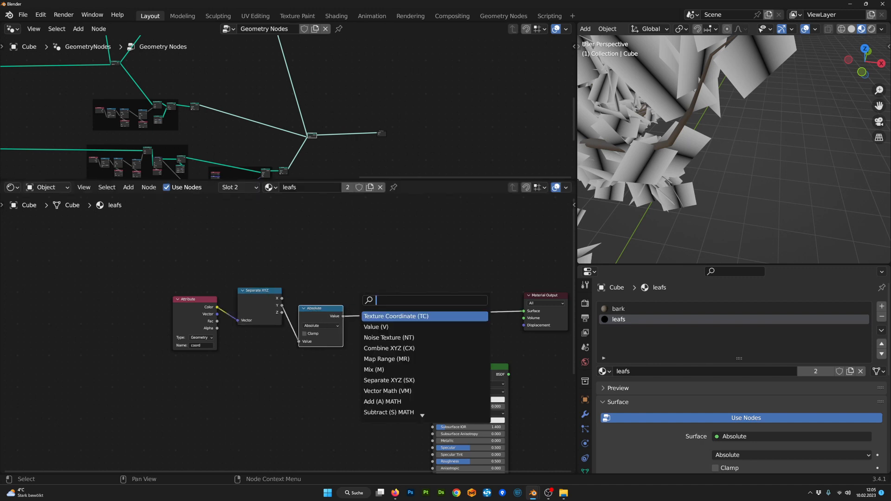
text(gr)
key(Down)
key(Return)
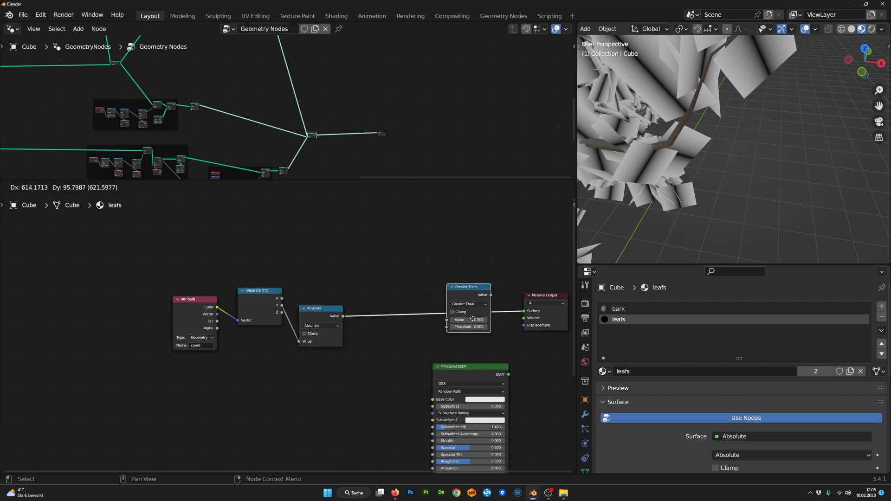
mouse_move(282, 298)
mouse_down()
mouse_move(445, 321)
mouse_move(459, 285)
mouse_up()
scroll(457, 284, up, 2)
drag(327, 312, 335, 337)
drag(498, 272, 494, 265)
- Preview the X output of Separate XYZ directly on the leaves and move the Greater Than node below that link
drag(259, 268, 140, 372)
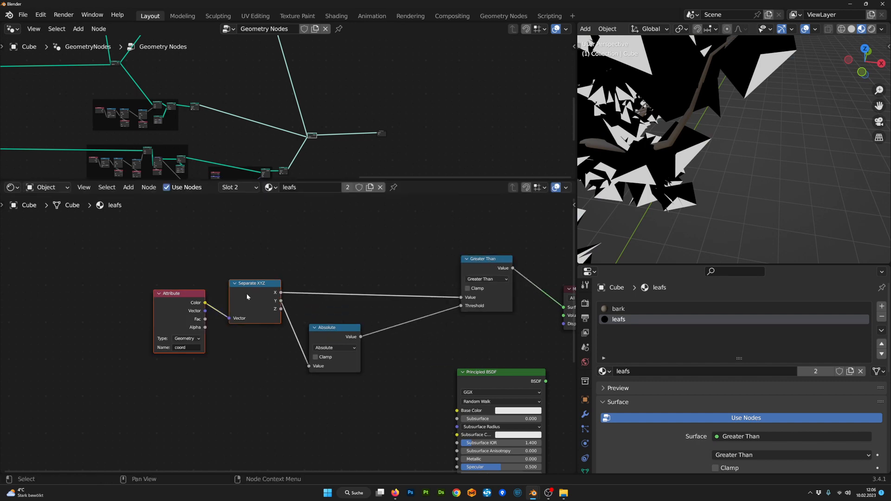
middle_drag(251, 288, 238, 288)
ctrl+shift+click(241, 288)
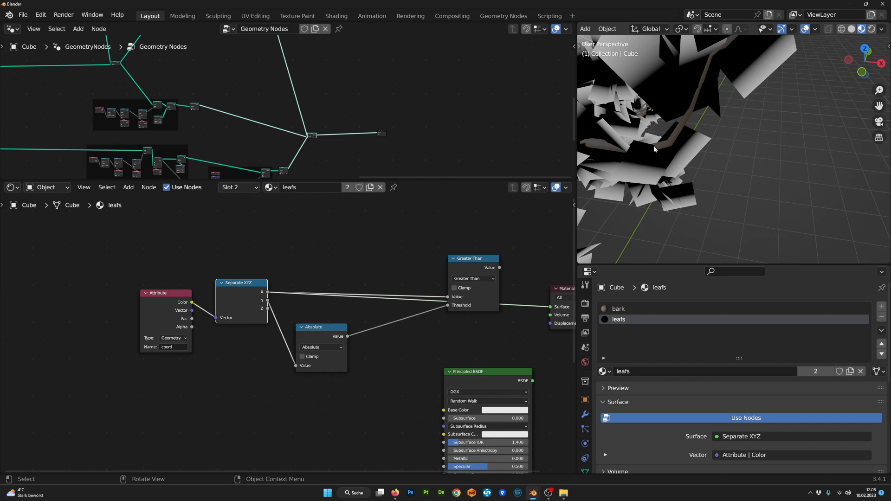
middle_drag(260, 278, 267, 281)
drag(462, 265, 449, 314)
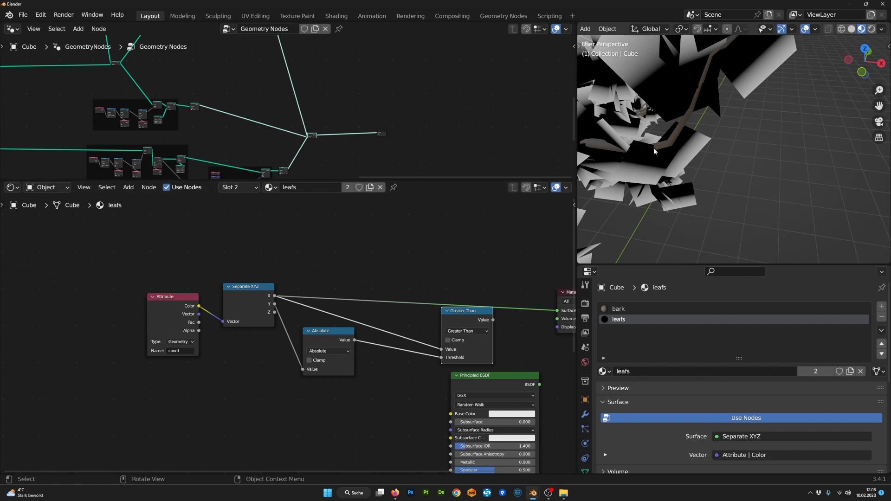
- Insert an Add math node of 0.5 after the X output and link its result to Greater Than's Value
key(Tab)
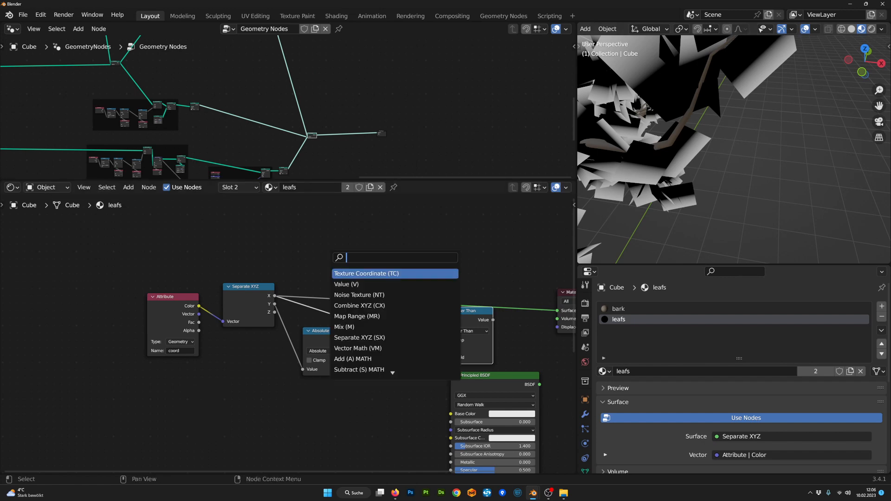
text(add)
key(Return)
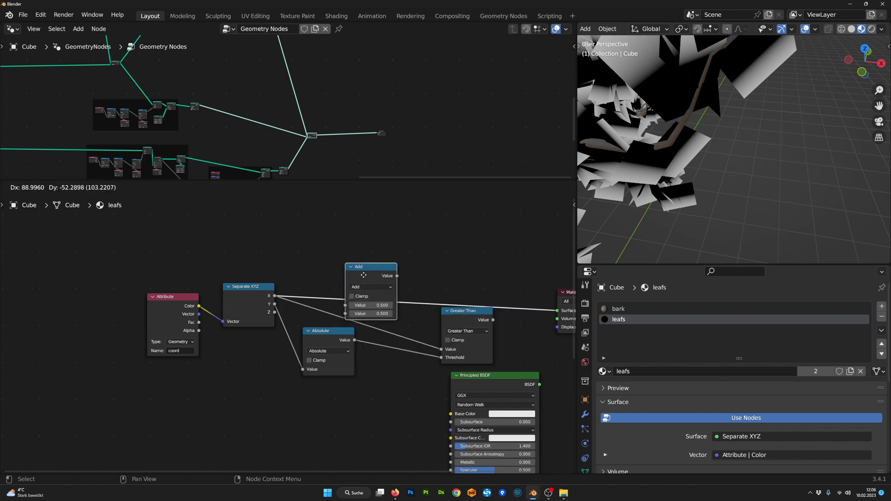
click(335, 253)
drag(459, 313, 458, 303)
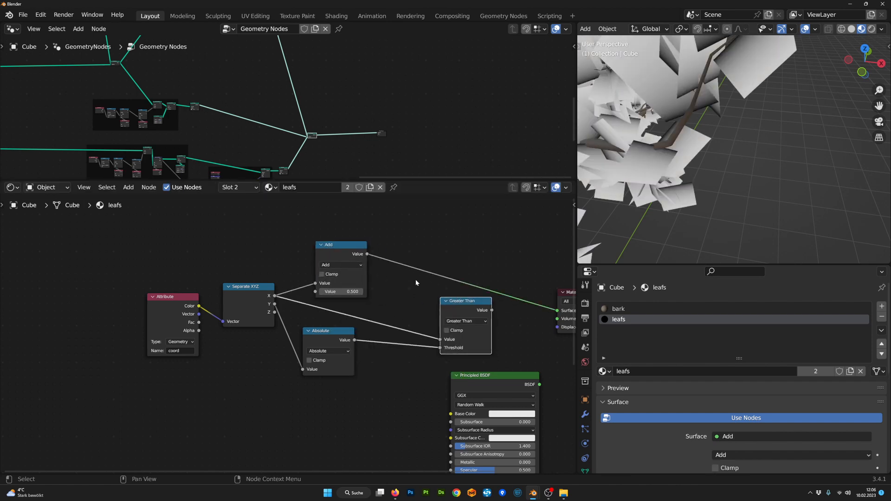
click(371, 257)
drag(367, 254, 440, 340)
- Link the Greater Than result to the Material Output's Surface and line the Absolute node up beneath Add
middle_drag(440, 339, 386, 330)
mouse_move(438, 301)
mouse_down()
mouse_move(528, 304)
mouse_move(513, 303)
mouse_up()
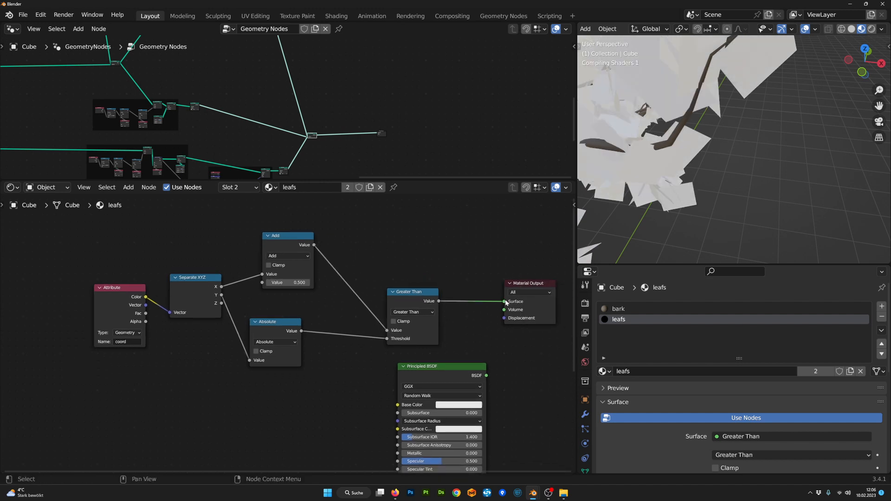
drag(420, 291, 421, 280)
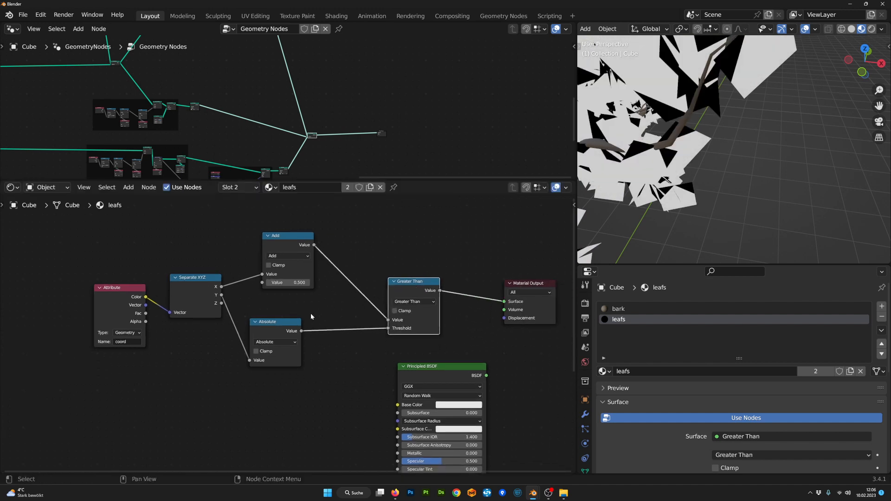
drag(299, 325, 313, 325)
mouse_move(705, 181)
middle_down()
mouse_move(714, 178)
mouse_move(694, 179)
middle_up()
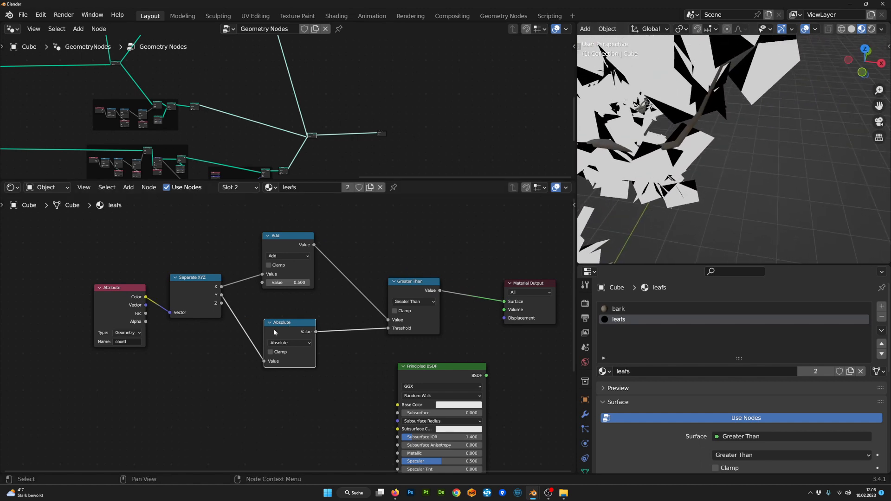
drag(274, 331, 279, 325)
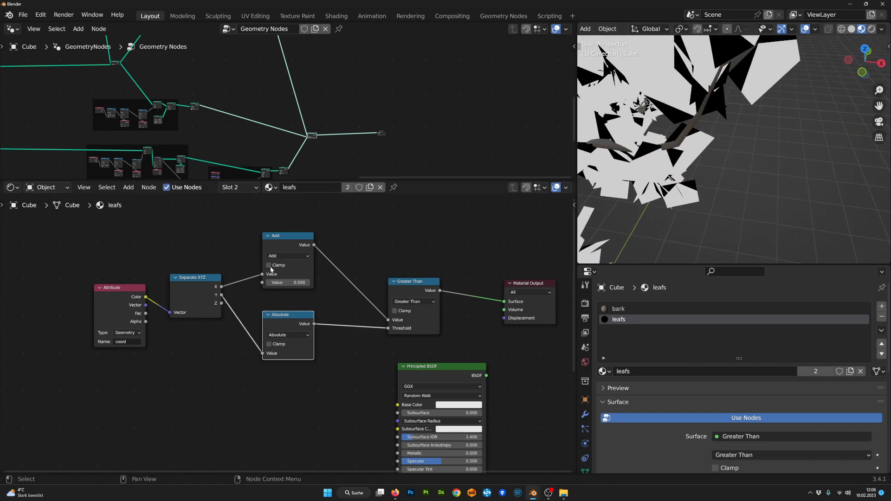
- Replace the Add node between Separate XYZ's X and Greater Than with a Map Range node whose From Min is -1
click(292, 241)
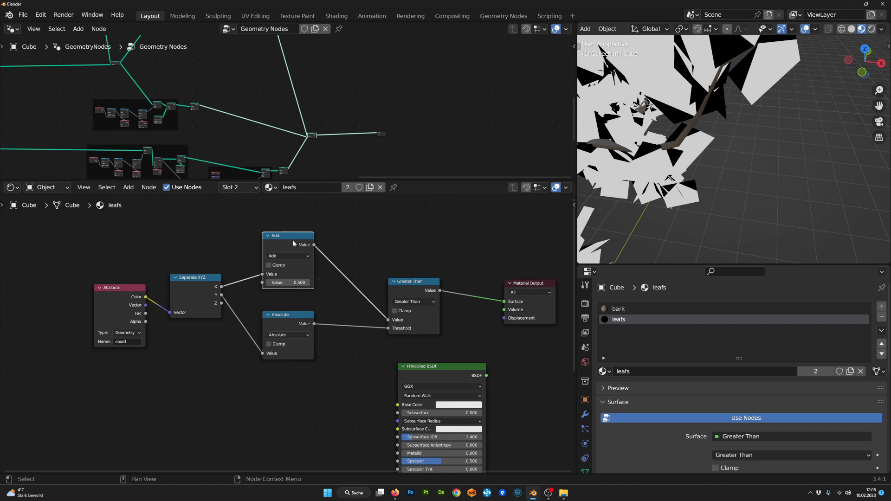
key(m)
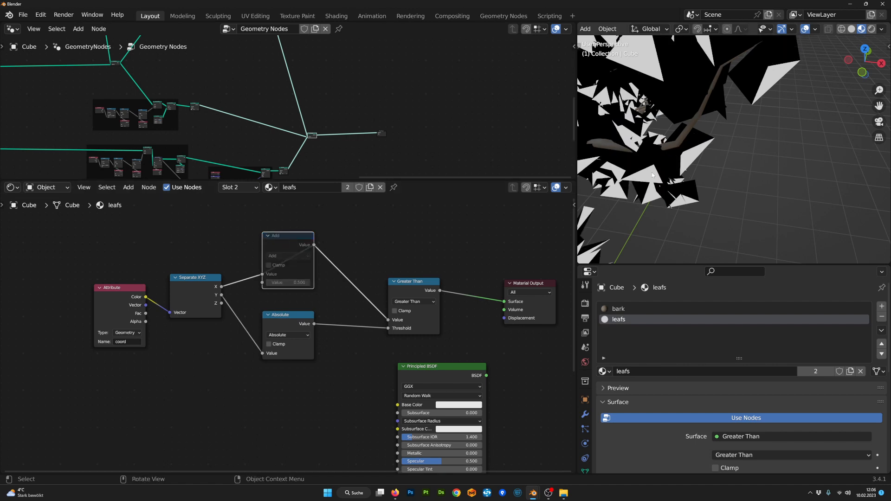
middle_drag(290, 241, 311, 249)
key(Tab)
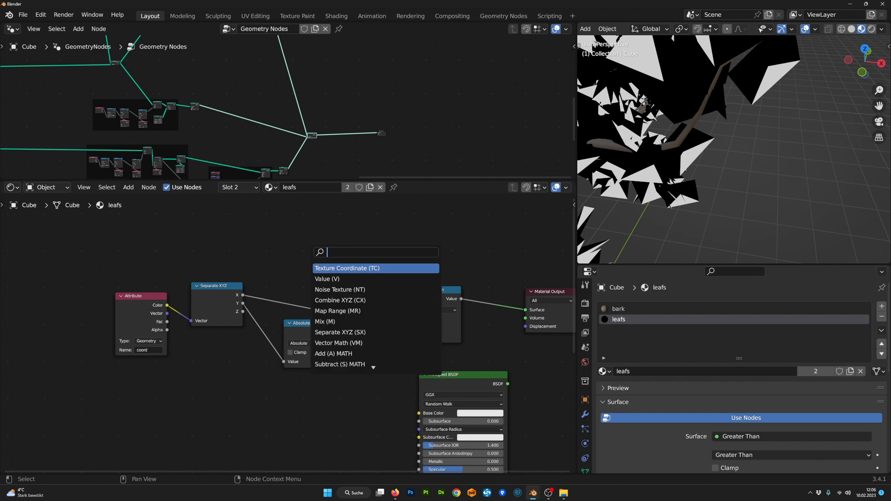
text(map)
key(Down)
key(Down)
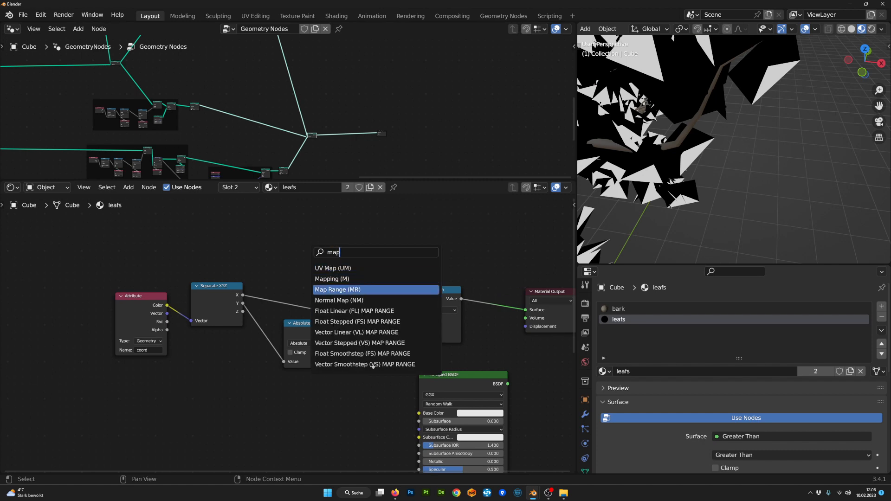
key(Return)
click(308, 227)
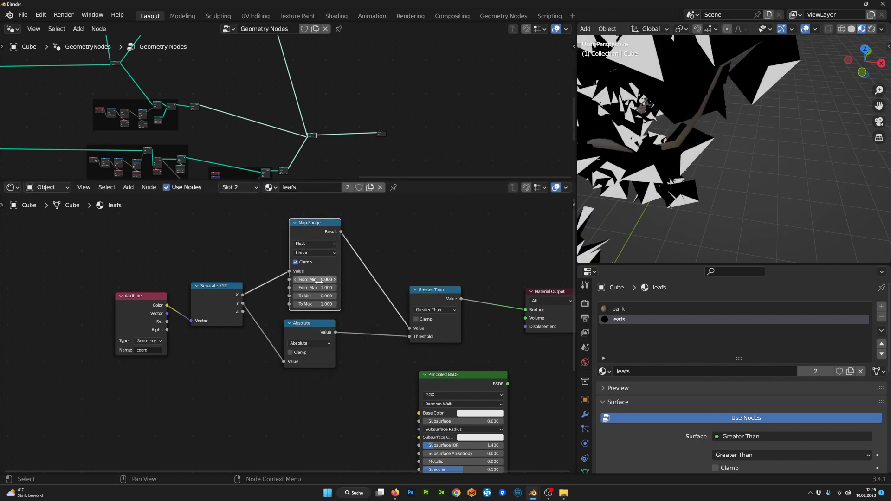
key(Return)
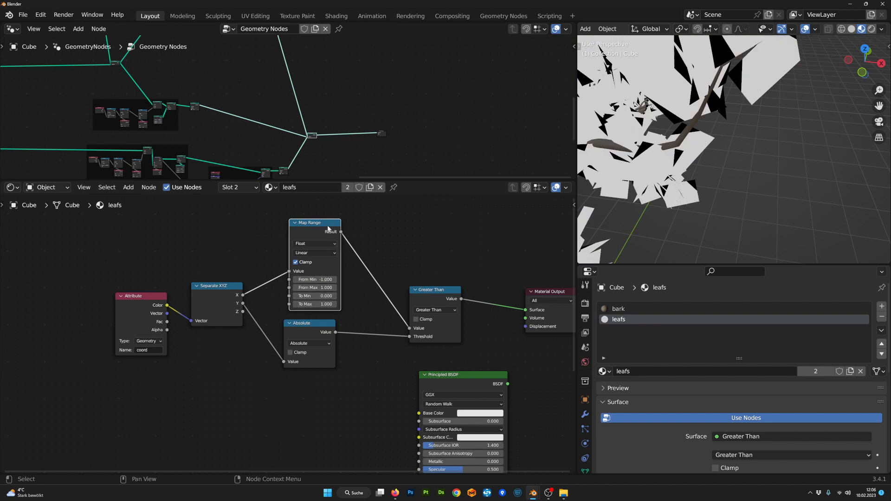
drag(328, 228, 322, 227)
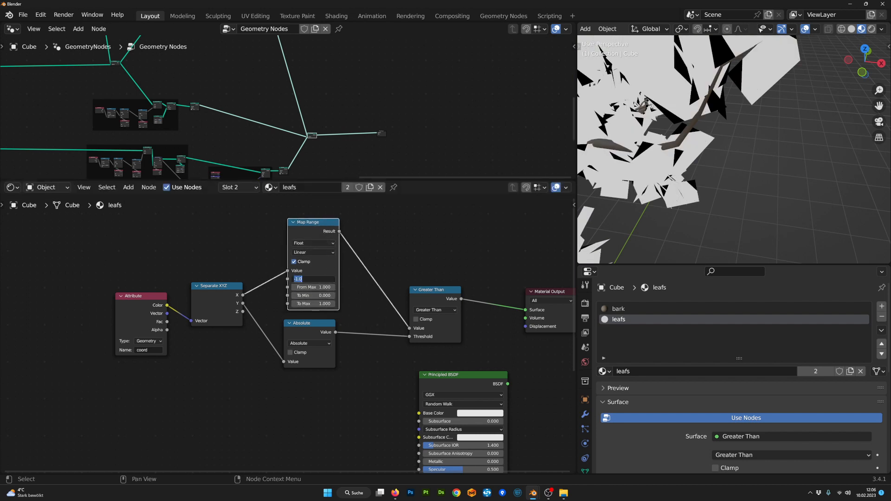
- Set the Map Range node's From Min to -0.5 and From Max to 0.5
click(327, 279)
text(-0.5)
key(Return)
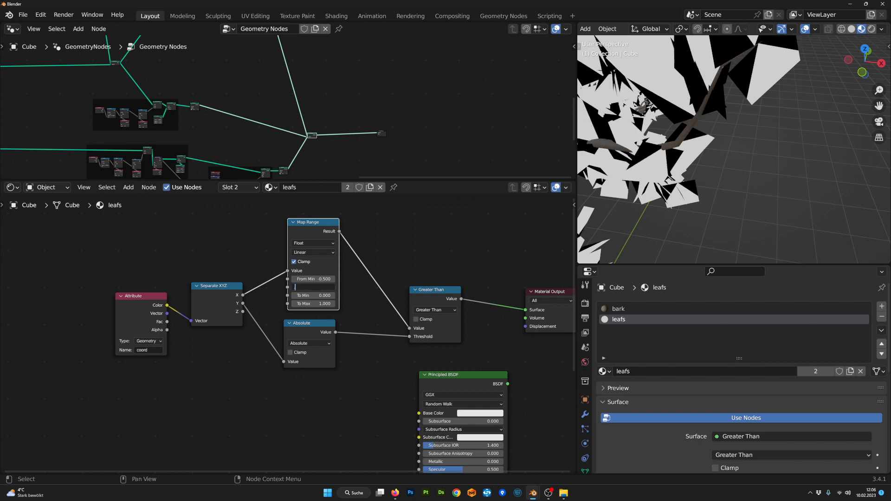
key(Return)
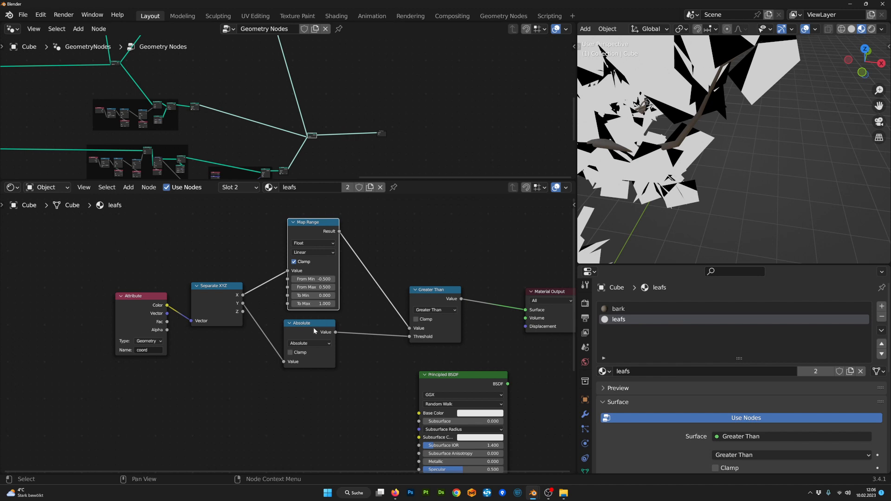
- Shift Absolute slightly beneath Map Range and move Greater Than with the Material Output farther along to open a gap after Map Range
drag(313, 331, 320, 335)
middle_drag(412, 327, 372, 325)
scroll(371, 325, down, 2)
drag(377, 295, 371, 288)
middle_drag(410, 319, 337, 314)
mouse_move(437, 335)
mouse_down()
mouse_move(332, 283)
mouse_move(365, 285)
mouse_move(347, 290)
mouse_up()
ctrl+shift+click(312, 281)
drag(348, 287, 410, 284)
scroll(295, 310, up, 1)
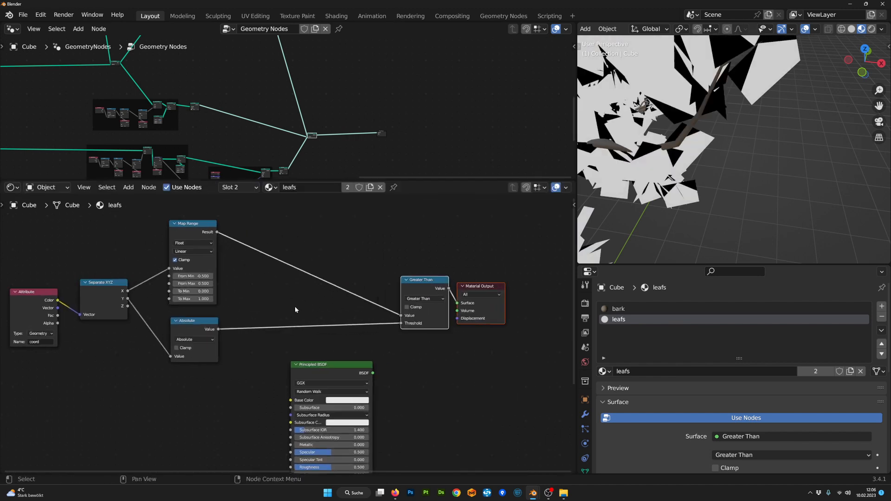
- Insert a Float Curve node on the link between Map Range's Result and Greater Than's Value
scroll(295, 310, up, 2)
middle_drag(295, 310, 403, 312)
key(Tab)
key(Escape)
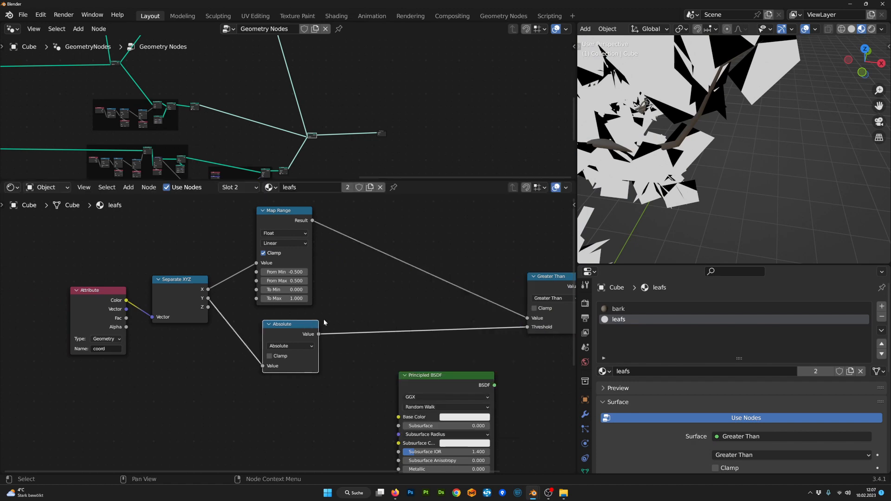
middle_drag(324, 319, 288, 349)
drag(247, 250, 249, 244)
key(Tab)
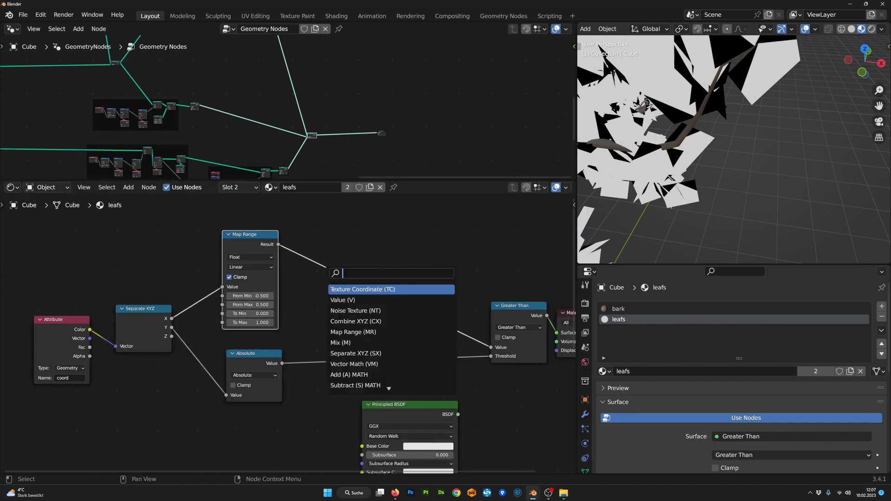
text(f)
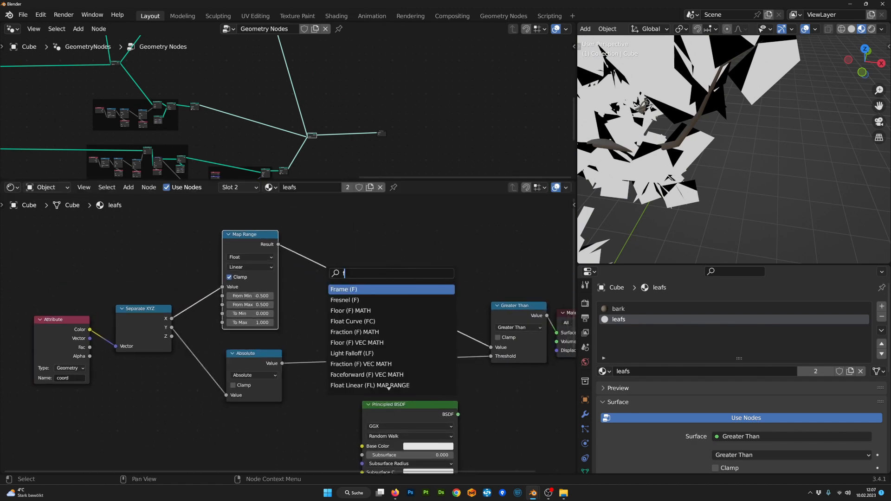
text(loa)
key(Return)
click(318, 233)
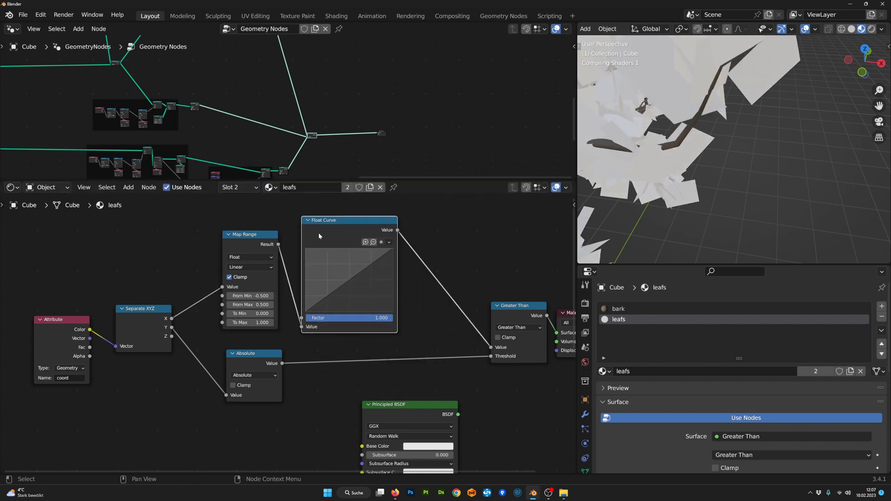
- Shape the Float Curve into a leaf outline with its end point at zero and a middle point at about 0.27, 0.38
scroll(394, 257, up, 3)
drag(336, 287, 333, 269)
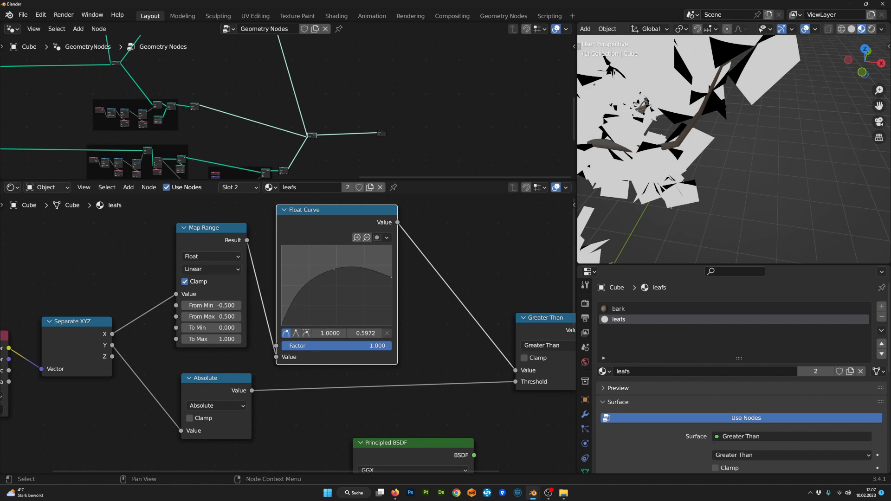
drag(392, 277, 392, 323)
scroll(360, 304, up, 1)
drag(338, 268, 317, 293)
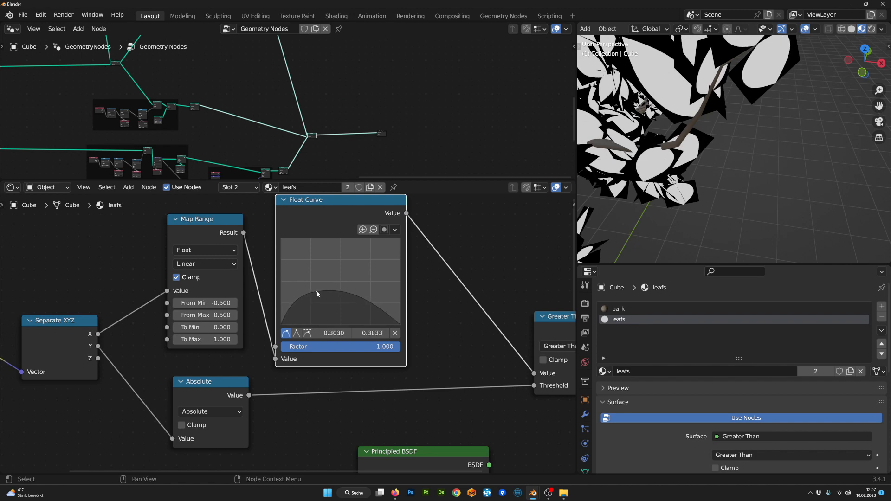
- Examine the leaf-shaped mask on the tree's foliage from several distances and angles
scroll(408, 315, down, 3)
middle_drag(501, 342, 439, 297)
scroll(439, 297, down, 3)
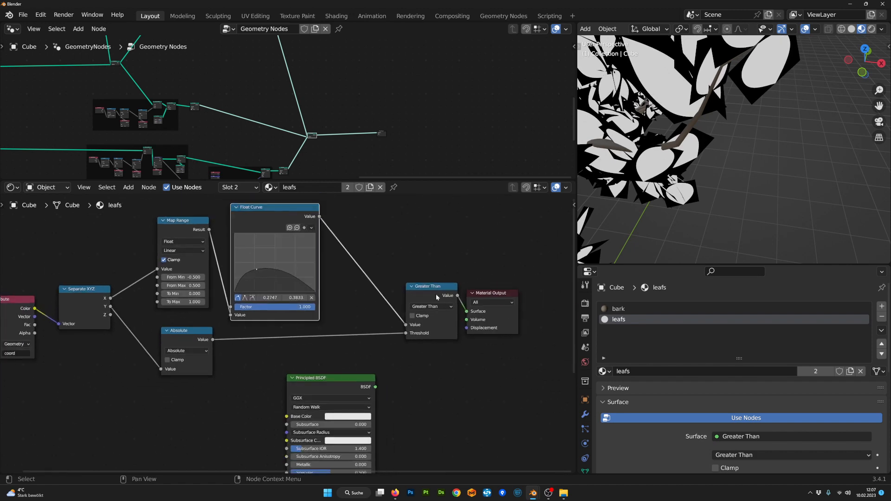
scroll(819, 116, down, 7)
mouse_move(815, 117)
middle_down()
mouse_move(803, 115)
mouse_move(817, 116)
middle_up()
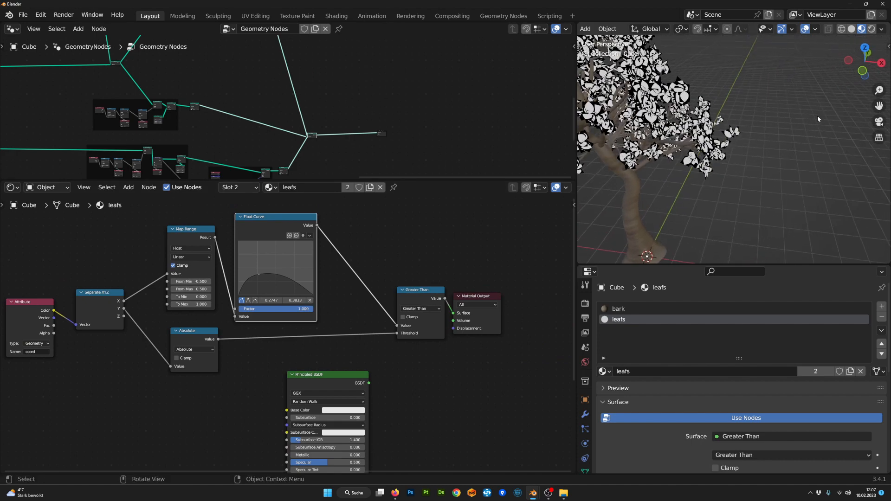
scroll(798, 158, up, 5)
scroll(785, 154, down, 3)
shift+middle_drag(744, 136, 745, 143)
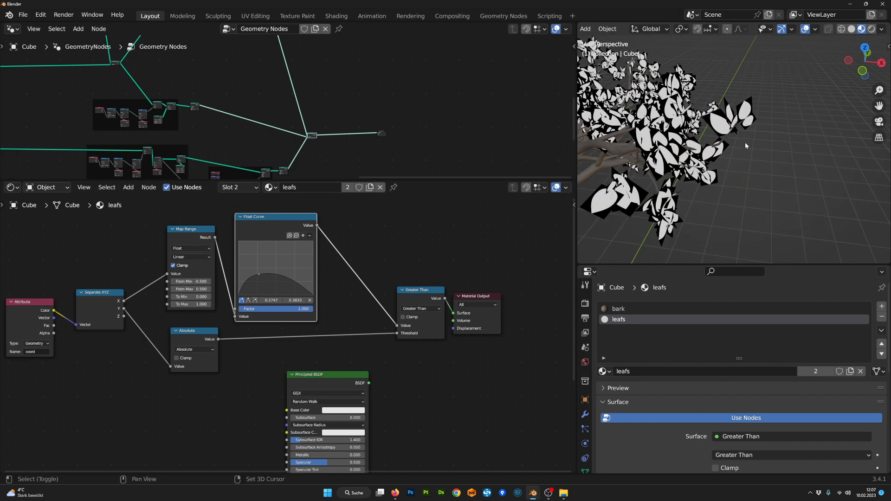
middle_drag(656, 172, 648, 153)
scroll(369, 299, down, 2)
scroll(371, 299, up, 2)
- Change the Greater Than math node's operation to Subtract and inspect the resulting gradient on the leaves
middle_drag(410, 300, 369, 293)
click(383, 283)
scroll(376, 304, up, 2)
click(412, 300)
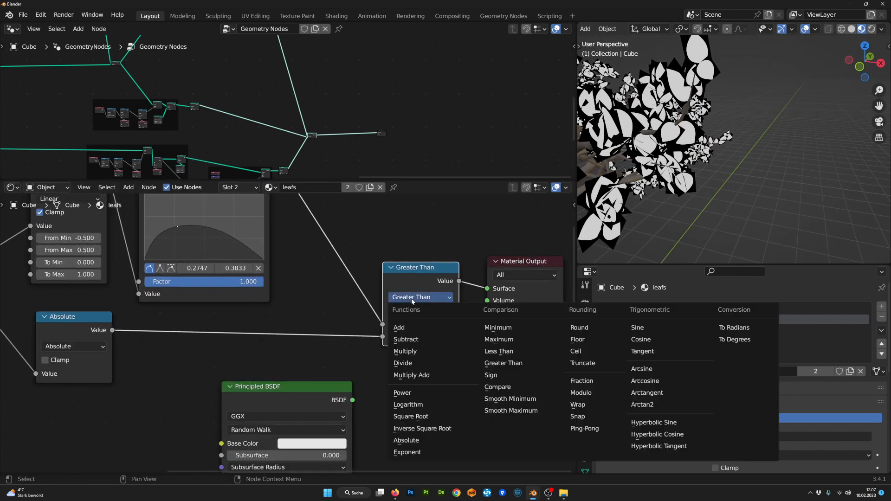
click(414, 340)
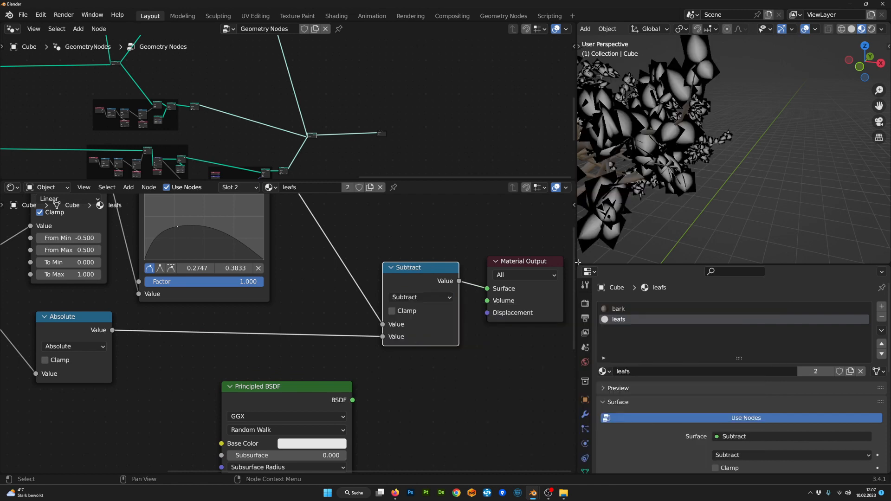
scroll(710, 184, up, 6)
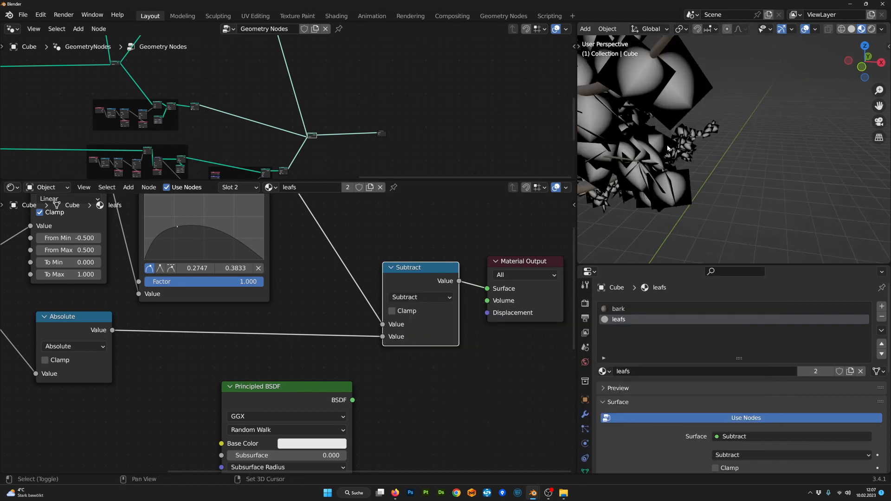
scroll(677, 156, up, 1)
scroll(462, 293, down, 2)
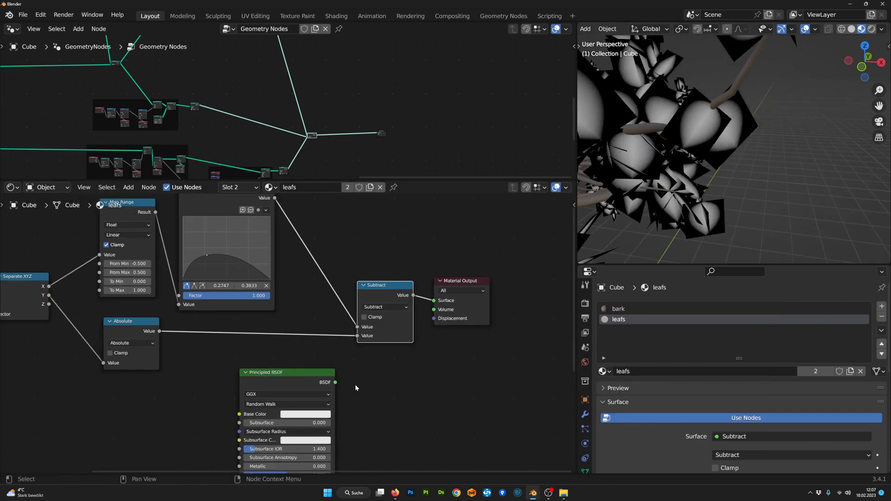
- Move the Material Output away from Subtract and set the leafs material's Blend Mode to Alpha Clip
drag(402, 285, 450, 287)
scroll(669, 344, down, 10)
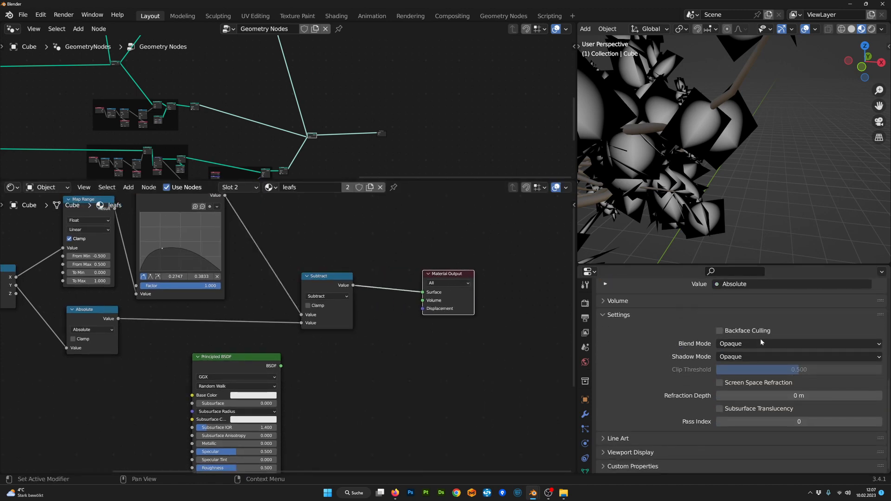
click(760, 343)
click(757, 370)
scroll(344, 342, down, 2)
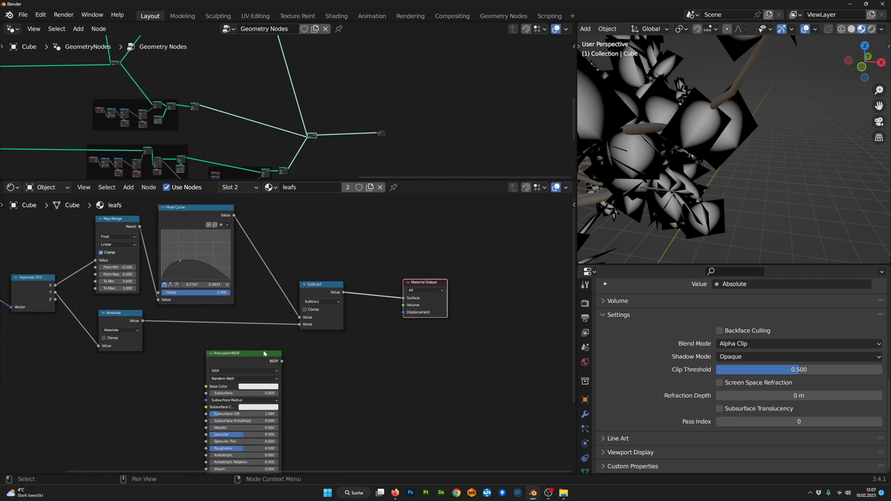
- Spread the nodes so Principled BSDF and Material Output sit well beyond Subtract, leaving space between them
drag(265, 354, 377, 349)
drag(312, 293, 284, 292)
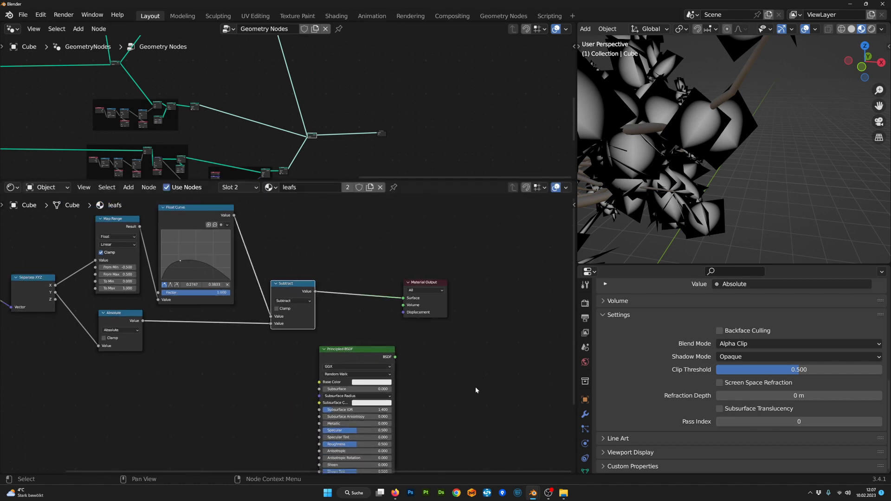
drag(476, 387, 375, 282)
drag(378, 350, 437, 344)
scroll(339, 334, up, 1)
middle_drag(338, 334, 372, 321)
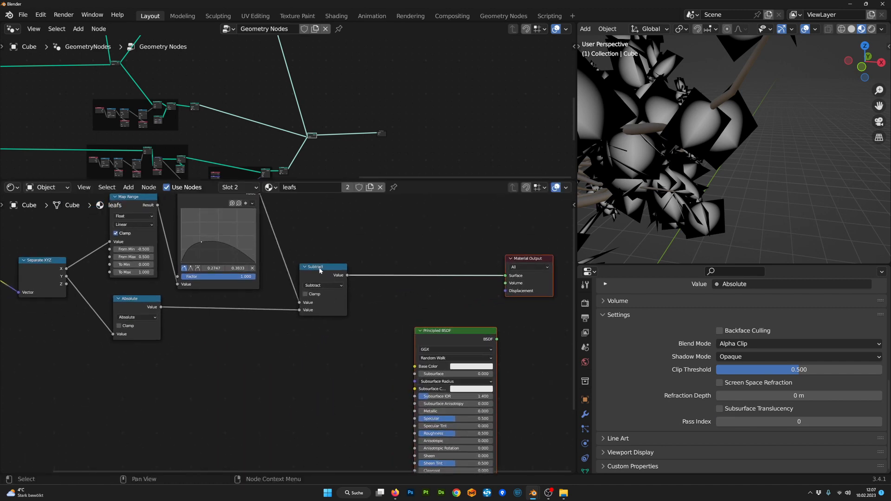
- Duplicate Subtract onto its link to the Material Output, place the copy below the original, and set its operation to Greater Than
click(319, 269)
key(shift+d)
click(379, 275)
drag(380, 275, 319, 346)
scroll(319, 348, up, 1)
click(322, 364)
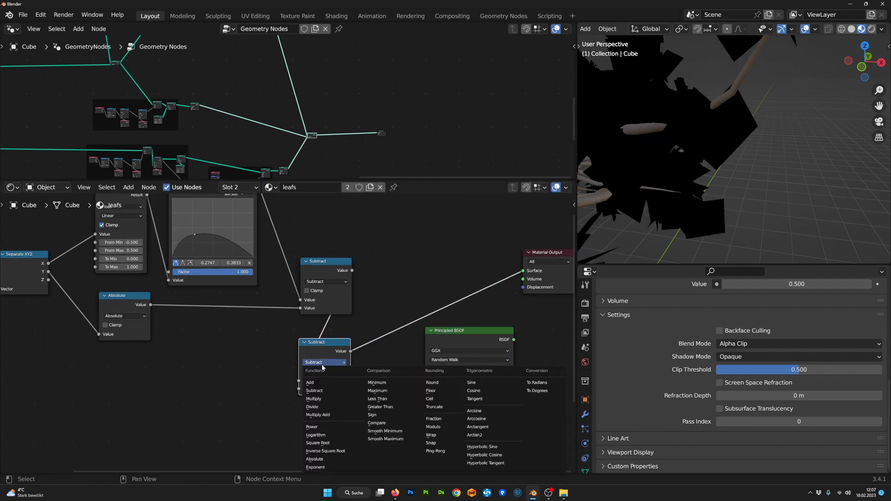
click(397, 407)
- Try a threshold of 0.1 on the Greater Than node and settle on 0.01
middle_drag(397, 407, 370, 328)
scroll(353, 302, up, 1)
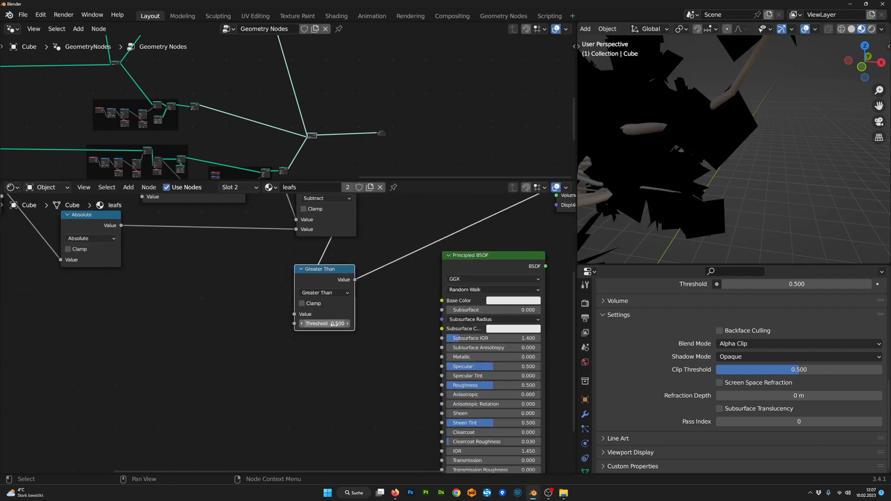
text(0.1)
key(Return)
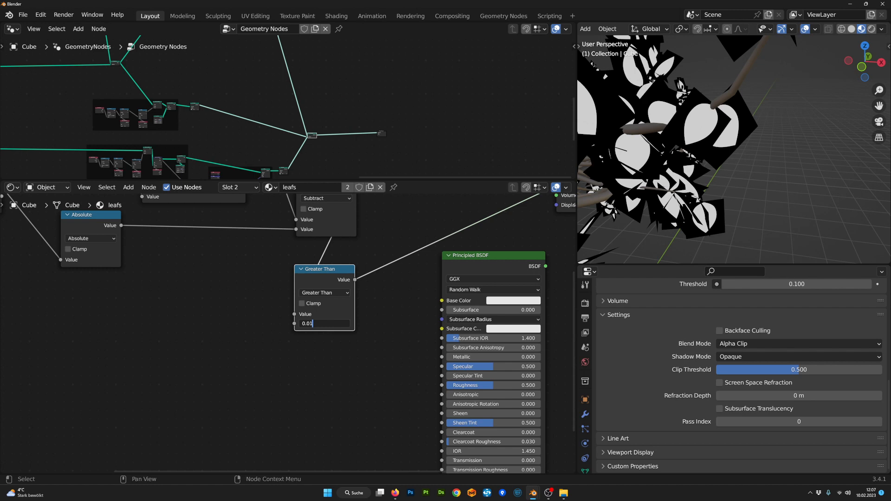
key(Return)
- Link the Greater Than result to Principled BSDF's Alpha and set the material's Shadow Mode to Alpha Clip
scroll(328, 324, down, 1)
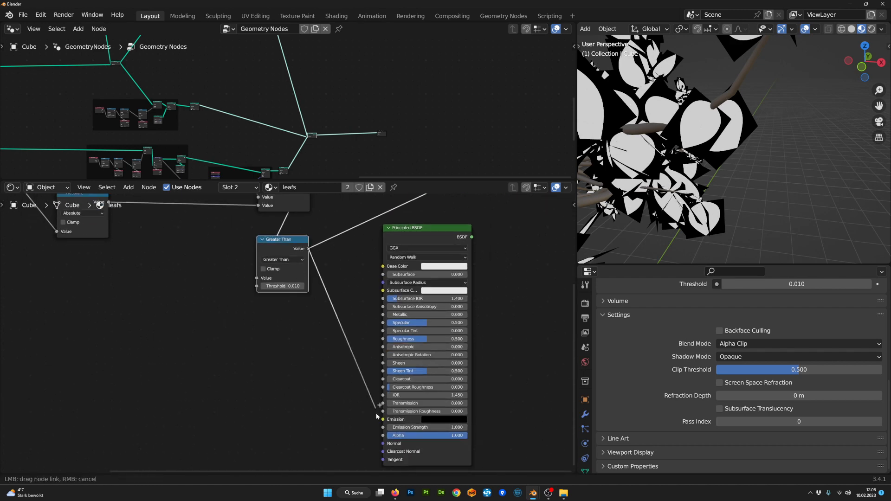
click(742, 357)
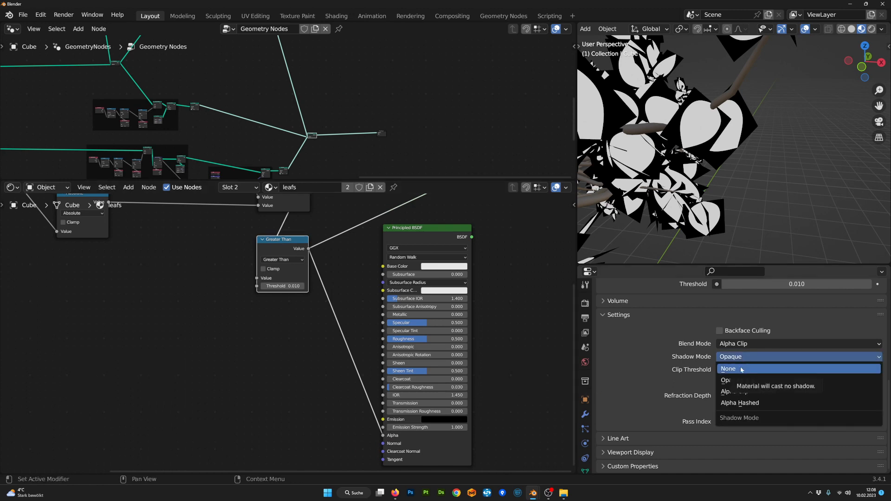
click(736, 391)
middle_drag(386, 246, 349, 348)
scroll(349, 348, down, 2)
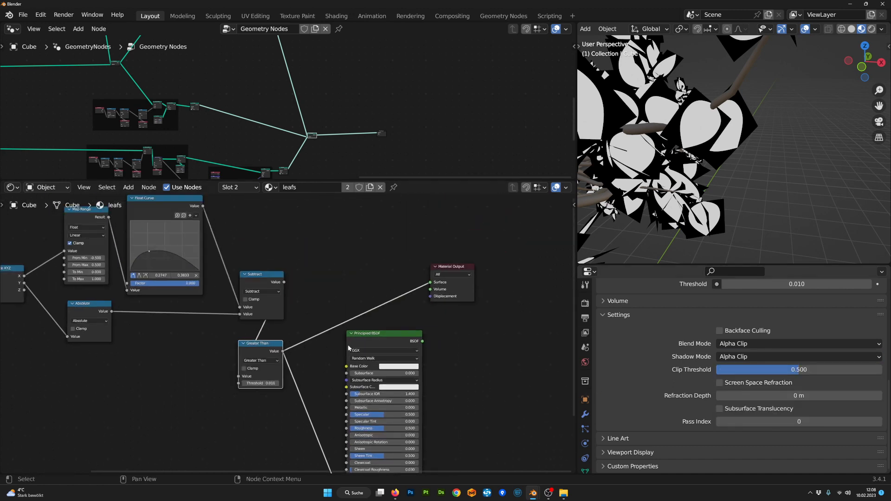
- Connect Principled BSDF to the Material Output's Surface, tidy both nodes' placement, and check the cut-out leaves in the viewport
drag(375, 338, 375, 340)
ctrl+shift+click(398, 340)
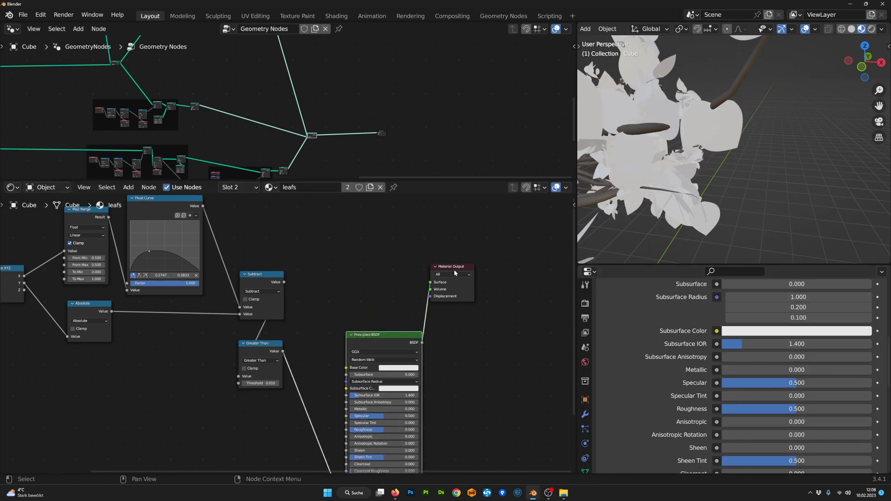
drag(453, 268, 475, 290)
mouse_move(785, 132)
middle_down()
mouse_move(773, 138)
mouse_move(808, 124)
mouse_move(794, 111)
mouse_move(788, 118)
middle_up()
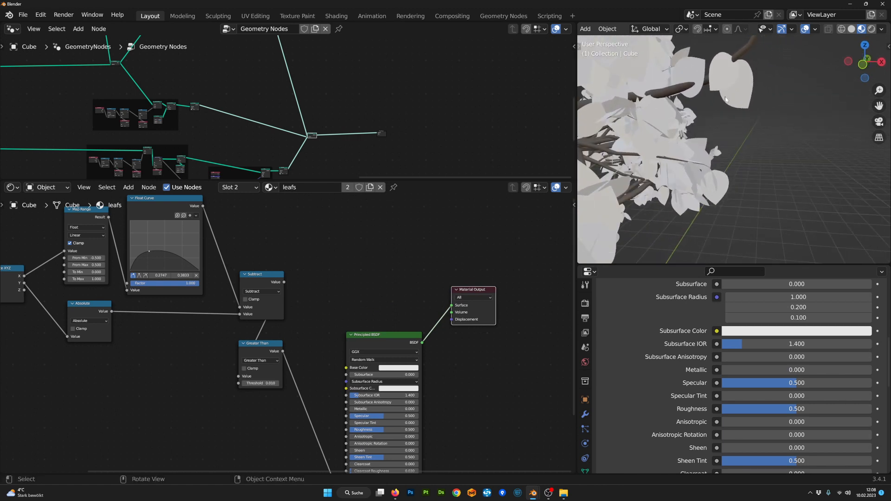
scroll(311, 279, up, 2)
click(395, 334)
scroll(294, 274, down, 2)
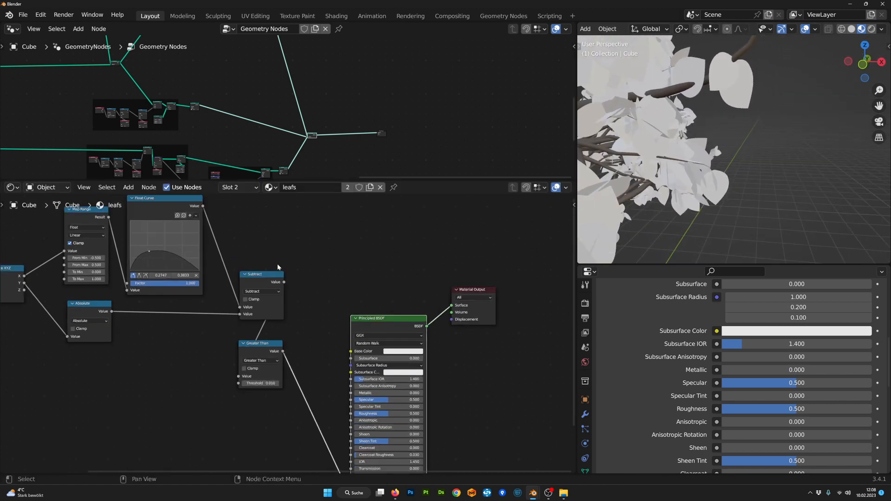
- Link the Subtract result to Principled BSDF's Base Color and select the Principled BSDF and Material Output nodes to make room before them
drag(344, 317, 342, 318)
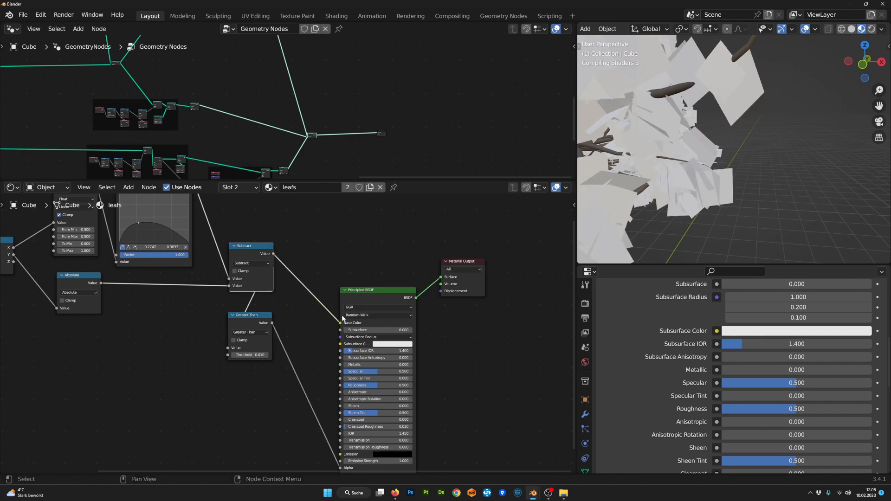
middle_drag(471, 332, 420, 304)
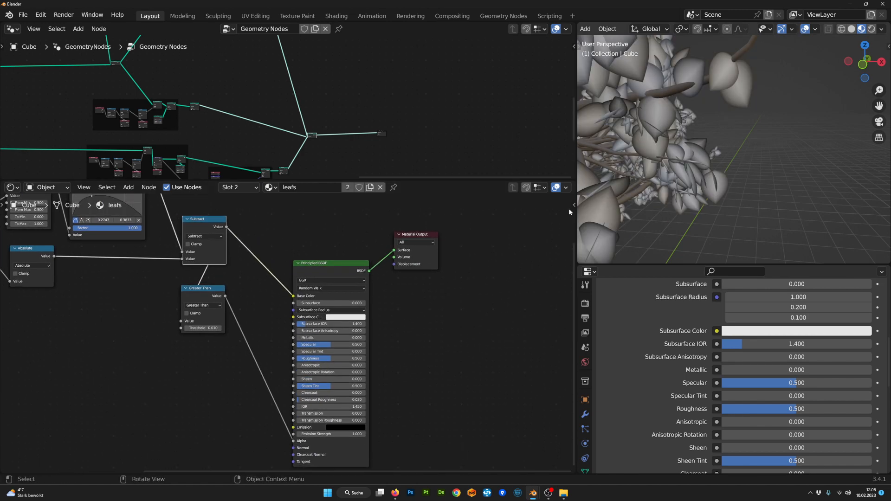
drag(415, 302, 433, 262)
- Insert a ColorRamp node on the link between Subtract and Principled BSDF's Base Color
middle_drag(333, 254, 363, 276)
key(Tab)
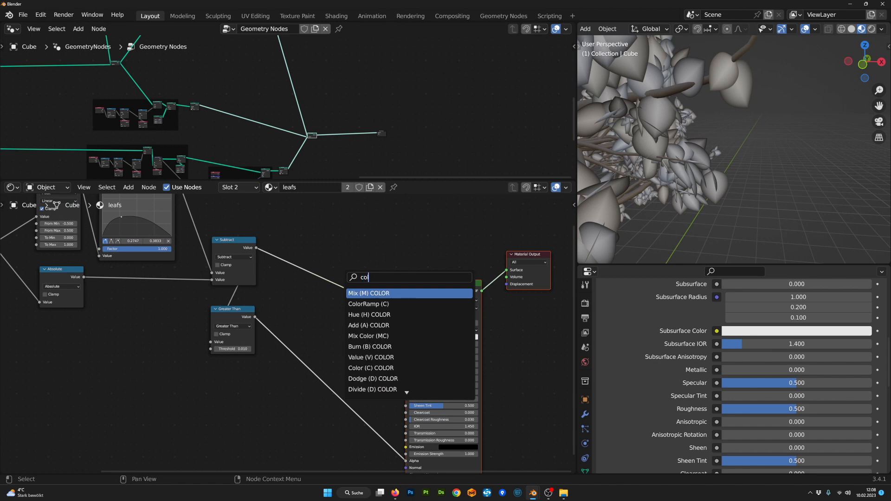
key(Down)
key(Return)
click(301, 254)
scroll(311, 263, up, 4)
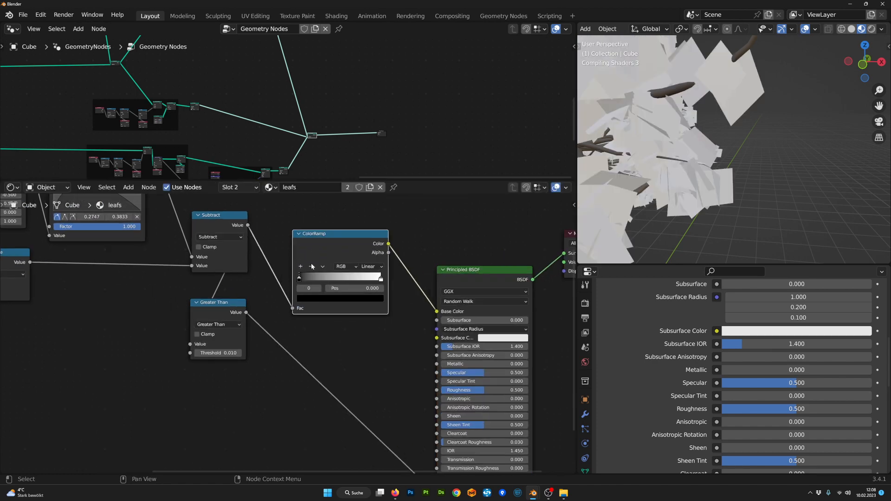
- Move the ColorRamp's white stop to a position of about 0.533
middle_drag(330, 284, 298, 298)
scroll(298, 298, up, 1)
drag(344, 240, 339, 236)
scroll(272, 288, up, 5)
middle_drag(271, 288, 263, 266)
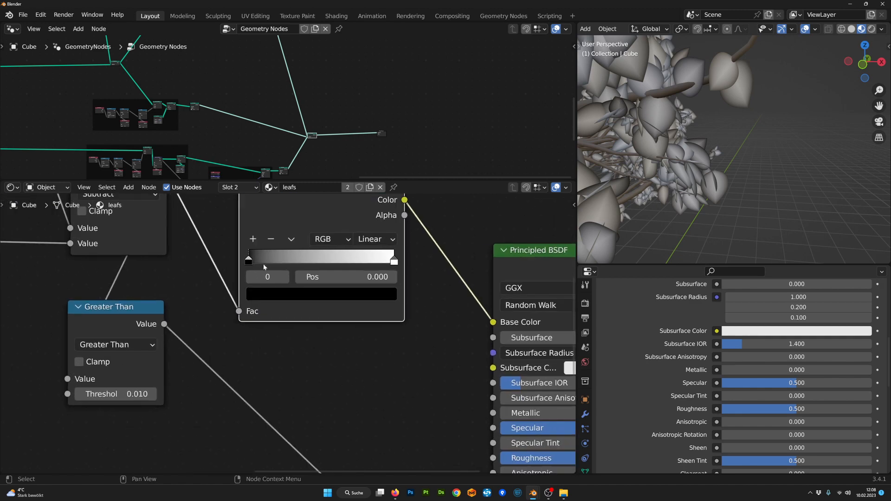
drag(392, 264, 324, 265)
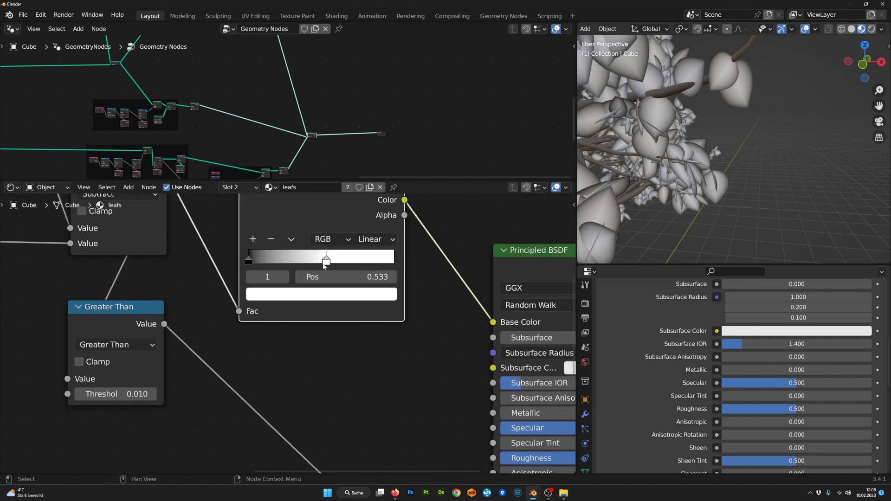
- Add a third stop to the leaf ColorRamp, place it at position 1.000 and darken its color
drag(392, 266, 393, 266)
click(254, 240)
drag(295, 263, 395, 263)
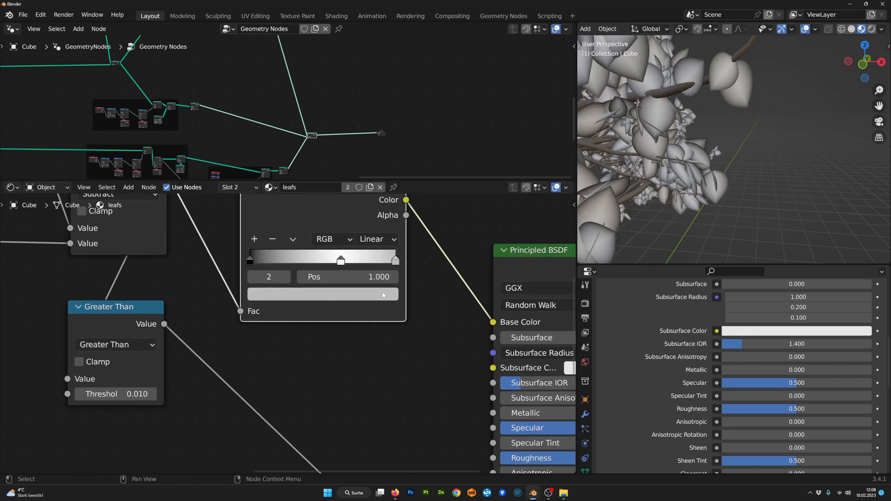
click(382, 294)
drag(389, 134, 389, 185)
- Use Ease interpolation on the ColorRamp, moving the white stop to about 0.160 and the last stop to the middle of the ramp
drag(341, 262, 298, 263)
drag(395, 263, 326, 262)
click(299, 262)
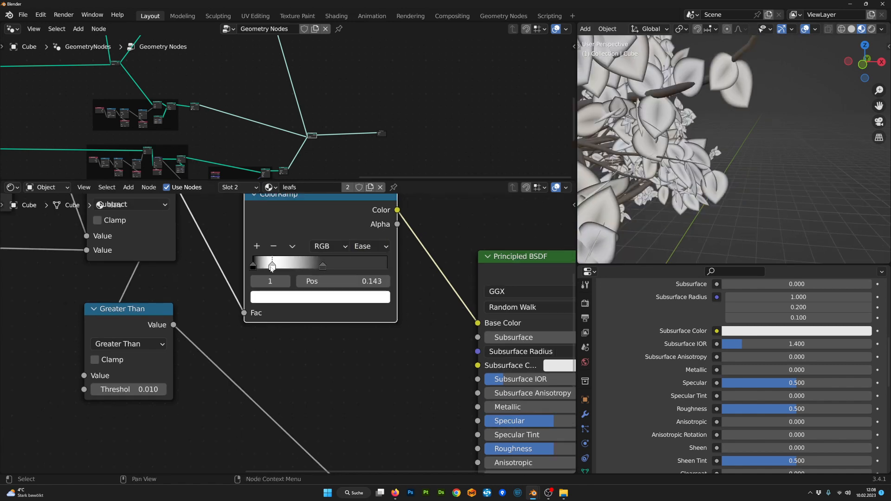
- Color the ColorRamp's middle stop light green and give both outer stops the same dark green
click(320, 297)
click(254, 266)
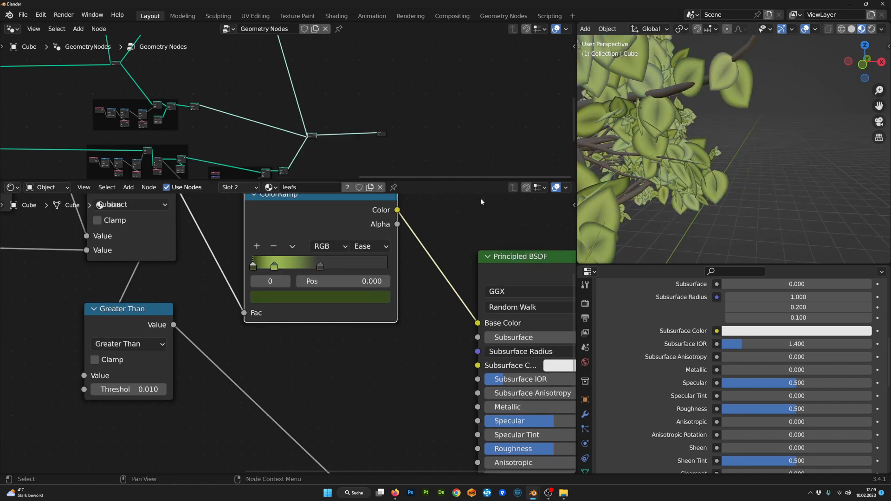
click(256, 268)
key(e)
click(253, 267)
- Darken the ColorRamp's middle stop to a more muted olive green and check the leaves on the whole tree
scroll(673, 157, down, 6)
scroll(288, 332, up, 2)
click(269, 241)
click(320, 284)
middle_drag(703, 140, 657, 166)
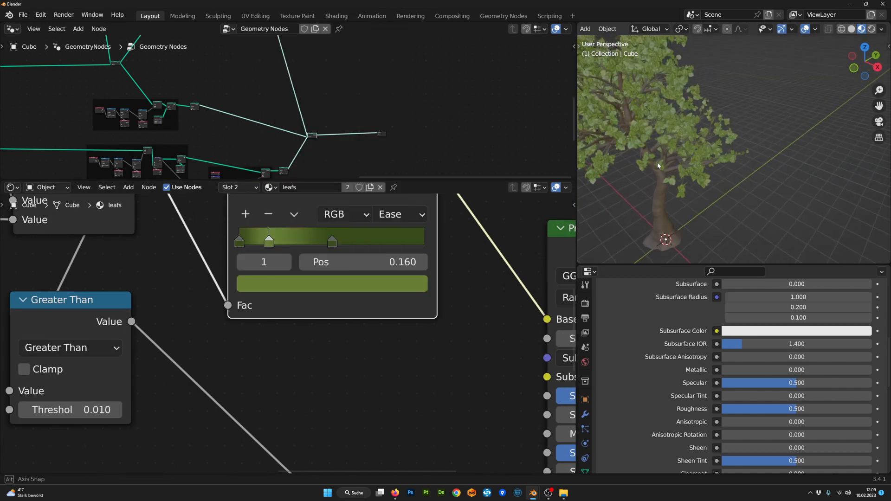
- Set the leaf material's Principled BSDF Roughness to 0.753
scroll(657, 163, down, 3)
scroll(488, 294, down, 6)
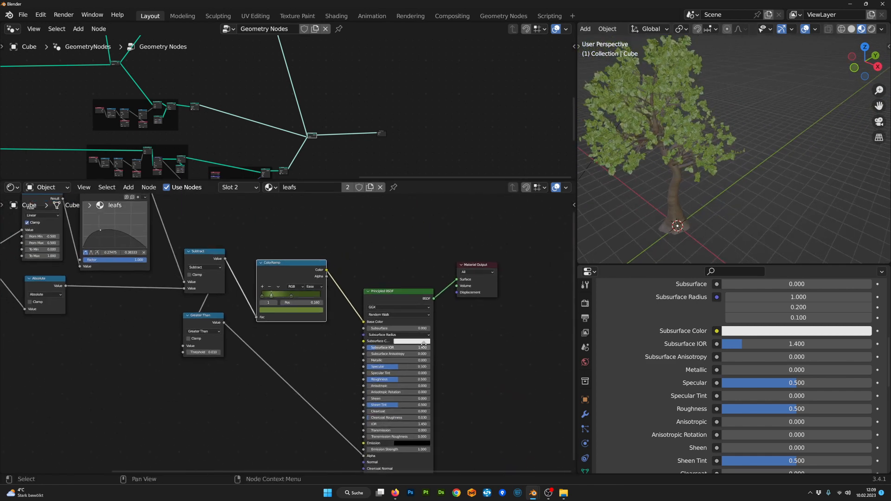
scroll(403, 253, up, 2)
scroll(439, 356, up, 2)
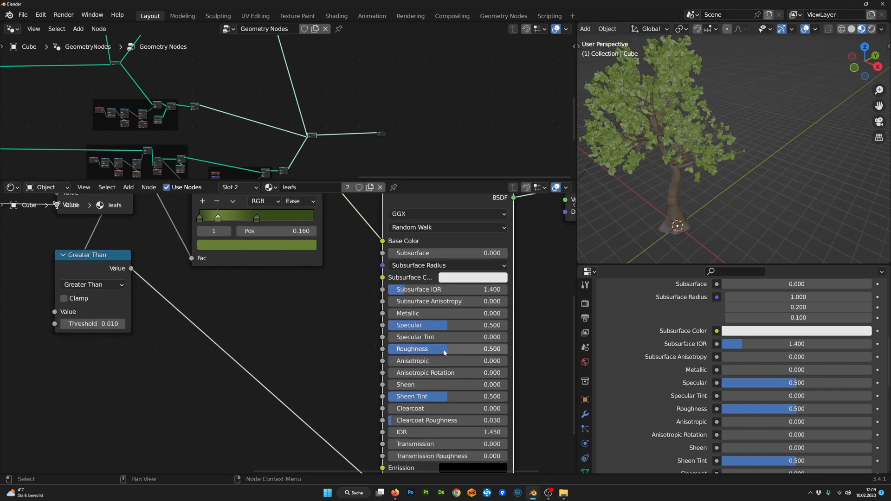
scroll(654, 171, up, 5)
middle_drag(654, 171, 696, 149)
scroll(475, 355, up, 1)
drag(475, 353, 475, 352)
scroll(755, 129, down, 2)
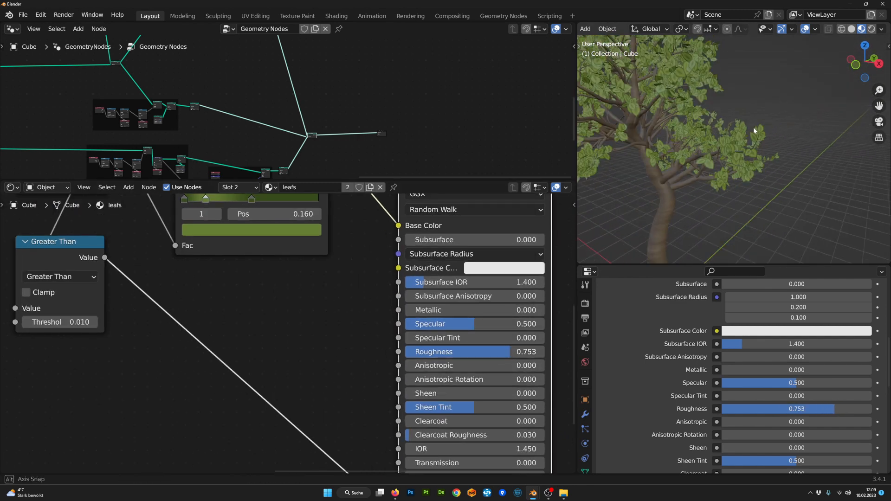
- Move the ColorRamp's last dark green stop further along the ramp and the light green stop to about 0.145
middle_drag(755, 130, 759, 116)
middle_drag(409, 226, 383, 293)
scroll(232, 269, up, 1)
drag(226, 268, 251, 269)
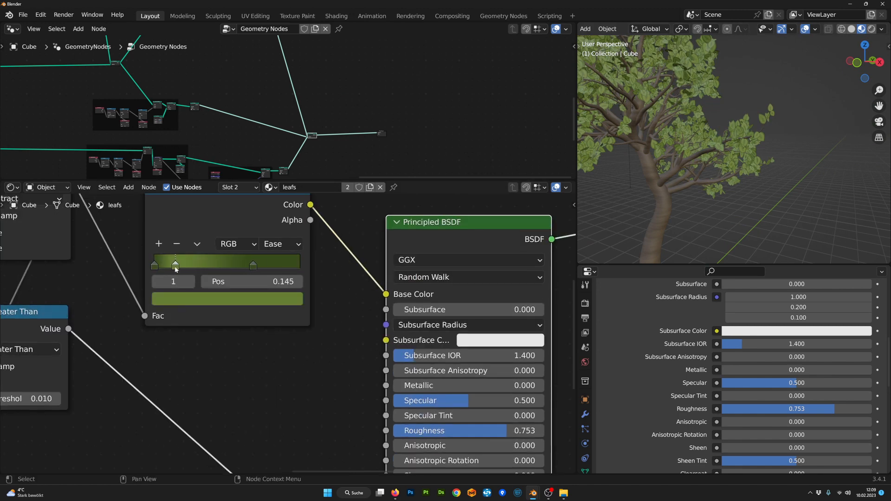
drag(176, 269, 176, 269)
- Reposition the Principled BSDF slightly and select all leaf shader nodes that feed it
drag(429, 223, 421, 214)
scroll(371, 288, down, 7)
drag(144, 241, 390, 355)
scroll(761, 176, down, 2)
middle_drag(771, 193, 733, 185)
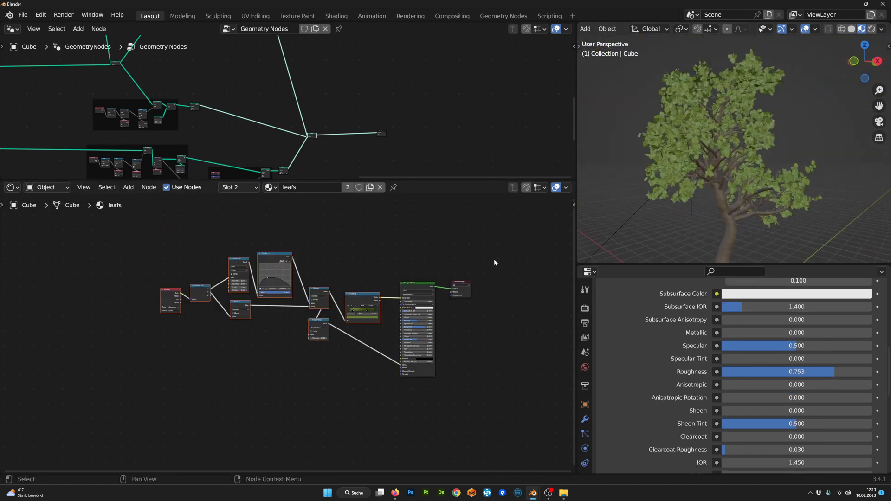
- Set the Count of the leaves' Distribute Points On Curve node to 19668 for denser foliage
scroll(365, 135, down, 8)
middle_drag(278, 52, 459, 86)
scroll(459, 85, up, 6)
middle_drag(382, 101, 294, 102)
scroll(335, 103, up, 10)
middle_drag(389, 101, 322, 156)
scroll(322, 156, up, 5)
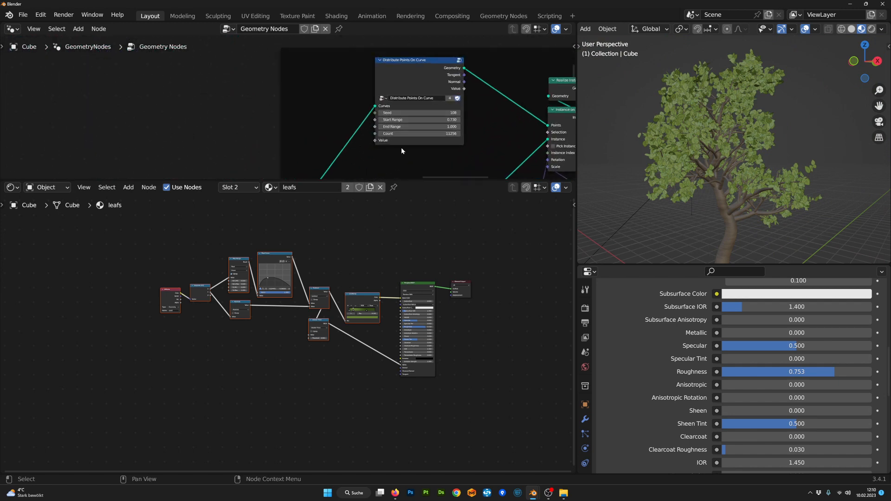
middle_drag(427, 138, 360, 128)
scroll(360, 129, up, 1)
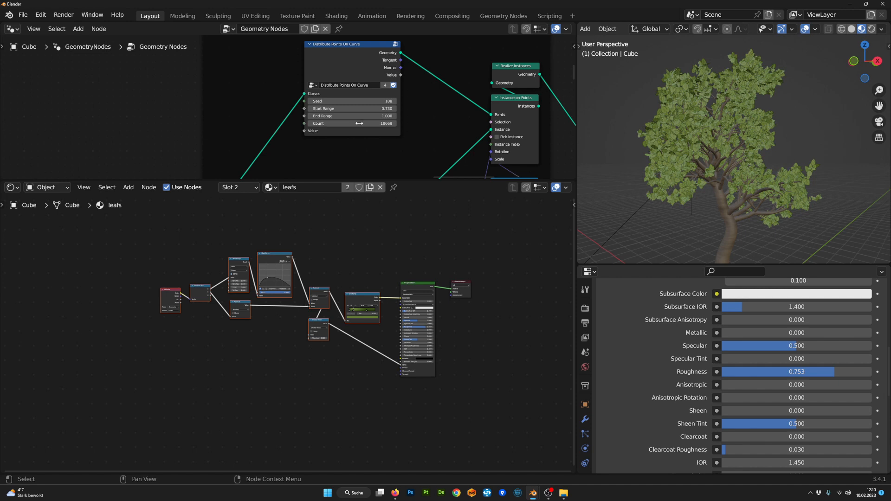
mouse_move(687, 167)
middle_down()
mouse_move(823, 162)
mouse_move(677, 167)
middle_up()
scroll(325, 118, down, 4)
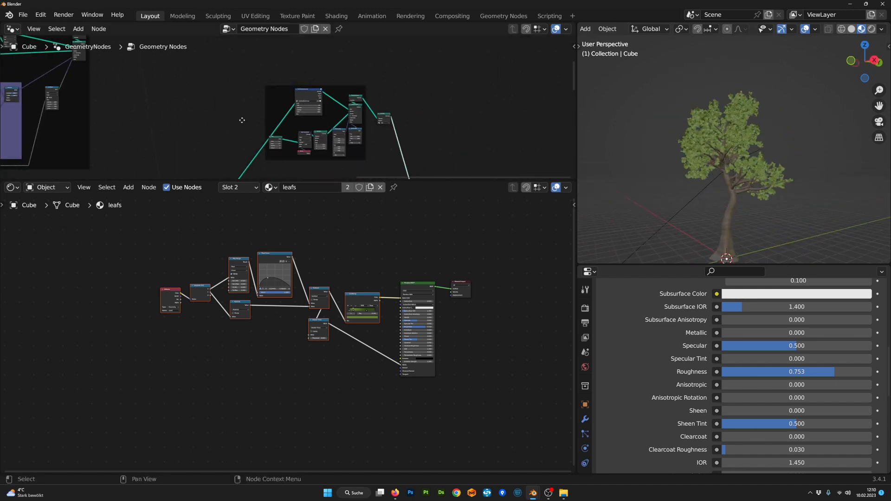
- Set To Min to 2.580 and To Max to 4.750 in the Map Range node beside a branch group's purple frame
scroll(160, 117, down, 3)
middle_drag(160, 117, 371, 111)
scroll(210, 107, down, 4)
middle_drag(211, 106, 362, 84)
scroll(340, 116, up, 6)
scroll(359, 115, up, 2)
scroll(359, 114, up, 1)
middle_drag(415, 106, 307, 76)
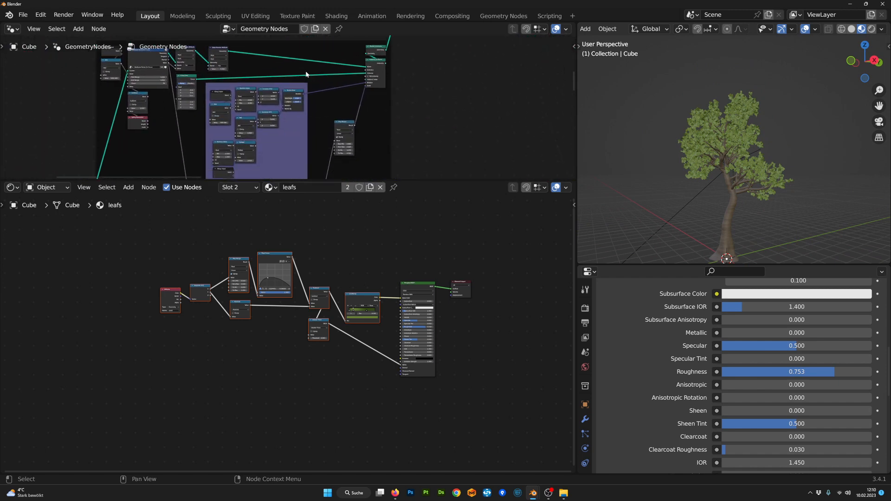
scroll(304, 89, up, 7)
middle_drag(389, 167, 324, 106)
scroll(324, 102, up, 1)
middle_drag(756, 202, 709, 194)
middle_drag(363, 81, 366, 165)
scroll(324, 164, up, 5)
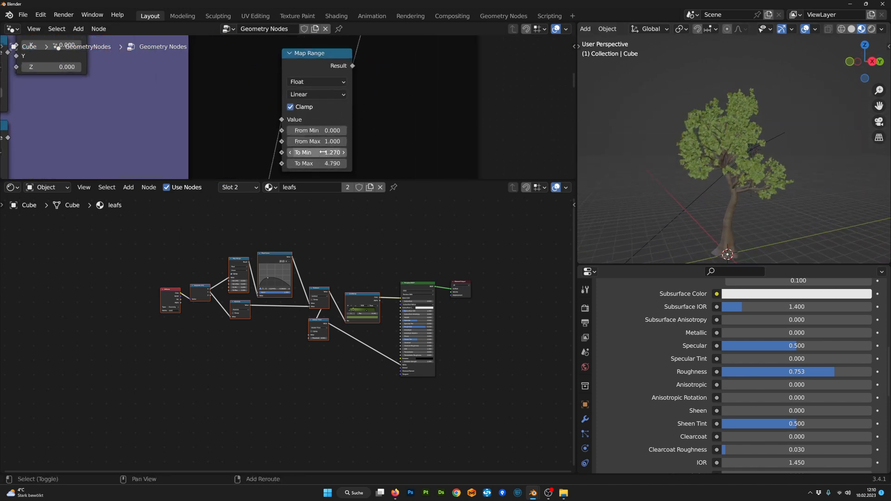
mouse_move(319, 153)
shift+mouse_down()
mouse_move(362, 153)
mouse_move(375, 164)
mouse_move(571, 164)
mouse_move(313, 163)
shift+mouse_up()
middle_drag(635, 161, 663, 197)
scroll(421, 269, down, 1)
- Zoom out on the leaf shader nodes and enlarge the Geometry Nodes editor area to about half the window height
scroll(422, 269, down, 12)
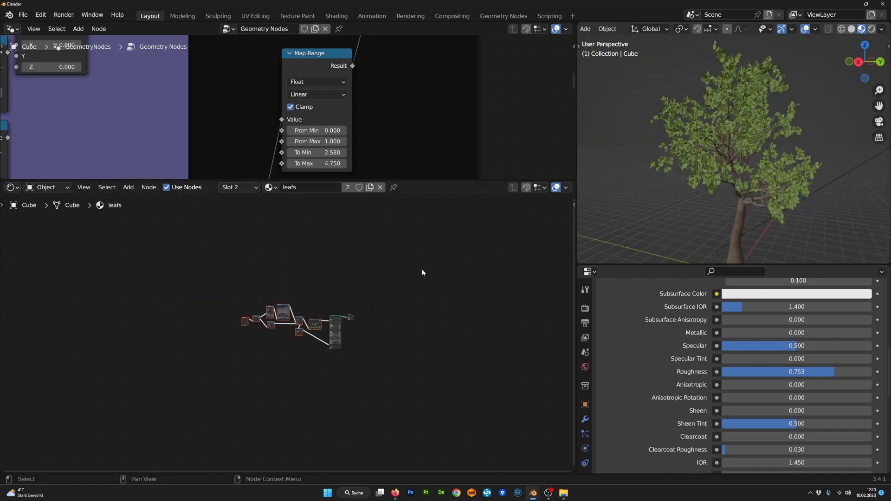
scroll(422, 269, up, 8)
scroll(408, 176, down, 1)
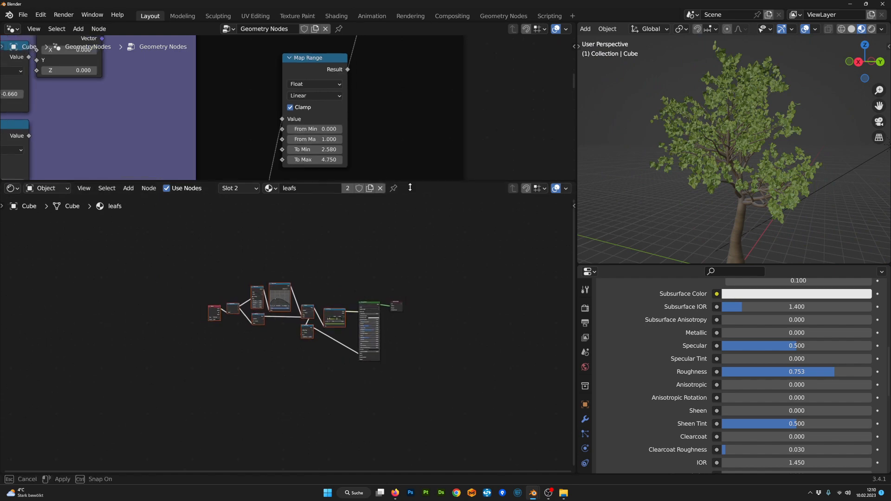
drag(407, 180, 440, 291)
- Examine the chain of branch node groups and the starting trunk node groups by selecting them in the tree
scroll(463, 183, down, 7)
middle_drag(463, 182, 313, 227)
scroll(314, 227, down, 6)
middle_drag(391, 245, 361, 165)
scroll(376, 244, down, 2)
scroll(350, 194, up, 3)
drag(347, 203, 304, 172)
scroll(380, 180, right, 5)
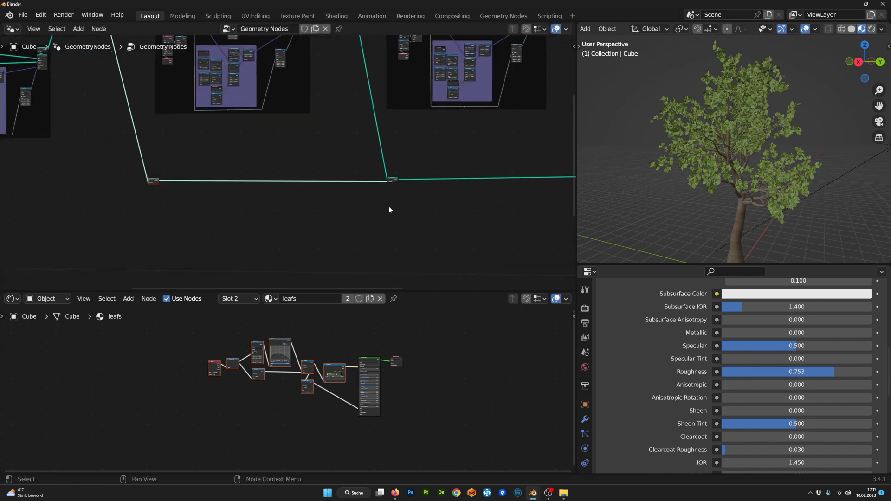
drag(396, 192, 135, 158)
scroll(419, 212, down, 3)
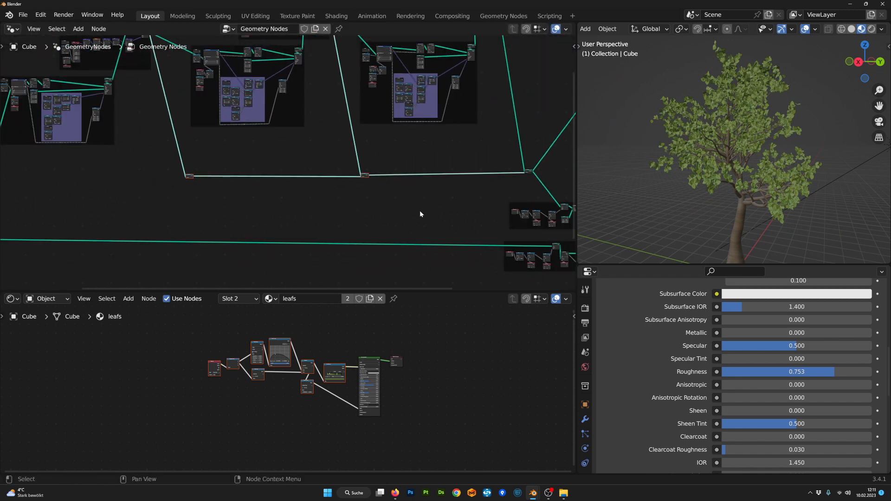
middle_drag(420, 213, 512, 163)
scroll(512, 163, left, 5)
drag(313, 239, 133, 146)
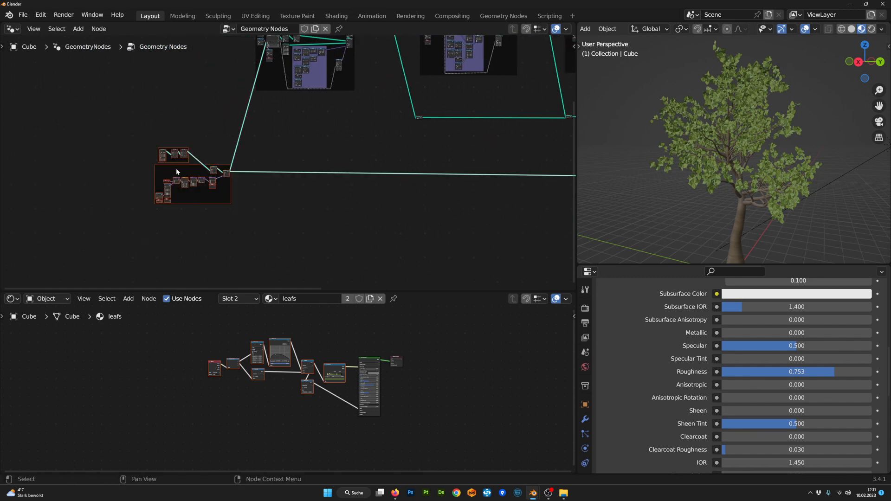
scroll(297, 176, down, 2)
- Inspect the leafy crown from several angles and review the full geometry node tree
middle_drag(775, 155, 705, 86)
scroll(694, 171, up, 3)
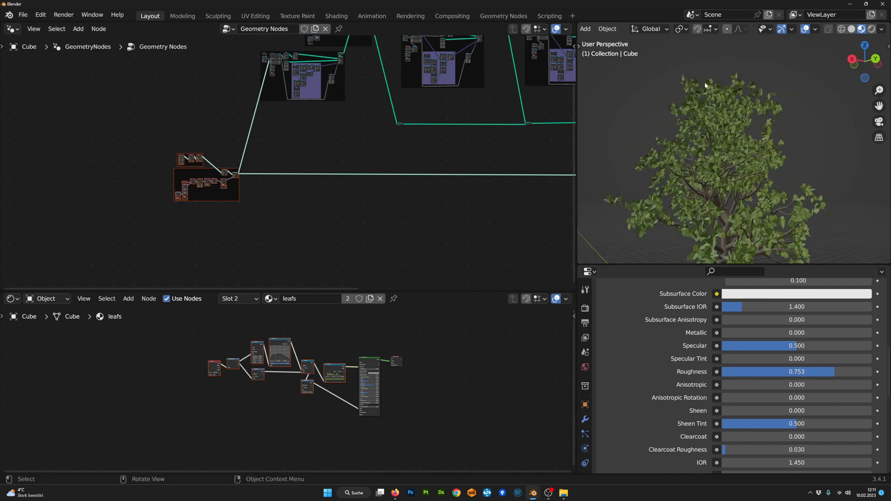
middle_drag(735, 163, 649, 152)
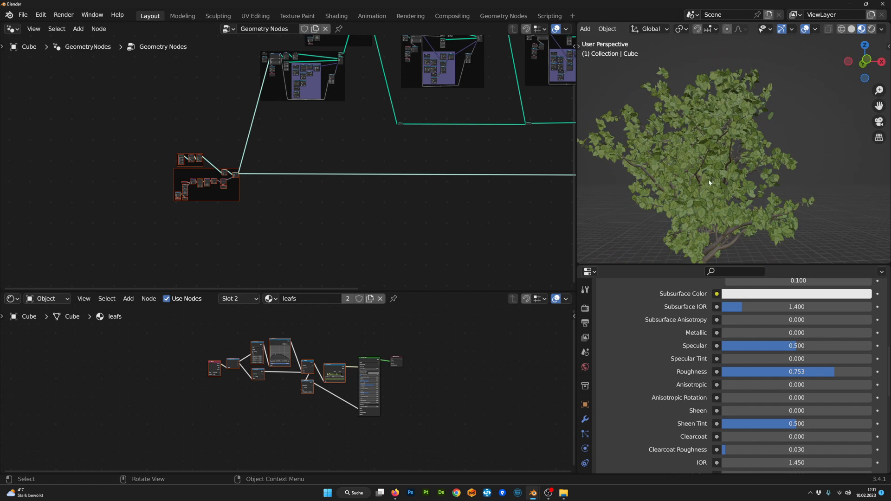
middle_drag(707, 179, 698, 150)
scroll(698, 151, down, 3)
scroll(460, 250, down, 5)
middle_drag(460, 247, 422, 229)
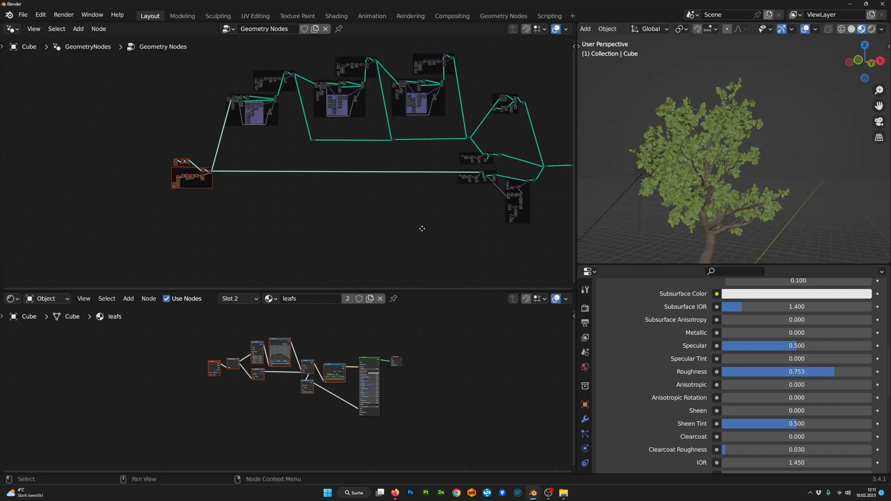
scroll(502, 193, up, 4)
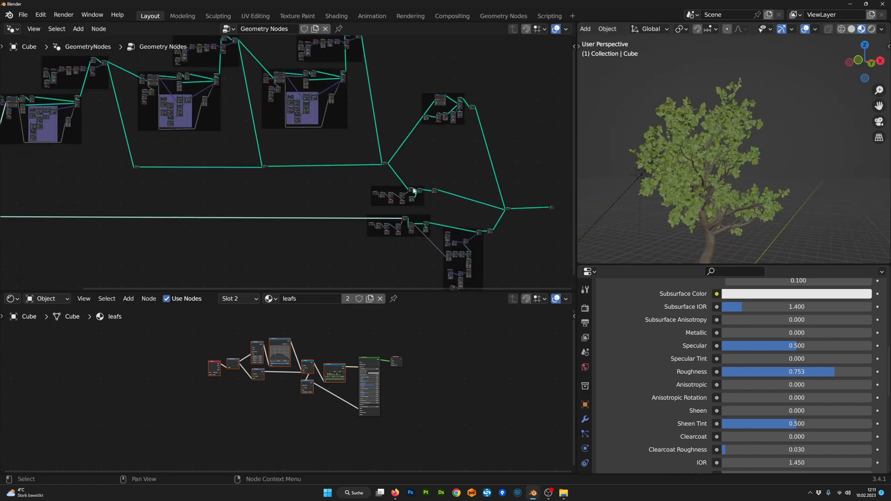
- Tidy the placement of the branch mesh frame and the node following it, and view the whole tree
drag(413, 190, 394, 182)
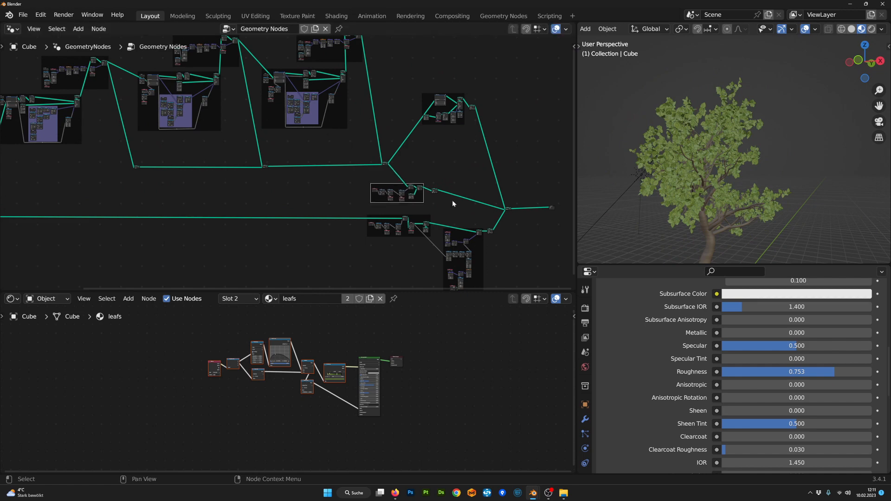
scroll(450, 240, up, 6)
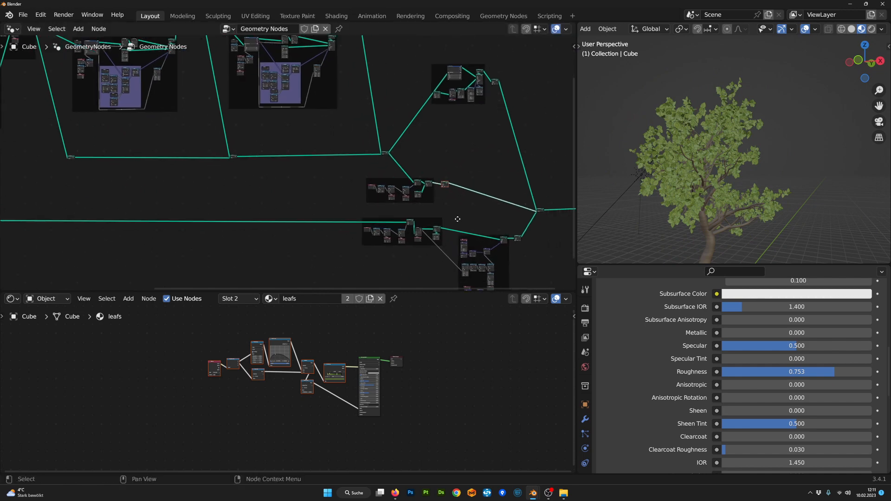
scroll(773, 185, up, 2)
middle_drag(773, 185, 648, 206)
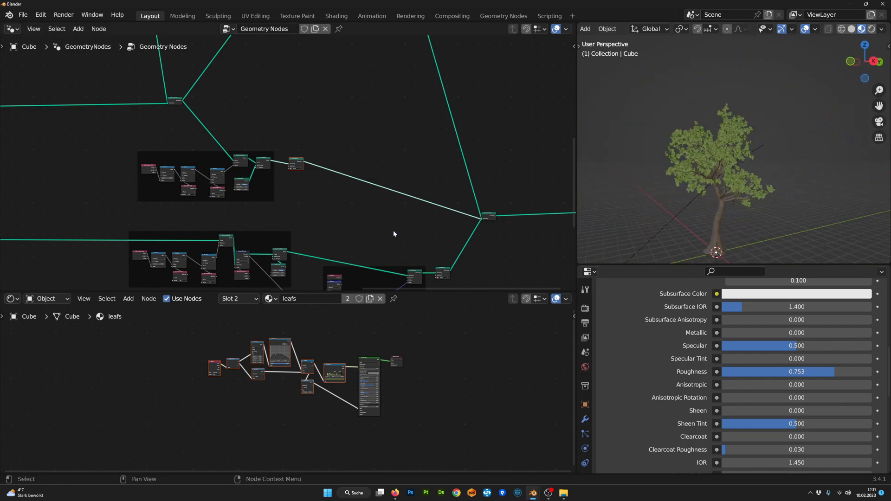
- Enlarge the Geometry Nodes editor to nearly the full window height around the final mesh, leaf and join nodes
middle_drag(328, 198, 375, 224)
scroll(374, 223, up, 9)
scroll(373, 220, down, 7)
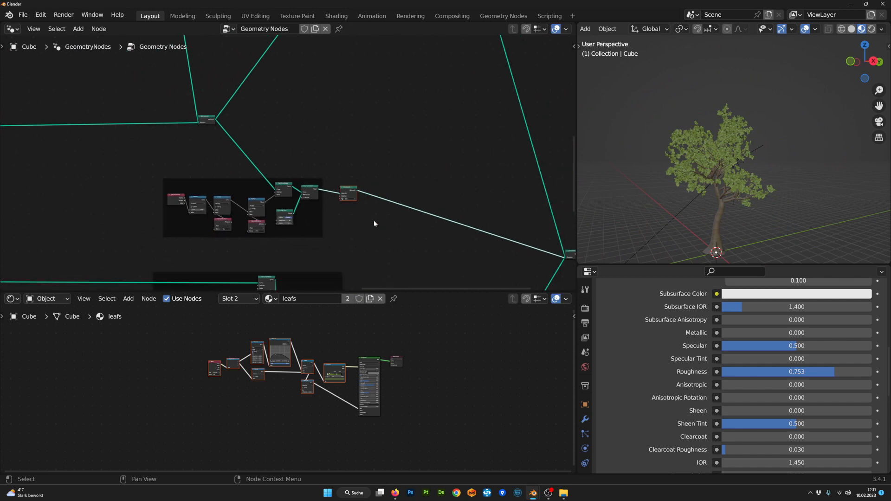
scroll(373, 220, down, 5)
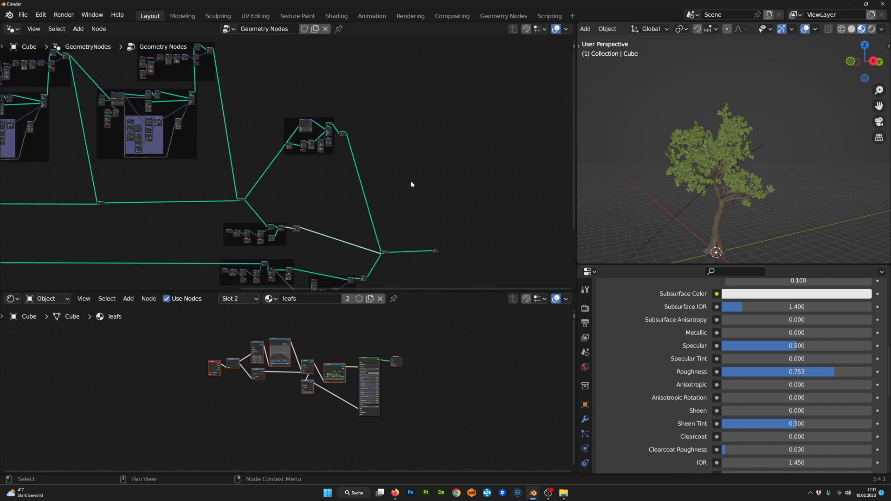
middle_drag(411, 181, 384, 91)
scroll(385, 133, up, 3)
middle_drag(381, 150, 406, 170)
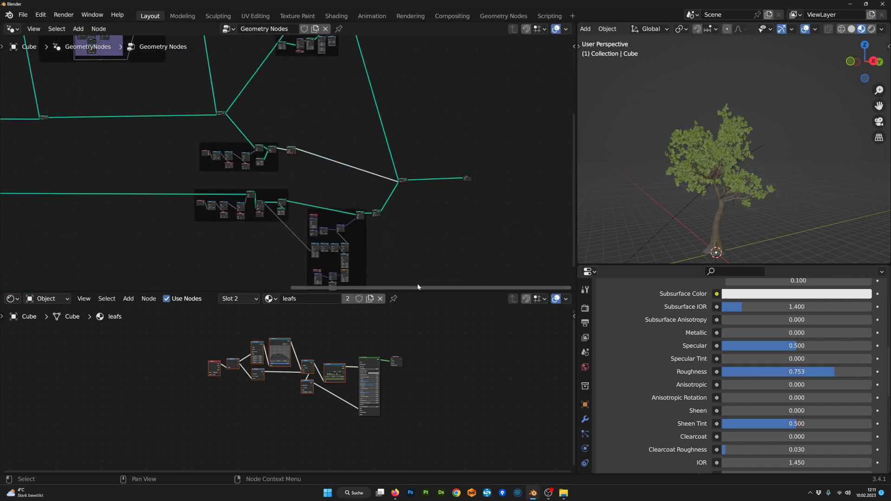
drag(416, 291, 441, 441)
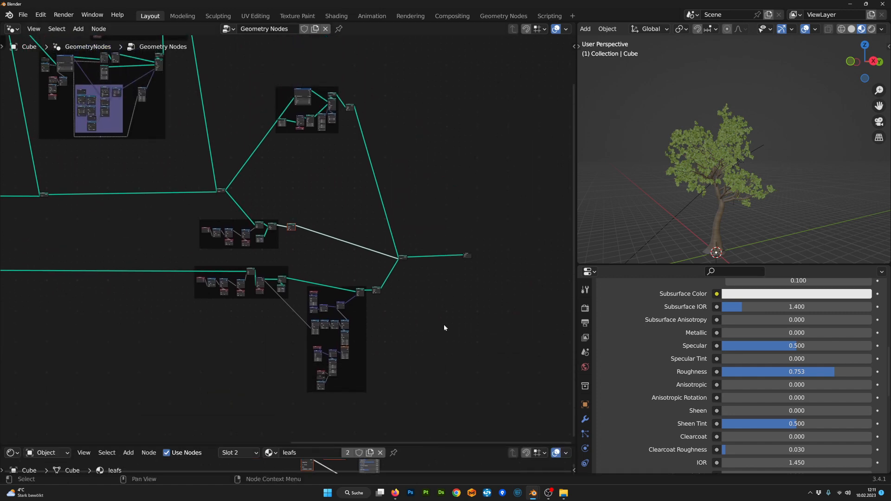
- Shift the final Join Geometry node and cut its branch and trunk links so only the leaves feed it
scroll(444, 328, up, 4)
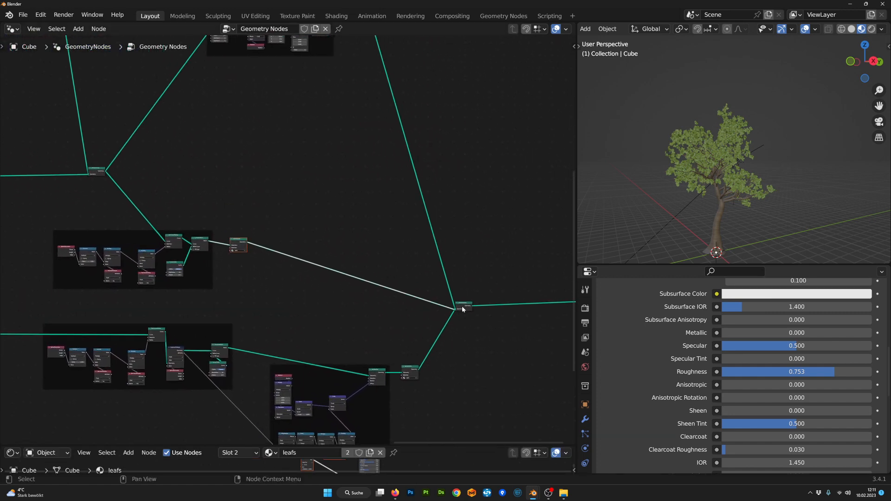
drag(462, 307, 480, 306)
ctrl+right_drag(466, 332, 418, 250)
middle_drag(420, 250, 424, 338)
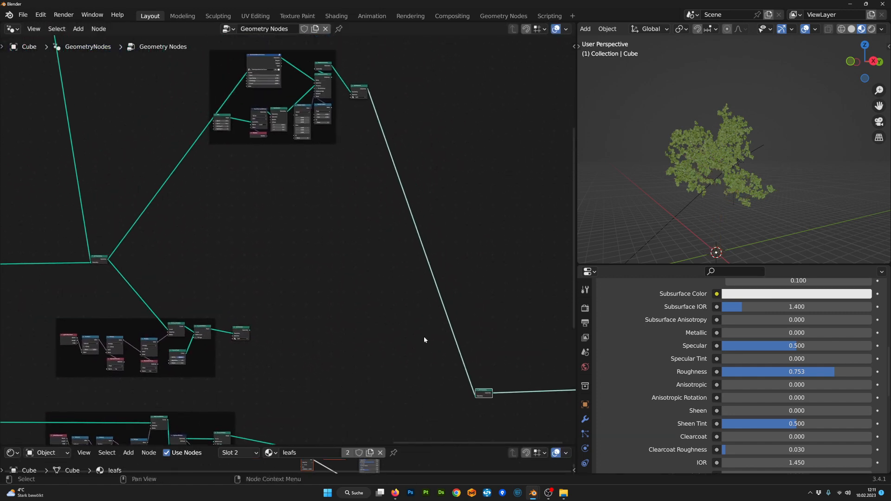
- Switch the viewport to Solid shading for the isolated leaves and route the curve link around the outside of the leaf frame
middle_drag(700, 193, 748, 200)
scroll(370, 289, up, 5)
middle_drag(306, 159, 356, 278)
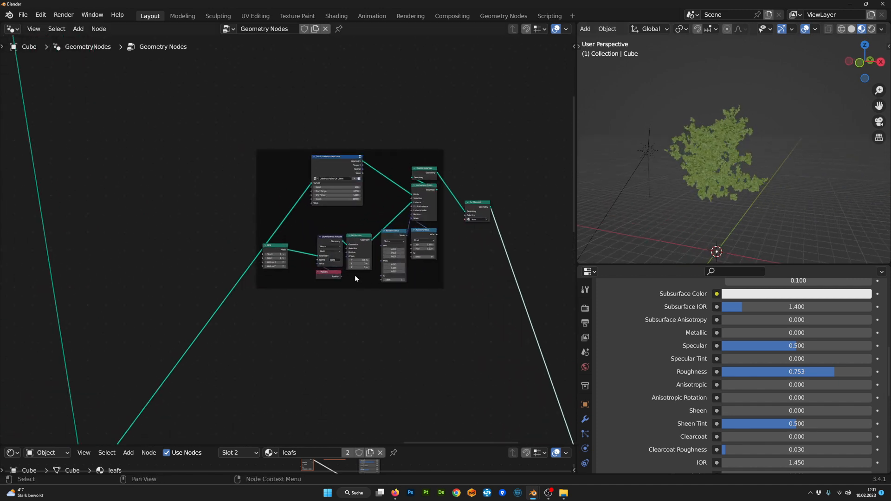
scroll(356, 278, up, 1)
click(851, 28)
middle_drag(724, 157, 735, 154)
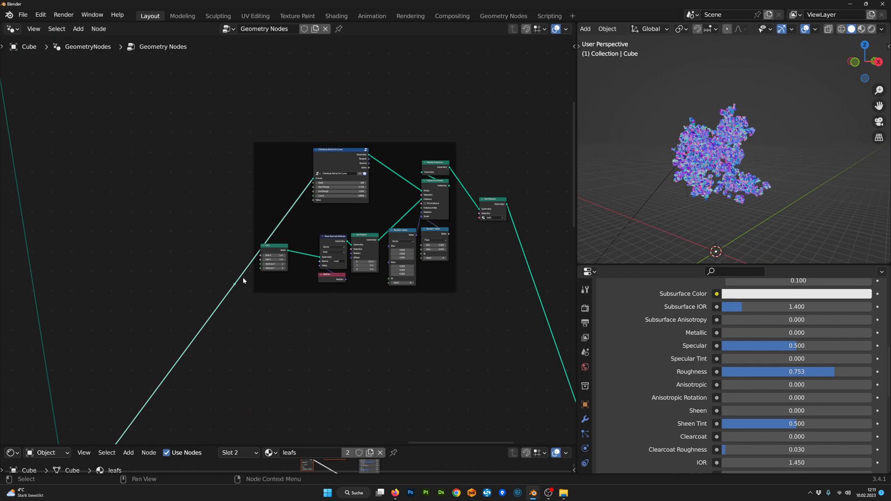
drag(243, 284, 228, 168)
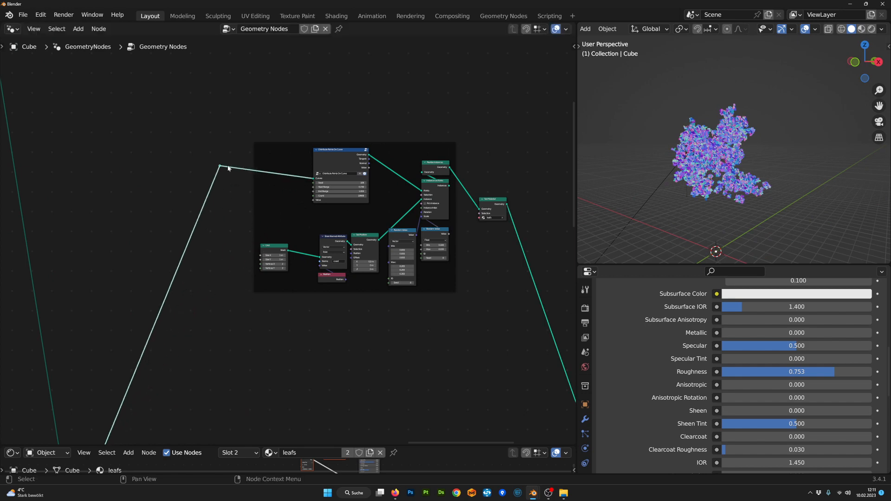
- Preview the output of the Distribute Points On Curve node in the viewport and inspect the distributed points
ctrl+shift+click(341, 155)
middle_drag(696, 193, 756, 200)
scroll(796, 185, up, 3)
scroll(374, 128, up, 1)
middle_drag(374, 128, 336, 197)
scroll(336, 197, up, 1)
- Add a Set Position node above the leaf frame and feed it the distributed curve points
key(shift+a)
text(se)
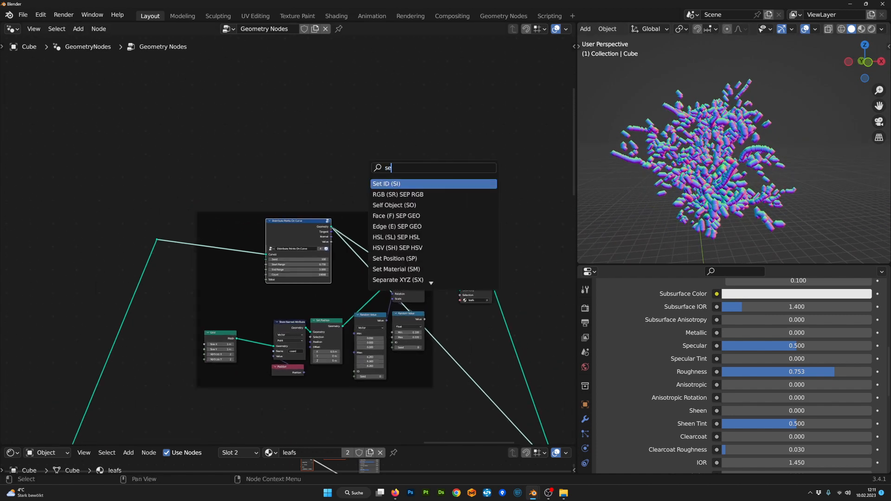
text(t ra)
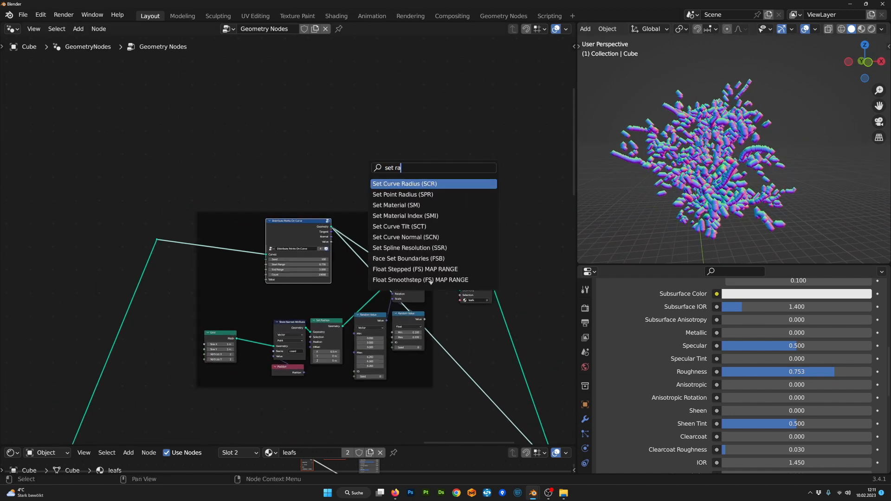
key(Down)
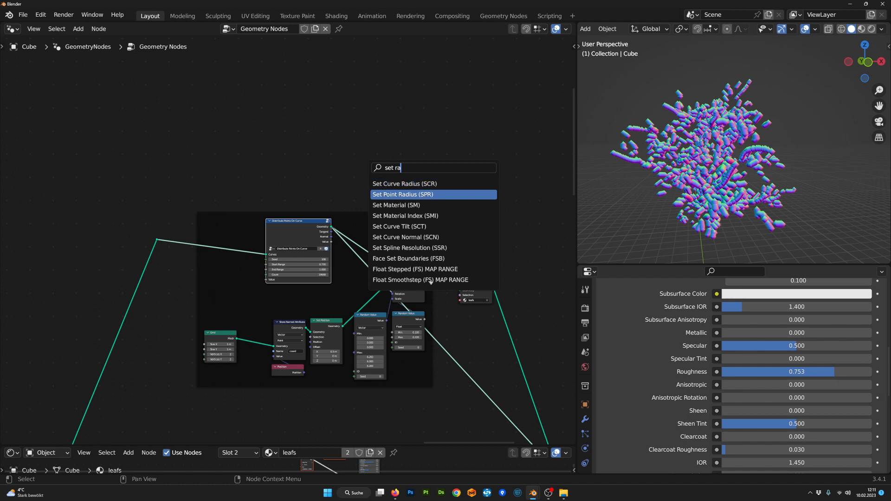
key(BackSpace)
key(BackSpace)
key(BackSpace)
text(po)
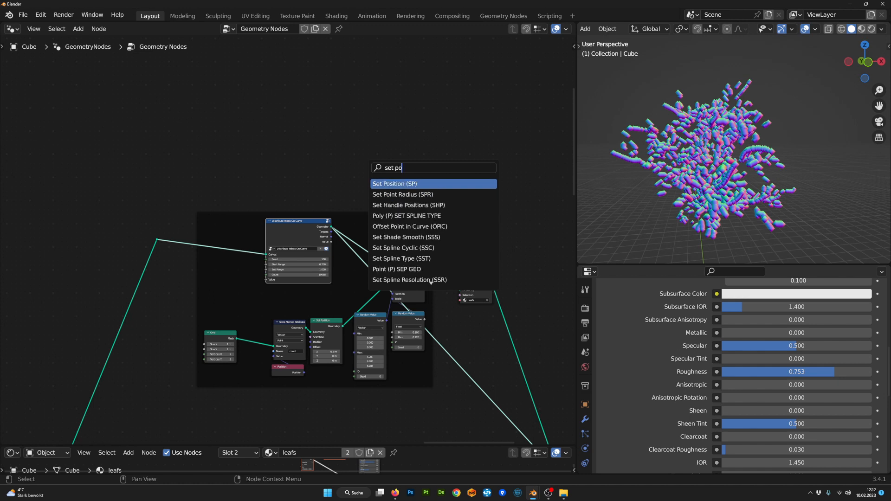
key(Return)
click(334, 222)
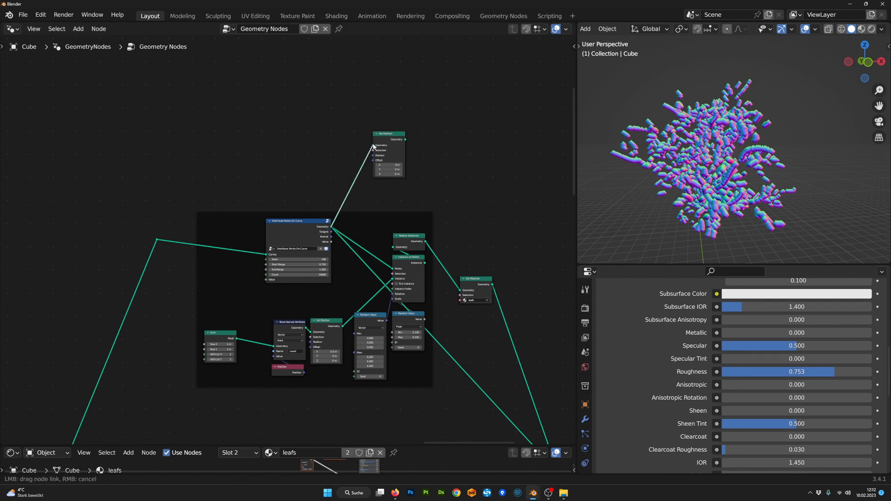
drag(373, 146, 373, 147)
drag(378, 141, 383, 142)
- Add a Random Value node beside Set Position and configure it as a Vector ranging from -1 to 1 on every axis
middle_drag(356, 145, 340, 179)
scroll(340, 180, up, 1)
key(Tab)
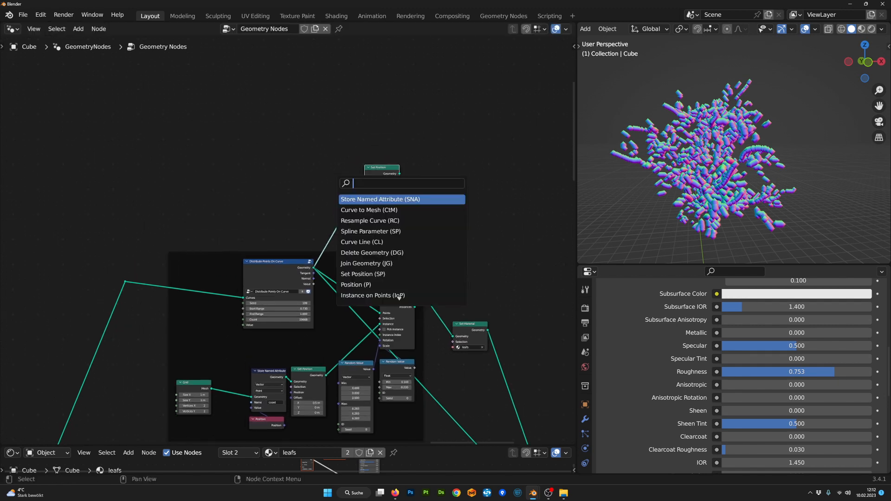
text(rand)
key(Return)
click(263, 155)
scroll(270, 159, up, 5)
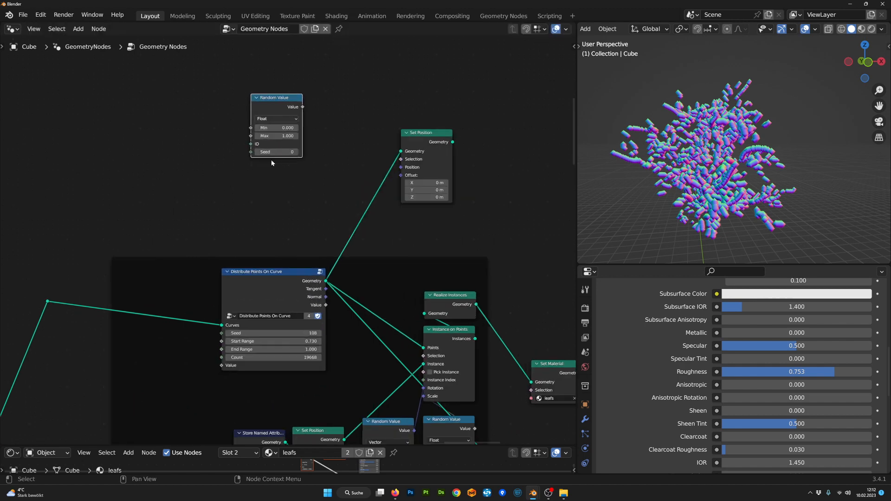
scroll(273, 157, down, 1)
click(277, 149)
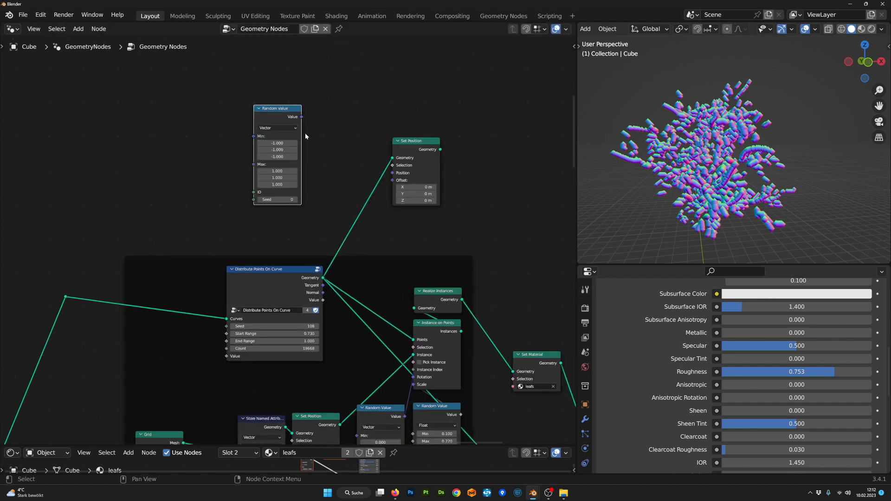
- Add a vector Scale node and route the random vector through it into the Set Position offset
scroll(305, 136, up, 1)
key(shift+a)
text(sca)
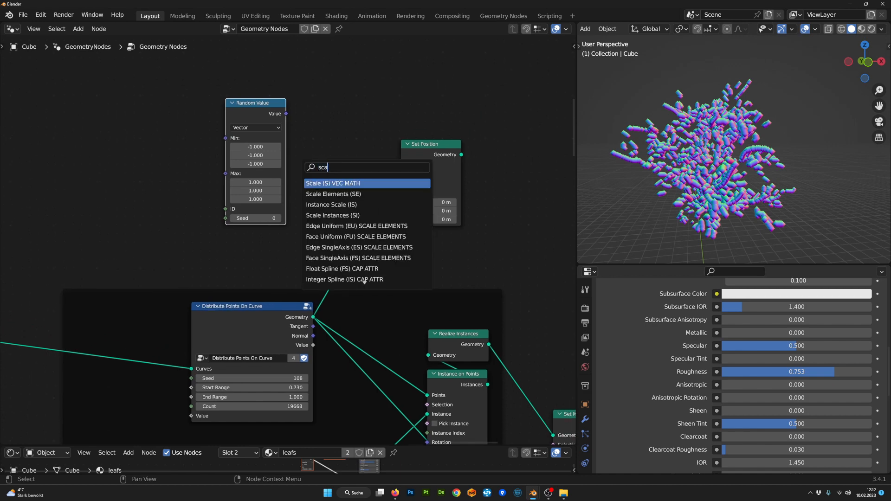
key(Return)
click(315, 114)
drag(304, 143, 302, 144)
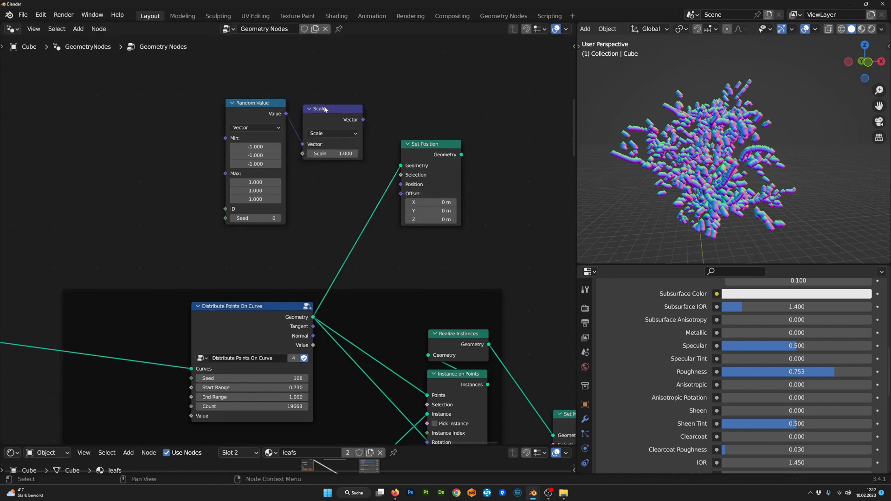
drag(362, 120, 352, 119)
drag(402, 194, 401, 193)
scroll(371, 183, up, 2)
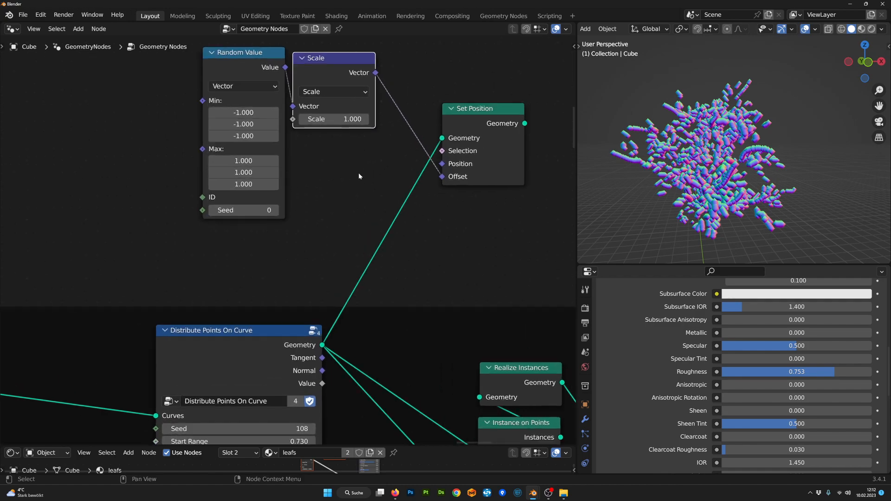
- Set the vector scale to 0.200, preview the Set Position output, and place Set Position nearer the Scale node
scroll(358, 173, down, 1)
scroll(385, 147, up, 1)
mouse_move(341, 129)
mouse_down()
mouse_move(297, 129)
mouse_move(333, 129)
mouse_up()
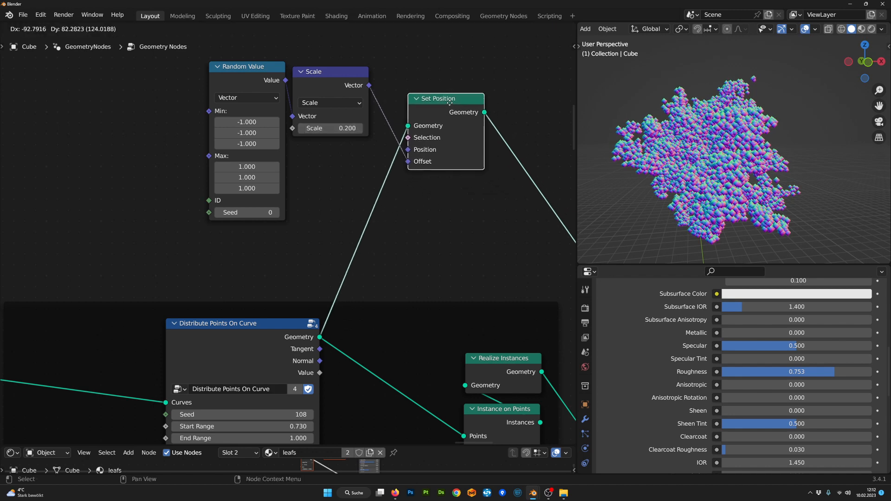
scroll(433, 179, down, 2)
middle_drag(737, 199, 655, 205)
scroll(399, 196, up, 1)
- Insert a Points to Volume node right after Set Position on the previewed link
key(F3)
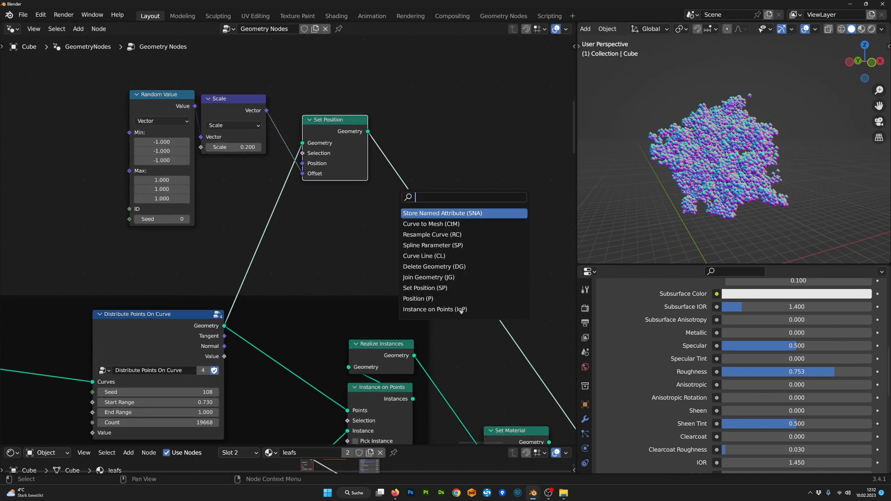
text(ptv)
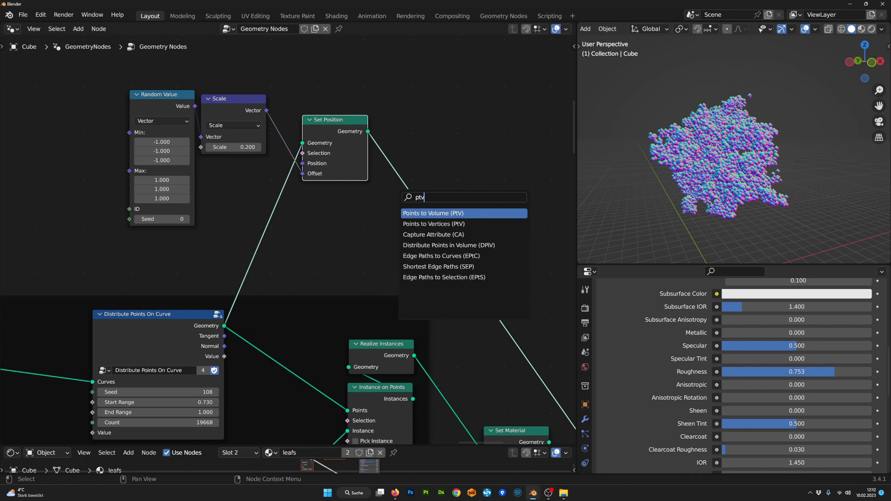
key(Return)
click(408, 144)
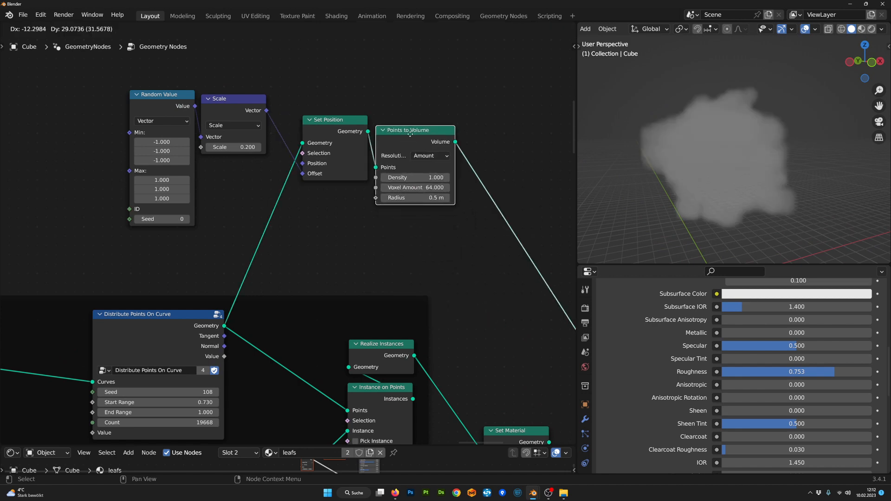
- Insert a Volume to Mesh node after Points to Volume and place it directly underneath
key(F3)
text(v)
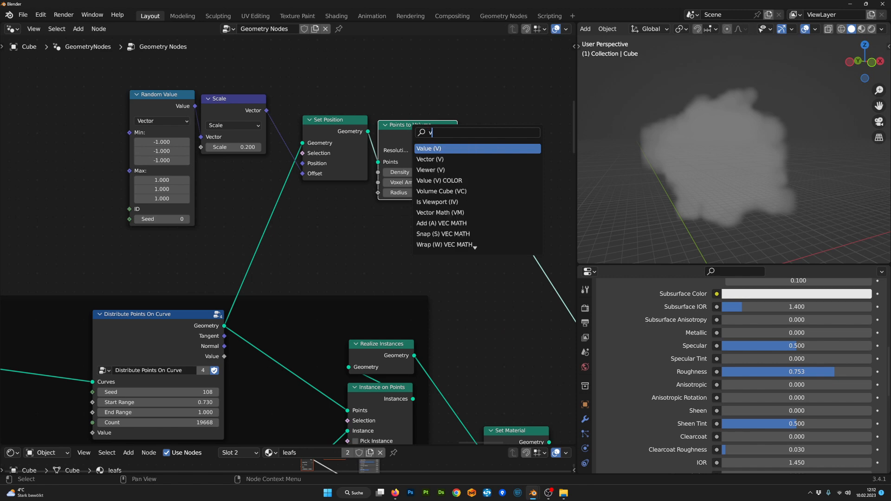
text(t)
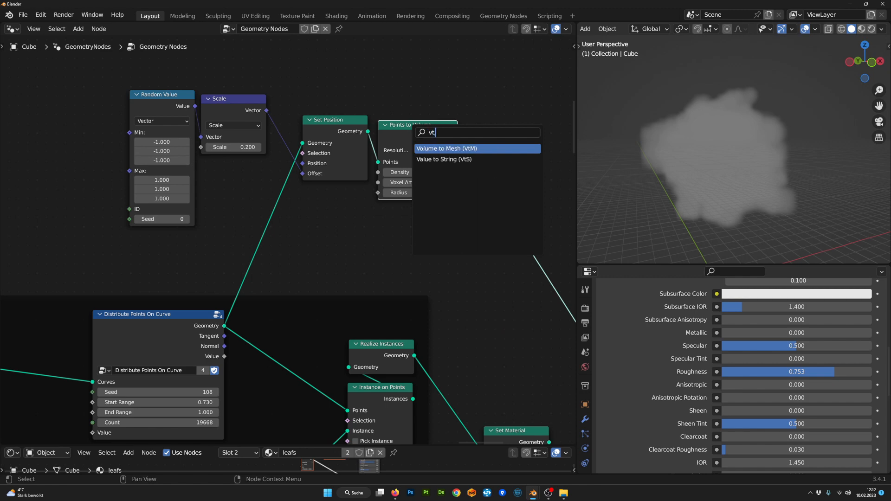
key(Return)
click(485, 154)
mouse_move(501, 152)
mouse_down()
mouse_move(450, 234)
mouse_move(419, 221)
mouse_up()
scroll(420, 225, down, 3)
middle_drag(448, 250, 448, 259)
- Move the whole Random Value to Volume to Mesh node chain further up from the leaf frame
mouse_move(449, 259)
mouse_down()
mouse_move(410, 228)
mouse_move(189, 134)
mouse_up()
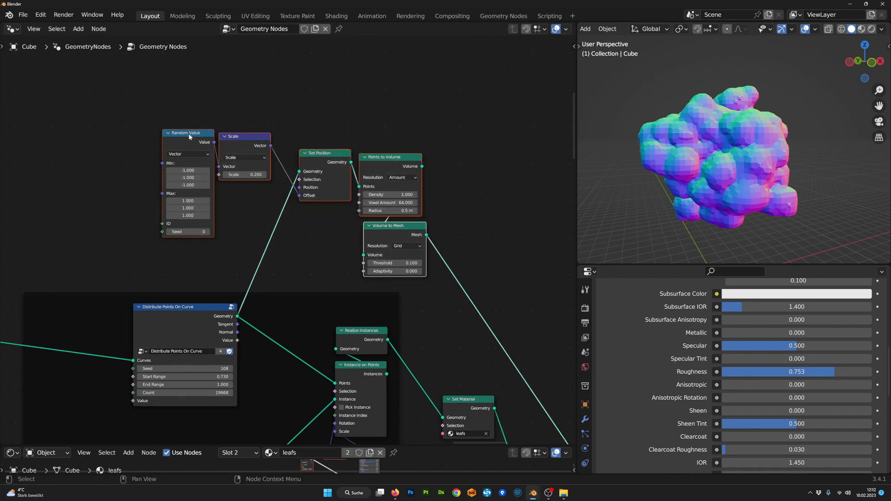
key(g)
click(192, 99)
scroll(420, 204, up, 2)
middle_drag(483, 191, 442, 232)
scroll(442, 233, down, 1)
scroll(441, 235, up, 4)
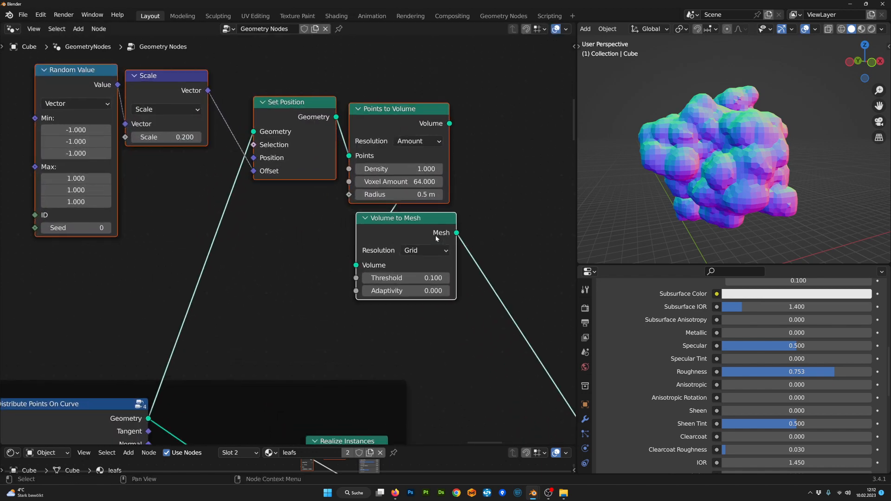
- Set the Points to Volume density to 0.200 and its voxel amount to 80
shift+drag(362, 212, 308, 212)
drag(403, 275, 402, 272)
scroll(385, 252, down, 2)
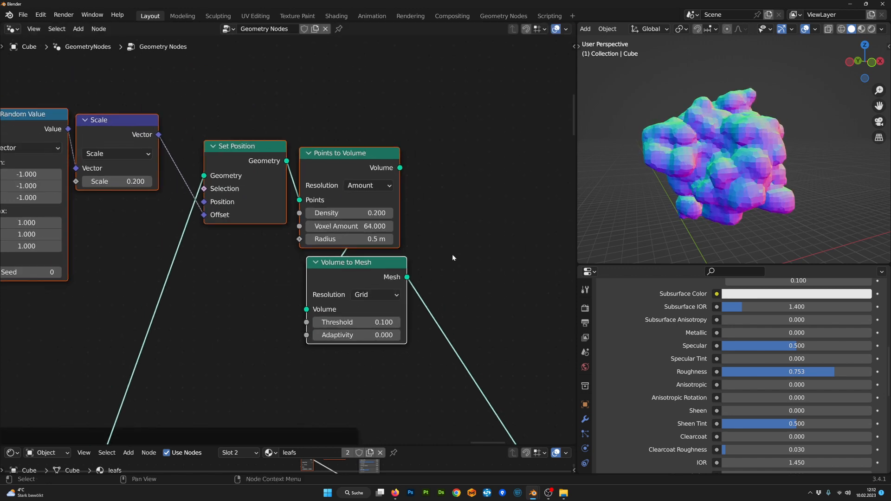
shift+drag(354, 231, 380, 230)
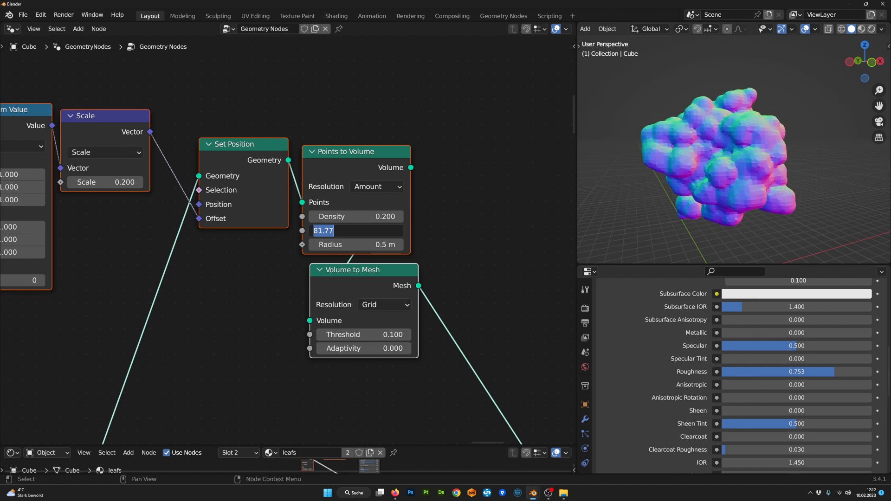
text(0)
key(Return)
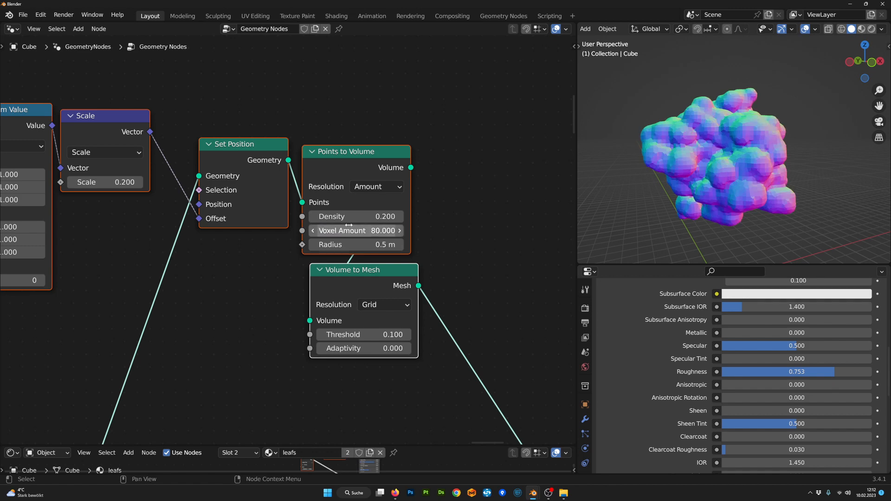
- Align the Volume to Mesh node under the Points to Volume node
click(388, 273)
drag(388, 274, 379, 273)
scroll(464, 260, down, 1)
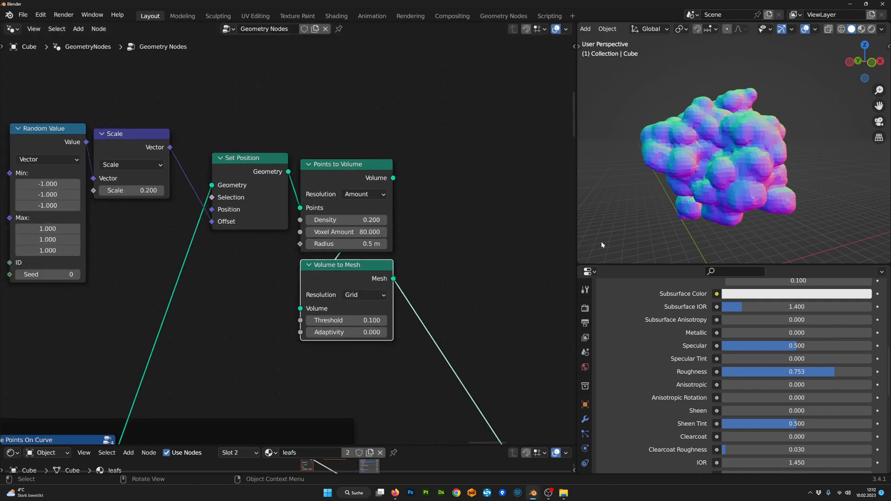
- Insert a Set Shade Smooth node after Volume to Mesh, beside the Points to Volume node
middle_drag(481, 270, 481, 260)
key(Tab)
text(ste)
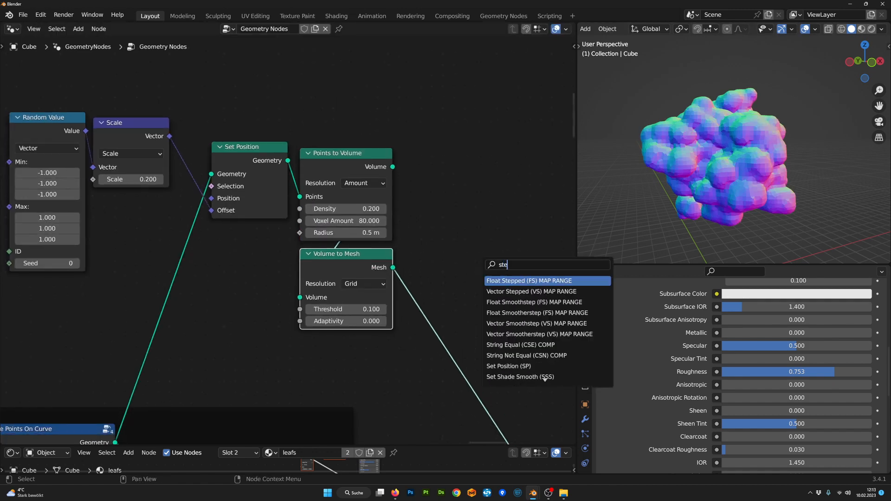
key(BackSpace)
key(BackSpace)
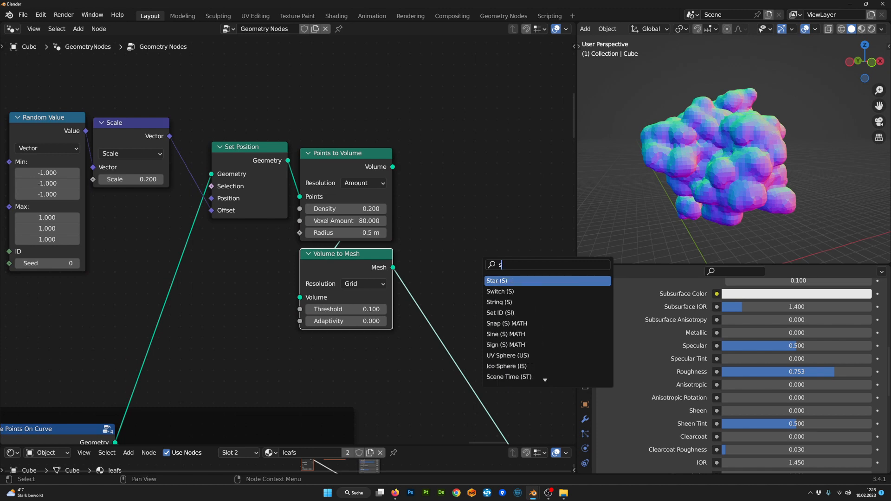
text(et)
key(Down)
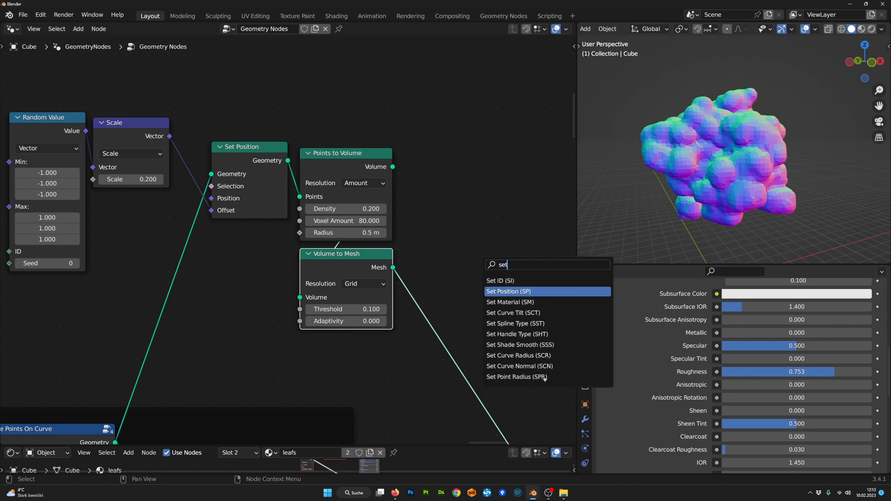
text(sm)
key(Return)
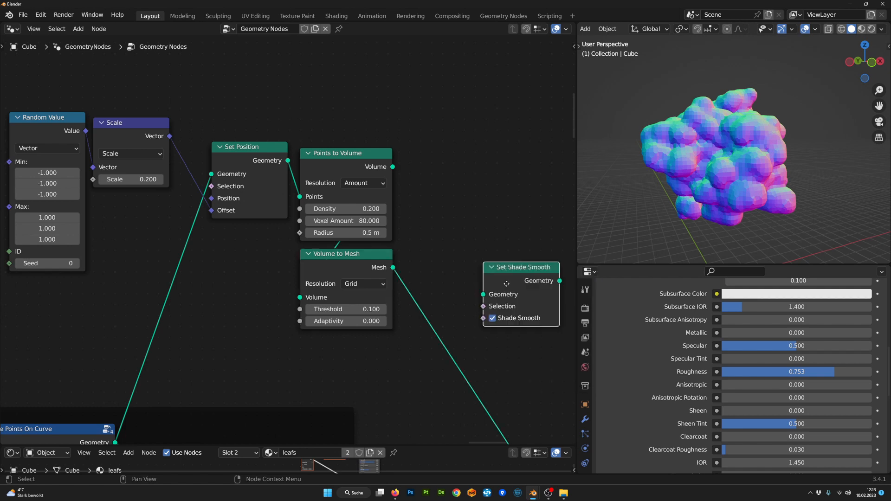
click(448, 182)
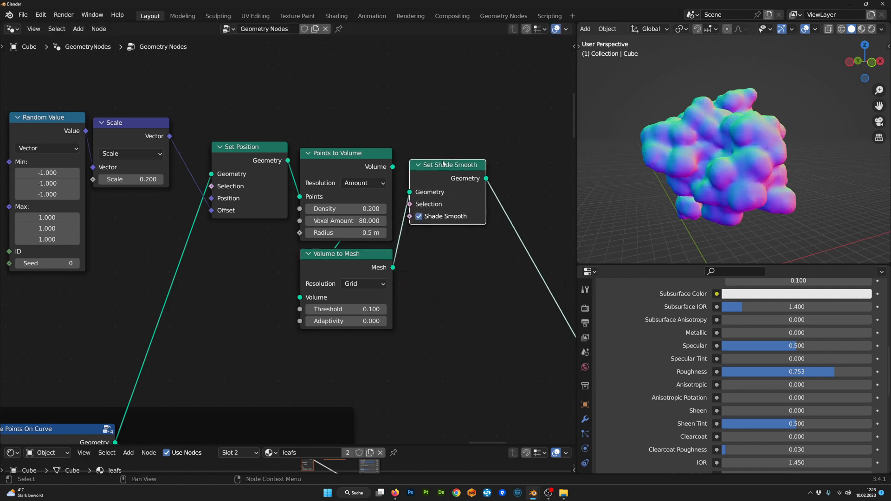
- Move the volume mesh node chain higher and bring its Random Value and Scale nodes closer to Set Position
scroll(411, 230, down, 4)
drag(421, 302, 177, 171)
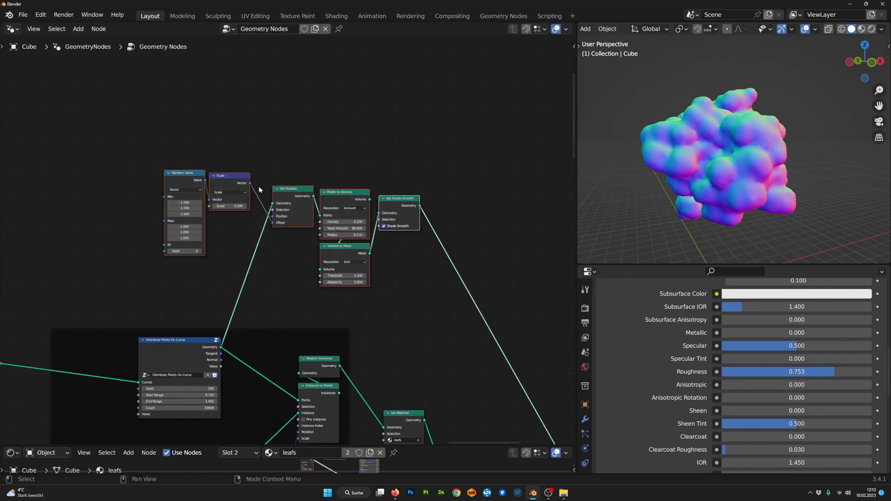
drag(404, 206, 417, 163)
drag(274, 93, 184, 219)
drag(237, 143, 241, 156)
click(241, 156)
scroll(339, 261, down, 4)
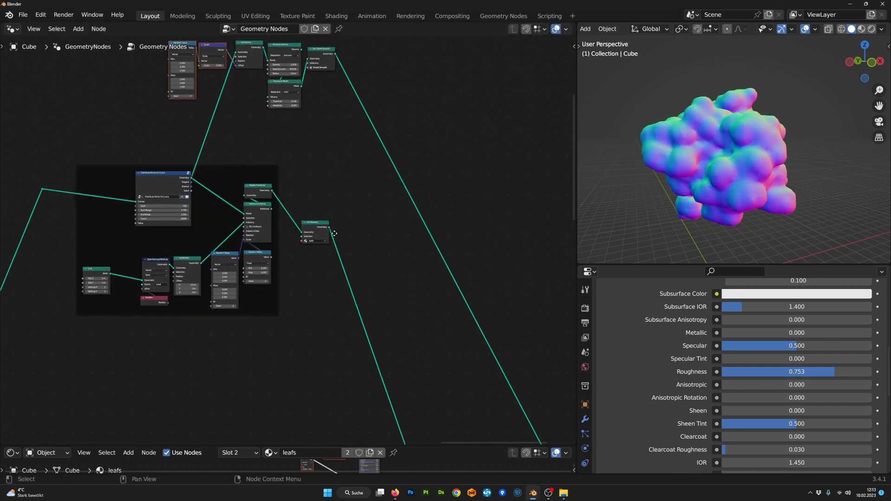
- Preview the Realize Instances leaves and move the leafs Set Material node well below the leaf frame
ctrl+shift+click(278, 221)
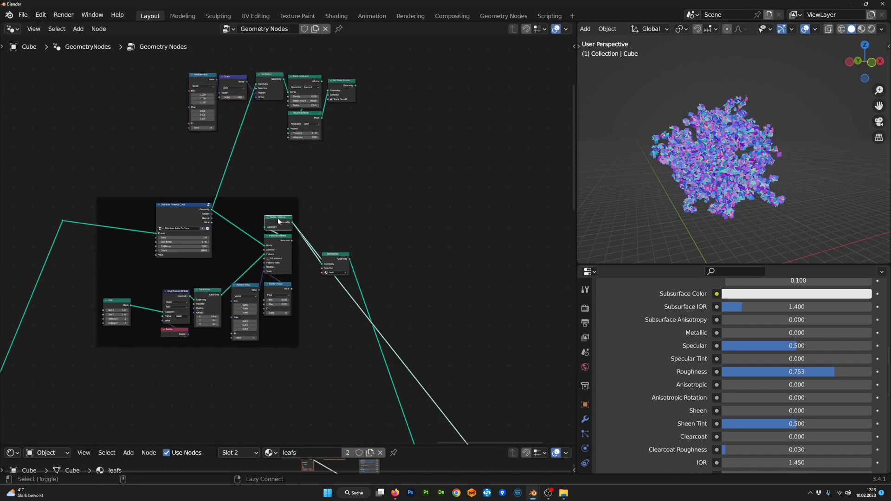
drag(343, 260, 386, 381)
scroll(350, 156, up, 1)
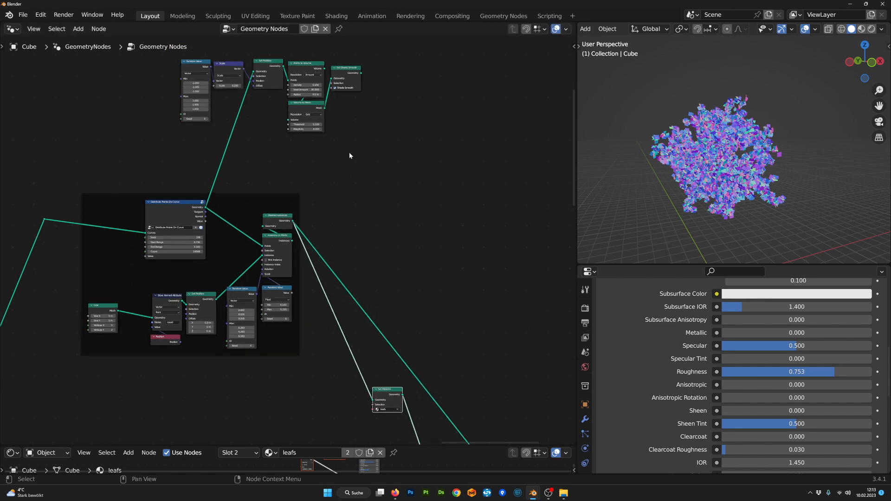
- Shift the volume mesh node chain upward again and preview the Set Shade Smooth output
middle_drag(350, 155, 392, 233)
drag(422, 213, 210, 110)
key(g)
click(340, 137)
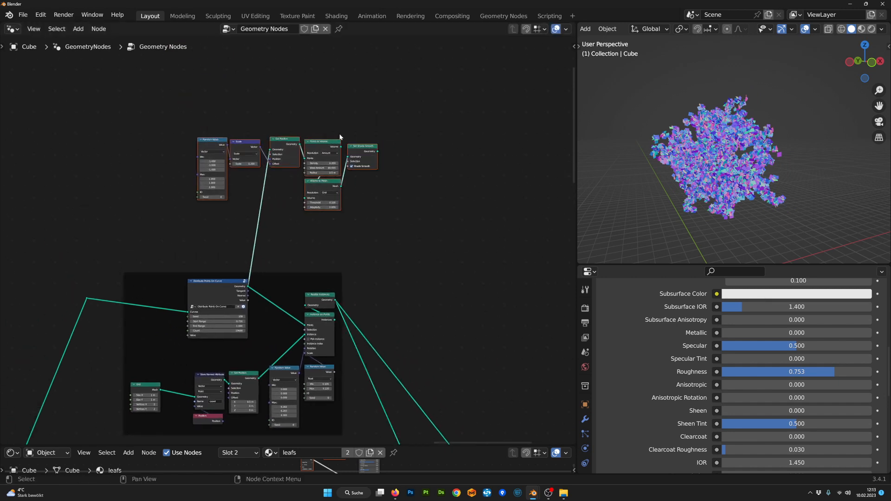
ctrl+shift+click(365, 149)
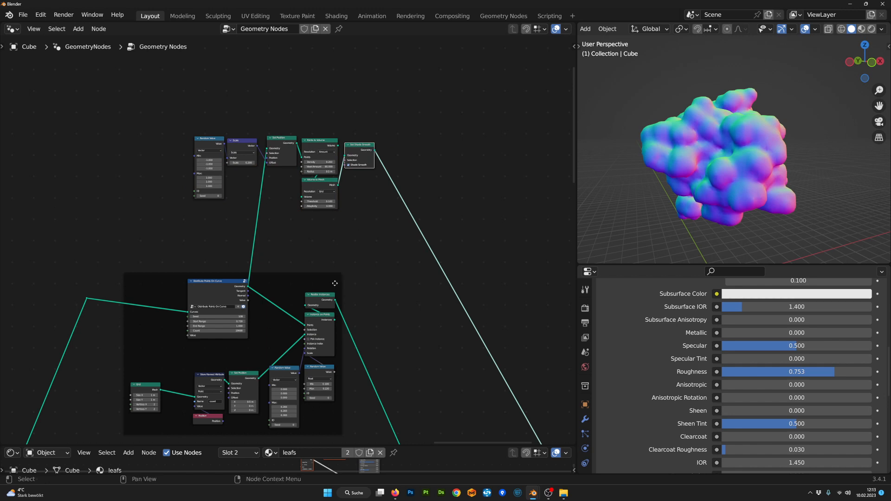
- Switch the preview back to the Realize Instances leaves and bring the smooth mesh nodes into close view
ctrl+shift+click(327, 297)
middle_drag(392, 308, 336, 262)
scroll(339, 251, down, 1)
scroll(361, 232, up, 2)
middle_drag(351, 170, 356, 244)
scroll(341, 195, up, 3)
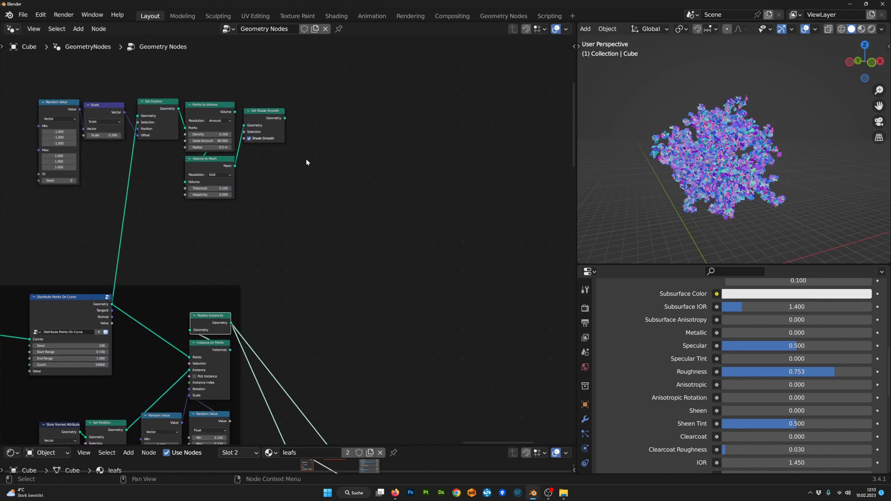
- Add a Sample Nearest node and feed its Geometry input from the Set Shade Smooth output
drag(274, 118, 271, 108)
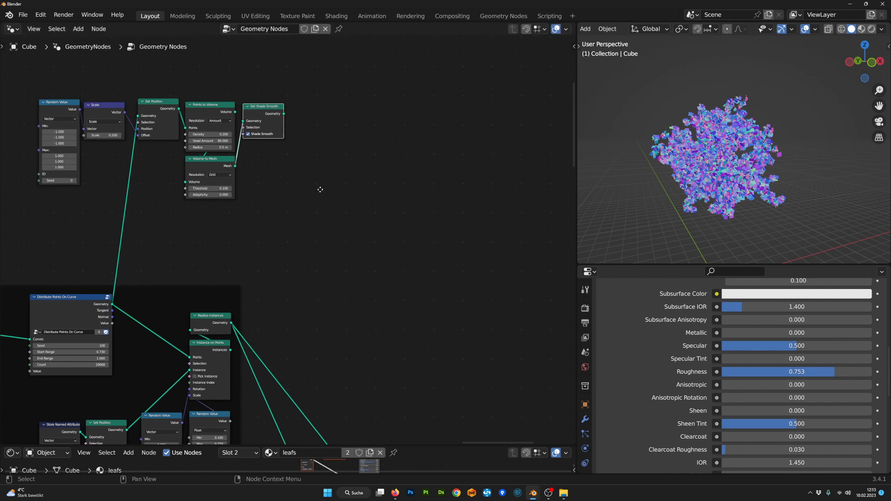
middle_drag(320, 191, 324, 192)
key(Tab)
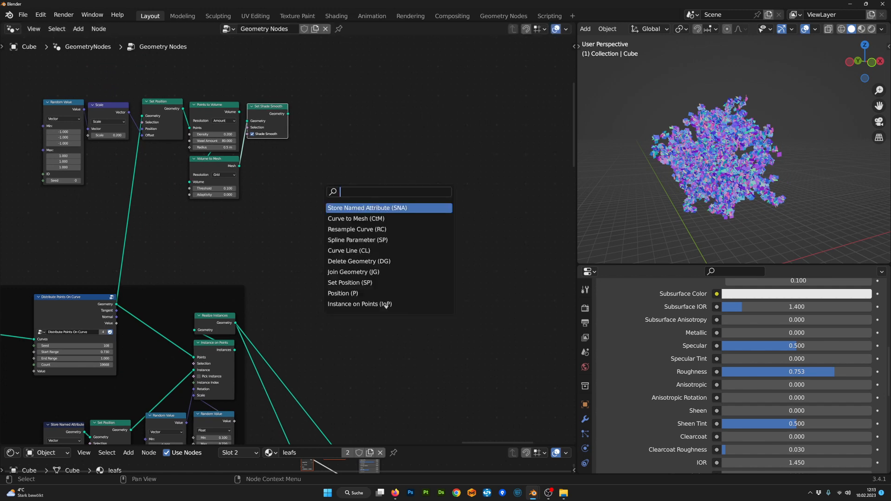
text(nea)
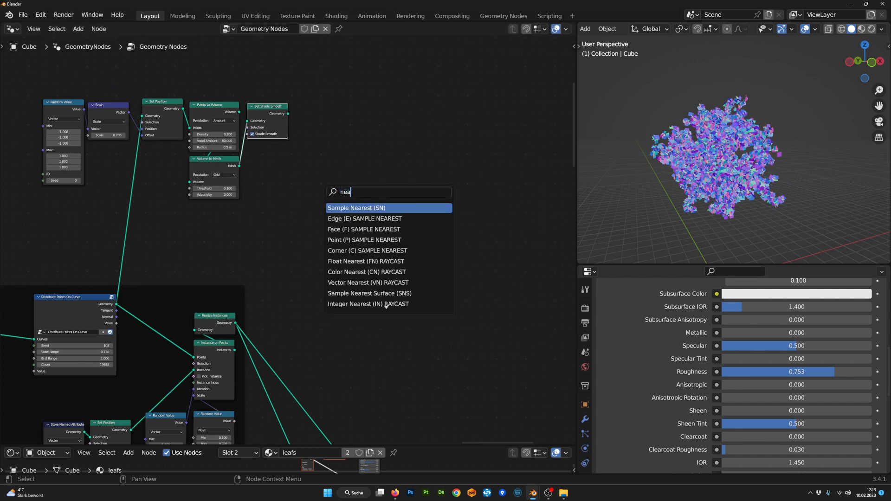
key(Return)
scroll(366, 210, up, 1)
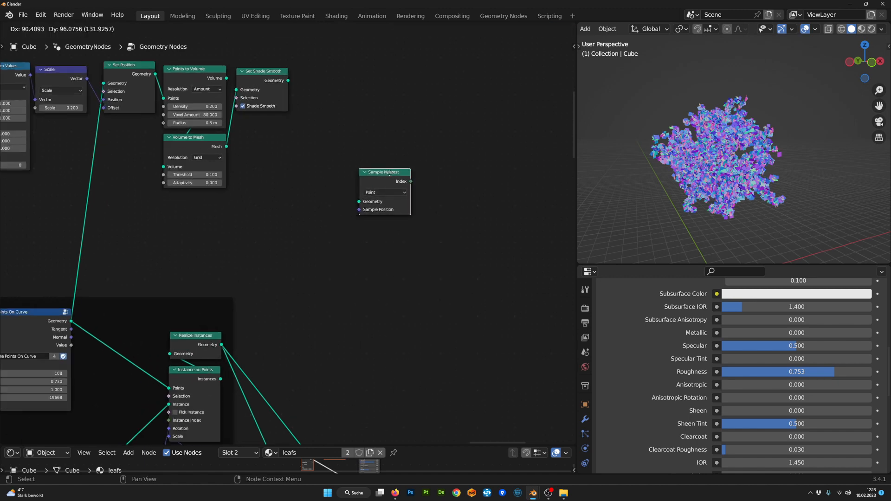
click(384, 193)
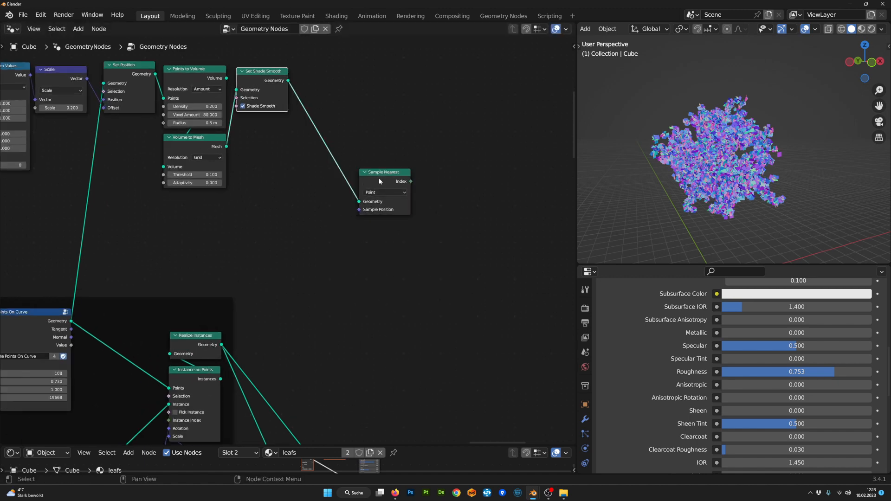
drag(379, 181, 383, 193)
scroll(394, 244, up, 4)
middle_drag(404, 226, 344, 278)
drag(368, 228, 374, 220)
- Add a Sample Index node beside Sample Nearest and link the nearest Index output to its Index input
middle_drag(352, 349, 325, 293)
scroll(336, 296, down, 2)
key(Tab)
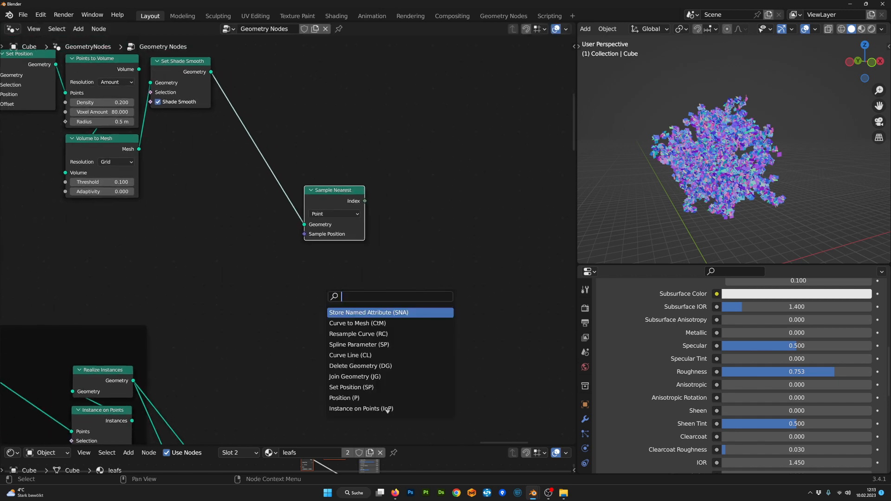
text(sam)
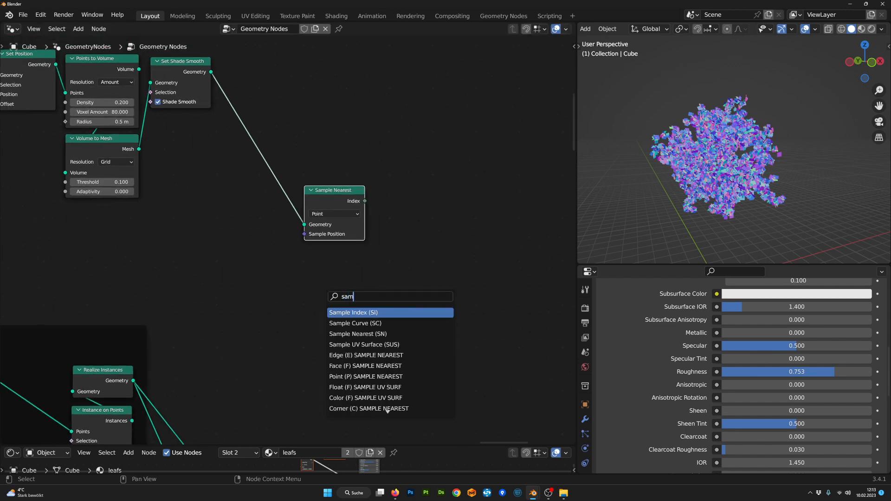
click(337, 316)
click(405, 215)
drag(343, 192, 301, 207)
scroll(425, 188, up, 2)
click(430, 189)
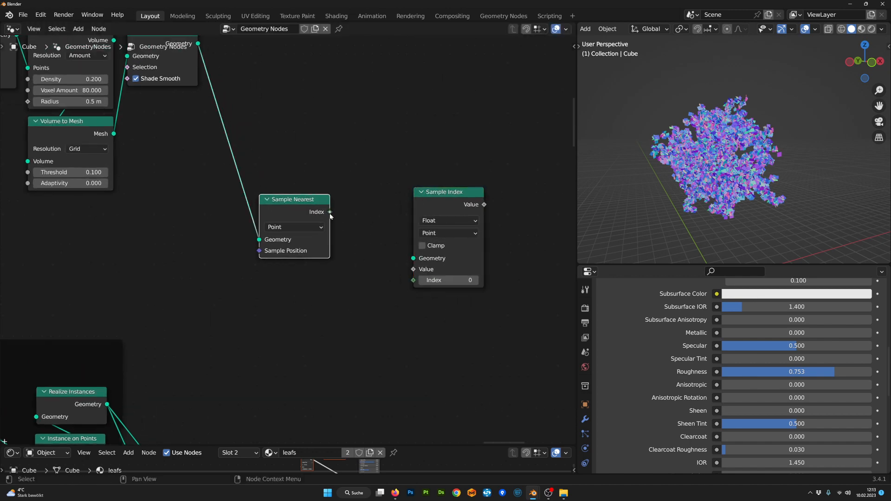
drag(442, 193, 407, 197)
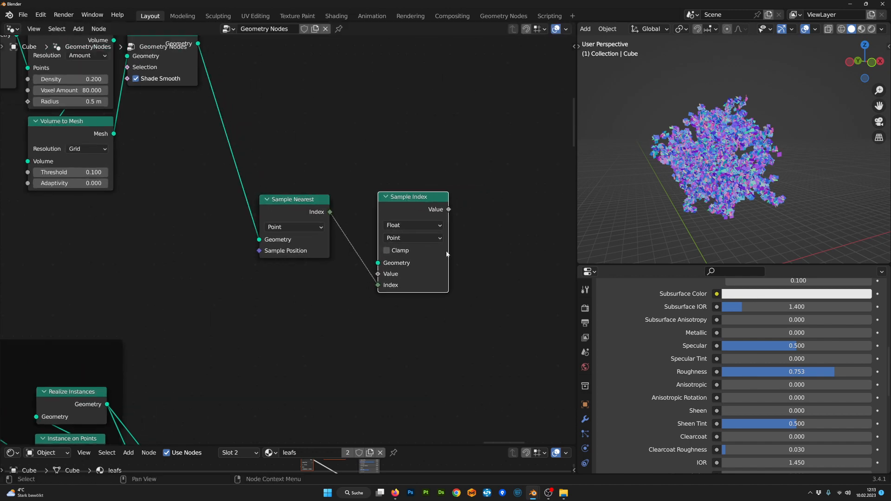
scroll(447, 219, up, 1)
- Set Sample Index to the Vector data type and connect a new Normal node to its Value input
click(447, 219)
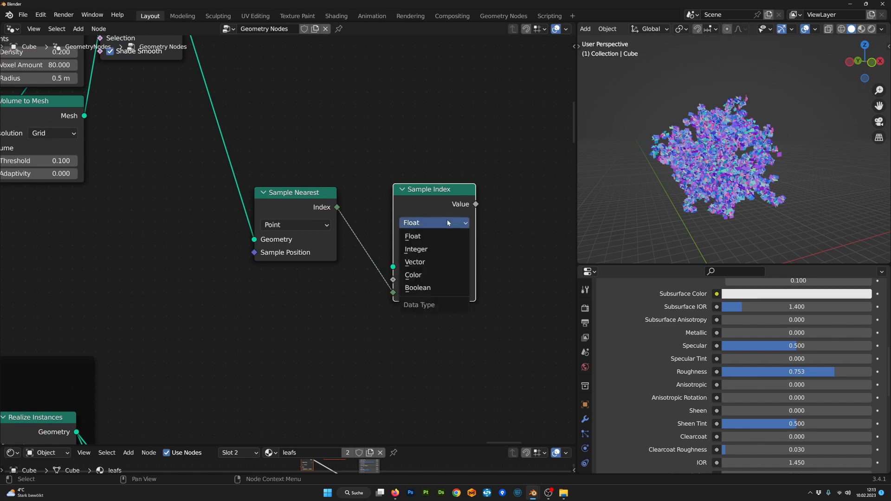
click(425, 261)
click(313, 301)
key(Tab)
text(norm)
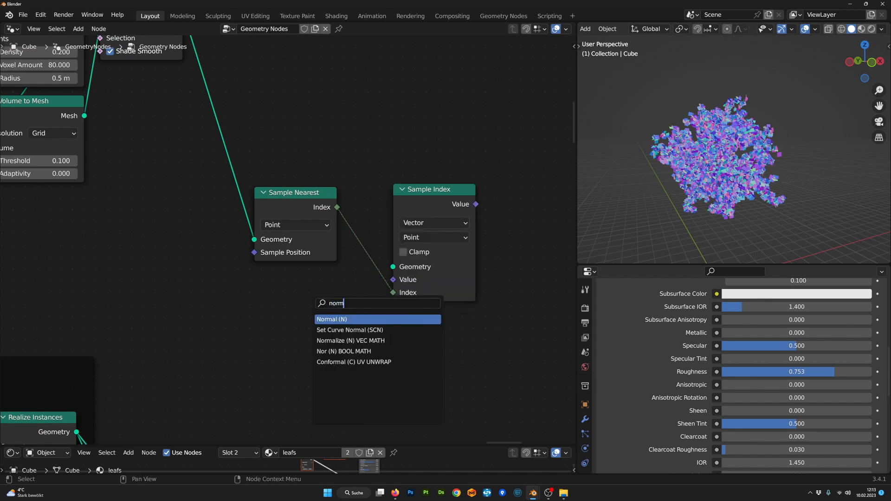
key(Return)
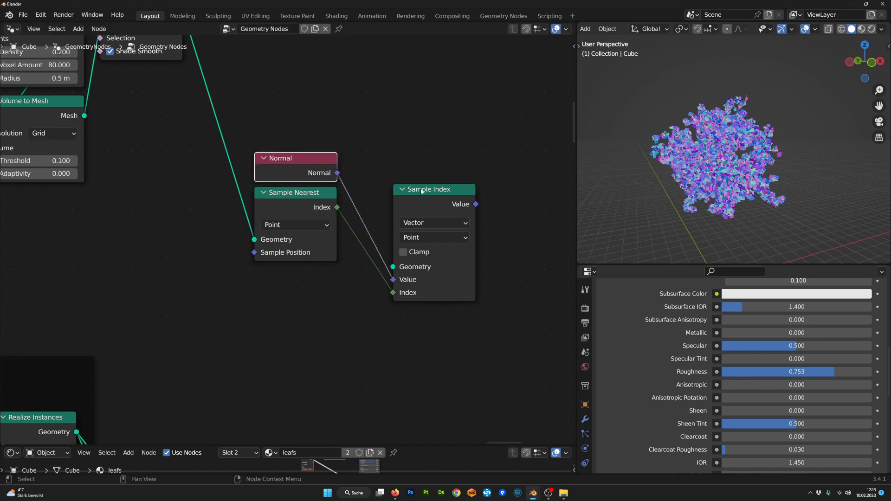
drag(421, 190, 412, 190)
- Branch the smooth mesh geometry through reroutes into Sample Index and place the sampling nodes lower
shift+right_drag(230, 186, 237, 186)
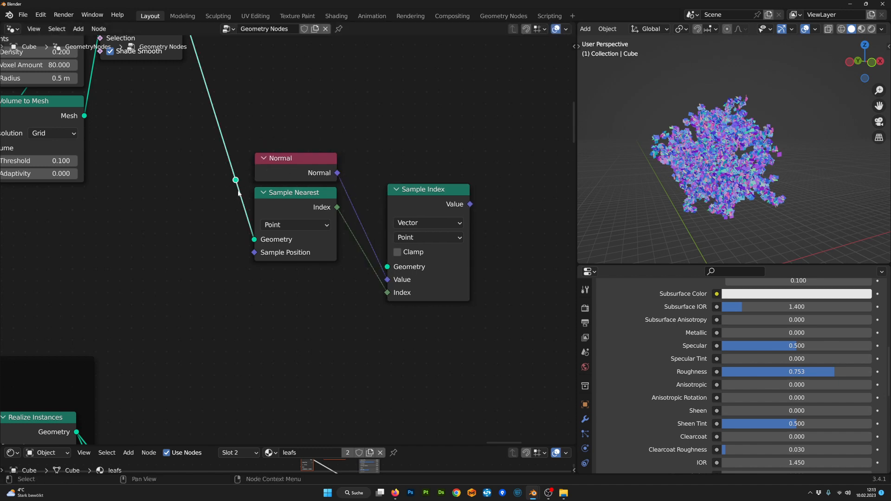
drag(237, 184, 236, 144)
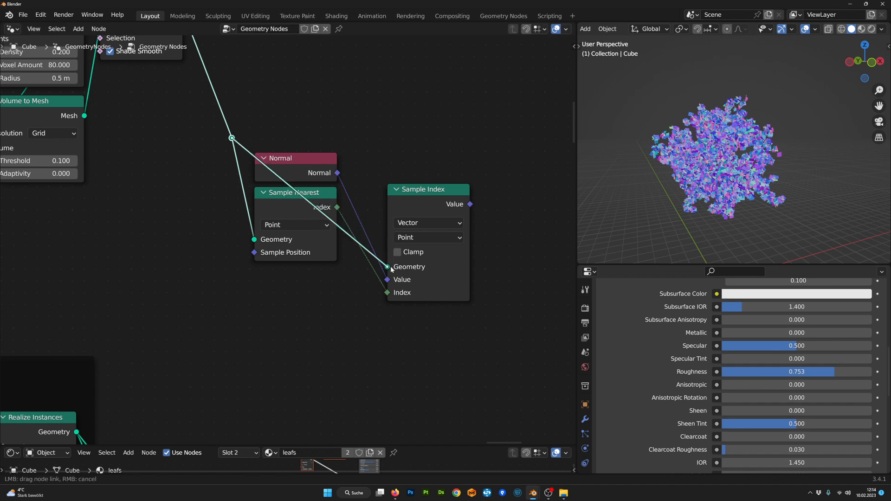
drag(367, 250, 367, 136)
scroll(427, 269, down, 1)
drag(456, 338, 230, 139)
key(g)
click(208, 187)
drag(372, 207, 316, 187)
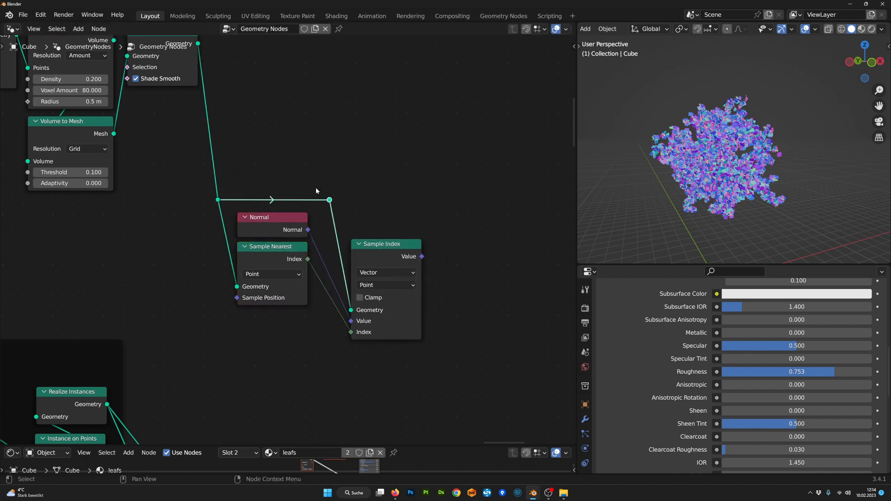
- Move the leafs Set Material node up and away from the leaf frame, below the sampling nodes
scroll(310, 281, down, 4)
scroll(237, 248, up, 1)
middle_drag(232, 245, 280, 207)
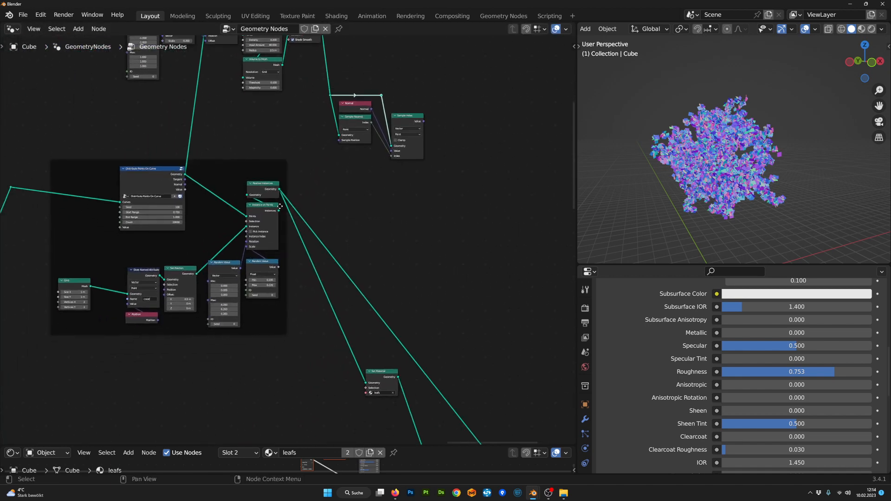
scroll(299, 232, up, 3)
middle_drag(451, 193, 396, 252)
scroll(335, 288, up, 2)
middle_drag(334, 288, 321, 181)
scroll(320, 182, down, 4)
drag(338, 332, 460, 206)
scroll(425, 171, up, 2)
middle_drag(425, 172, 422, 223)
- Insert a Store Named Attribute node named norm between Realize Instances and the leafs Set Material
key(Tab)
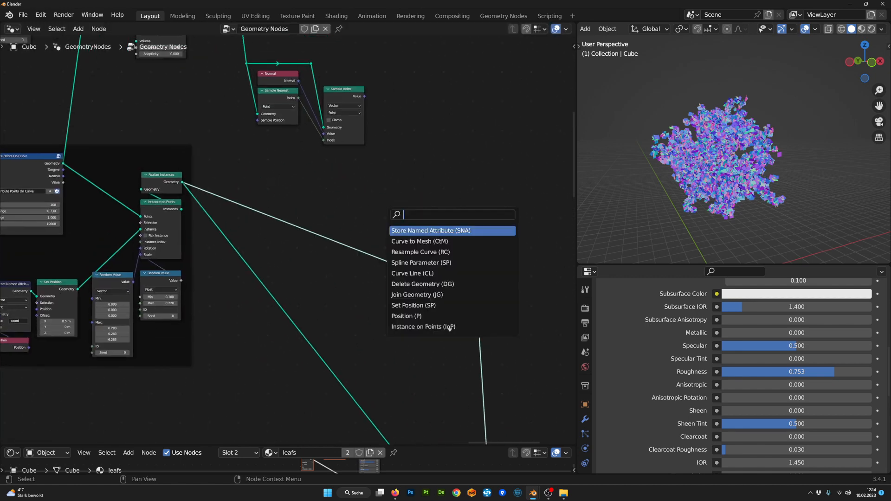
text(store)
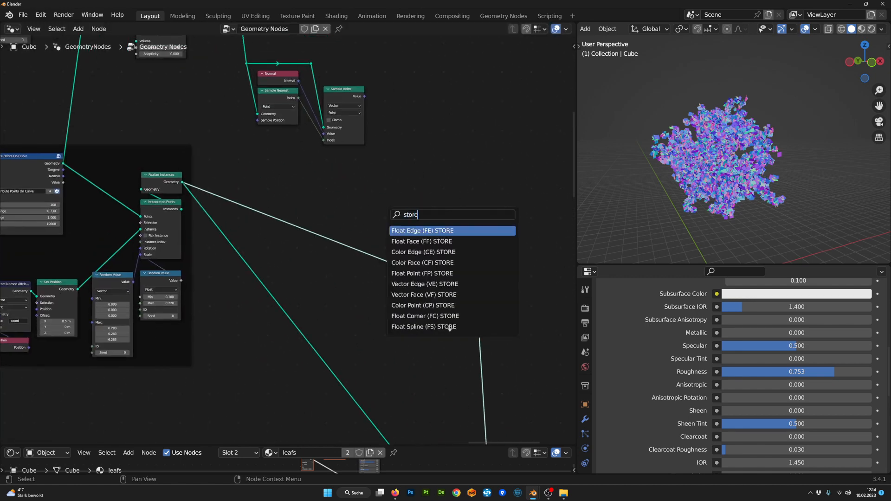
text( n)
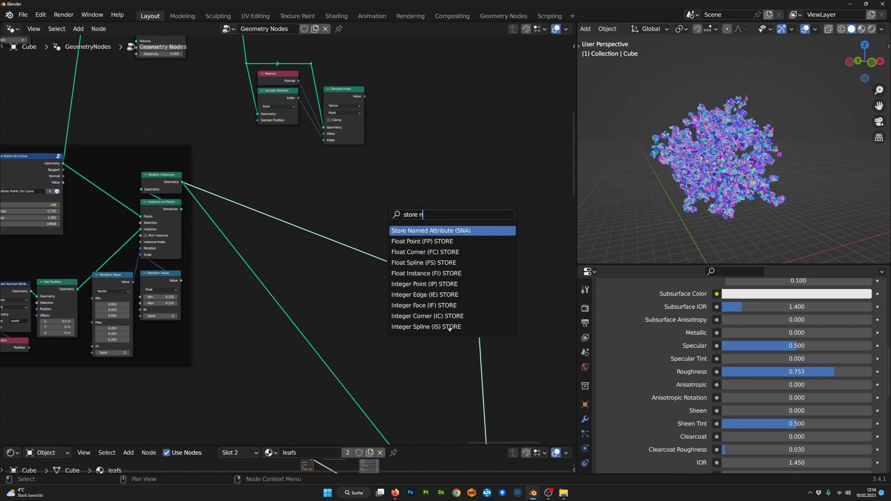
key(Return)
click(346, 211)
scroll(398, 230, up, 3)
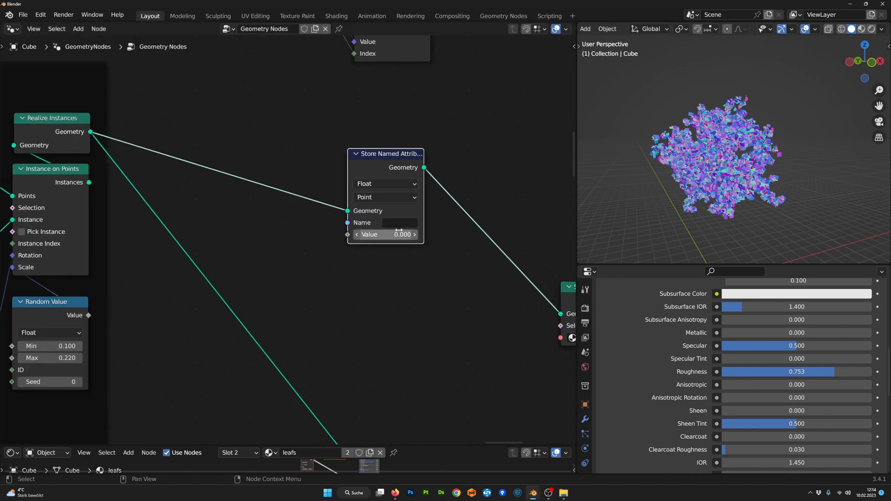
text(norm)
key(Return)
- Set the norm Store Named Attribute to Vector and feed its Value from the Sample Index output
scroll(384, 207, up, 3)
middle_drag(367, 153, 350, 255)
scroll(349, 253, down, 4)
middle_drag(421, 152, 406, 167)
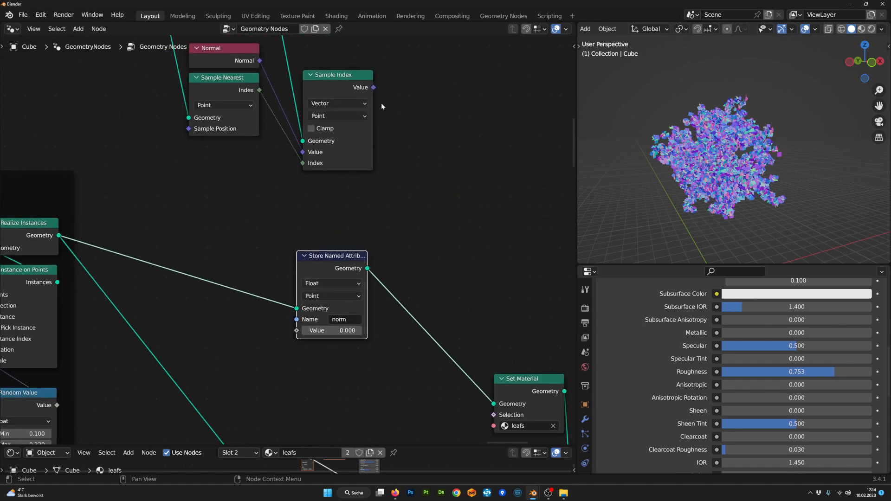
click(373, 98)
right_click(304, 330)
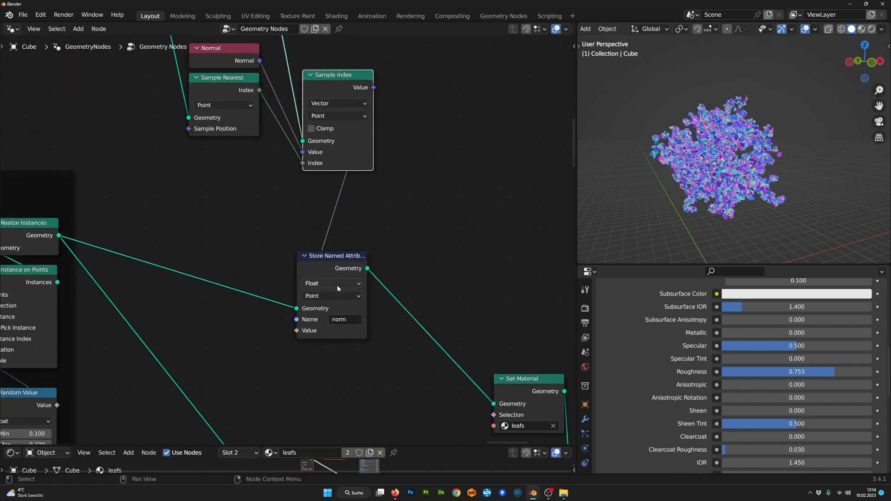
click(337, 283)
click(333, 311)
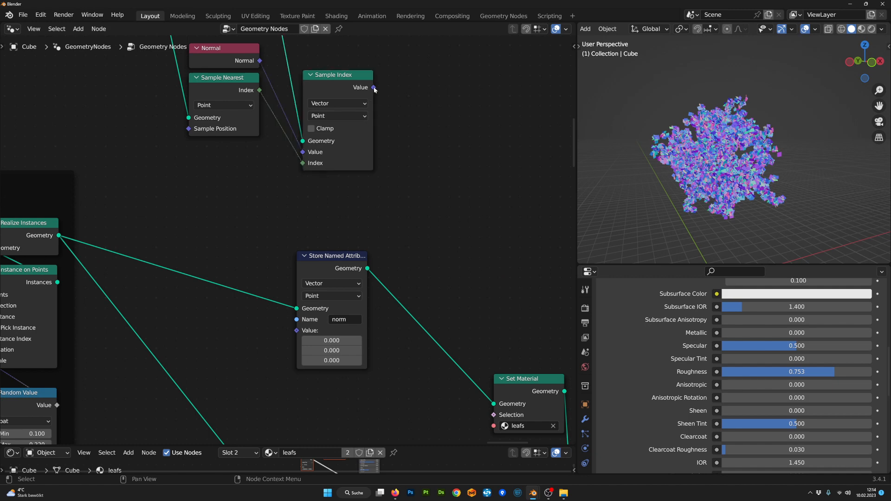
drag(302, 329, 296, 330)
- Align the norm Store Named Attribute beneath Sample Index and place the leafs Set Material directly beside it
click(486, 248)
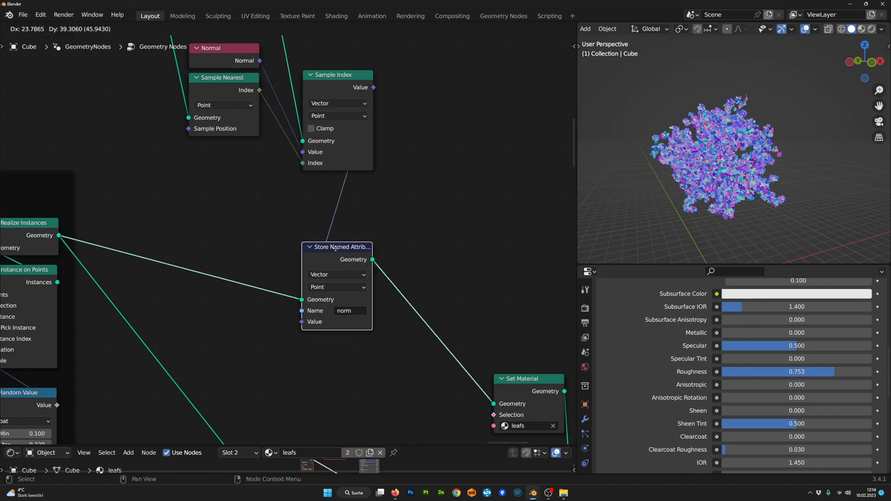
scroll(384, 294, down, 4)
drag(379, 287, 332, 228)
scroll(356, 329, down, 5)
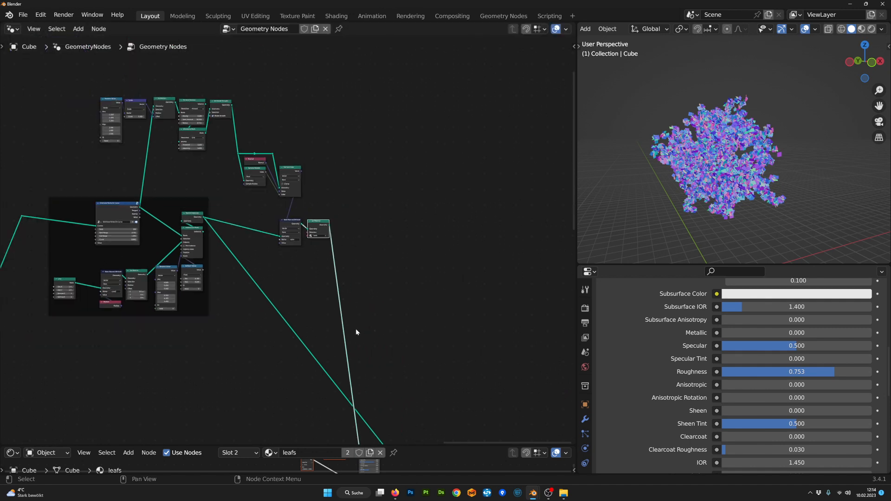
- Preview the node that receives the leafs Set Material geometry by linking it to the group output
middle_drag(358, 385, 342, 221)
scroll(345, 260, down, 1)
middle_drag(354, 328, 342, 264)
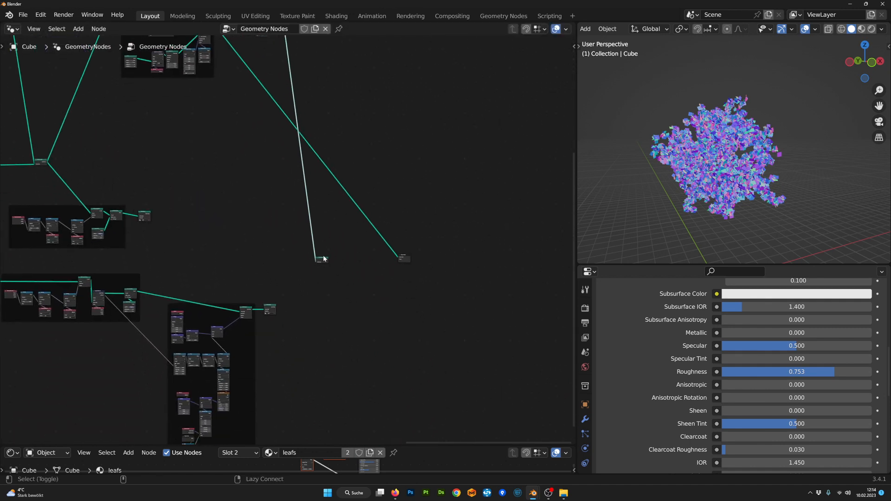
ctrl+shift+click(323, 258)
scroll(331, 279, up, 2)
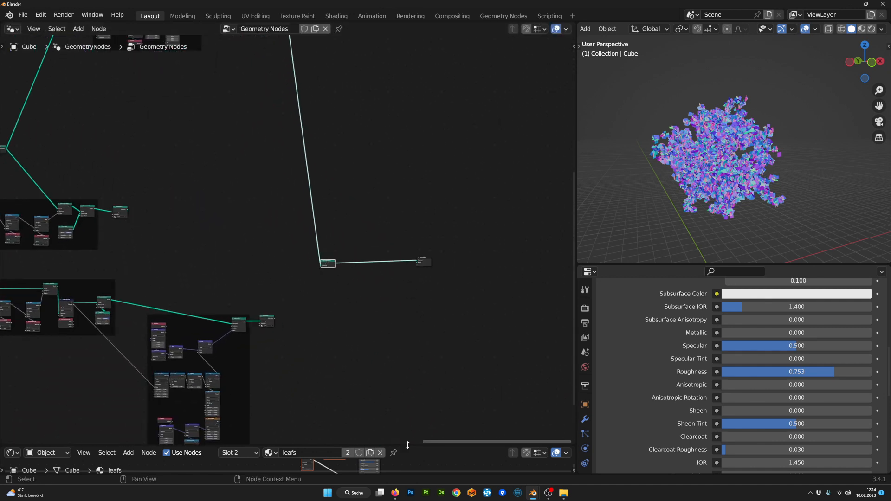
- Enlarge the shader editor and switch the viewport to rendered shading to inspect the leaves
drag(407, 445, 410, 209)
click(873, 29)
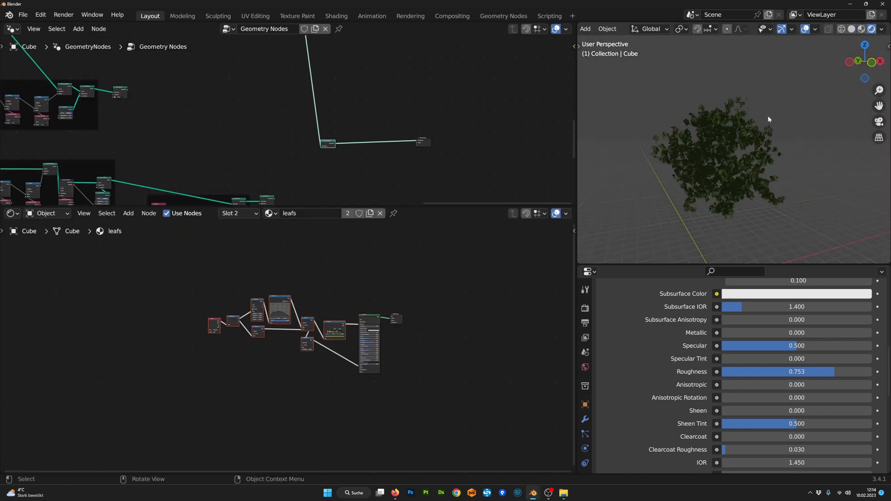
scroll(754, 160, up, 4)
middle_drag(753, 161, 646, 156)
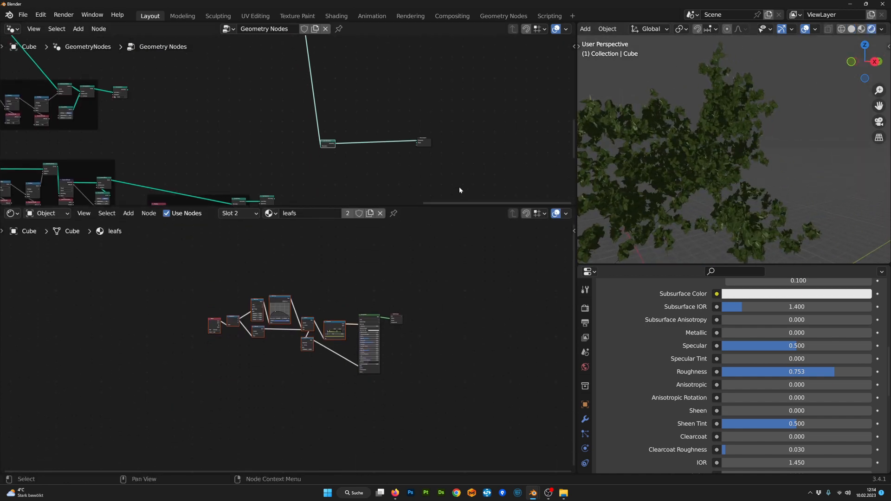
scroll(460, 190, down, 1)
scroll(447, 280, down, 1)
scroll(491, 123, down, 2)
scroll(756, 205, down, 4)
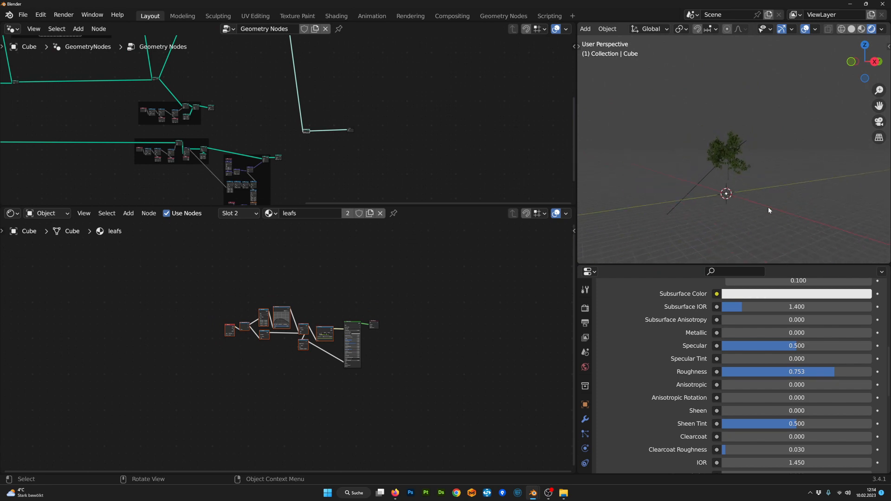
middle_drag(767, 207, 801, 231)
- Add an Attribute node named norm to the leafs material and preview its Color output
scroll(341, 232, up, 6)
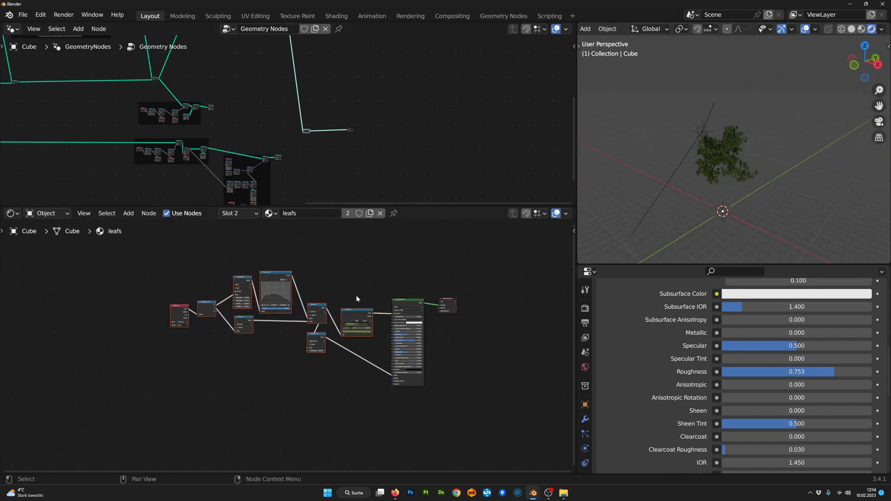
middle_drag(353, 308, 352, 309)
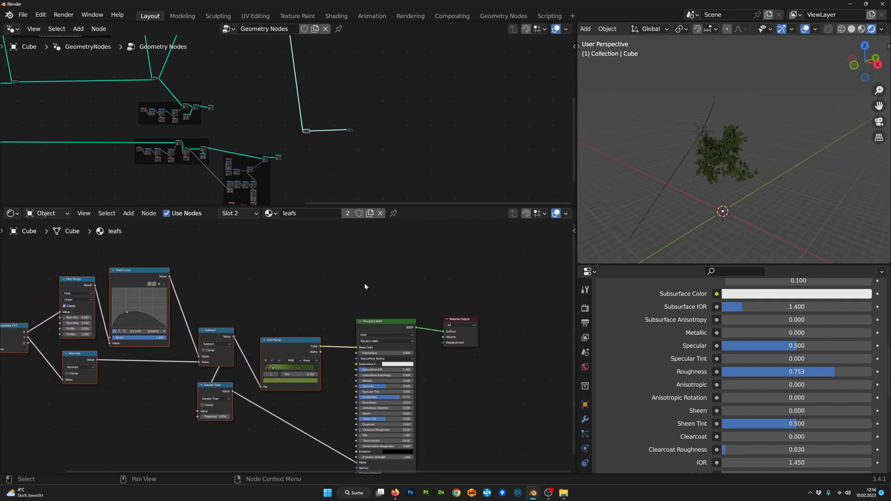
middle_drag(369, 279, 357, 299)
key(shift+a)
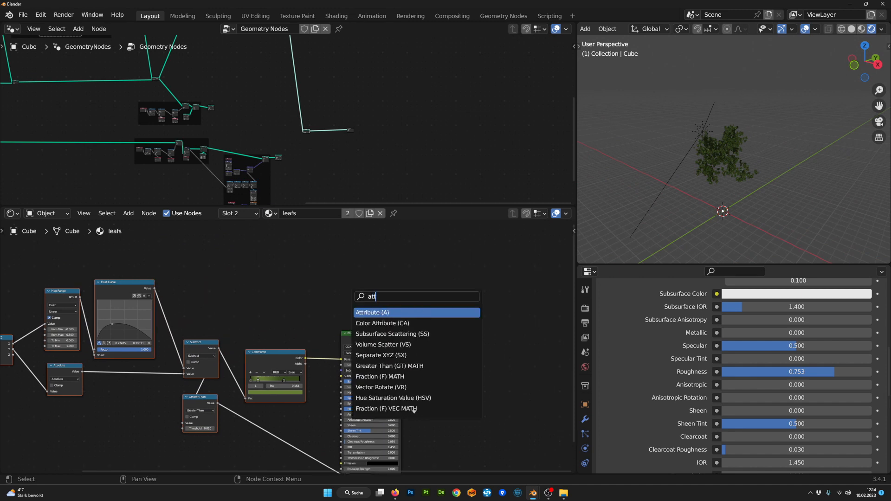
key(Return)
click(341, 279)
scroll(297, 330, up, 5)
middle_drag(372, 300, 309, 325)
scroll(309, 324, up, 3)
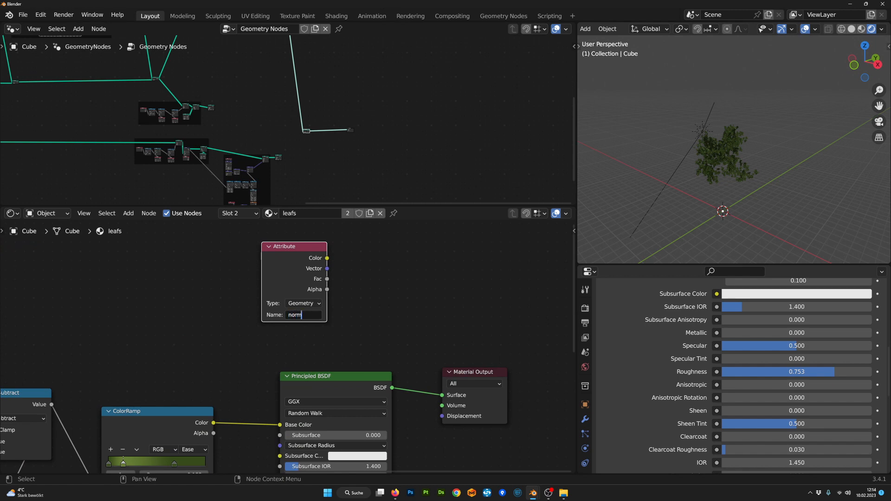
ctrl+shift+click(294, 248)
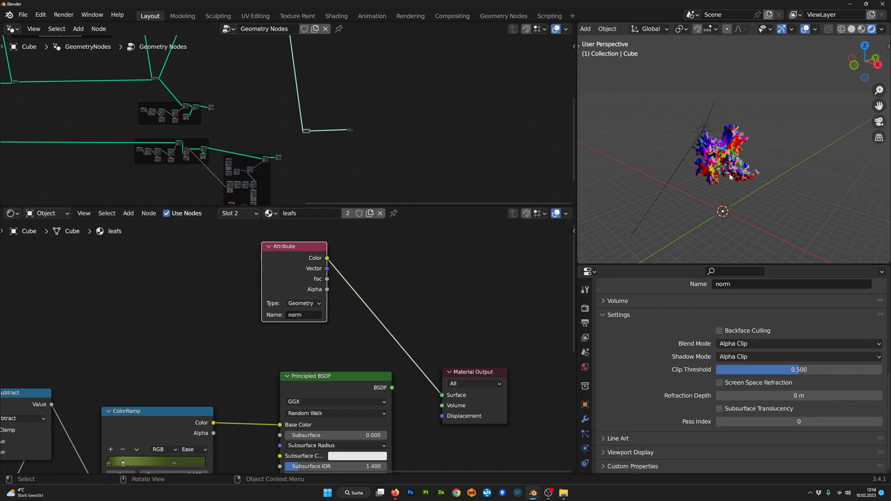
- Add a Geometry node above the norm Attribute node in the leafs material and preview its Normal output
scroll(635, 160, up, 10)
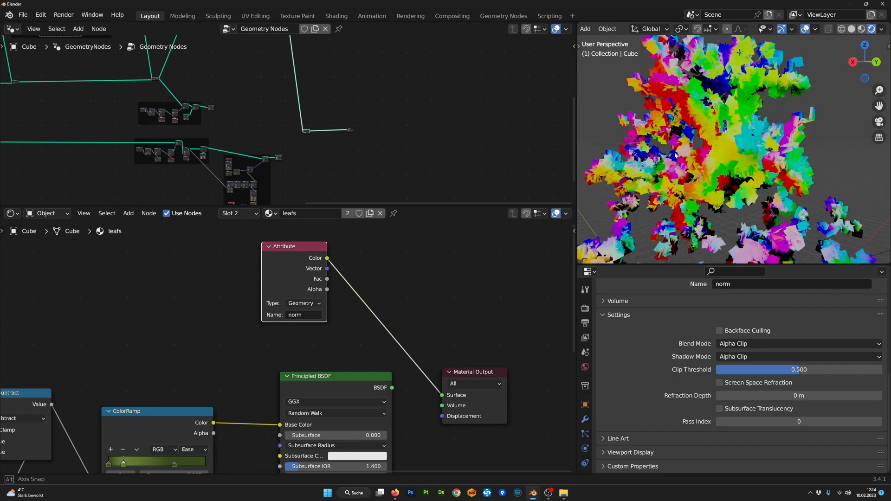
scroll(278, 351, down, 3)
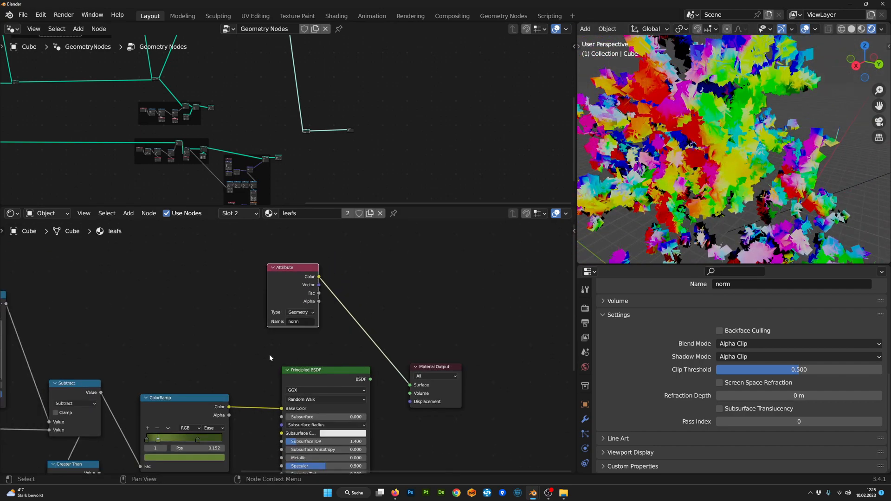
middle_drag(272, 357, 299, 320)
scroll(300, 318, down, 3)
middle_drag(304, 260, 324, 336)
middle_drag(343, 287, 323, 356)
scroll(324, 355, up, 3)
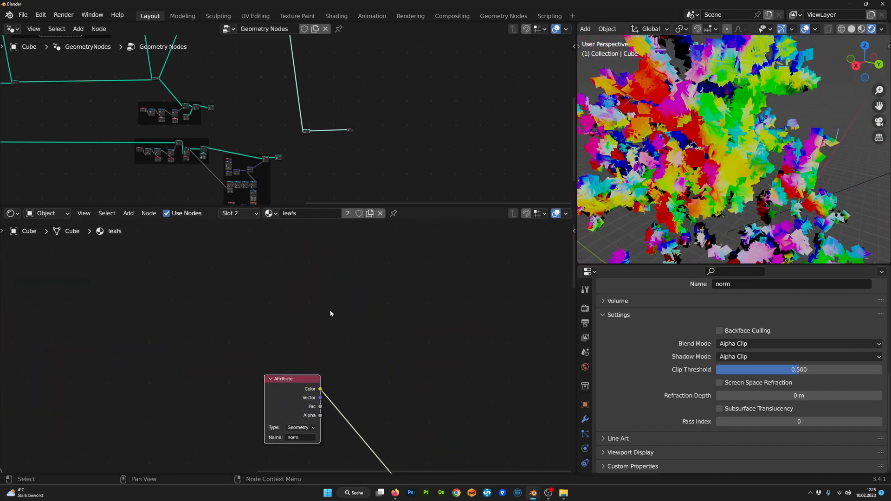
key(Tab)
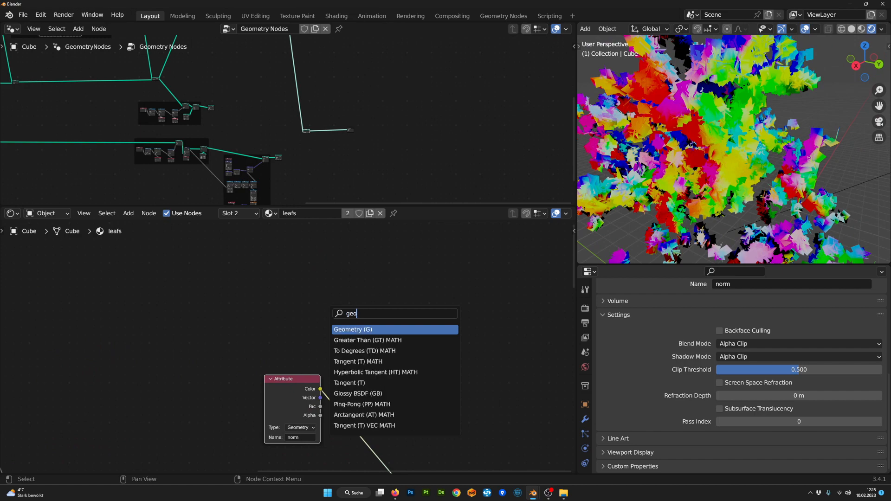
key(Return)
click(278, 279)
ctrl+shift+click(288, 274)
ctrl+shift+click(287, 274)
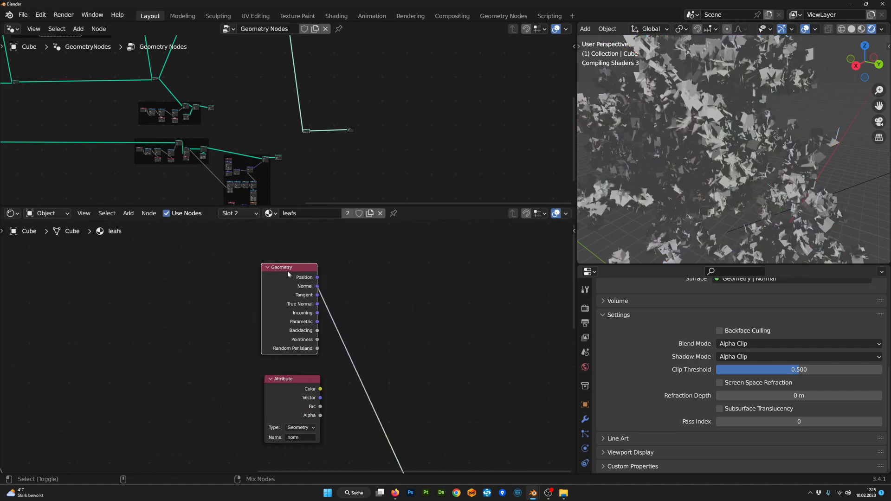
- Compare the leaf colors between the norm Attribute preview and the Geometry node's Normal preview
middle_drag(675, 178, 717, 164)
ctrl+shift+click(296, 379)
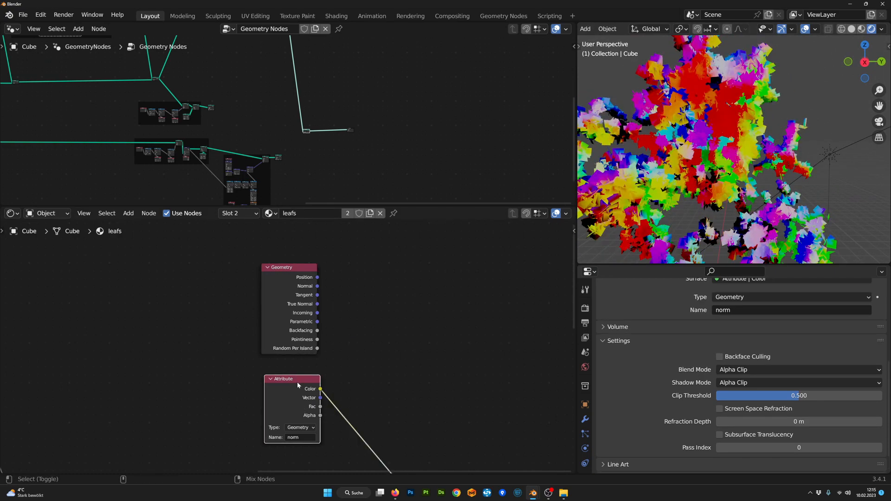
ctrl+shift+click(297, 382)
ctrl+shift+click(297, 383)
ctrl+shift+click(297, 382)
ctrl+shift+click(289, 277)
ctrl+shift+click(289, 276)
- Move the norm Attribute node beside the lower Principled BSDF inputs and link its Vector output to Normal
scroll(337, 375, down, 4)
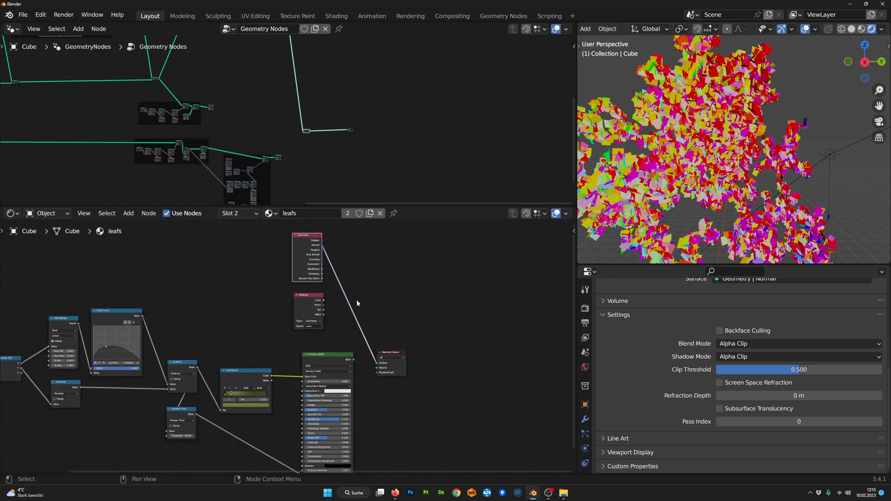
scroll(324, 281, up, 2)
drag(284, 409, 263, 459)
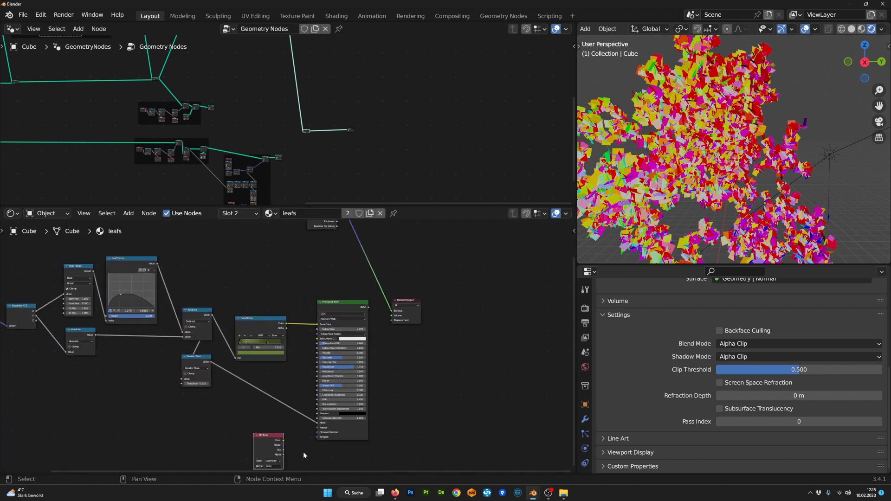
scroll(266, 464, up, 4)
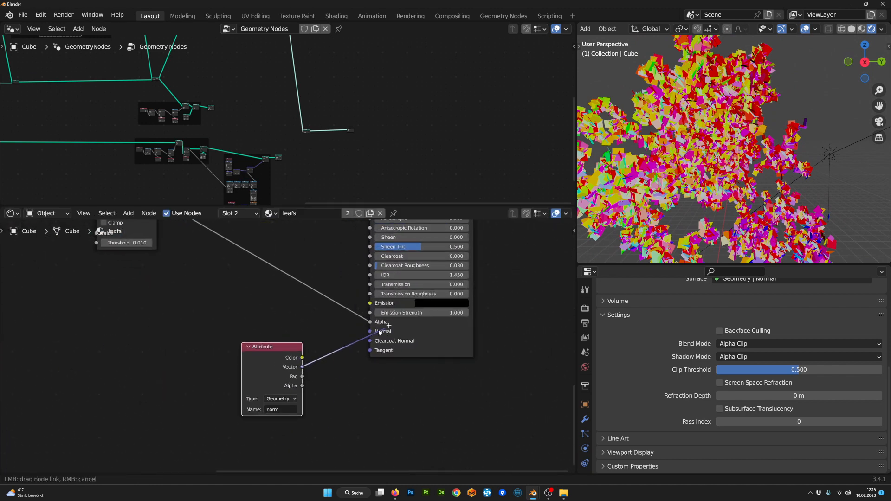
scroll(372, 333, down, 4)
scroll(333, 362, up, 2)
- Reconnect the Principled BSDF to the Material Output and inspect the leaf shading
ctrl+shift+click(333, 362)
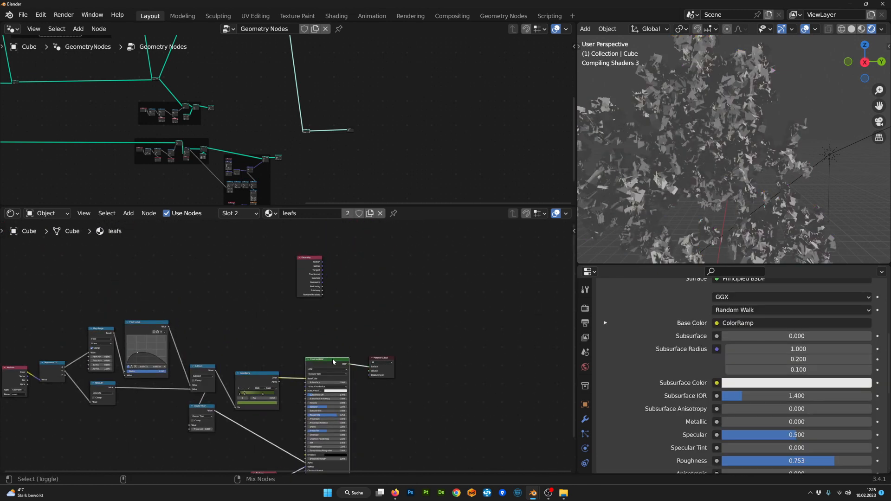
middle_drag(734, 206, 675, 208)
middle_drag(341, 345, 363, 315)
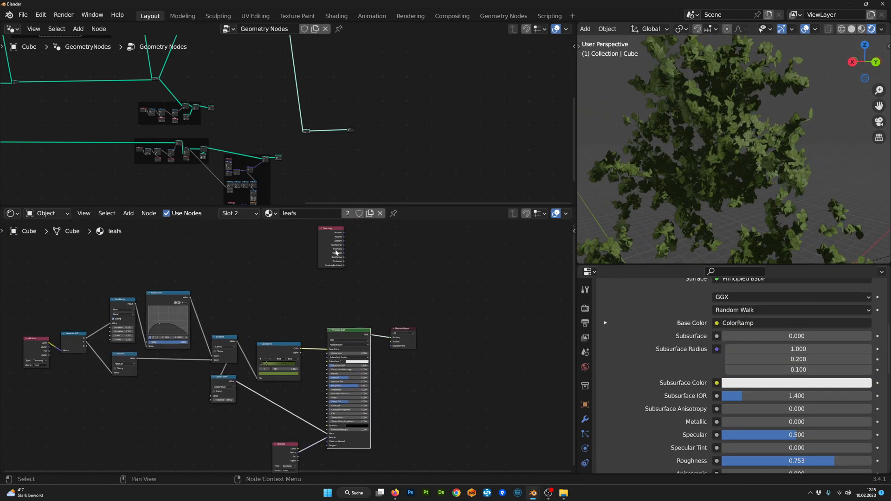
- Cut and restore the norm Vector link to the Normal input to compare leaf shading, and delete the unused Geometry node
middle_drag(321, 457, 325, 408)
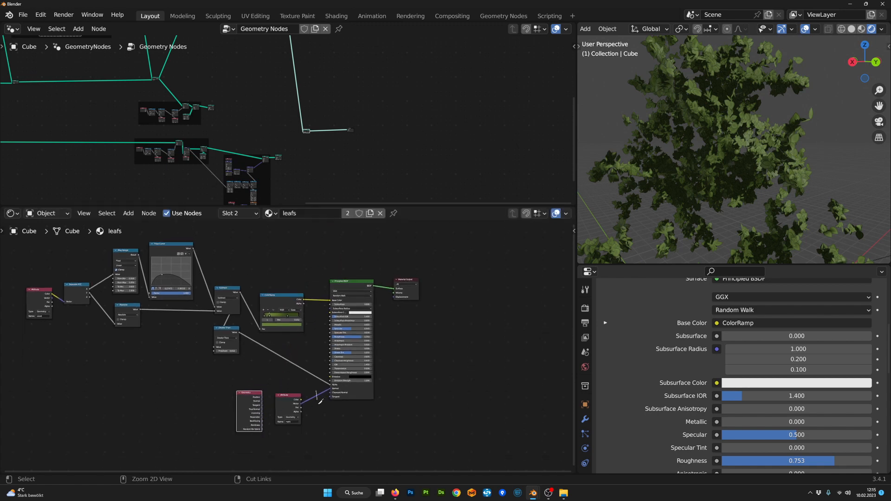
scroll(318, 416, up, 3)
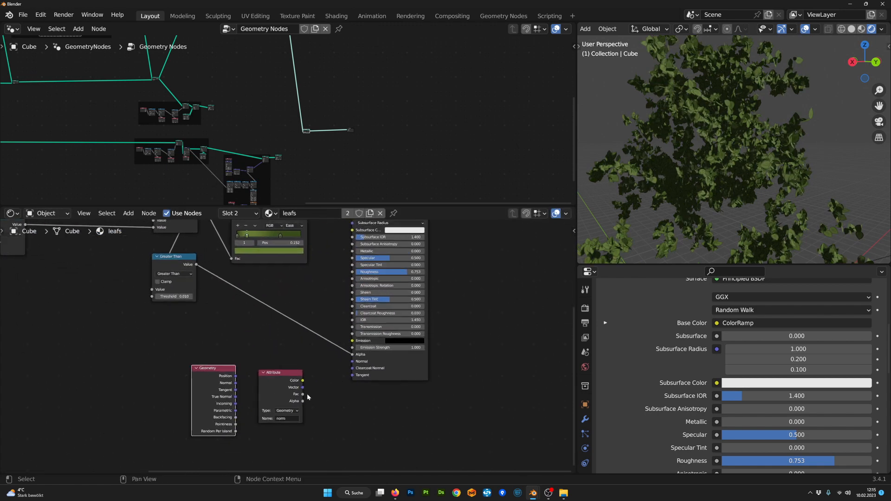
drag(302, 387, 355, 364)
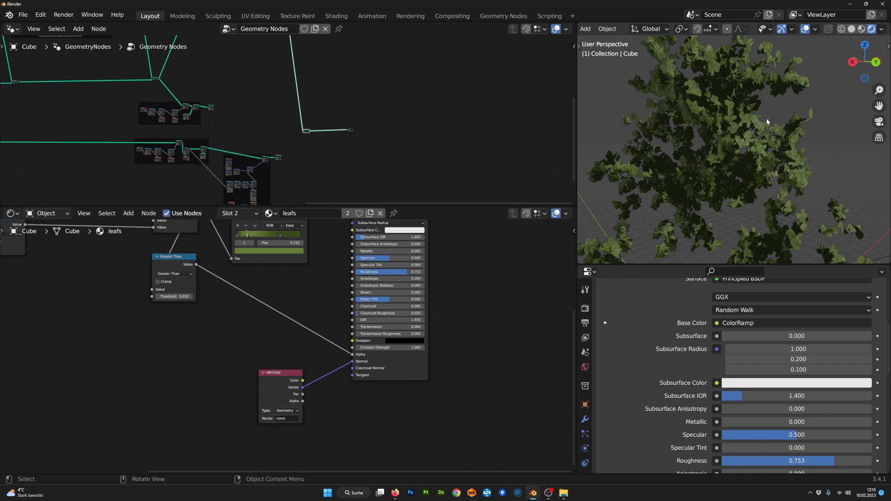
scroll(761, 123, down, 3)
middle_drag(745, 135, 874, 148)
scroll(868, 151, up, 2)
scroll(281, 306, down, 2)
- Reconnect the branch geometry and the leafs Set Material to the node feeding the group output in the geometry node tree
middle_drag(287, 310, 343, 368)
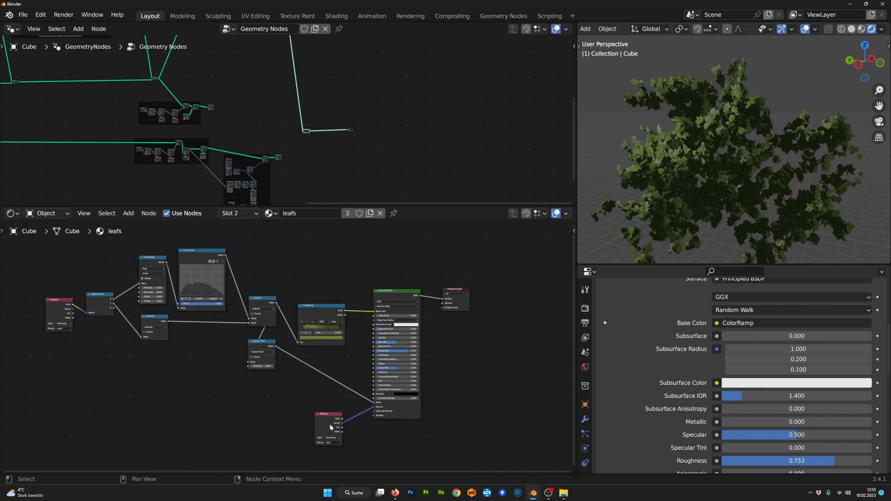
drag(326, 411, 326, 411)
scroll(305, 246, down, 8)
middle_drag(315, 276, 341, 320)
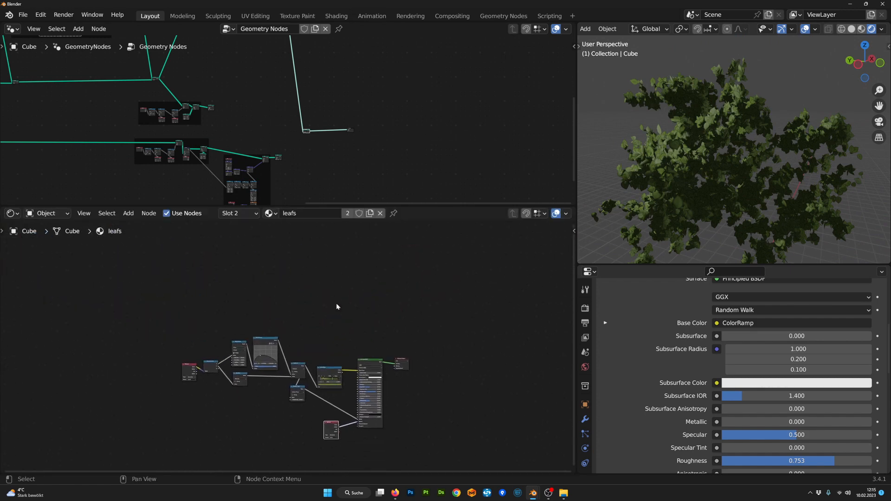
scroll(337, 283, up, 4)
scroll(311, 176, up, 3)
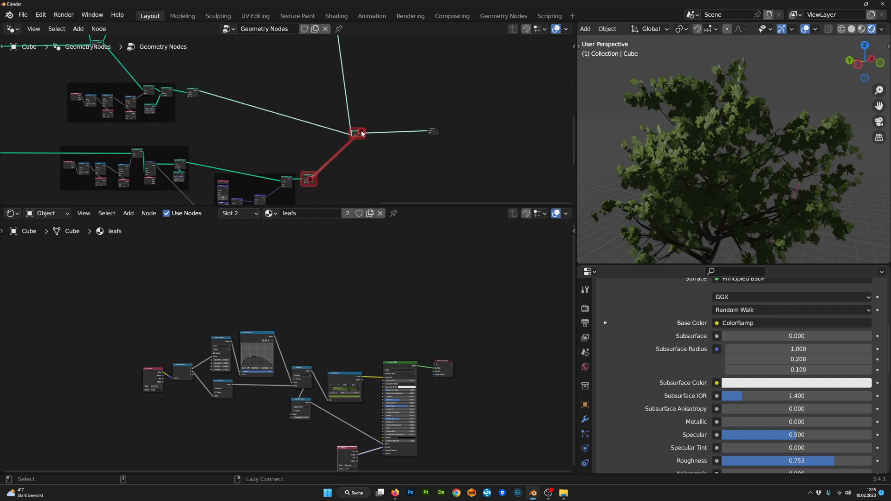
- Select the Sun light and open its light color for editing
scroll(753, 219, down, 5)
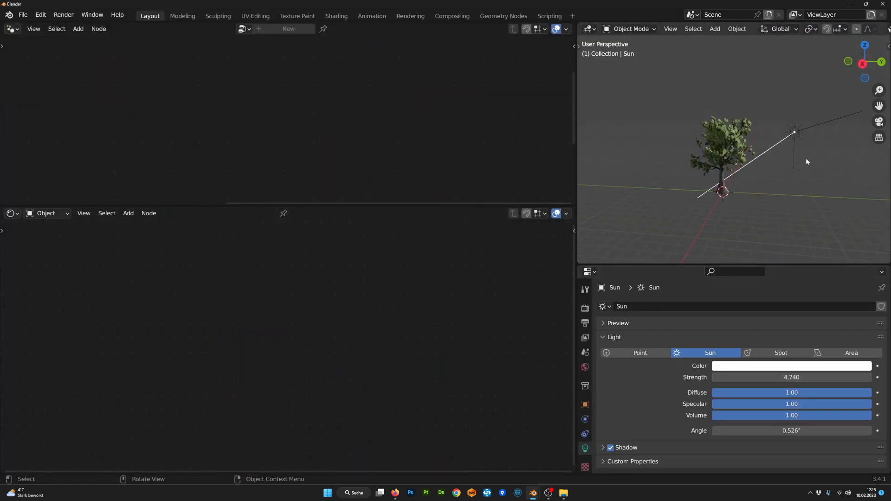
click(791, 366)
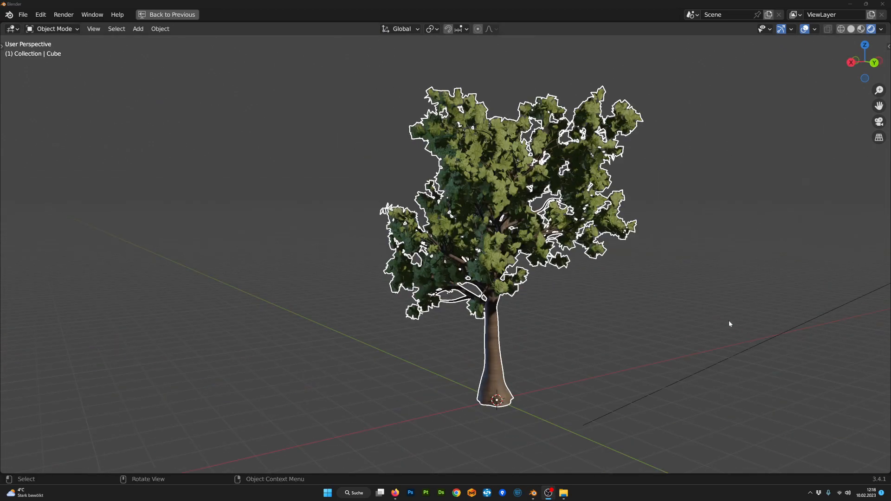
- Examine the complete tree's foliage and bark shading from several angles and distances in the maximized rendered viewport
middle_drag(728, 320, 540, 353)
scroll(583, 343, up, 3)
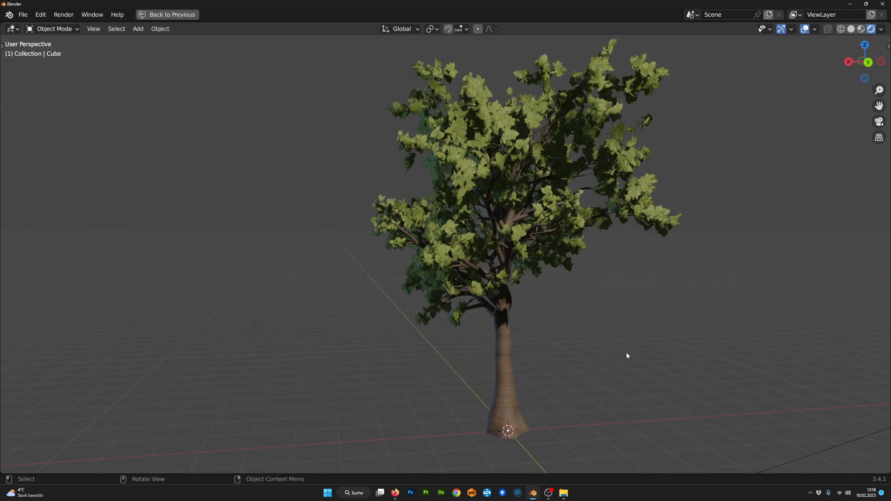
middle_drag(630, 354, 607, 352)
scroll(575, 342, down, 2)
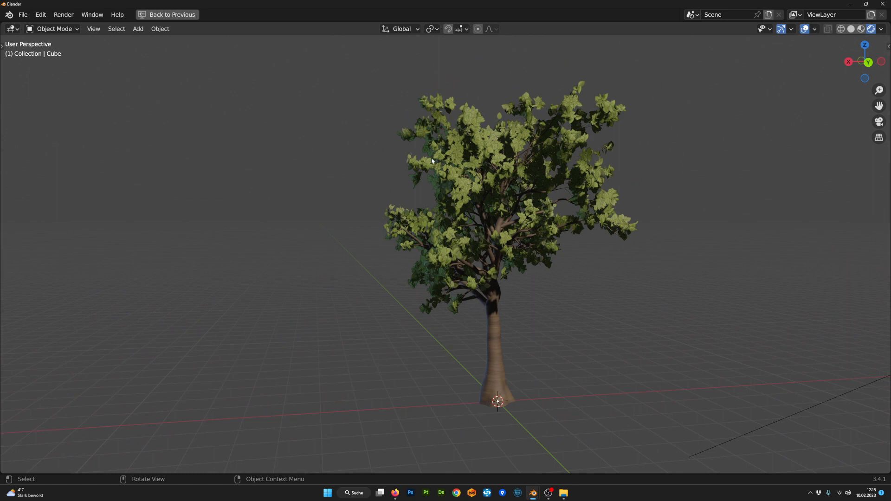
middle_drag(417, 233, 515, 433)
scroll(513, 399, up, 2)
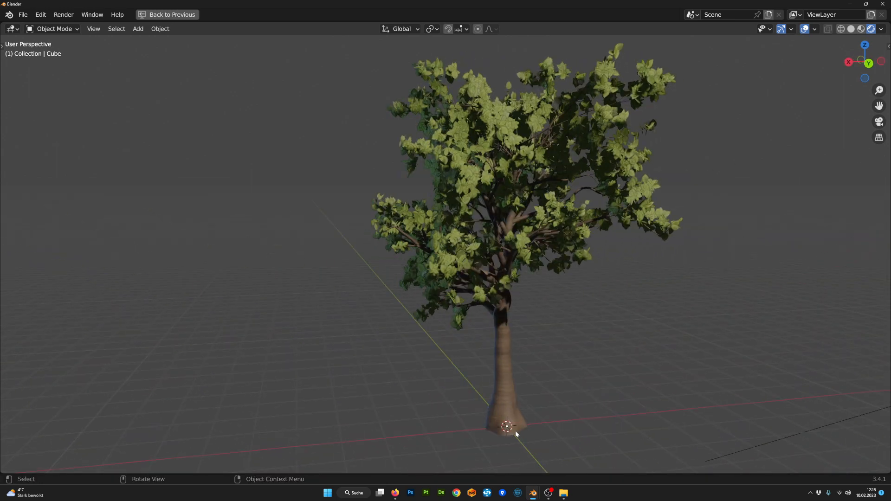
middle_drag(597, 351, 466, 214)
scroll(572, 348, down, 2)
scroll(560, 354, up, 2)
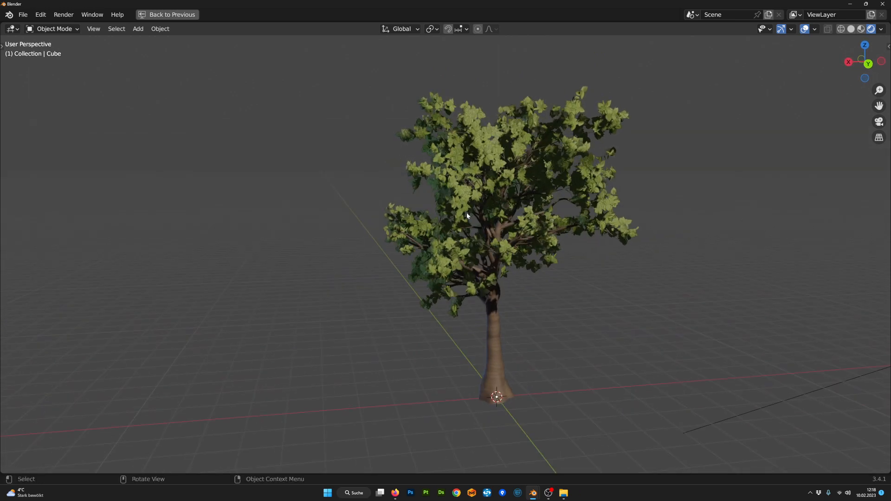
middle_drag(507, 239, 485, 277)
scroll(510, 273, up, 6)
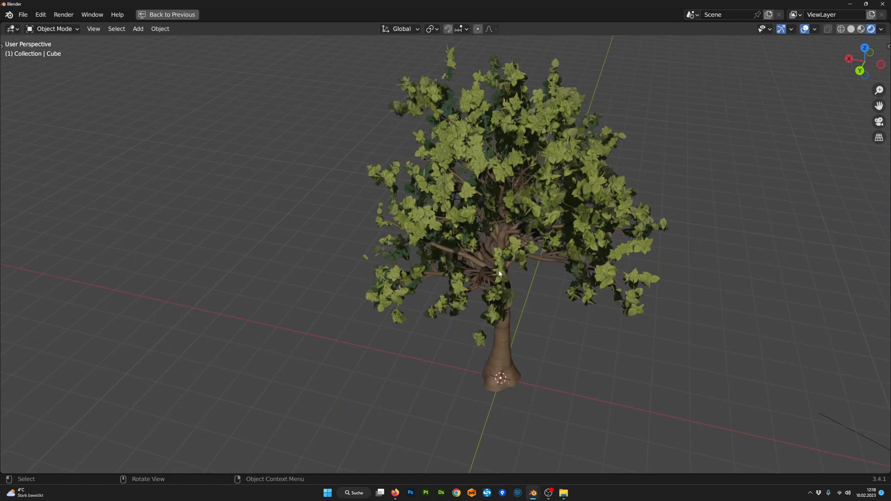
scroll(542, 265, down, 8)
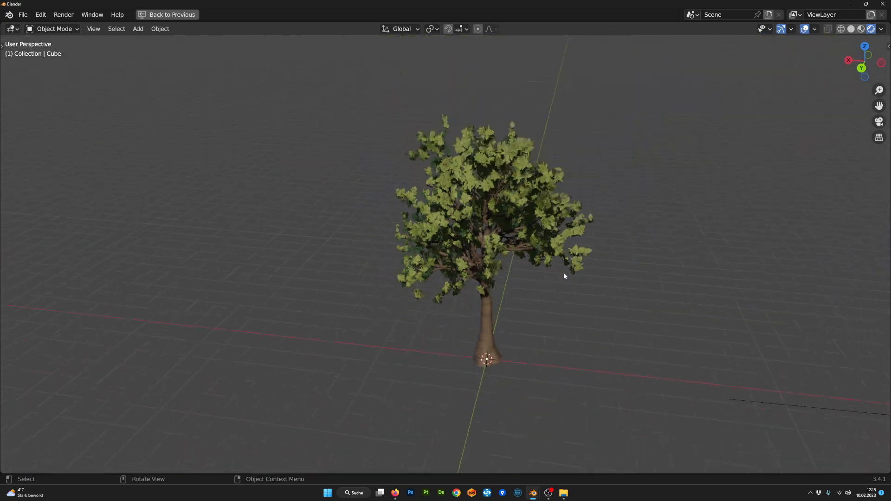
middle_drag(563, 272, 548, 305)
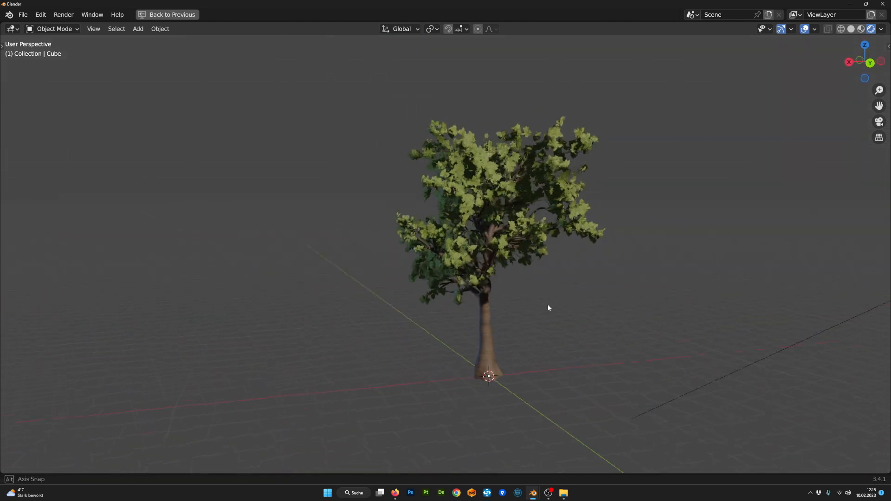
- Change the Seed in the tree's GeometryNodes modifier and inspect the new tree variation in the maximized viewport
key(ctrl+space)
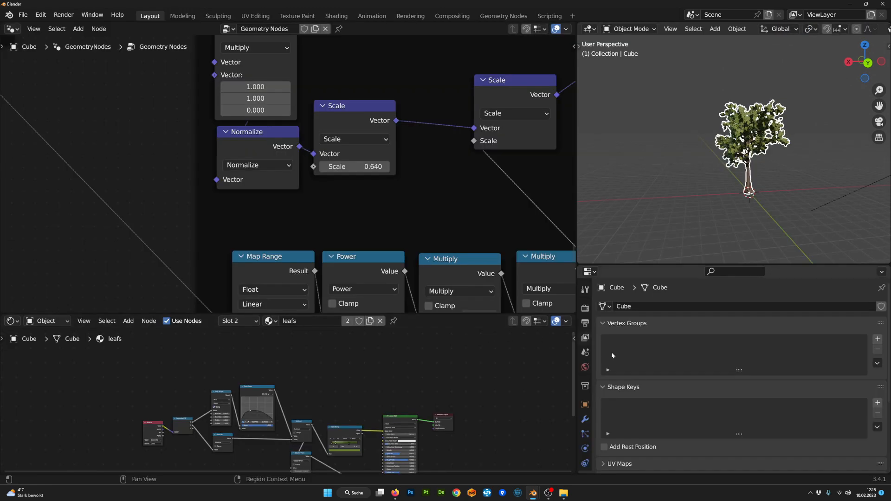
click(585, 418)
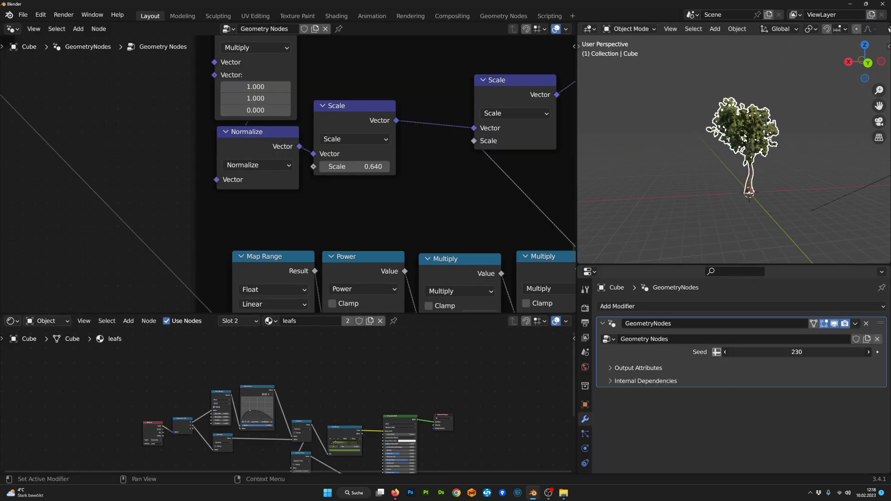
key(ctrl+space)
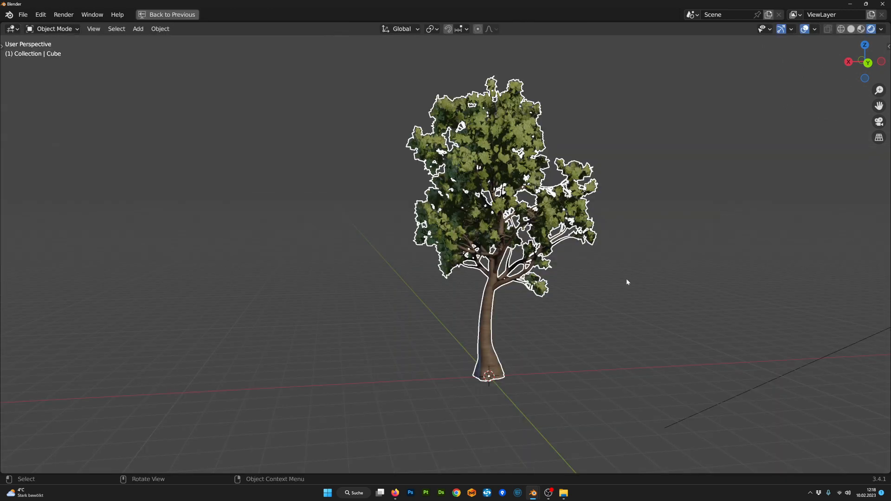
middle_drag(627, 280, 825, 306)
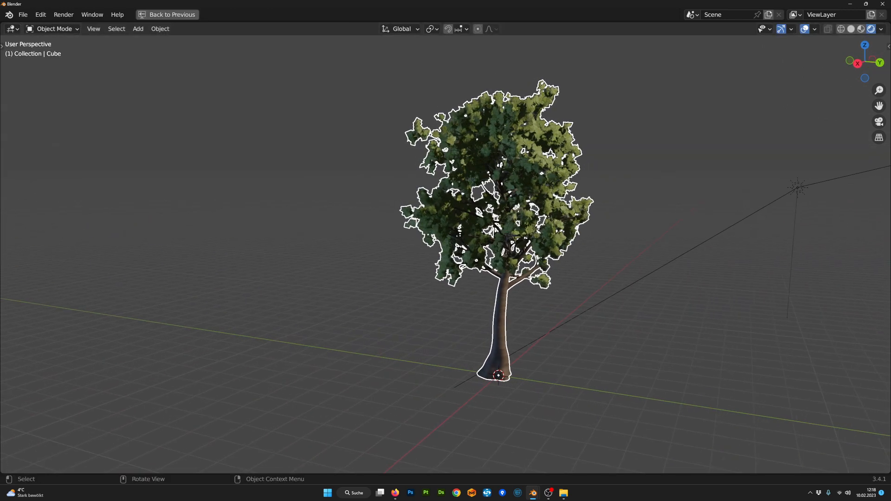